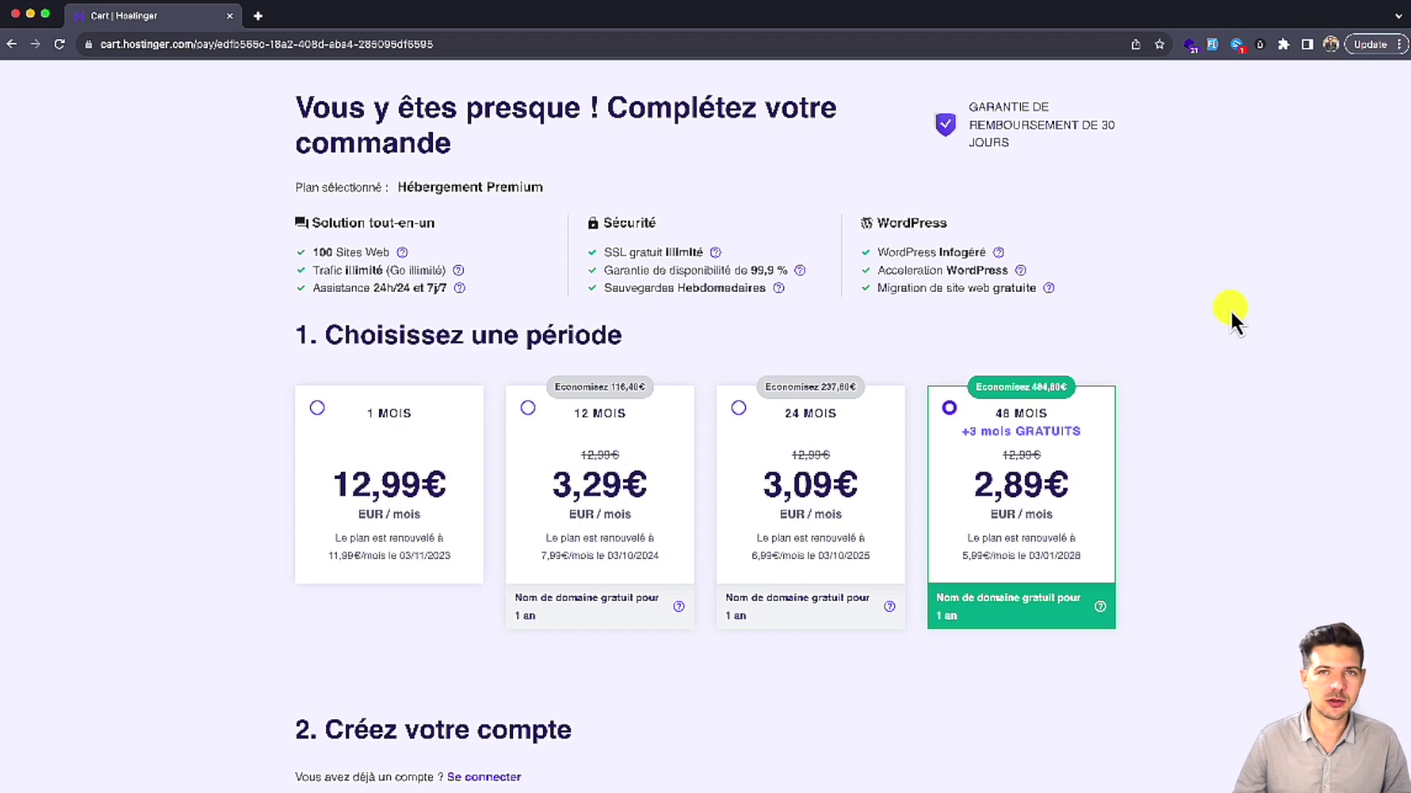
Step: Switch the Premium hosting cart to the 12 MOIS billing period, totalling 39,48€
scroll(1210, 311, down, 1)
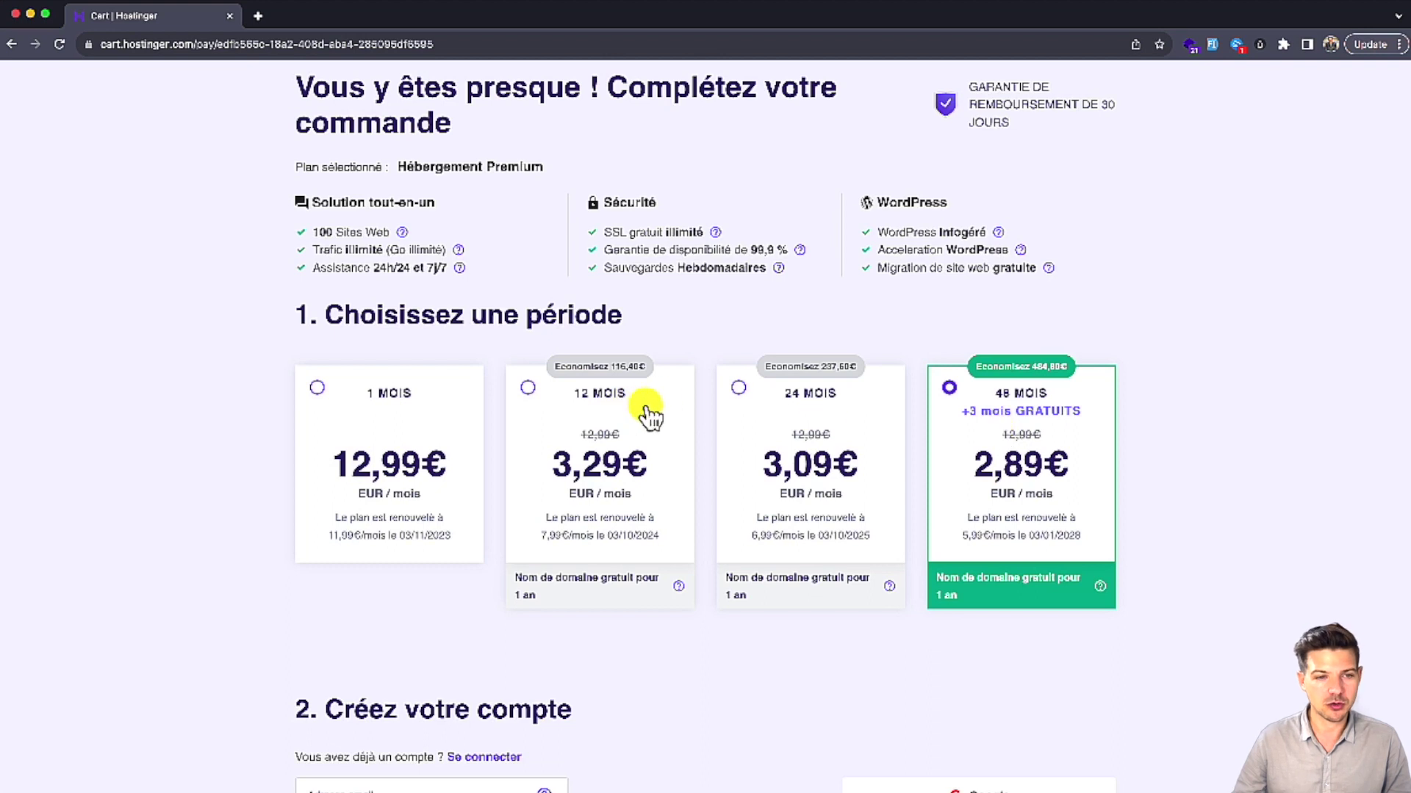
click(527, 388)
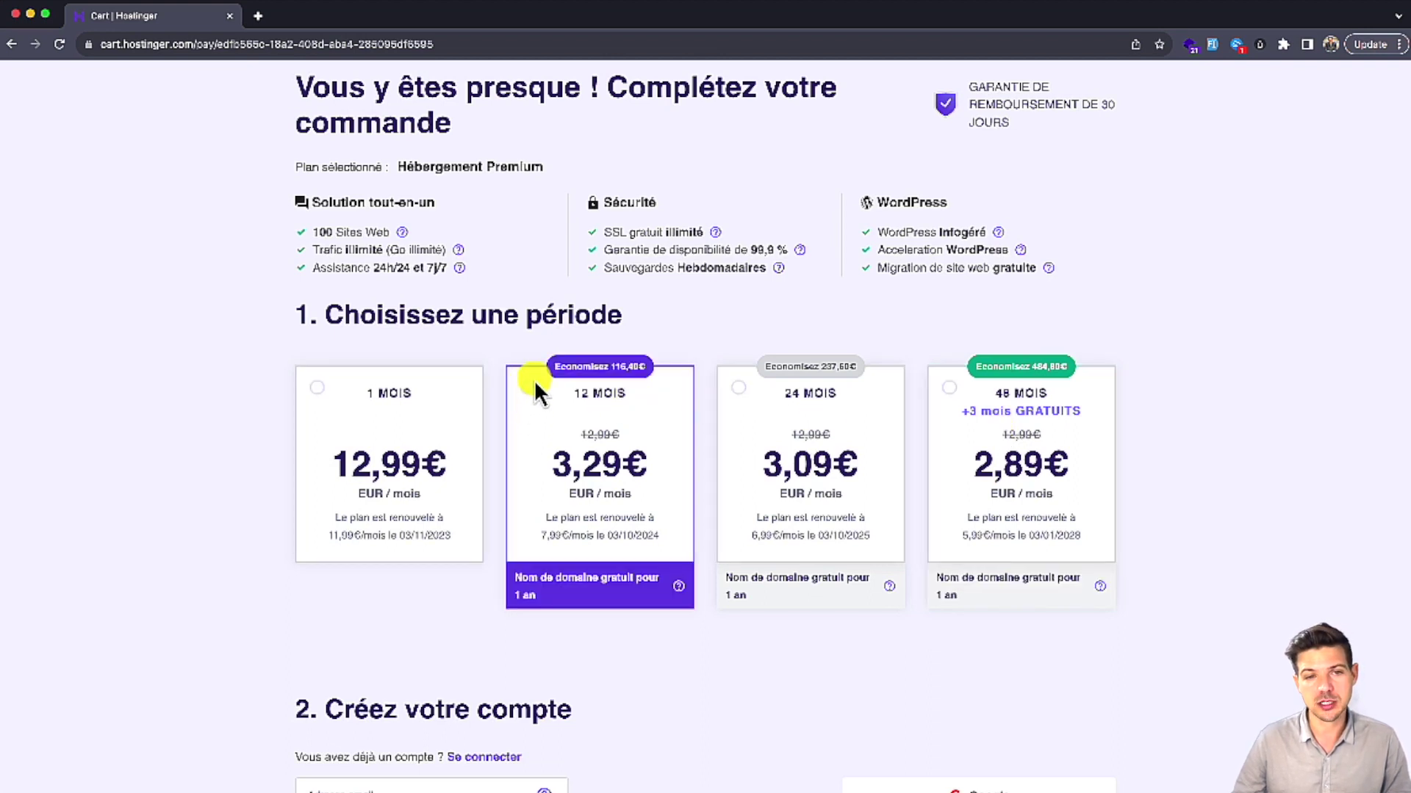
scroll(536, 390, down, 1)
scroll(535, 386, down, 6)
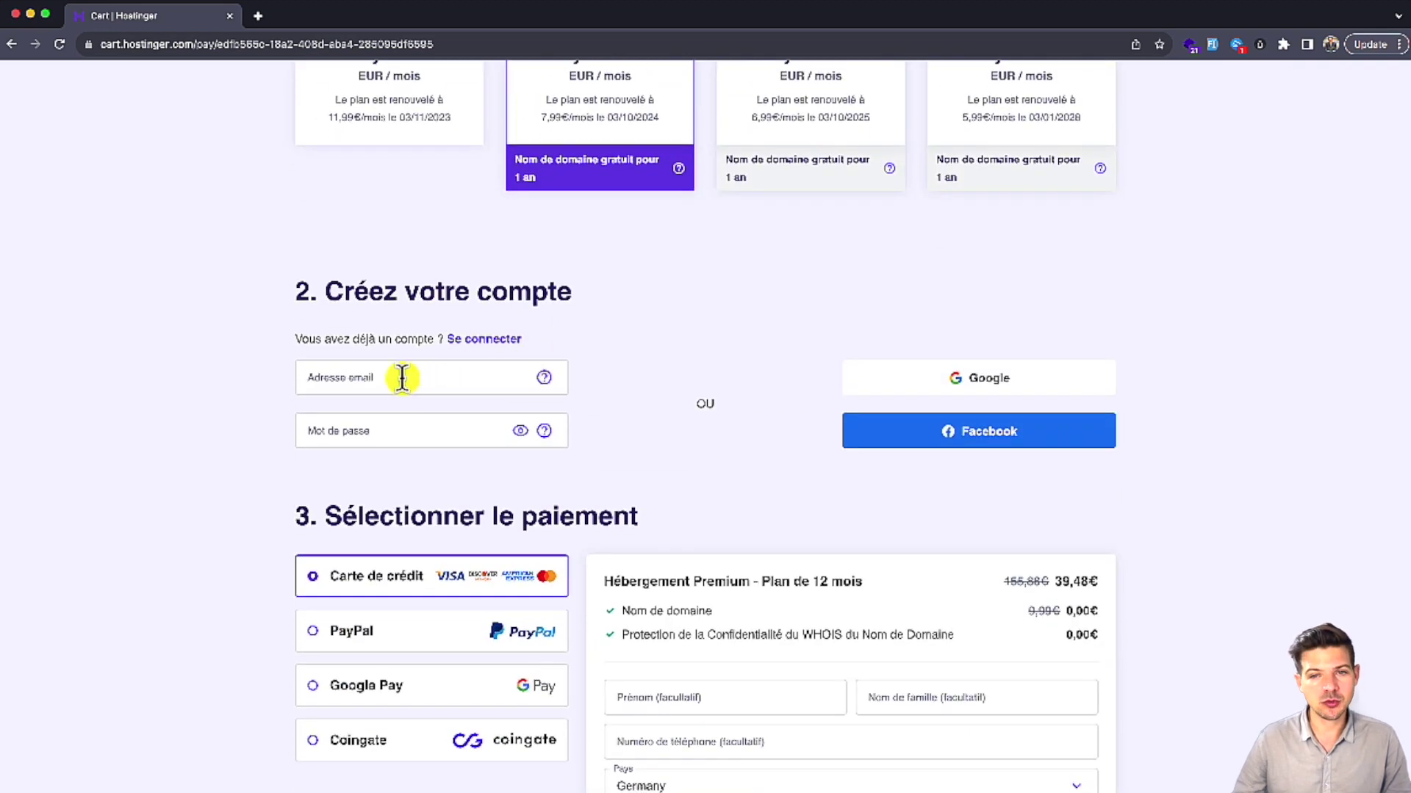
Step: Scroll to the order summary and highlight the Nom de domaine line and its 0,00€ price
scroll(392, 382, down, 1)
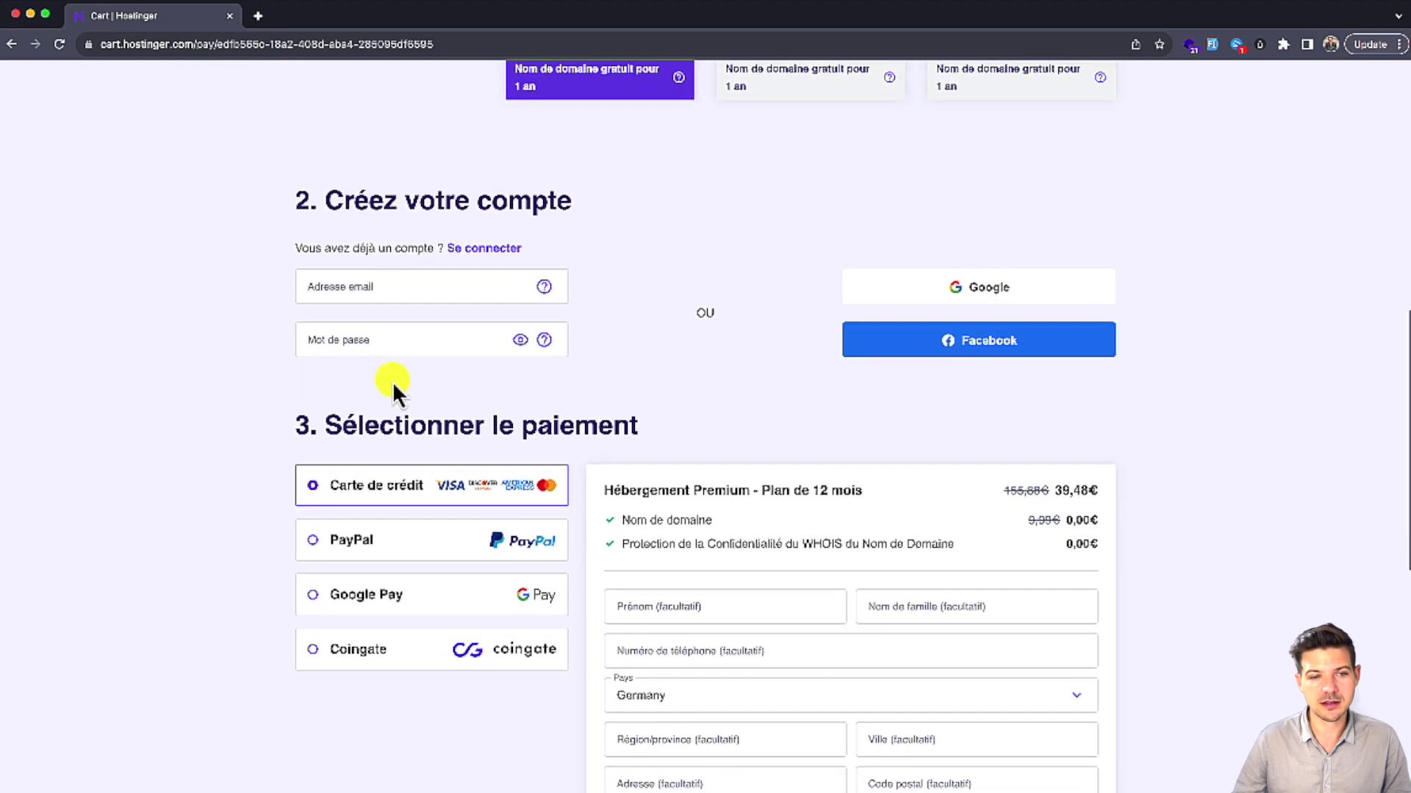
scroll(356, 381, down, 3)
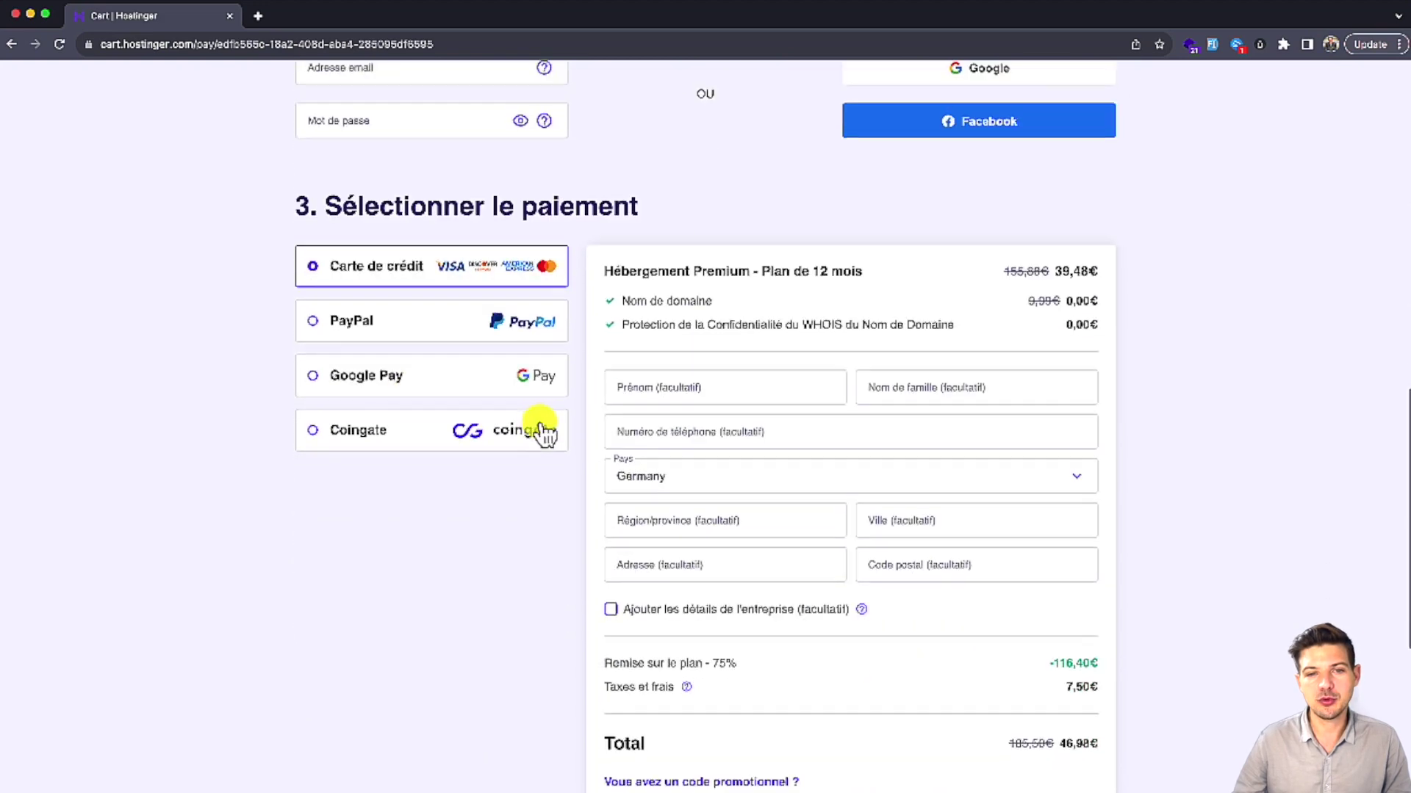
scroll(545, 434, down, 4)
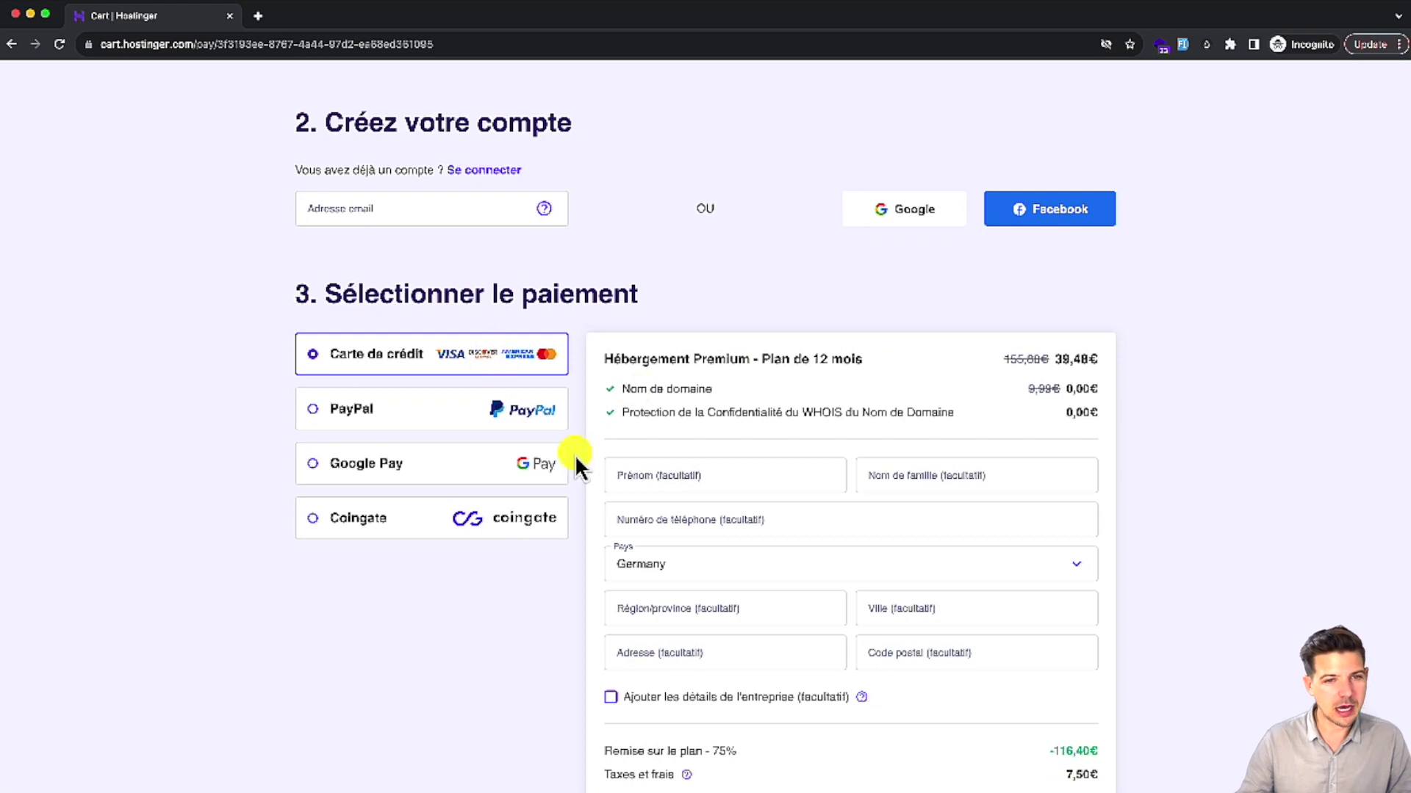
scroll(673, 684, down, 1)
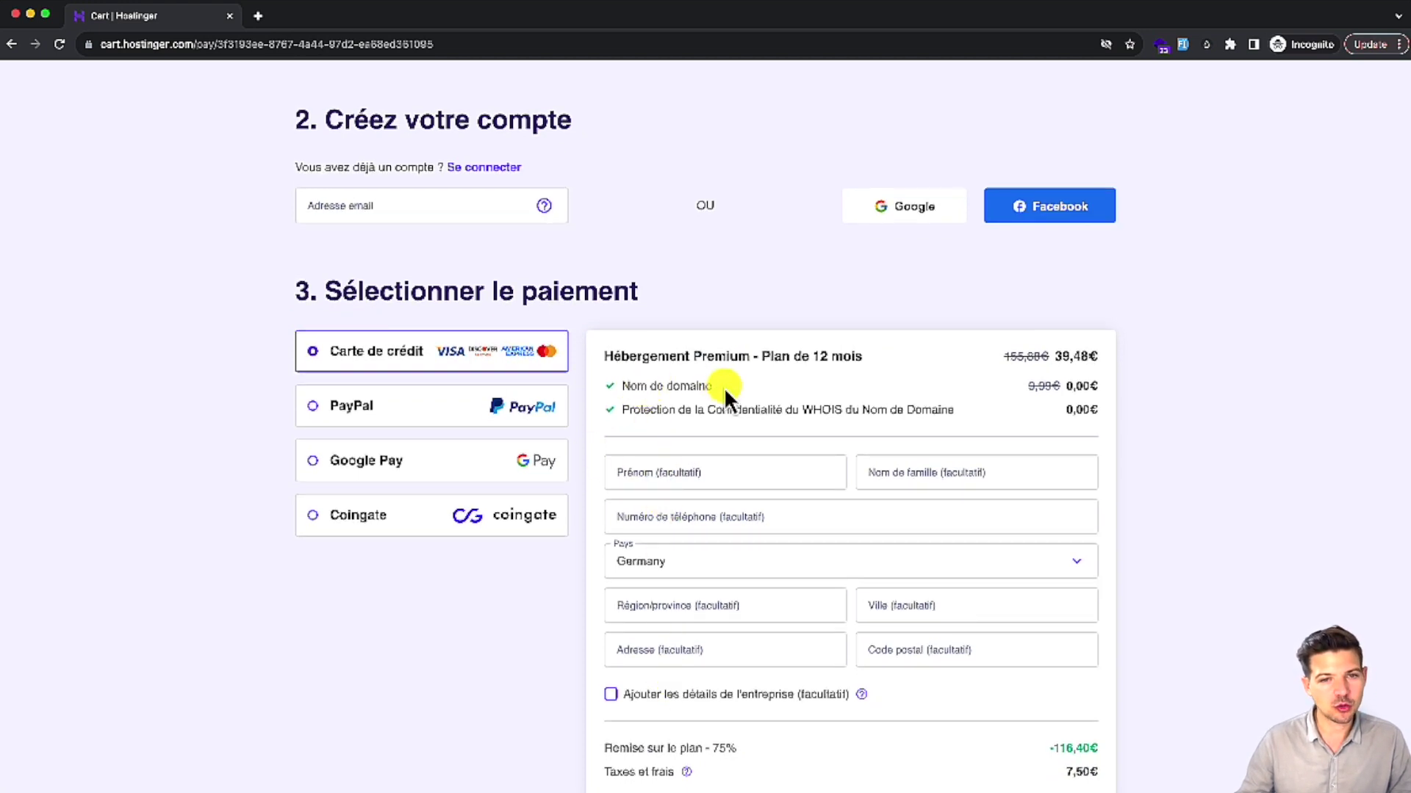
drag(726, 387, 621, 384)
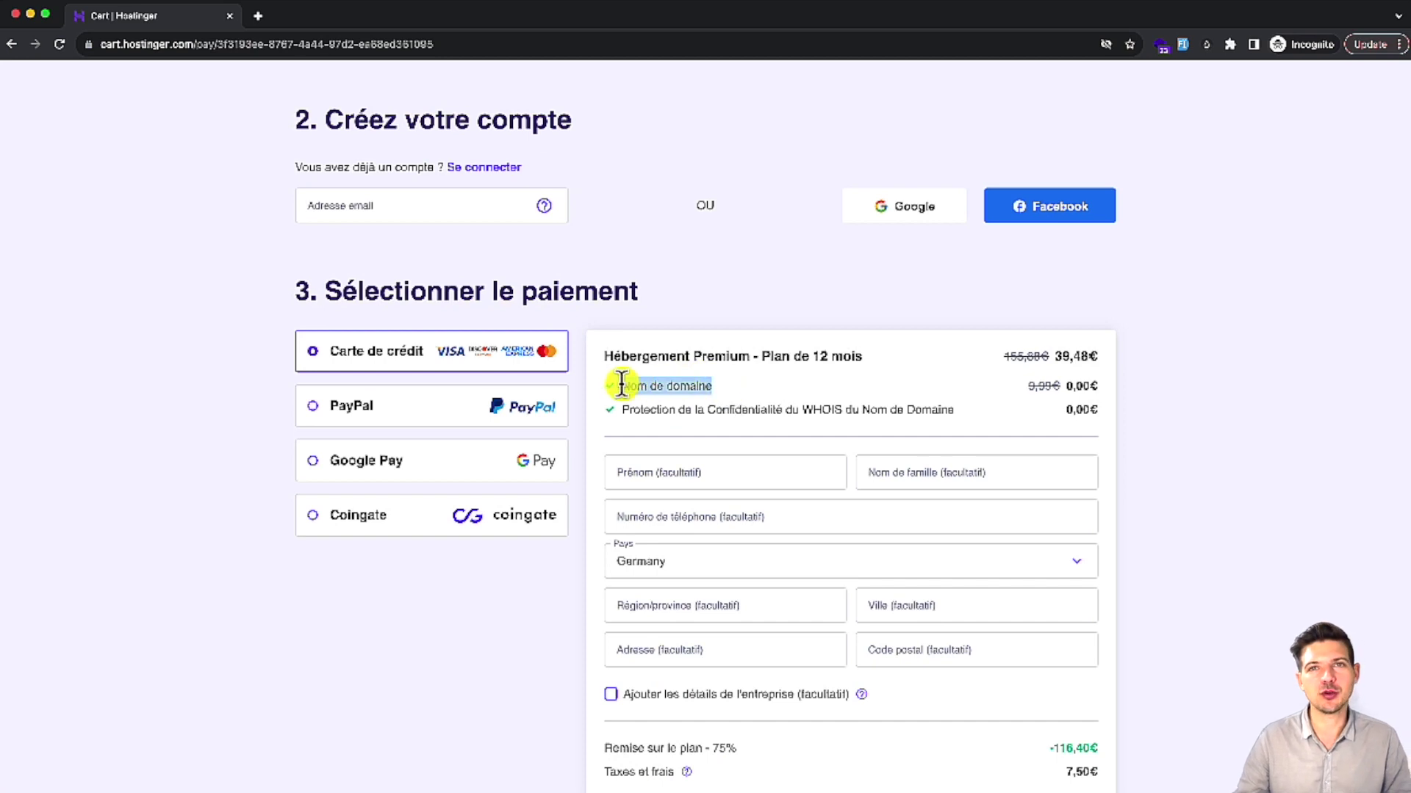
click(1092, 385)
drag(1094, 385, 1067, 389)
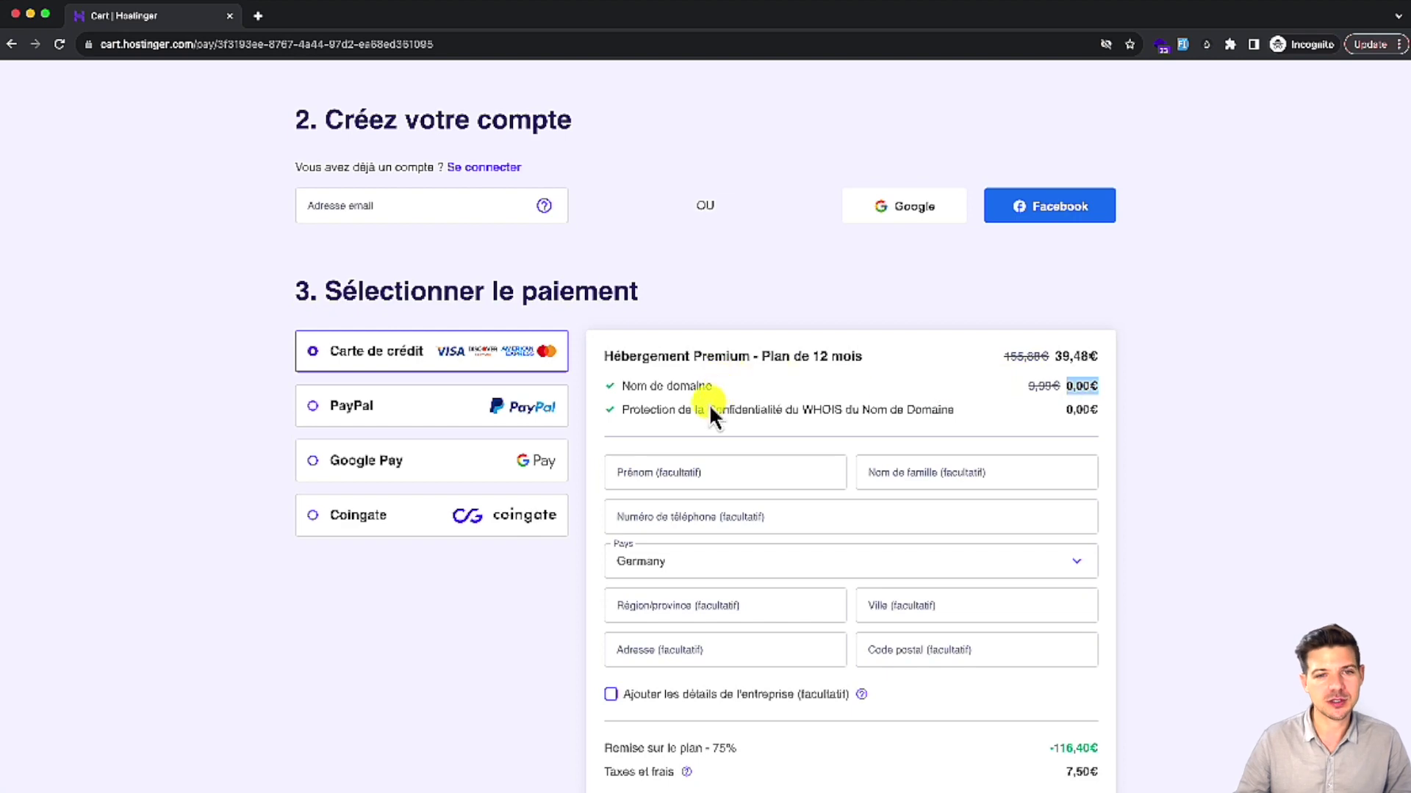
scroll(693, 521, down, 7)
scroll(671, 583, up, 6)
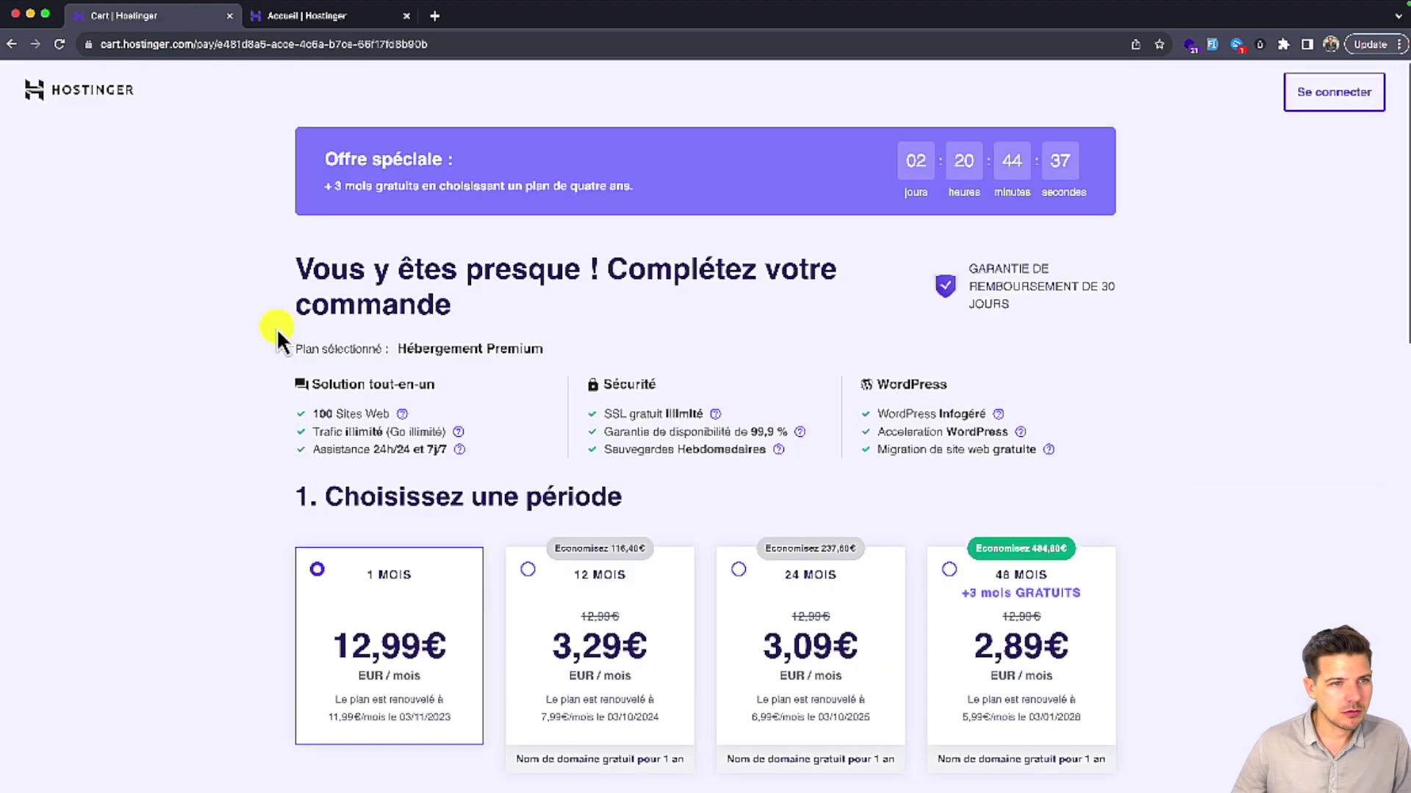
Step: Select the 12 MOIS billing period for the Premium hosting plan
scroll(282, 334, down, 2)
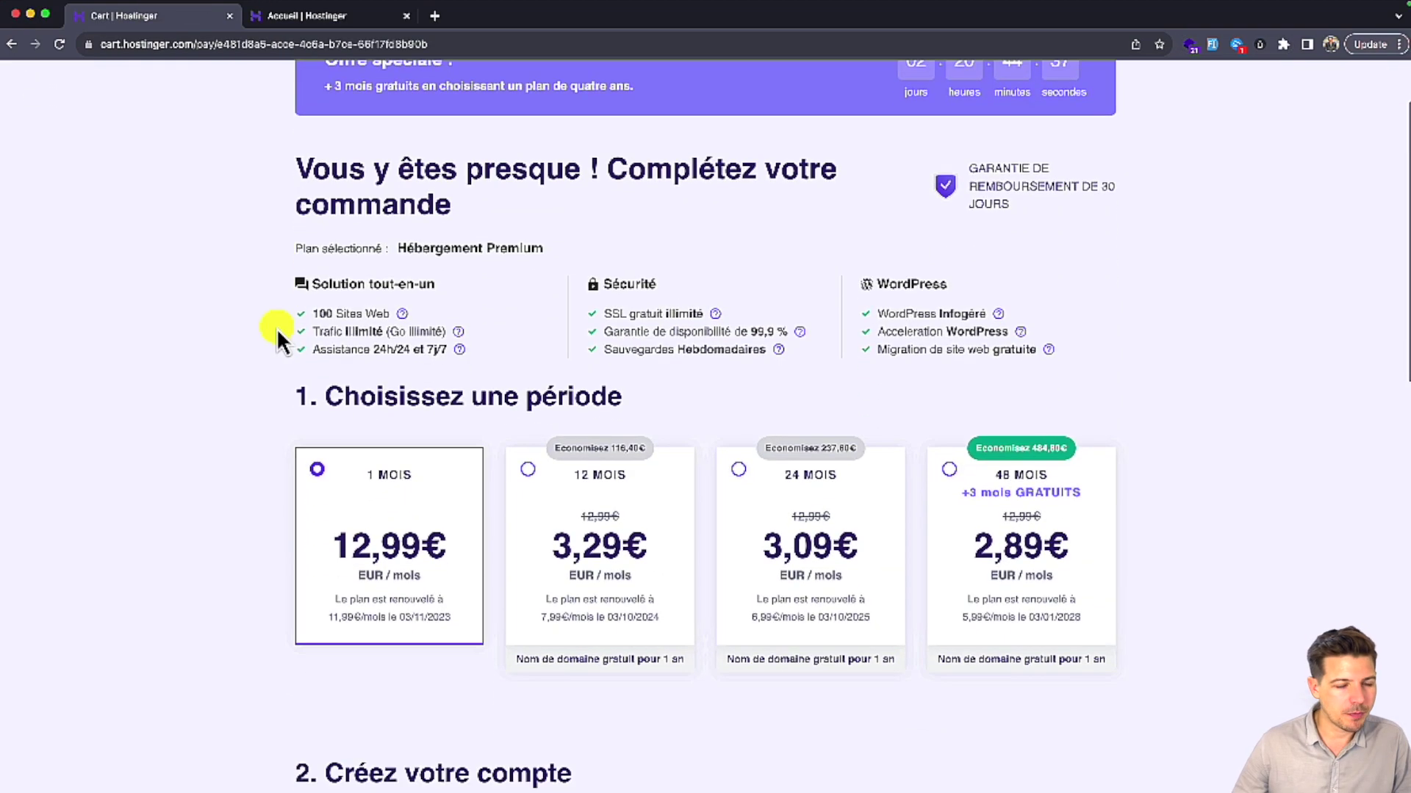
scroll(276, 328, down, 5)
click(563, 197)
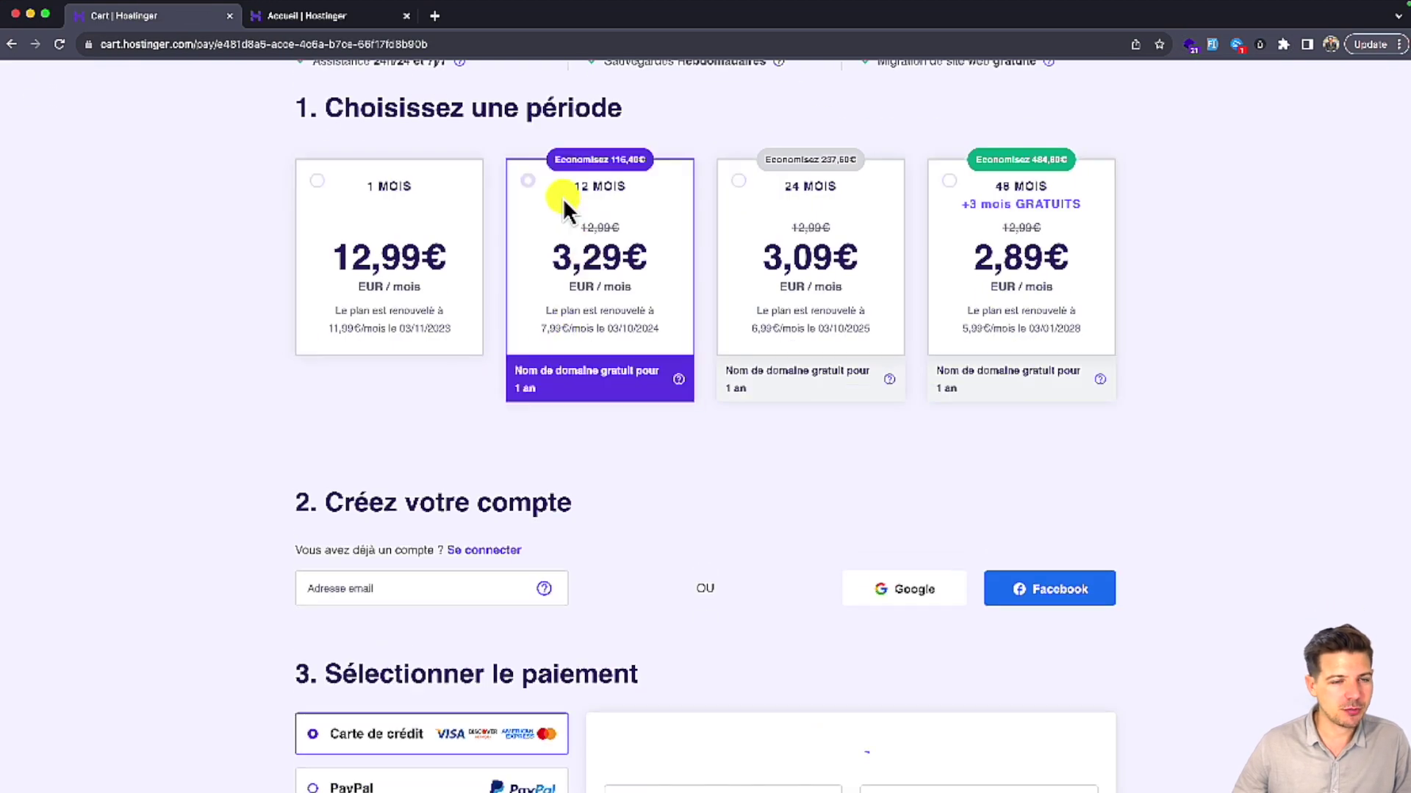
Step: Highlight the free Nom de domaine line, its 0,00€ price and the struck-through 9,99€ price
scroll(551, 274, down, 5)
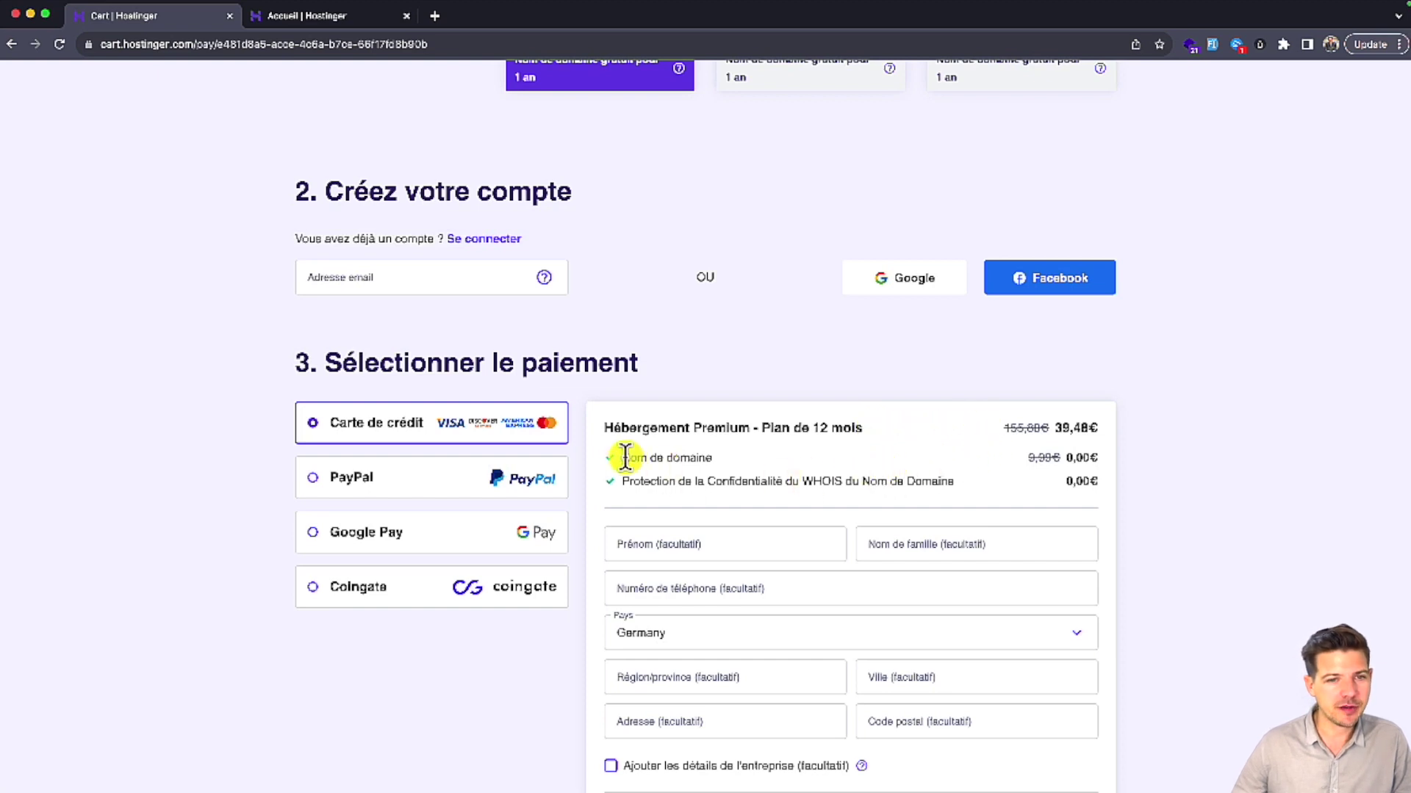
drag(620, 457, 709, 457)
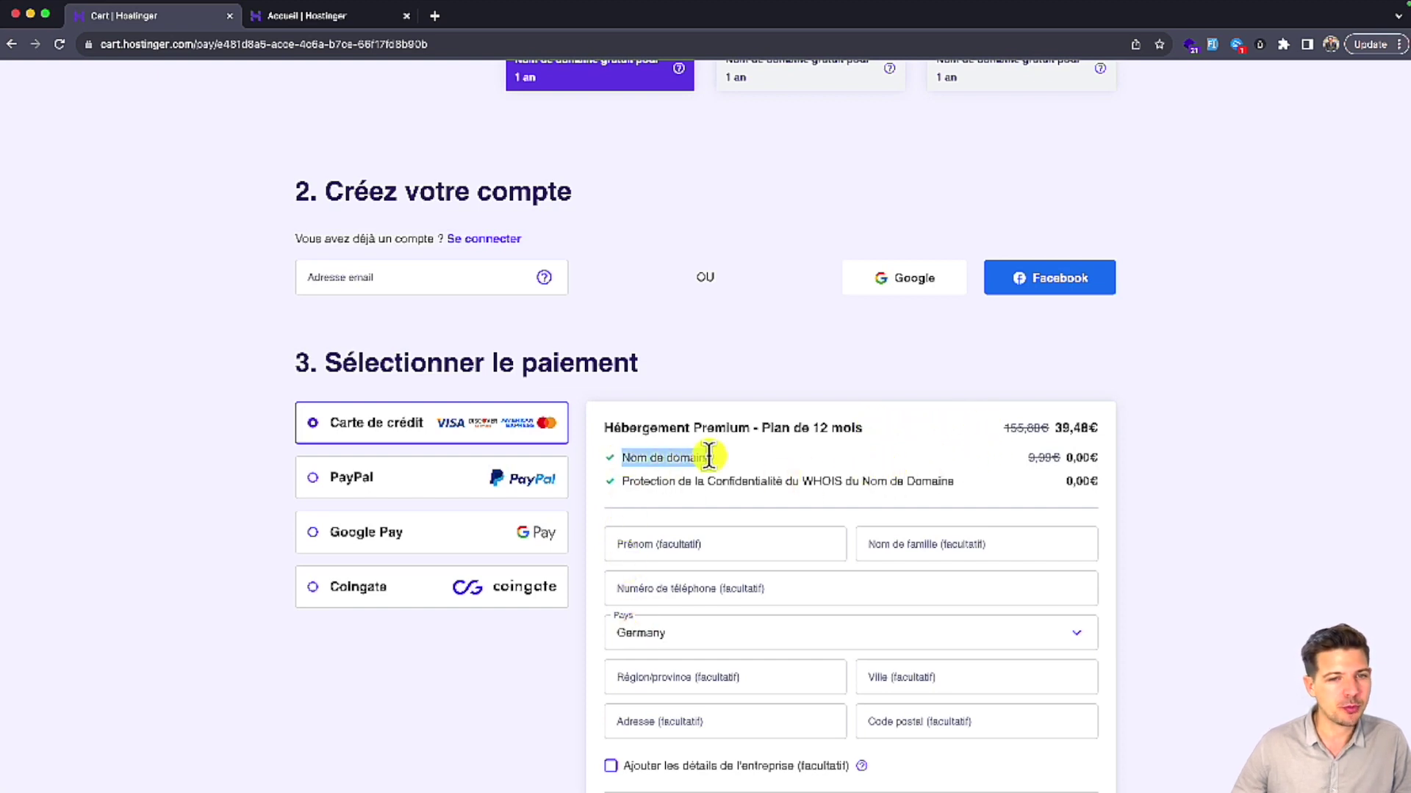
click(1078, 460)
drag(1078, 461, 1093, 460)
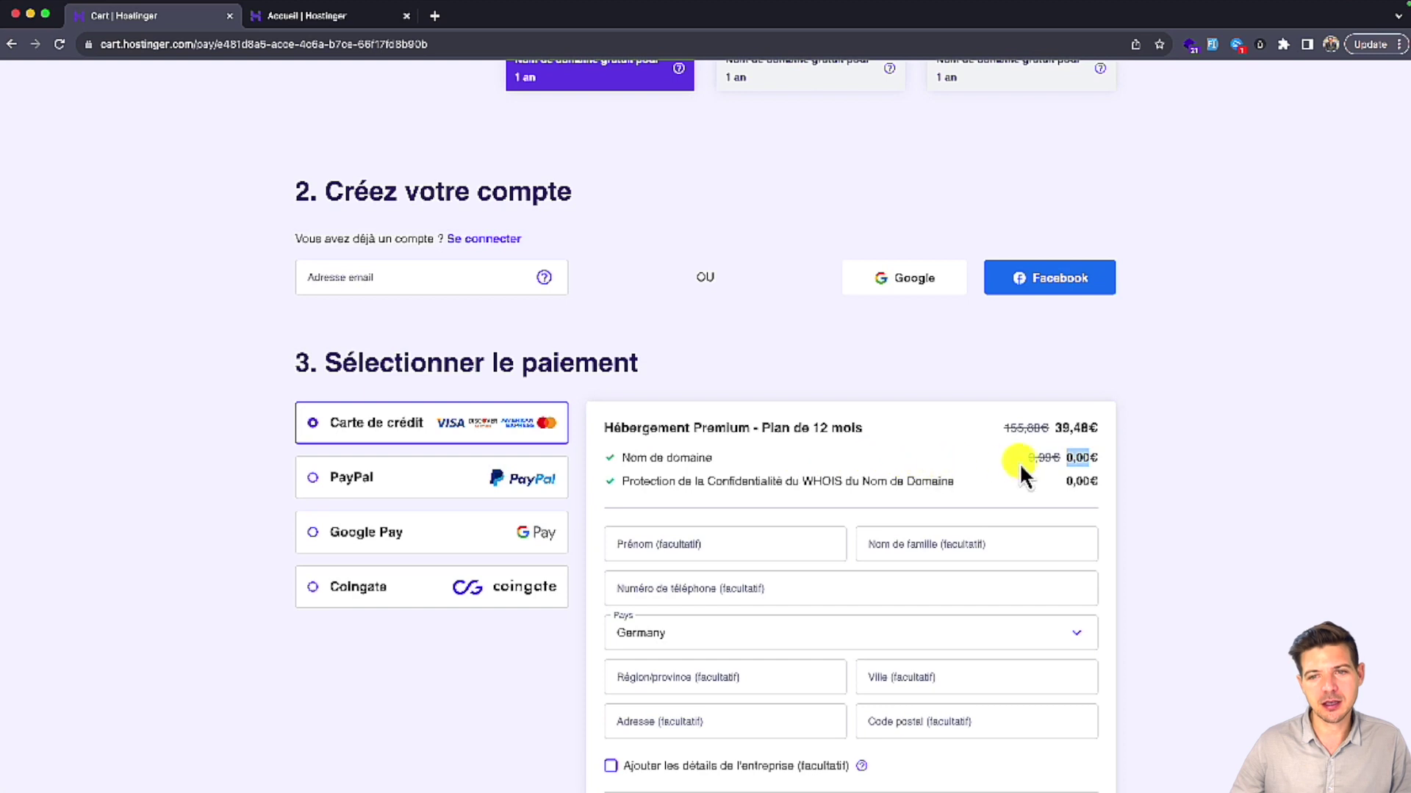
drag(1028, 457, 1051, 457)
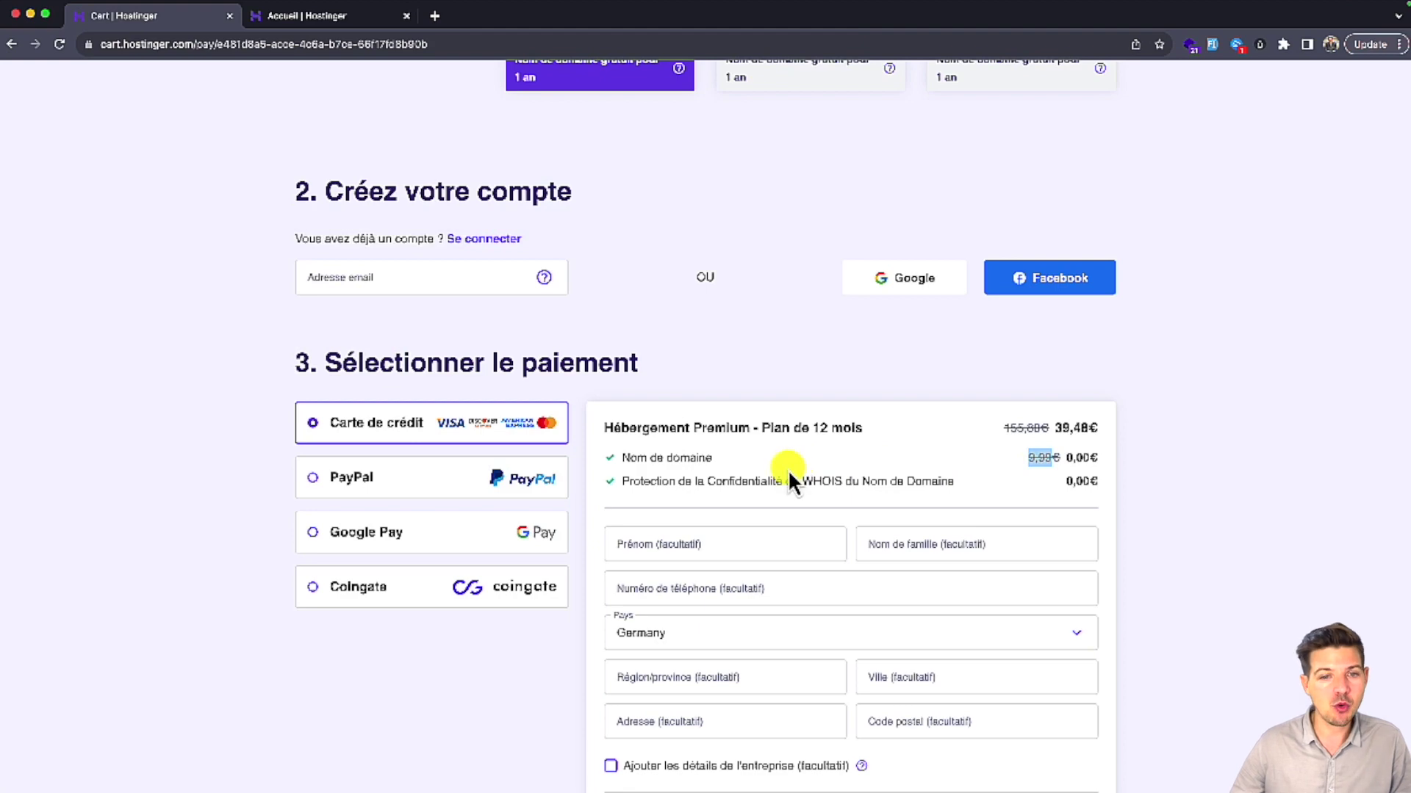
scroll(787, 470, down, 5)
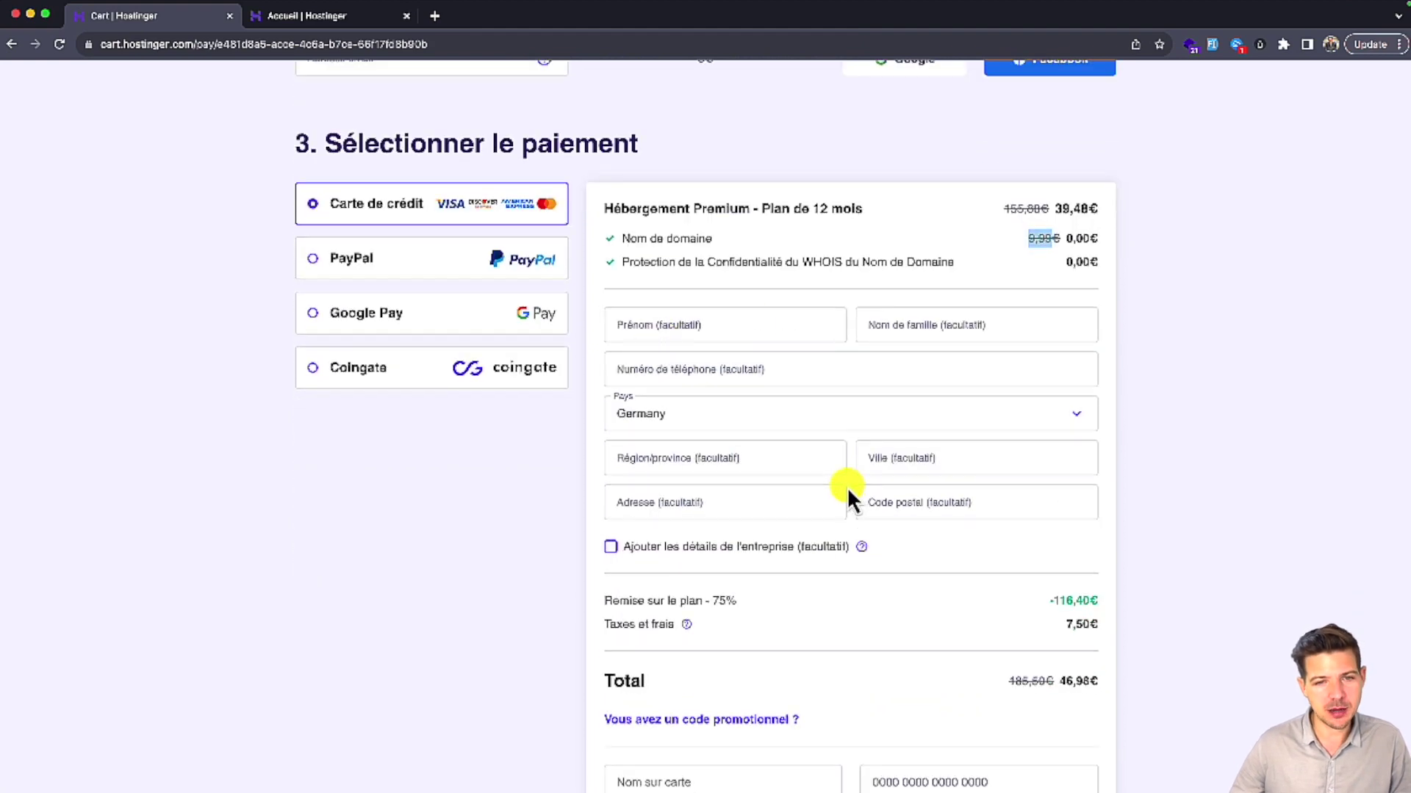
scroll(849, 490, up, 8)
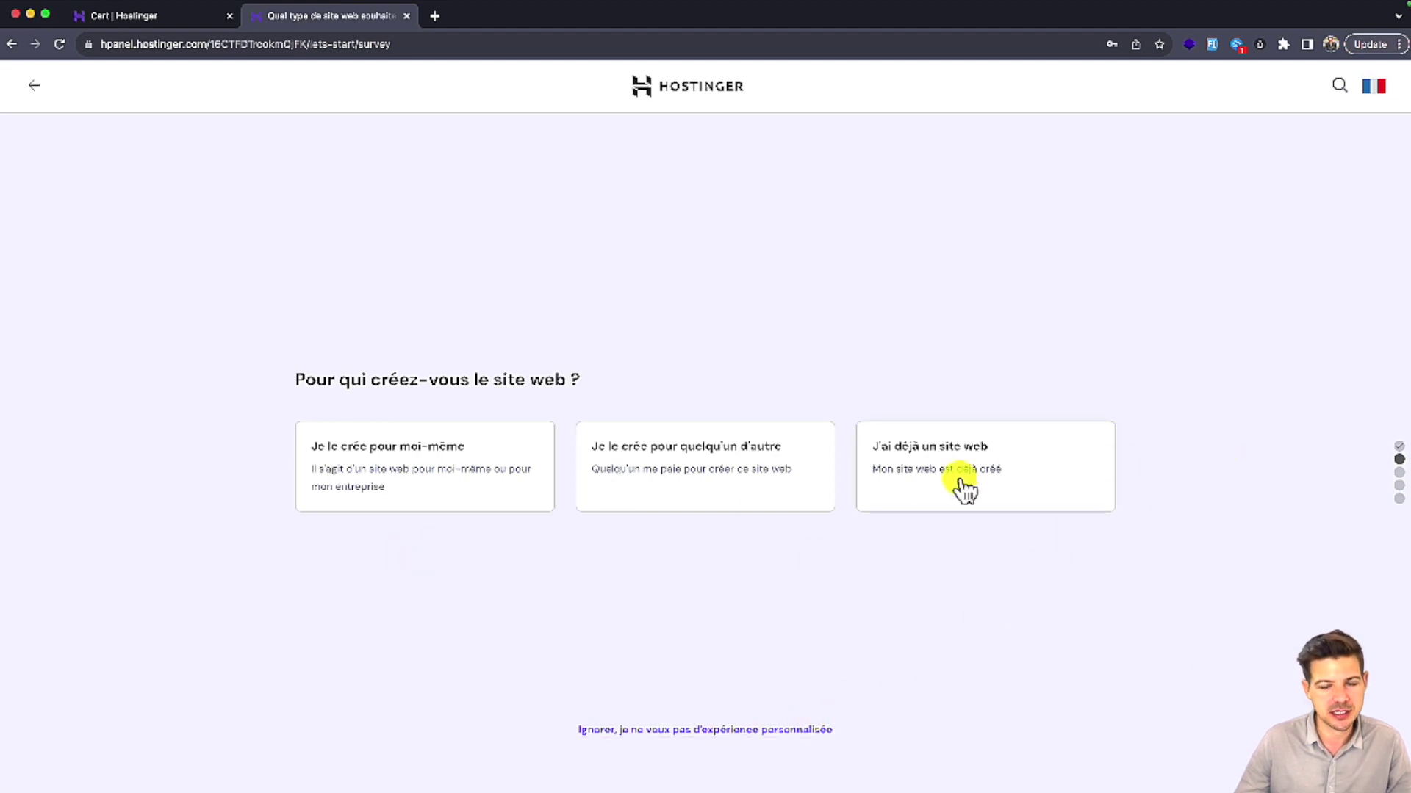
Step: Answer for myself, built myself, Business, no help, then create a new WordPress site
click(448, 474)
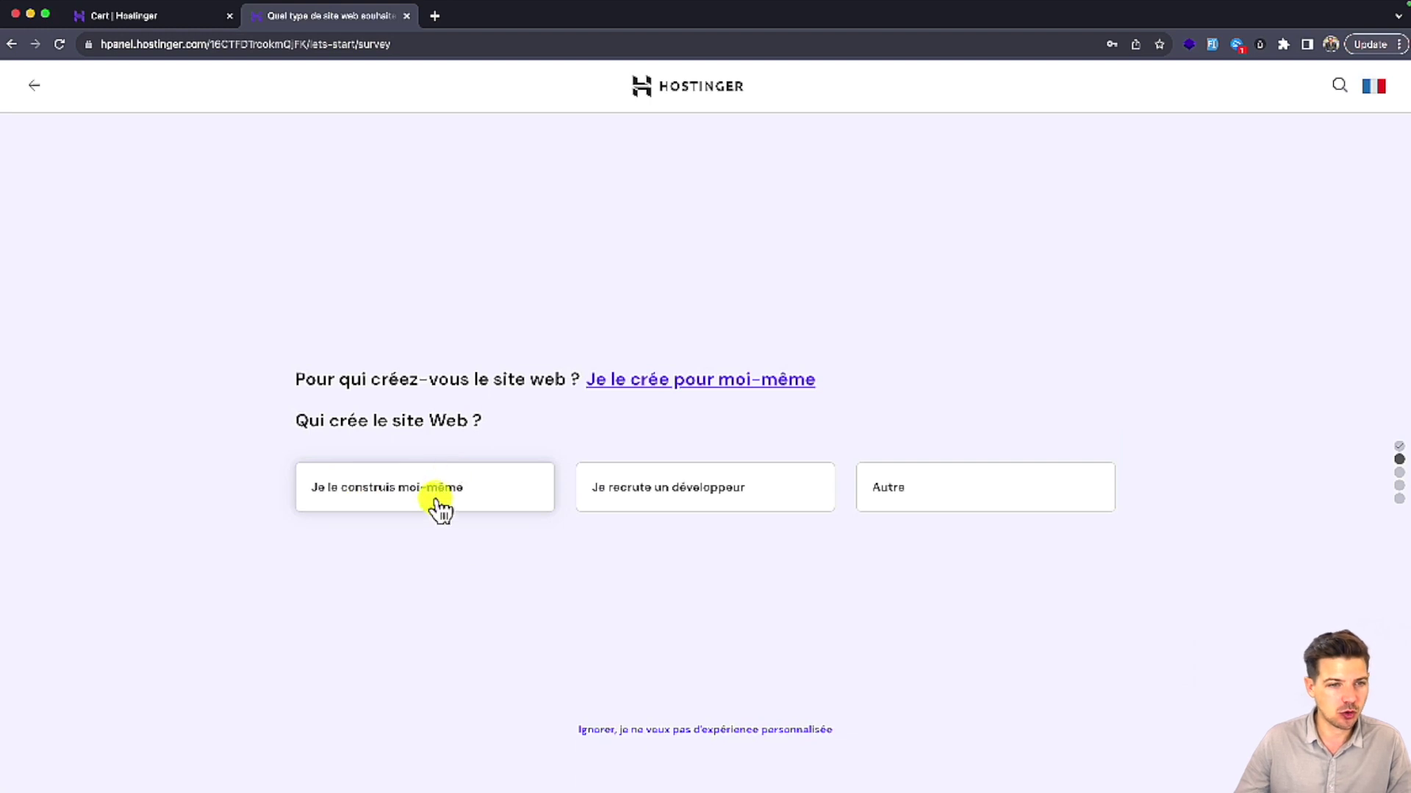
click(441, 507)
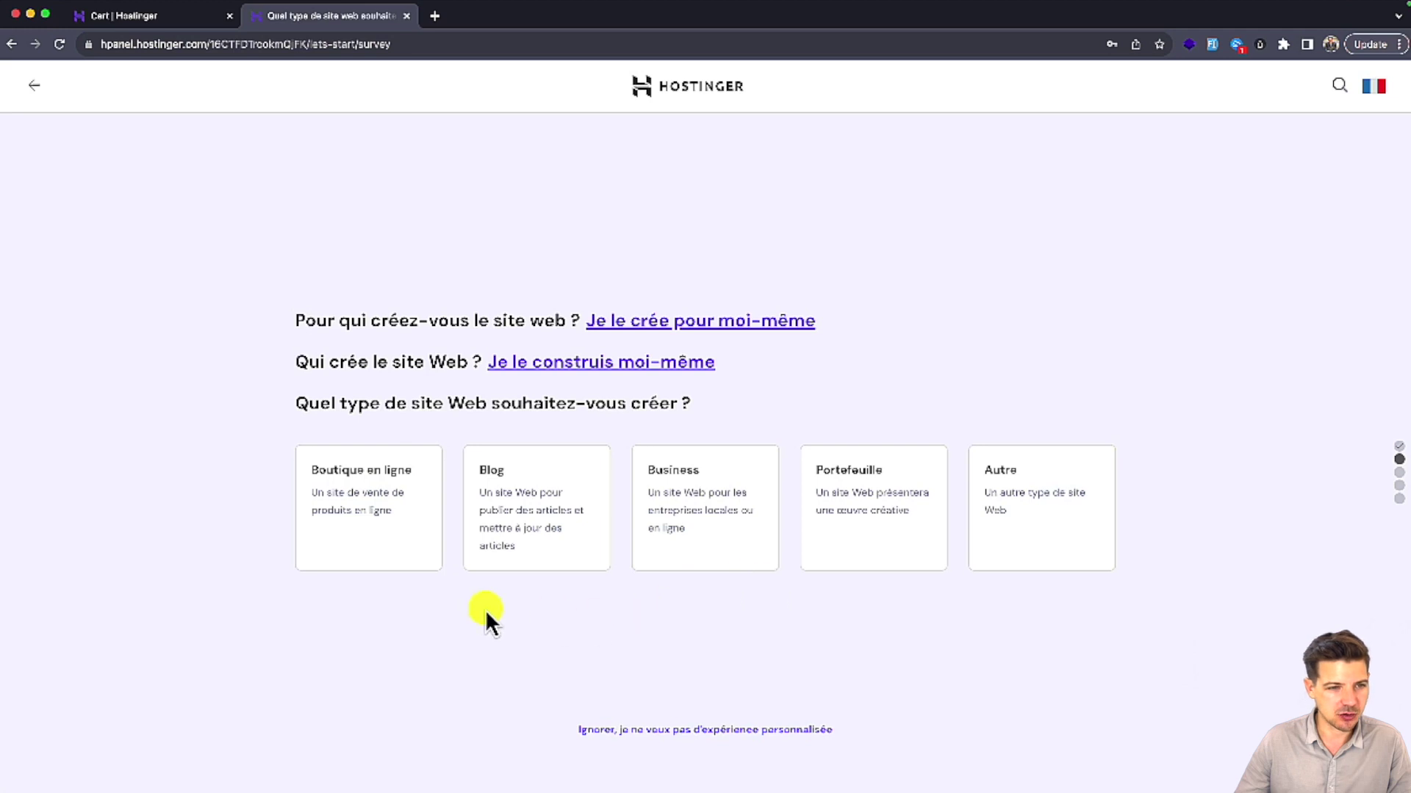
click(1024, 540)
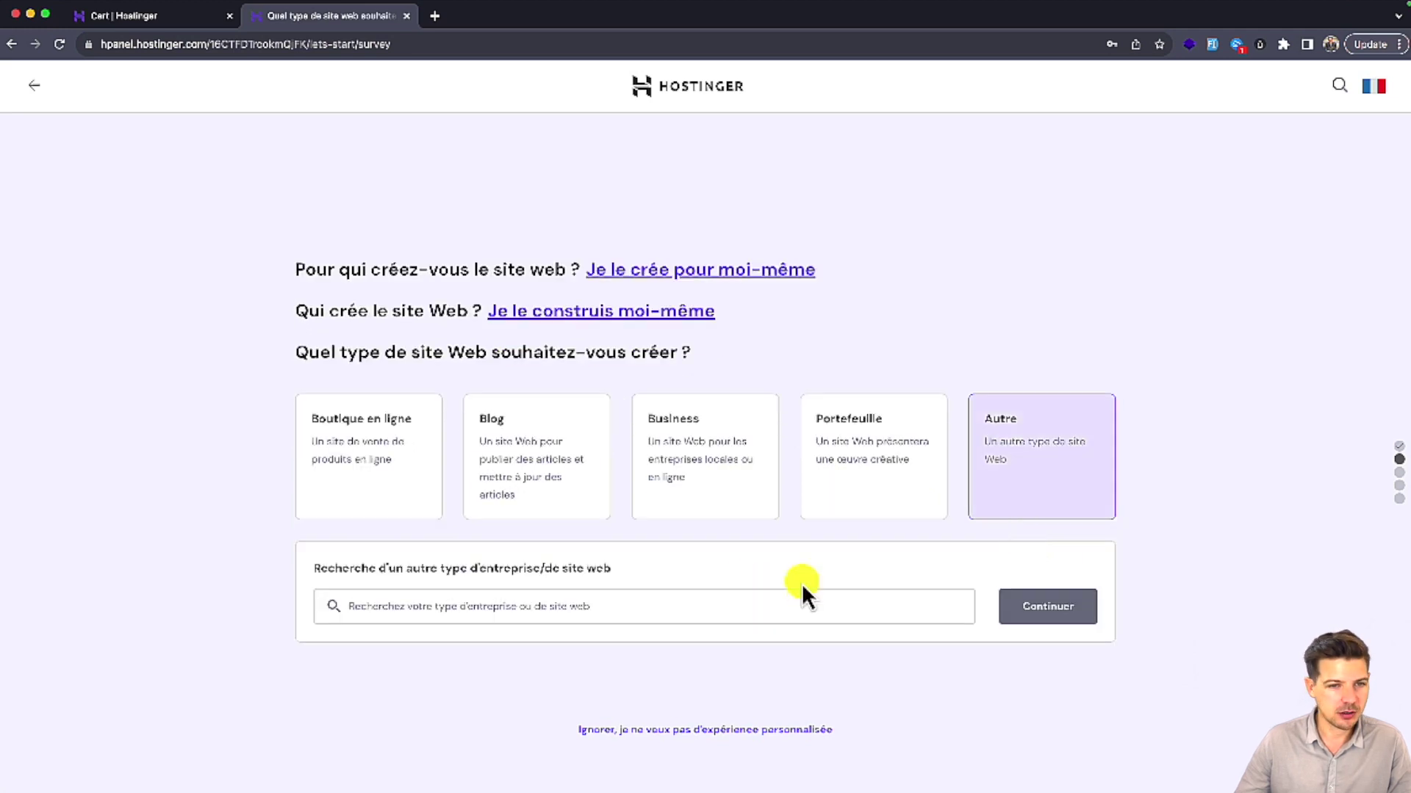
click(721, 470)
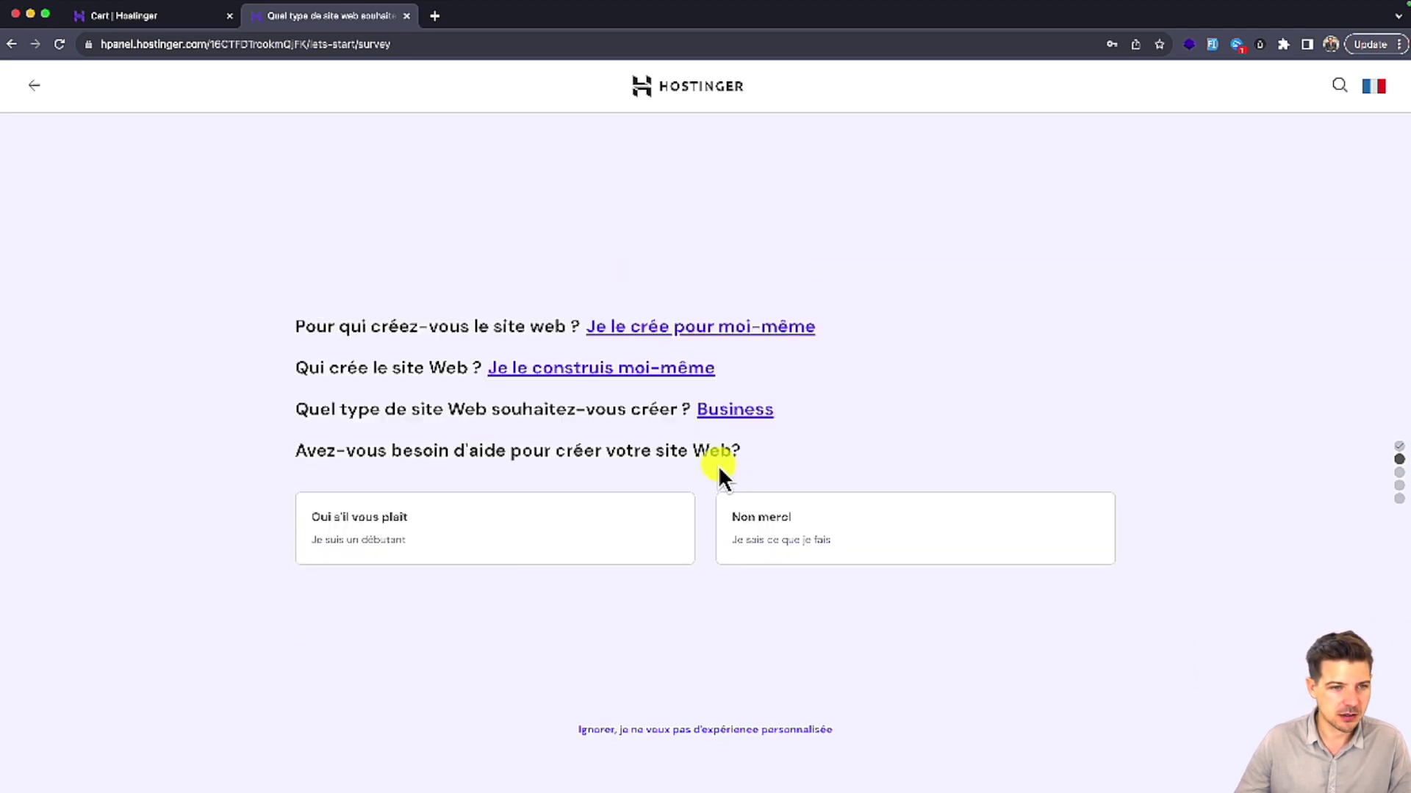
click(788, 547)
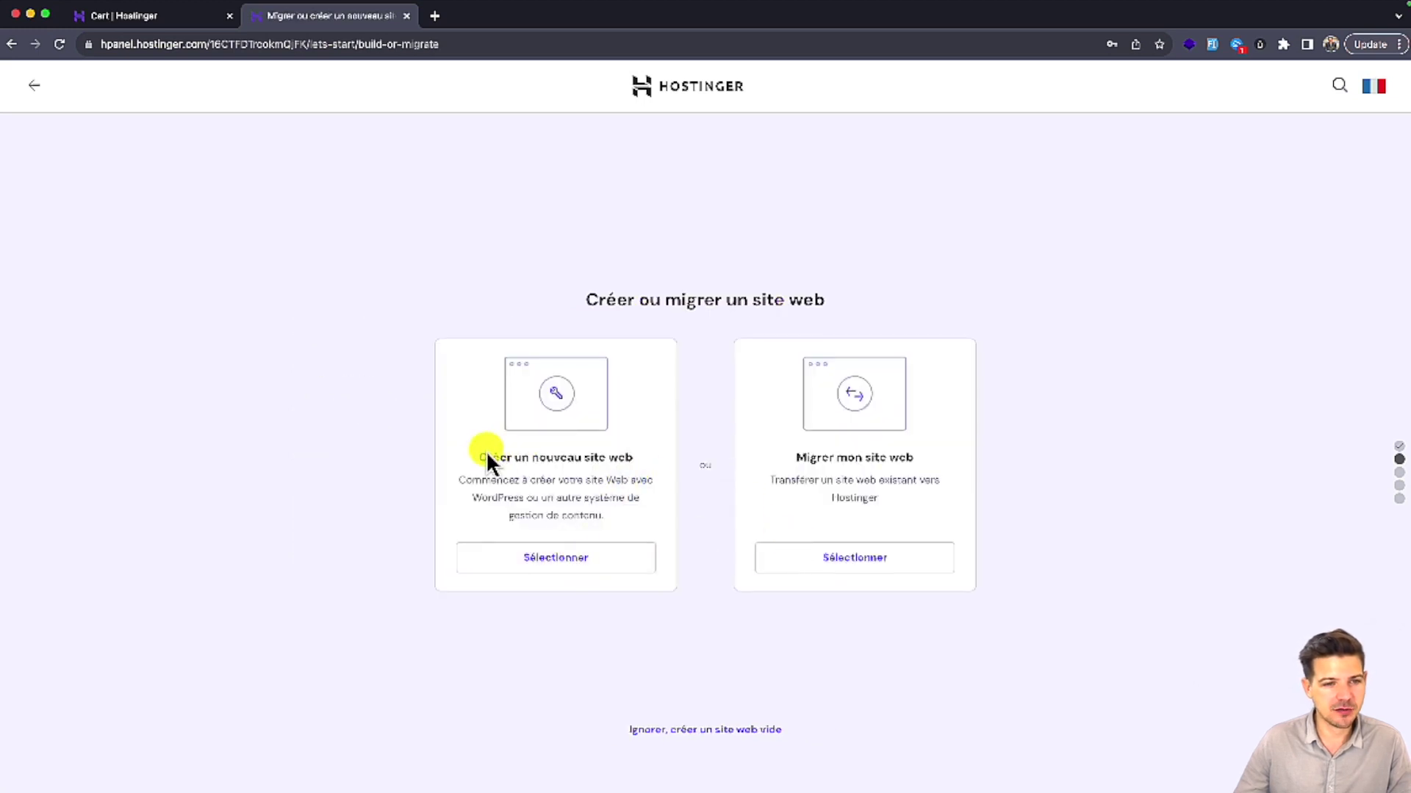
click(528, 559)
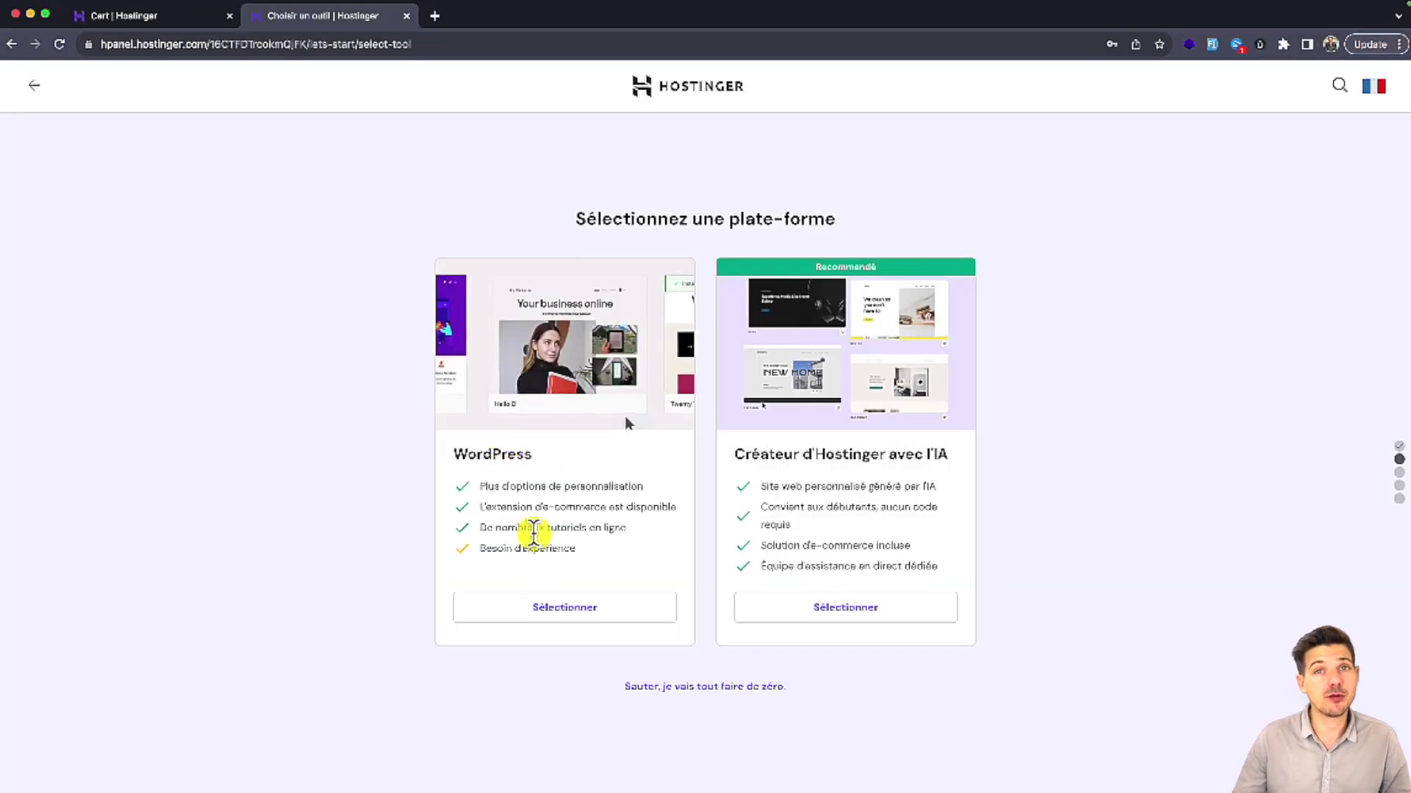
click(566, 618)
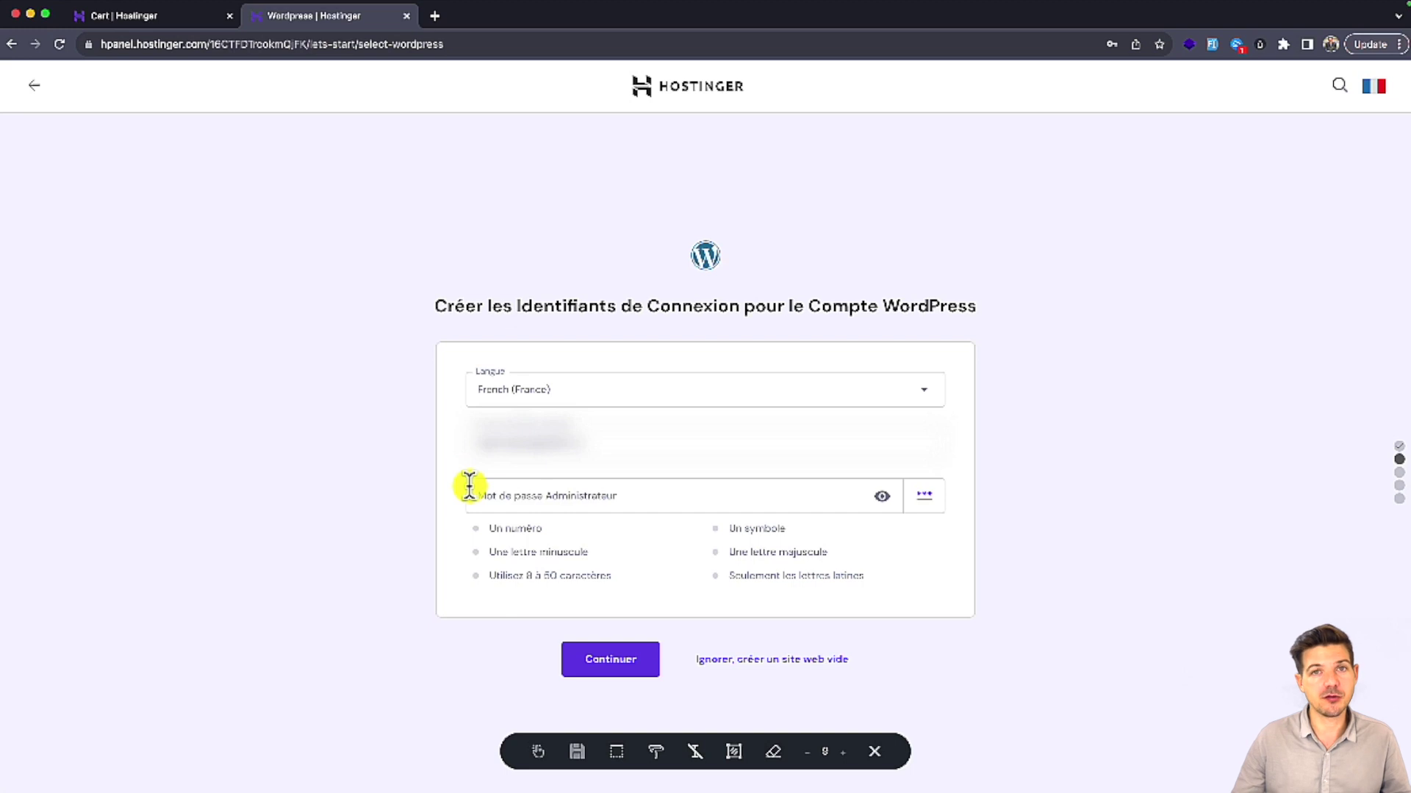
Step: Paste the WordPress administrator password, continue, and skip adding plugins for now
click(506, 500)
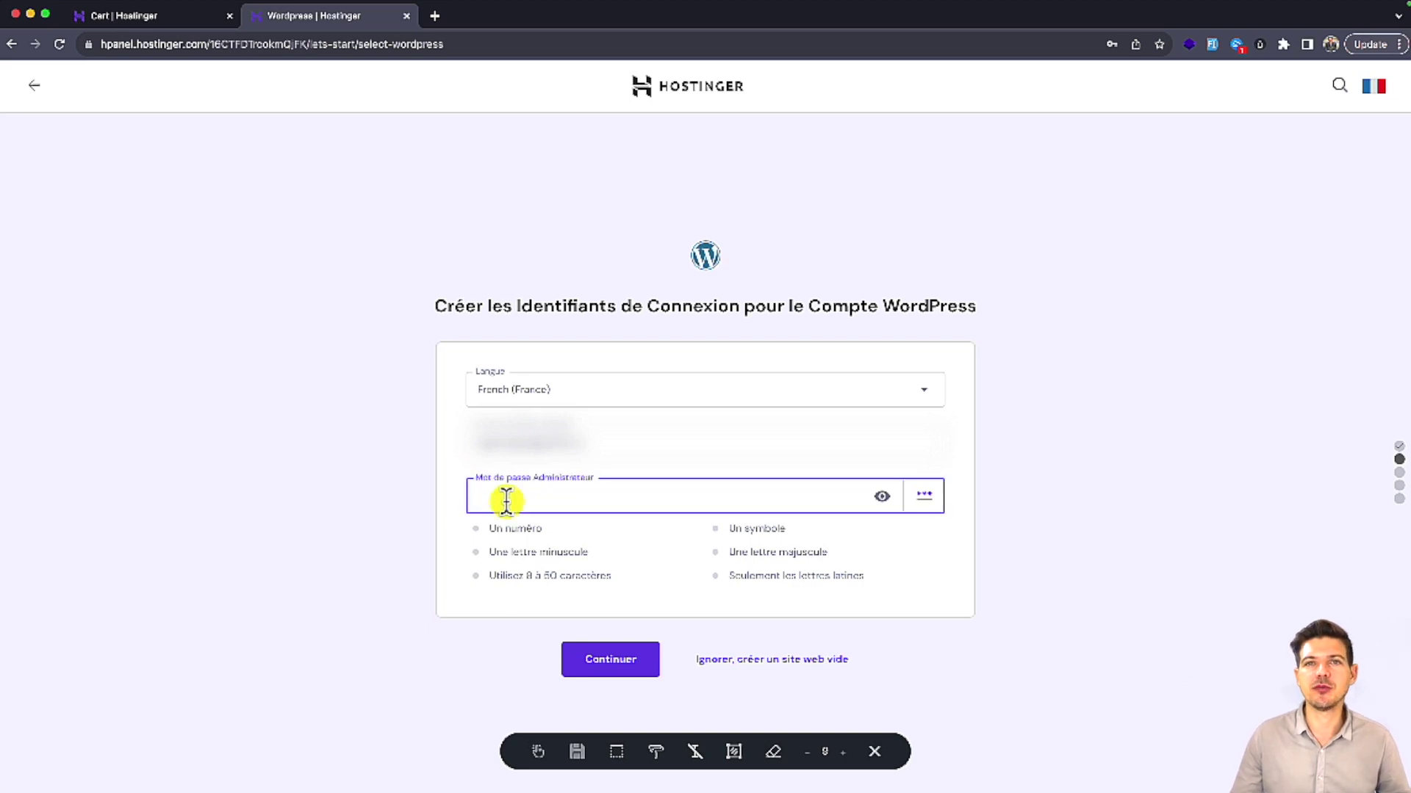
key(super+v)
click(603, 661)
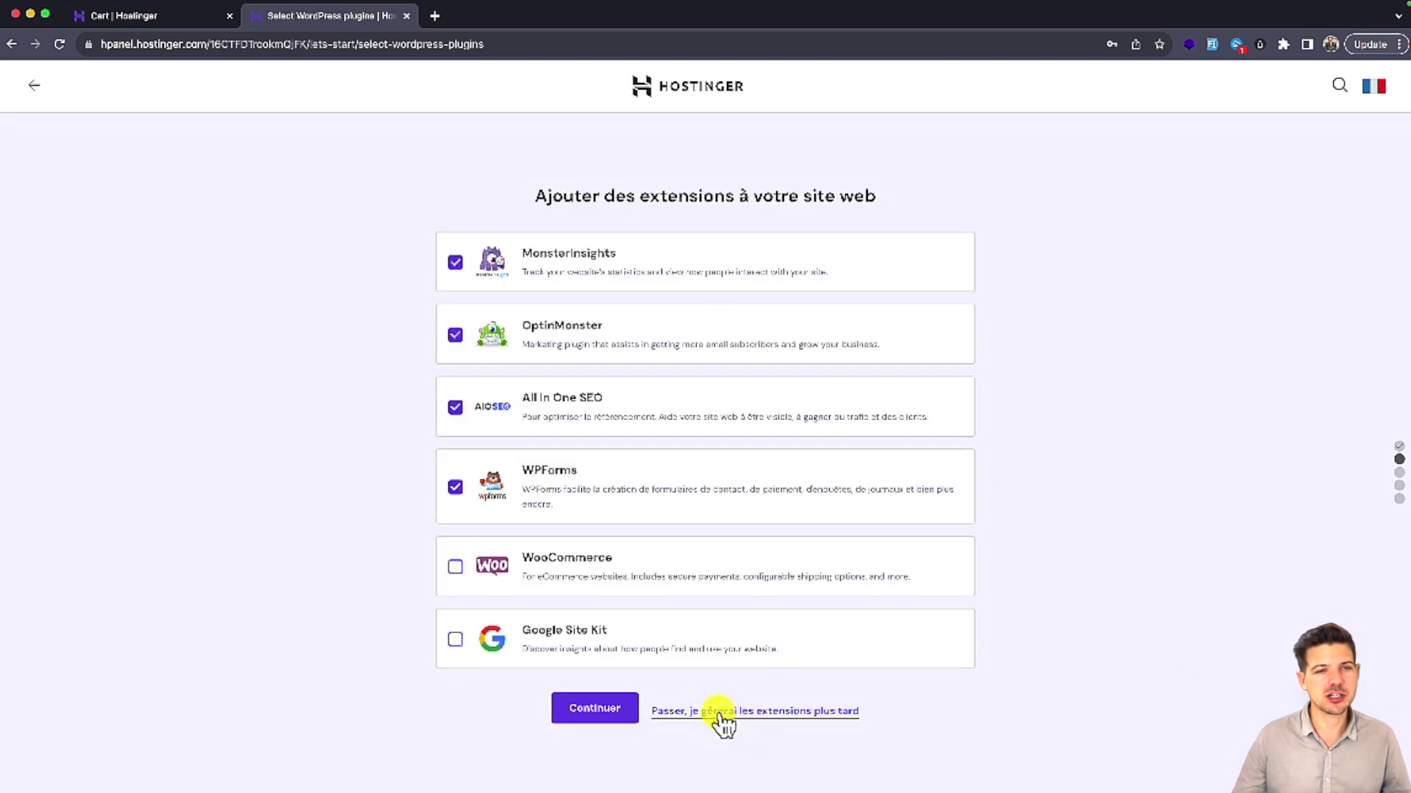
click(722, 717)
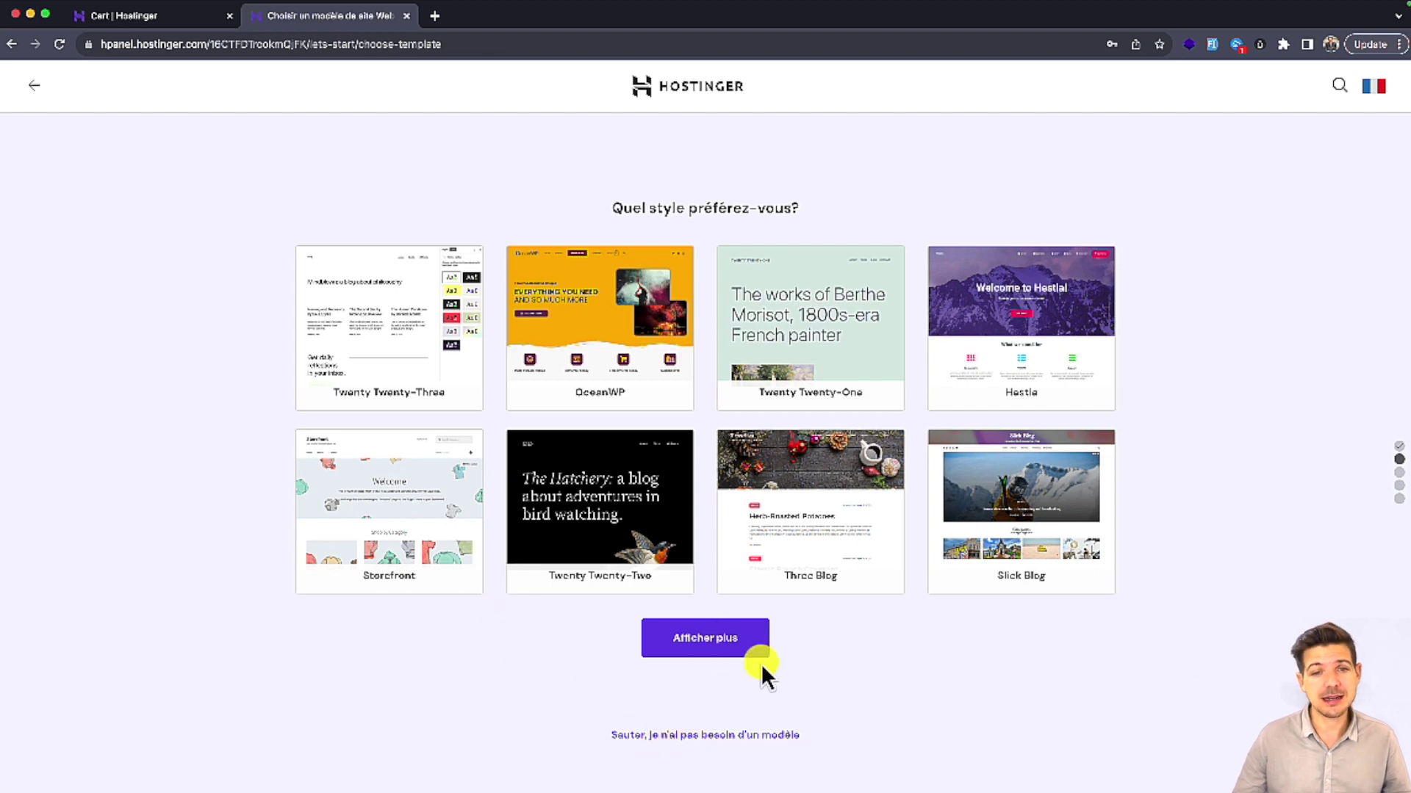
Step: Skip the template grid with 'Sauter, je n'ai pas besoin d'un modèle'
mouse_move(851, 318)
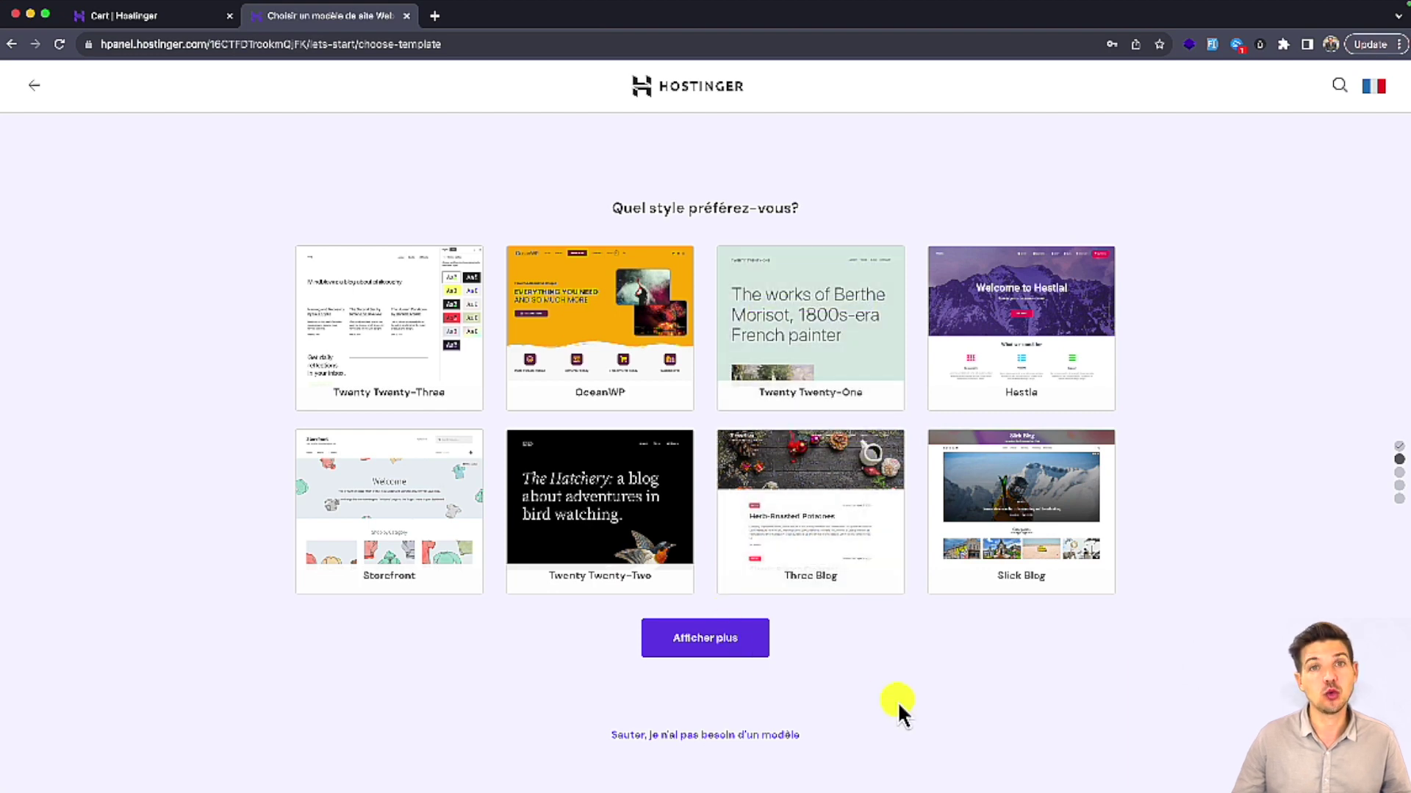
click(757, 737)
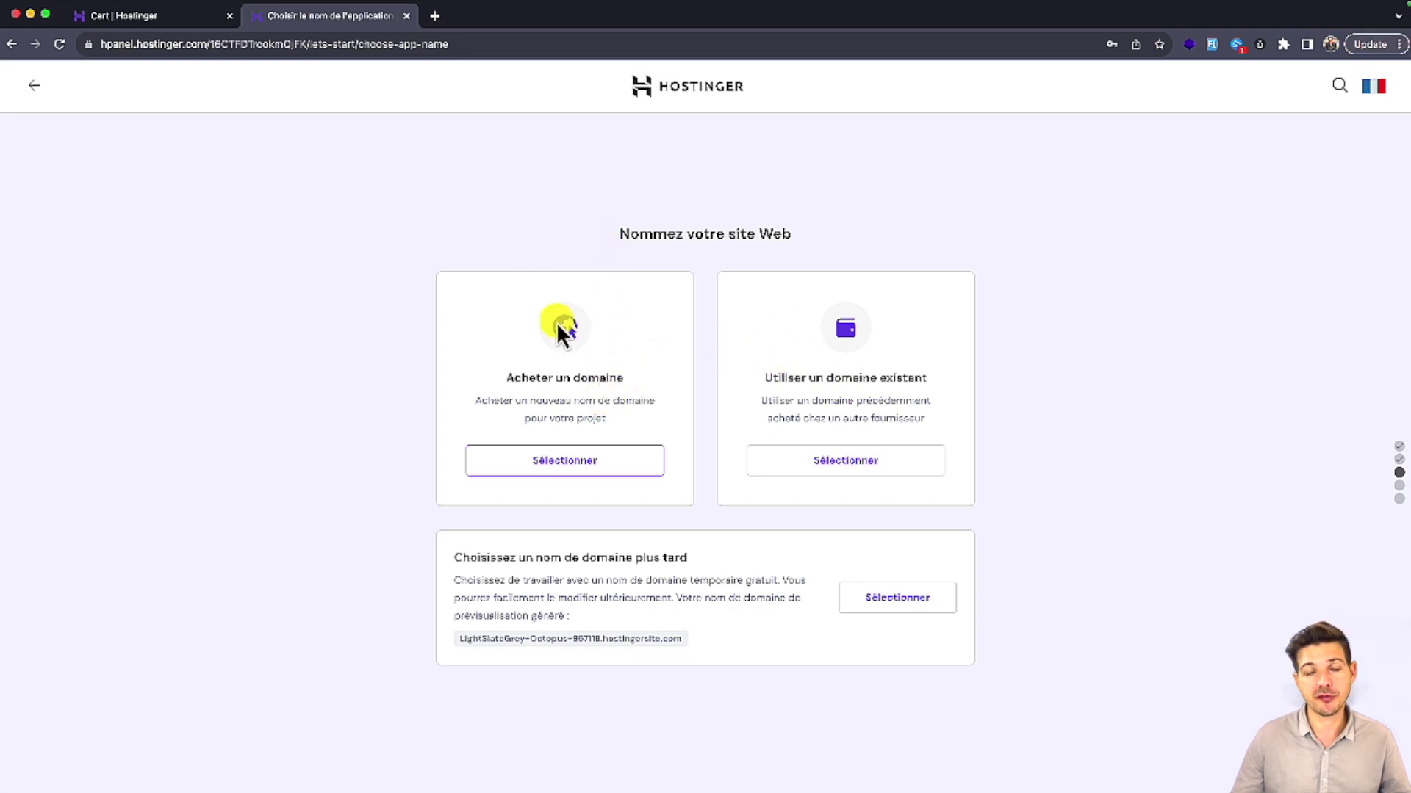
Step: Choose to buy a domain and search monjolisite.fr, then monbeausite.fr, both unavailable
click(532, 456)
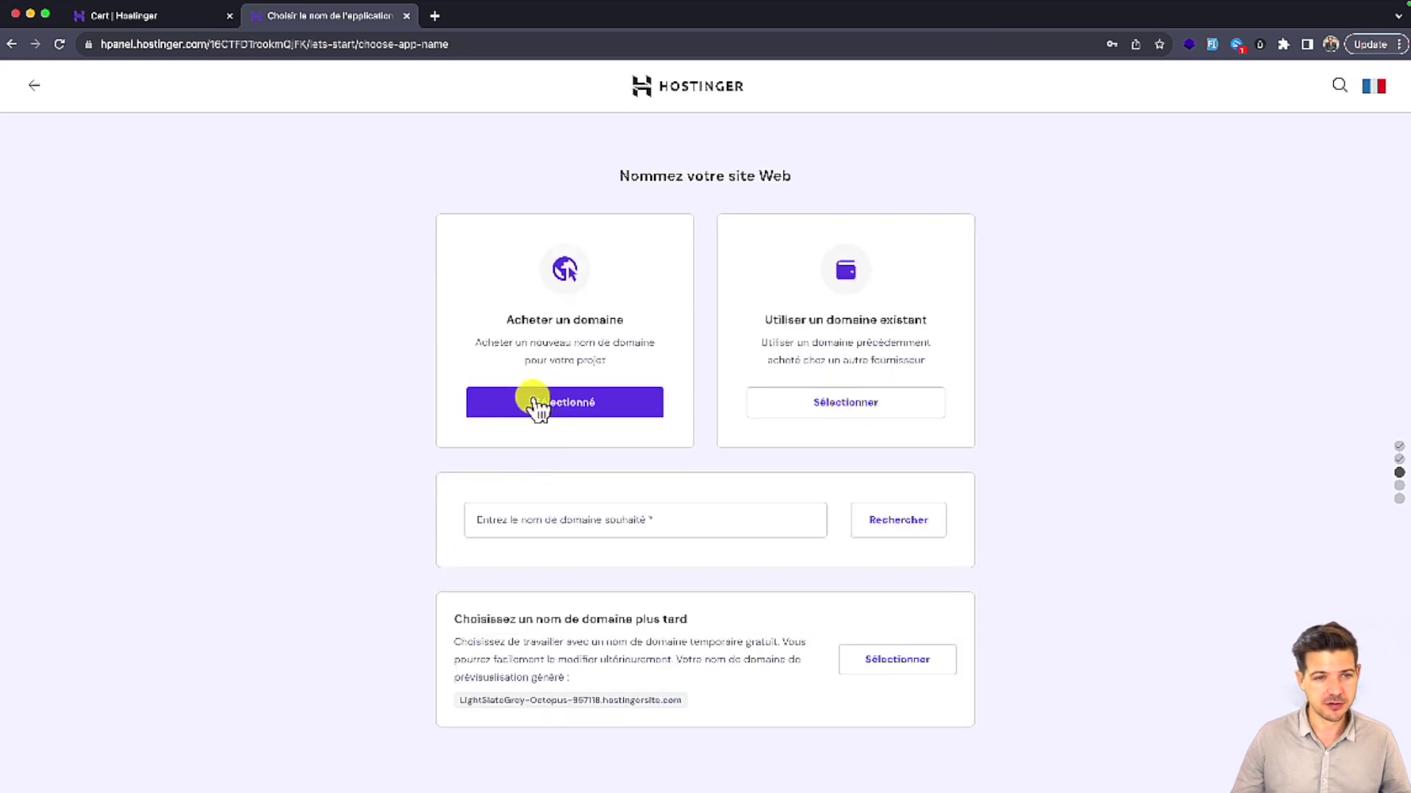
click(539, 517)
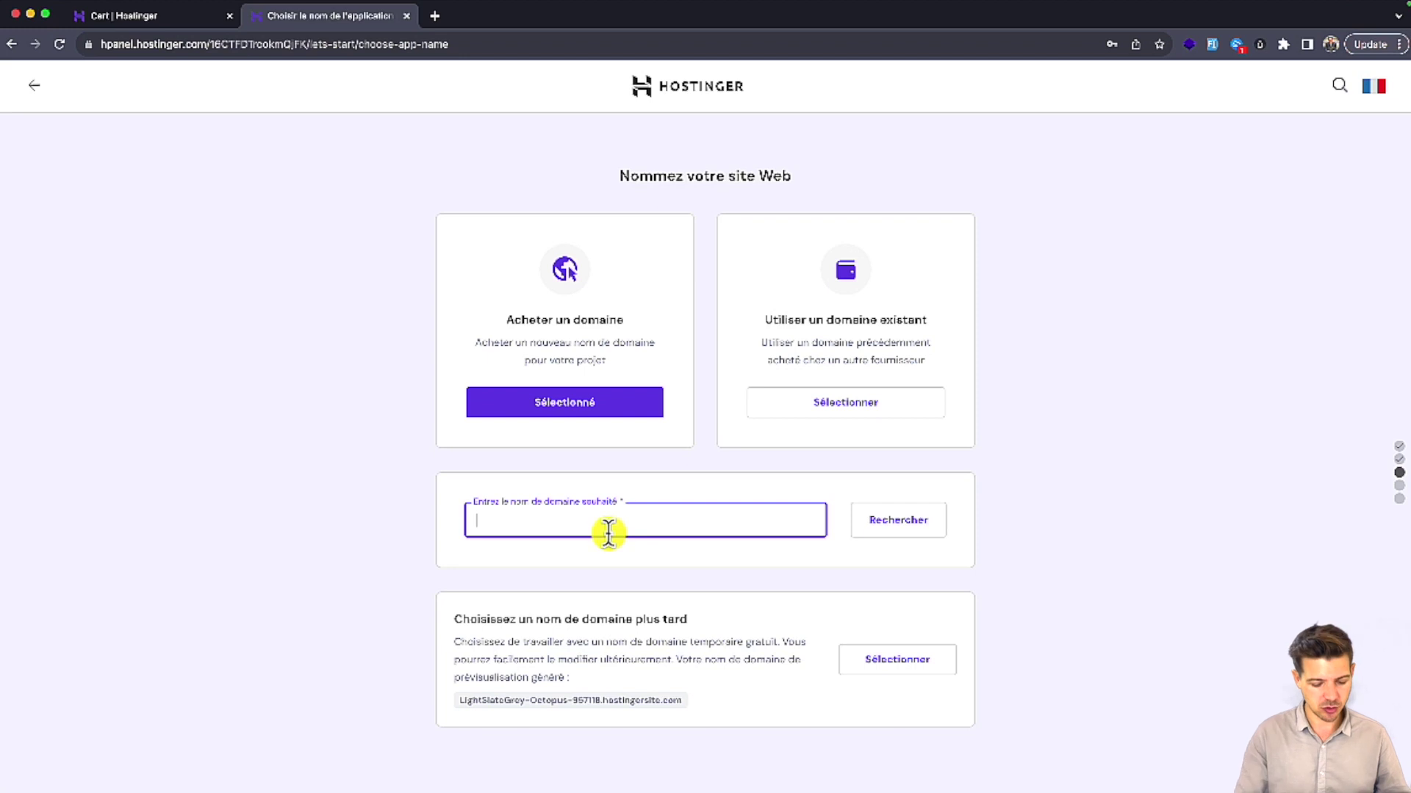
text(w)
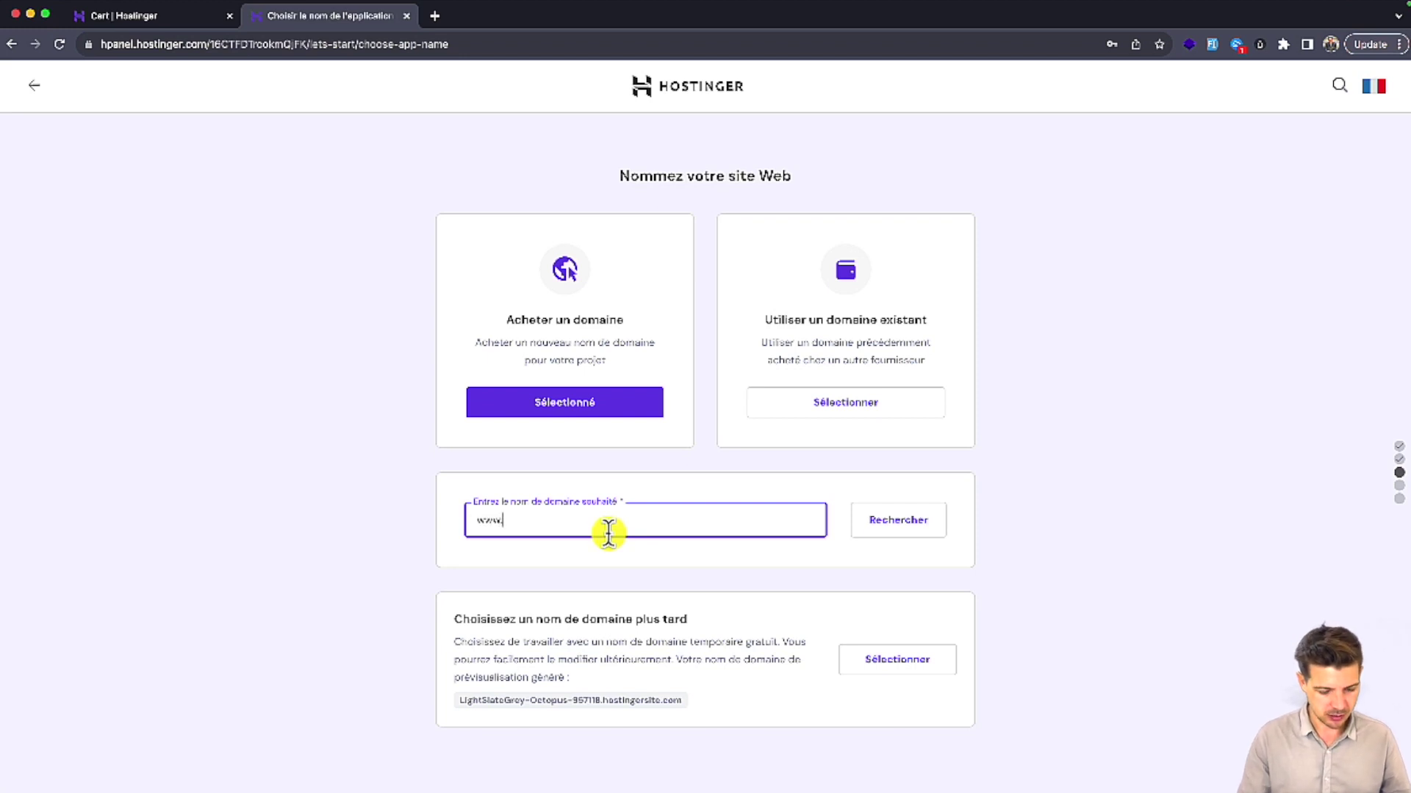
text(xw.monjo)
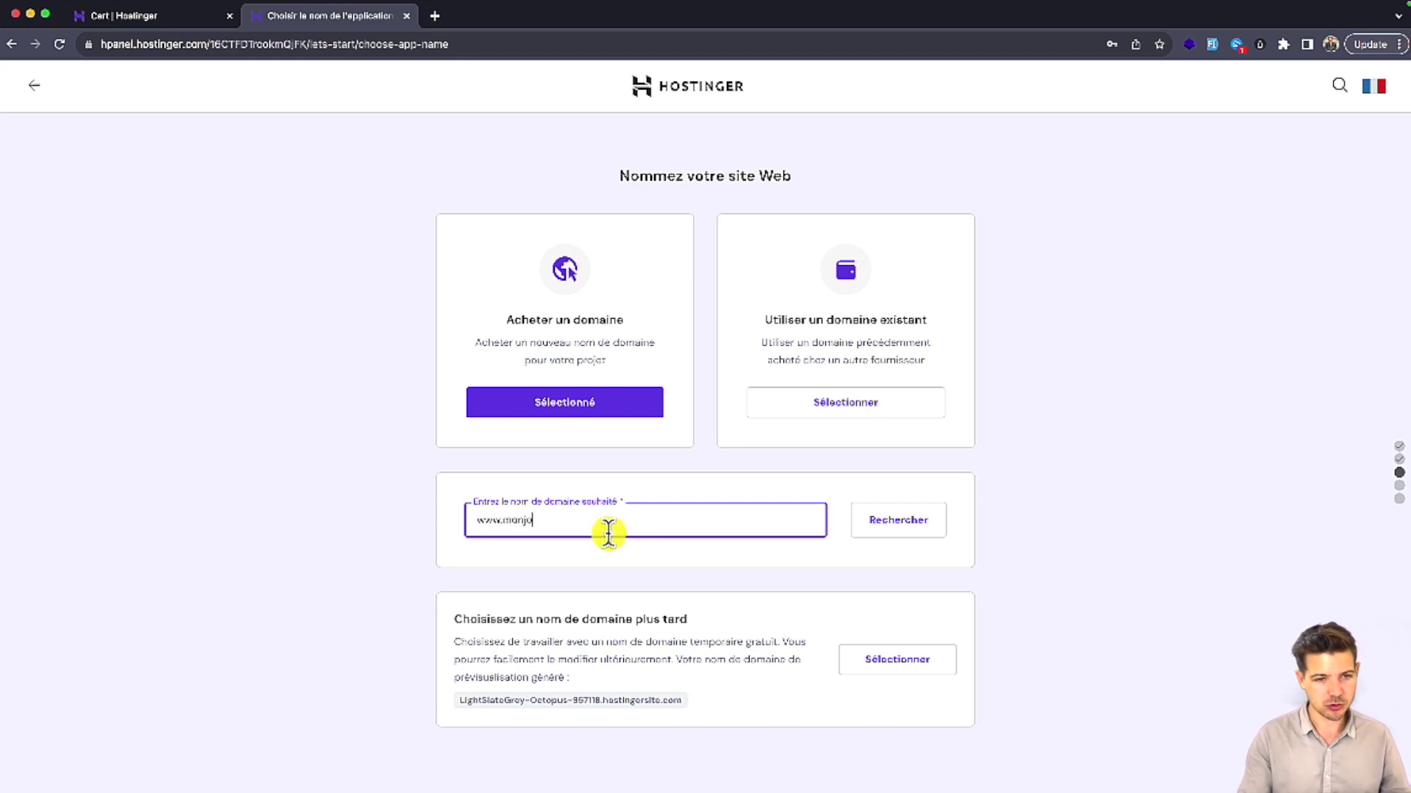
text(lisite.fr)
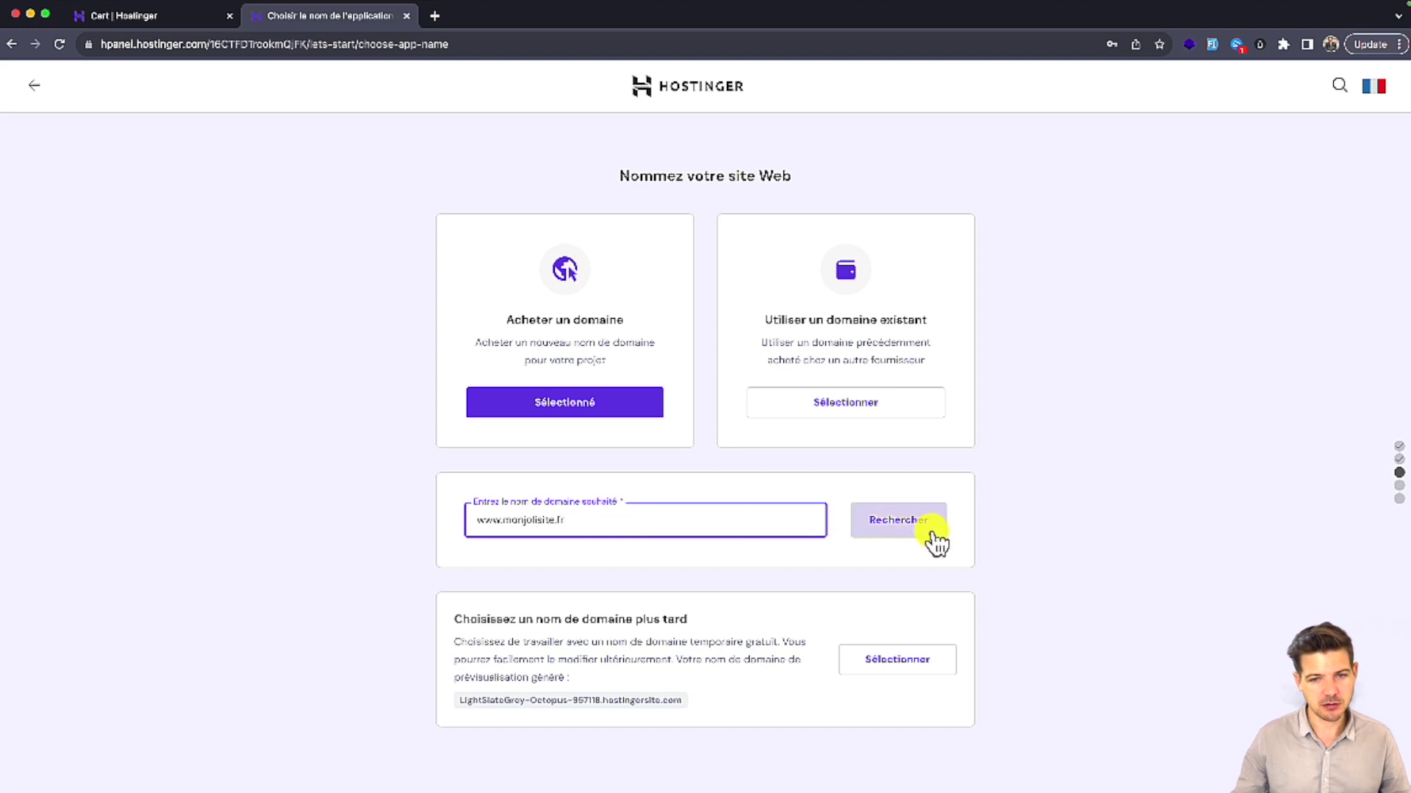
click(930, 531)
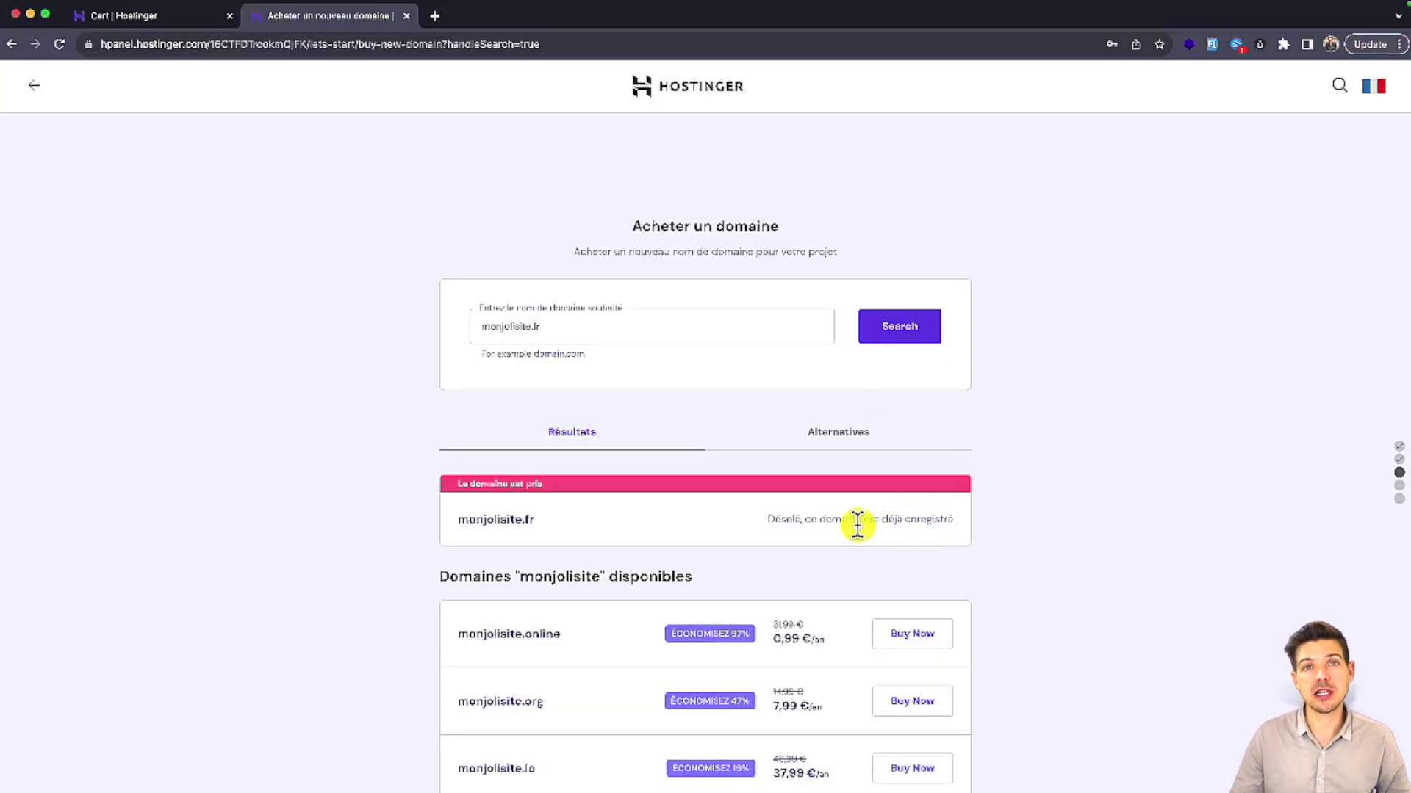
click(567, 328)
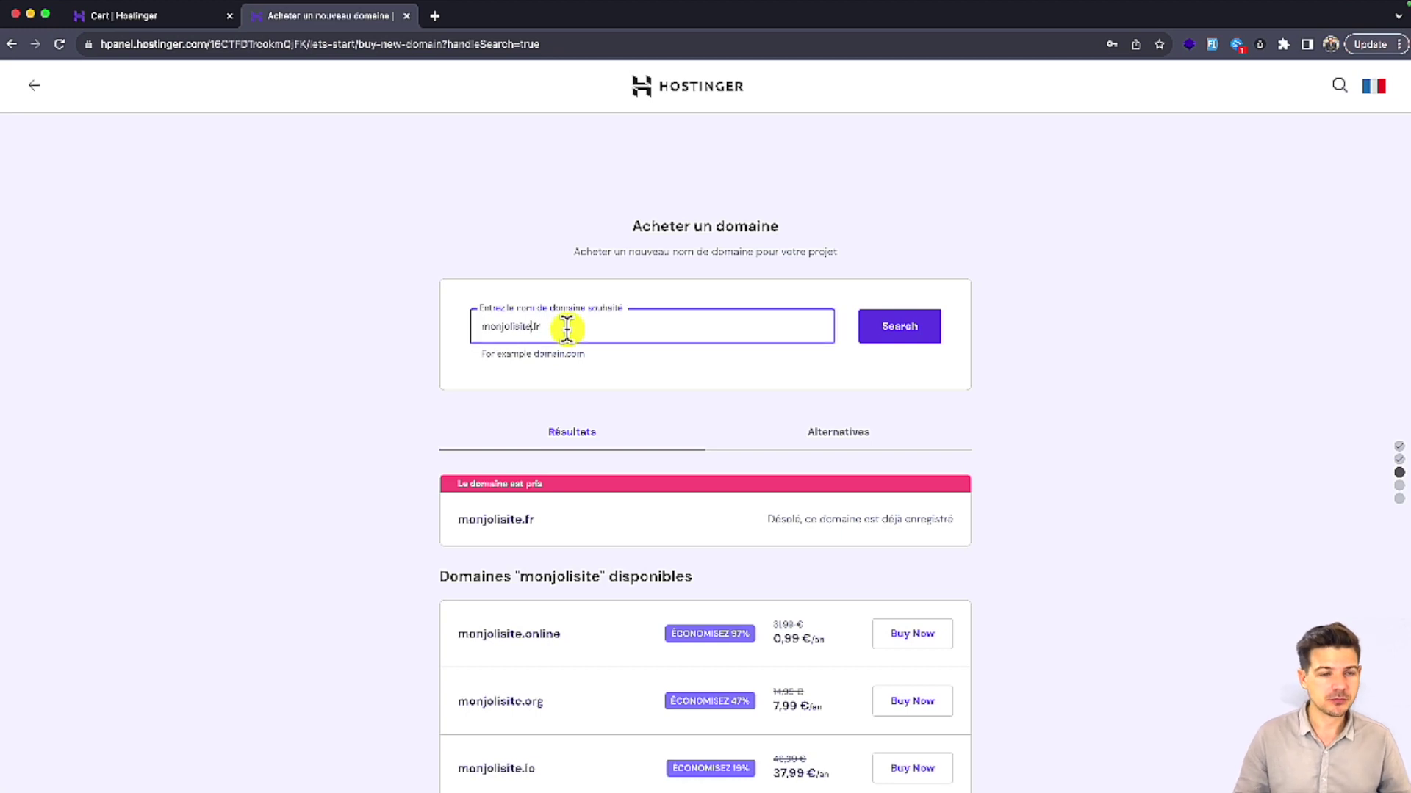
key(Left)
key(Left)
key(Left)
key(shift+Left)
key(shift+Left)
key(shift+Left)
key(shift+Left)
key(shift+Left)
key(shift+Left)
key(shift+Left)
key(shift+Left)
key(BackSpace)
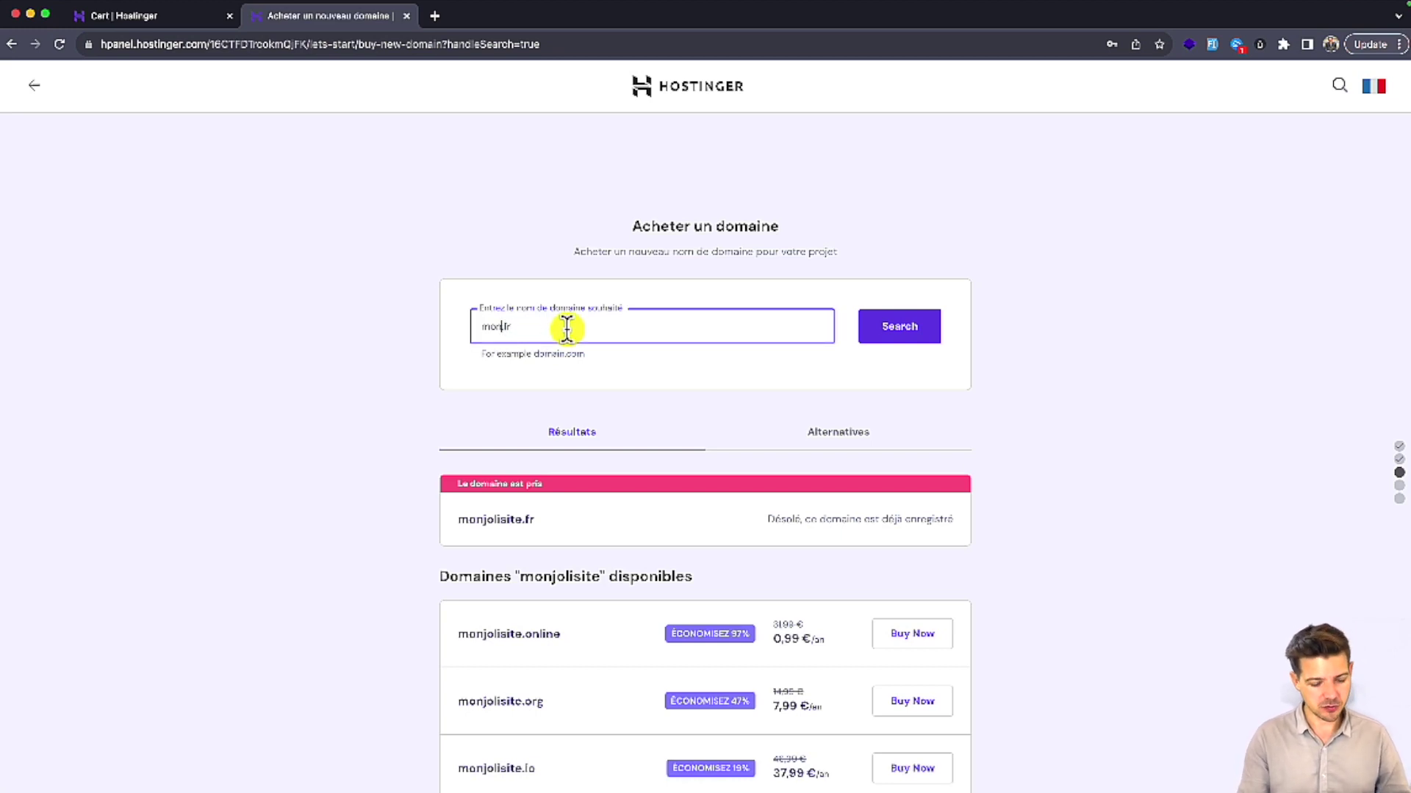
text(beausite)
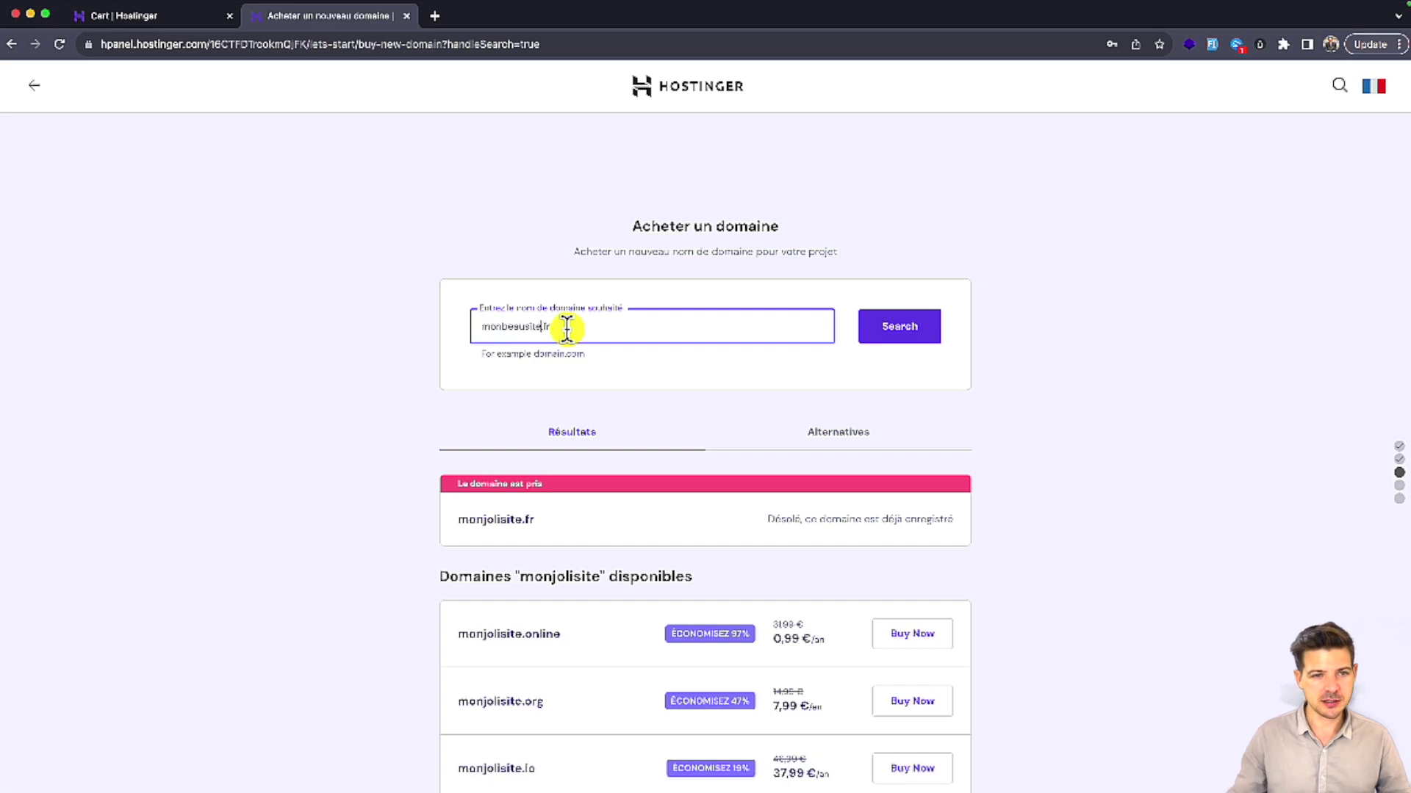
click(930, 329)
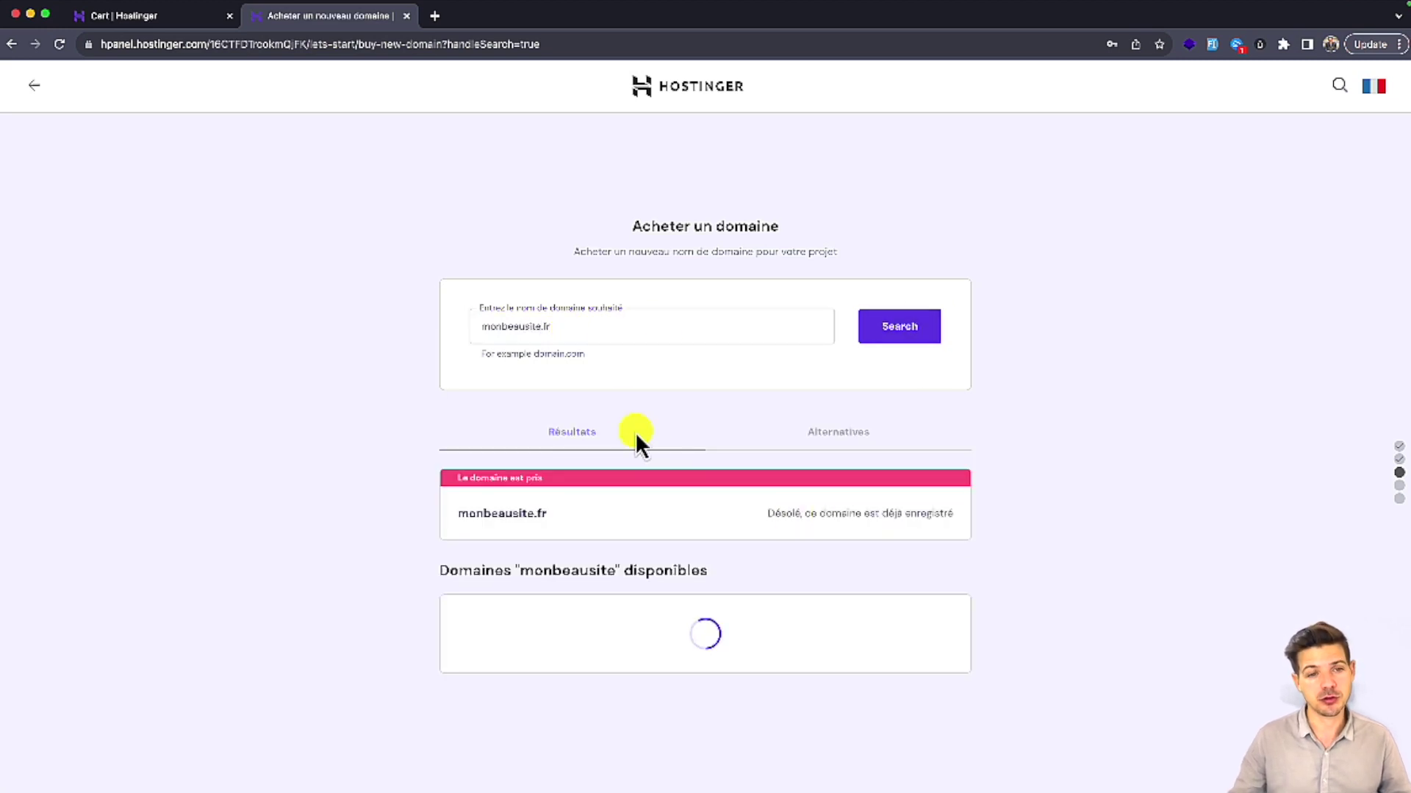
Step: Search monmagnifiquesite.fr, available at 7,99 €/an, and review the alternative extensions
click(602, 327)
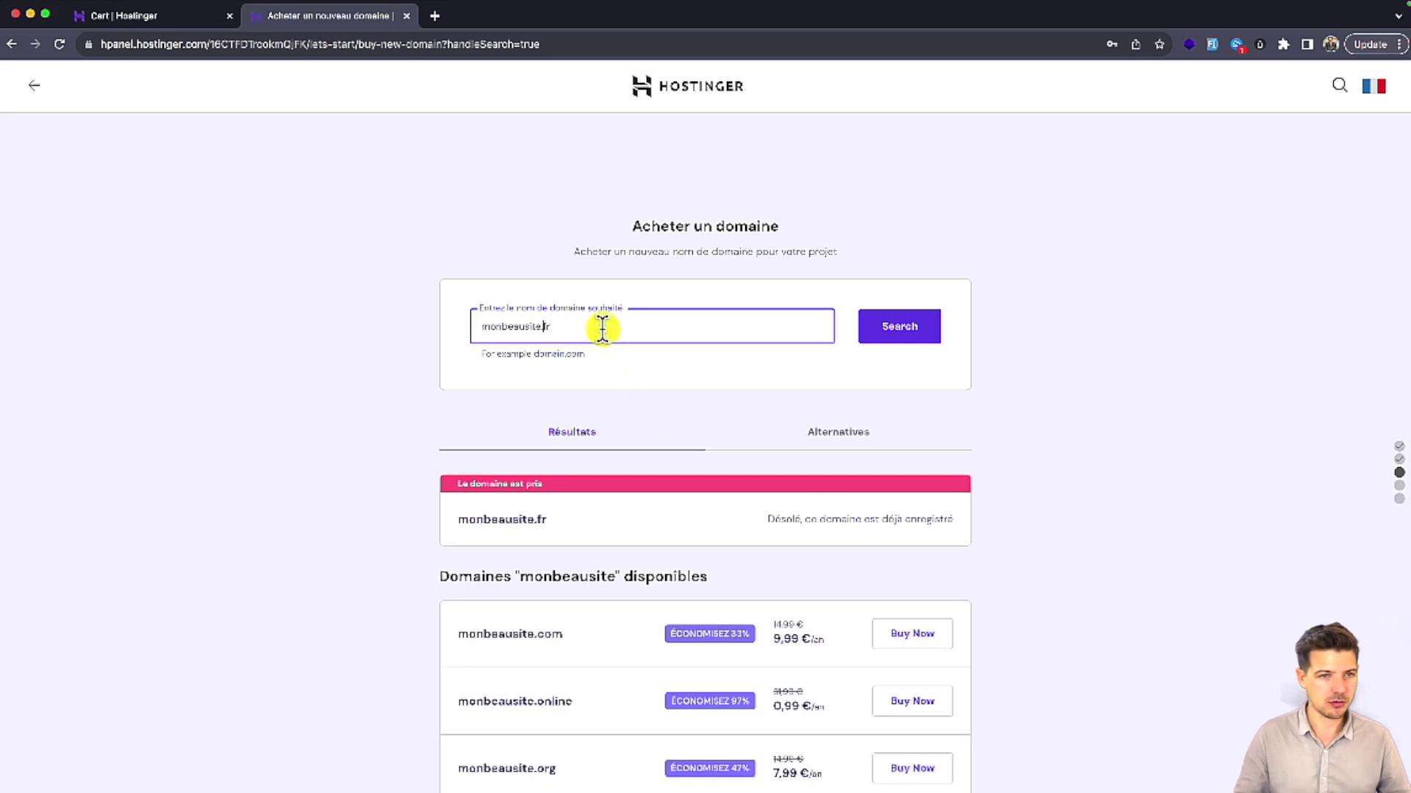
key(shift+super+Left)
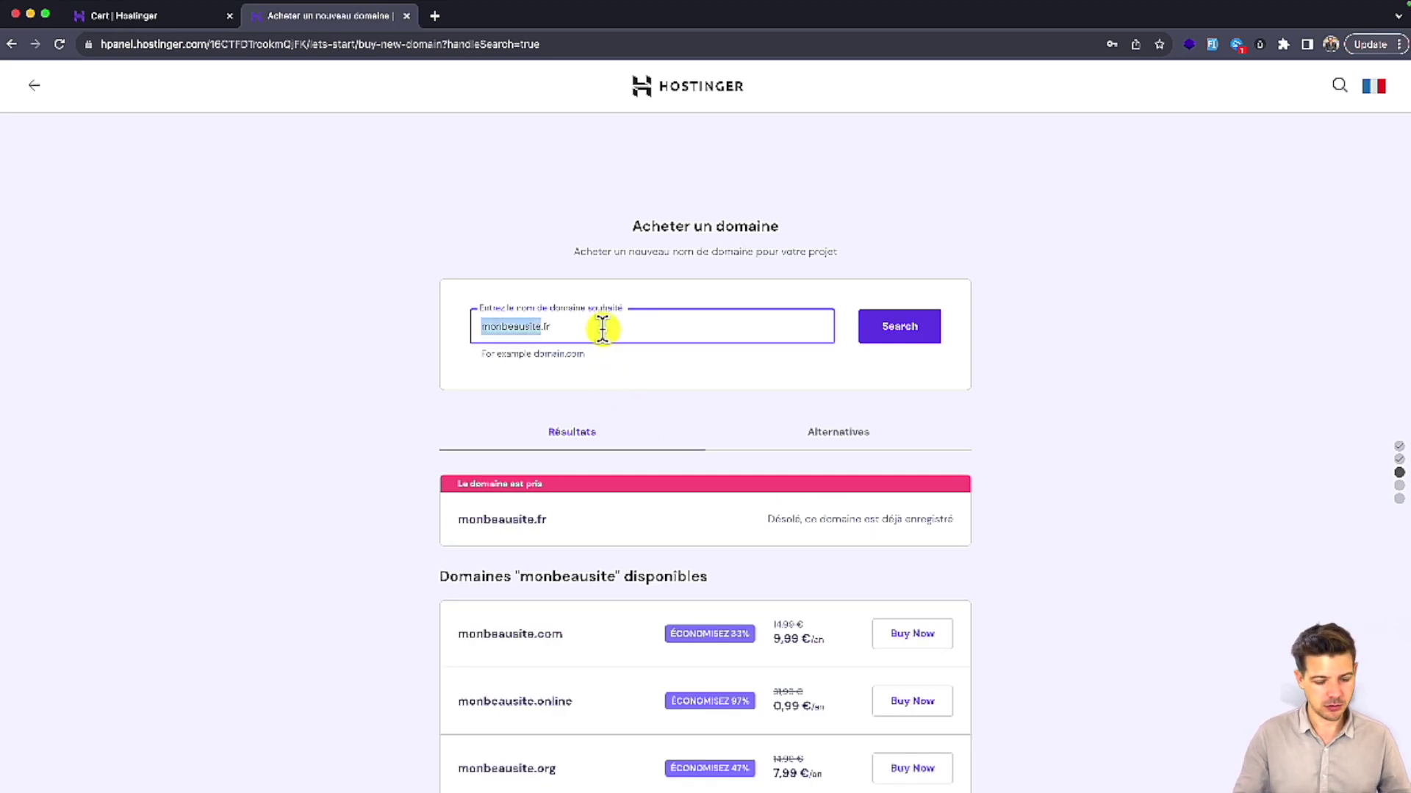
key(BackSpace)
text(monmagnifiquesite)
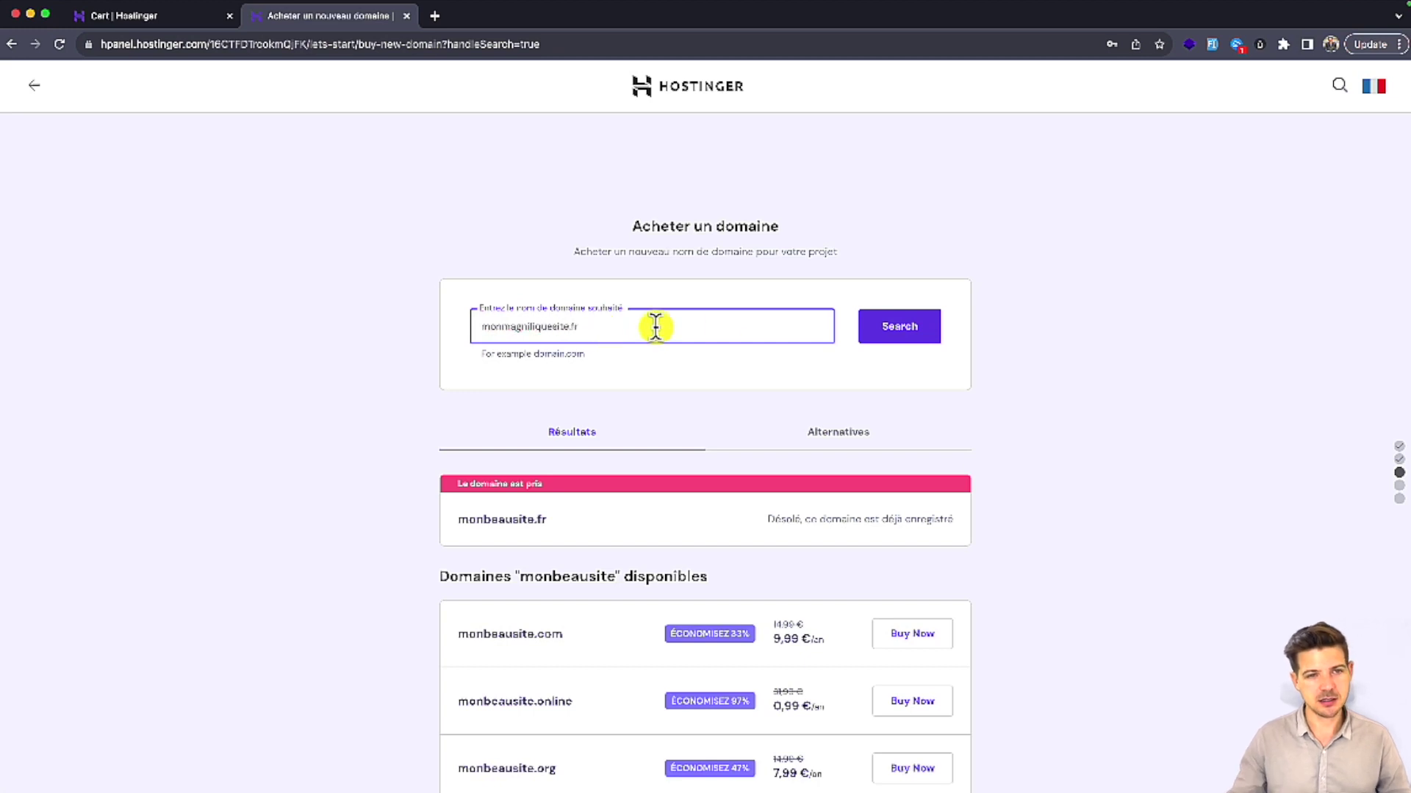
click(917, 333)
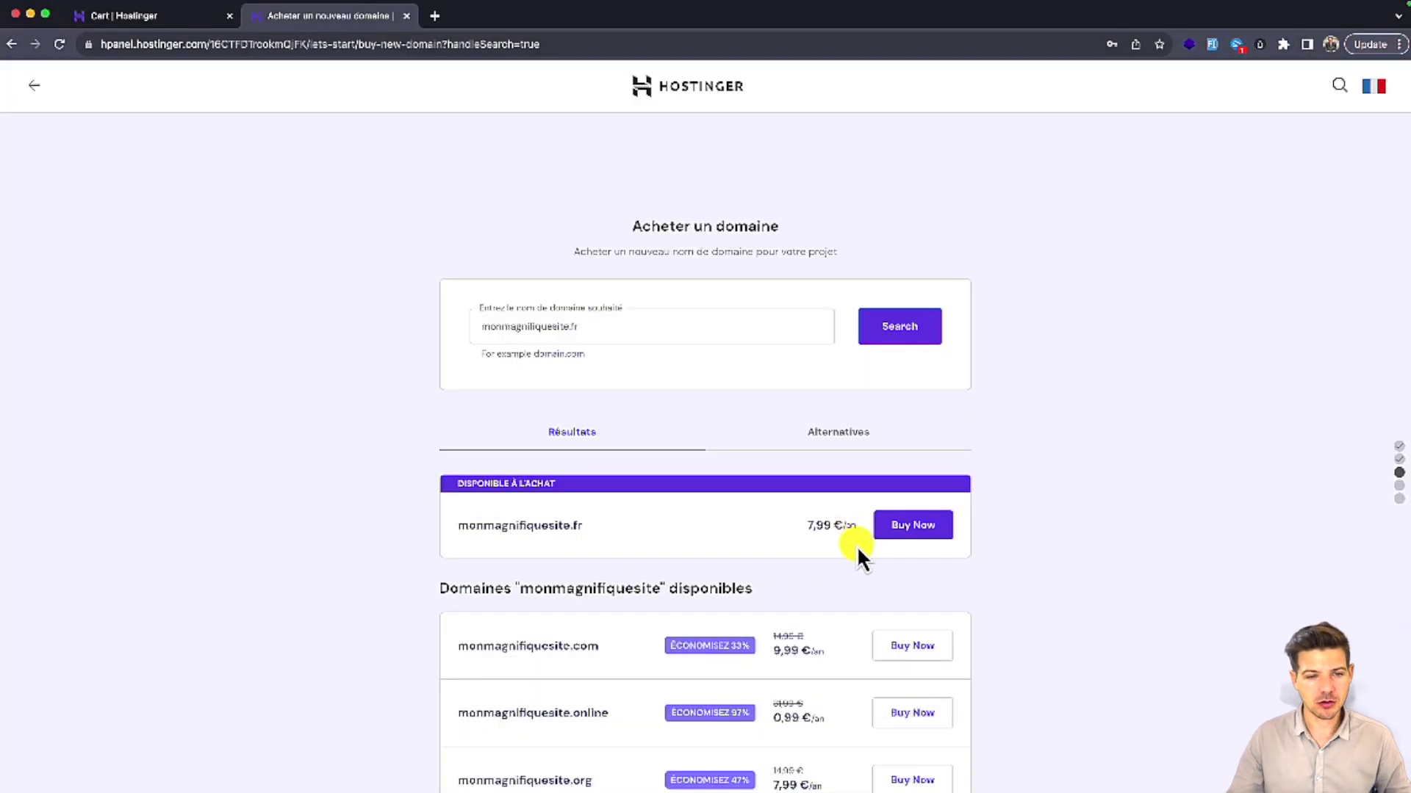
scroll(857, 547, down, 1)
scroll(816, 543, down, 1)
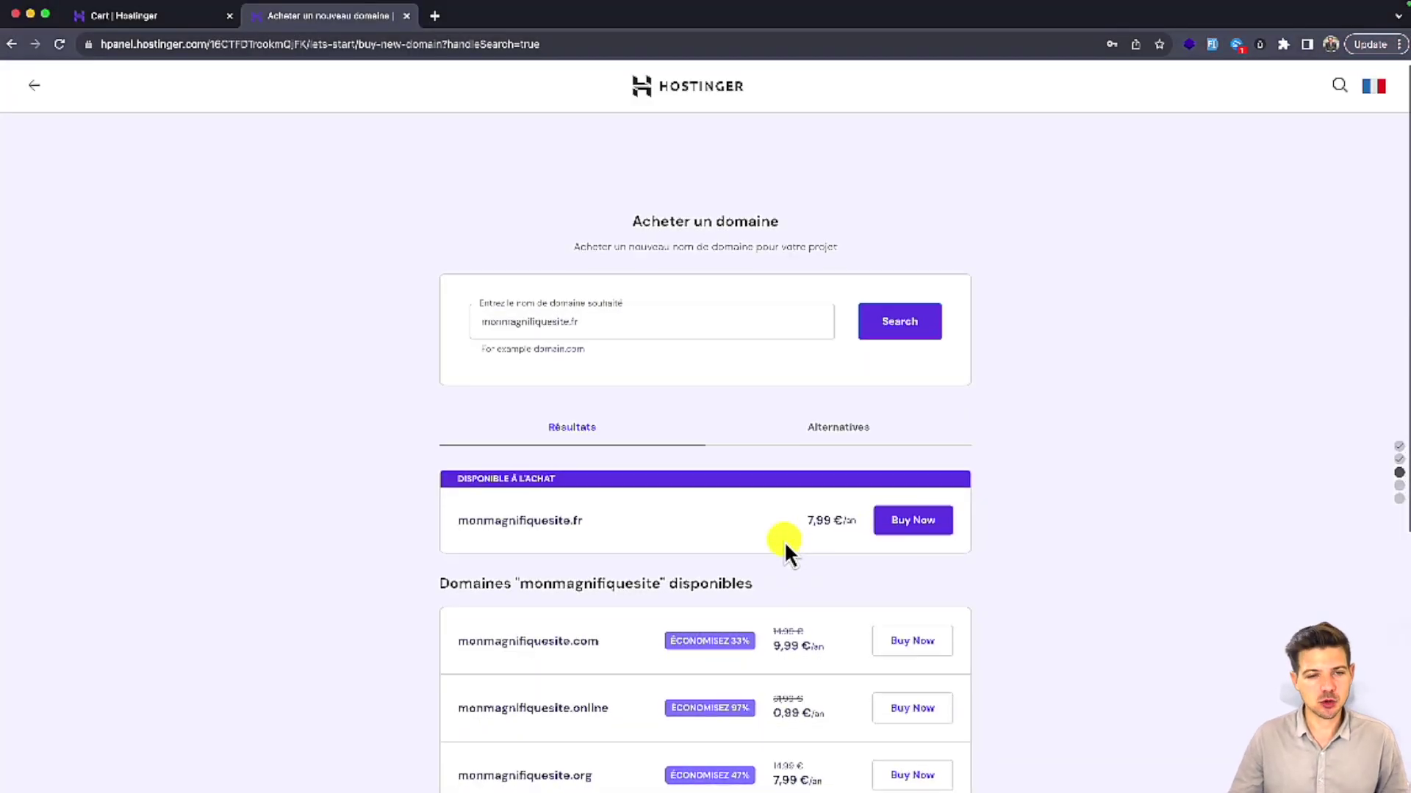
scroll(584, 520, down, 5)
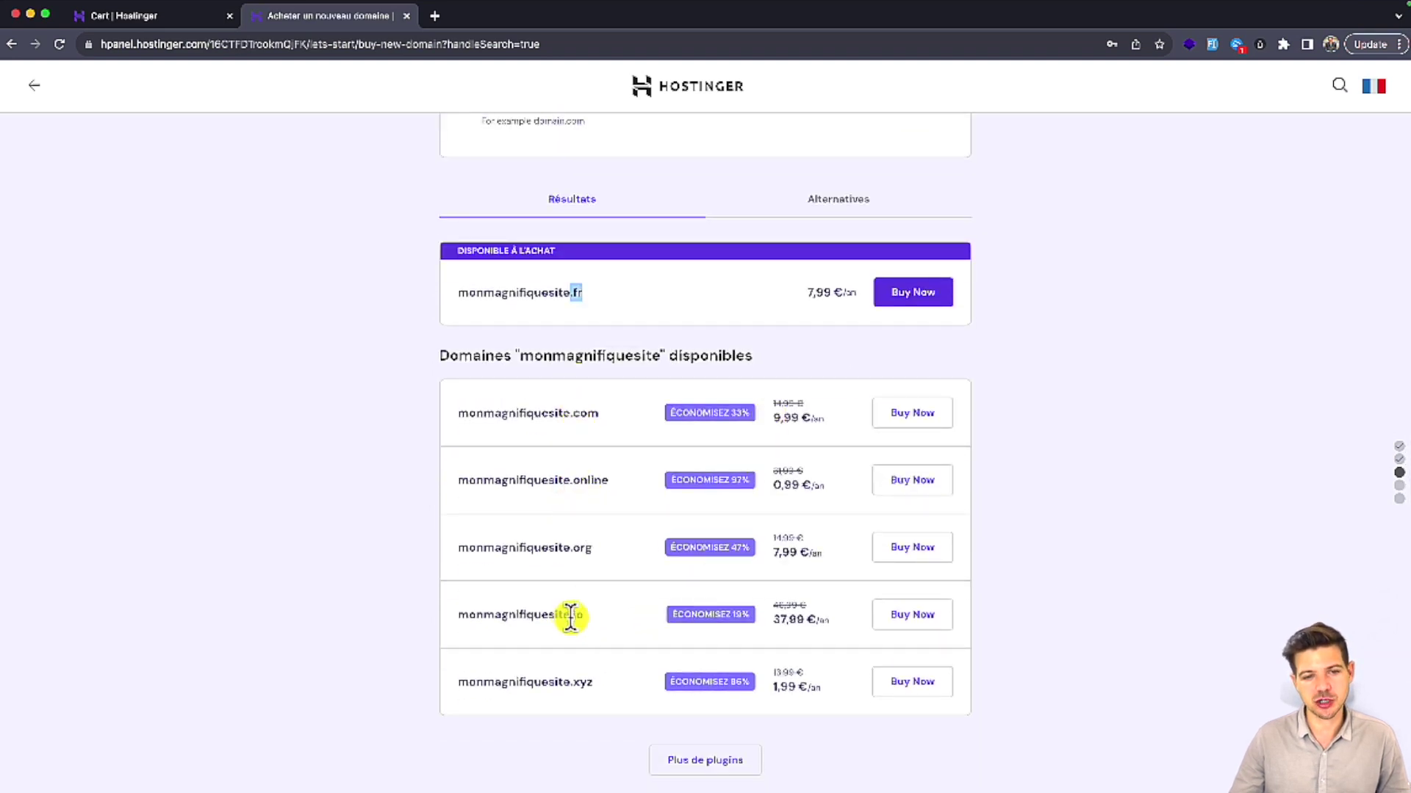
drag(570, 617, 645, 614)
scroll(754, 583, up, 5)
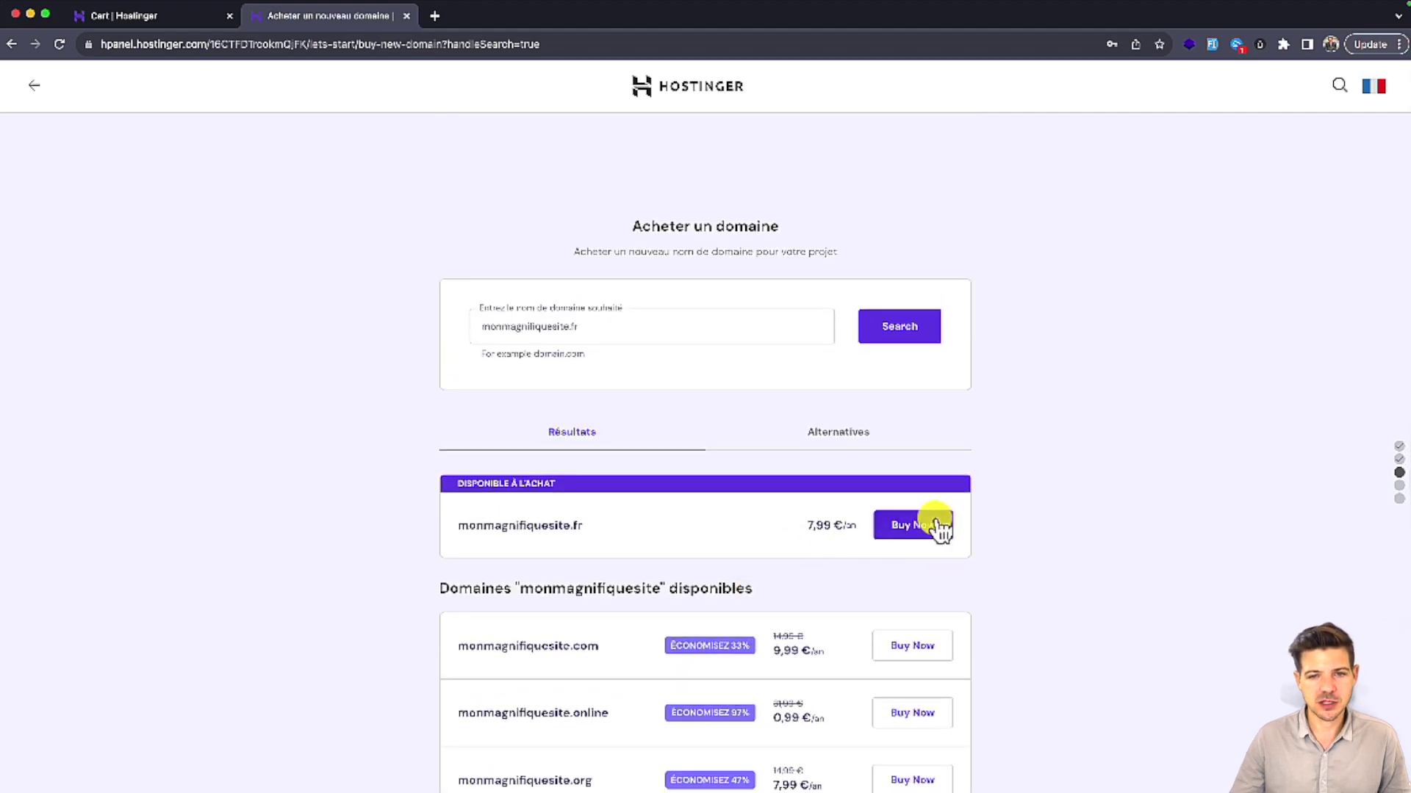
Step: Buy monmagnifiquesite.fr and finish its registration with the existing domain profile
click(926, 524)
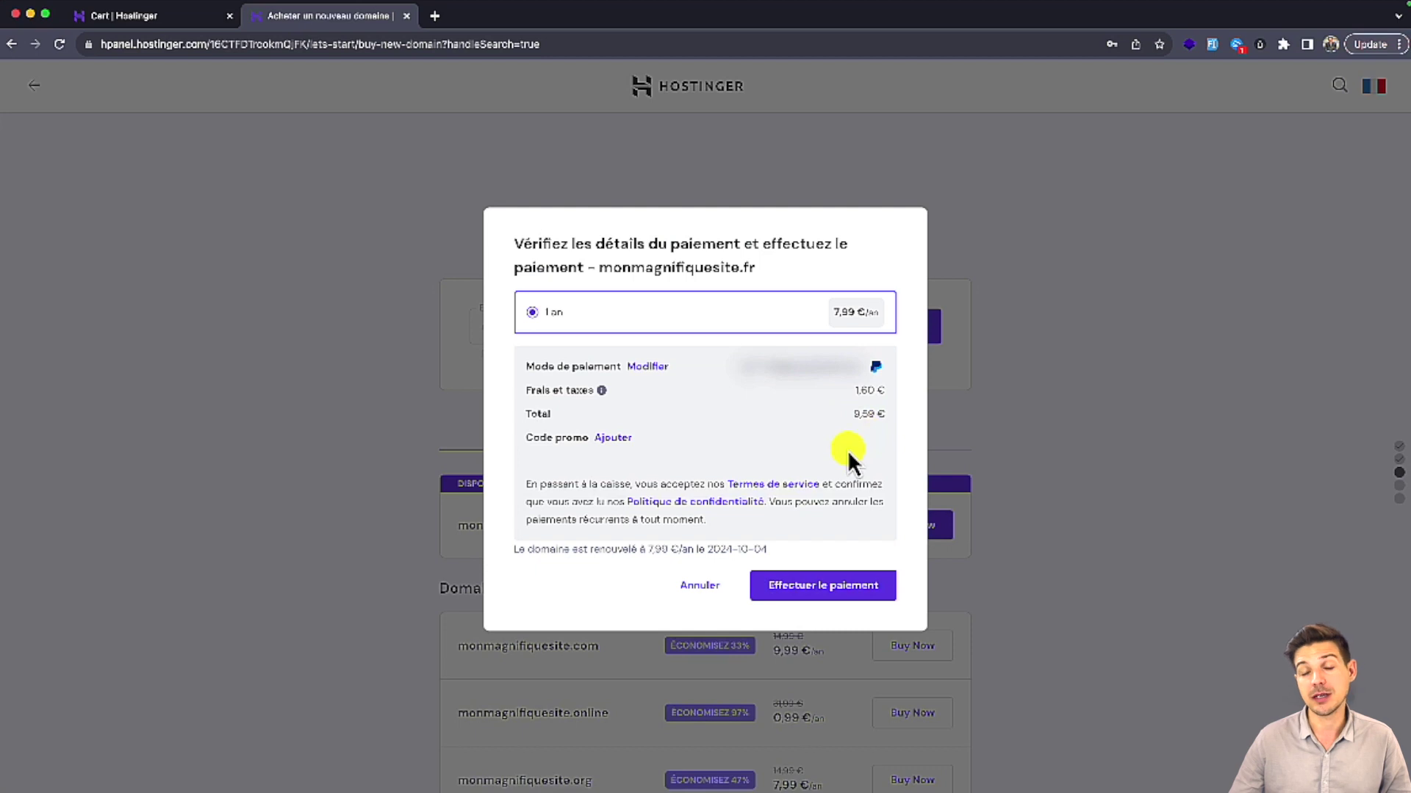
click(810, 584)
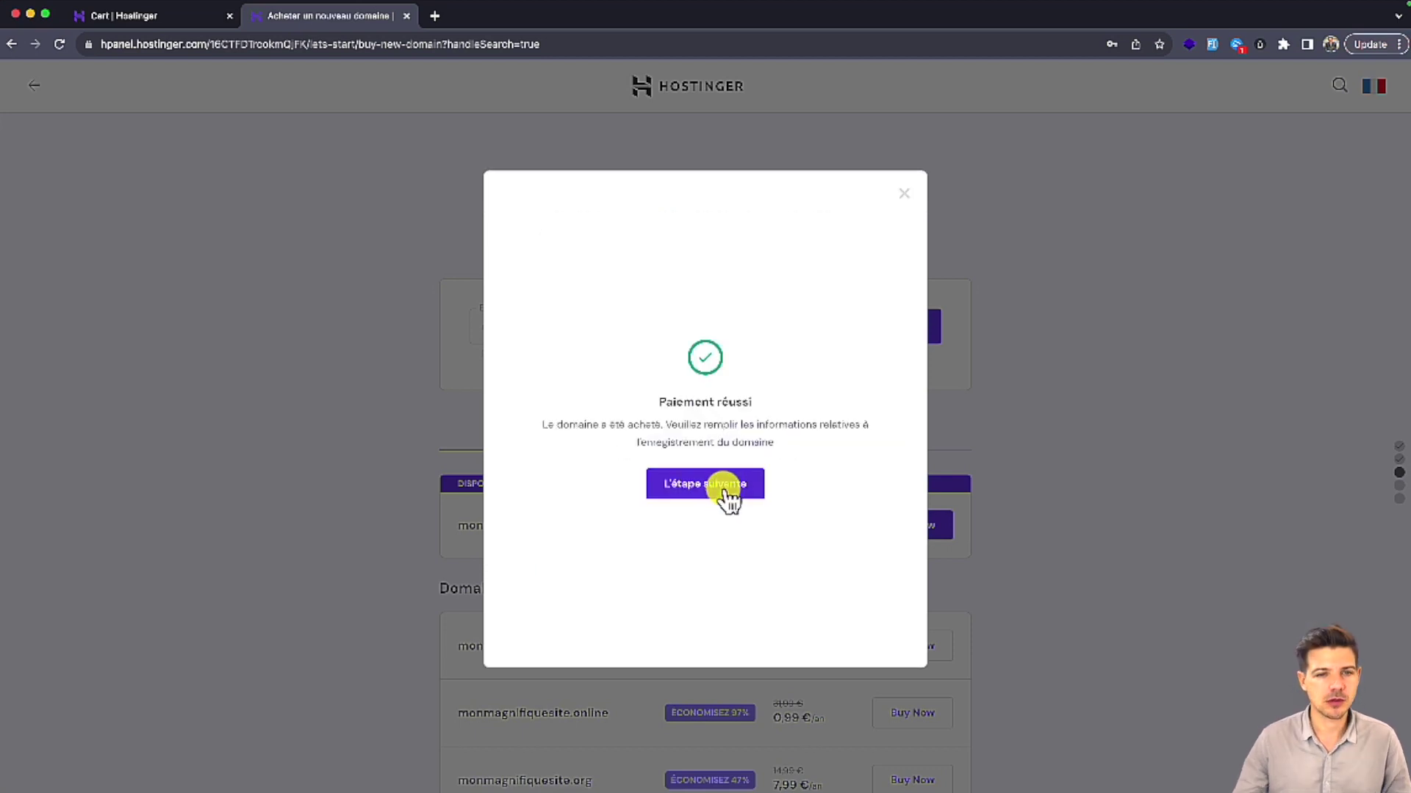
click(726, 491)
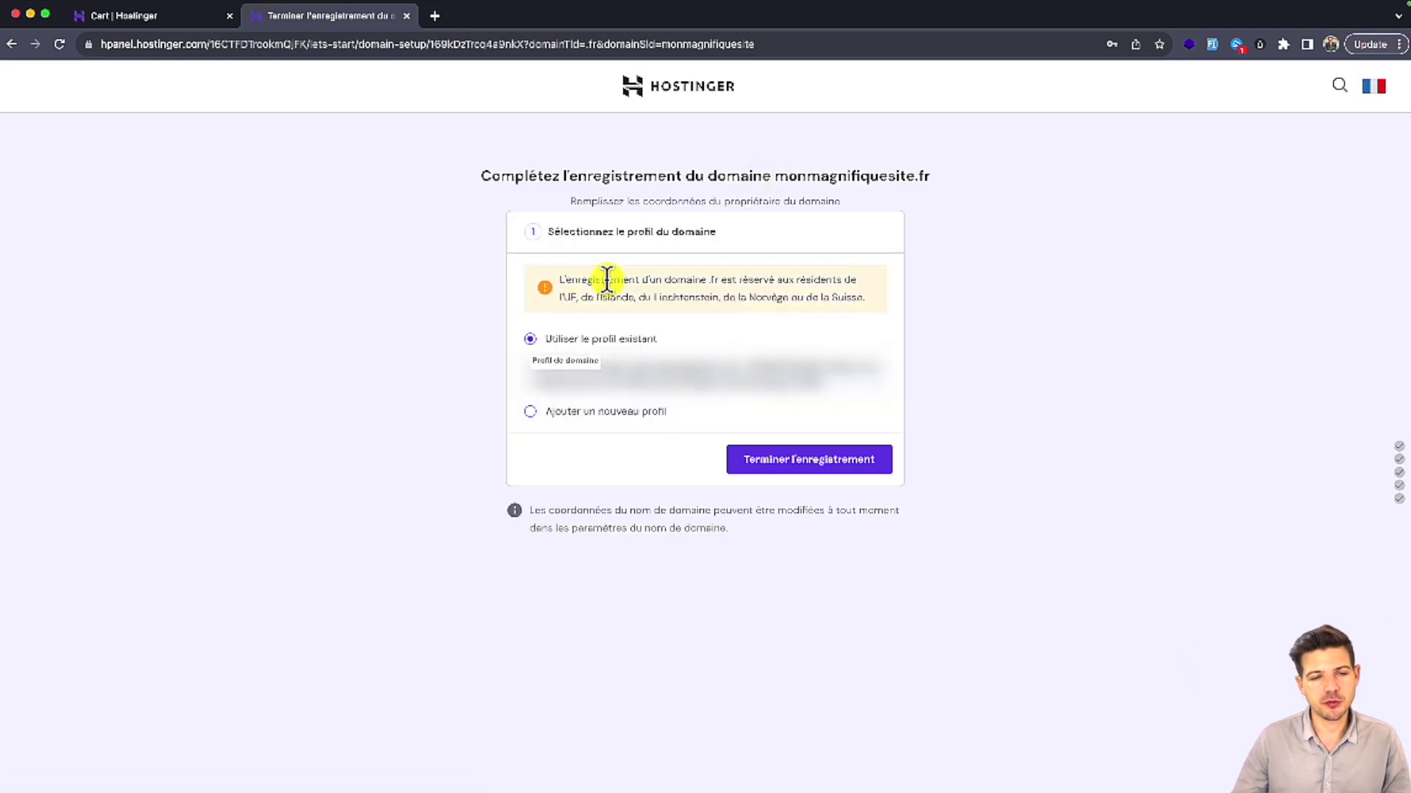
drag(677, 280, 781, 282)
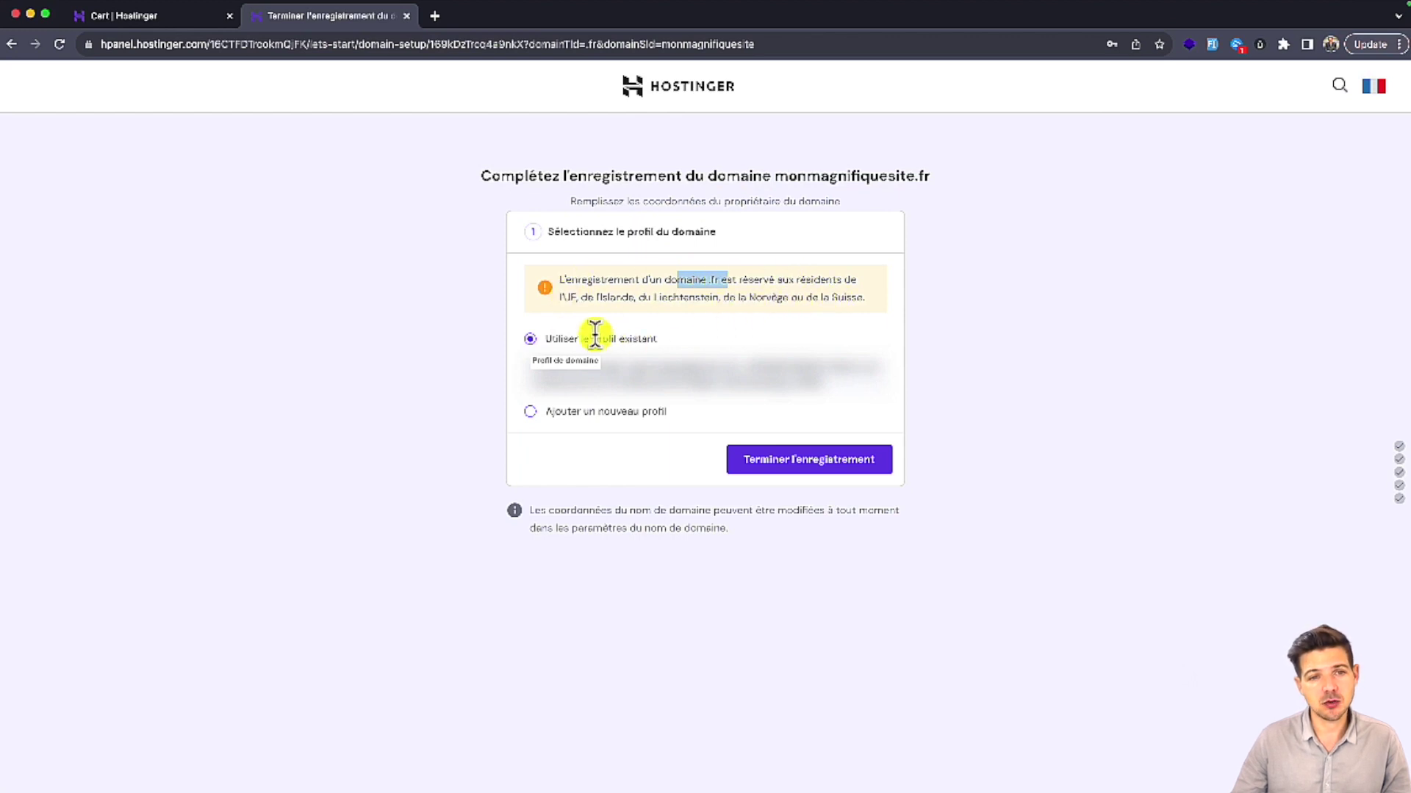
click(767, 463)
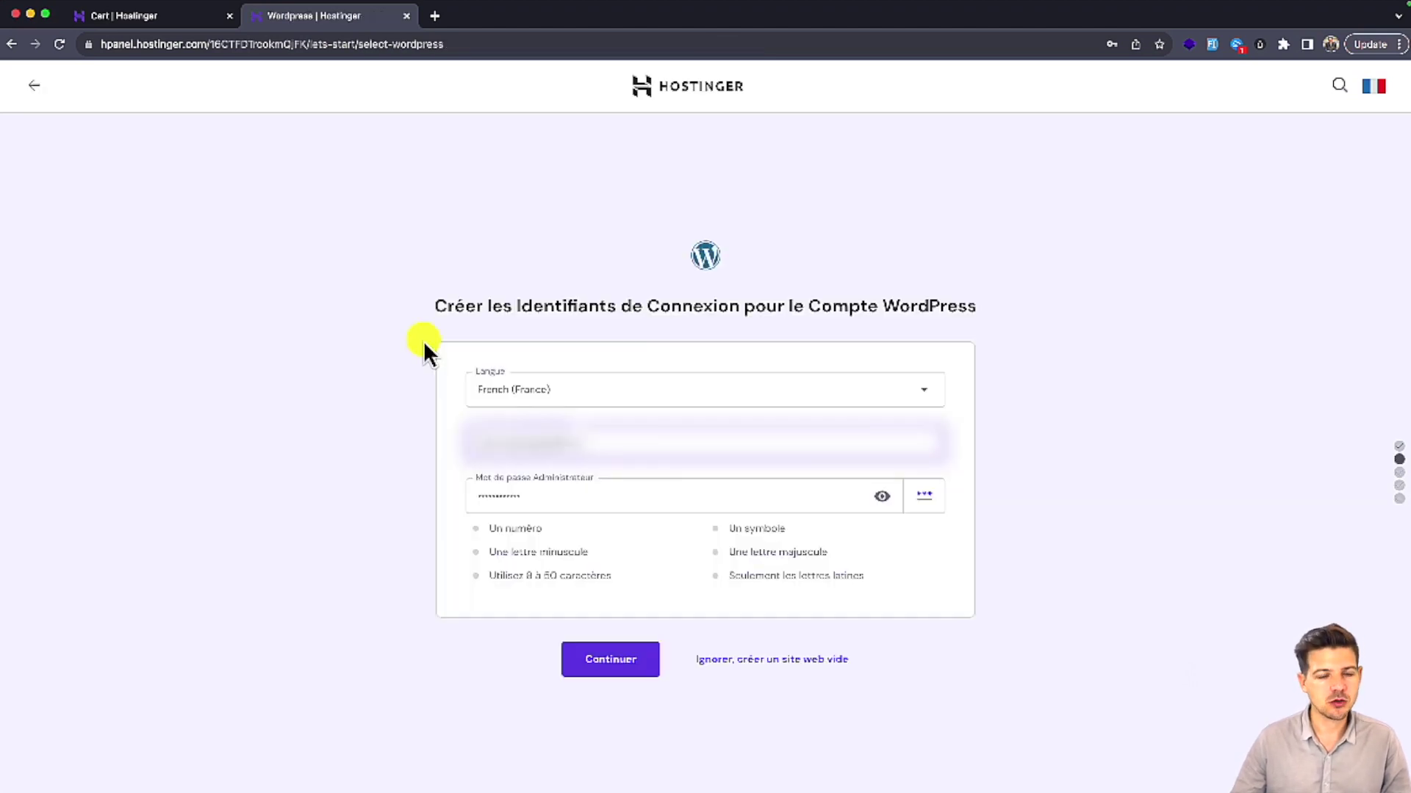
Step: Confirm the WordPress credentials, then skip the plugins and template steps
click(618, 670)
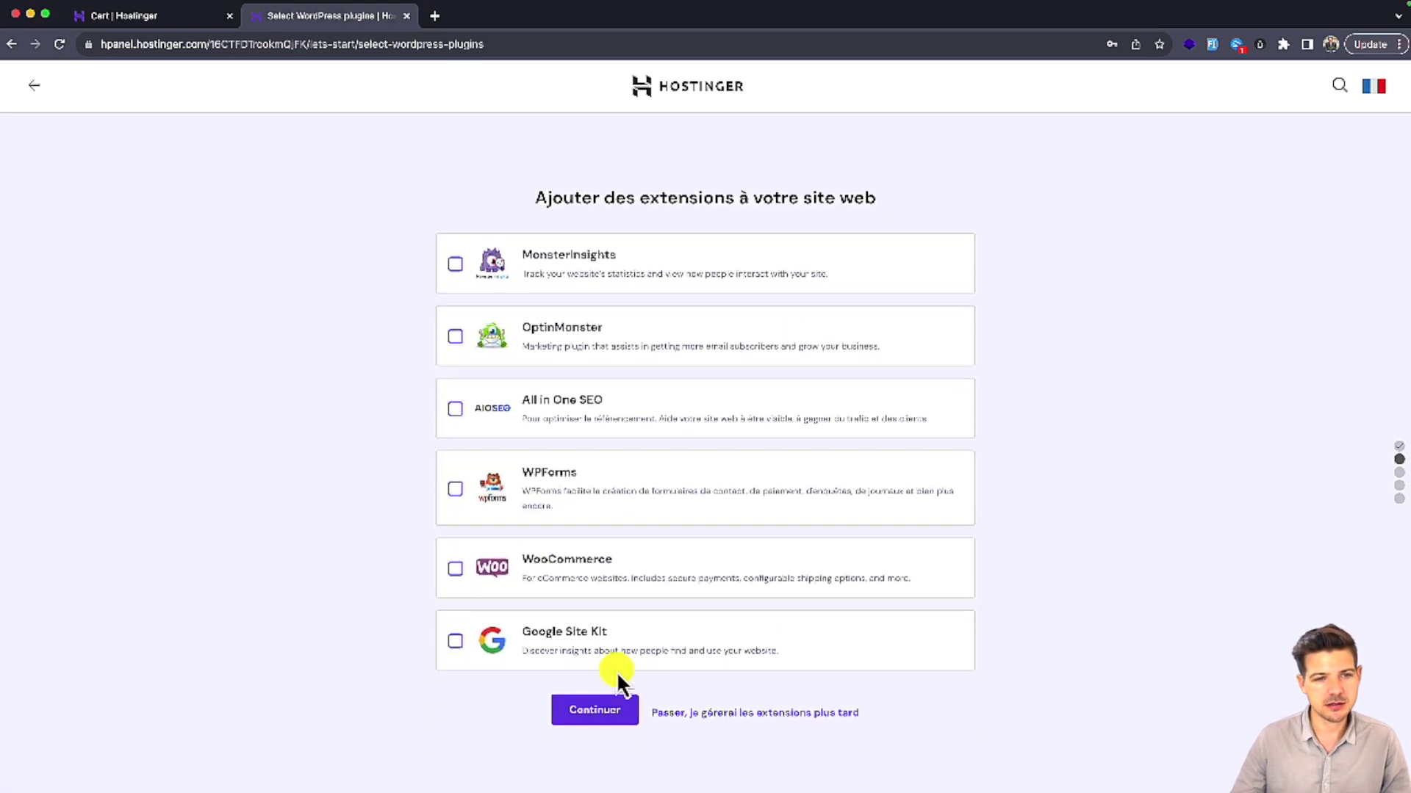
click(618, 710)
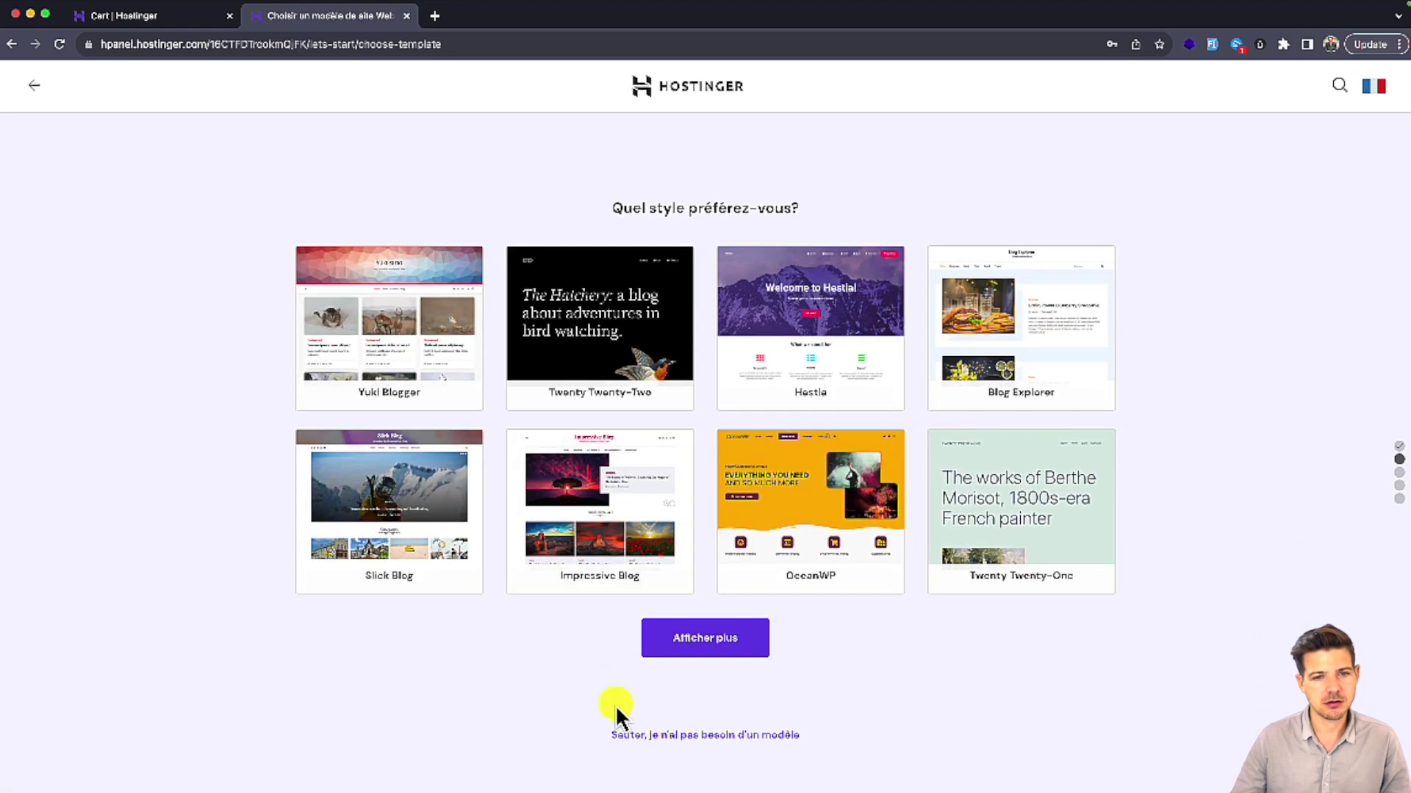
click(701, 739)
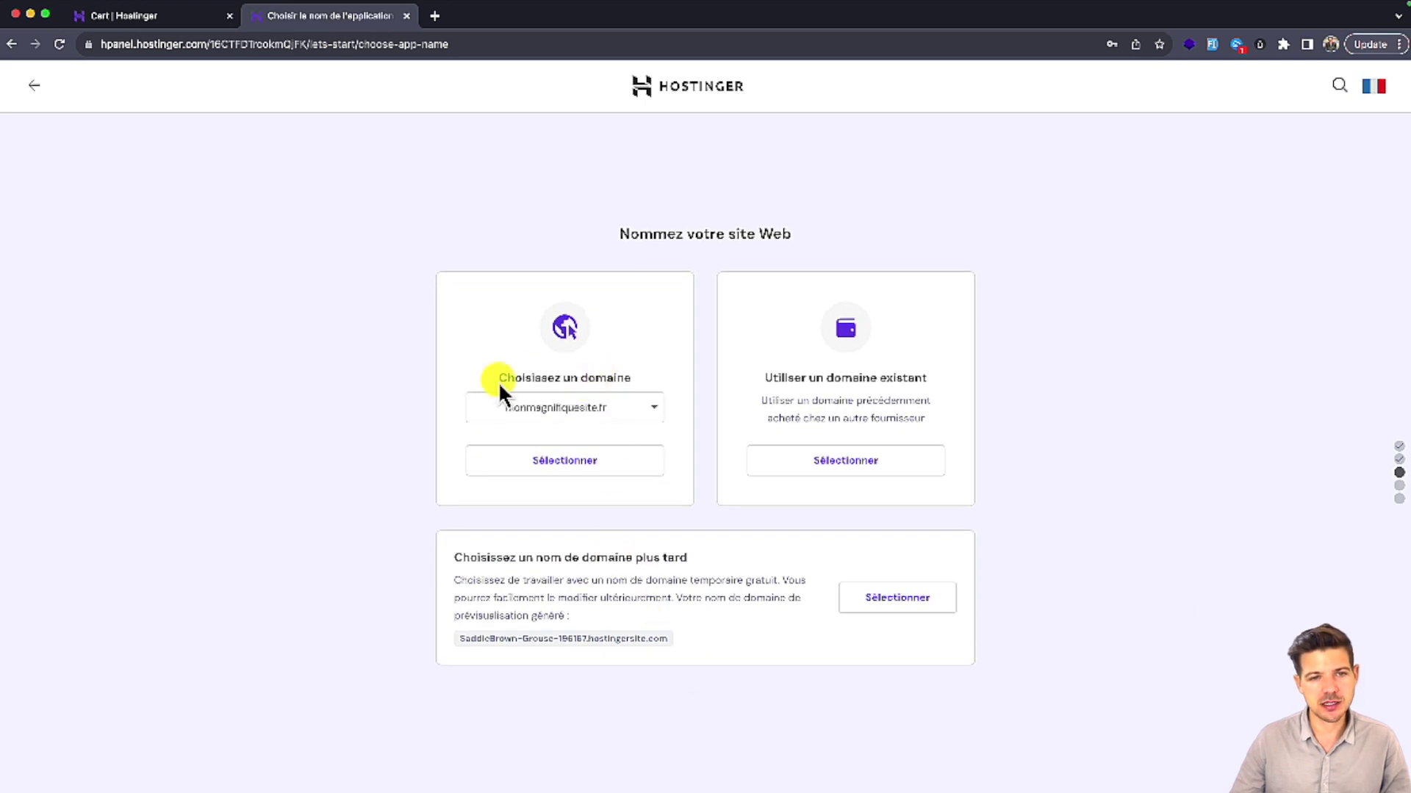
Step: Attach the purchased monmagnifiquesite.fr domain to the website
drag(498, 382, 598, 378)
click(595, 406)
click(549, 408)
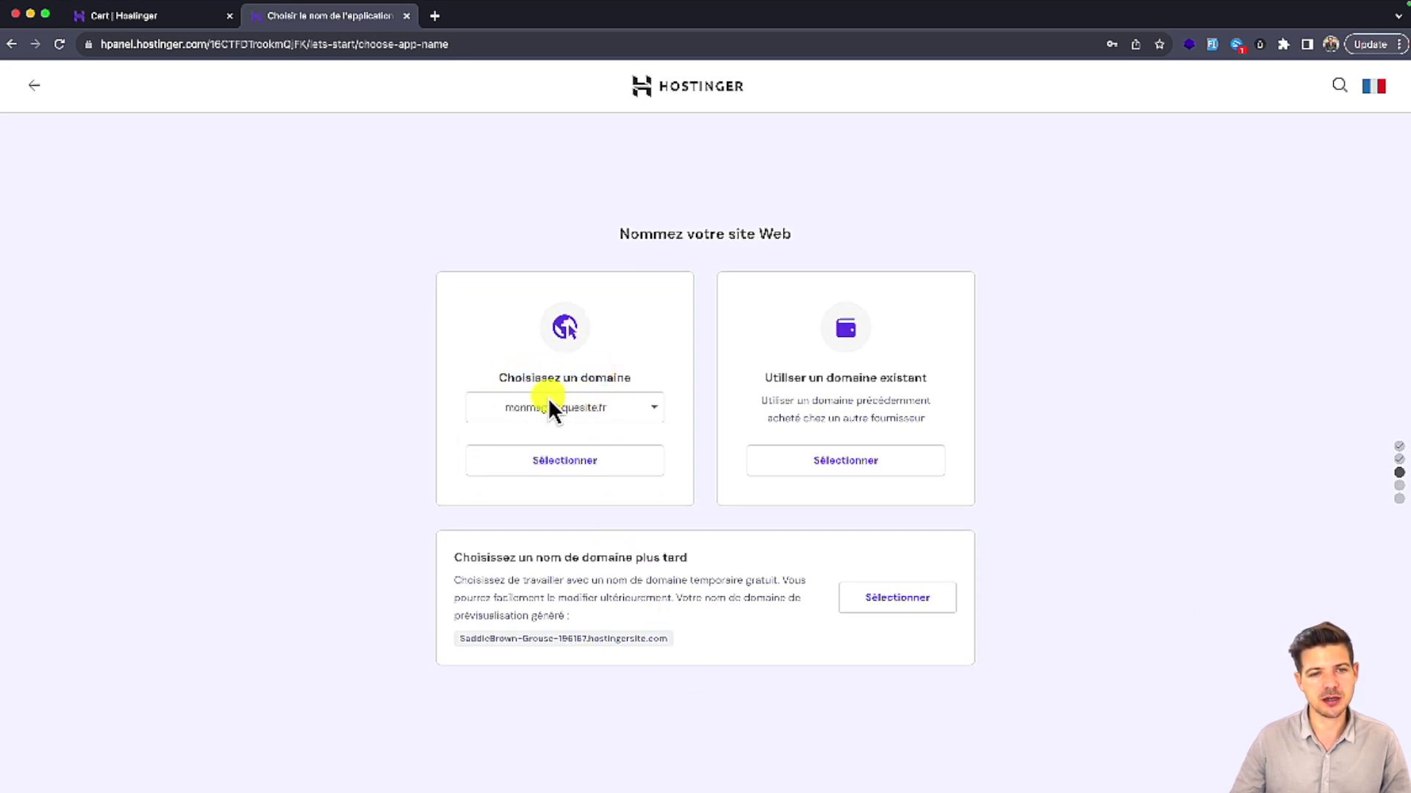
click(592, 479)
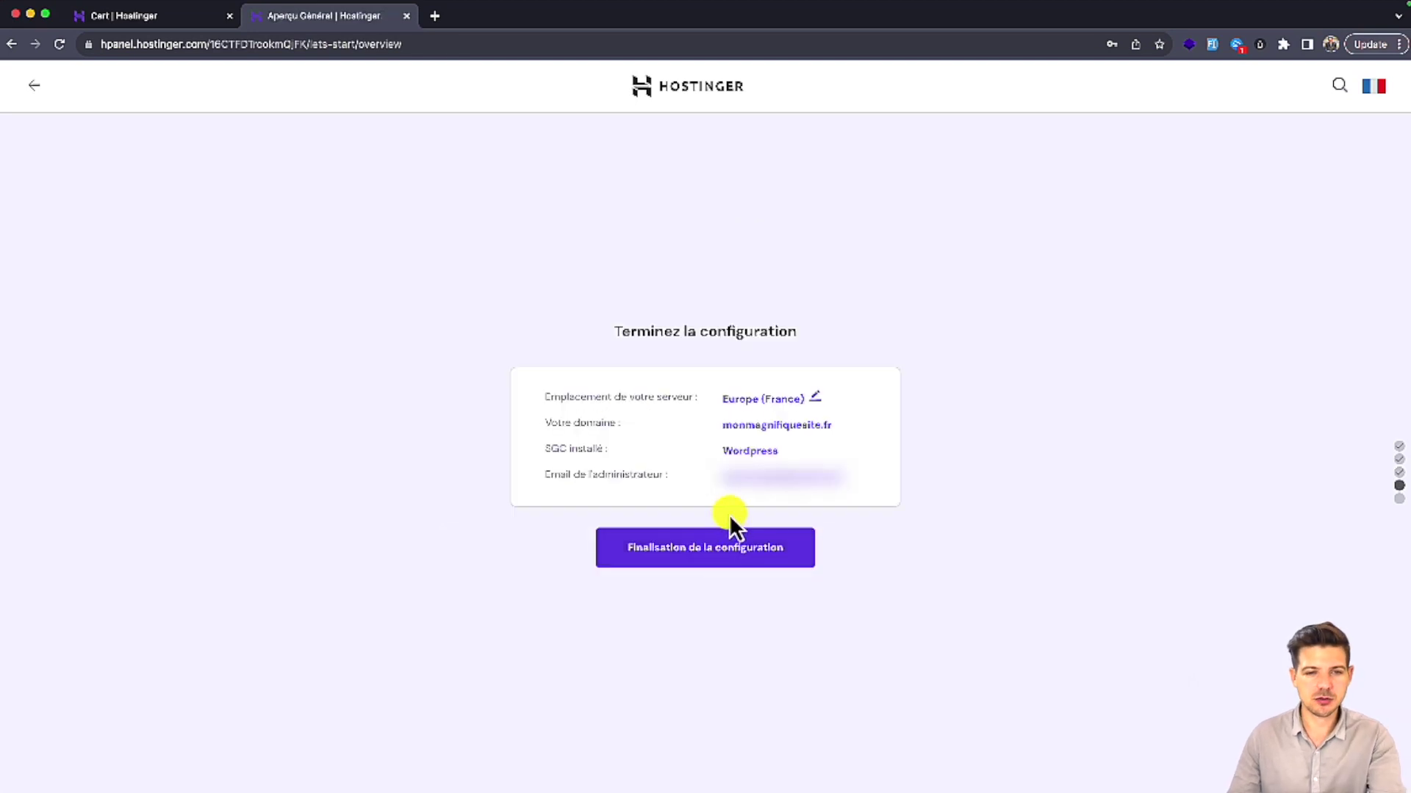
Step: Finalise the configuration and wait for the 'Bravo, vous êtes prêts !' confirmation
mouse_move(731, 512)
mouse_down()
mouse_move(642, 516)
mouse_move(712, 611)
mouse_move(768, 544)
mouse_up()
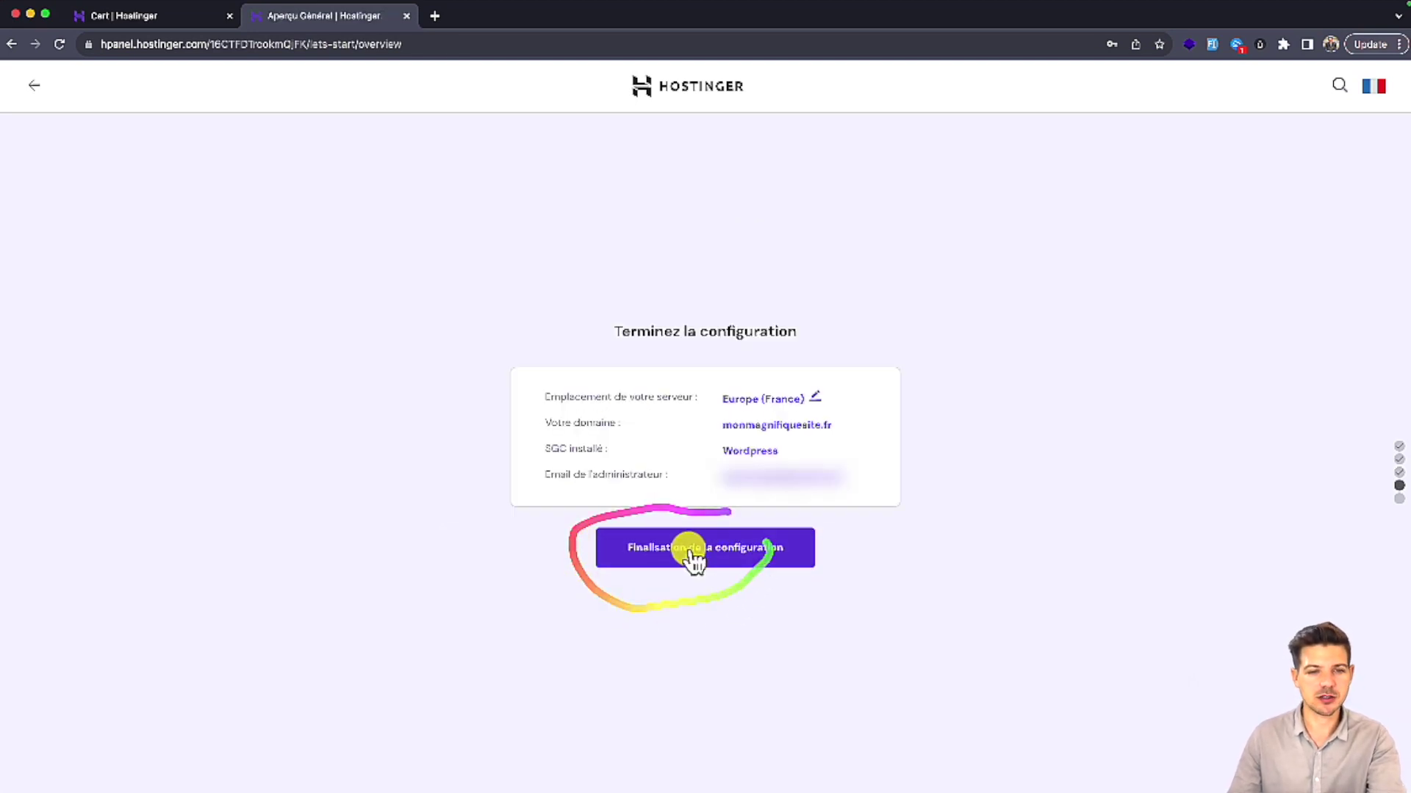
click(679, 553)
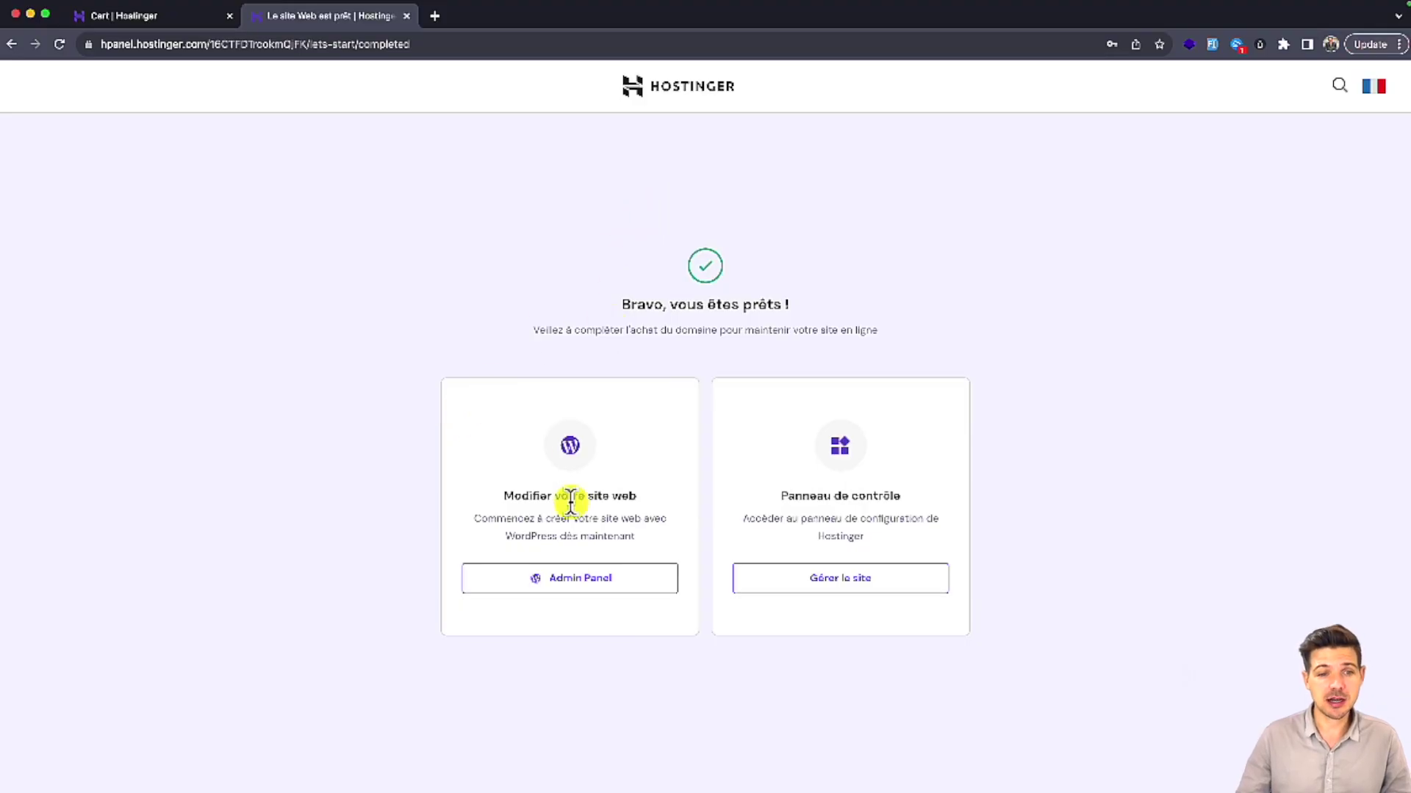
Step: Open the Hostinger dashboard for monmagnifiquesite.fr and visit the site in a new tab
click(564, 586)
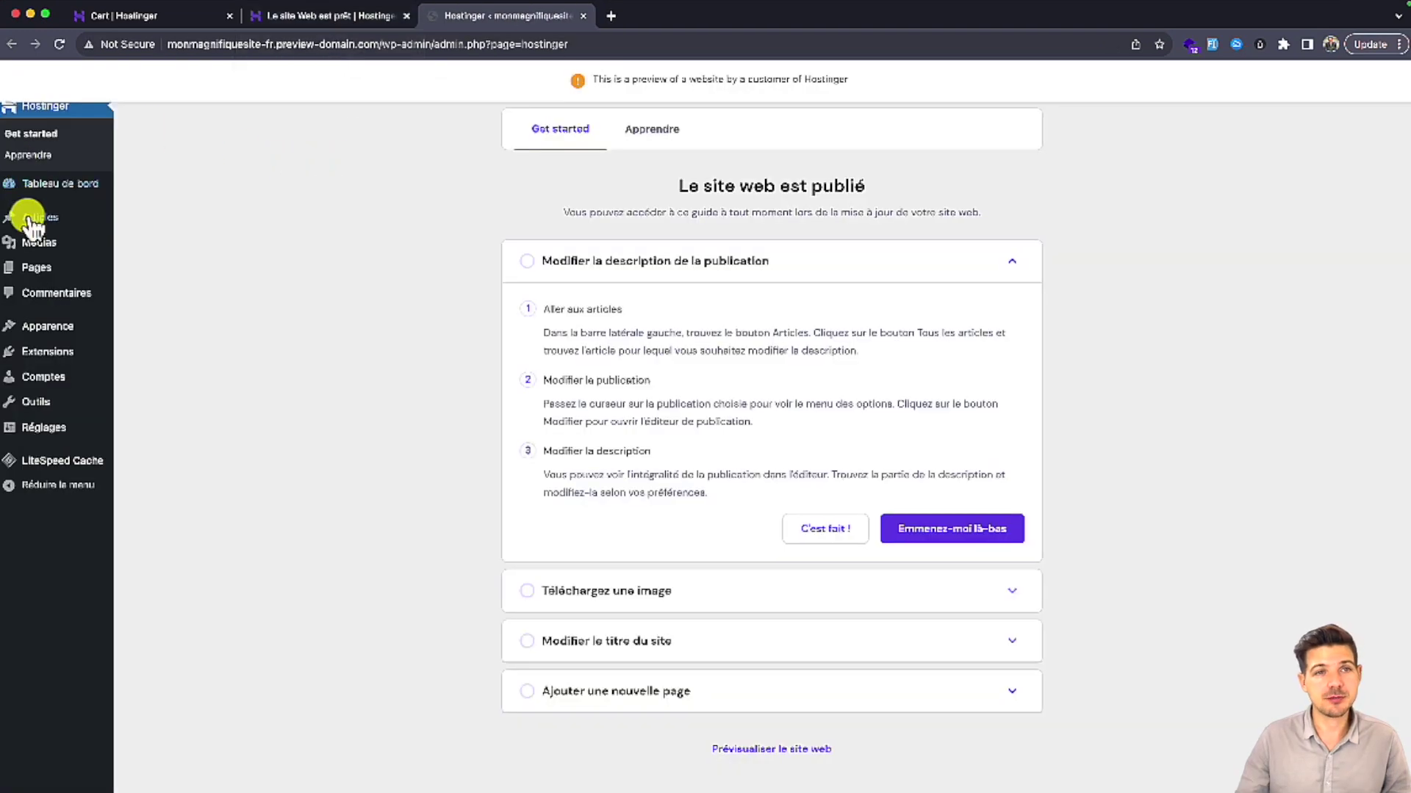
click(310, 20)
click(835, 582)
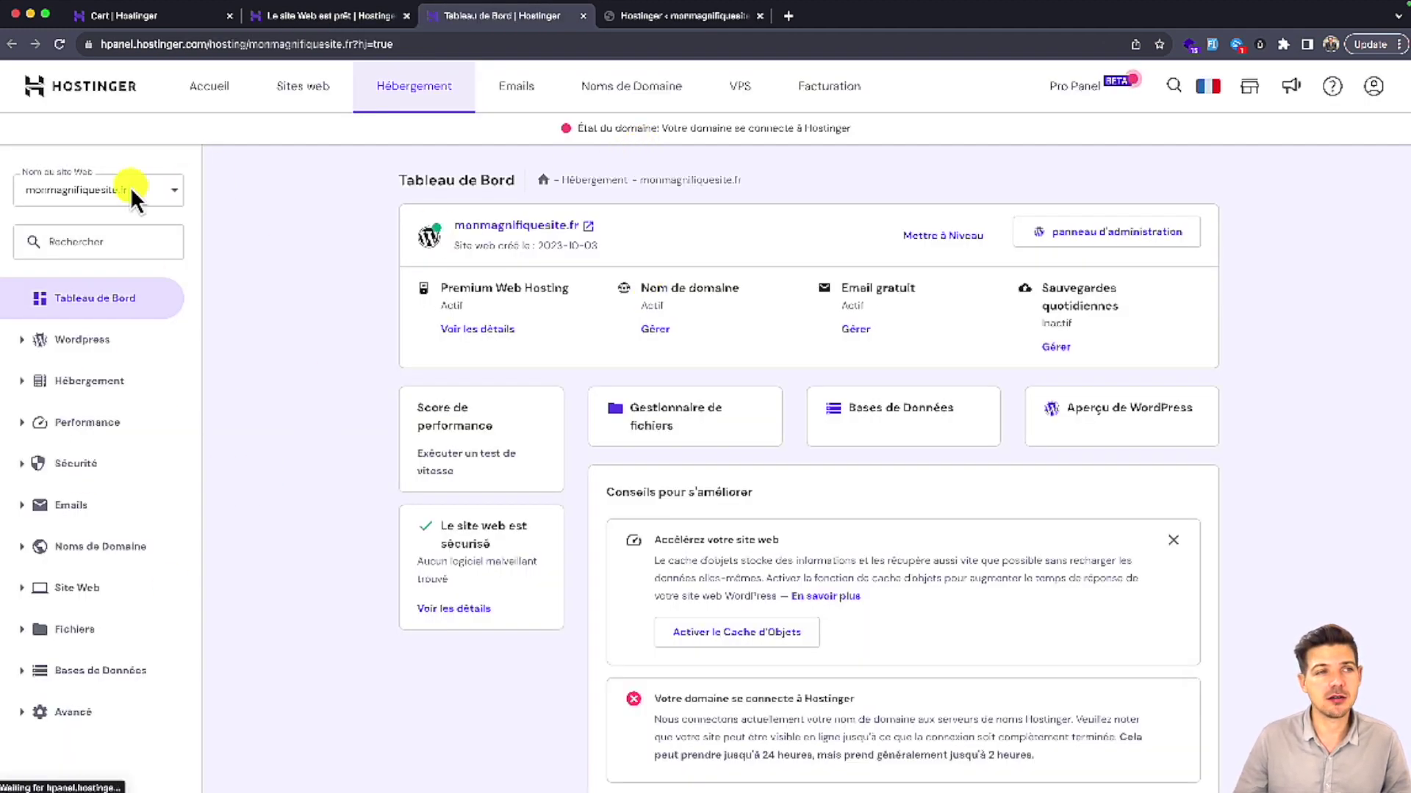
click(515, 225)
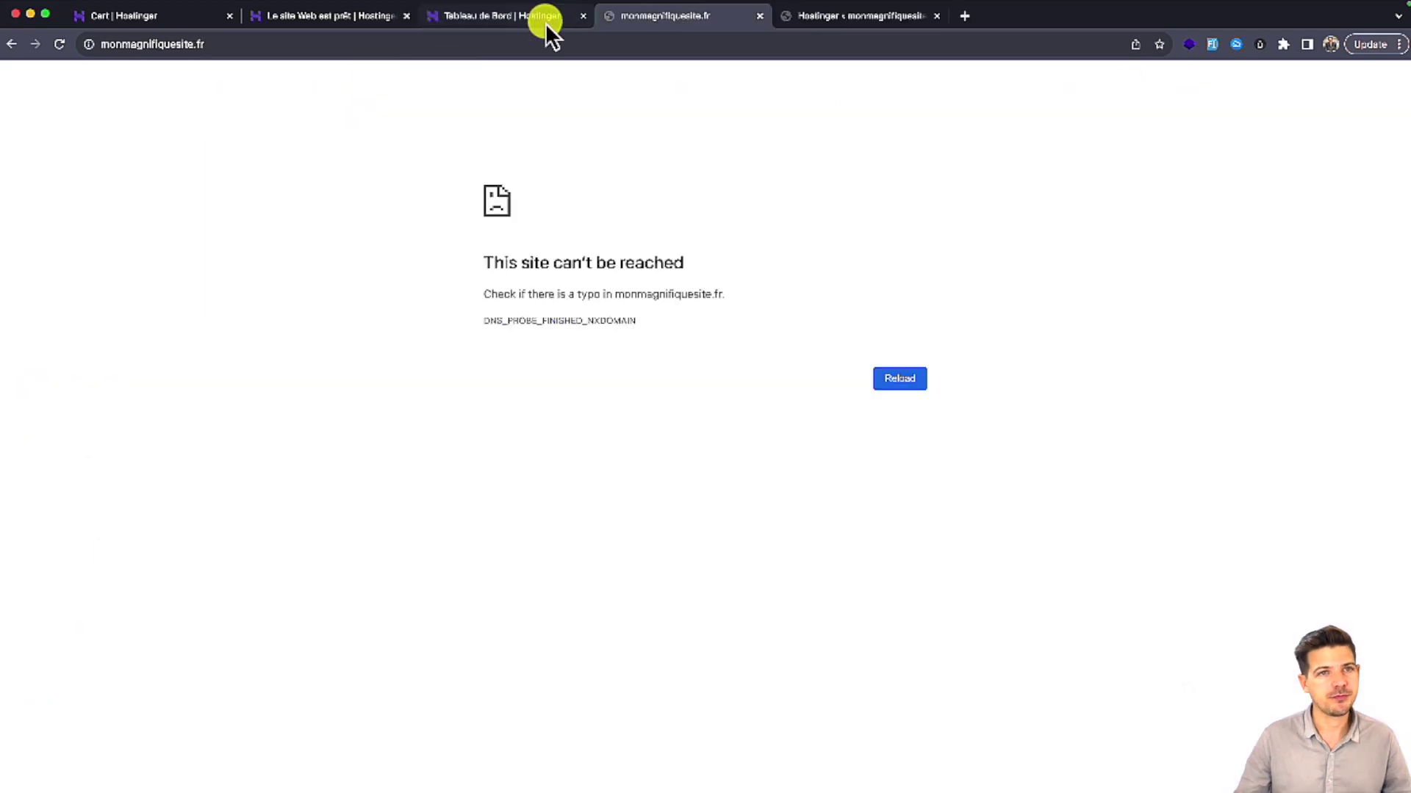
Step: Check the domain banner on the dashboard: 'Votre domaine se connecte à Hostinger'
click(545, 24)
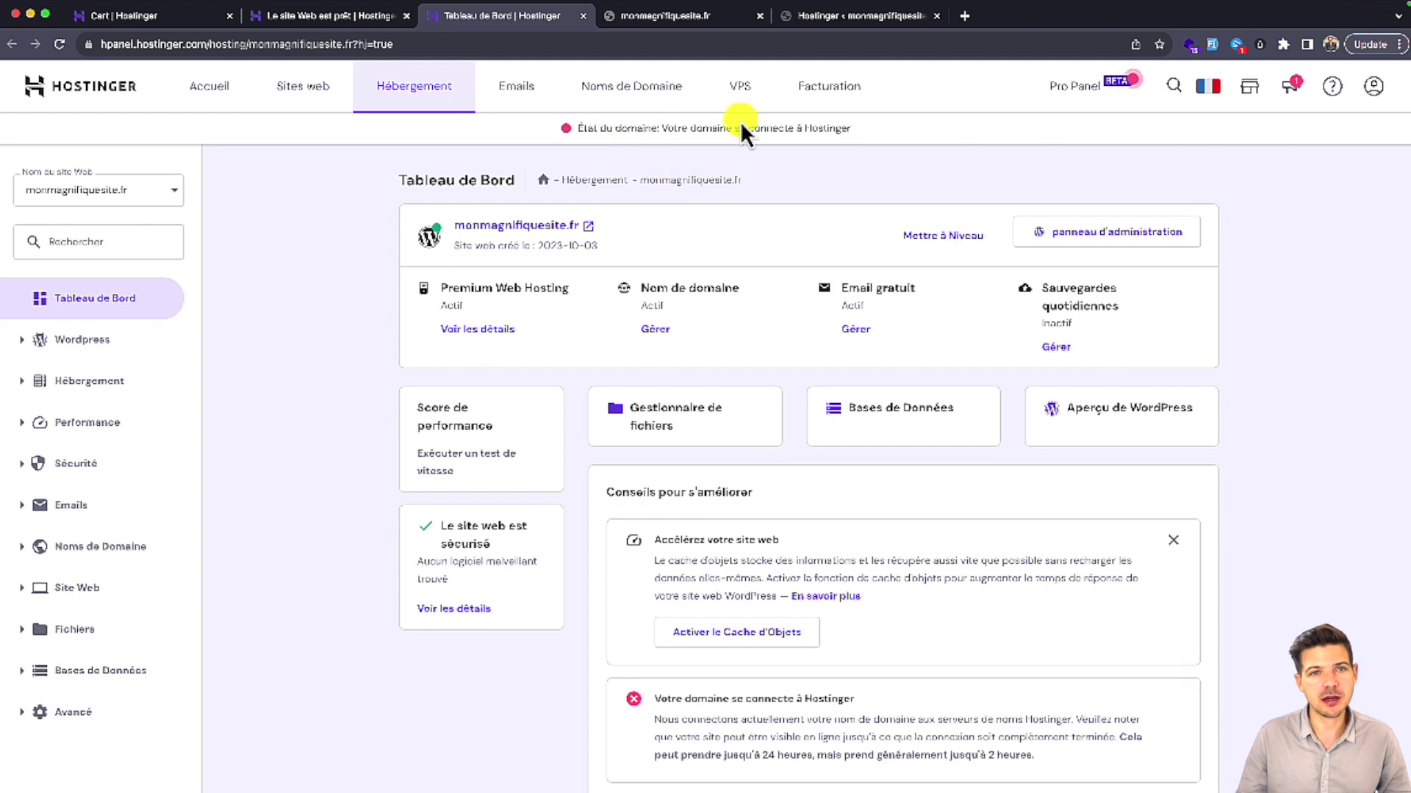
drag(860, 137, 576, 130)
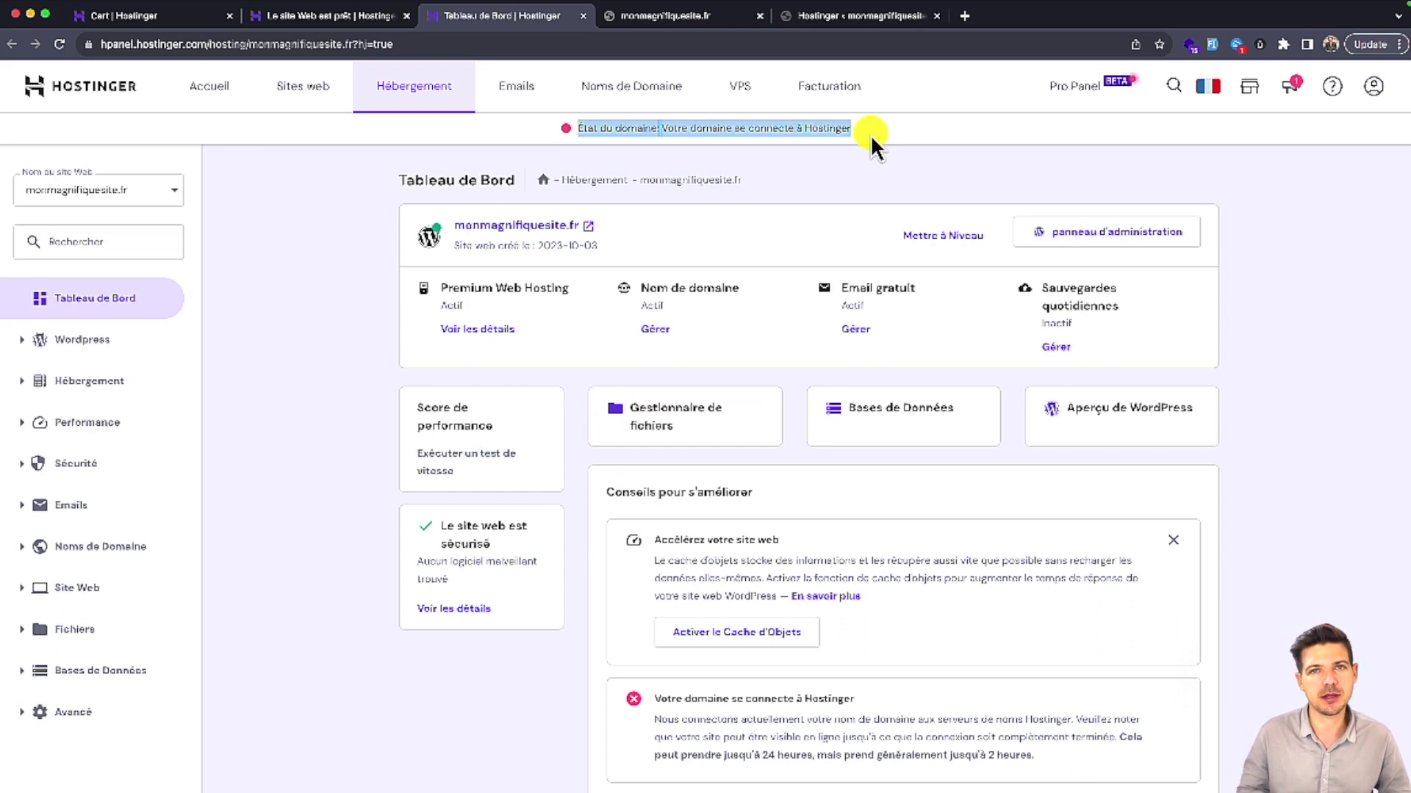
click(870, 134)
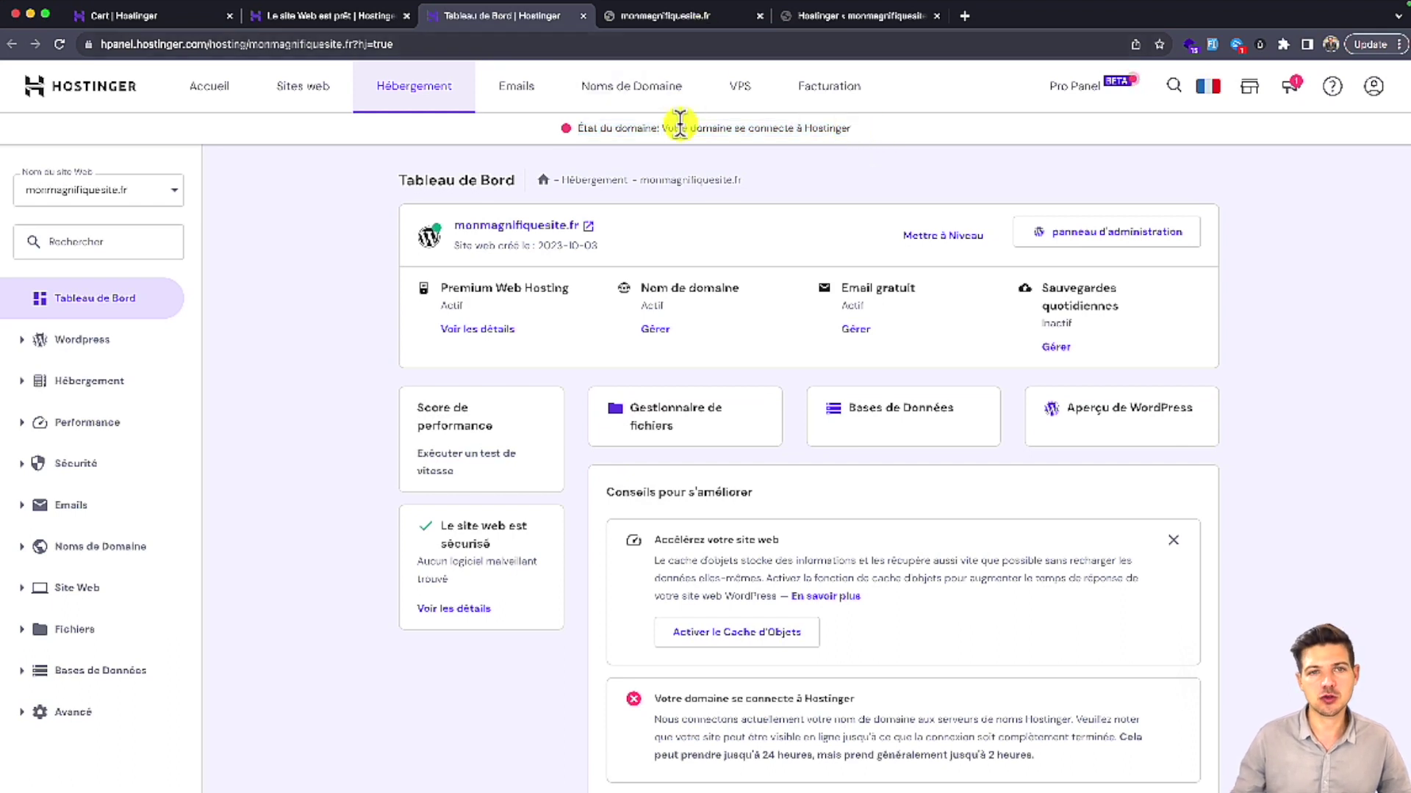
Step: Reload monmagnifiquesite.fr so the live 'Mindblown: a blog about philosophy.' blog loads
click(656, 24)
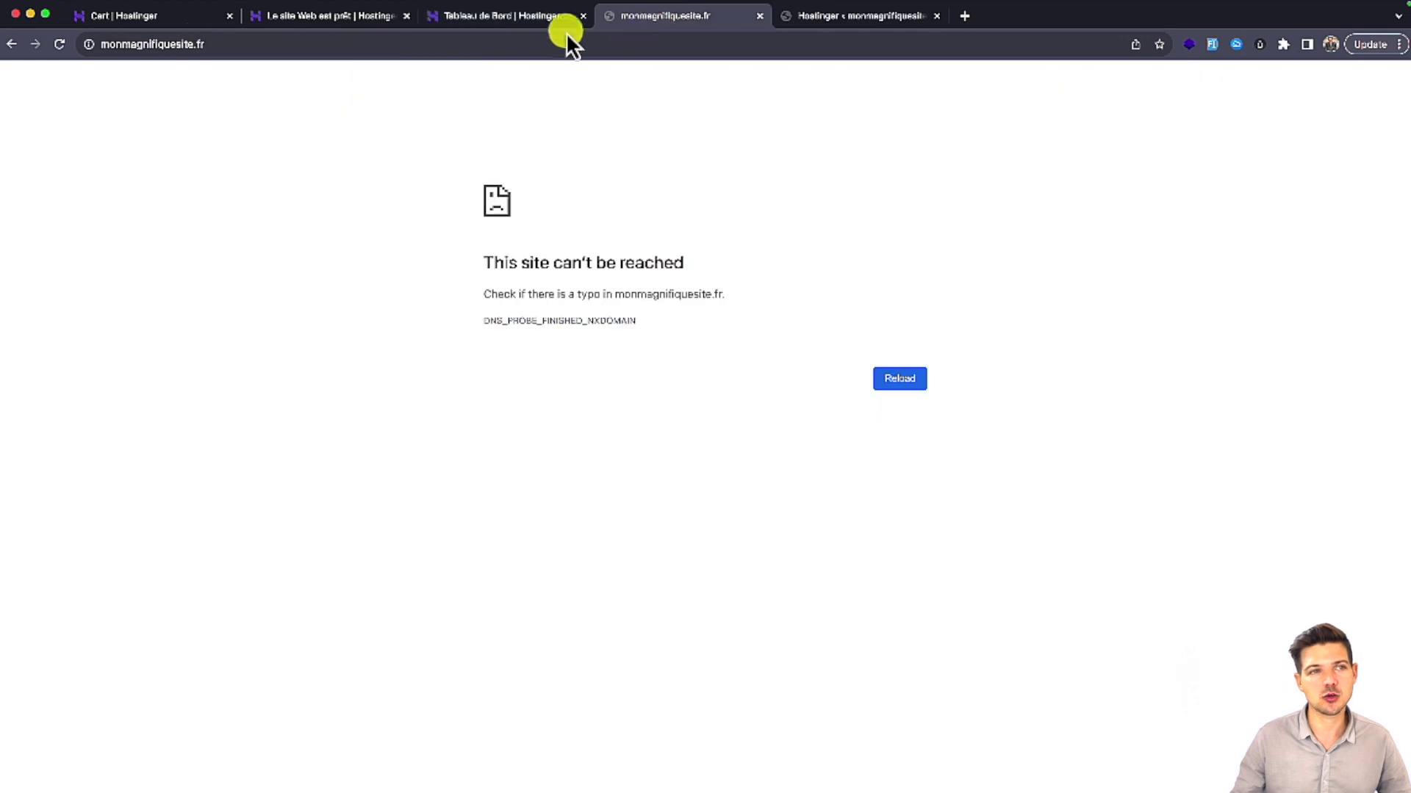
click(252, 44)
drag(126, 46, 122, 45)
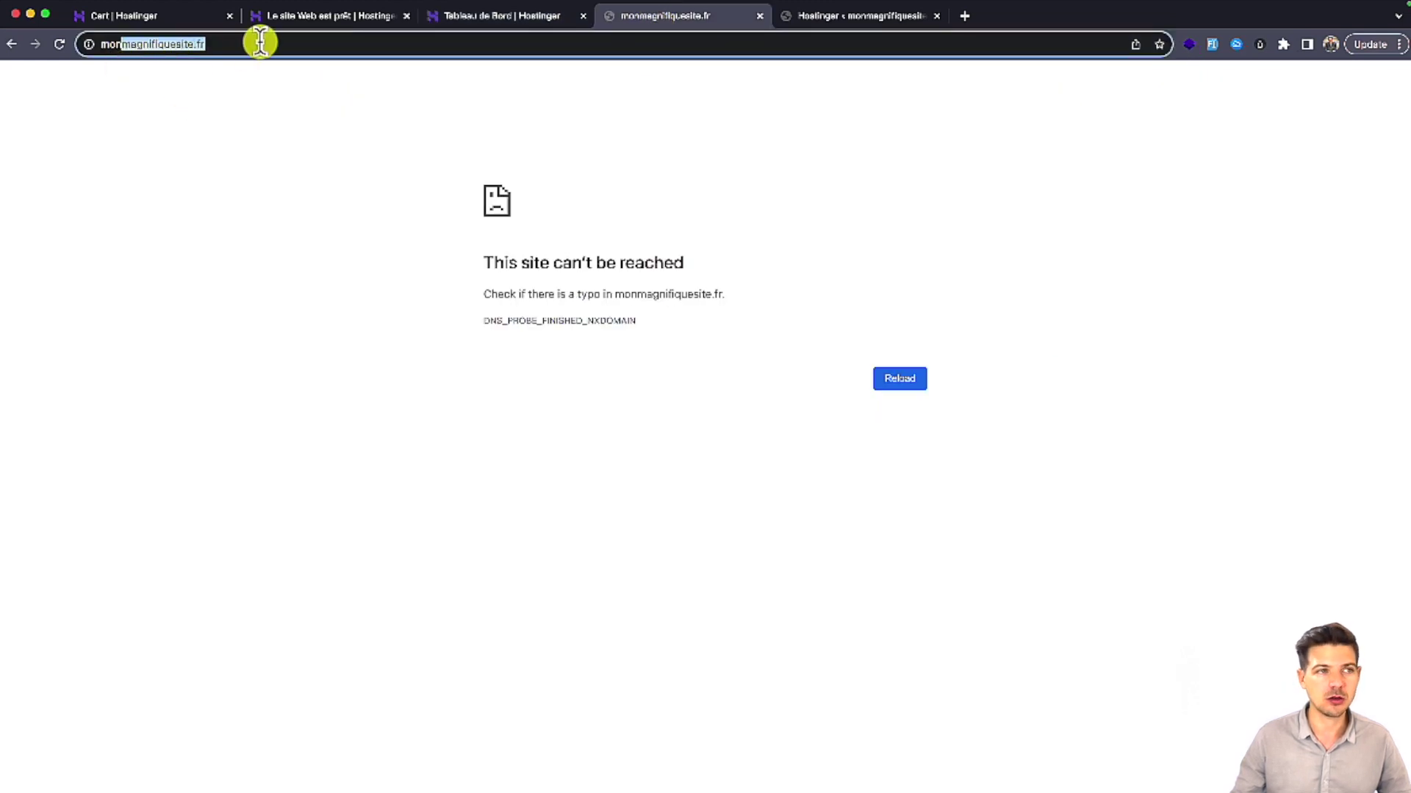
click(285, 44)
key(Return)
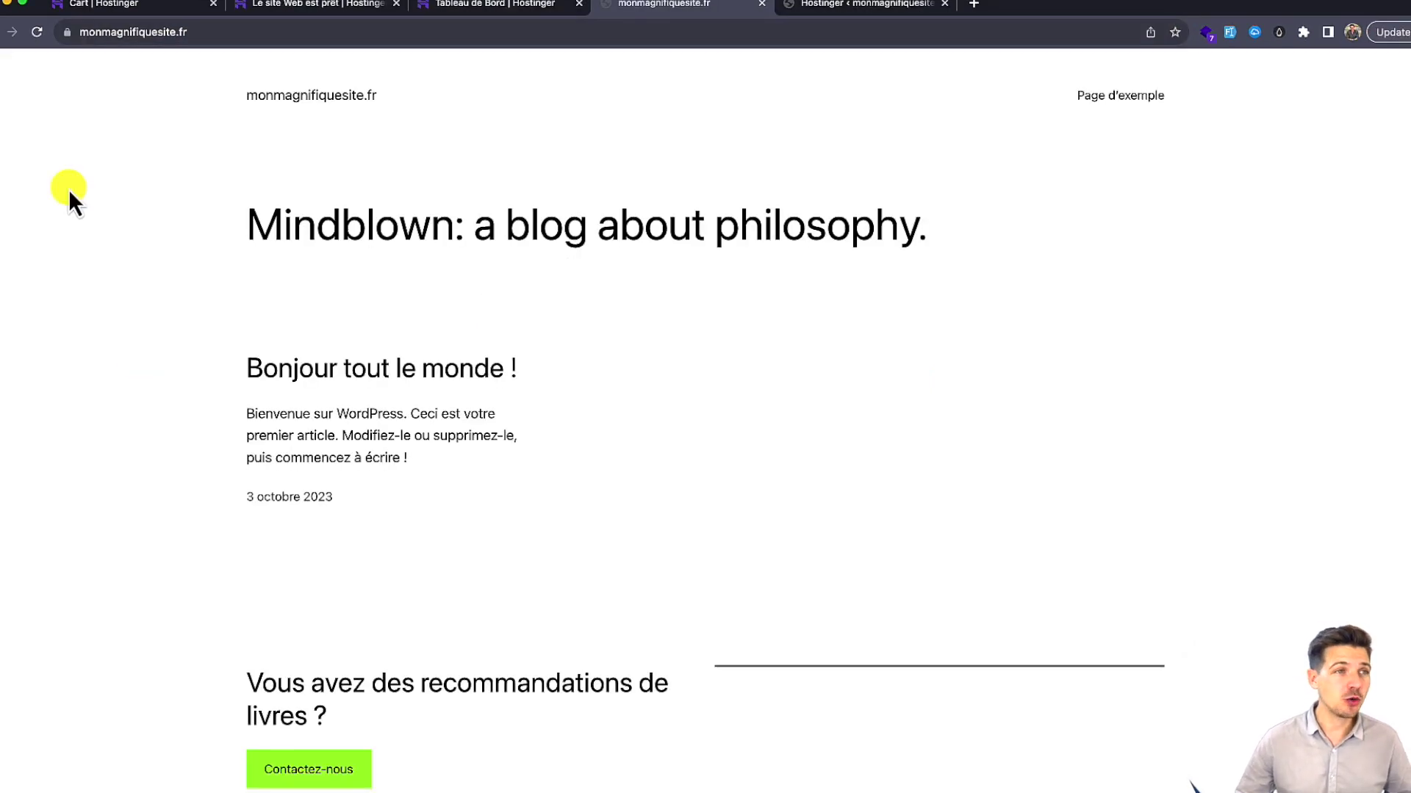
click(214, 33)
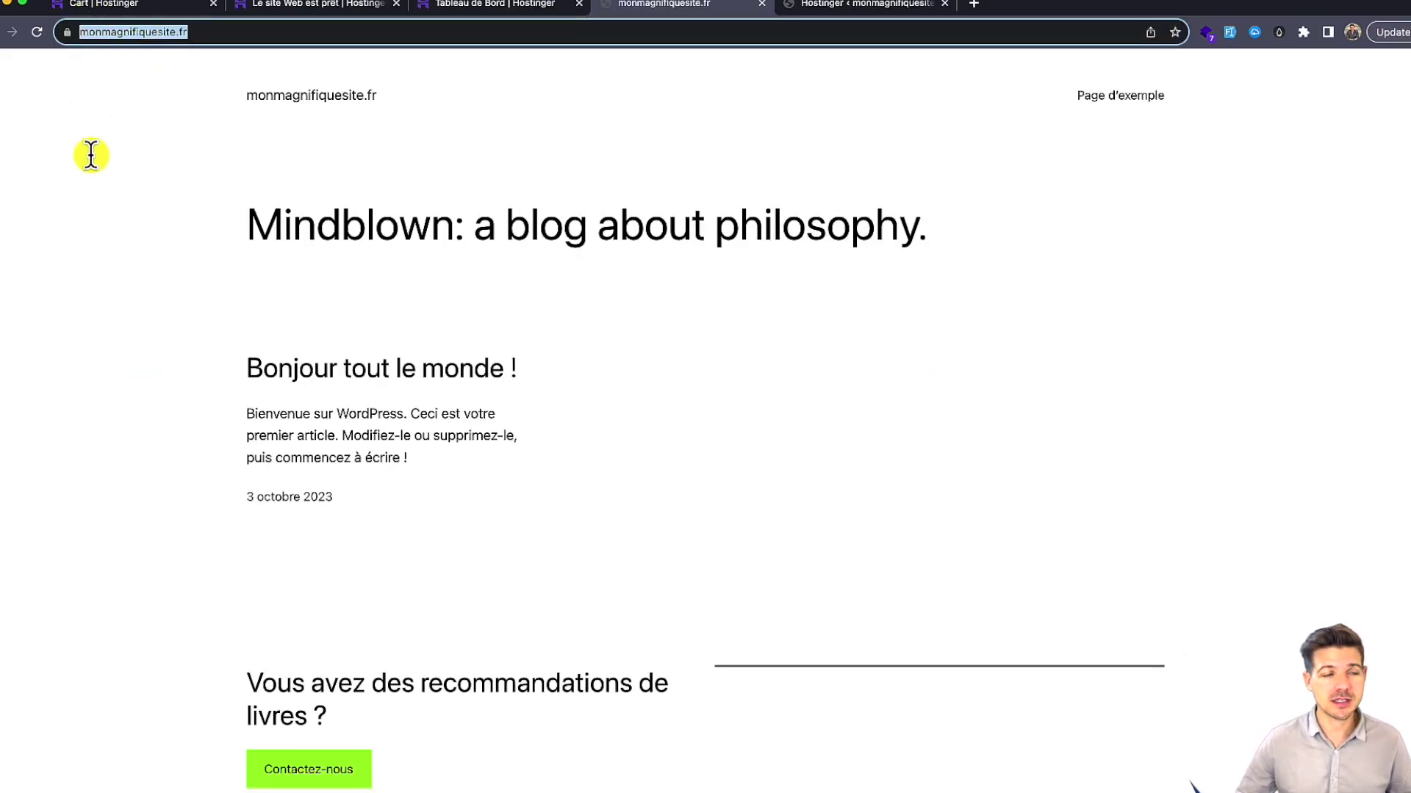
click(402, 253)
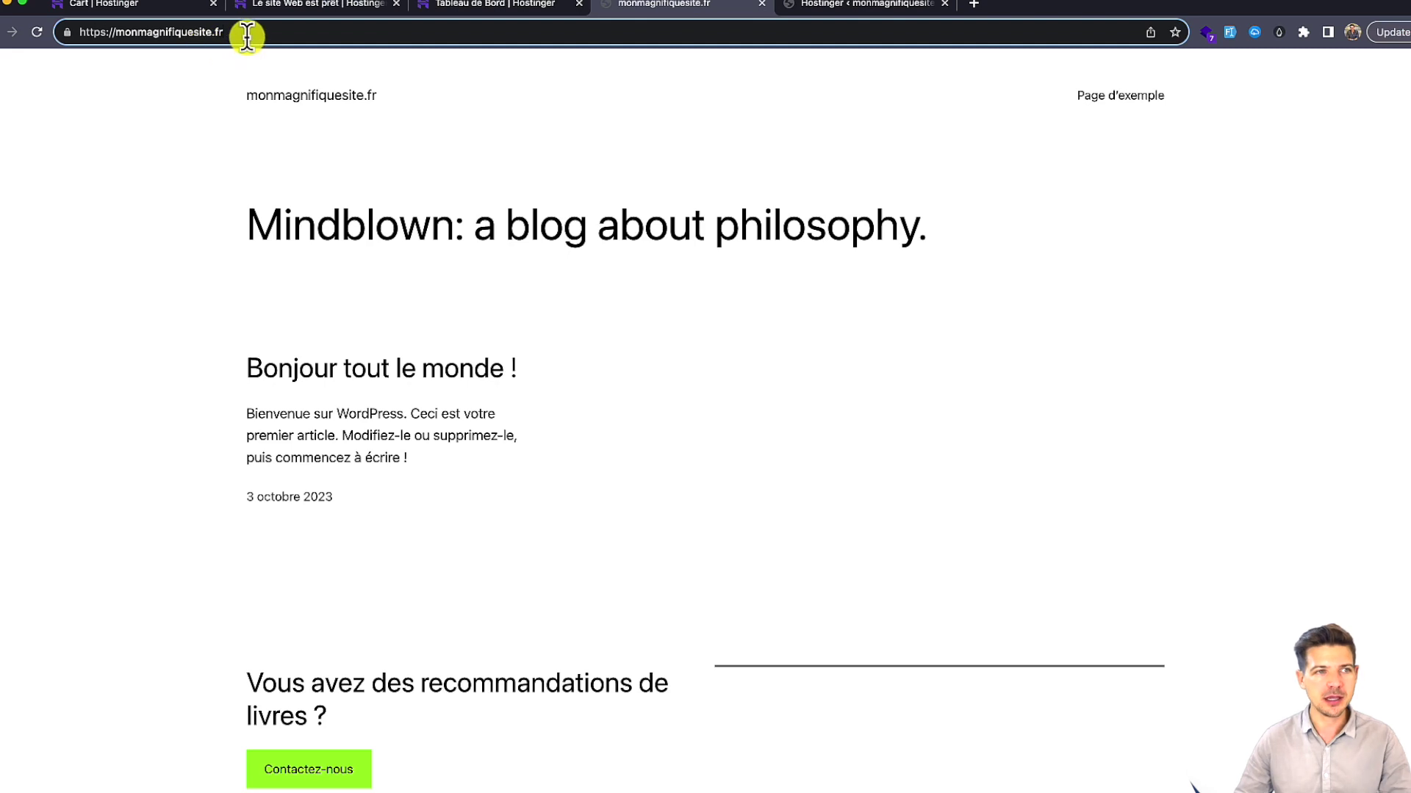
Step: Append /wp-admin to the site address to reach the WordPress login page
click(247, 34)
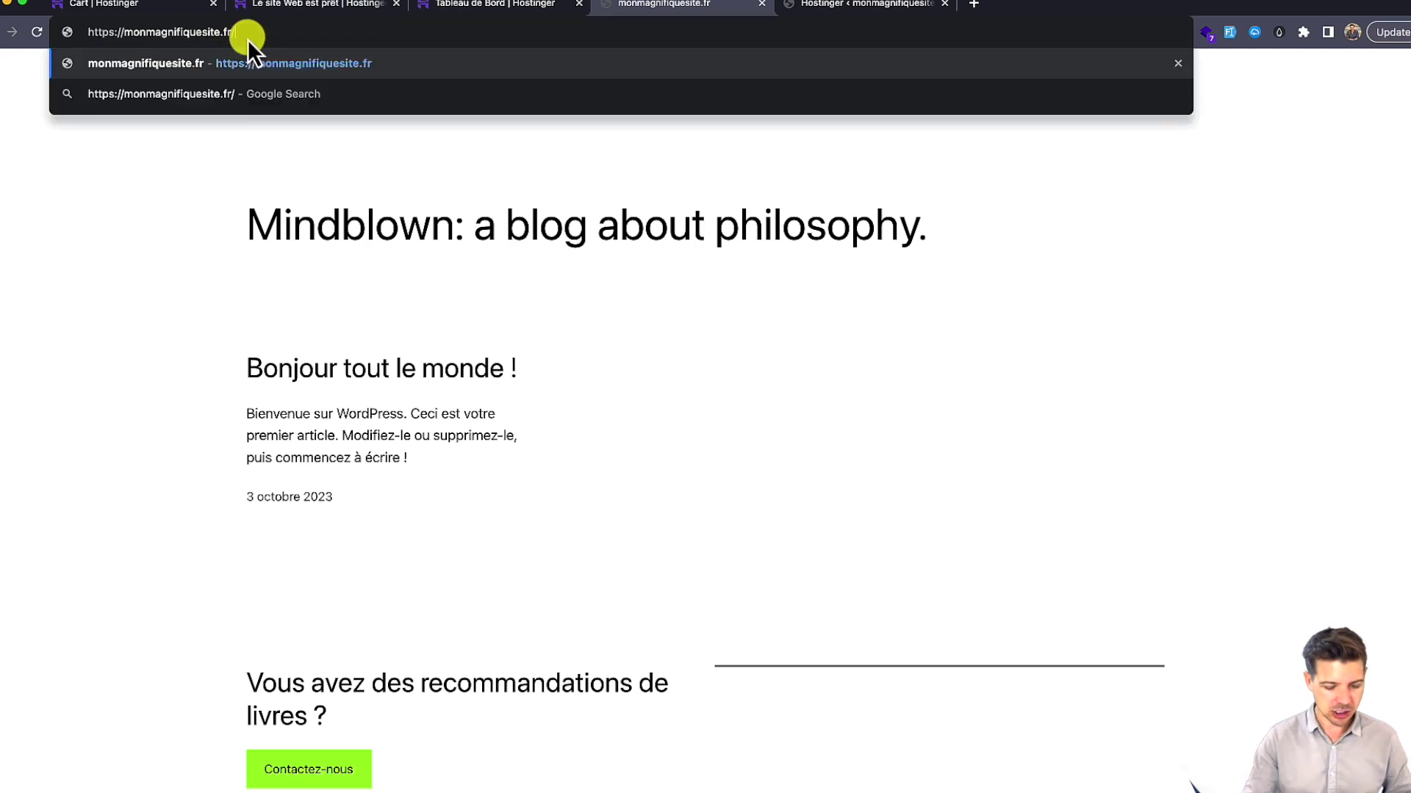
text(/wp-admin)
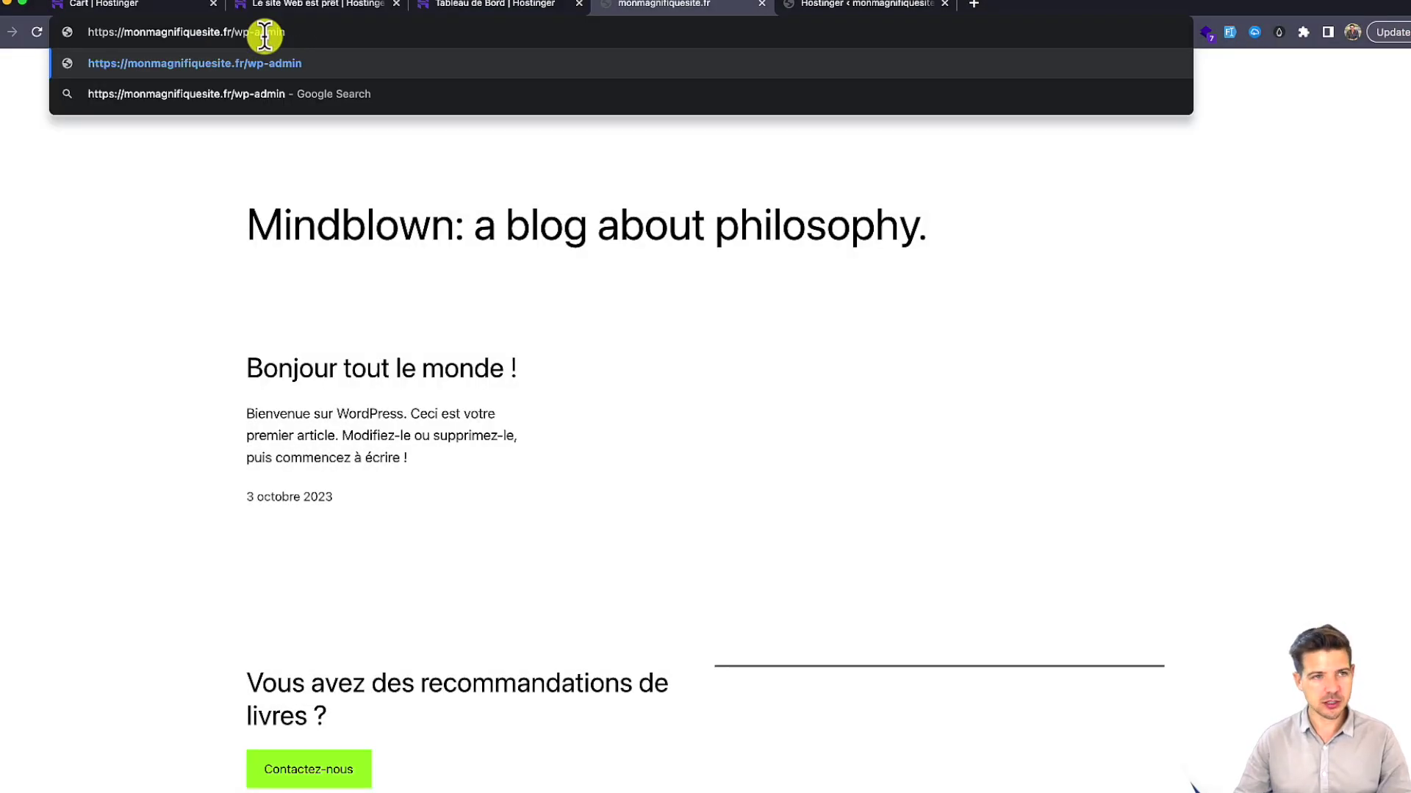
key(Return)
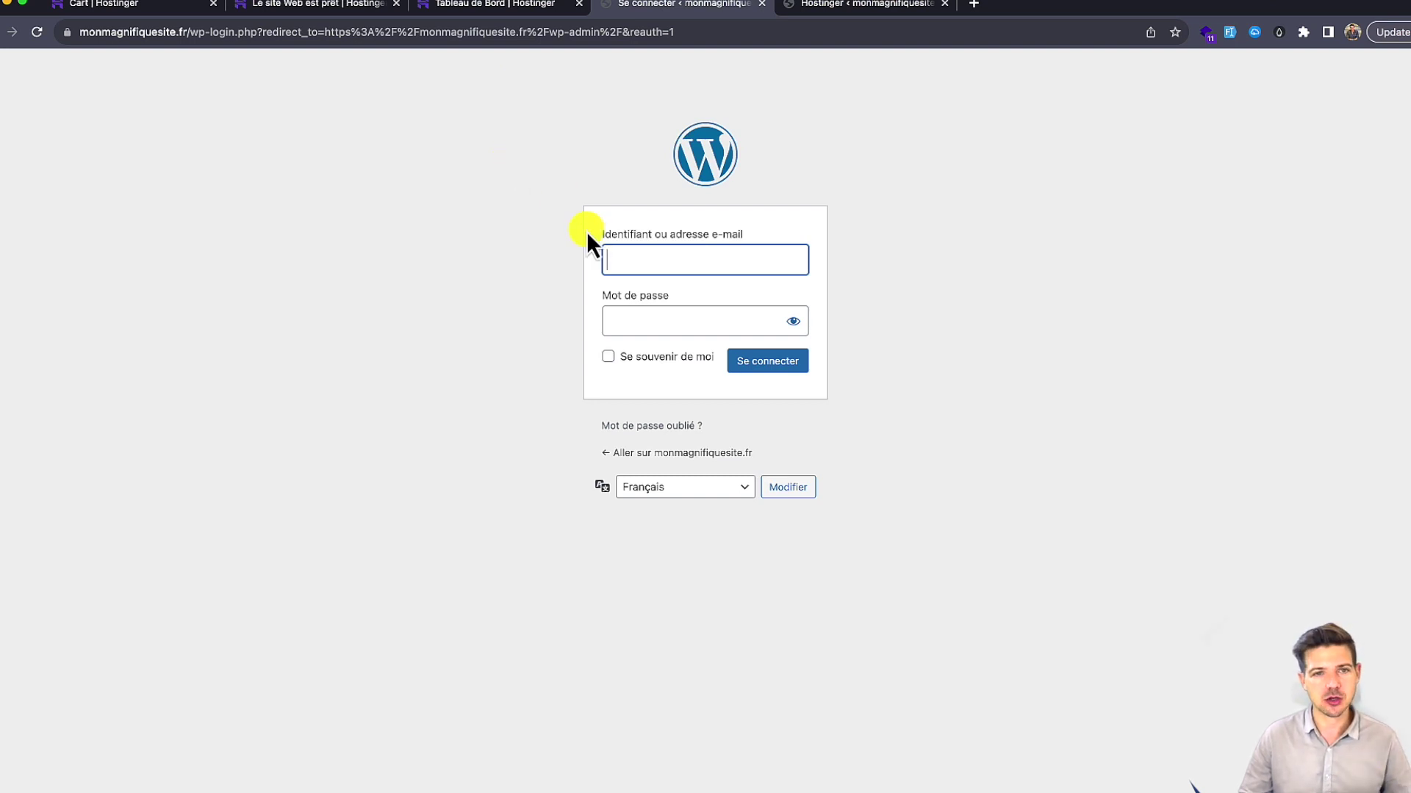
Step: Paste the account username and password into Identifiant and Mot de passe, then sign in
click(690, 266)
key(super+v)
click(668, 323)
key(super+v)
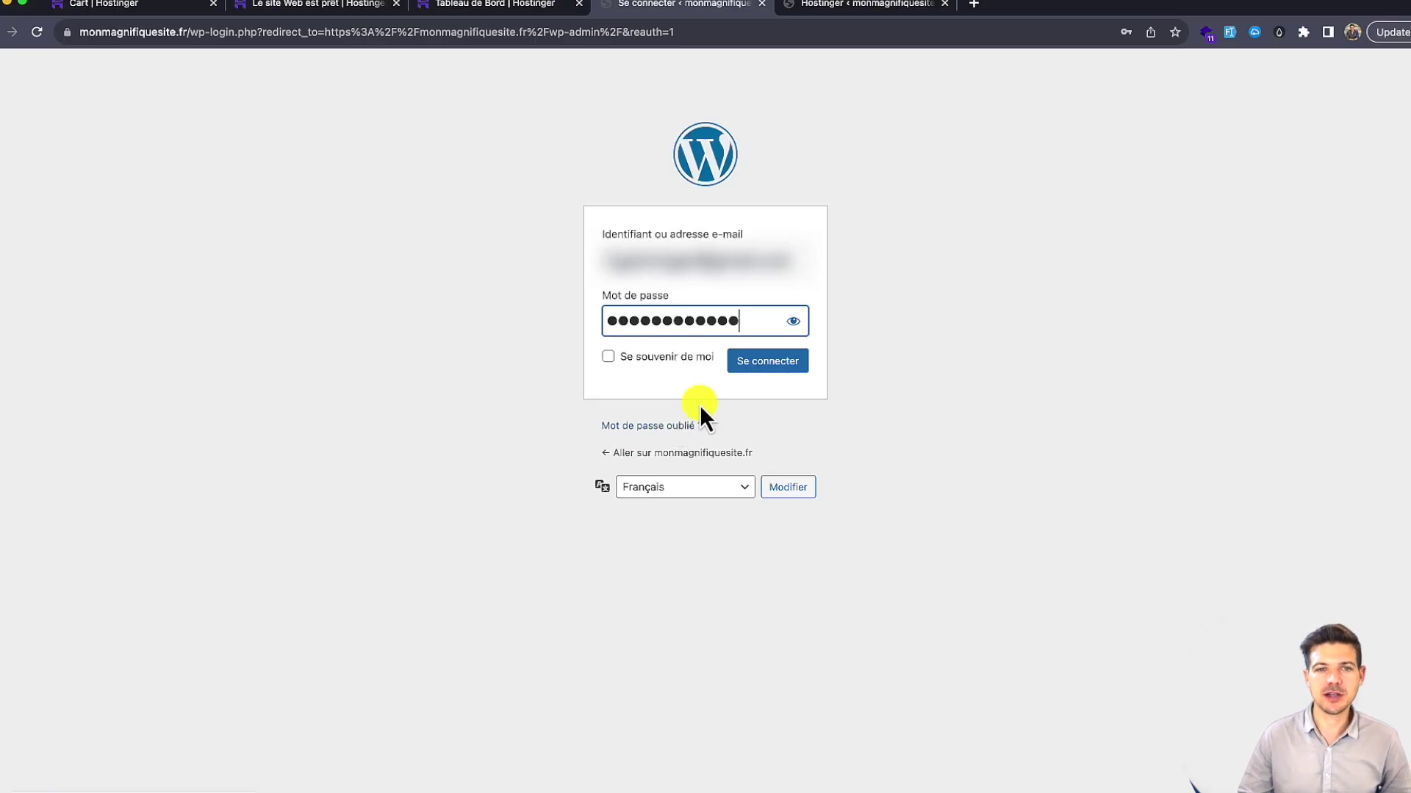
click(753, 373)
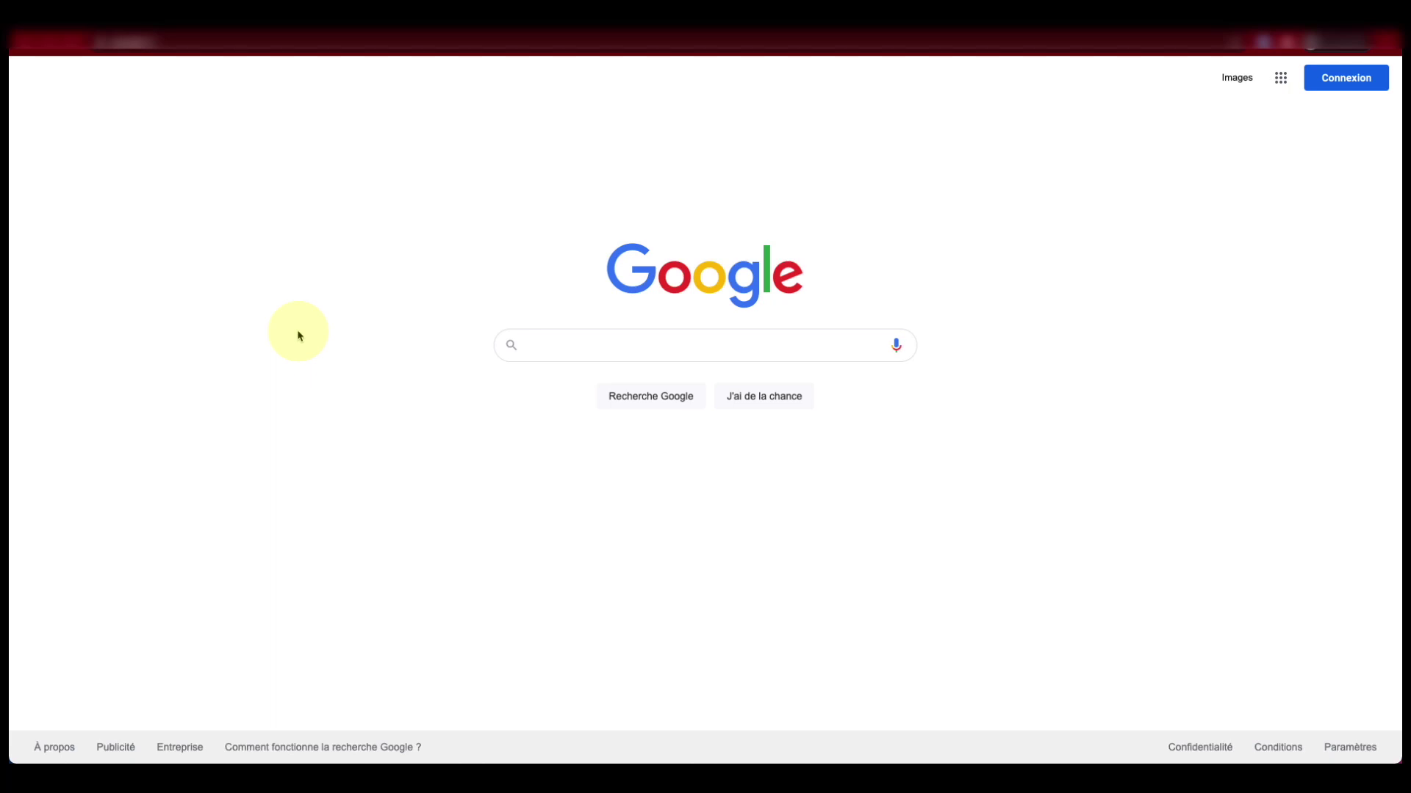
click(244, 47)
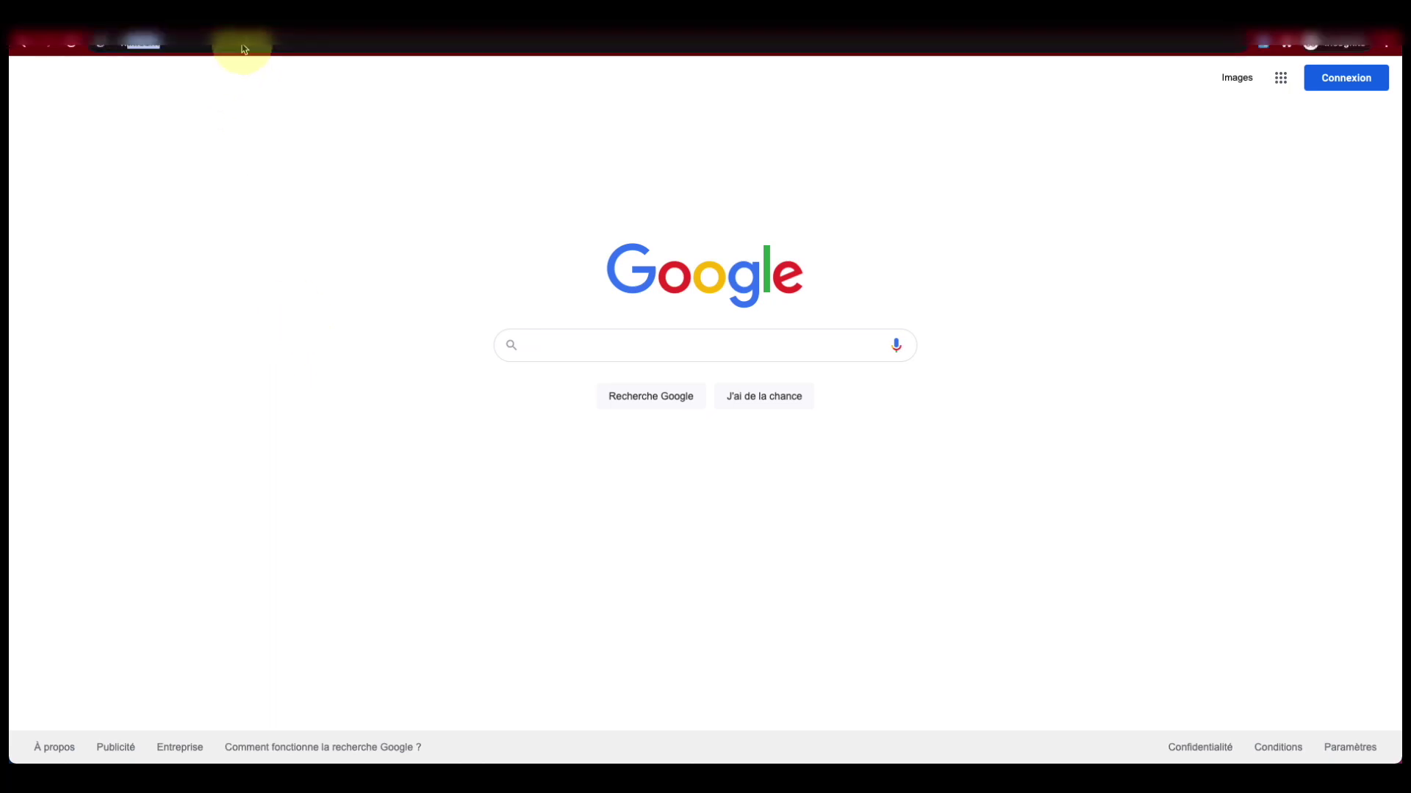
text(www.mesde)
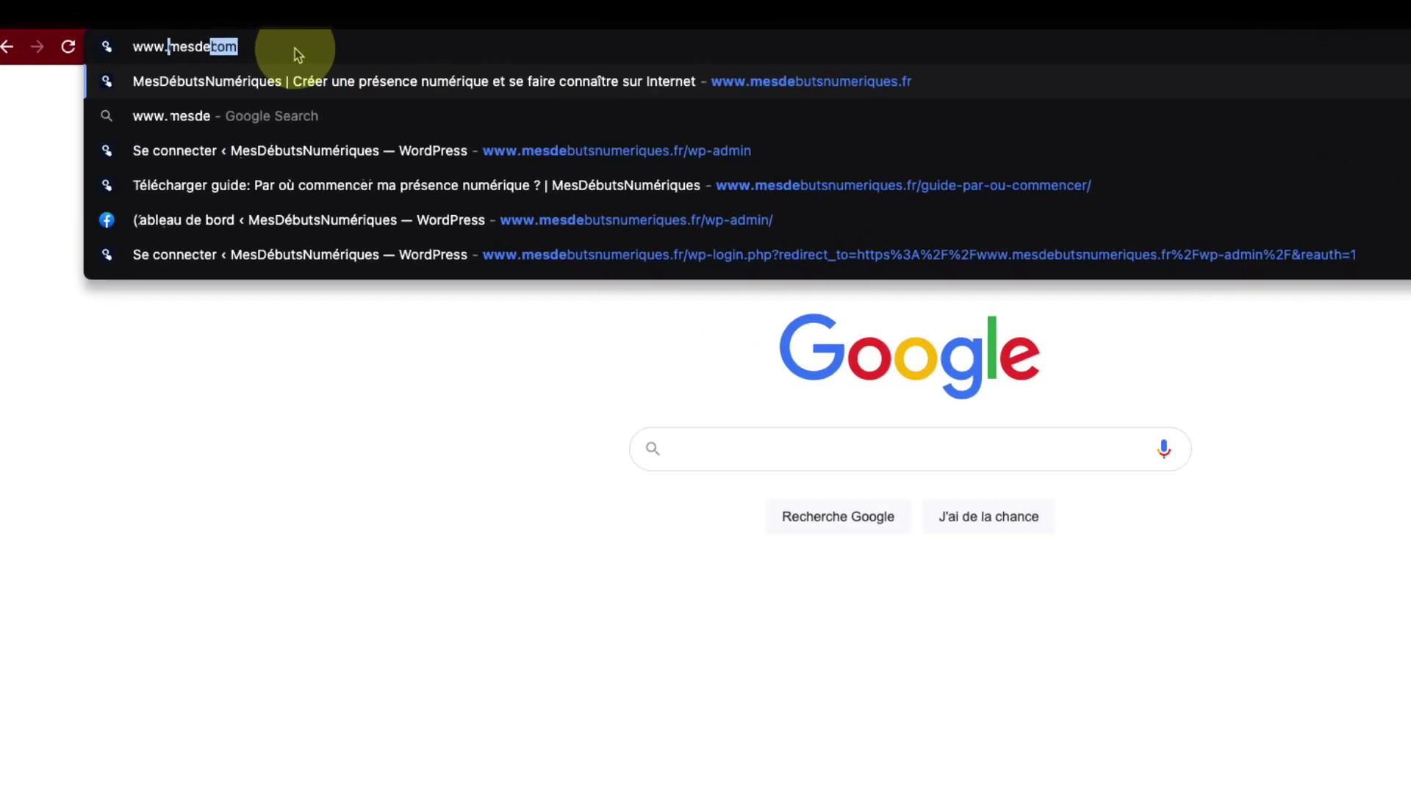
text(butsnumeriques.fr/)
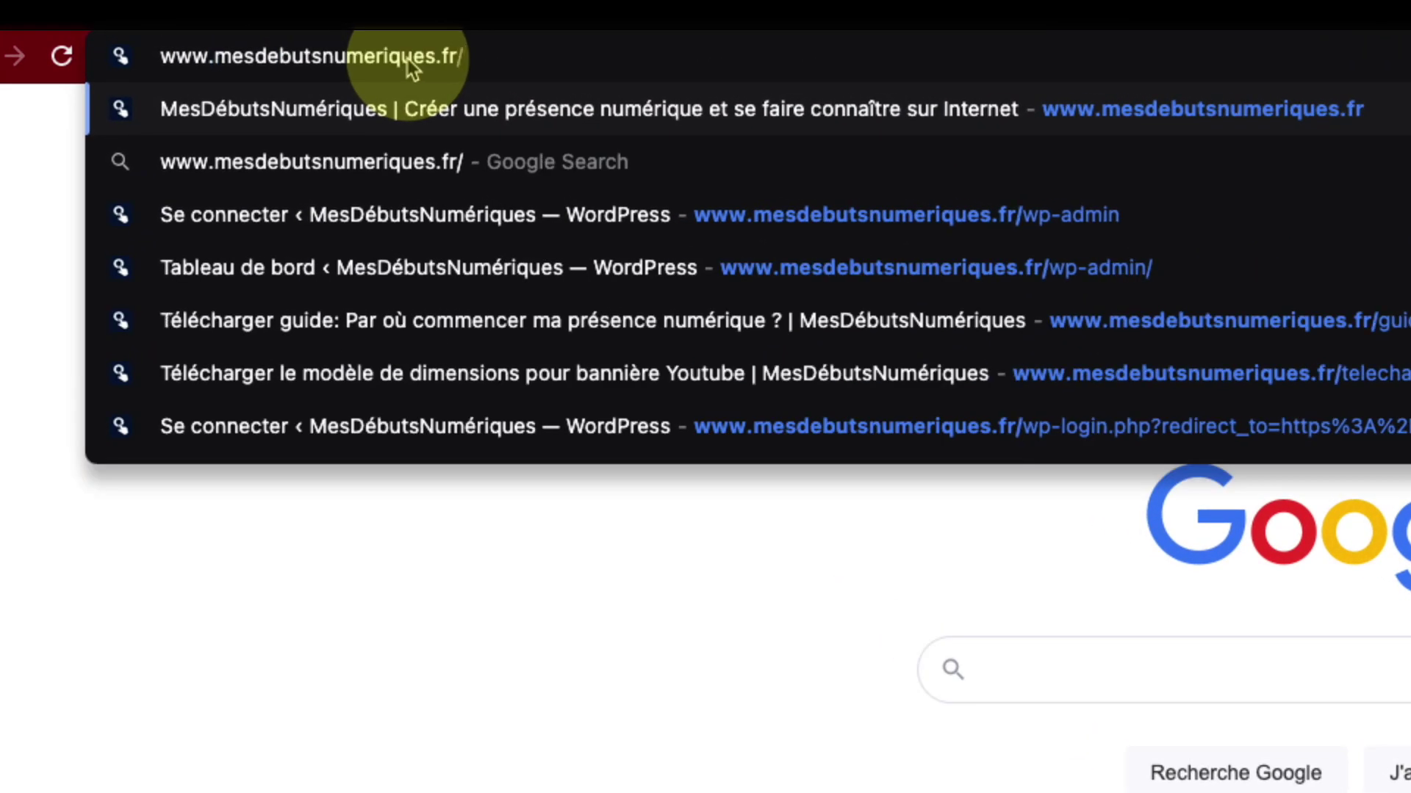
text(inscriptio)
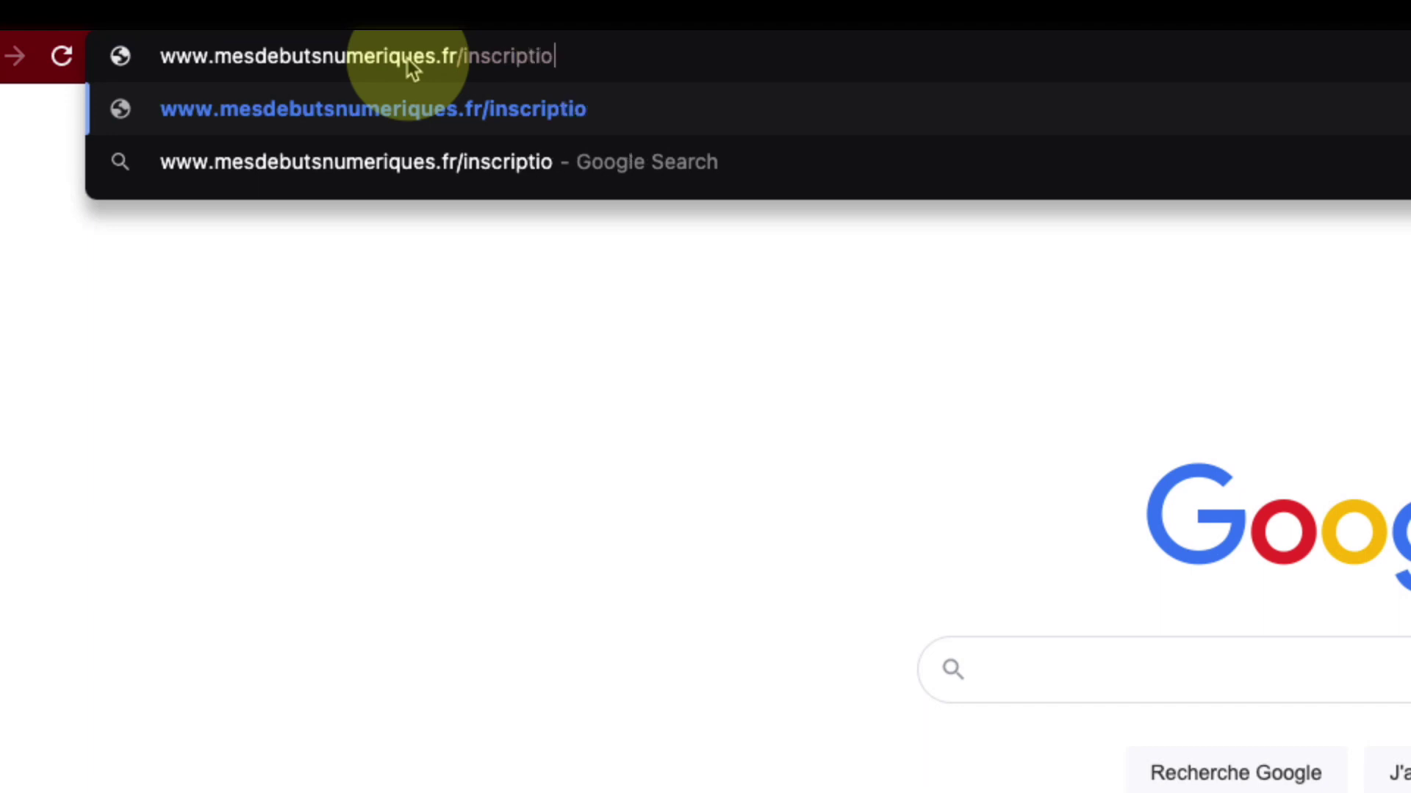
text(n-divi)
key(Return)
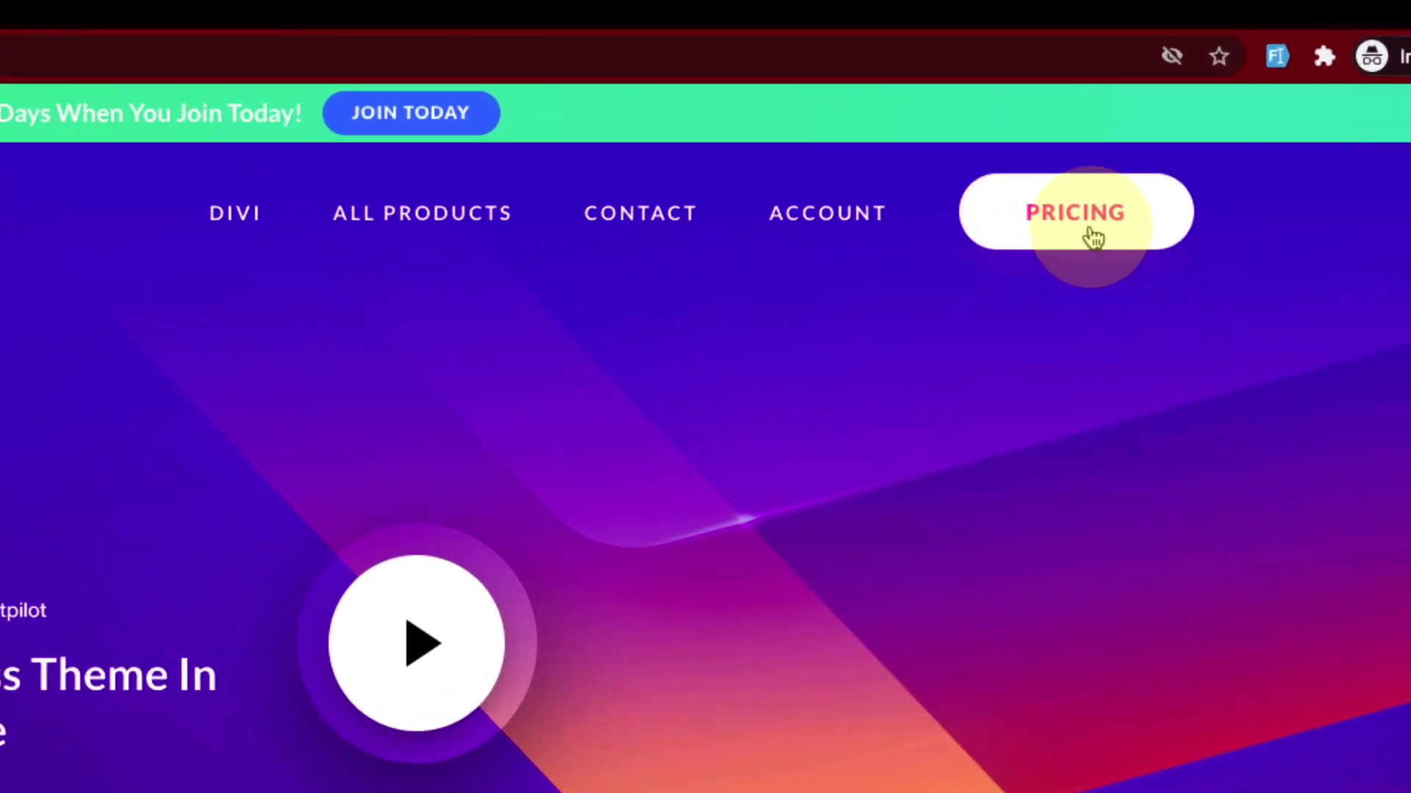
Step: Open the Elegant Themes pricing page and scroll down to the plan cards
click(1090, 232)
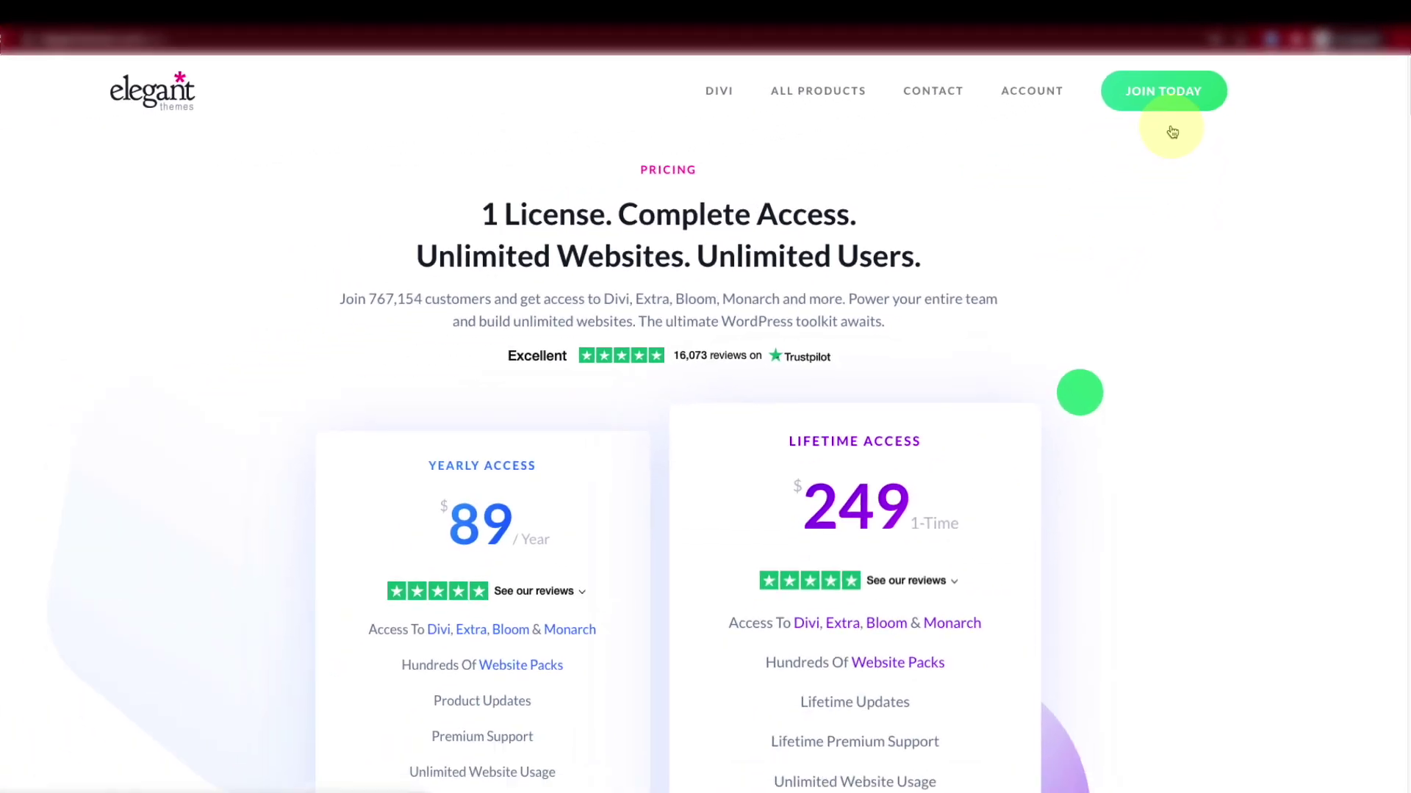
scroll(565, 457, down, 1)
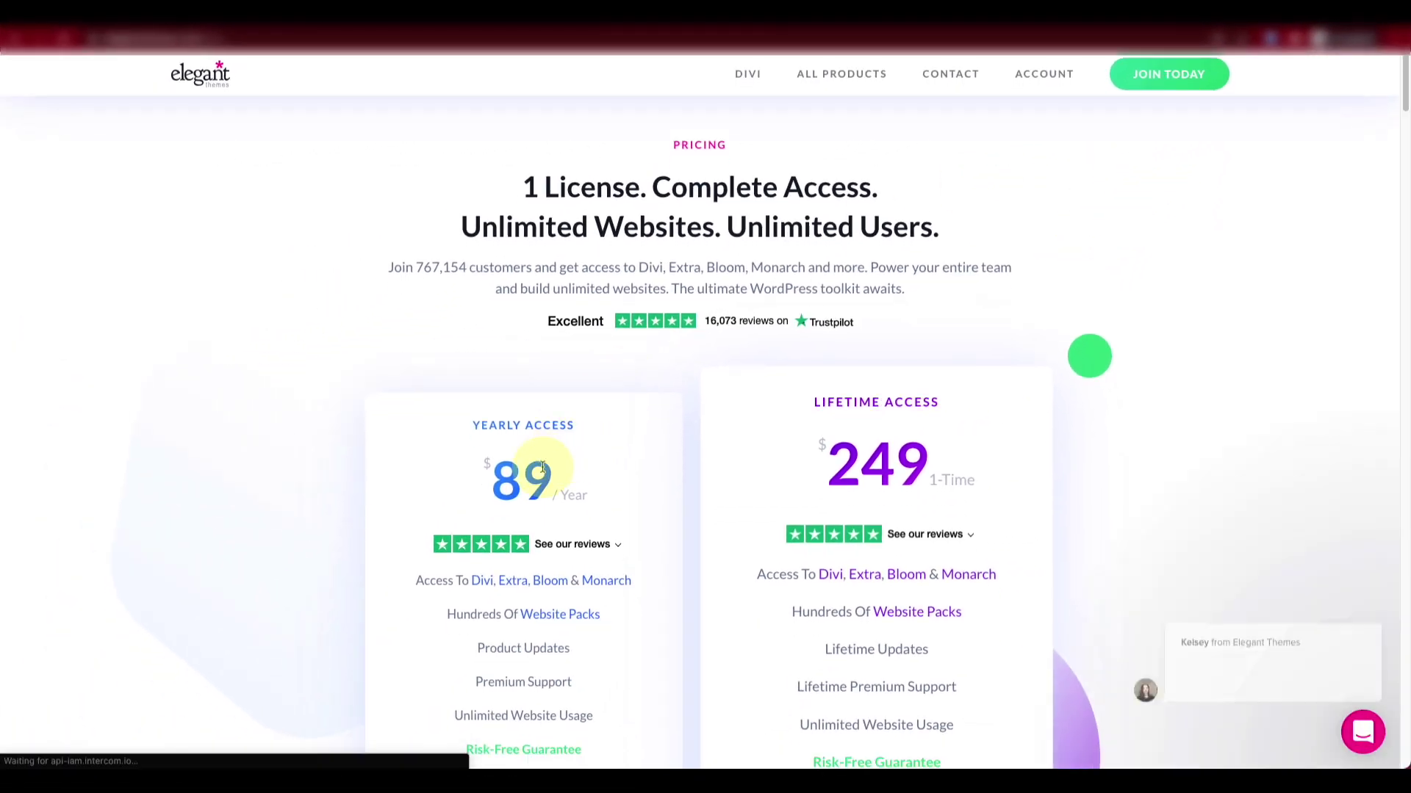
scroll(555, 456, down, 2)
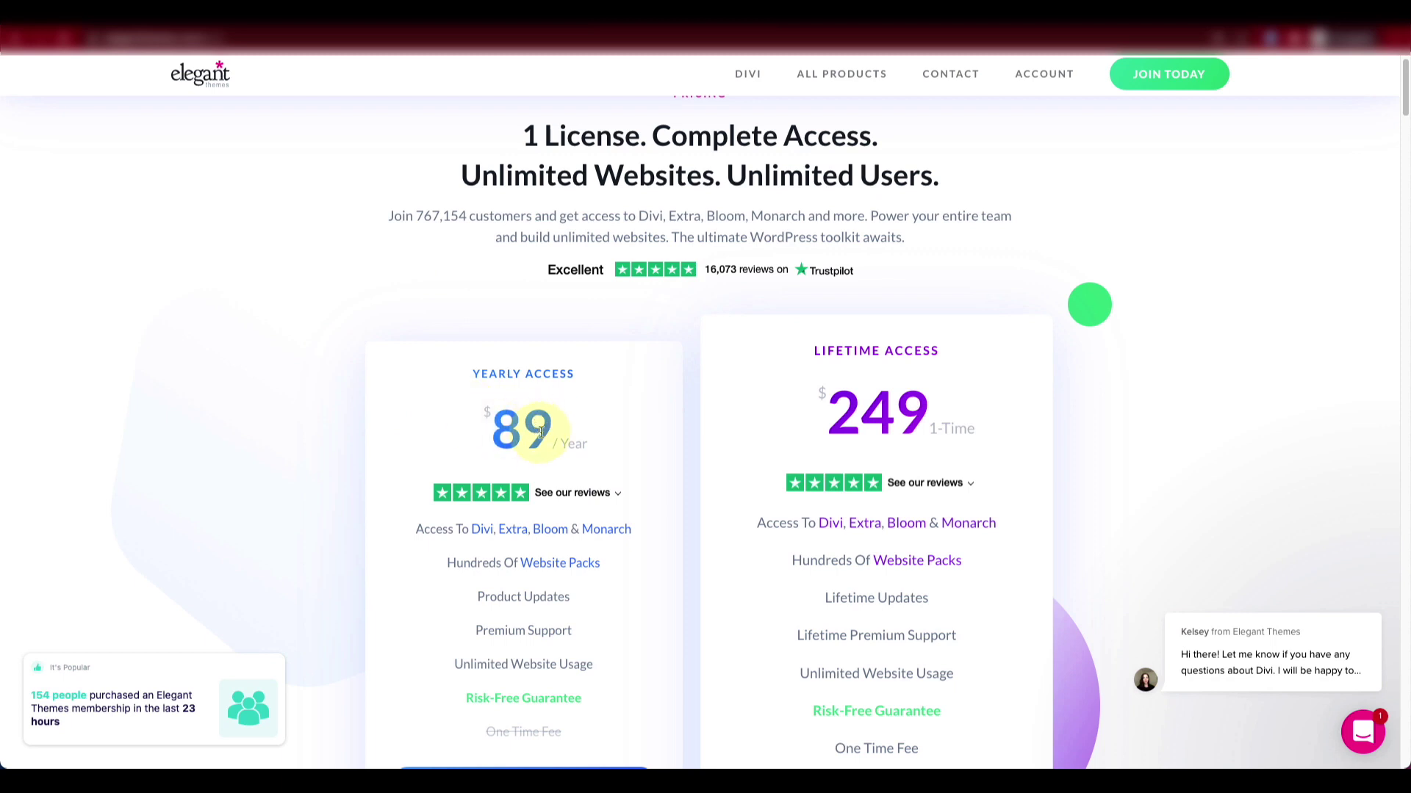
scroll(514, 419, down, 1)
scroll(495, 402, down, 2)
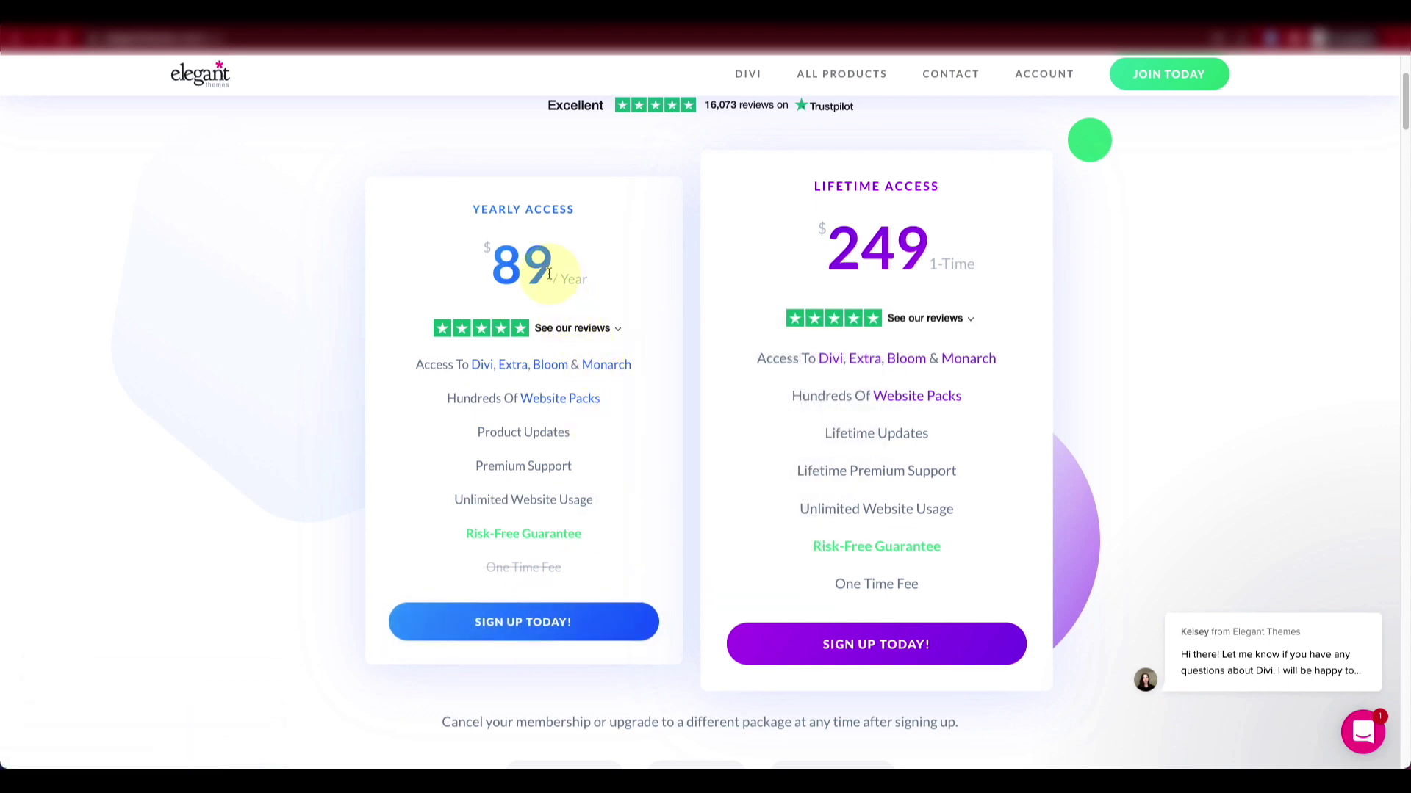
Step: Compare the $89 yearly and $249 lifetime prices, then start the Yearly Access sign-up
drag(554, 269, 502, 273)
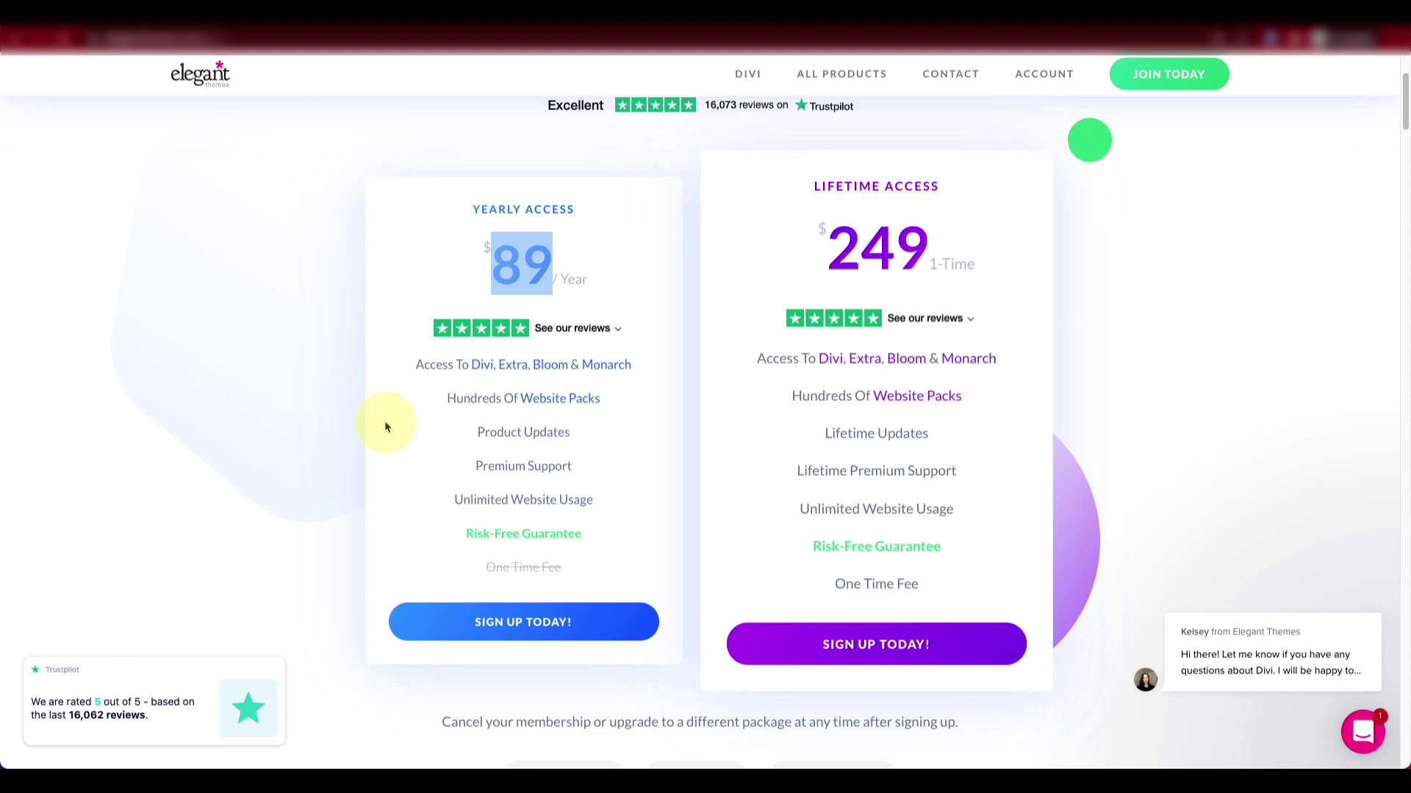
drag(930, 253, 842, 257)
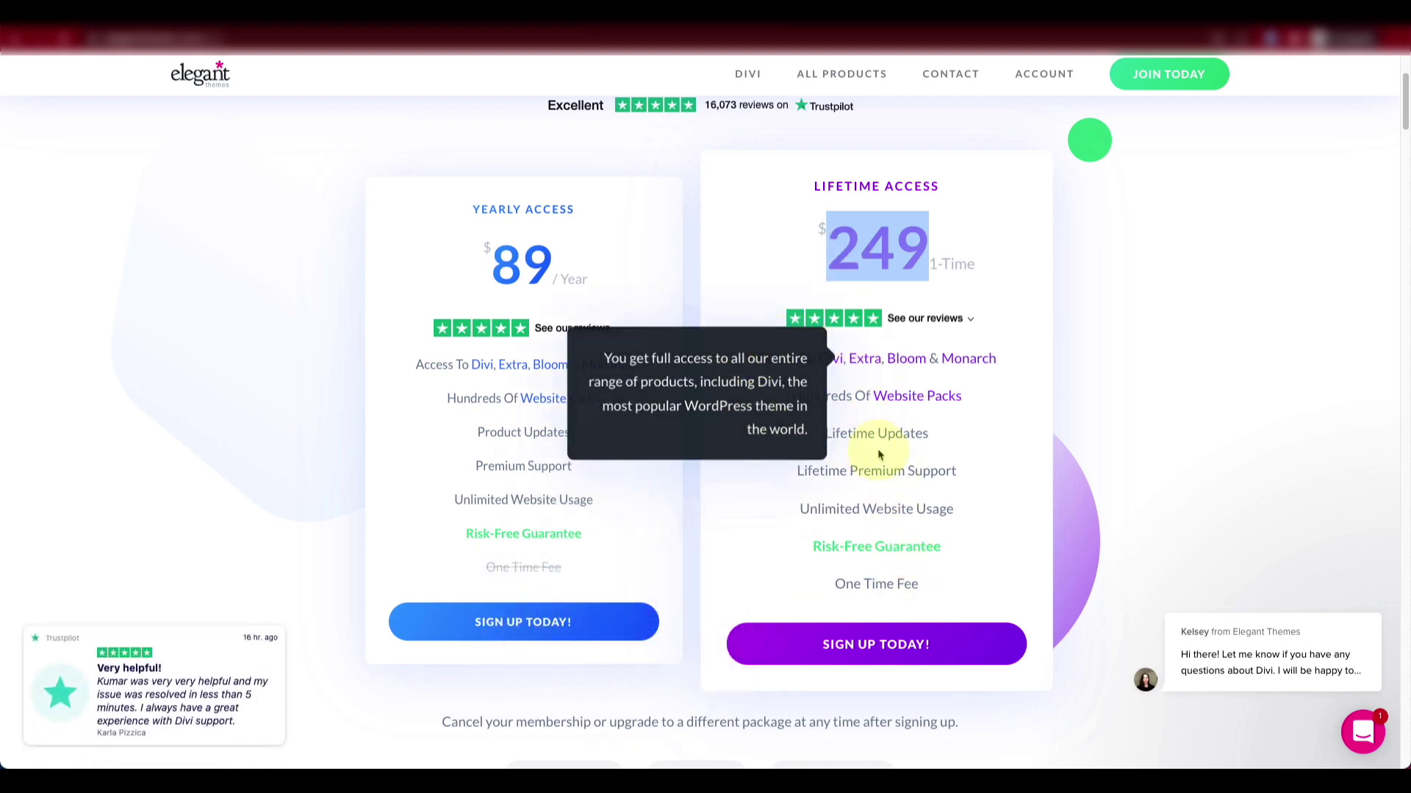
click(507, 260)
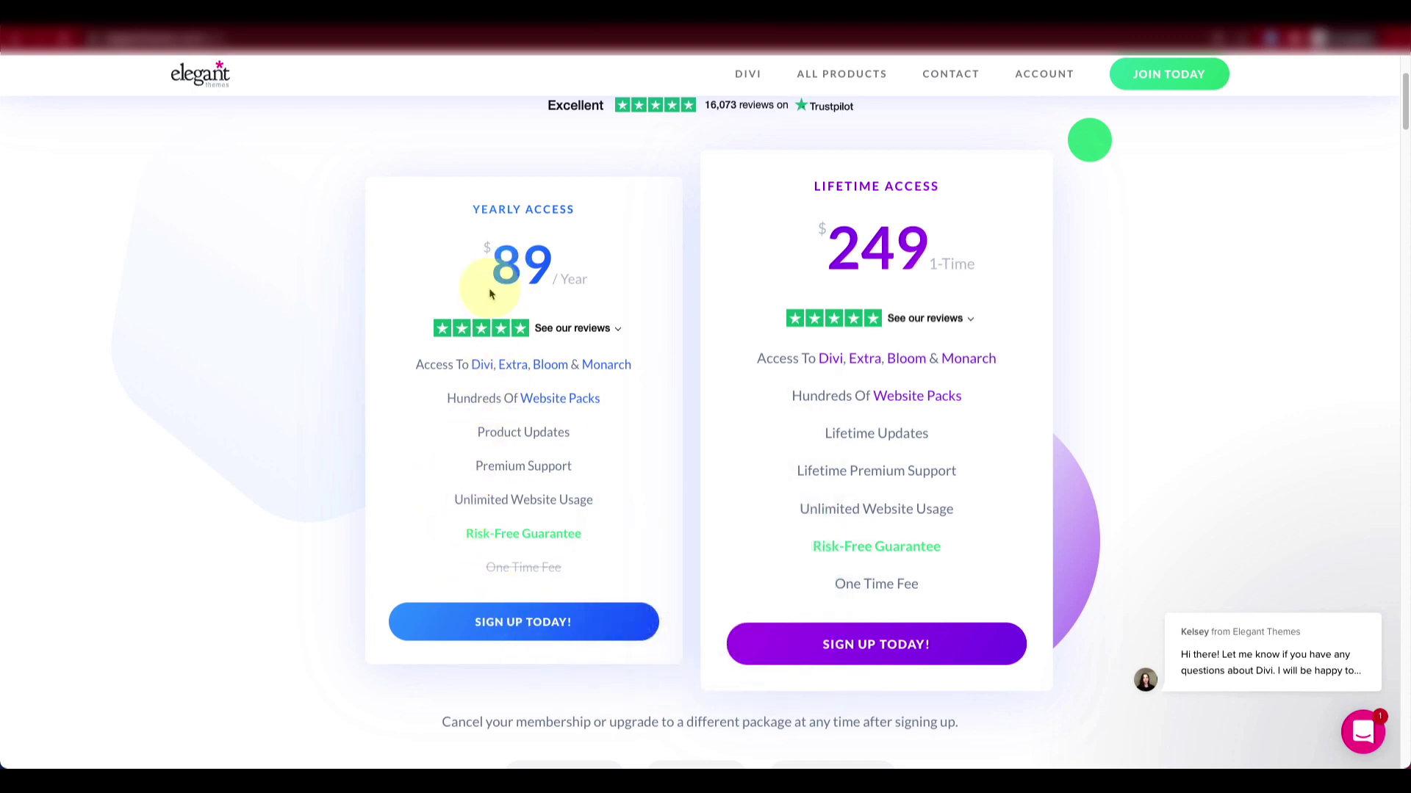
click(519, 624)
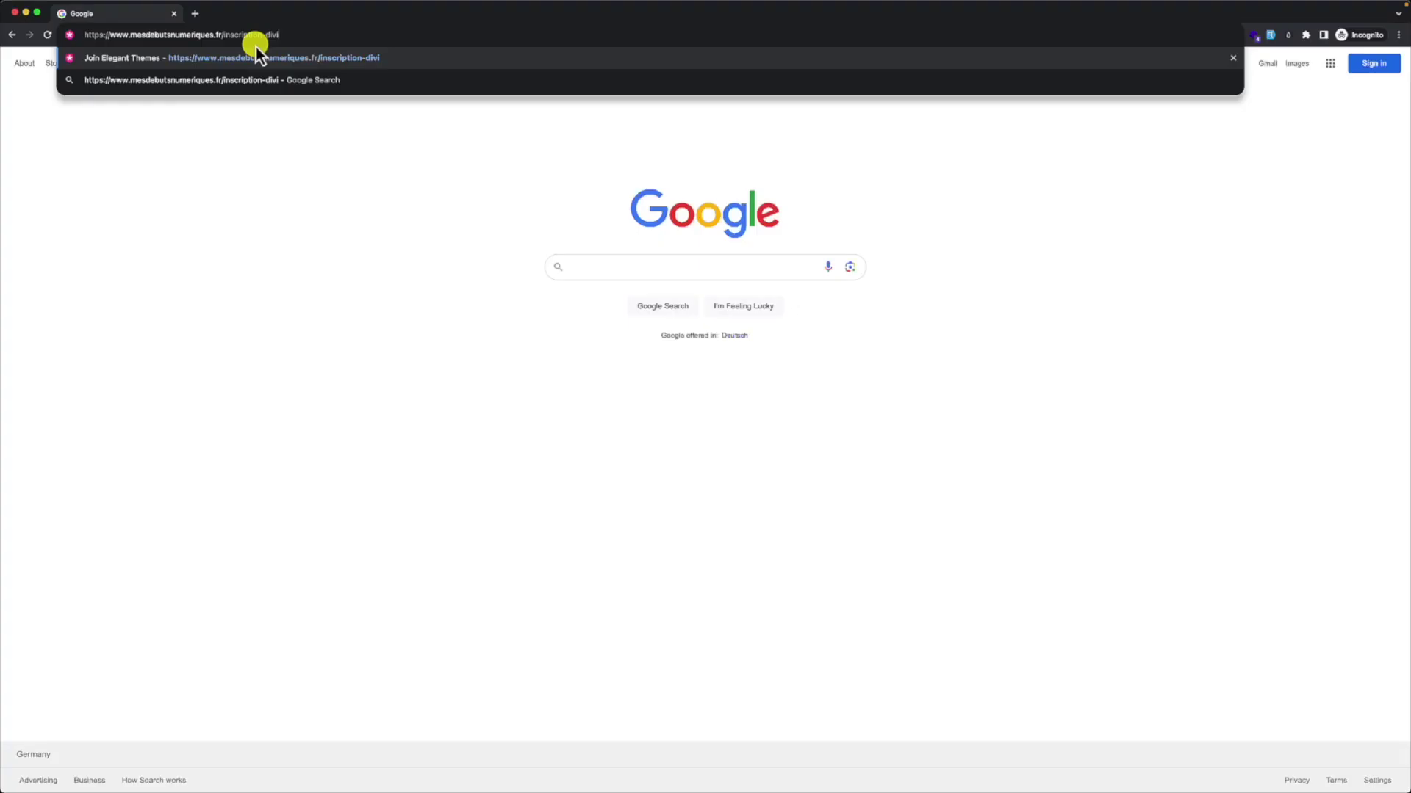
Step: Load the Join Elegant Themes inscription-divi suggestion to reach the discounted pricing page
key(Return)
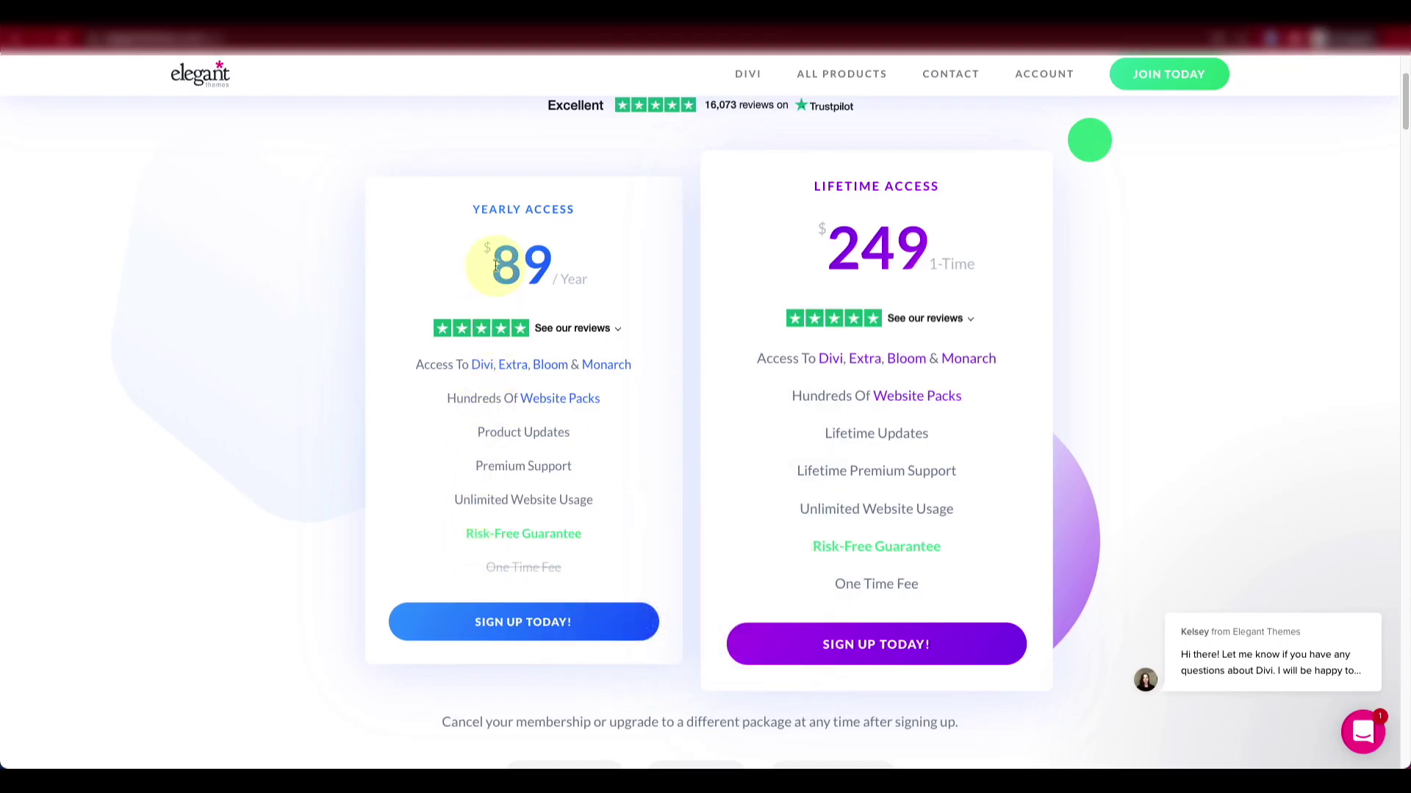
Step: Open the yearly membership registration form and dismiss the risk-free sign-up popup
click(518, 623)
click(822, 199)
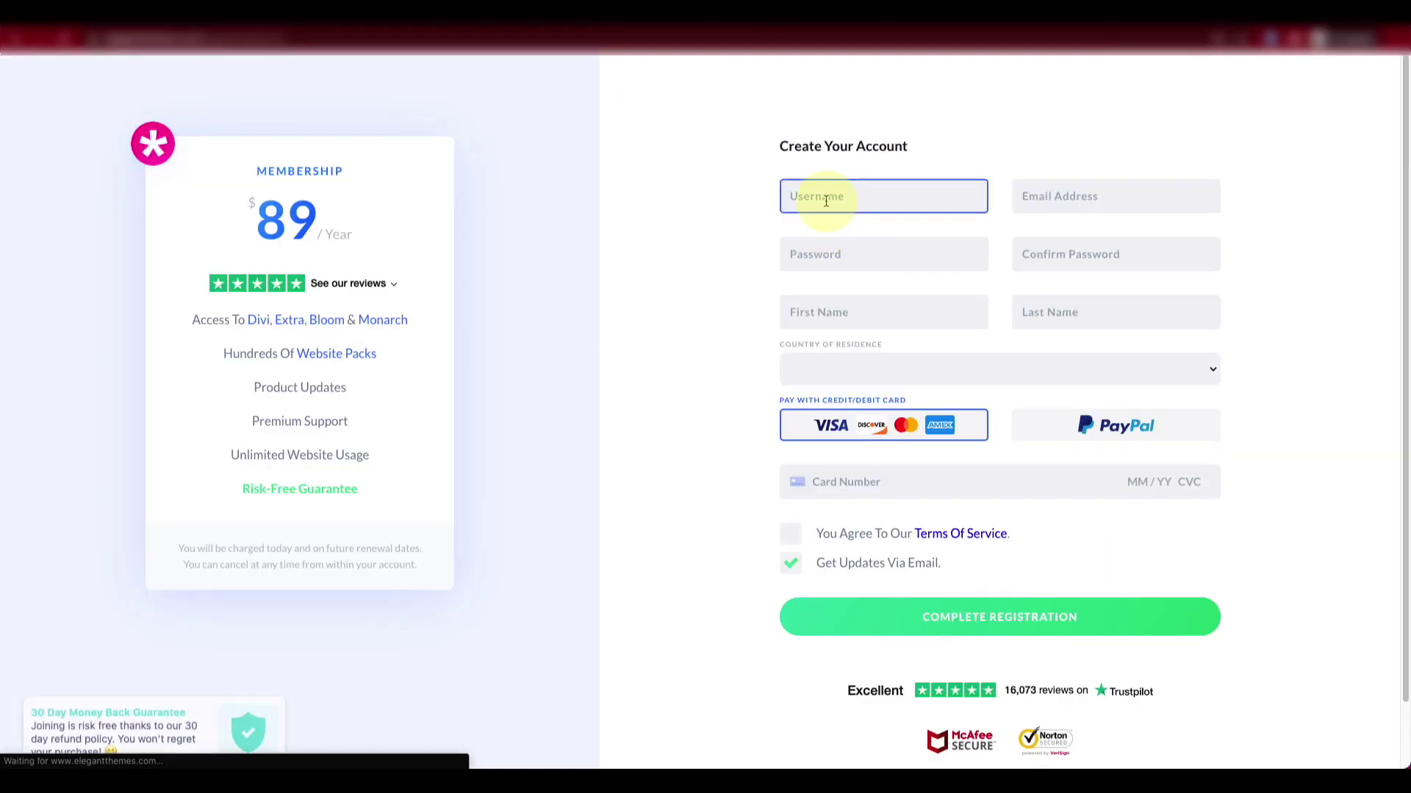
click(828, 199)
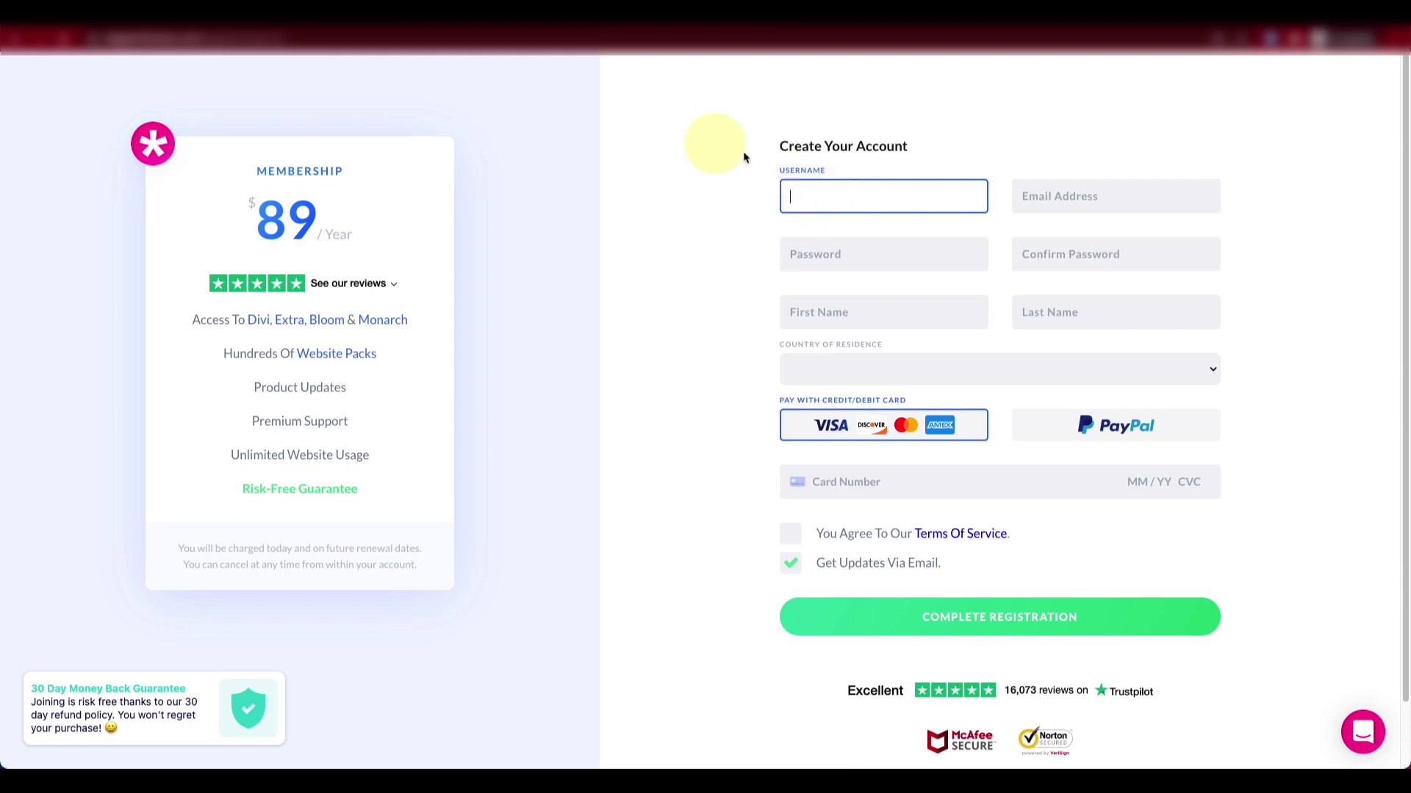
mouse_move(189, 47)
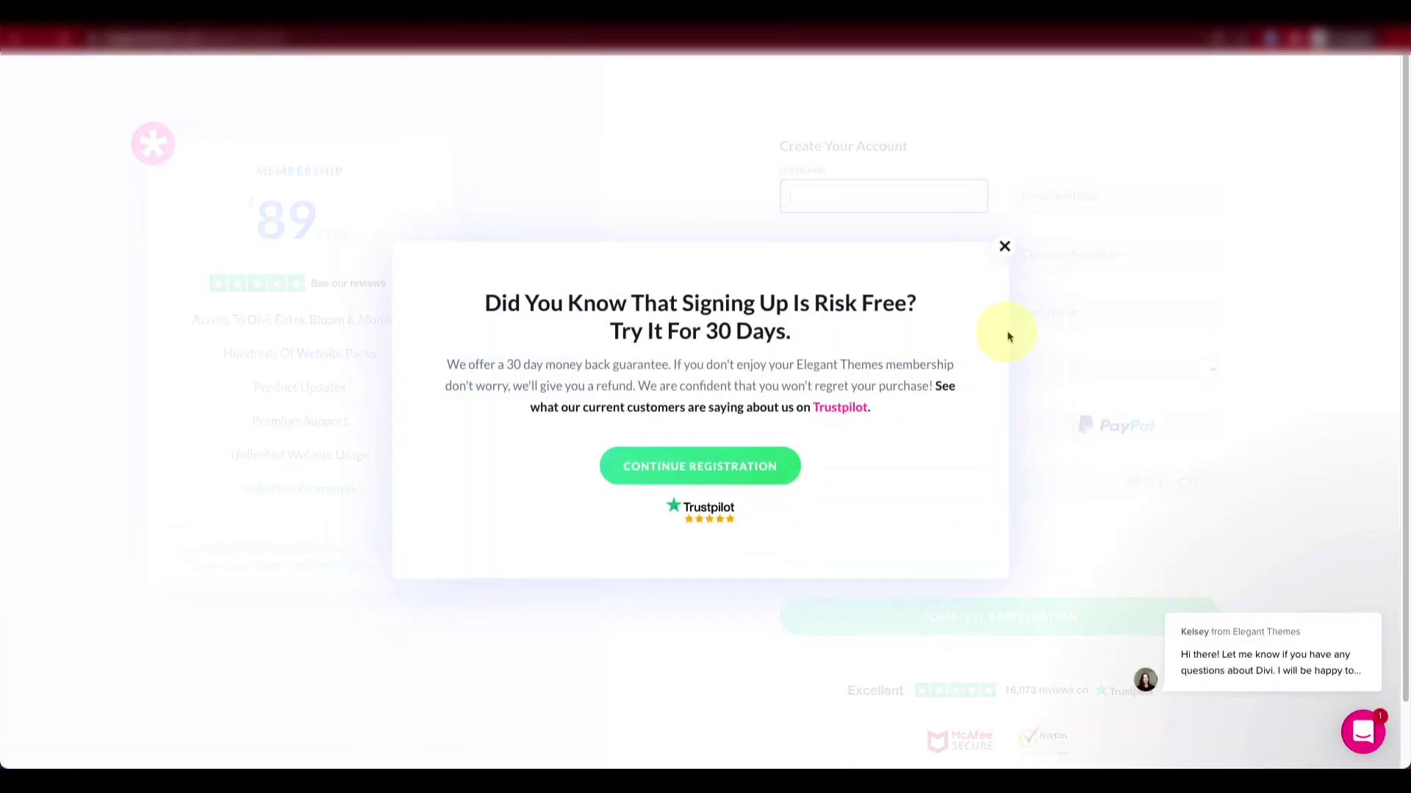
click(1004, 246)
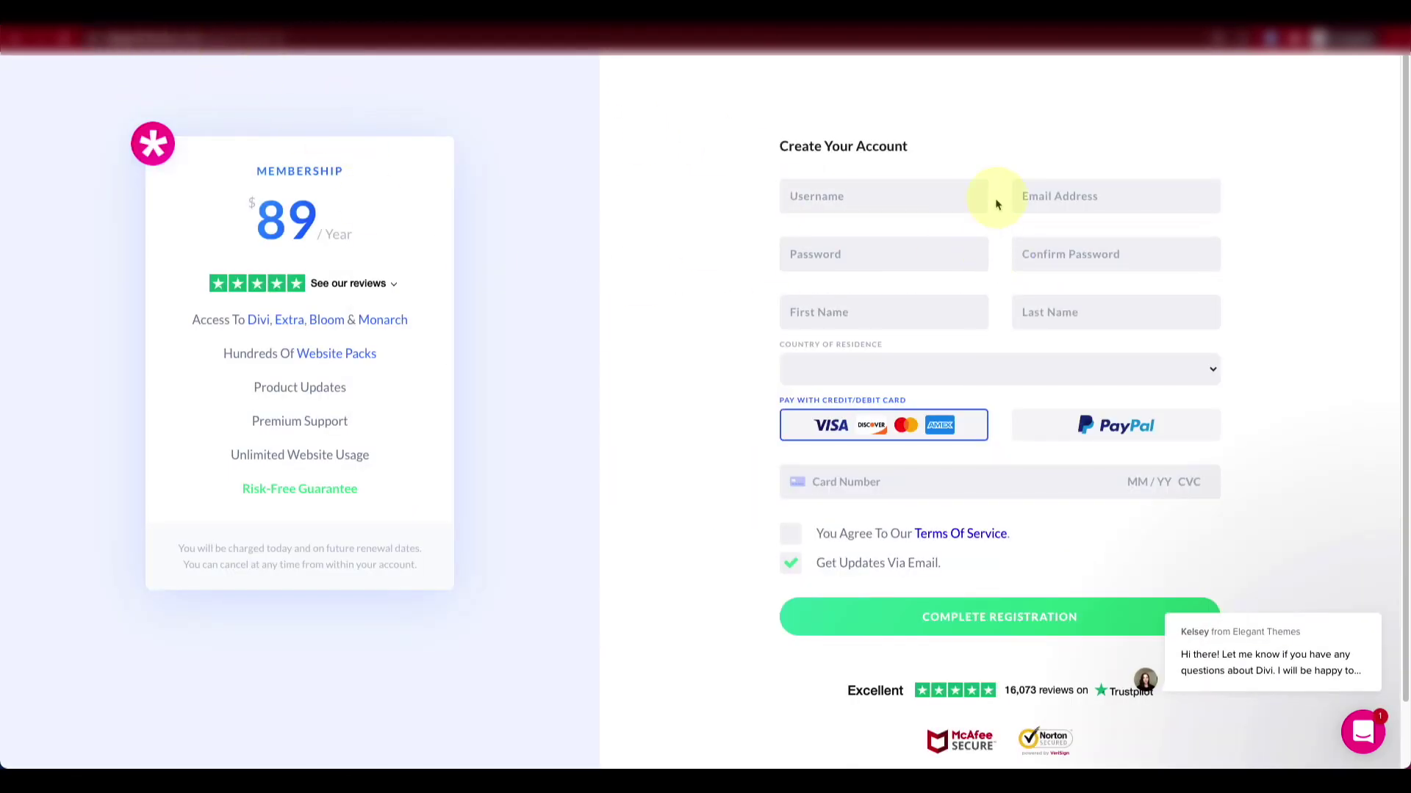
Step: Step through the registration fields from Email Address to Card Number without filling them
click(1037, 195)
click(894, 258)
click(913, 305)
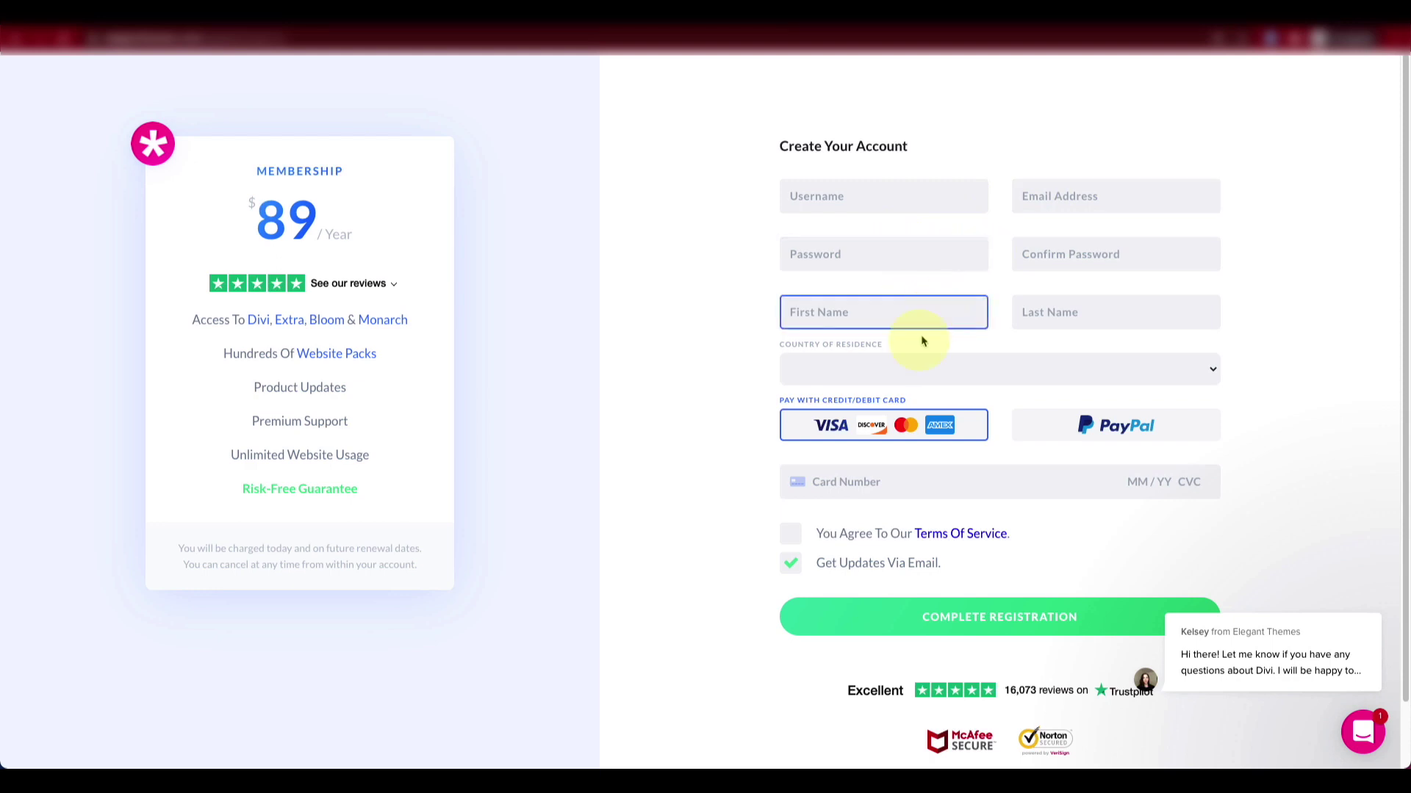
click(909, 363)
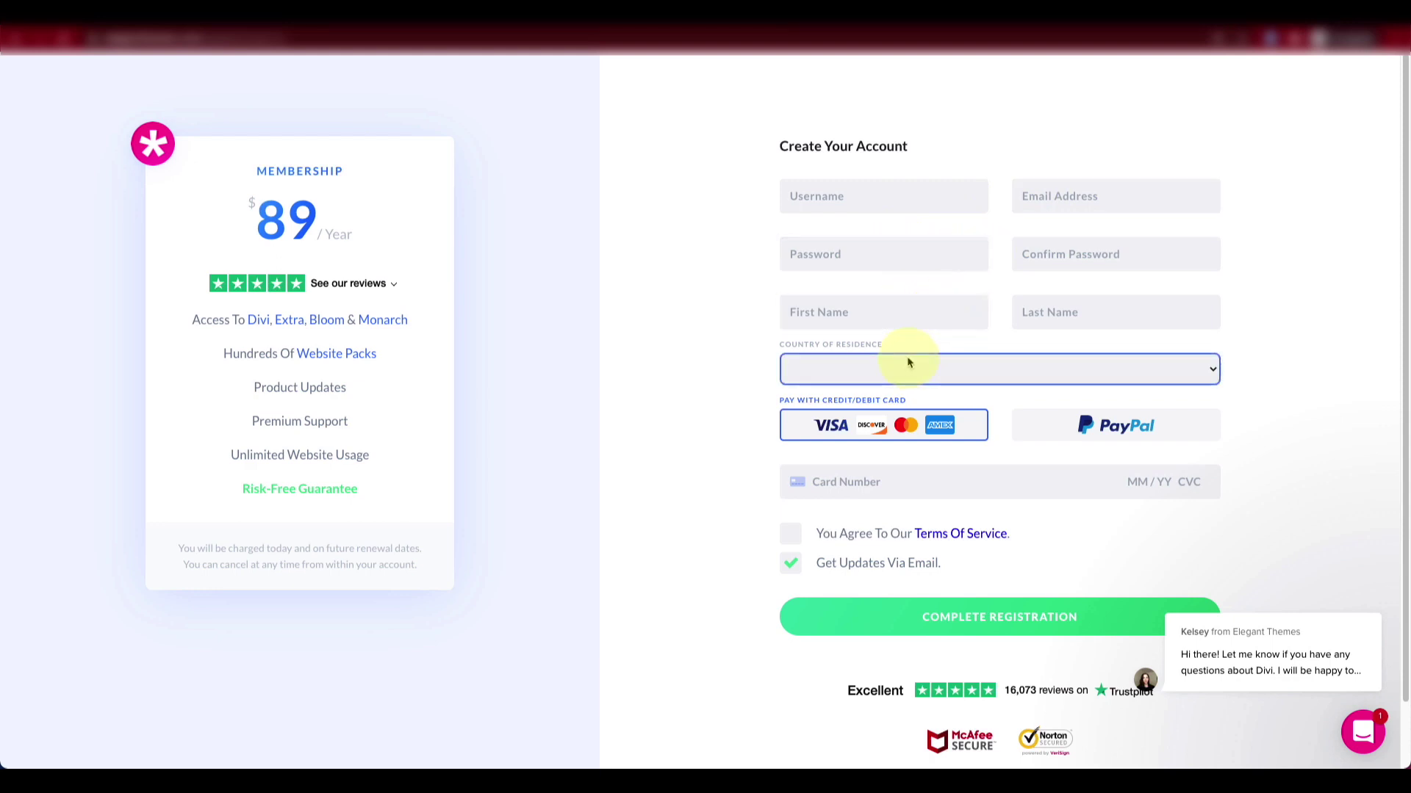
click(938, 479)
scroll(938, 479, down, 1)
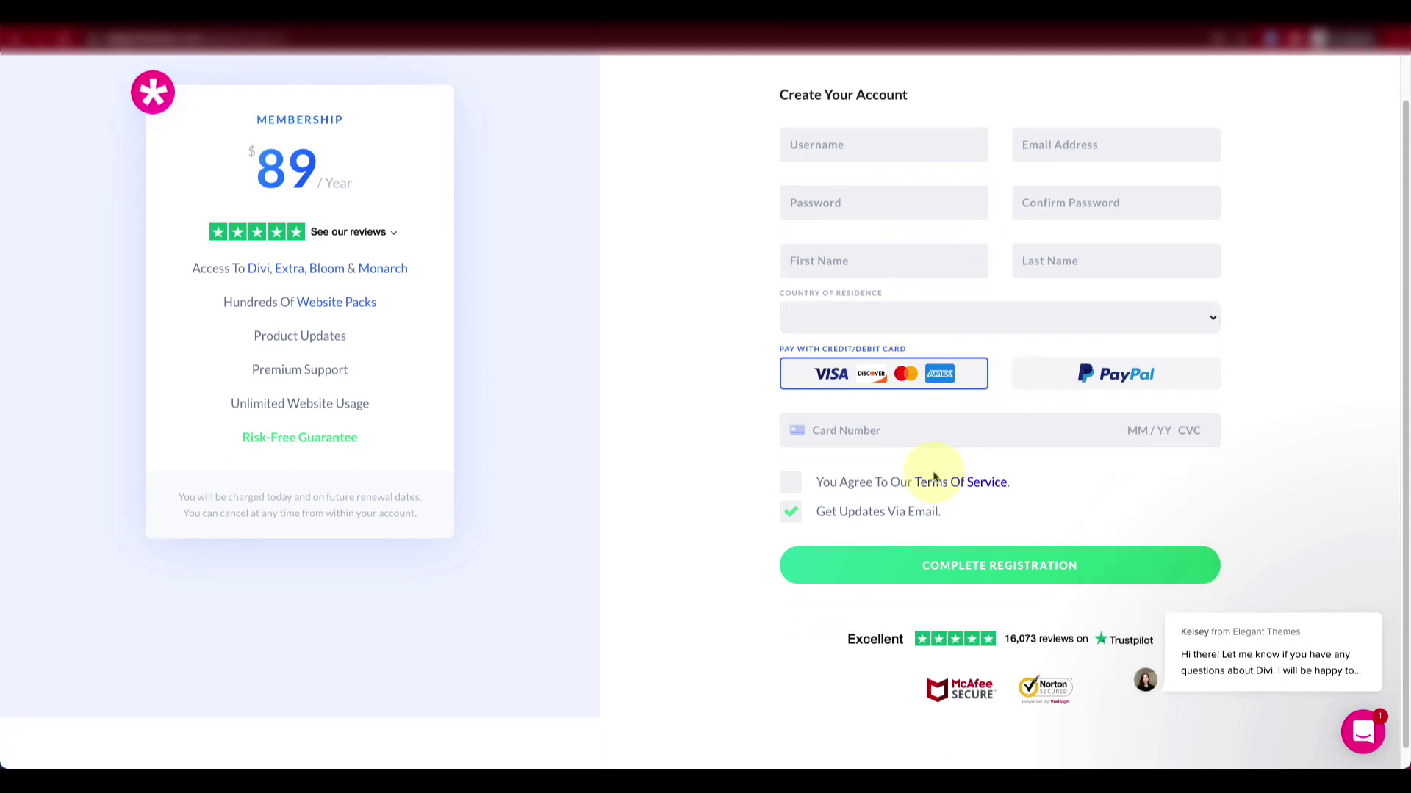
scroll(933, 478, up, 1)
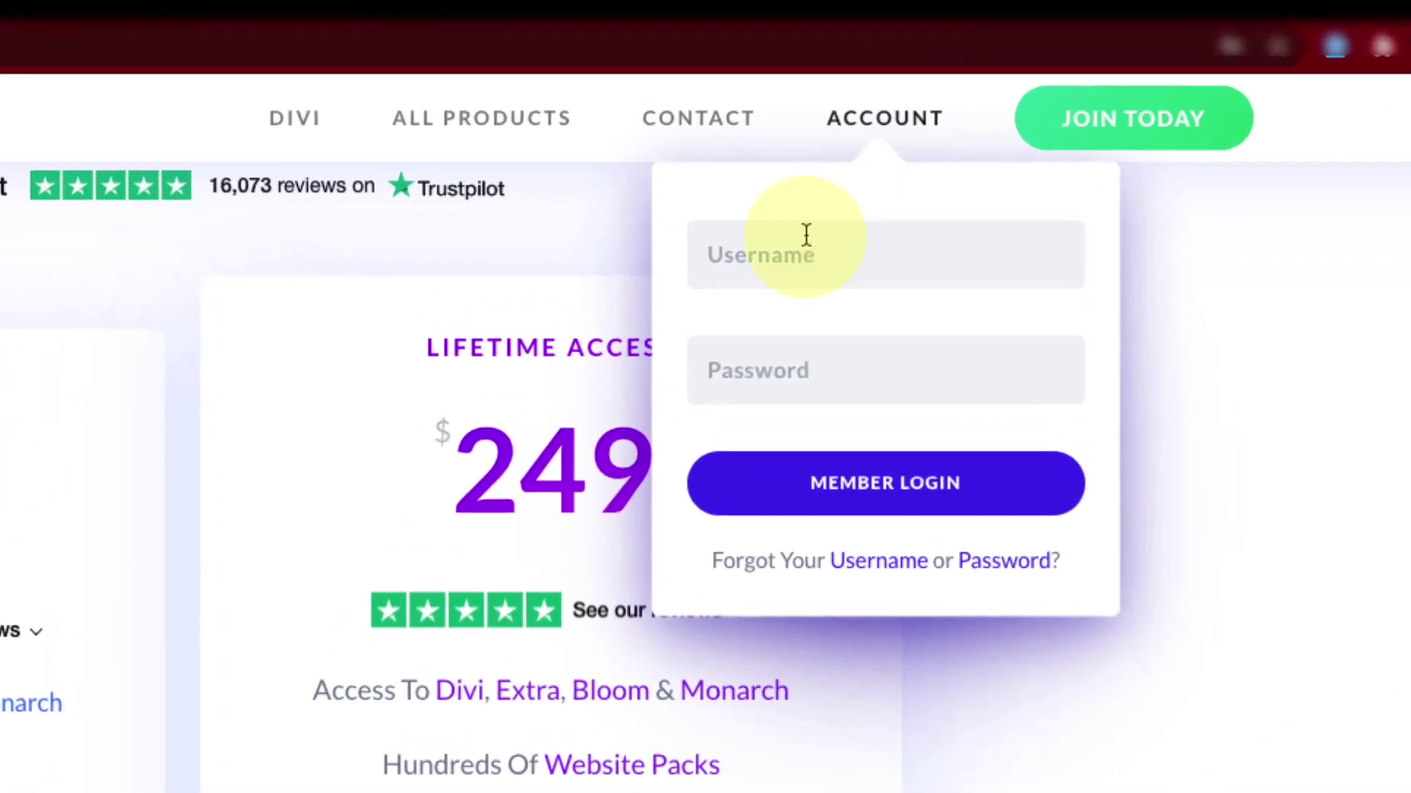
Step: Log into the Elegant Themes member account with the account username and password
click(1002, 141)
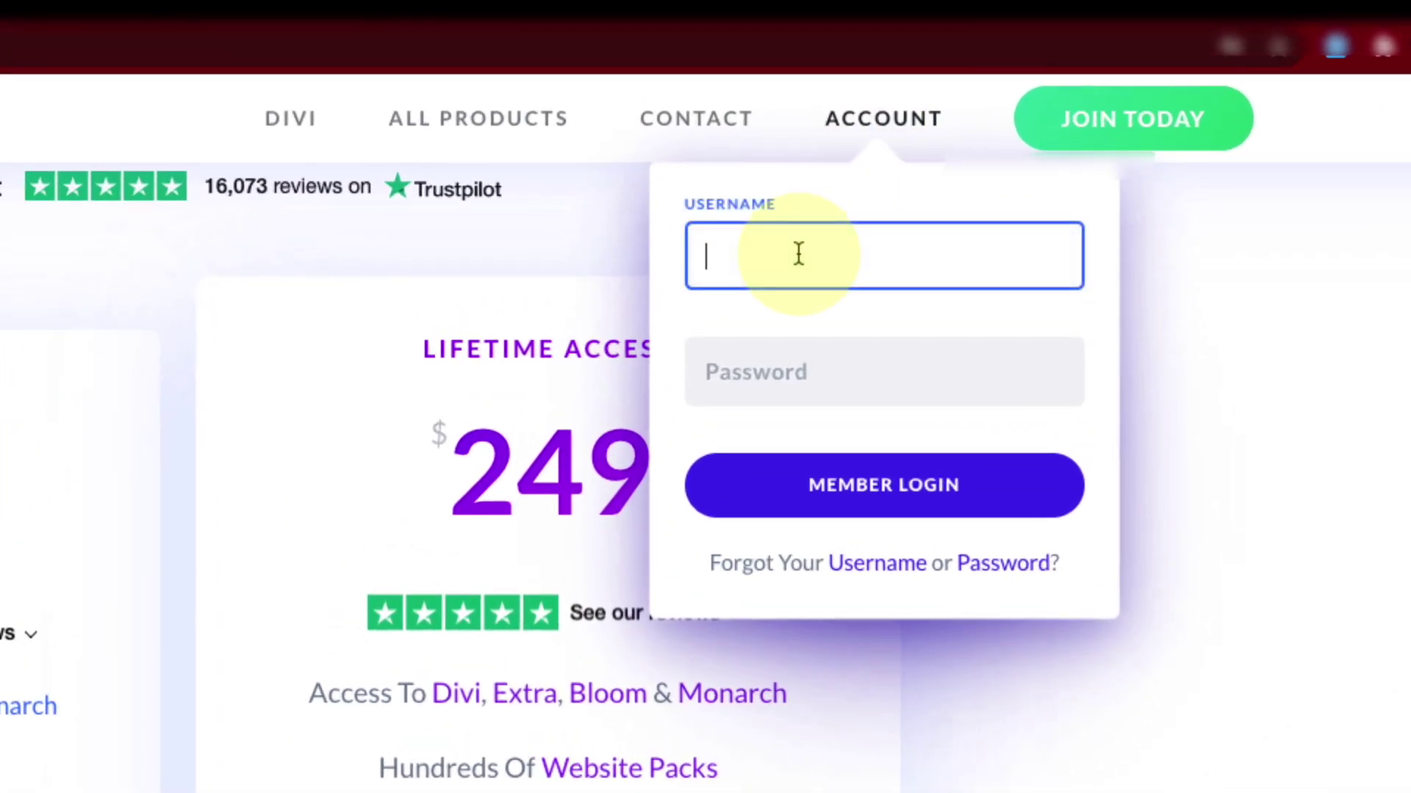
text(username)
key(Tab)
text(pas)
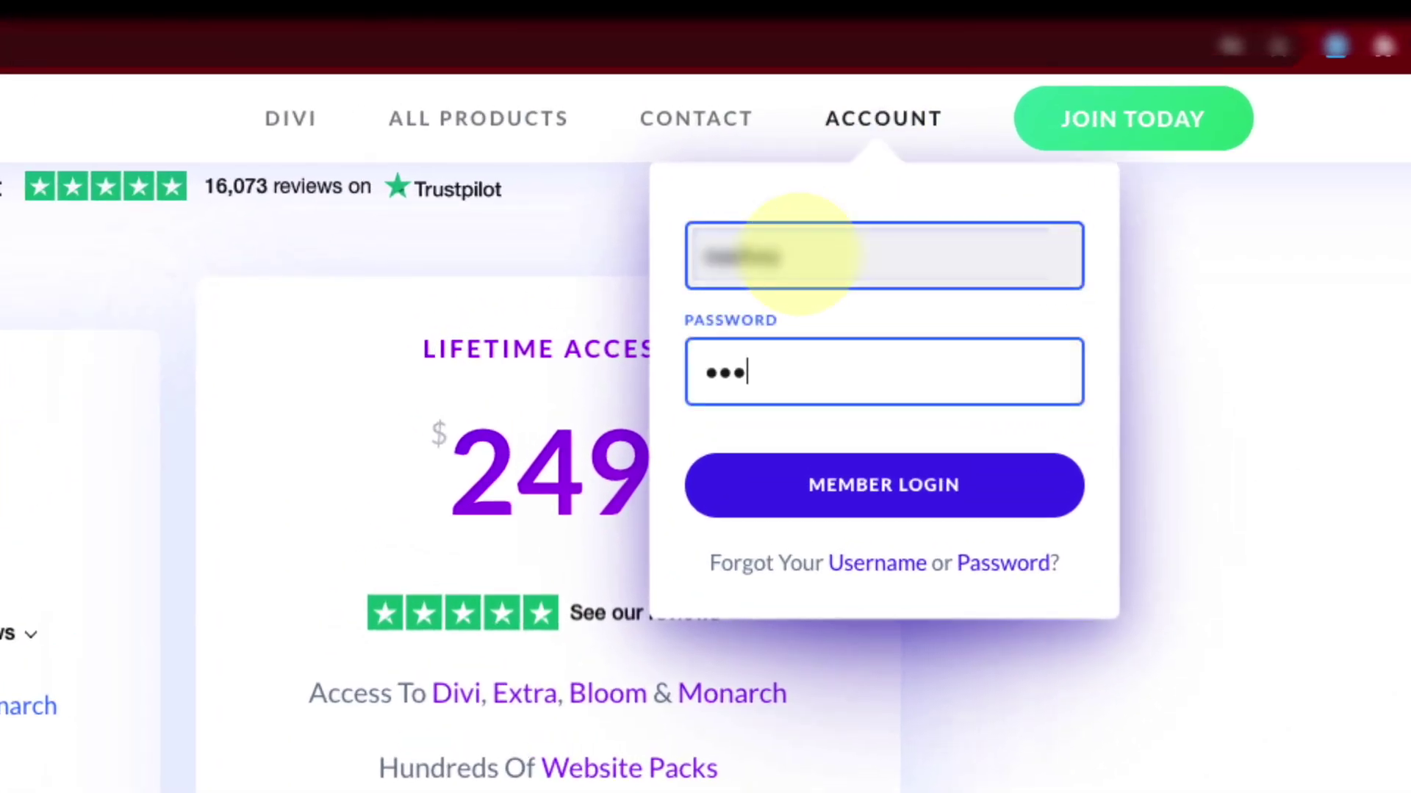
text(sword***)
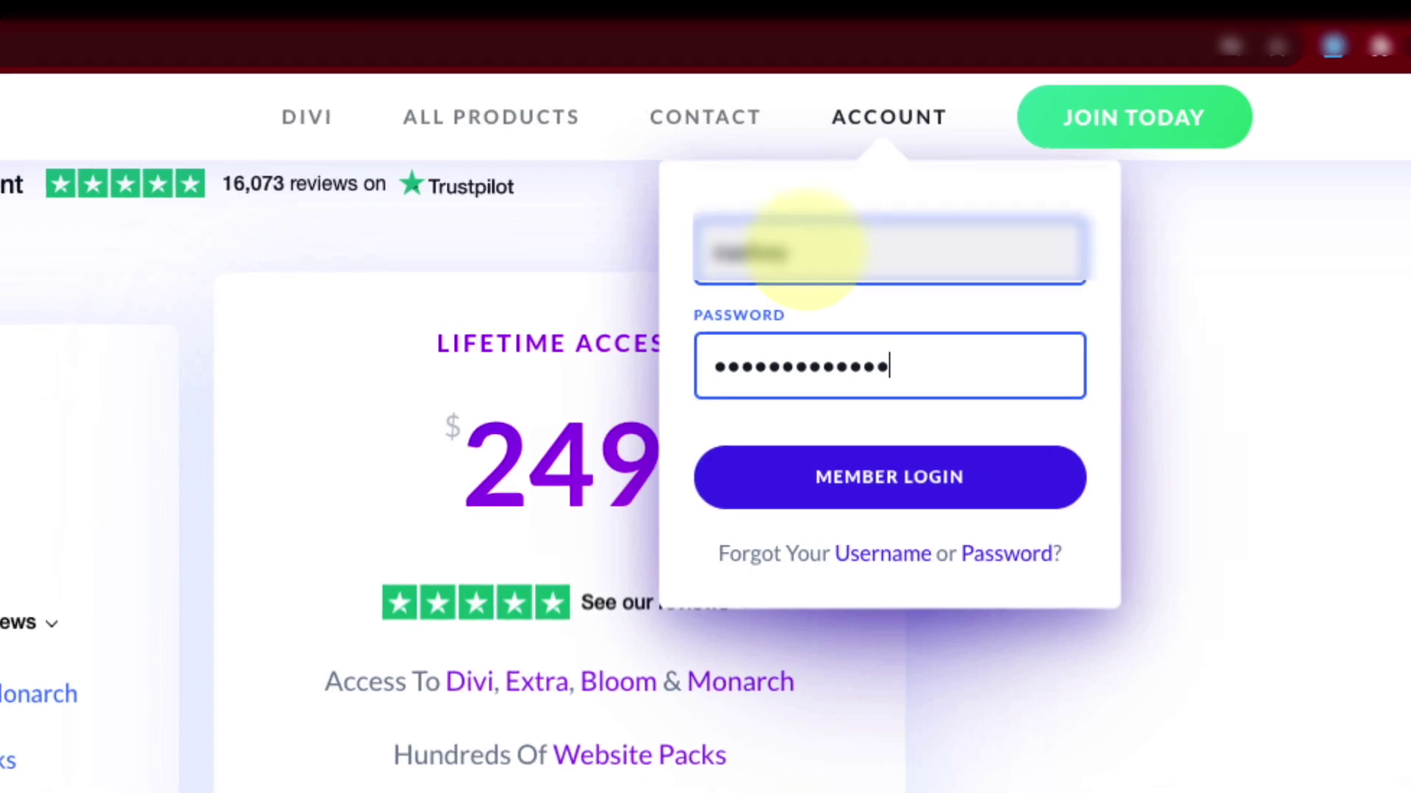
key(Return)
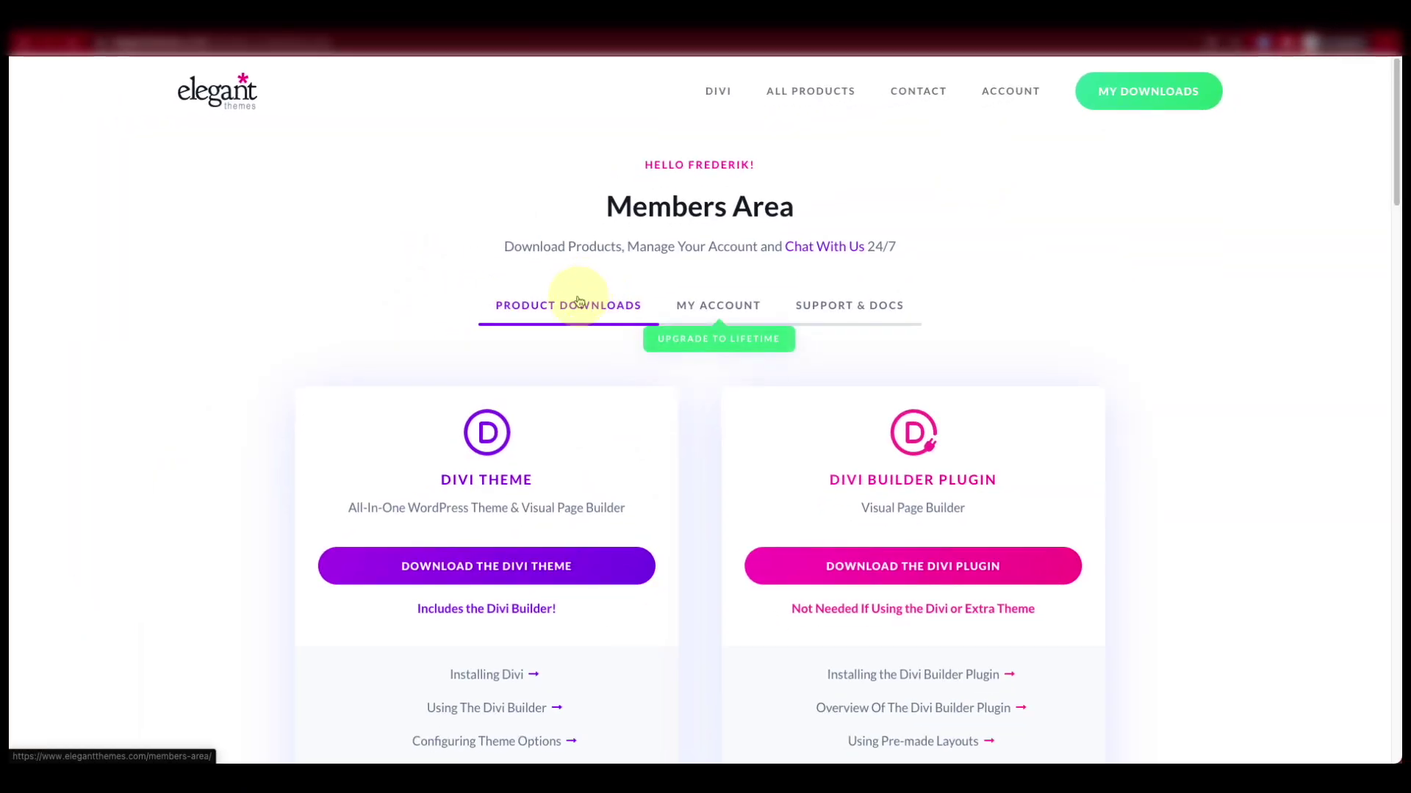
Step: Close the Divi UI Kit popup and download the Divi Theme, saving Divi.zip to Downloads
scroll(579, 301, down, 3)
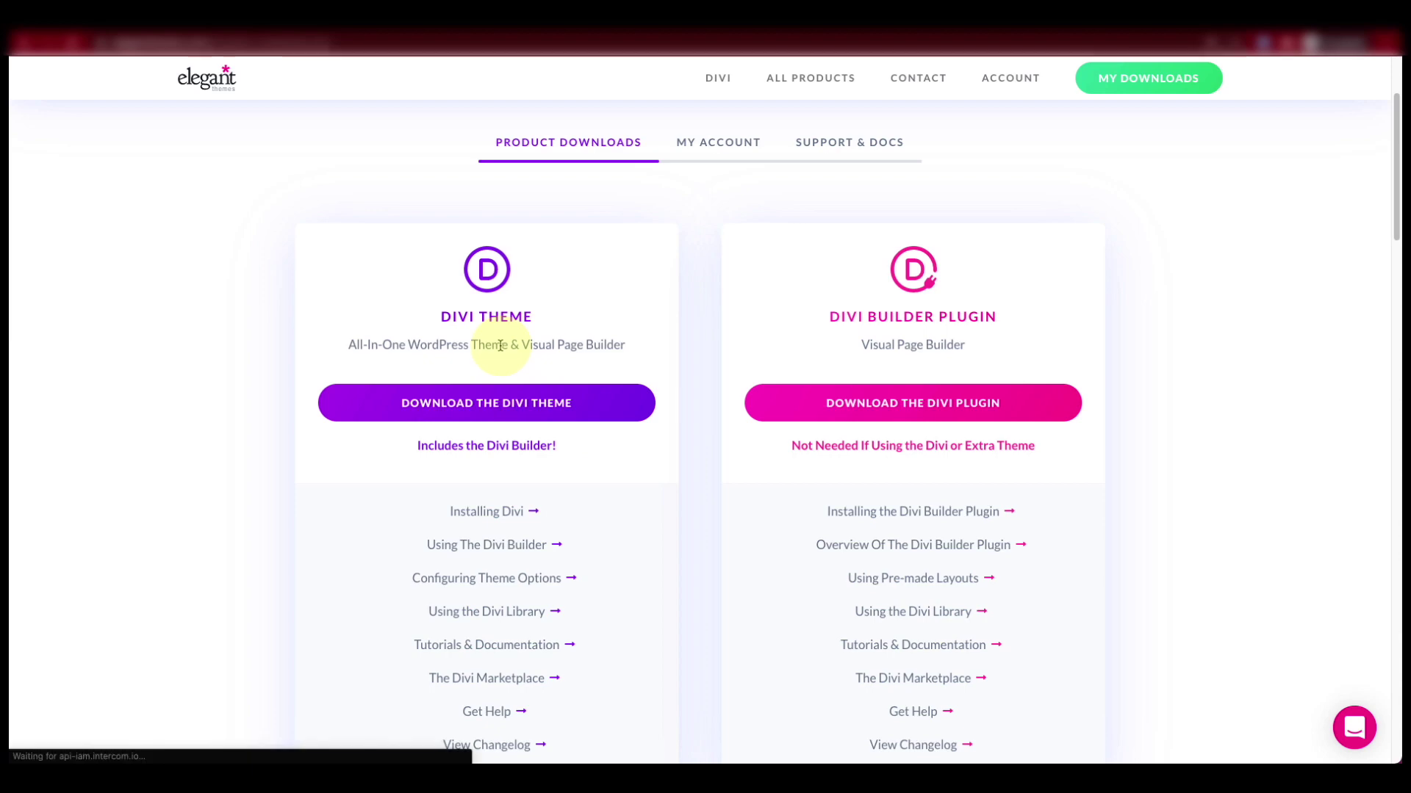
drag(829, 316, 988, 313)
click(999, 256)
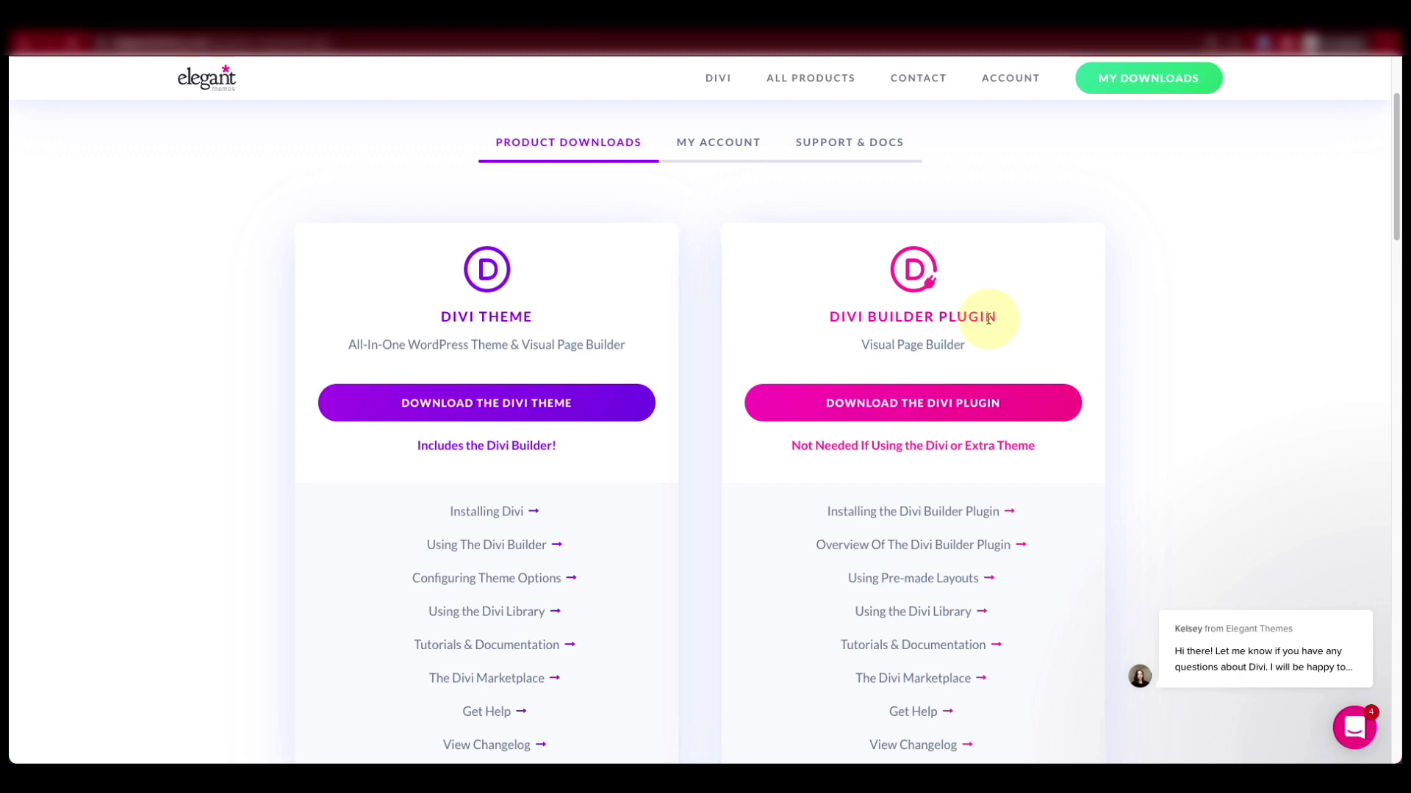
drag(440, 316, 523, 317)
click(475, 336)
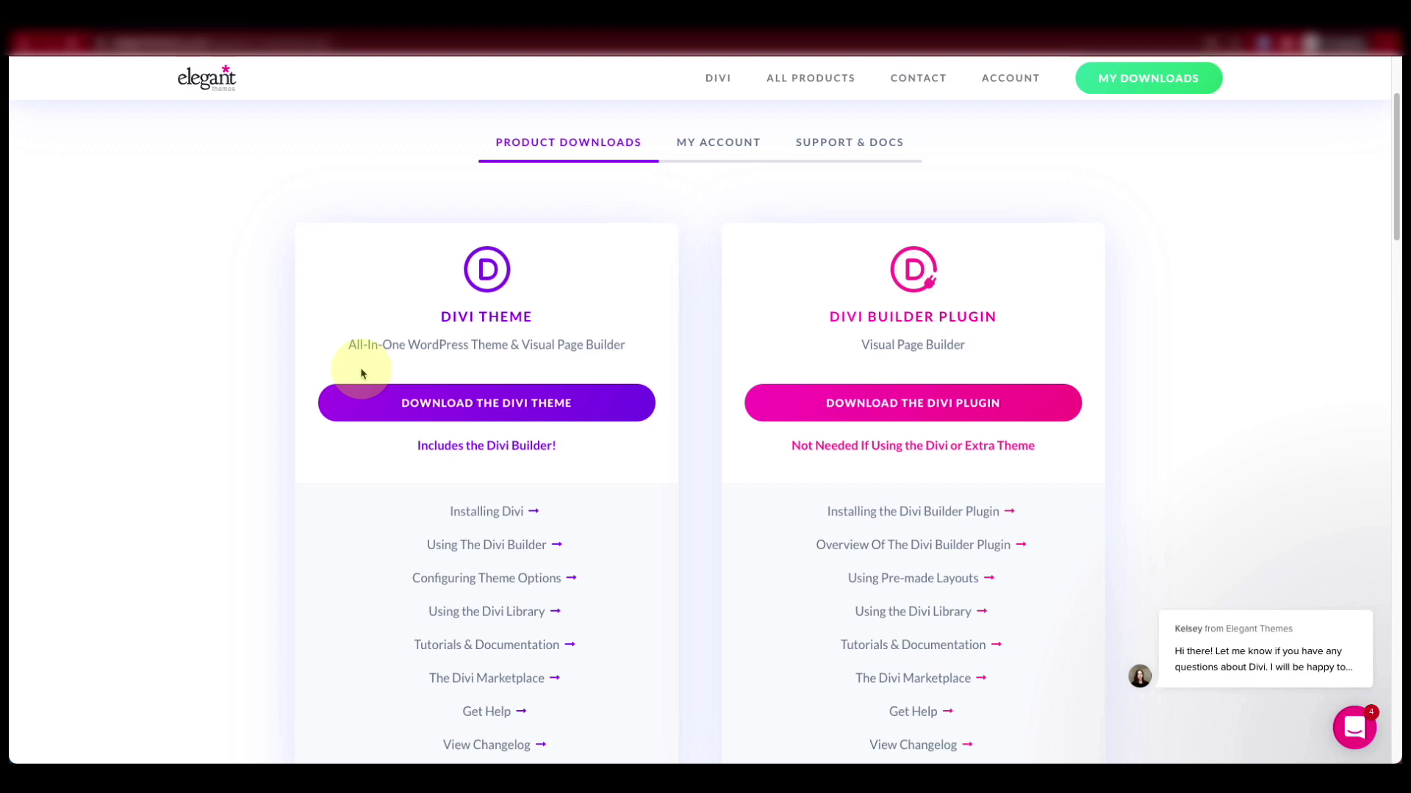
click(489, 410)
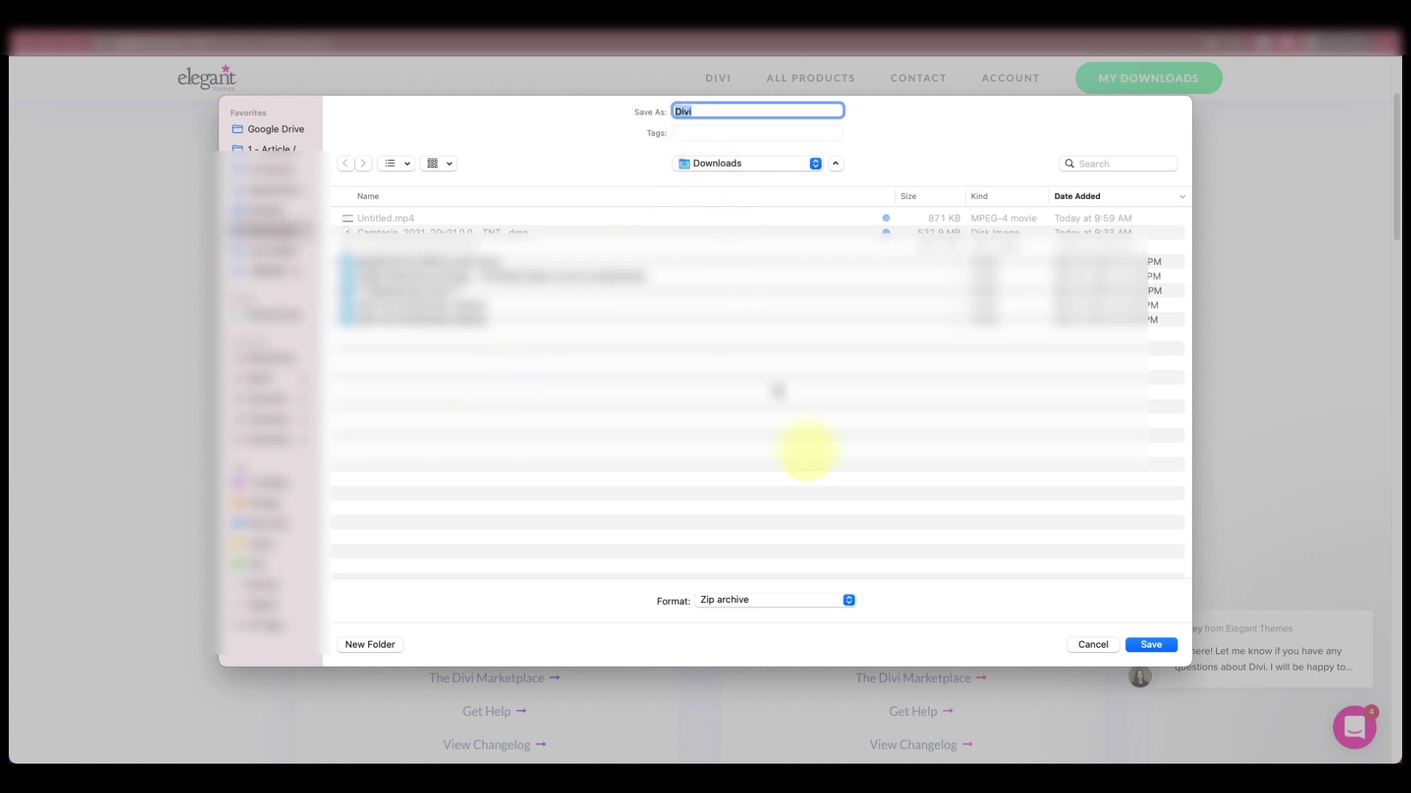
click(1140, 646)
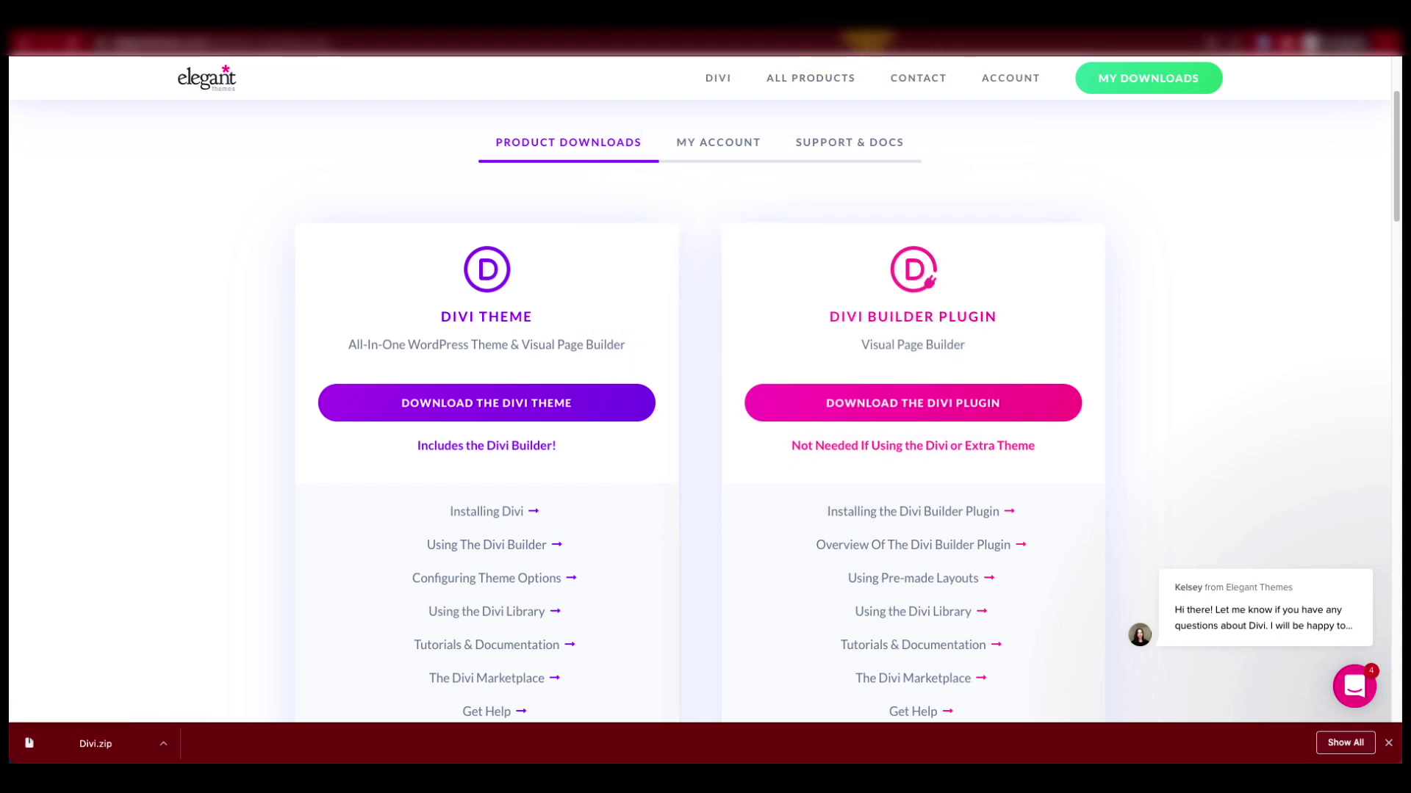
click(866, 38)
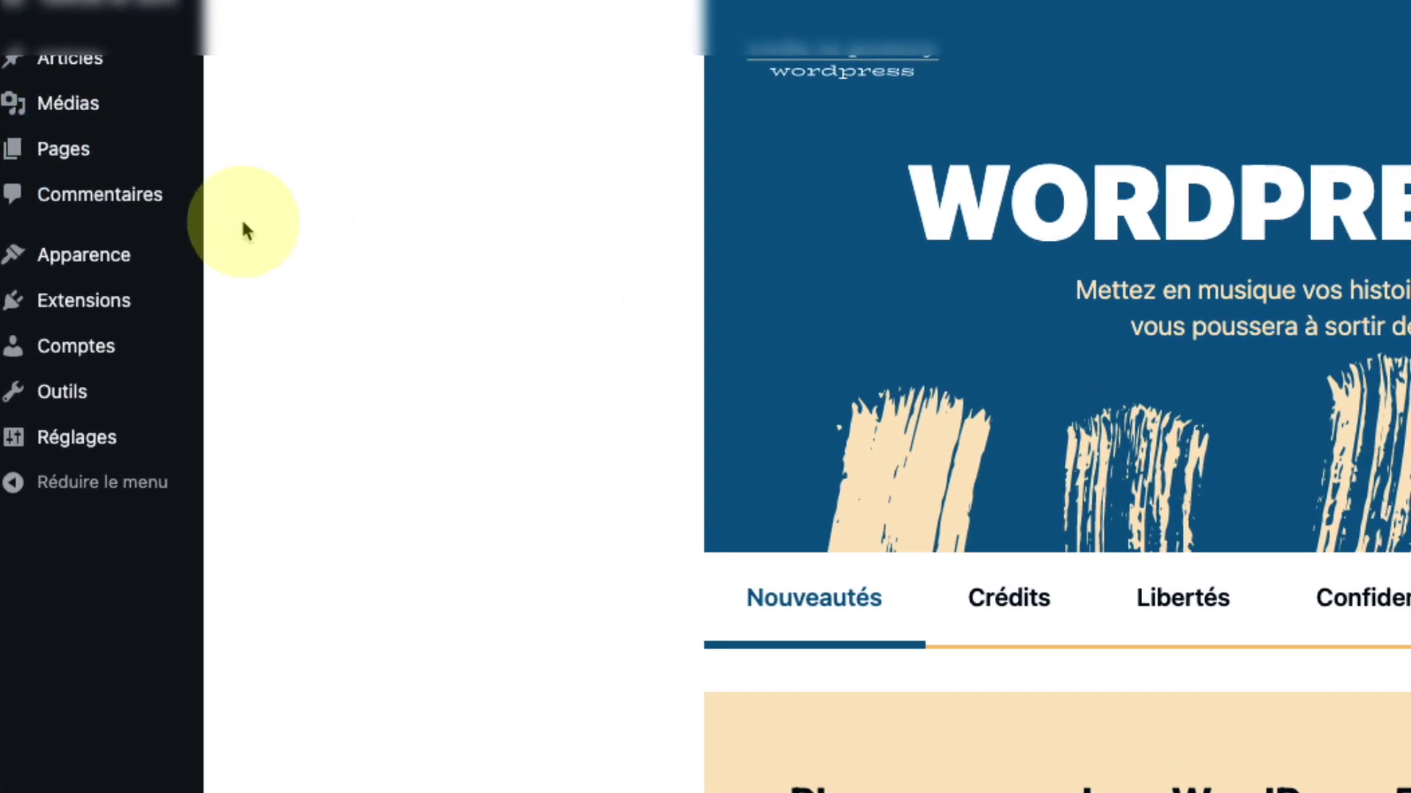
Step: Upload Divi.zip from Downloads via Apparence > Thèmes > Ajouter > Téléverser un thème
mouse_move(89, 247)
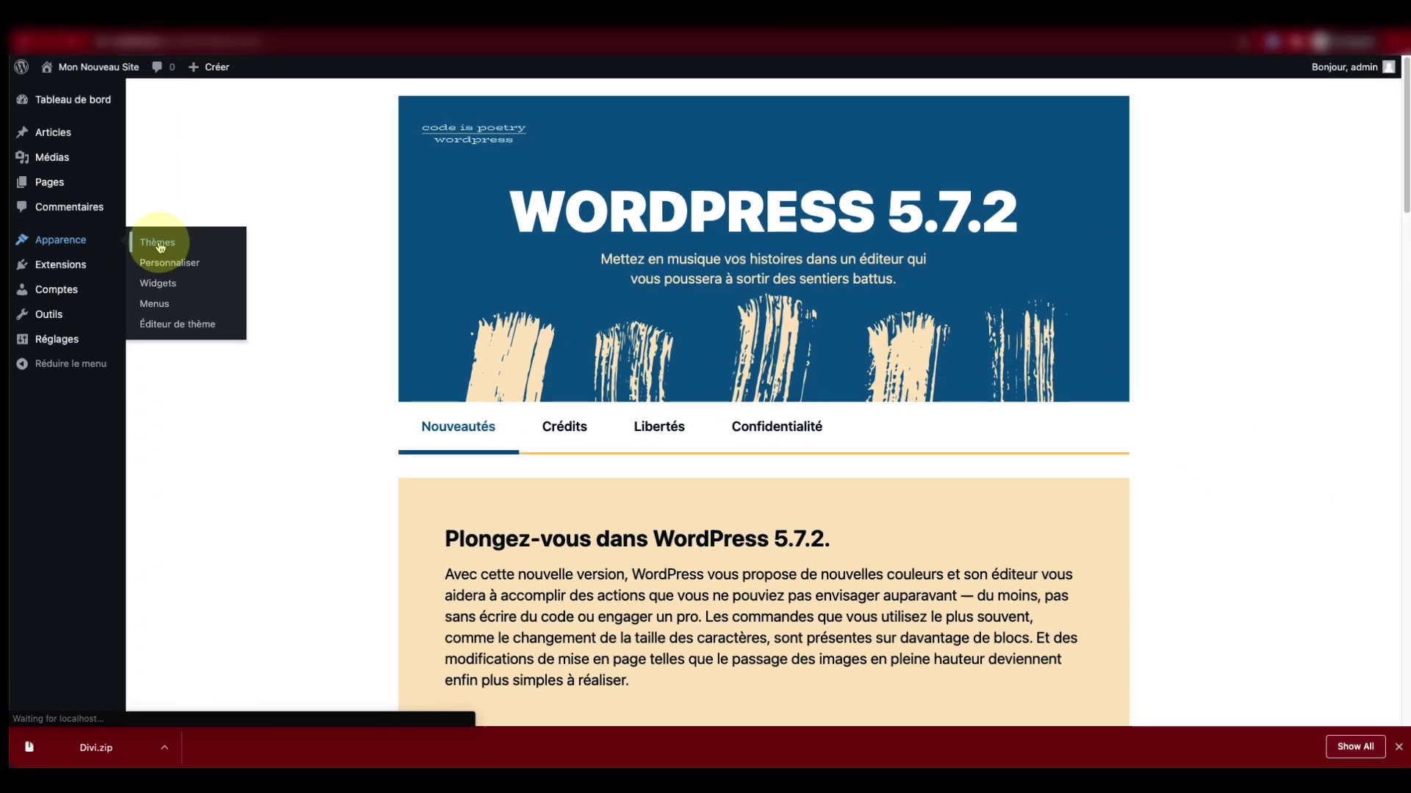
click(264, 266)
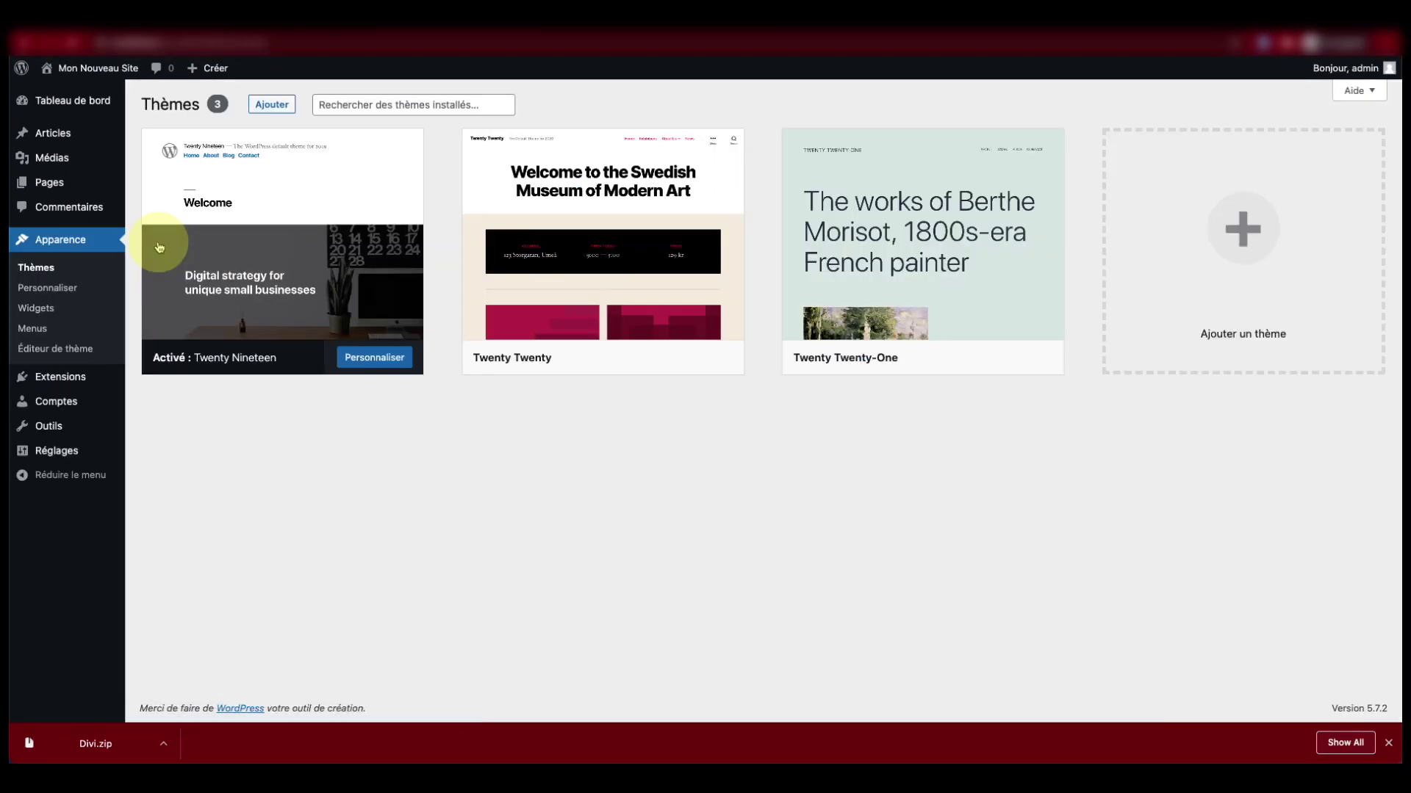
click(270, 106)
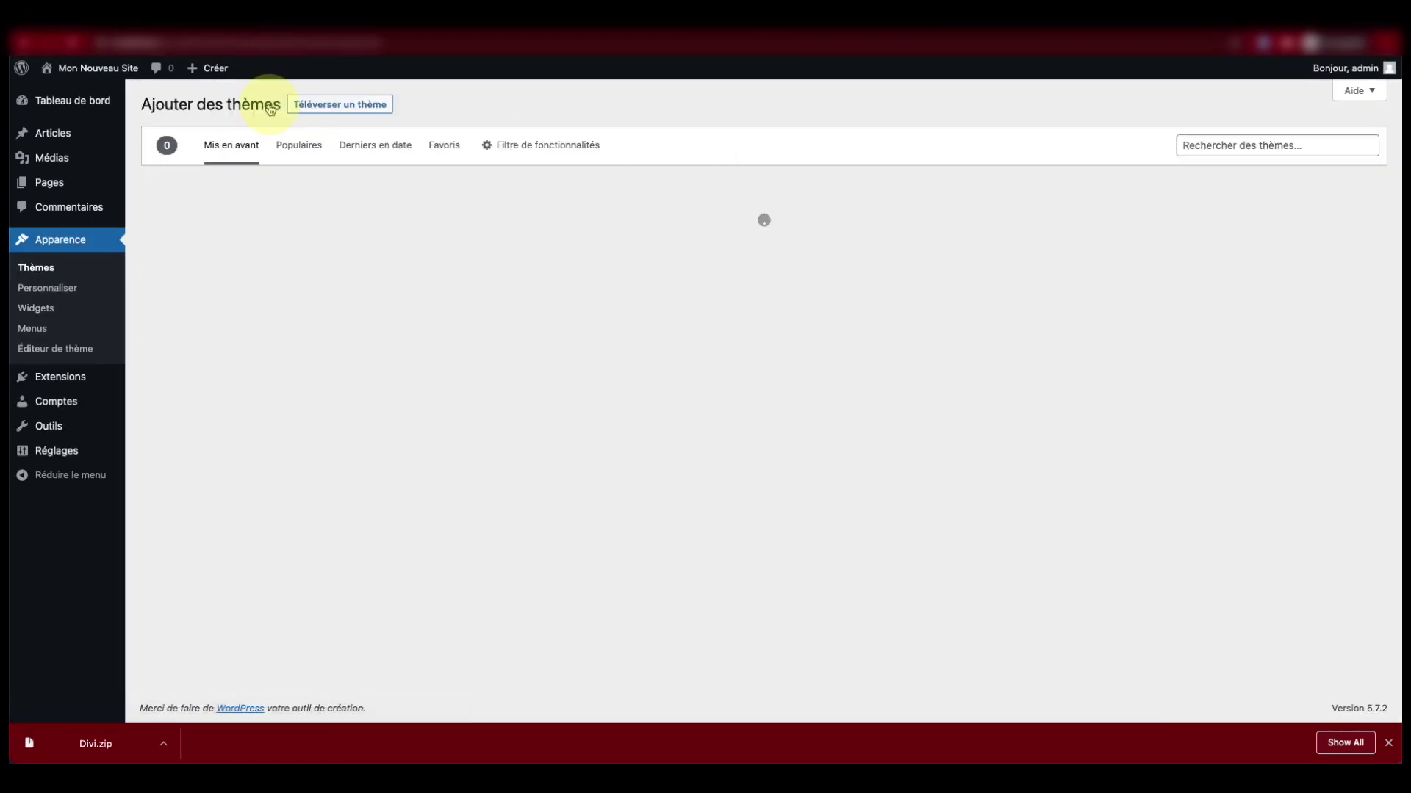
click(318, 107)
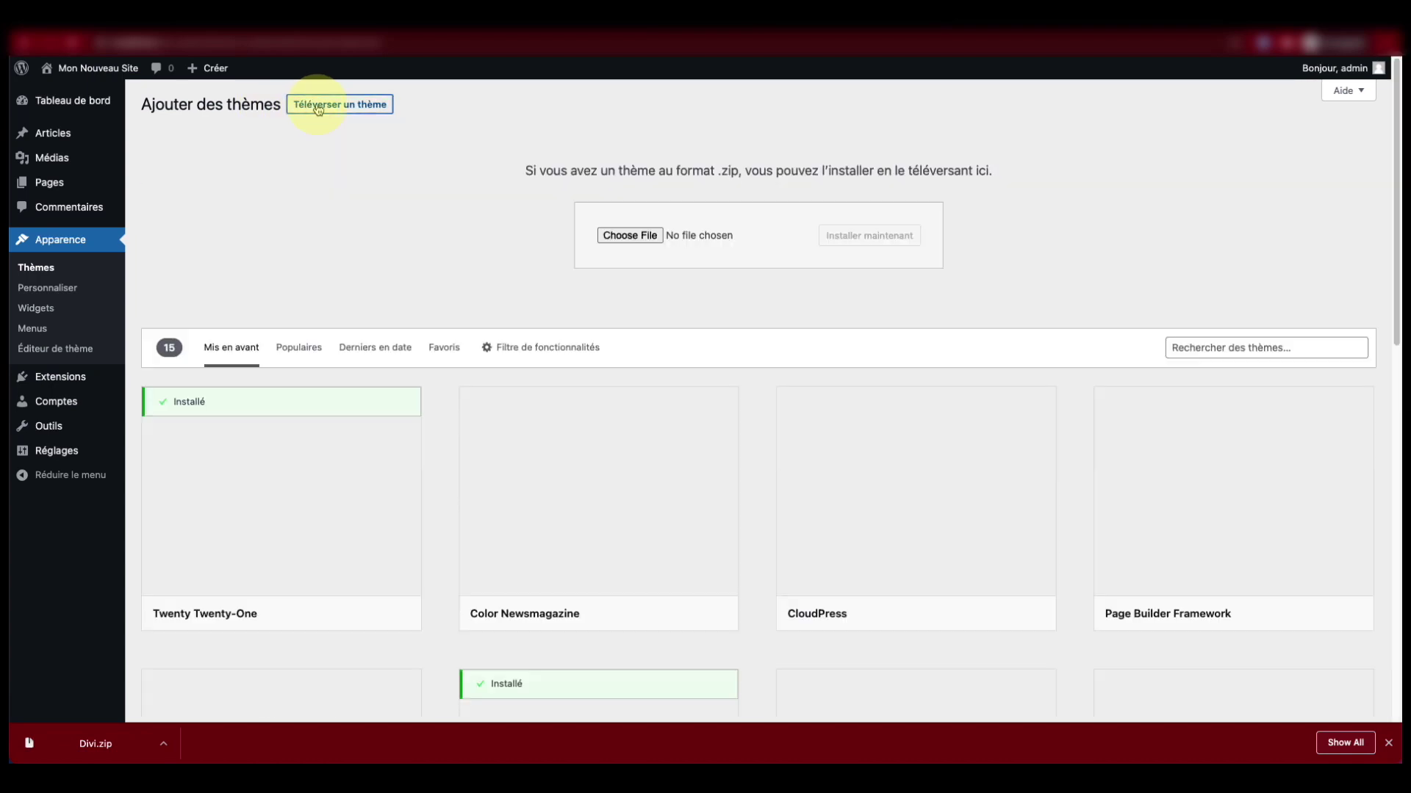
click(634, 241)
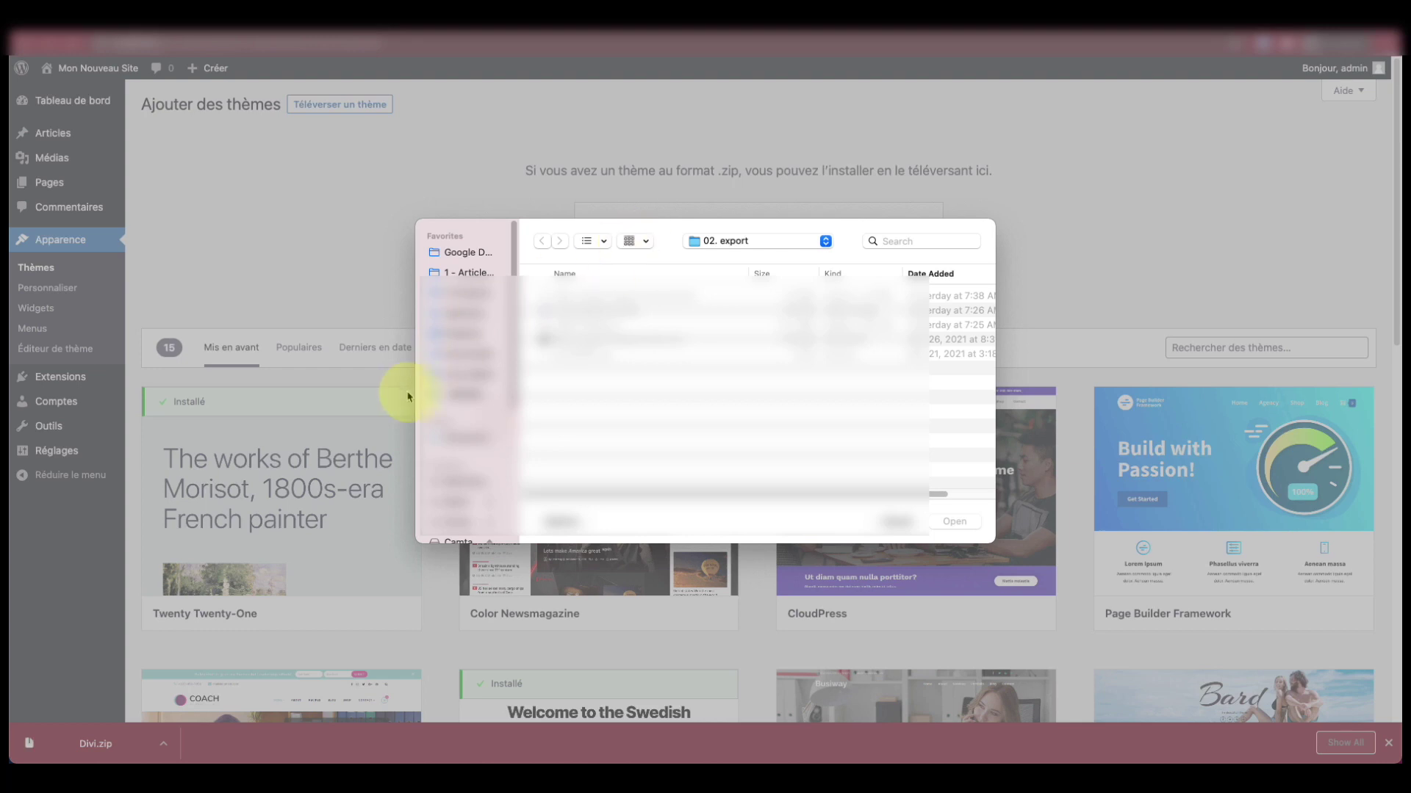
click(464, 353)
click(569, 296)
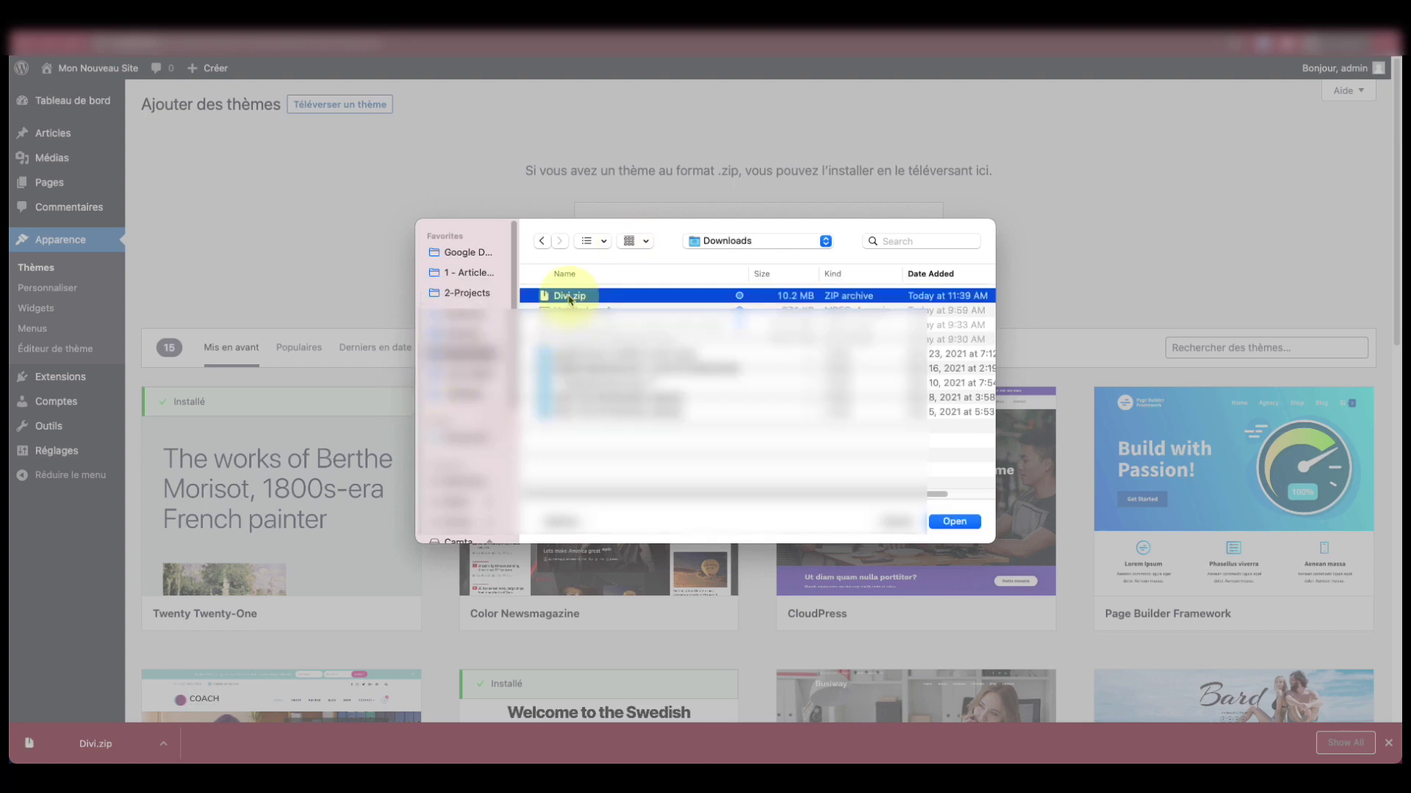
click(951, 521)
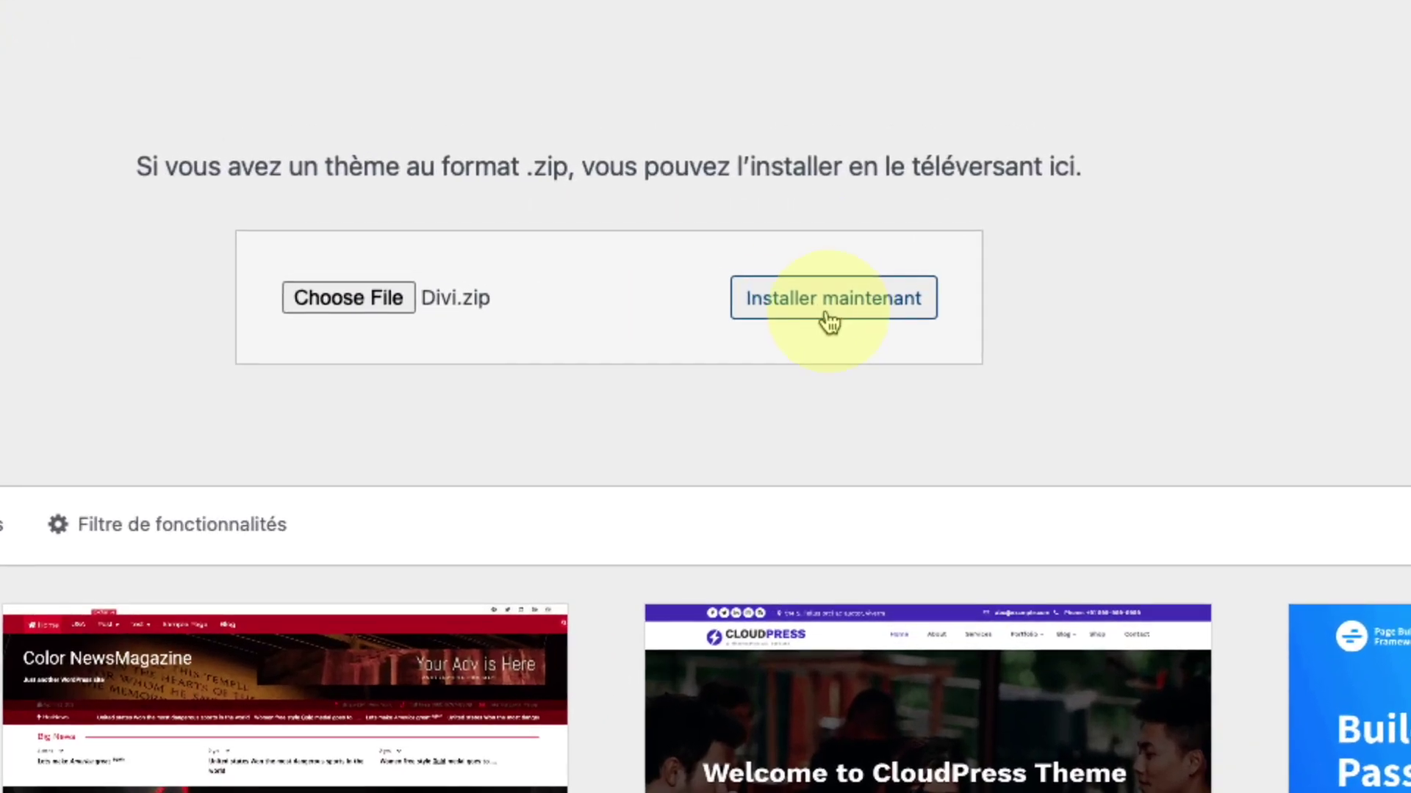
Step: Install the uploaded Divi theme and activate it
click(827, 321)
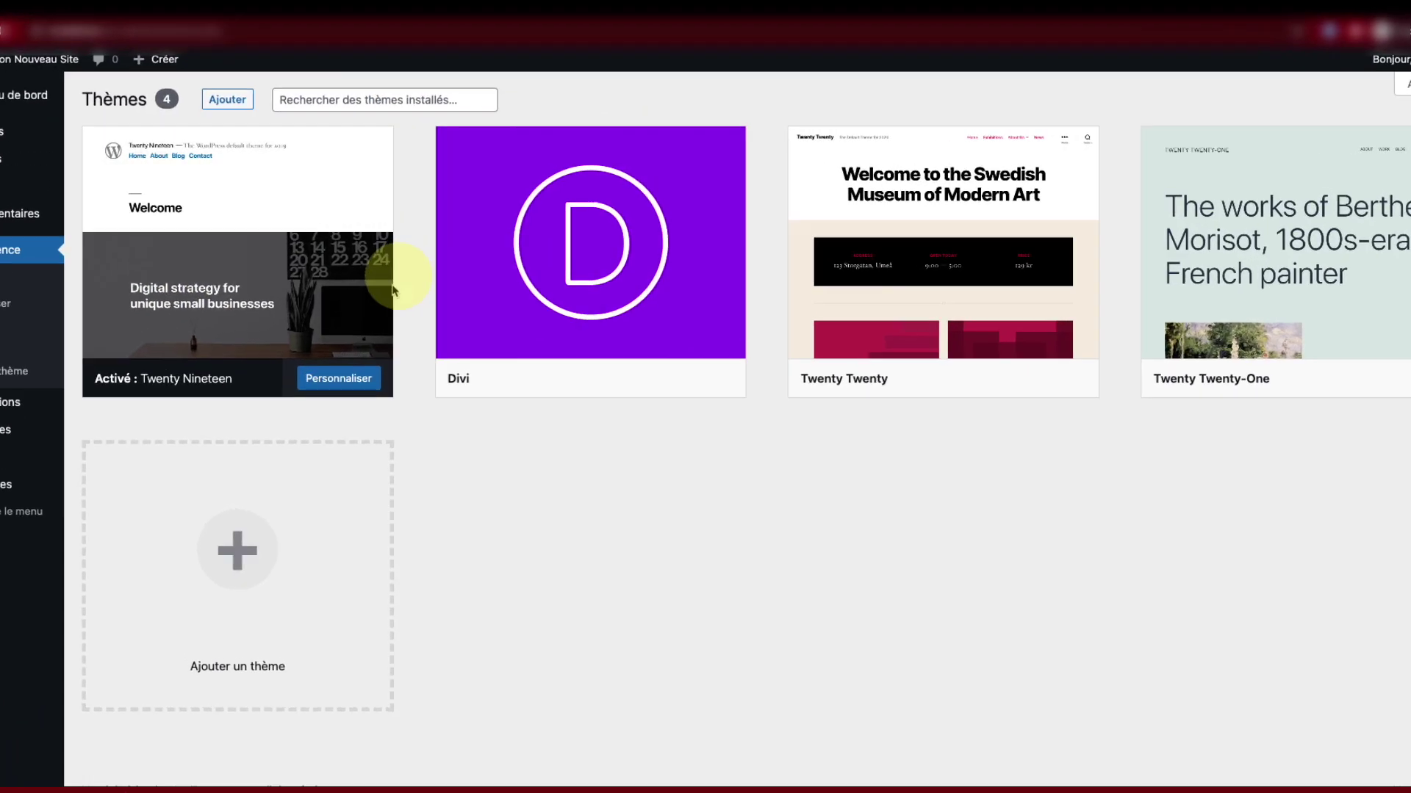
mouse_move(588, 360)
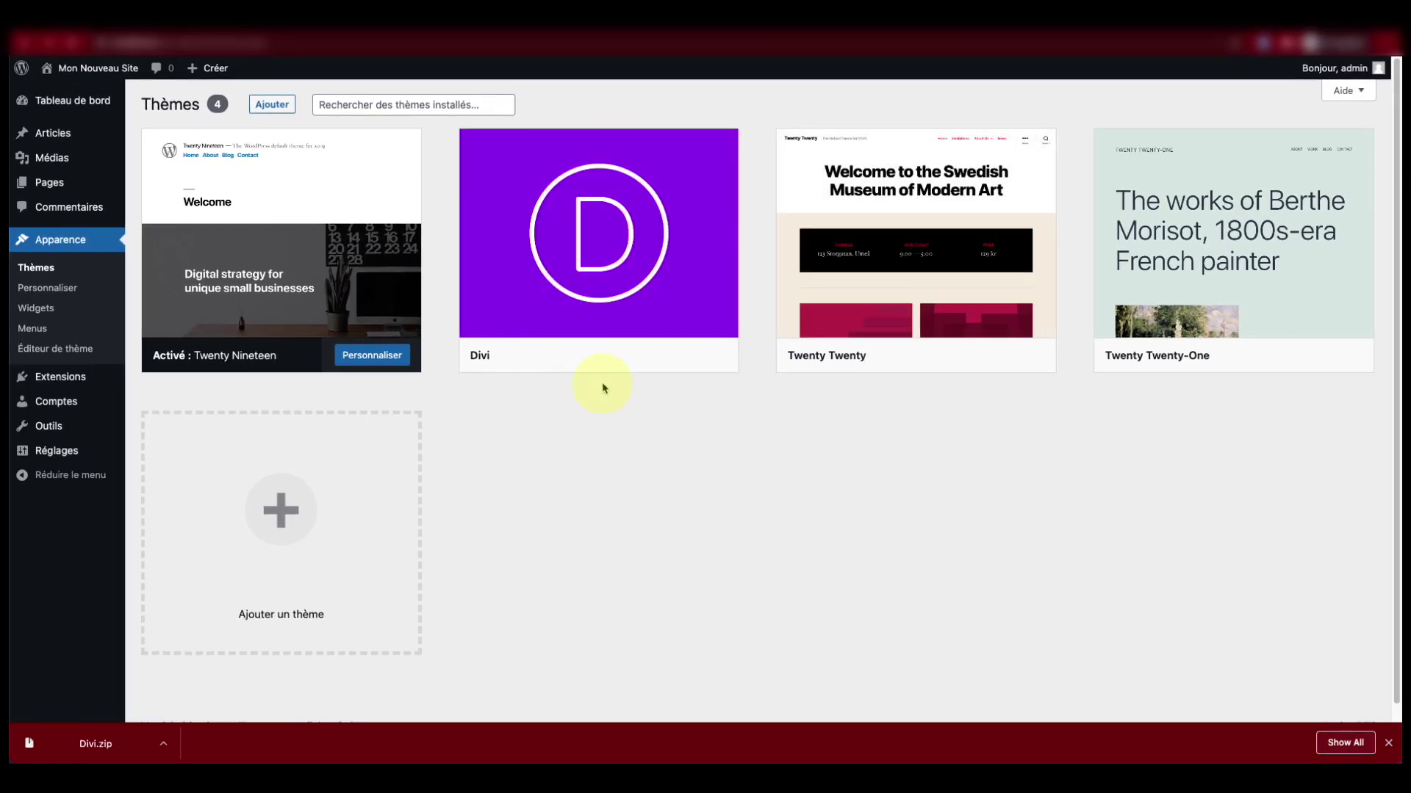
click(584, 357)
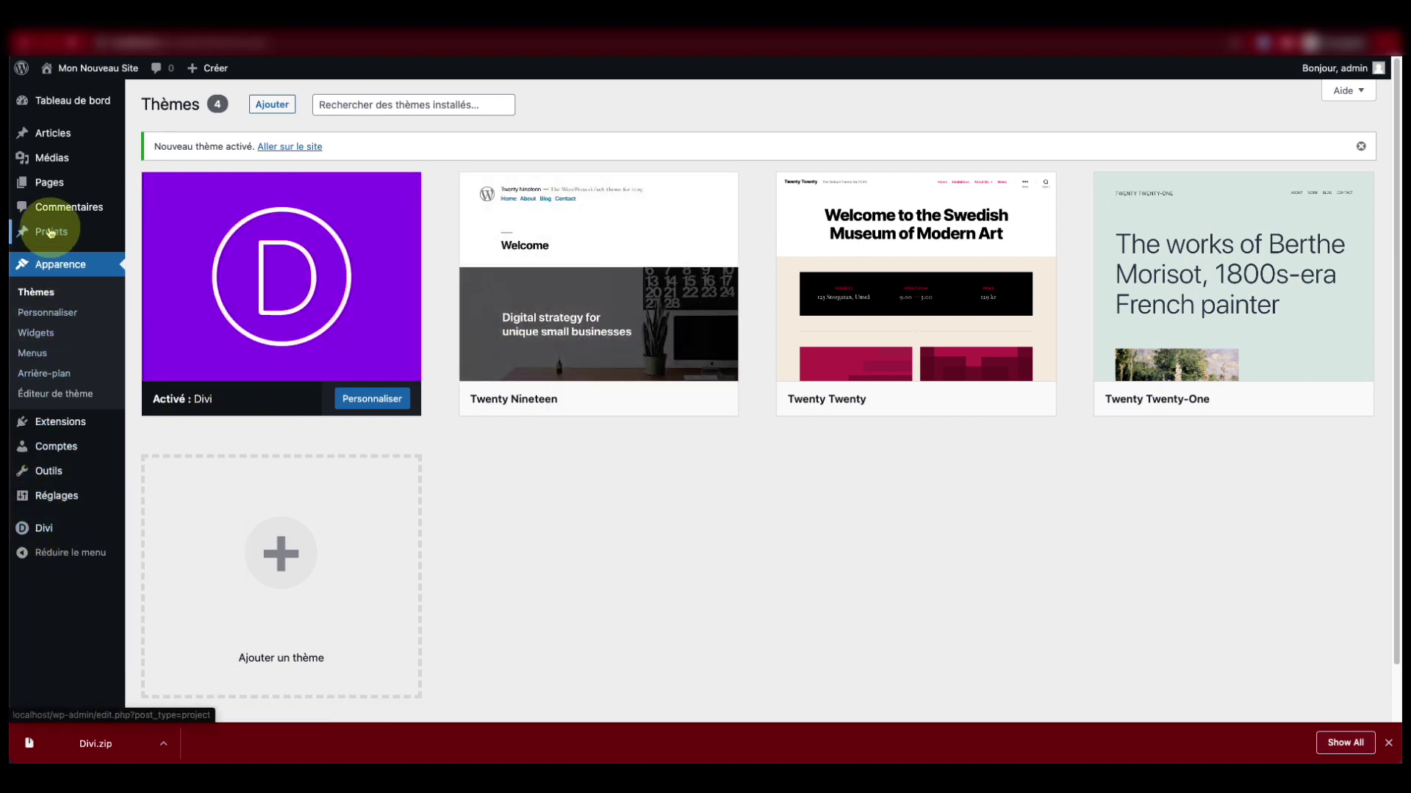
mouse_move(48, 531)
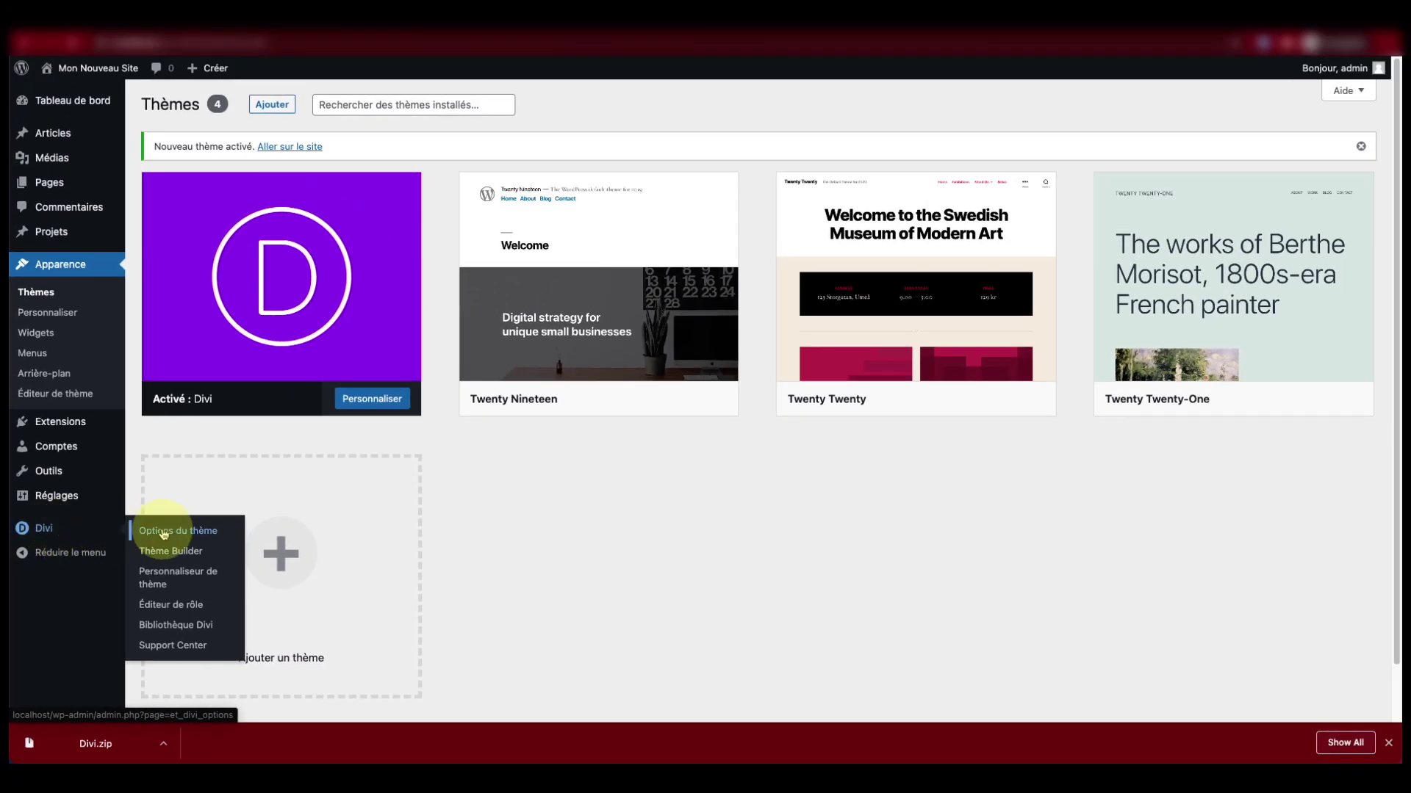
click(165, 534)
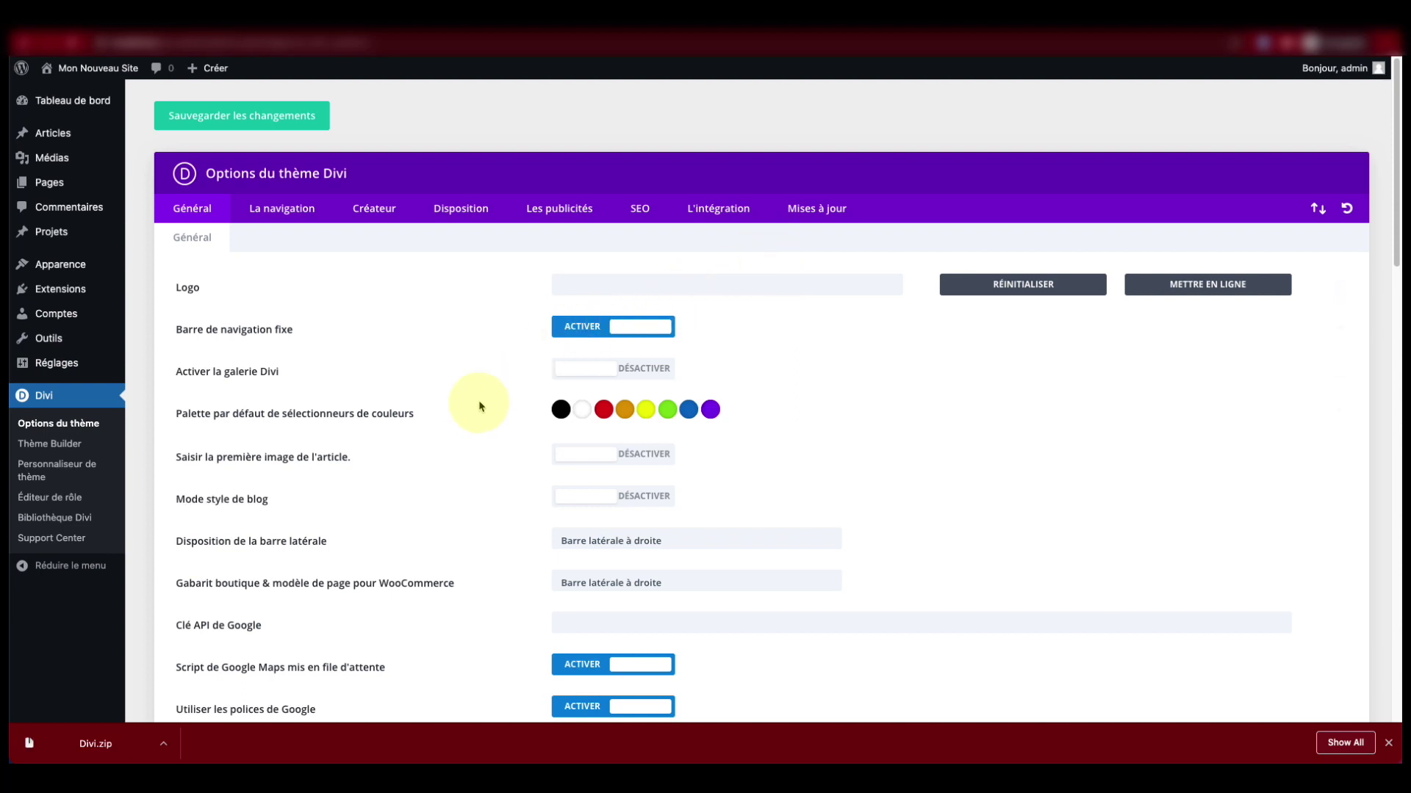
scroll(504, 497, down, 8)
scroll(504, 507, down, 3)
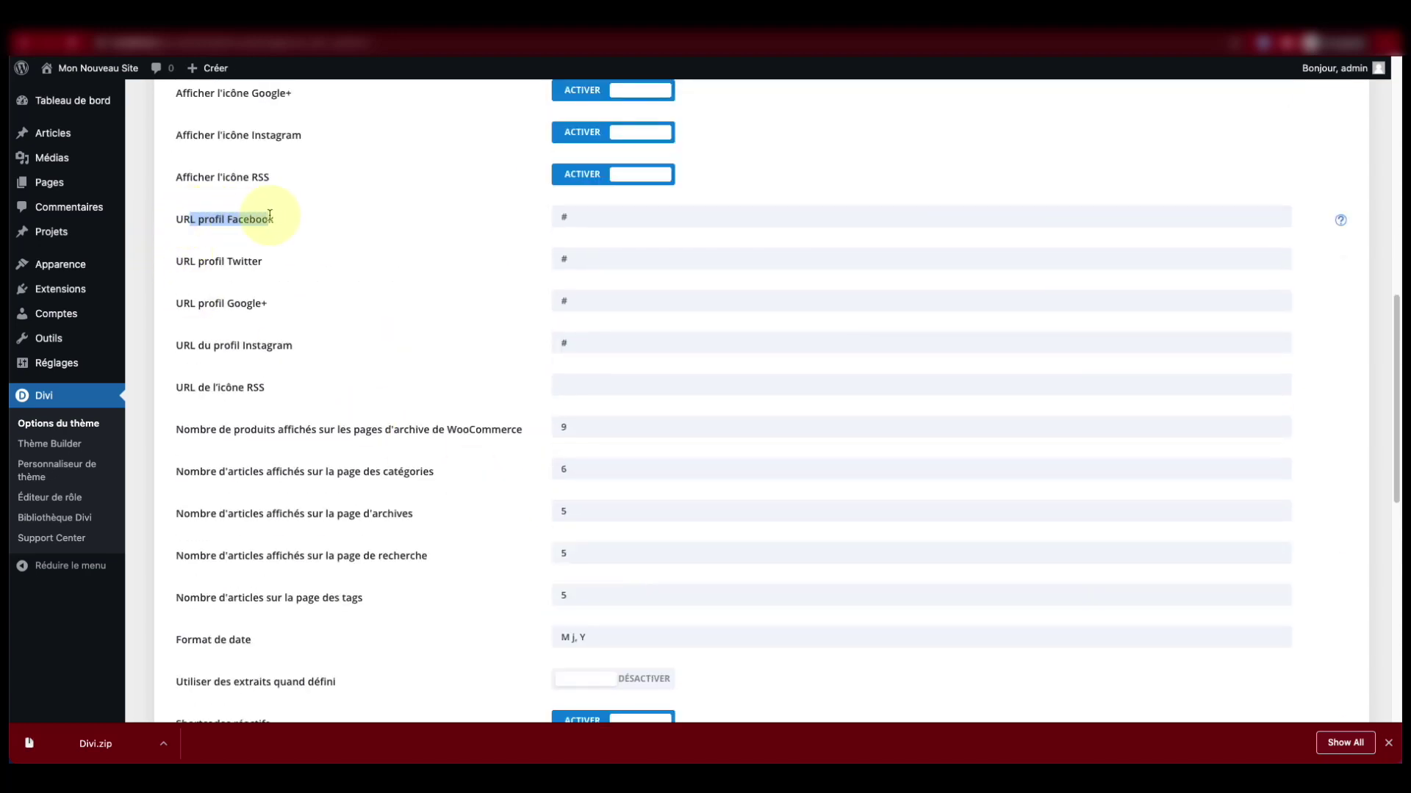
scroll(365, 488, down, 1)
scroll(365, 489, down, 2)
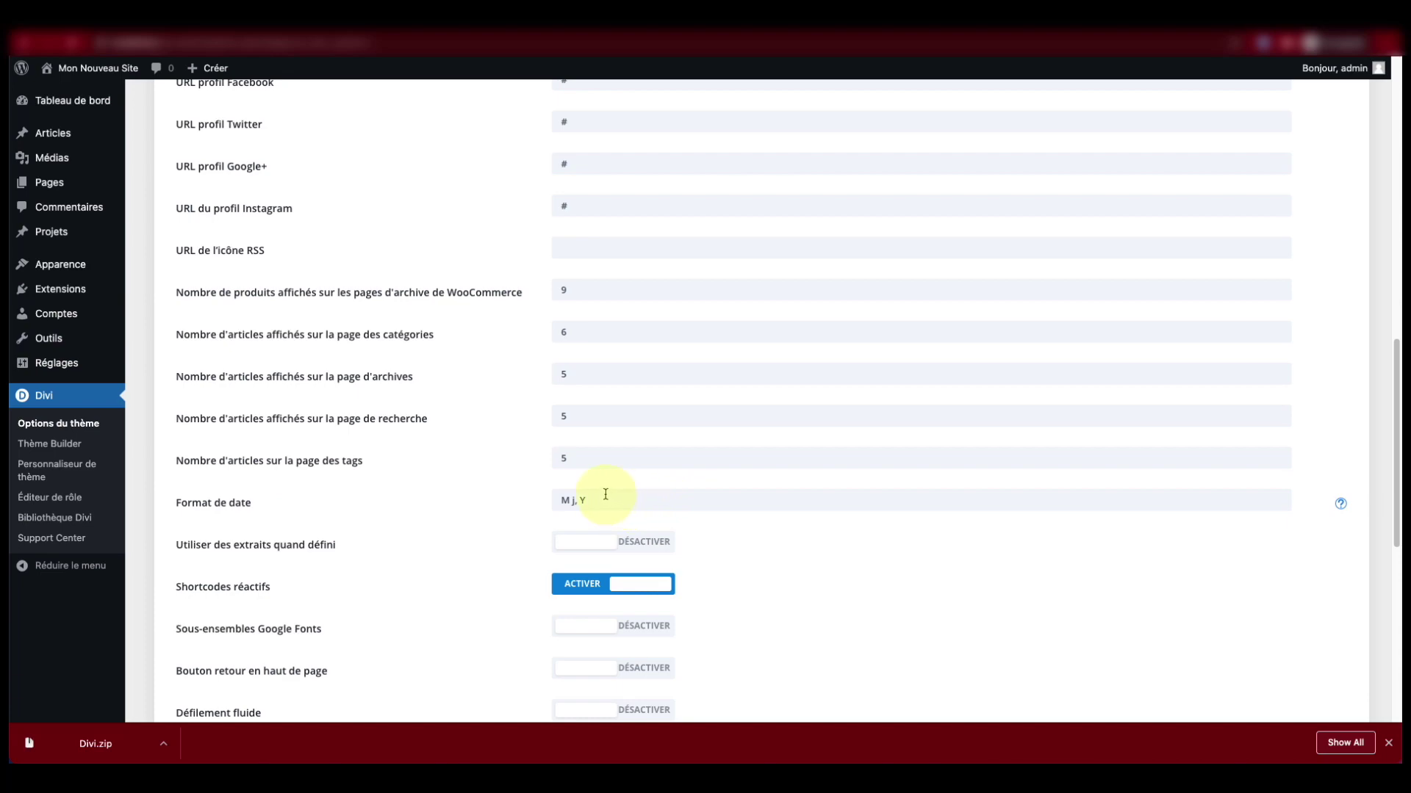
scroll(605, 495, up, 10)
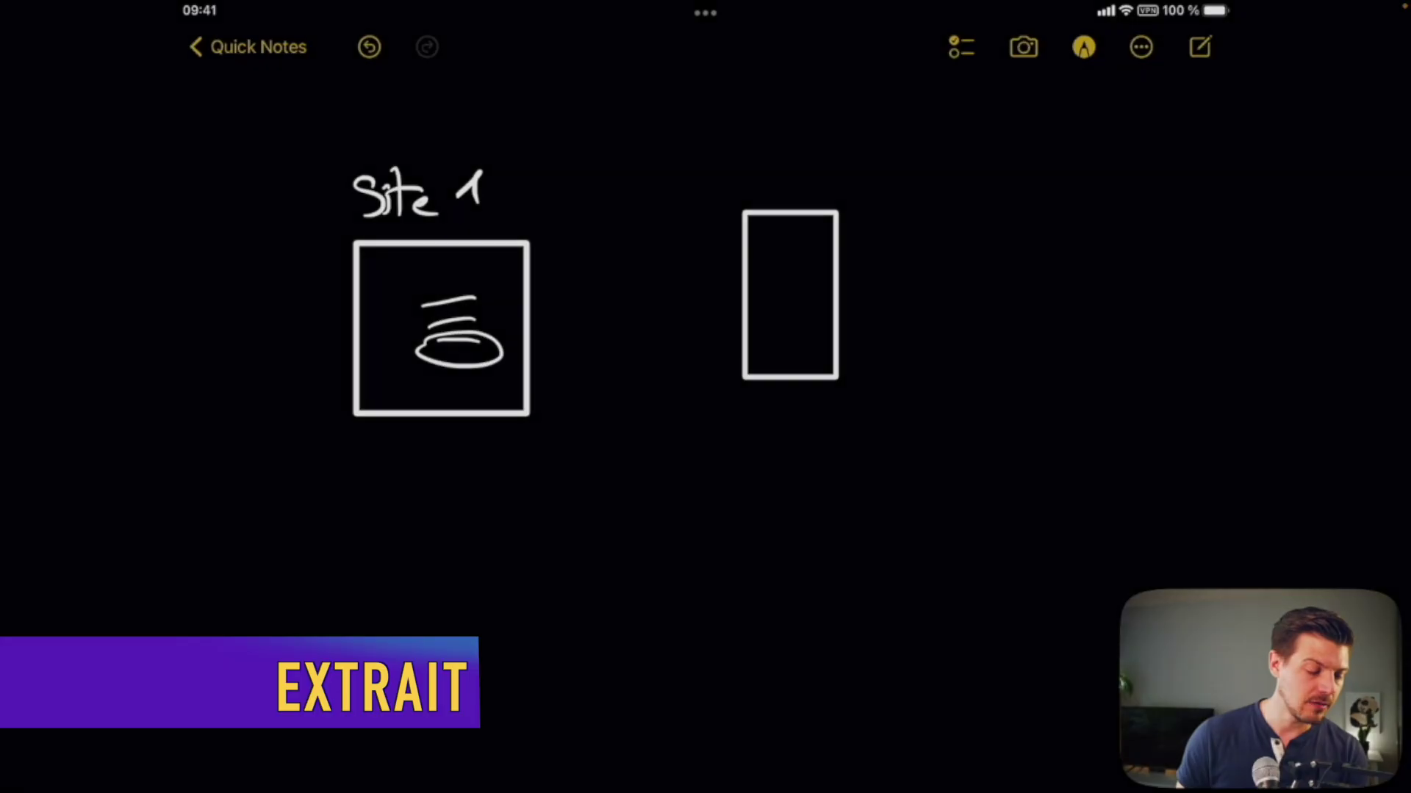
Step: Return to the WordPress Tableau de bord with the Divi 5.7.2 theme active
mouse_move(505, 337)
mouse_down()
mouse_move(708, 265)
mouse_move(717, 278)
mouse_up()
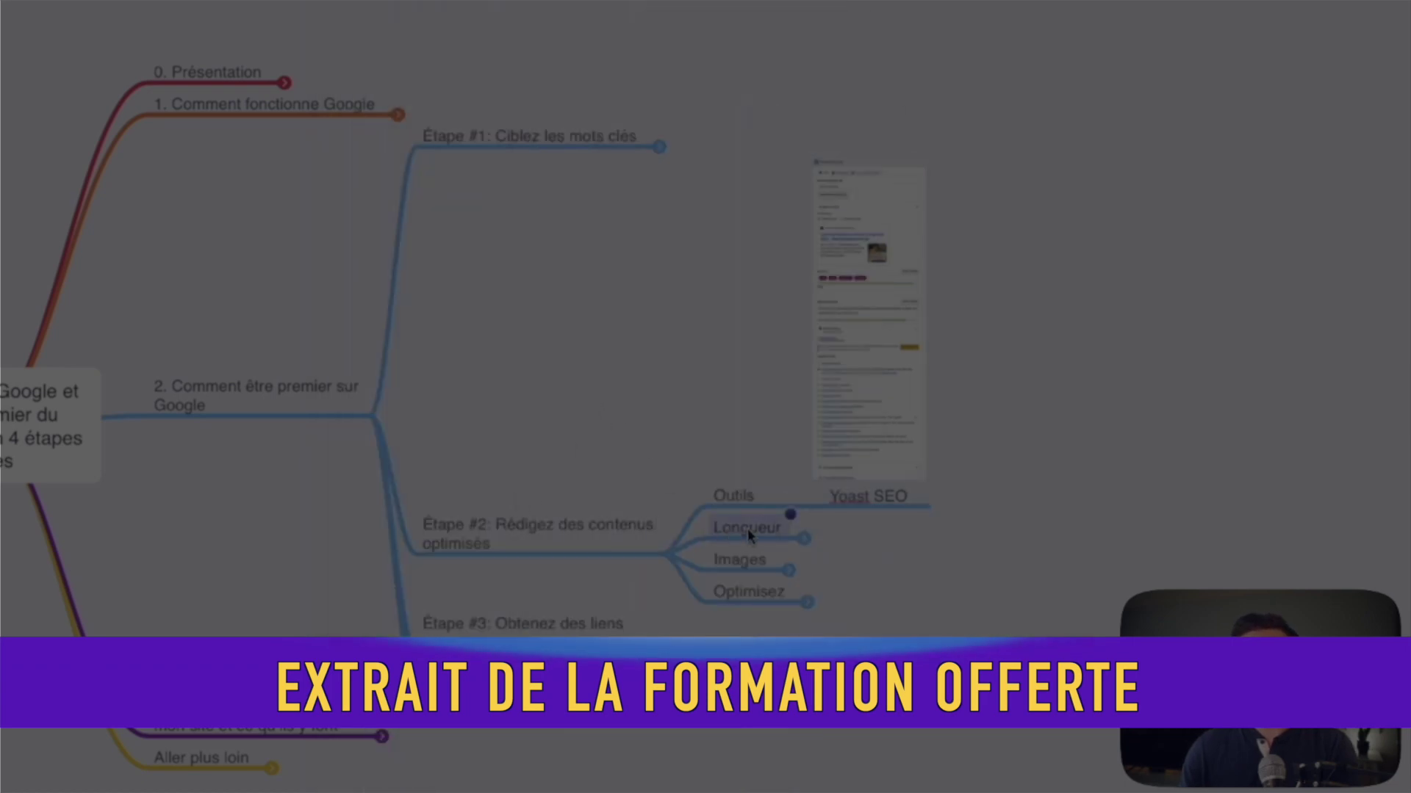
key(space)
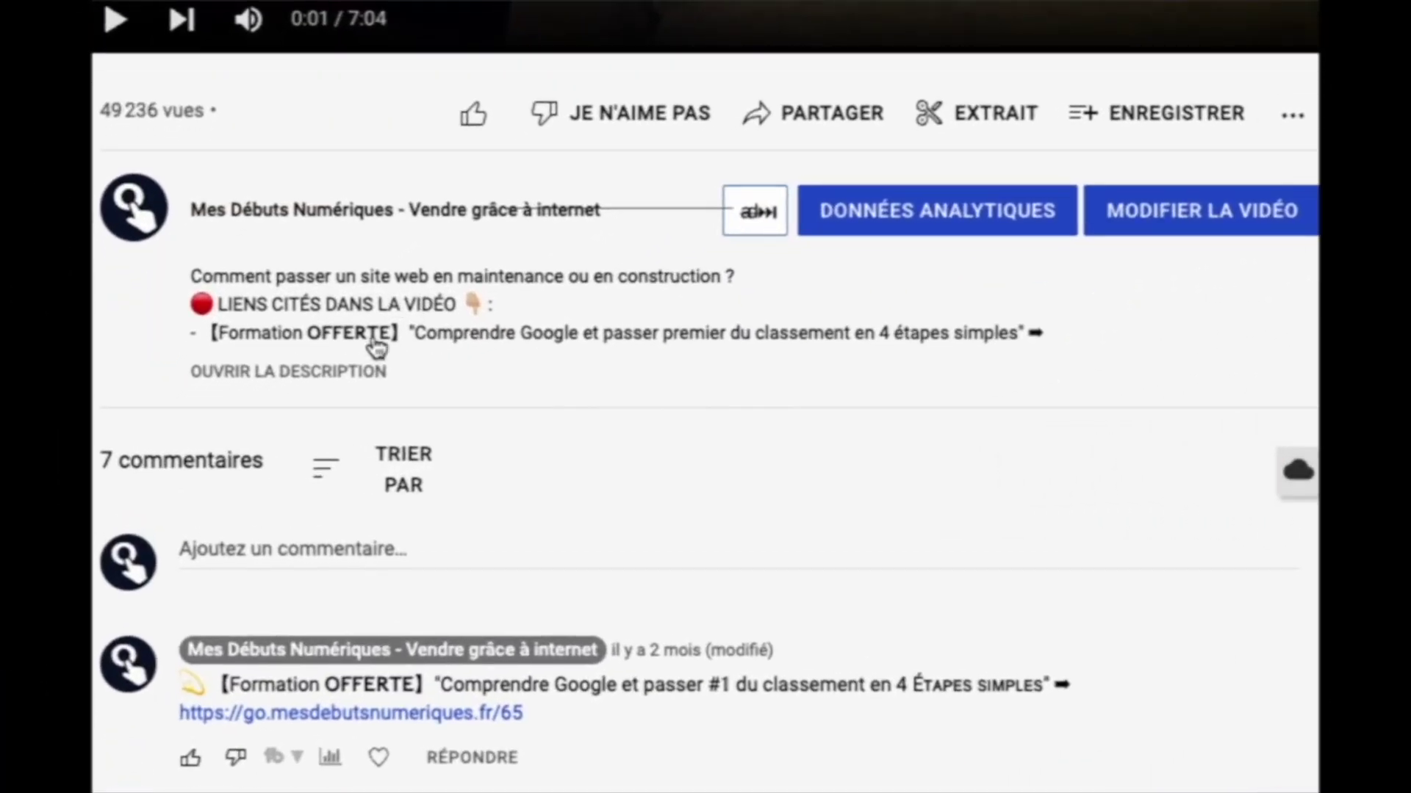
click(324, 388)
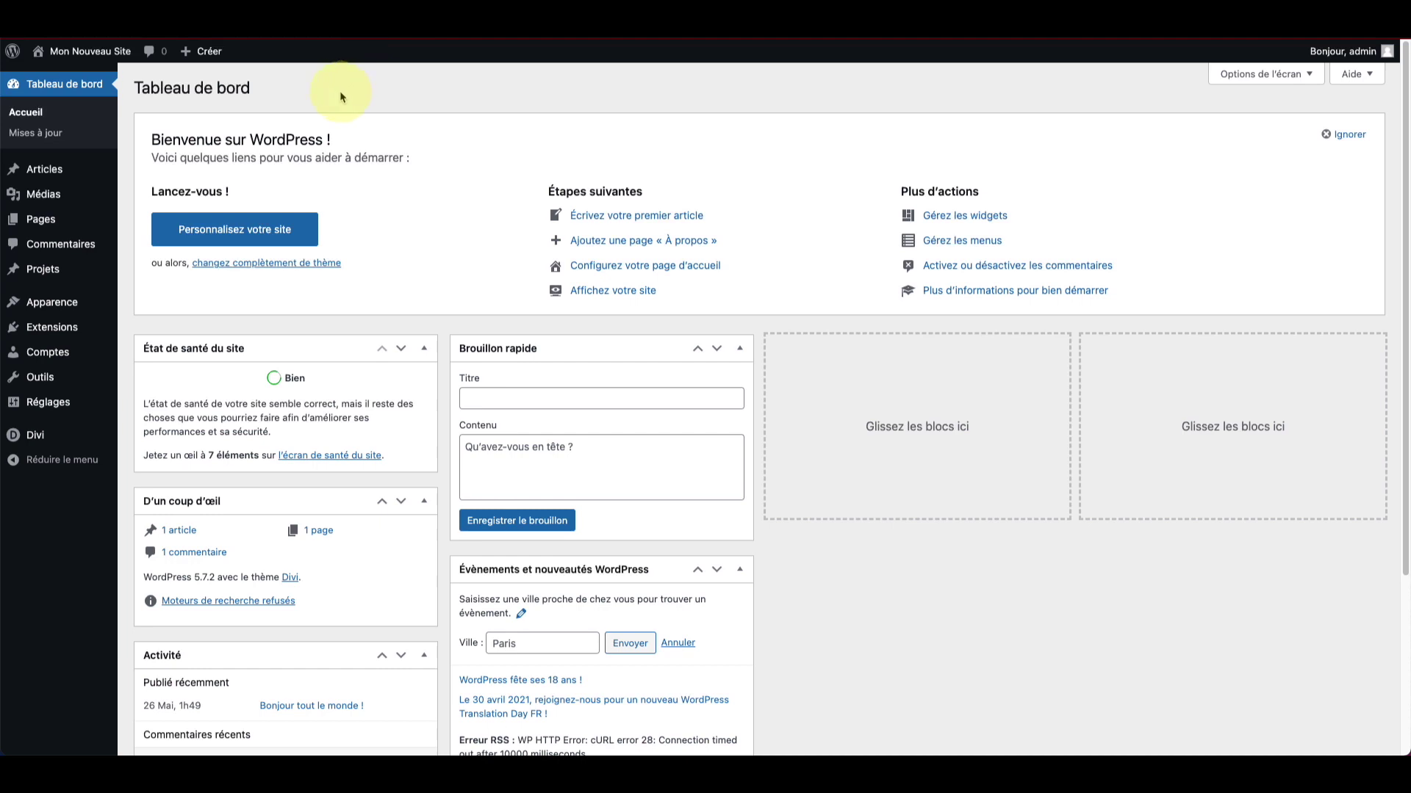
Step: Create a new page from Pages > Ajouter and launch the Divi Builder on it
mouse_move(52, 223)
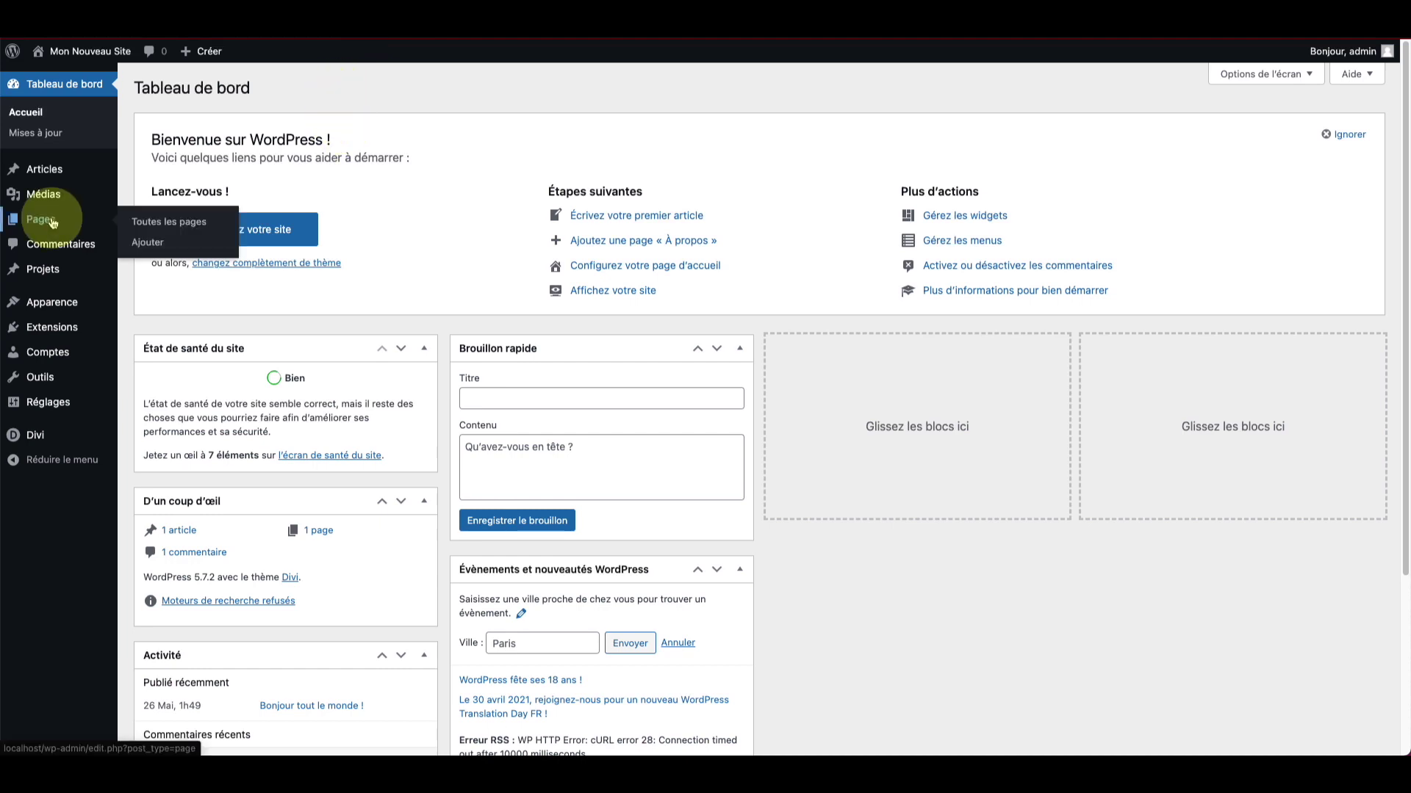
click(145, 246)
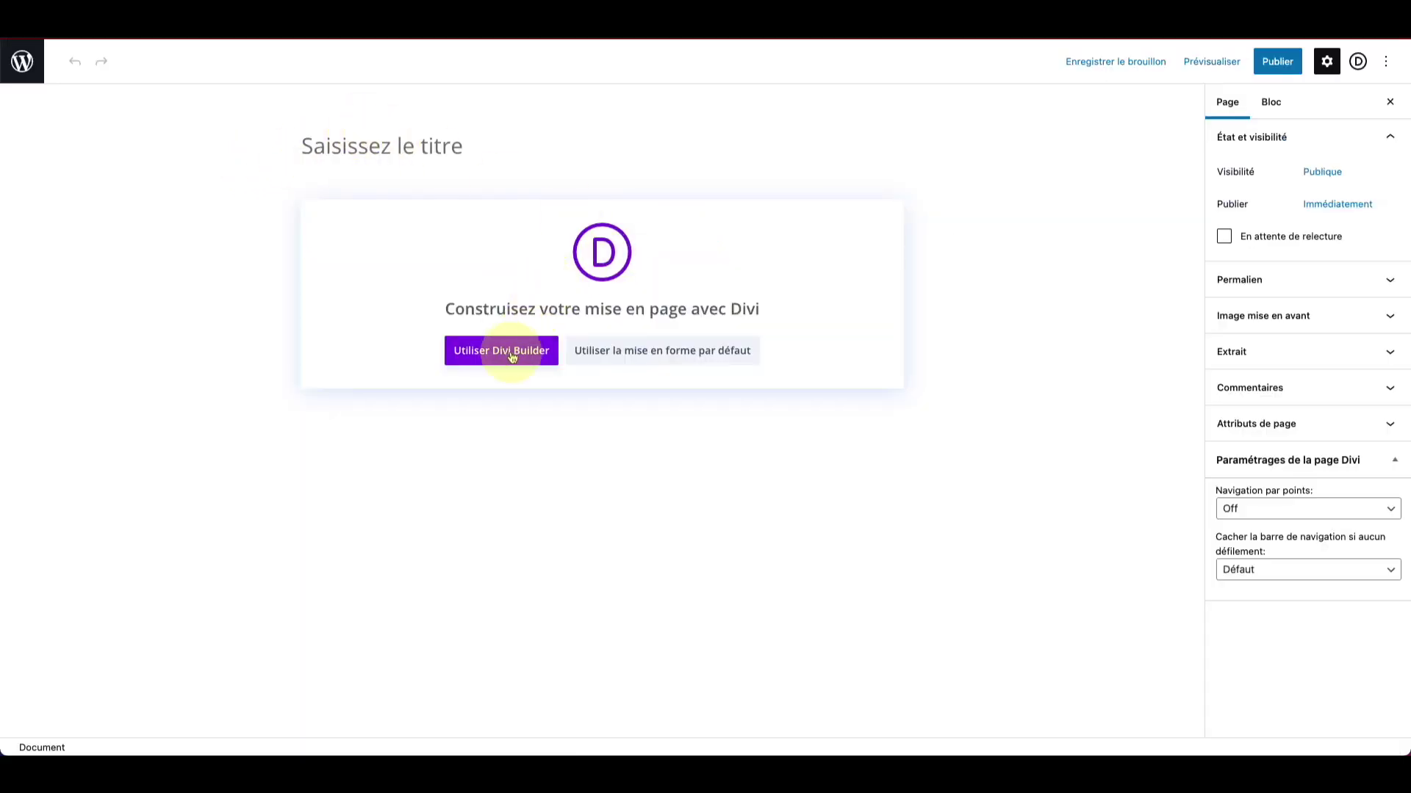
click(504, 352)
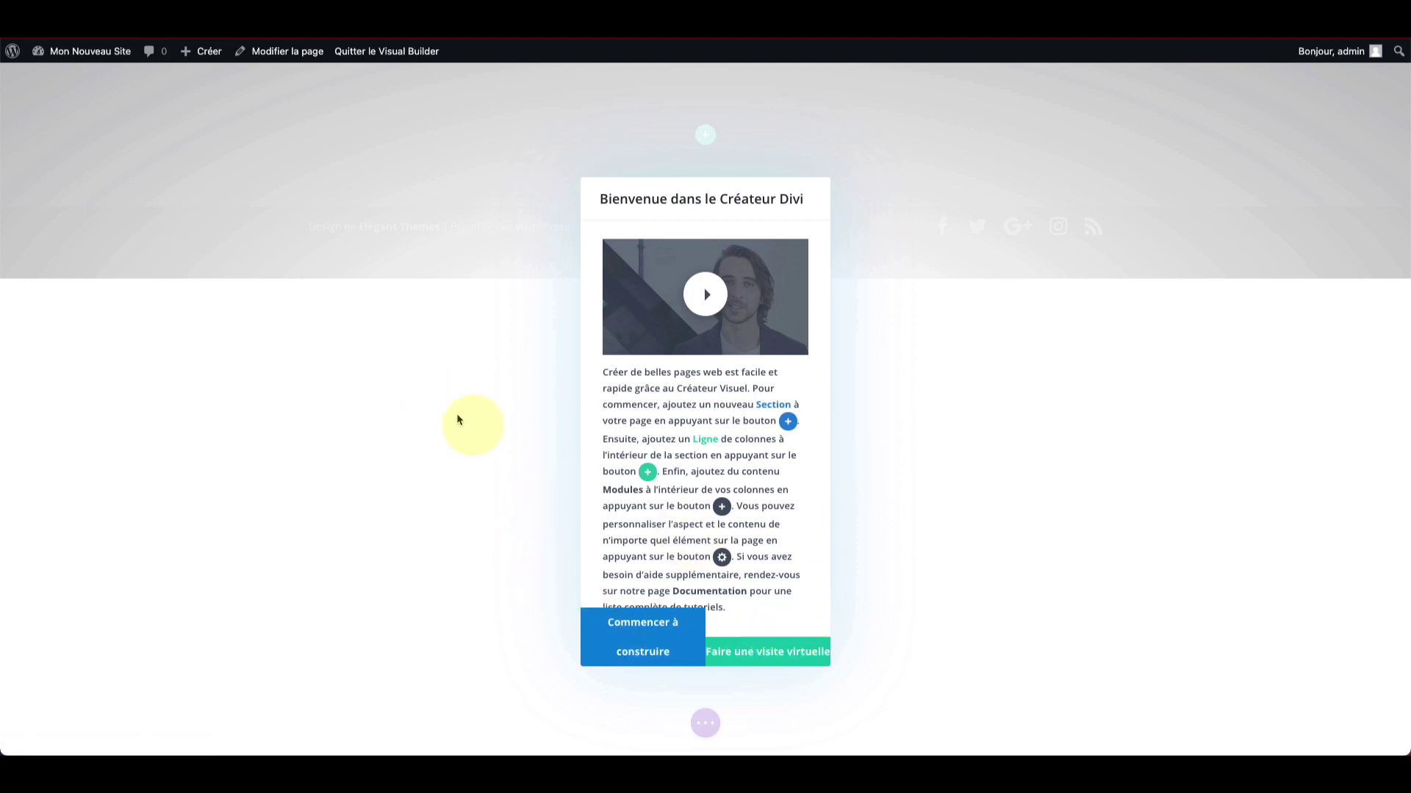
Step: Dismiss the Divi welcome and choose to start the page from a premade layout
click(638, 642)
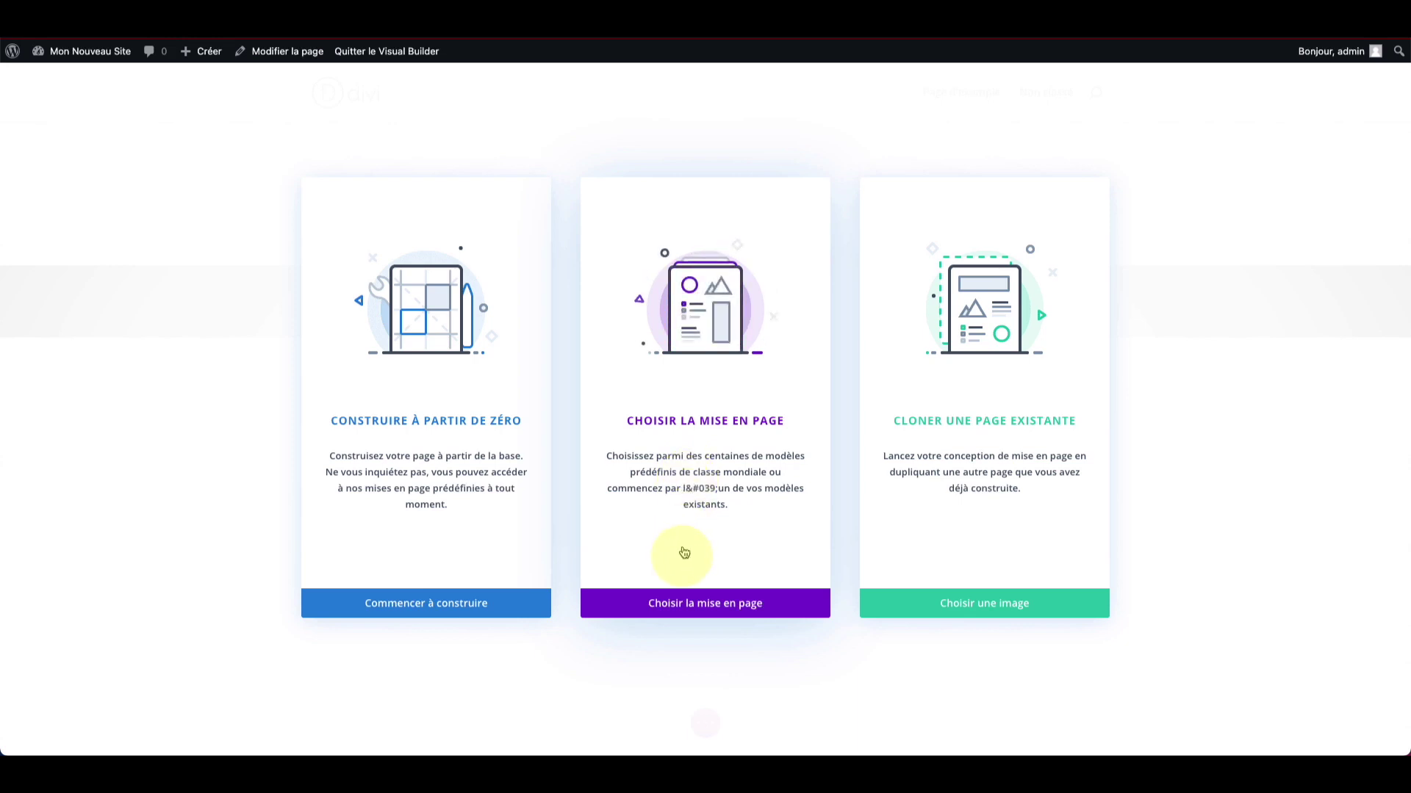
click(677, 607)
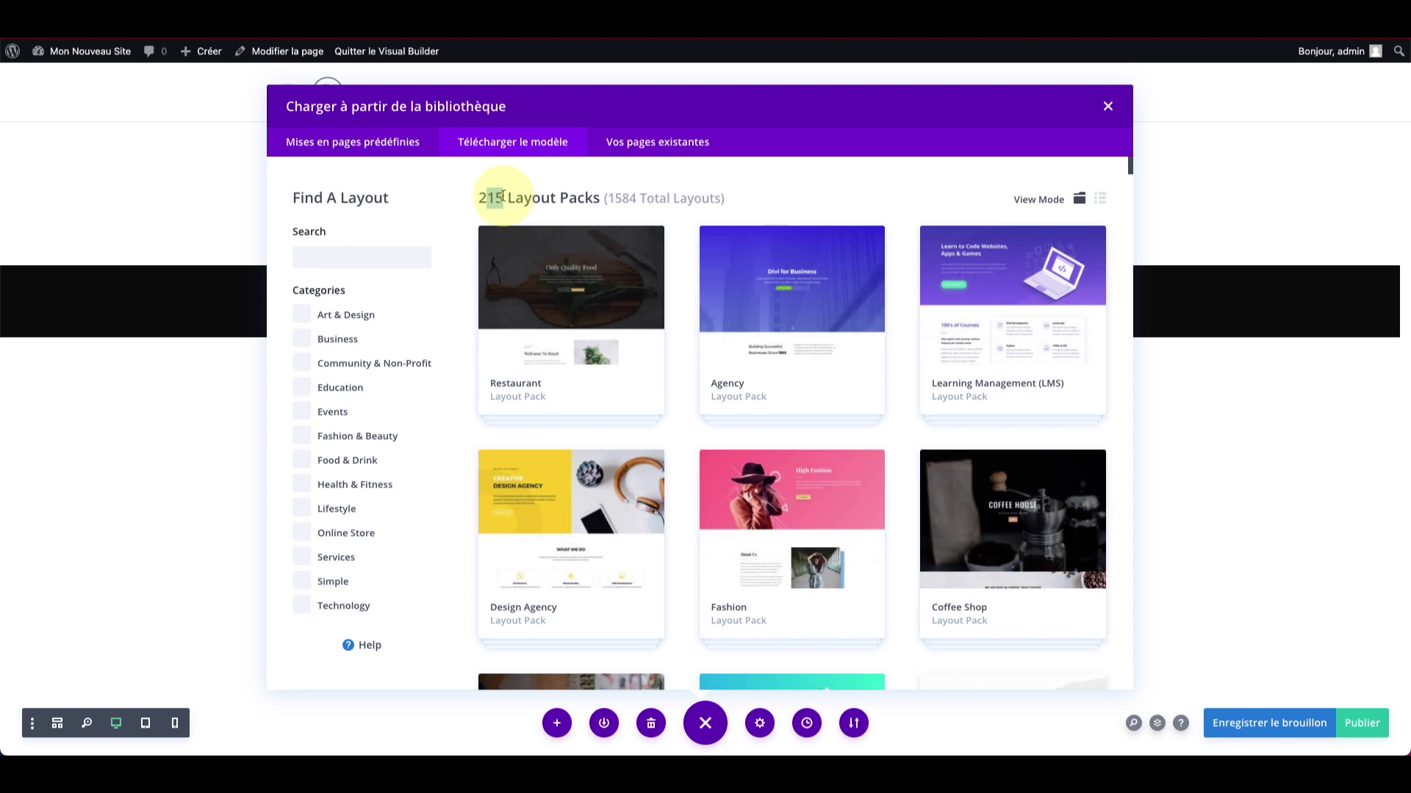
click(609, 195)
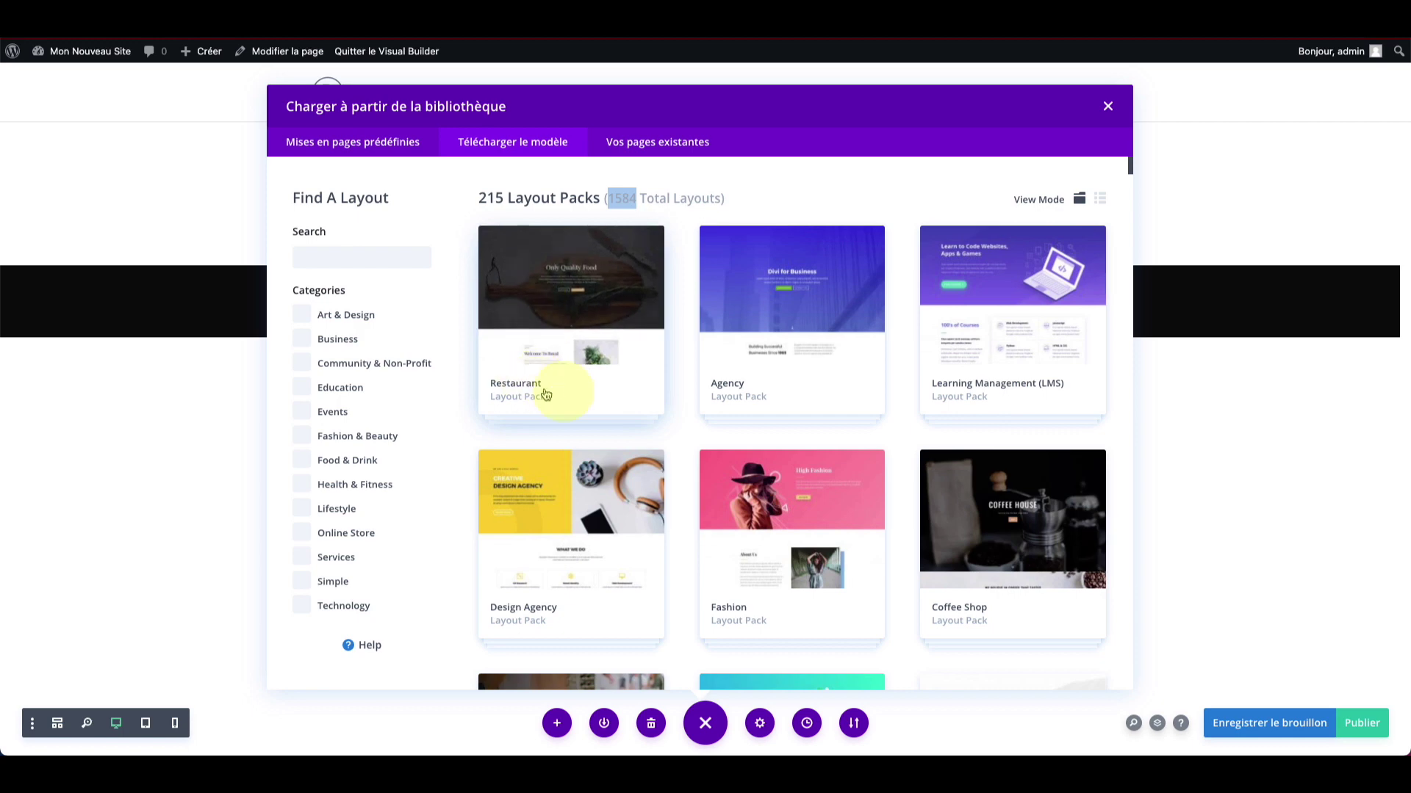
Step: Preview the Restaurant pack's About and Blog layouts, then return to the full pack list
click(551, 308)
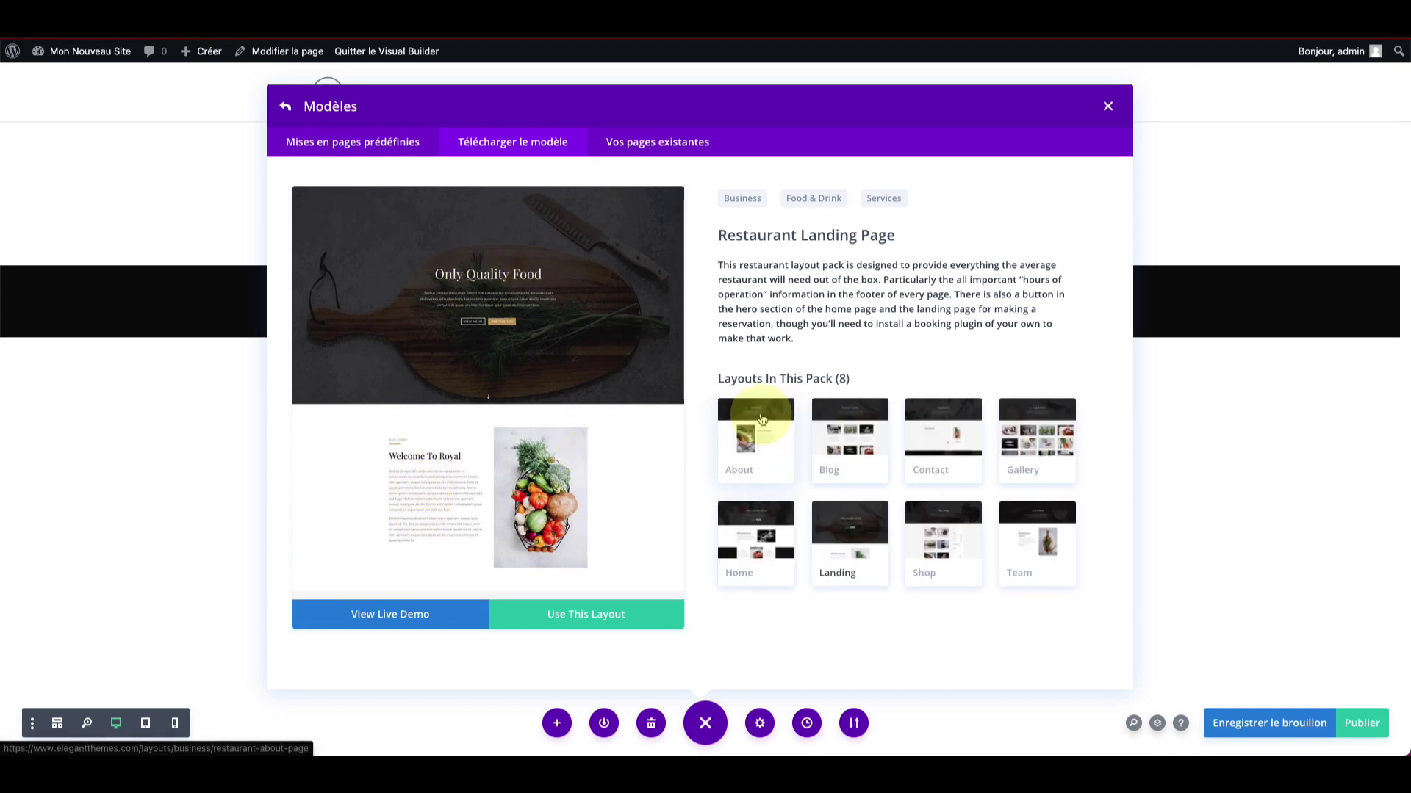
click(793, 440)
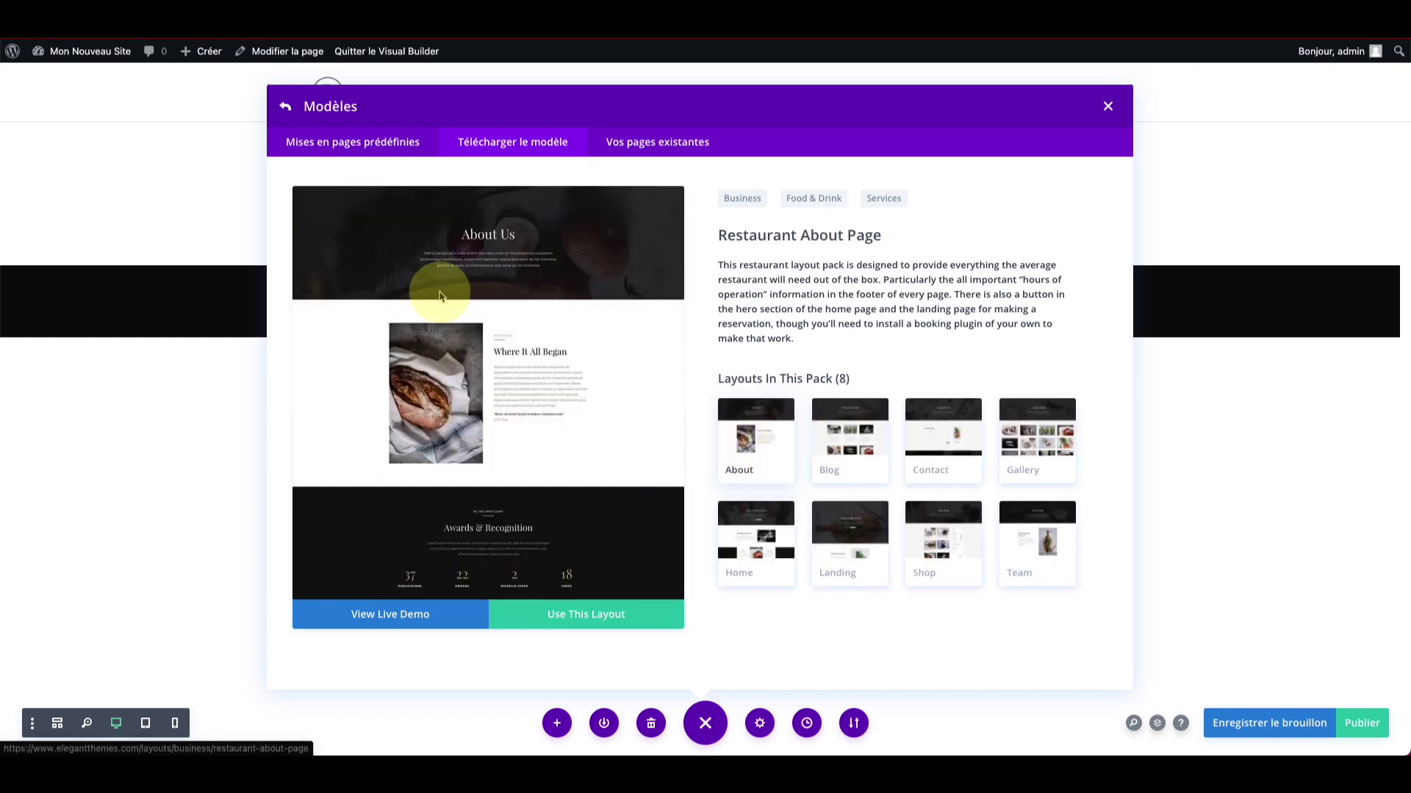
click(826, 434)
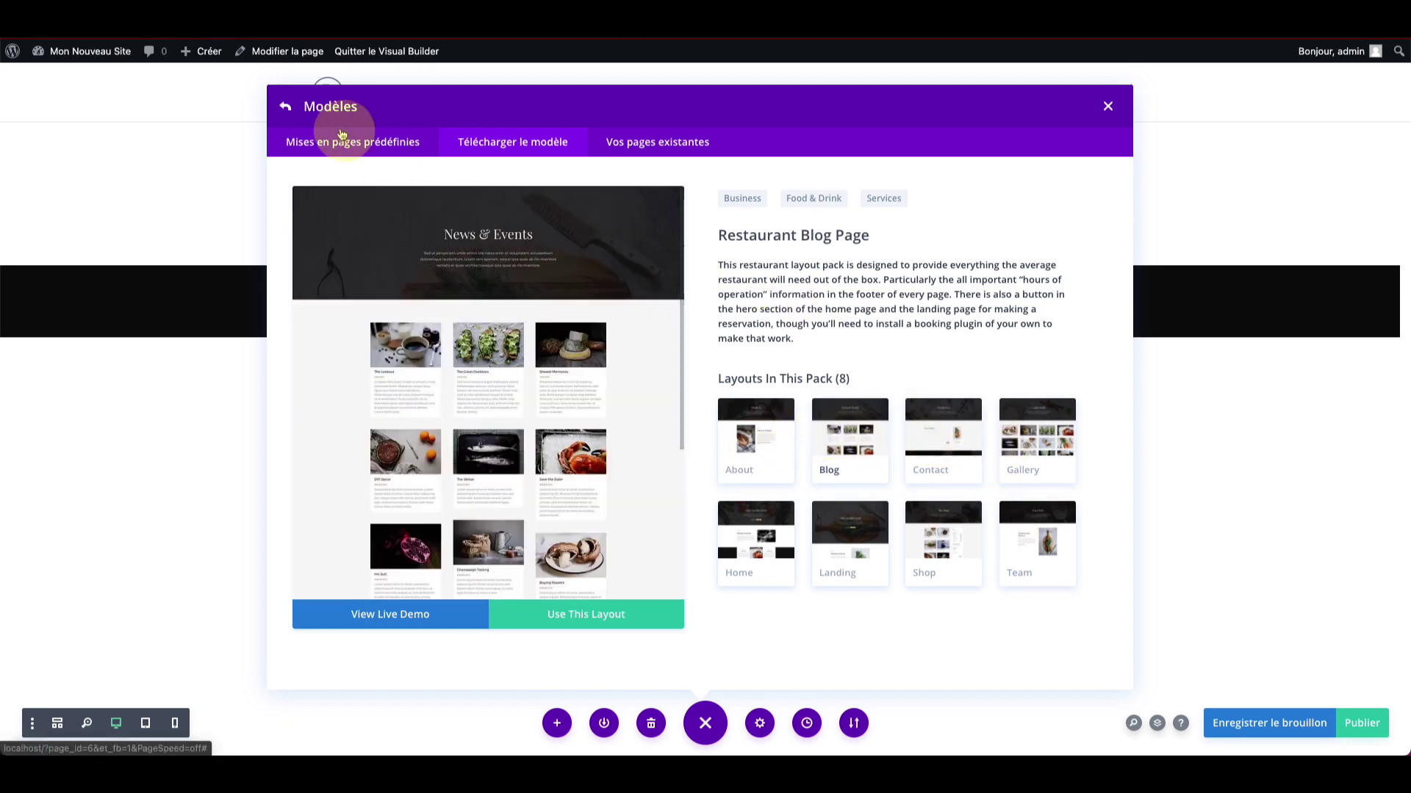
click(286, 109)
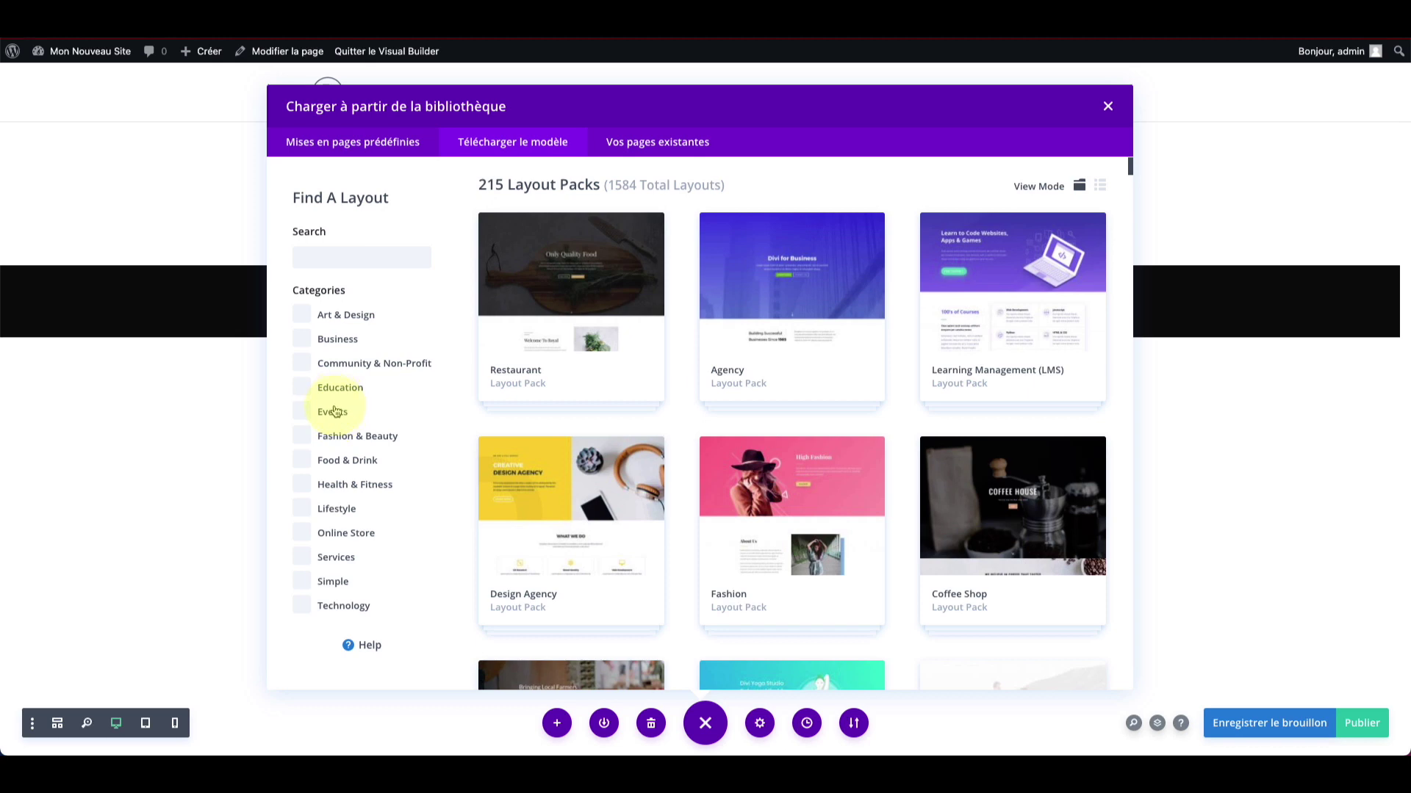
Step: Filter the layout packs to the Services, Simple and Community & Non-Profit categories
click(327, 557)
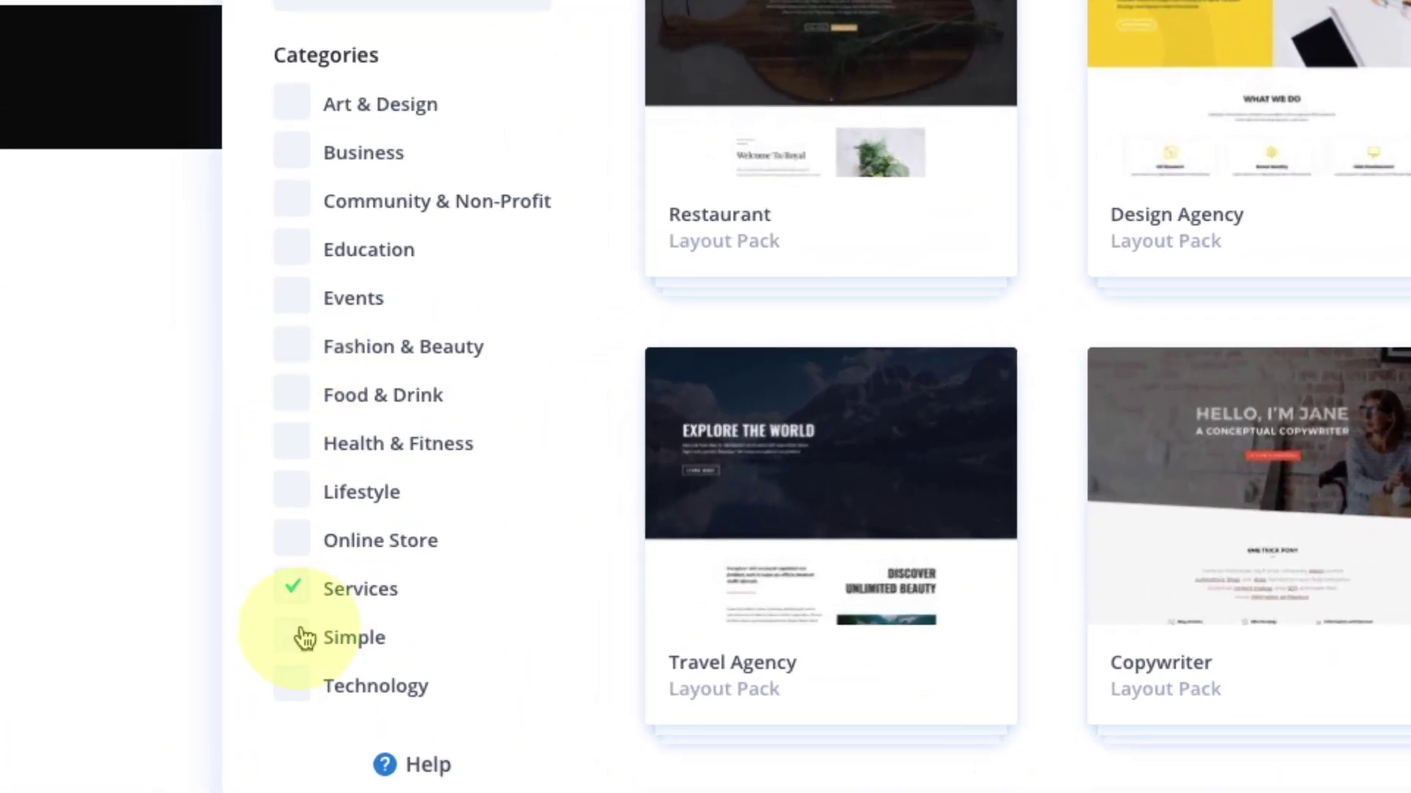
click(294, 638)
click(297, 215)
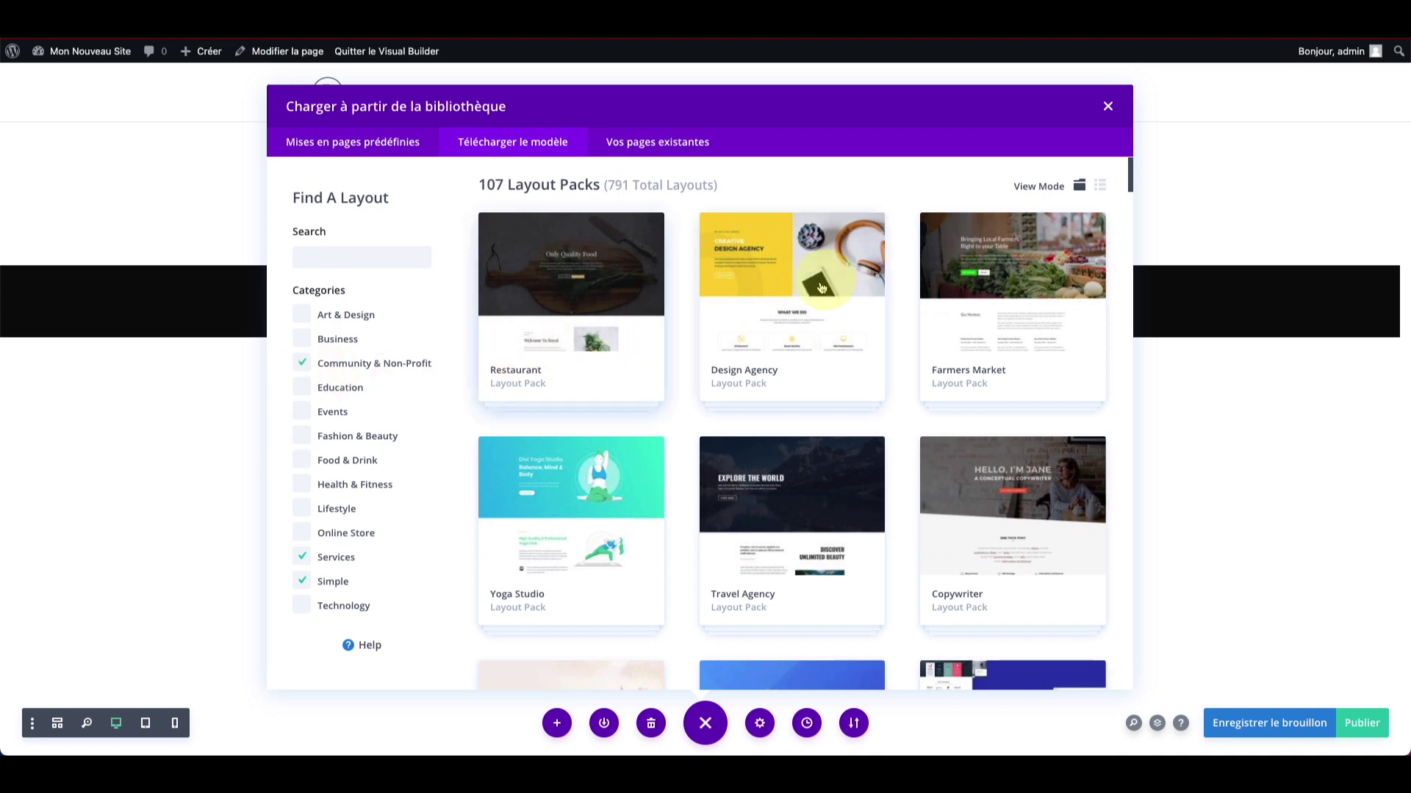
Step: Scroll the filtered results and open the SaaS Company layout pack
scroll(681, 302, down, 1)
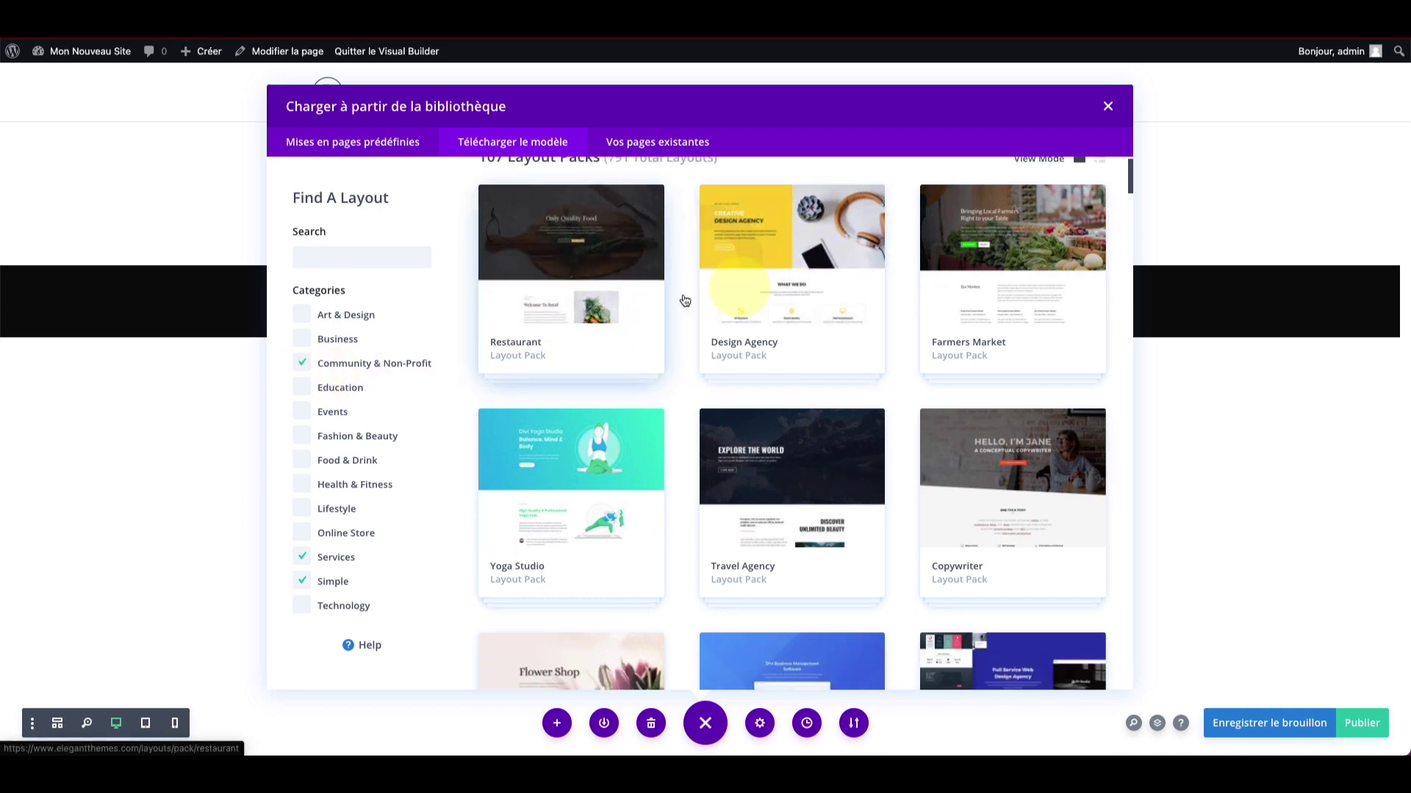
scroll(682, 432, down, 1)
scroll(682, 432, down, 1)
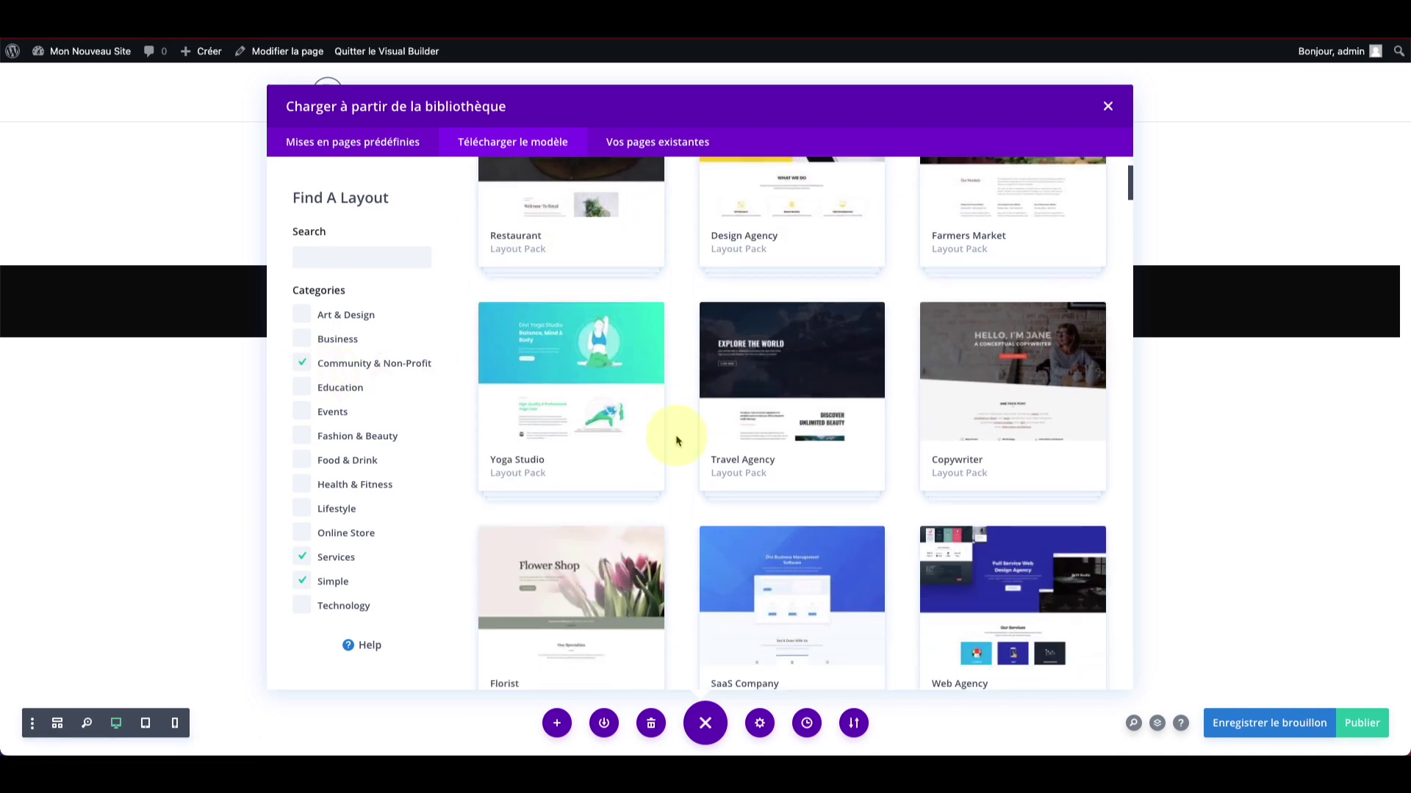
scroll(612, 372, down, 1)
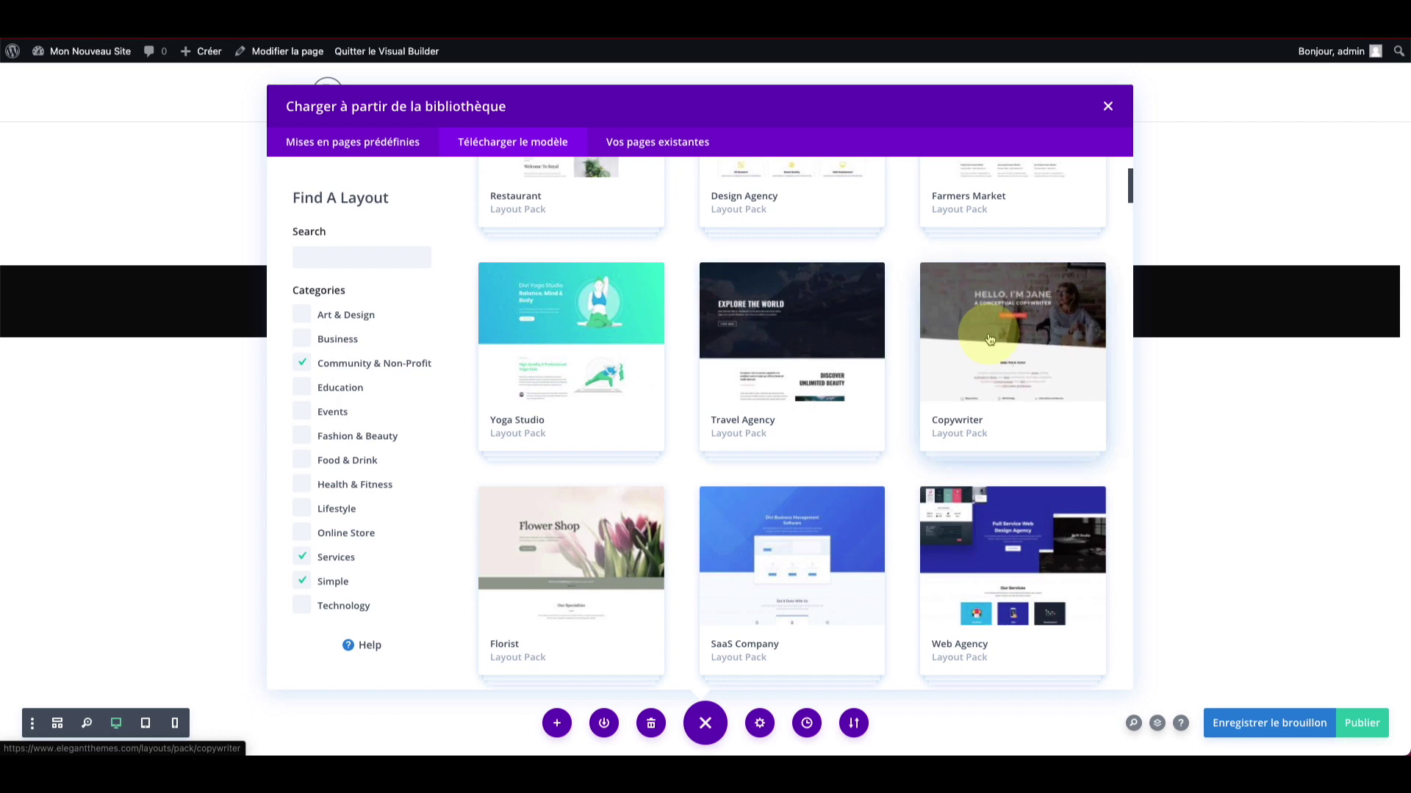
scroll(989, 339, down, 2)
scroll(954, 315, down, 1)
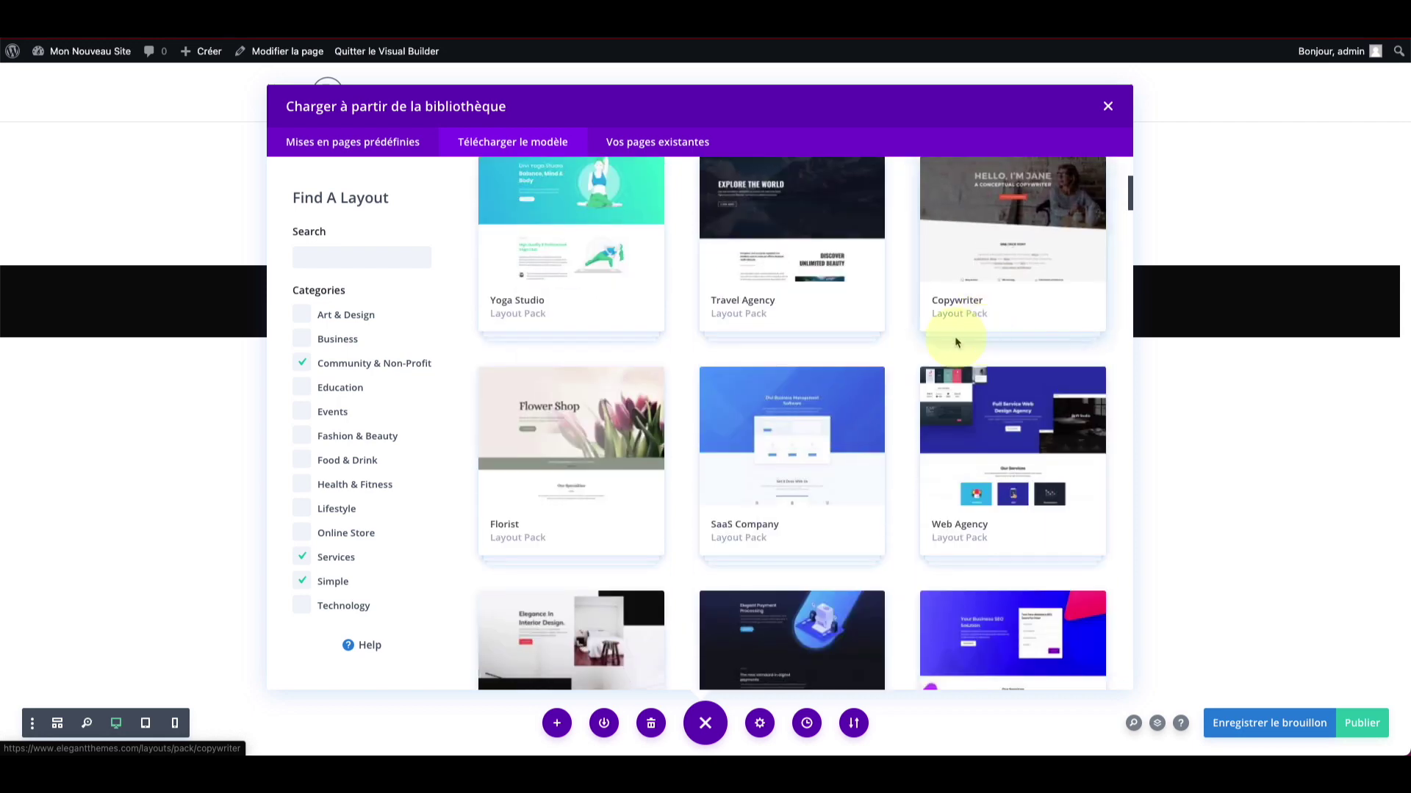
click(797, 428)
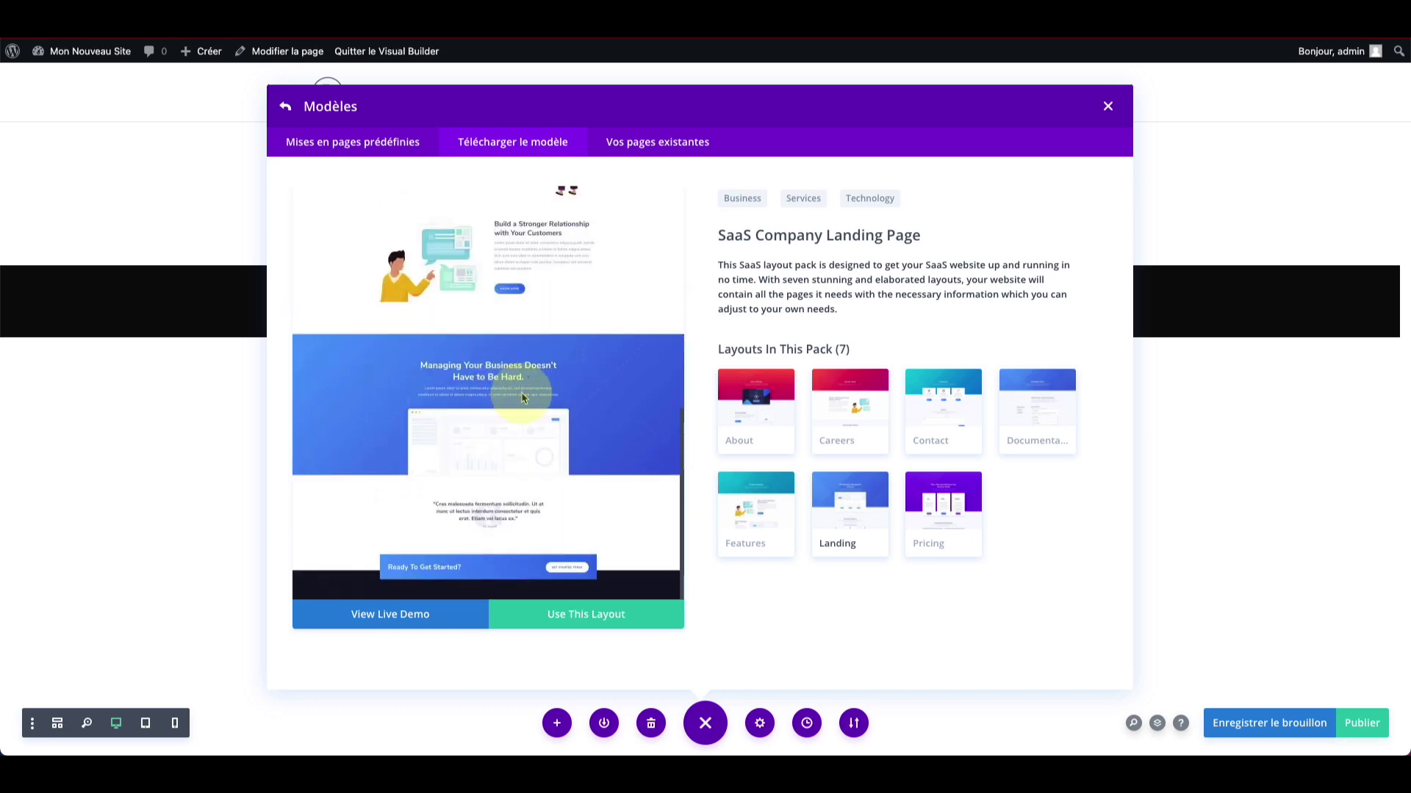
Step: Preview the SaaS Company Contact, Pricing, Documentation, Careers, Landing and Features layouts, then go back
click(933, 406)
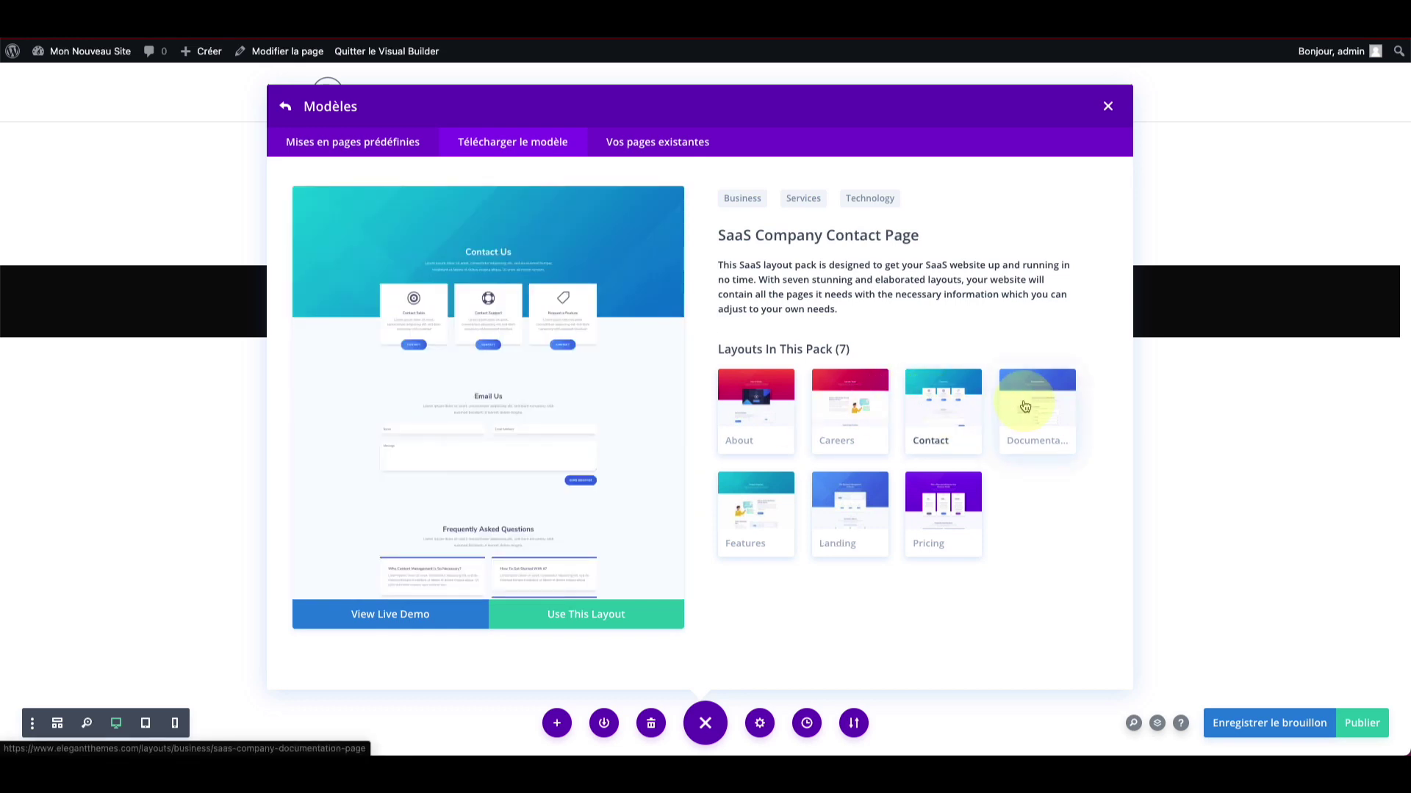
click(944, 507)
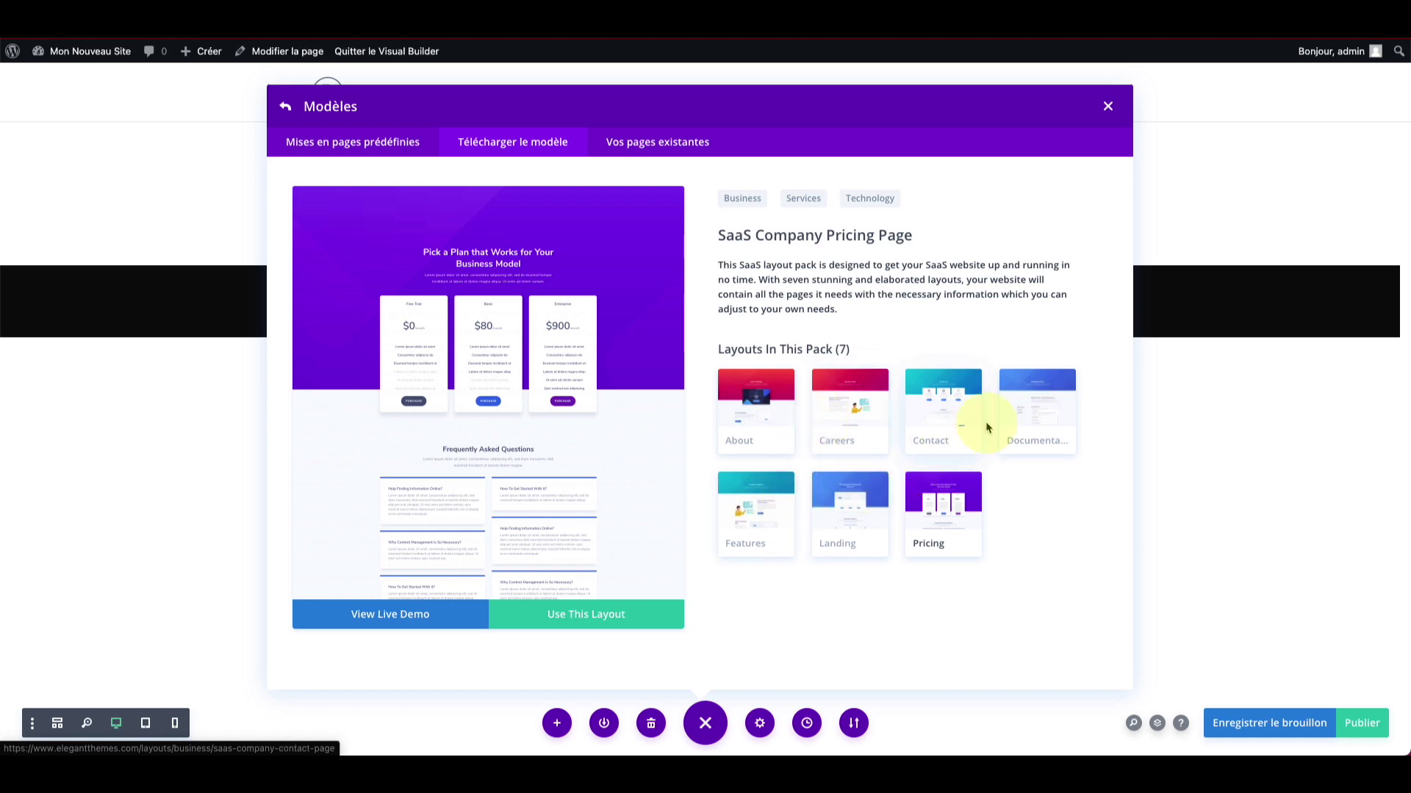
click(1008, 414)
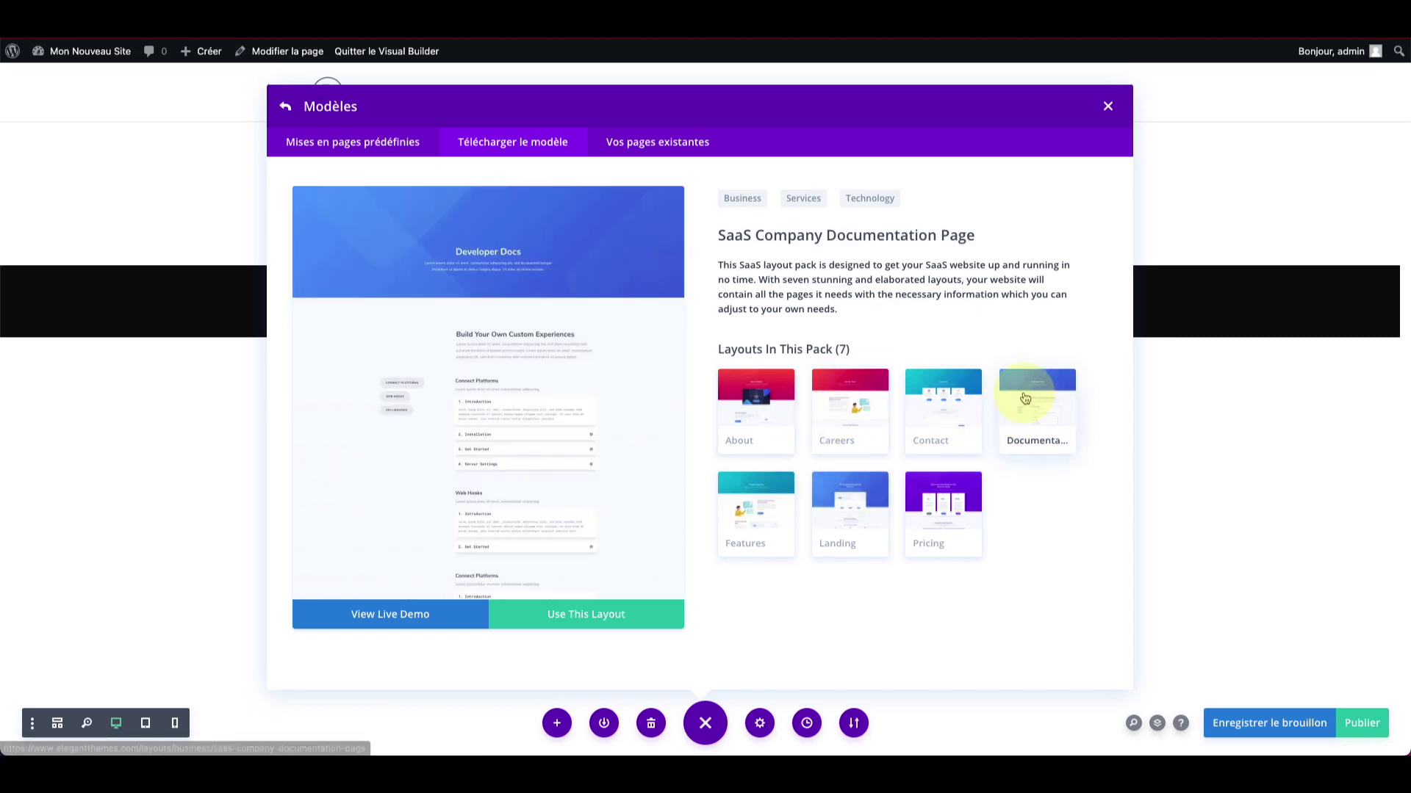
click(846, 408)
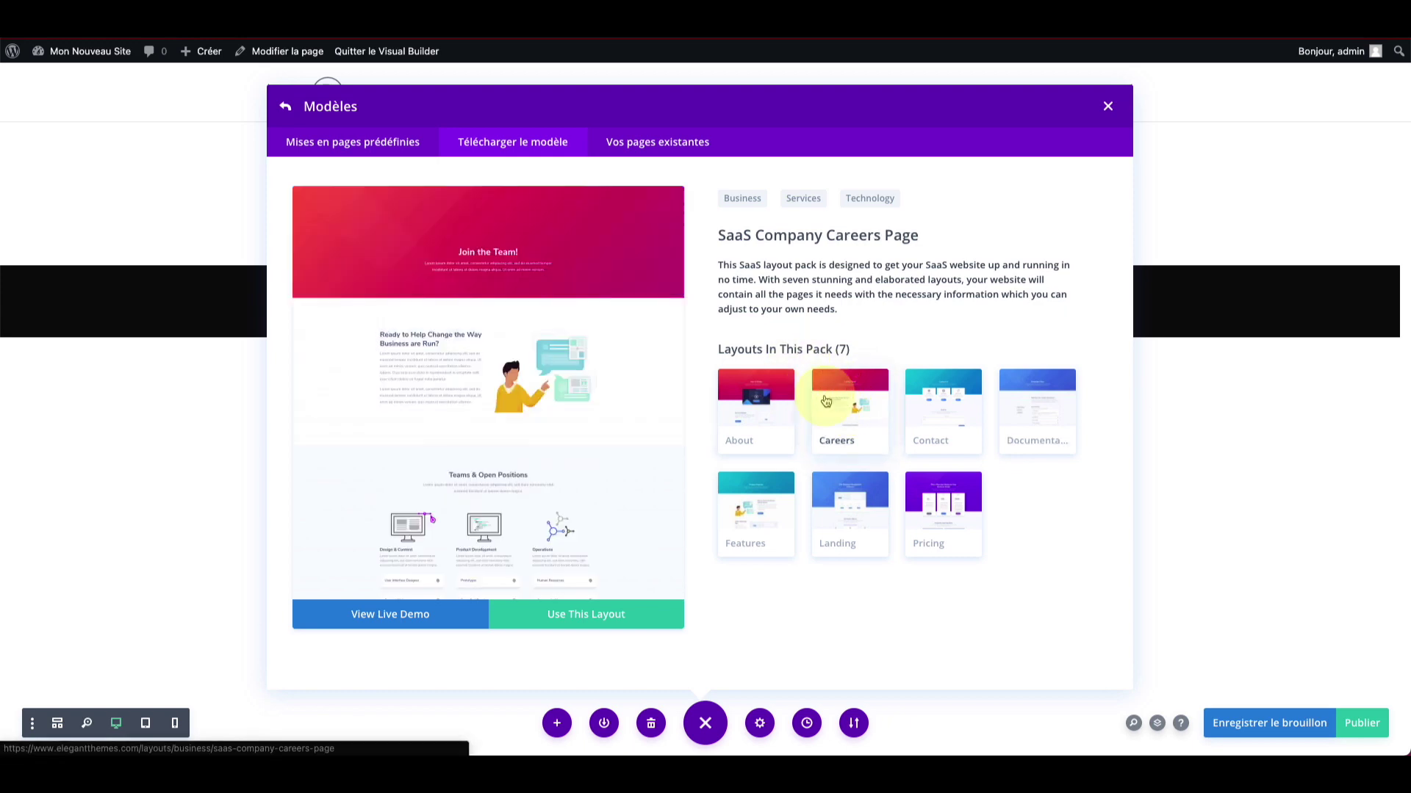
click(827, 478)
click(929, 488)
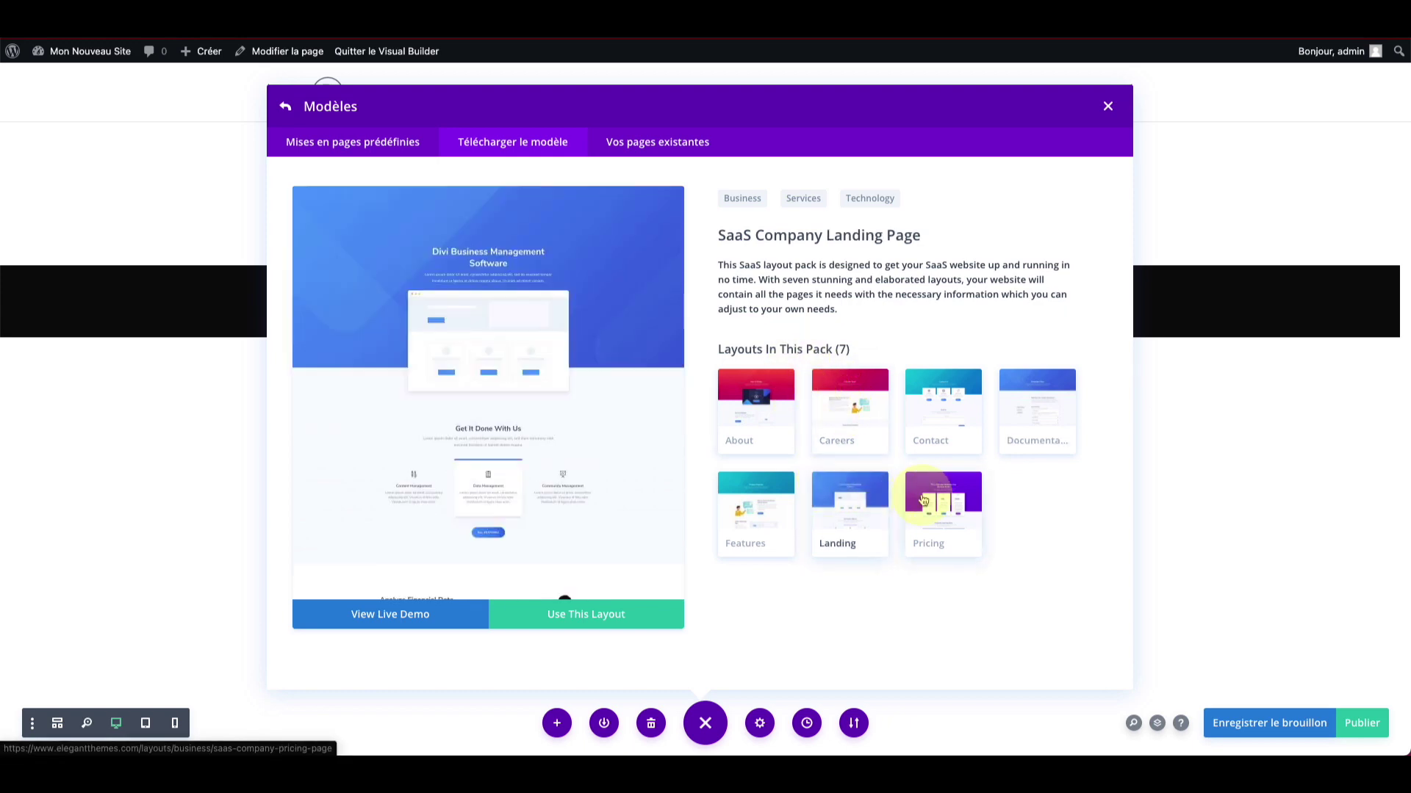
click(825, 509)
click(756, 505)
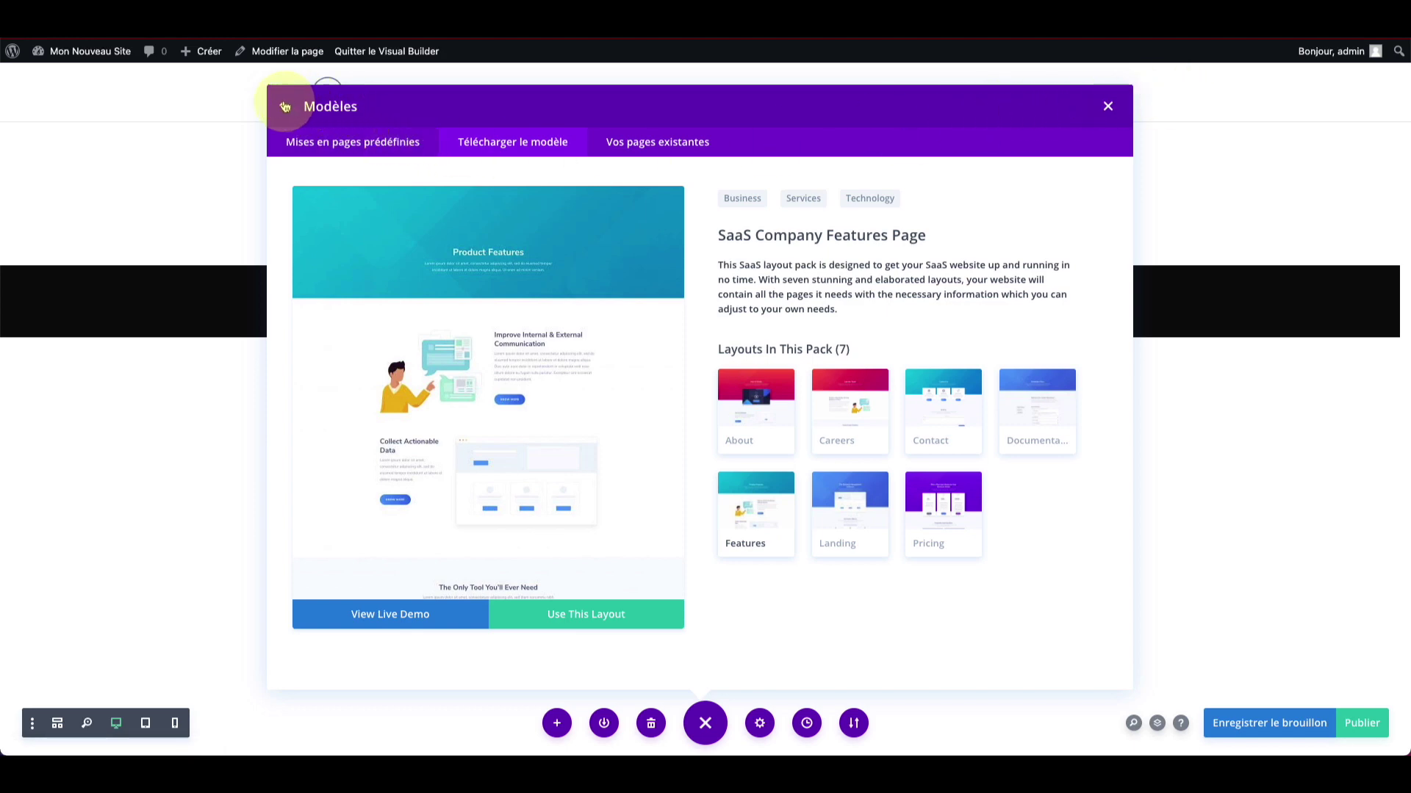
click(285, 106)
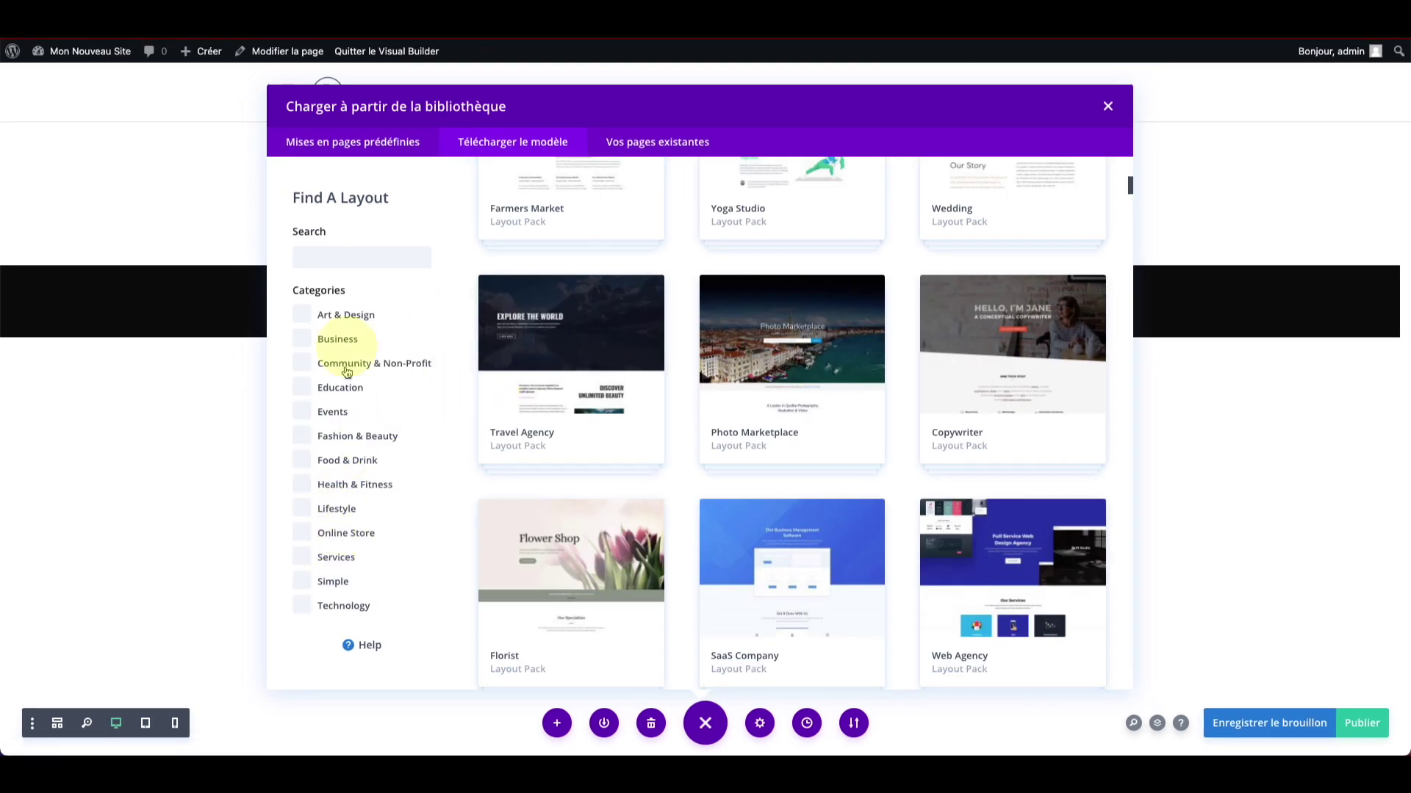
Step: Filter the library to Simple, Services and Community & Non-Profit packs and browse the results
click(338, 584)
click(335, 558)
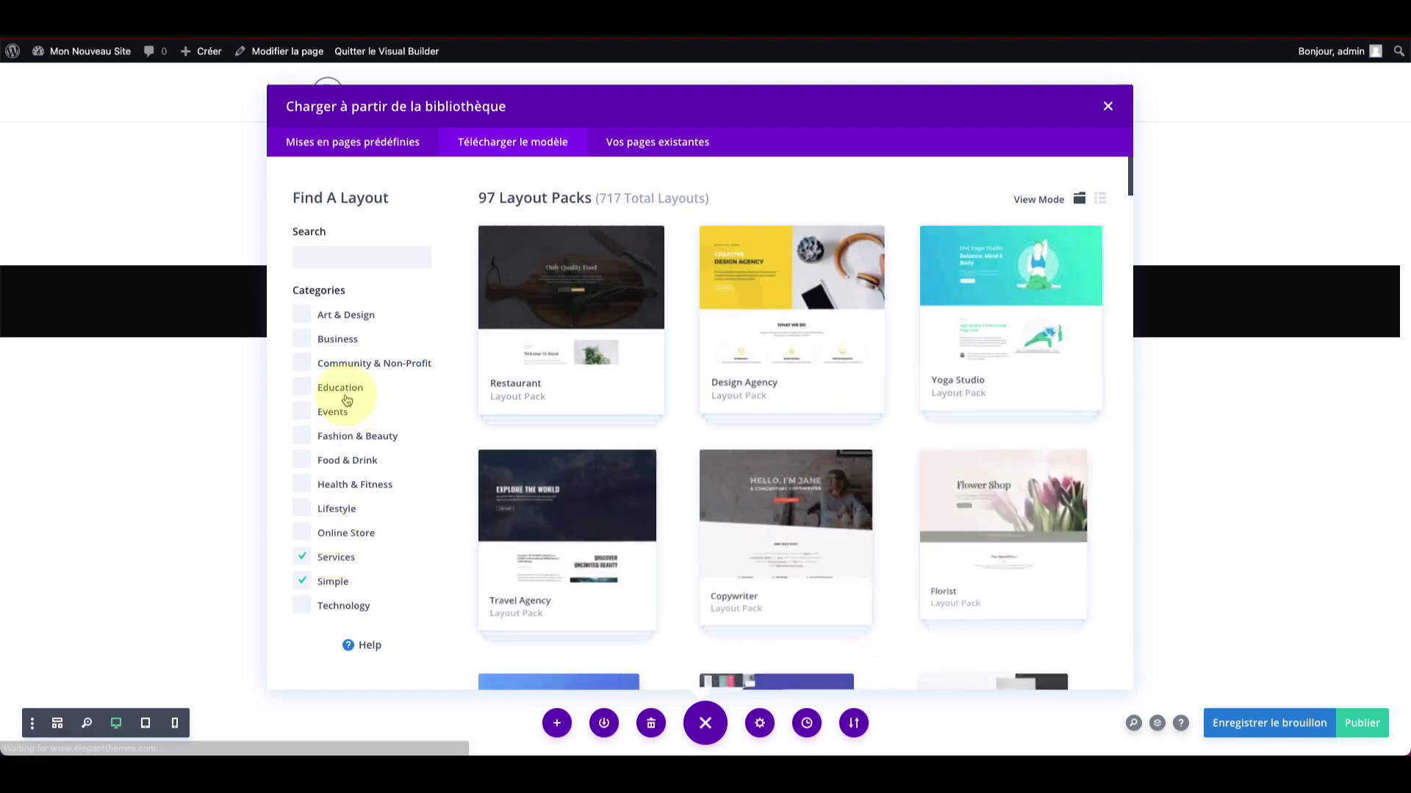
click(349, 368)
scroll(706, 371, down, 5)
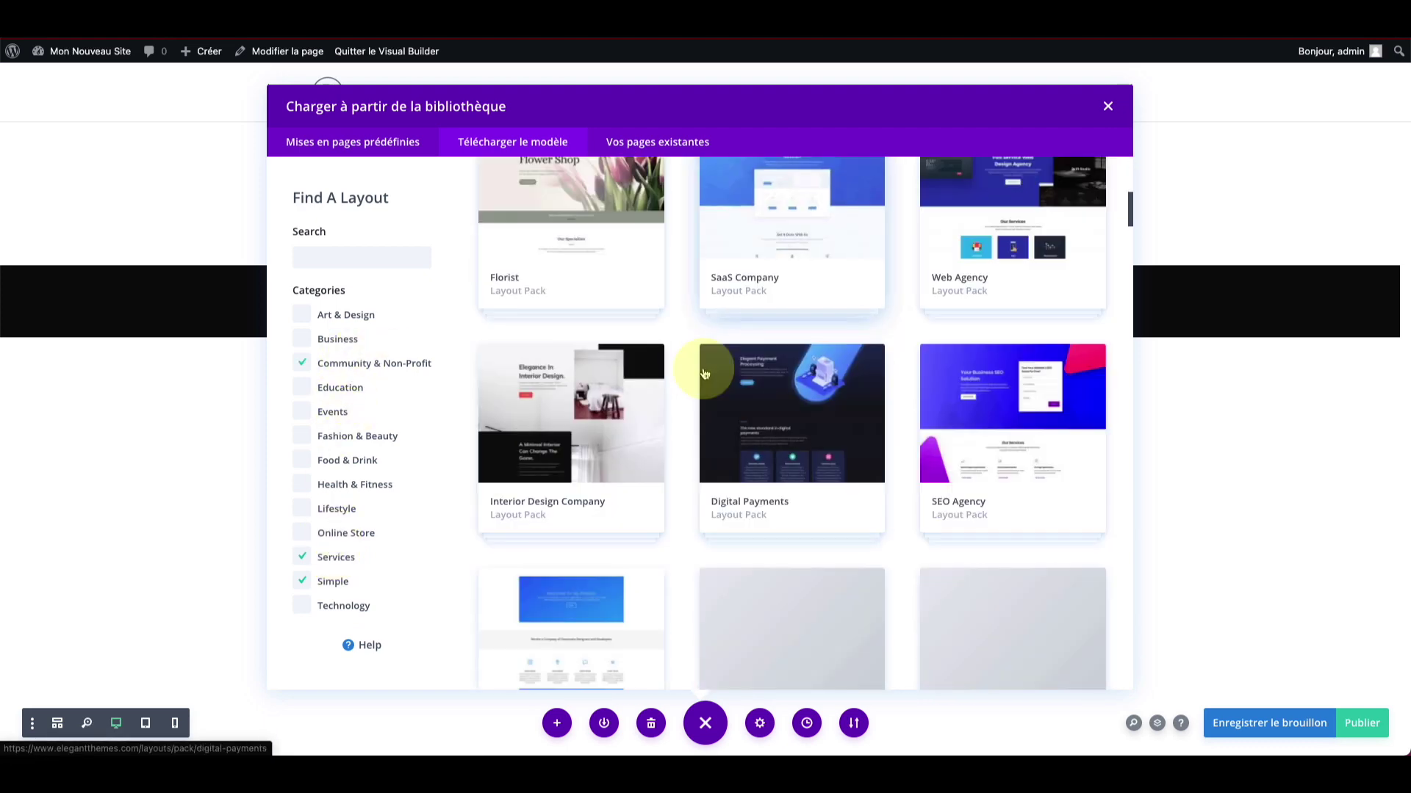
scroll(704, 374, down, 4)
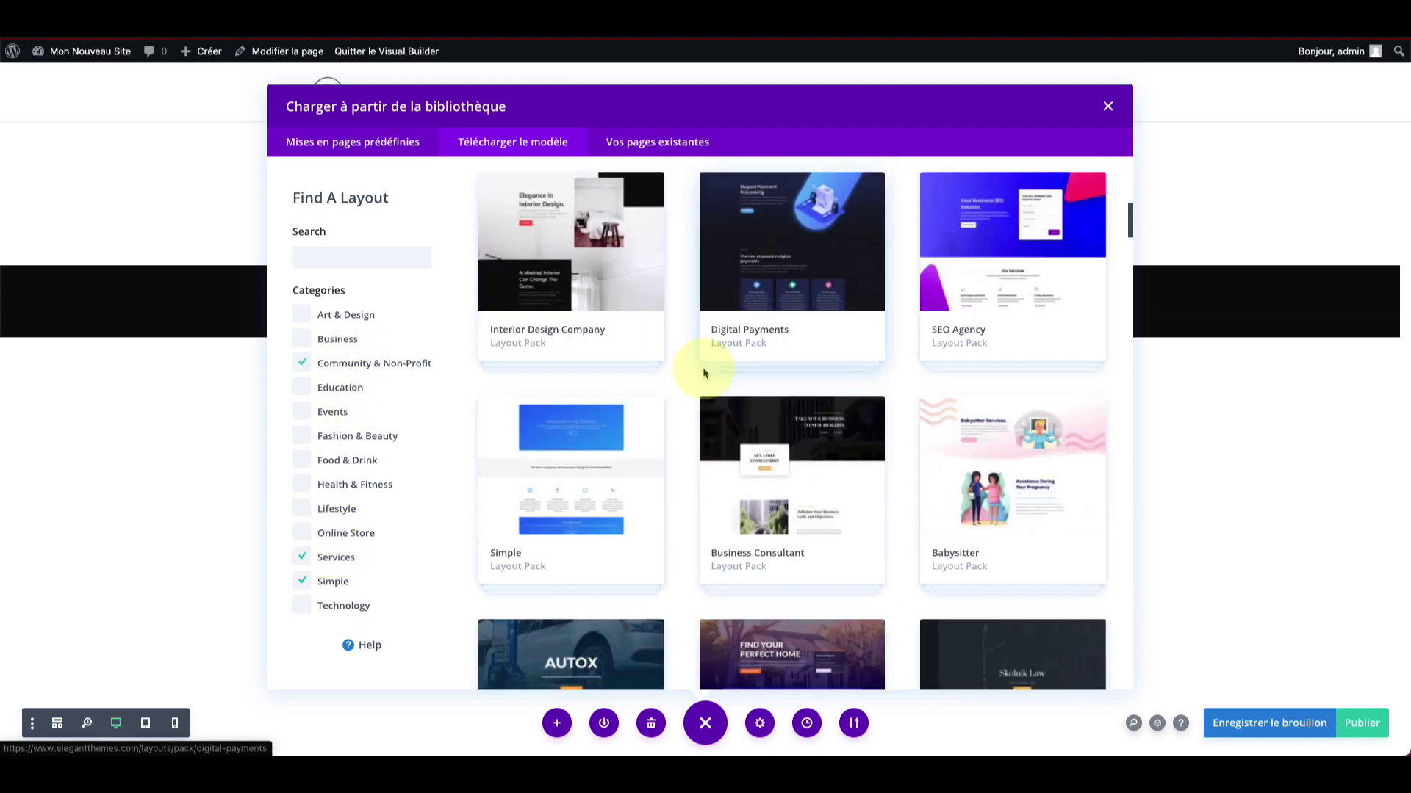
scroll(704, 374, down, 5)
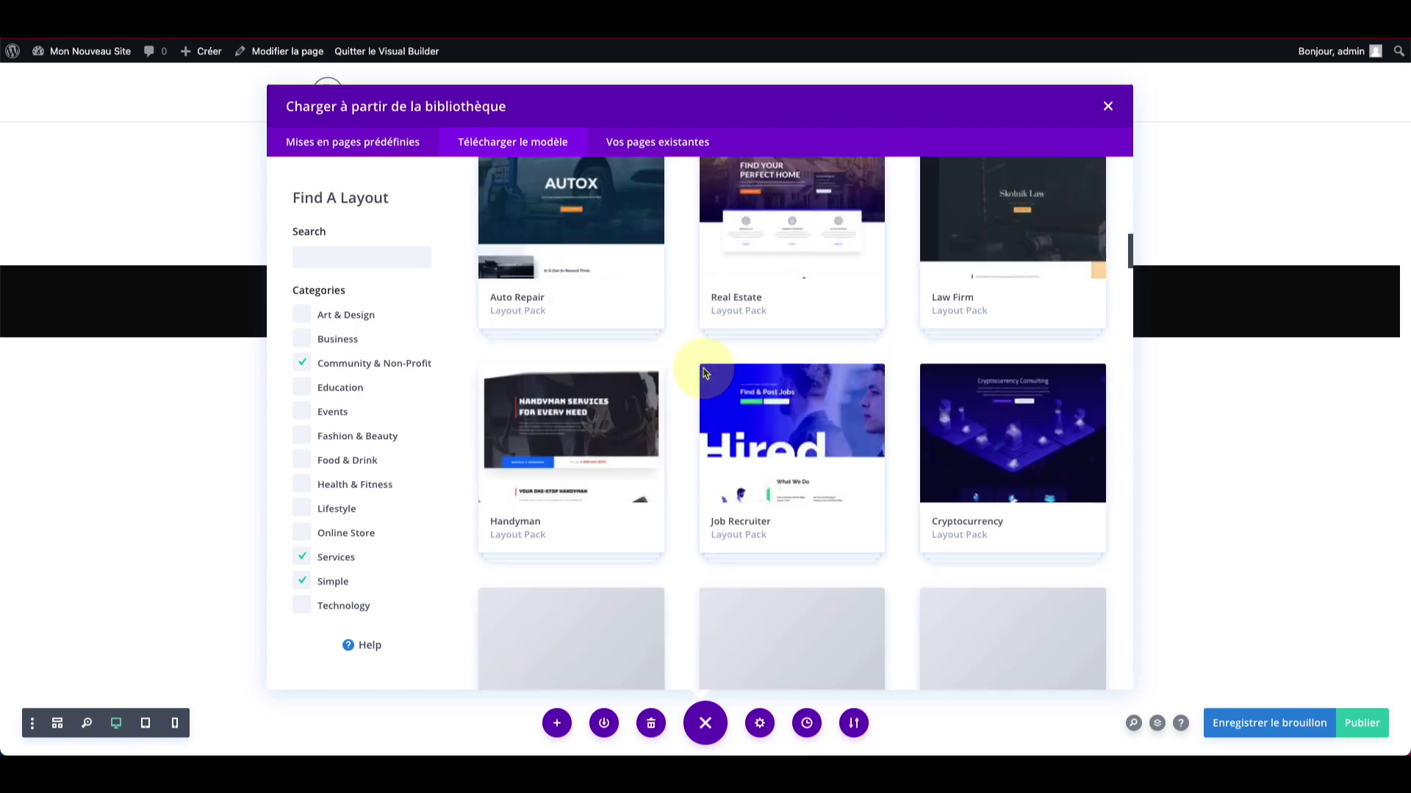
scroll(704, 374, up, 1)
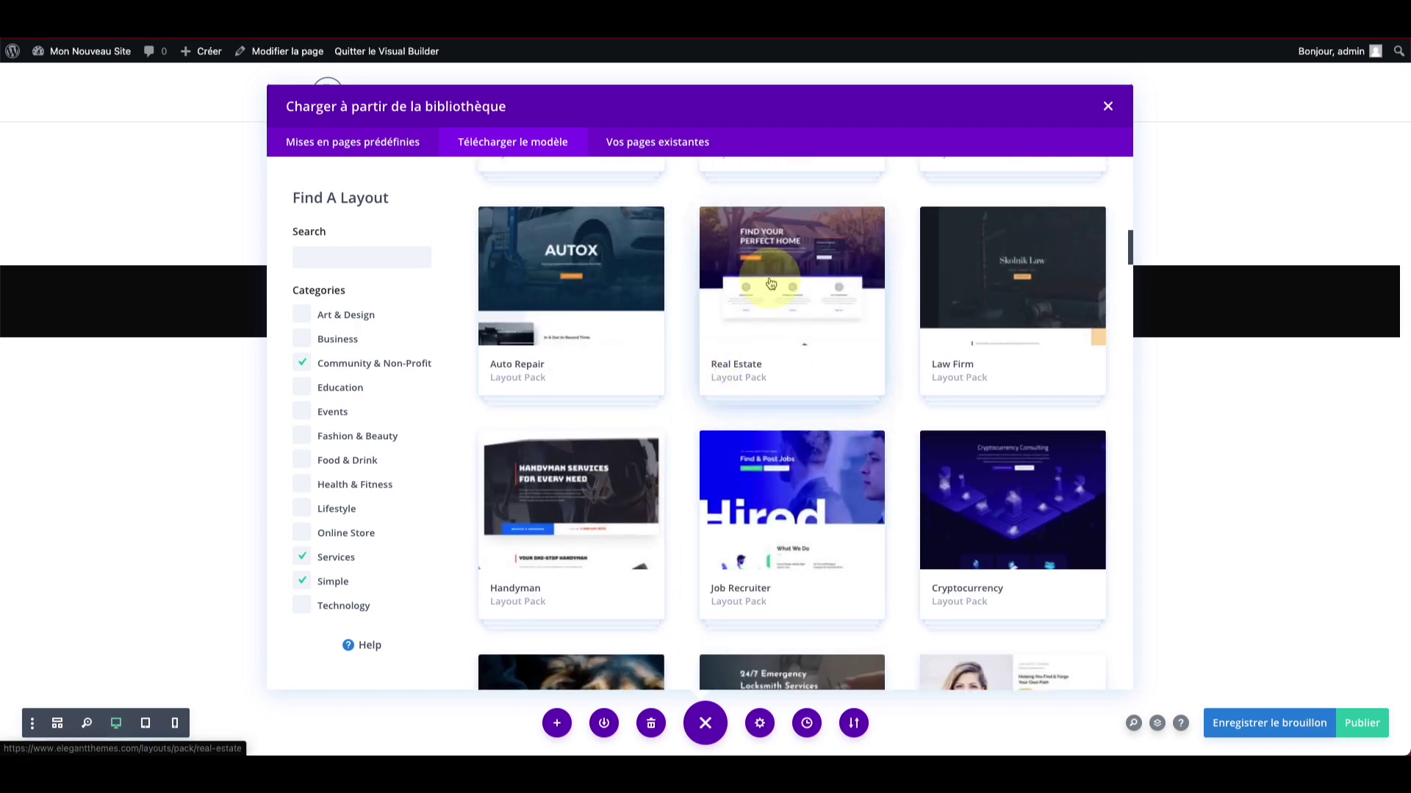
Step: Open the Real Estate pack, preview its Listings page, then select the Landing page
click(768, 273)
scroll(529, 403, down, 5)
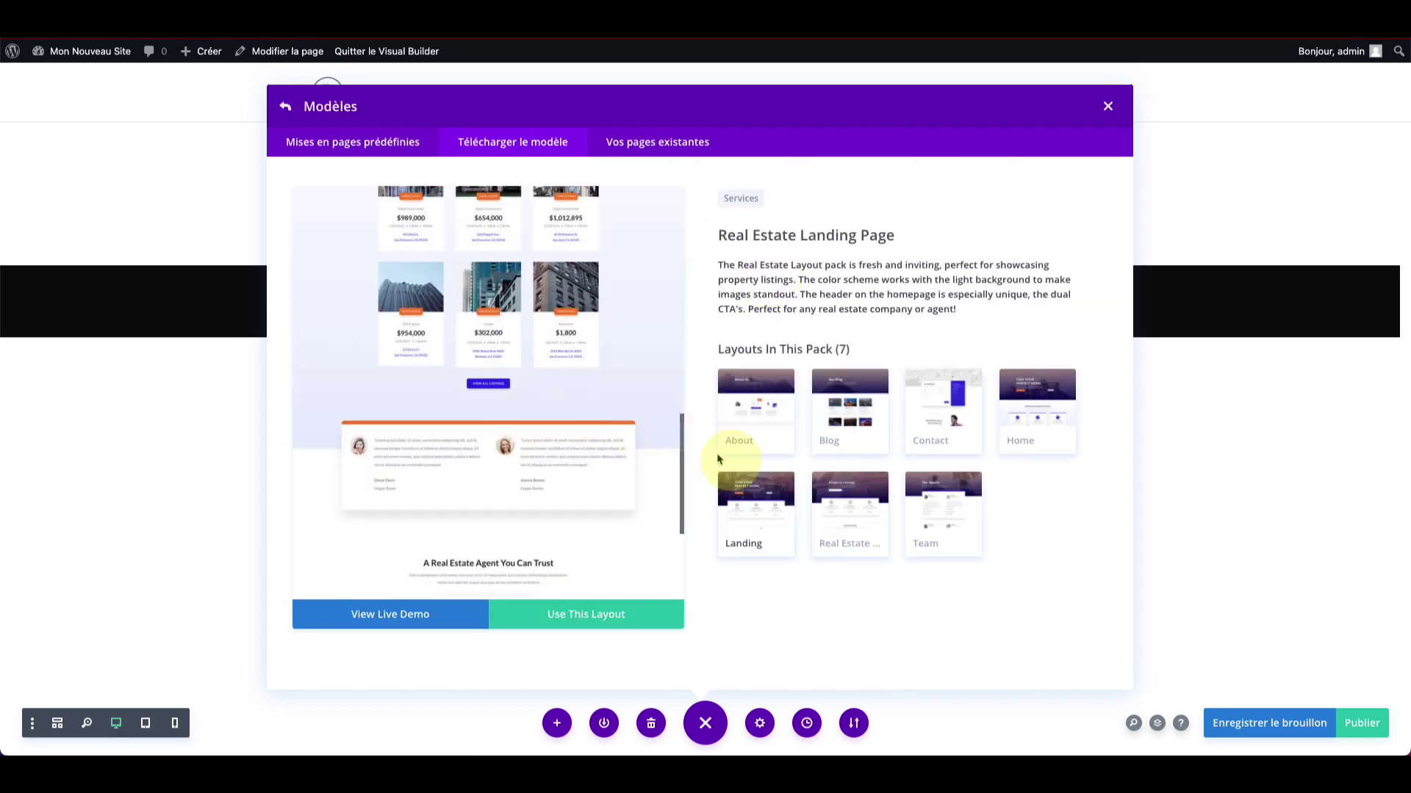
click(806, 526)
scroll(499, 414, down, 5)
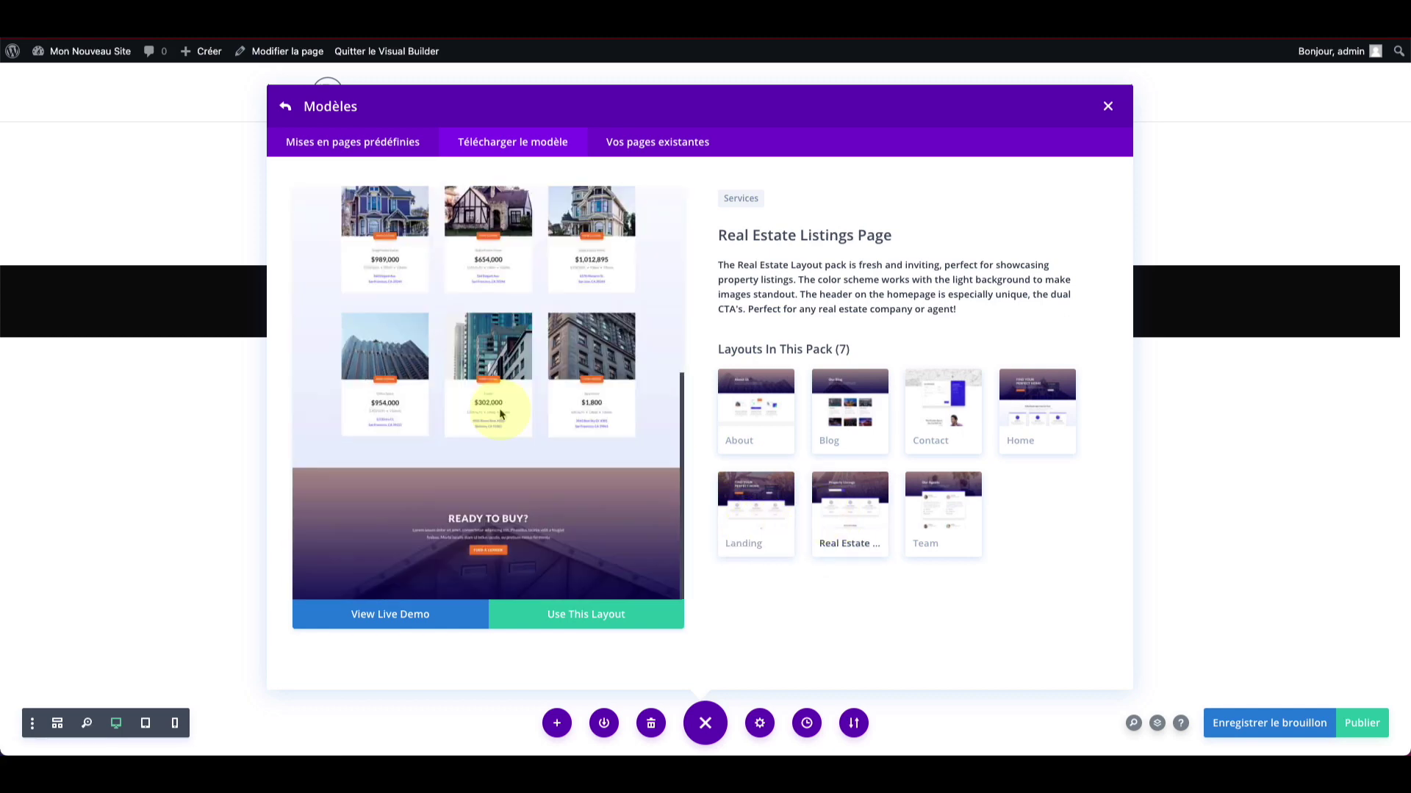
click(743, 504)
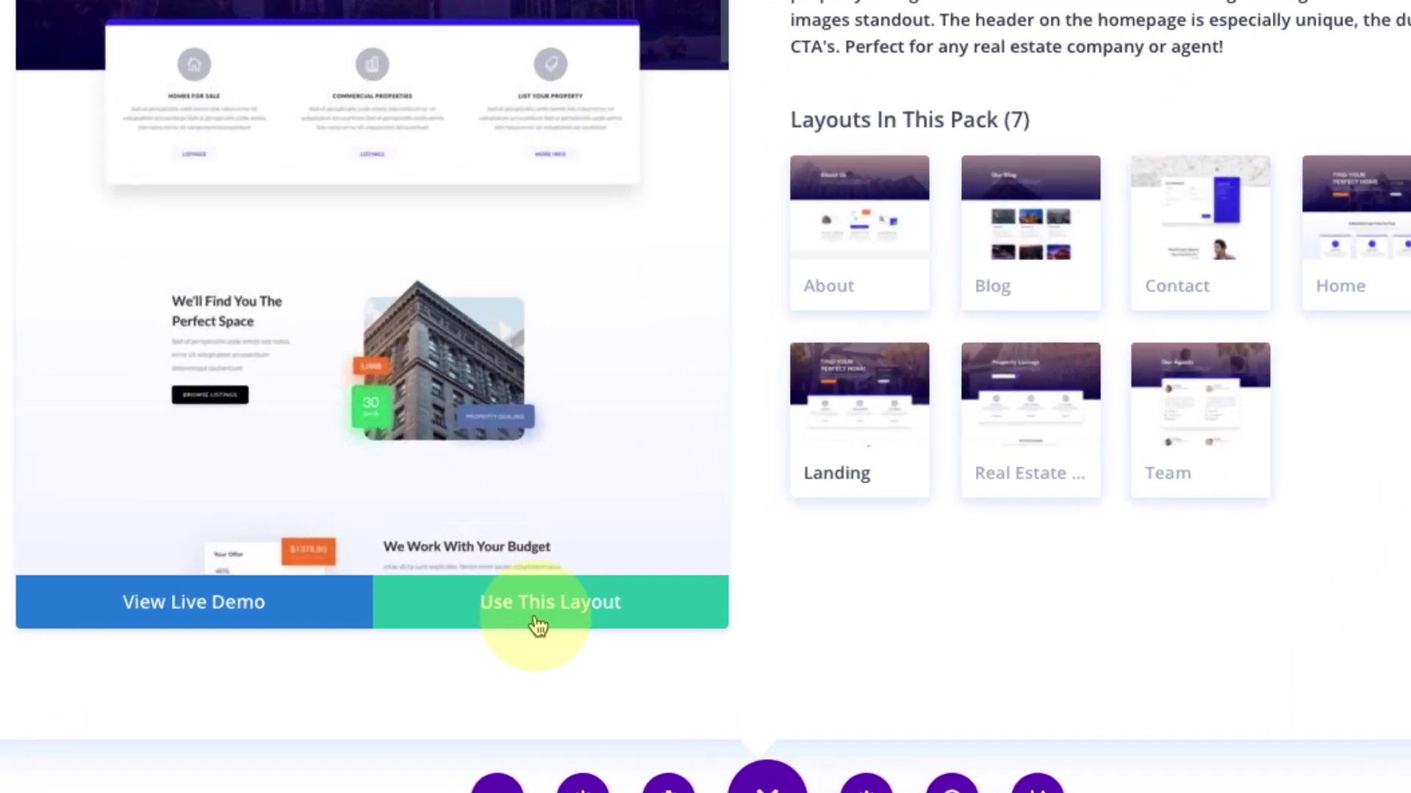
Step: Apply the Real Estate landing layout and read the username help in the sign-in prompt
click(542, 614)
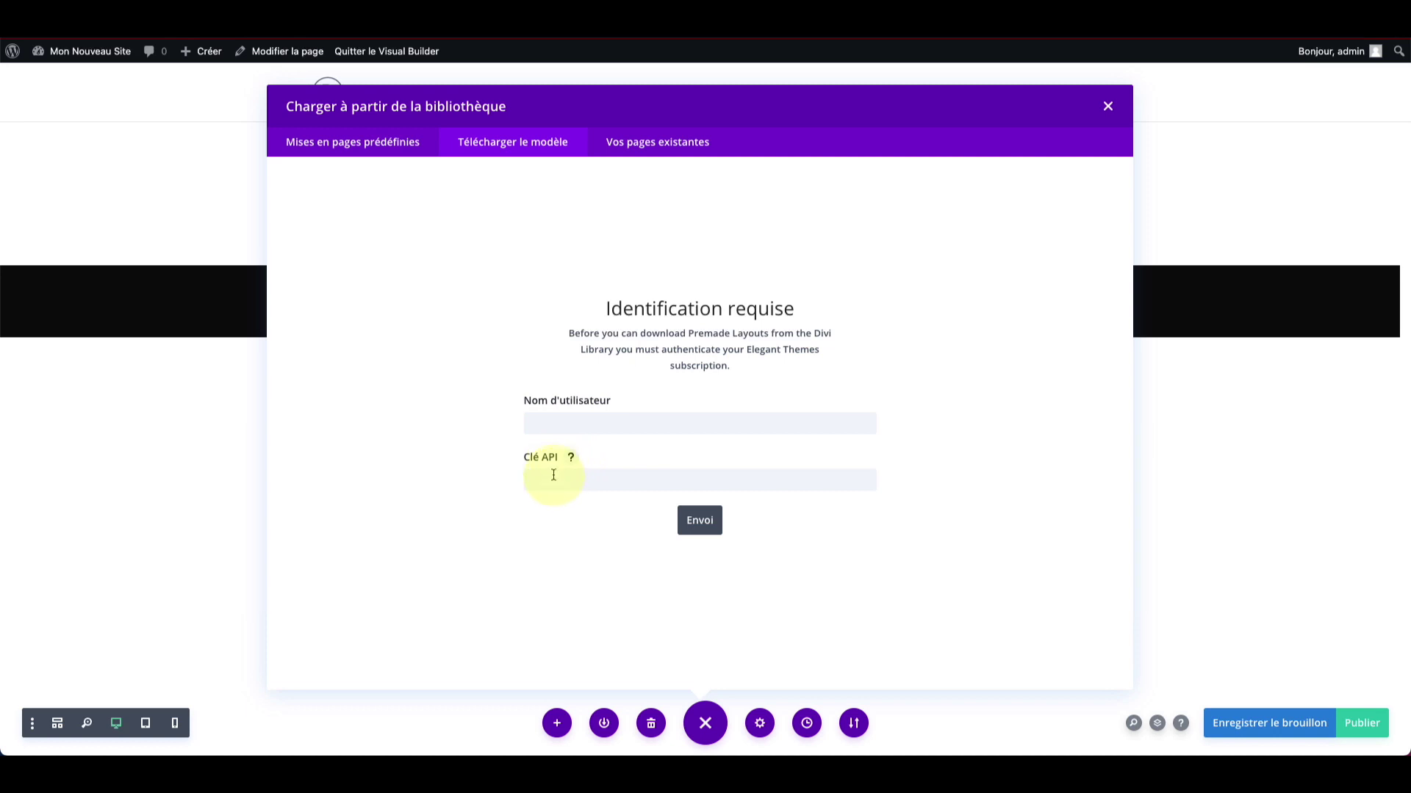
click(621, 404)
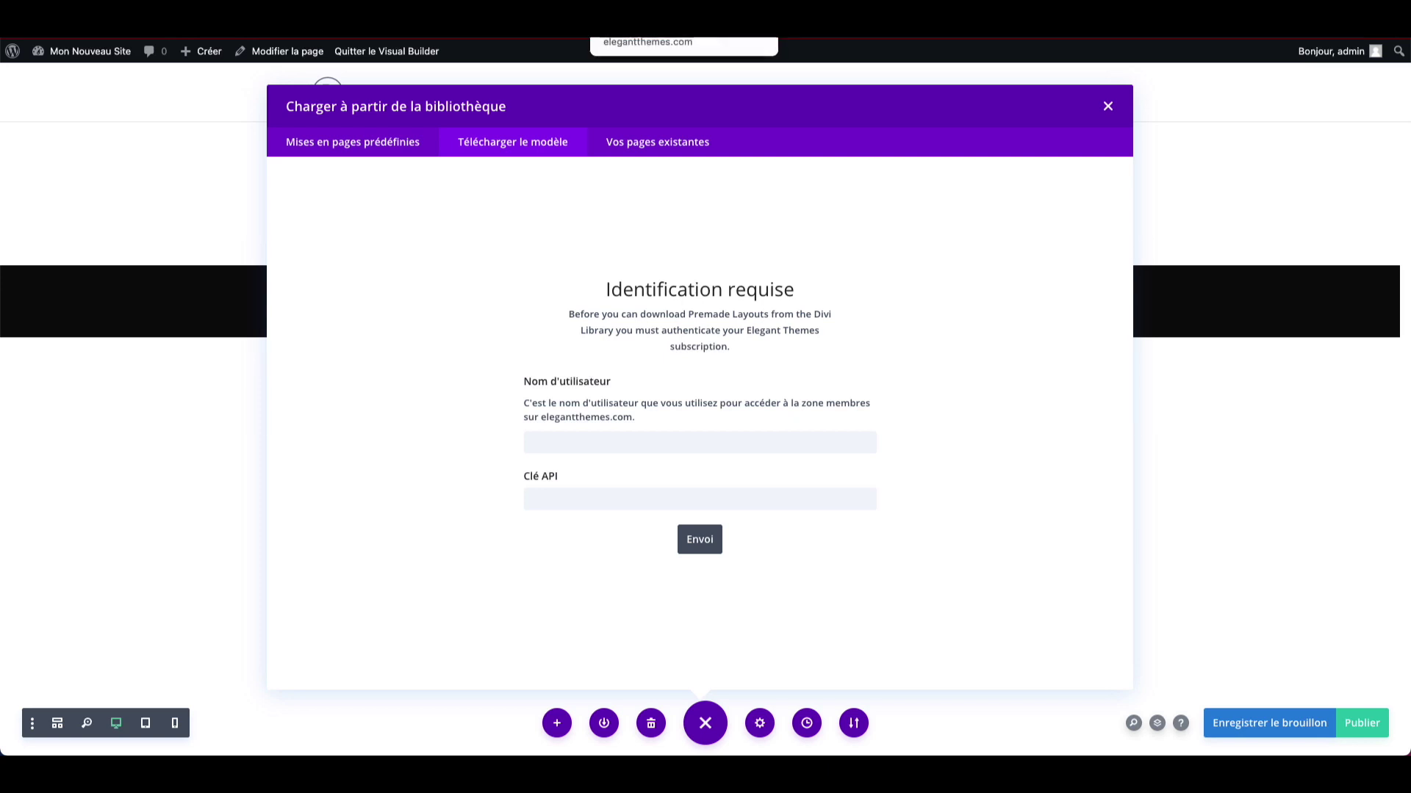
drag(529, 416, 591, 402)
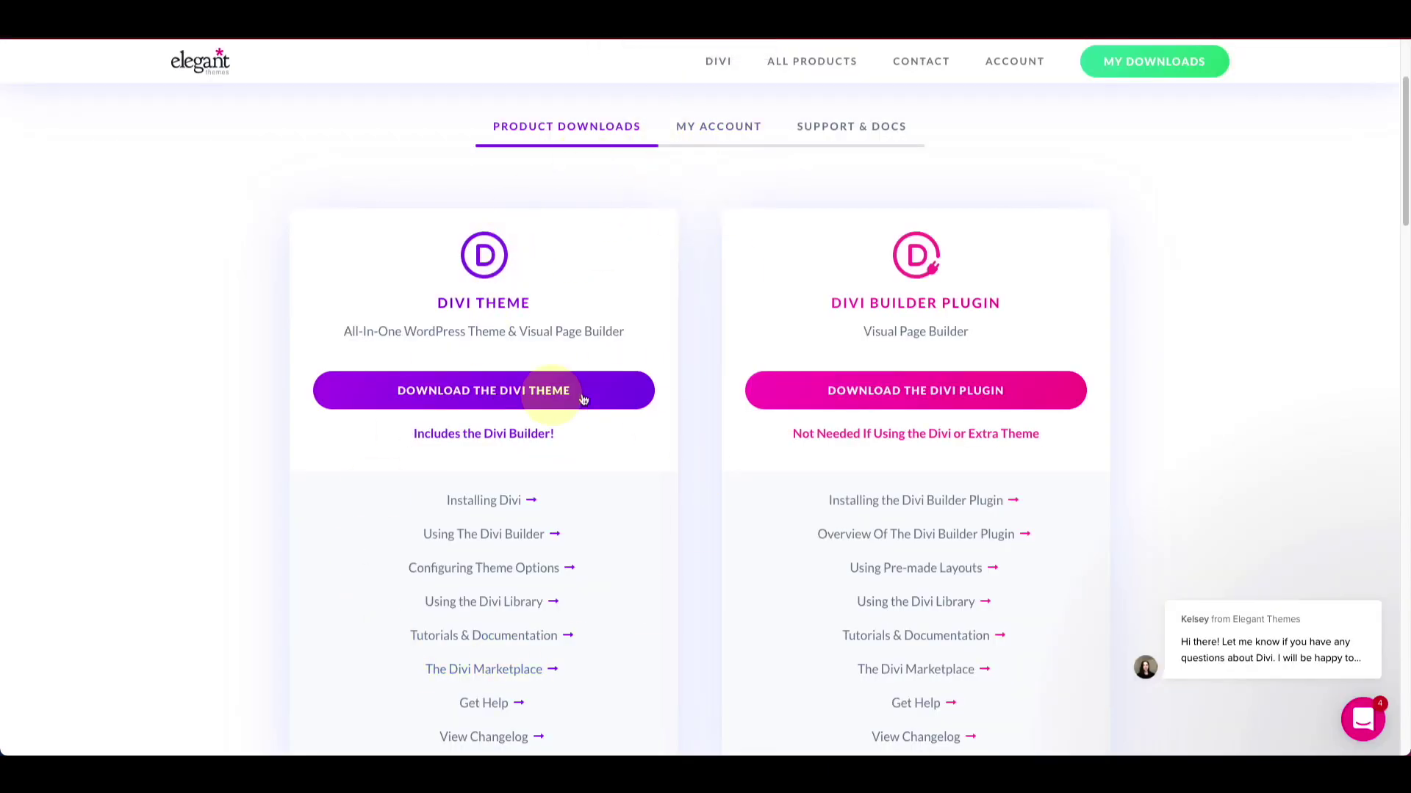
Step: Go to the Elegant Themes account's API Keys section
mouse_move(718, 127)
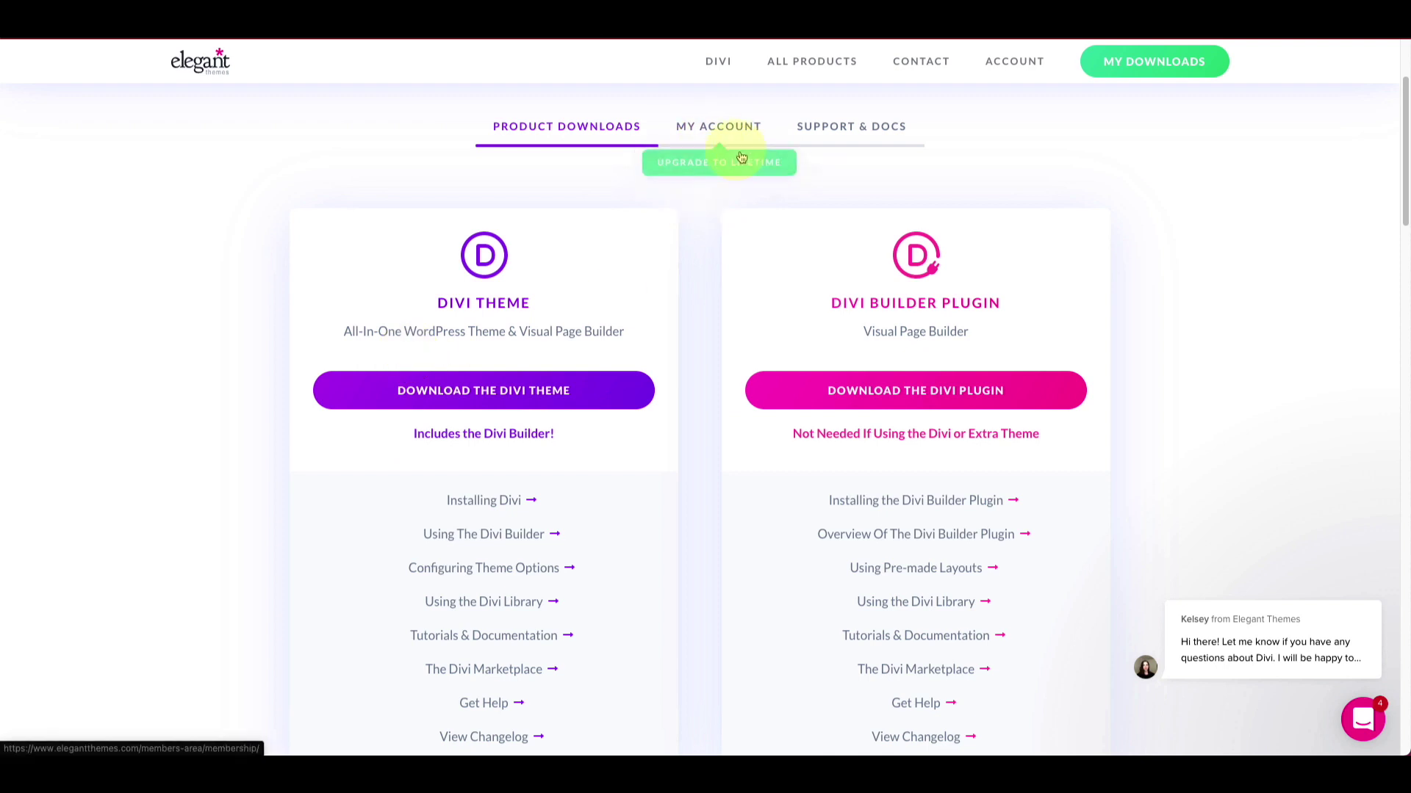
click(727, 132)
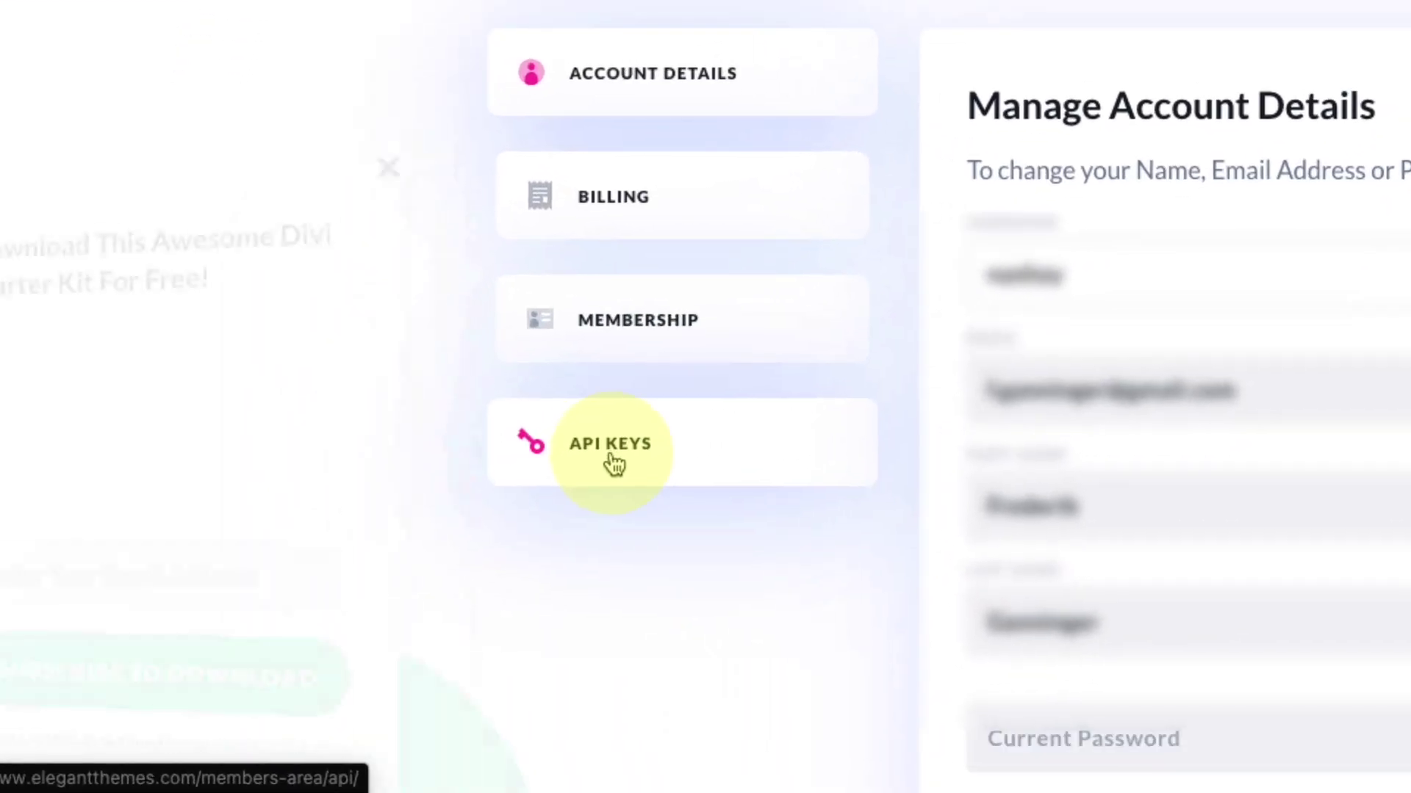
click(613, 463)
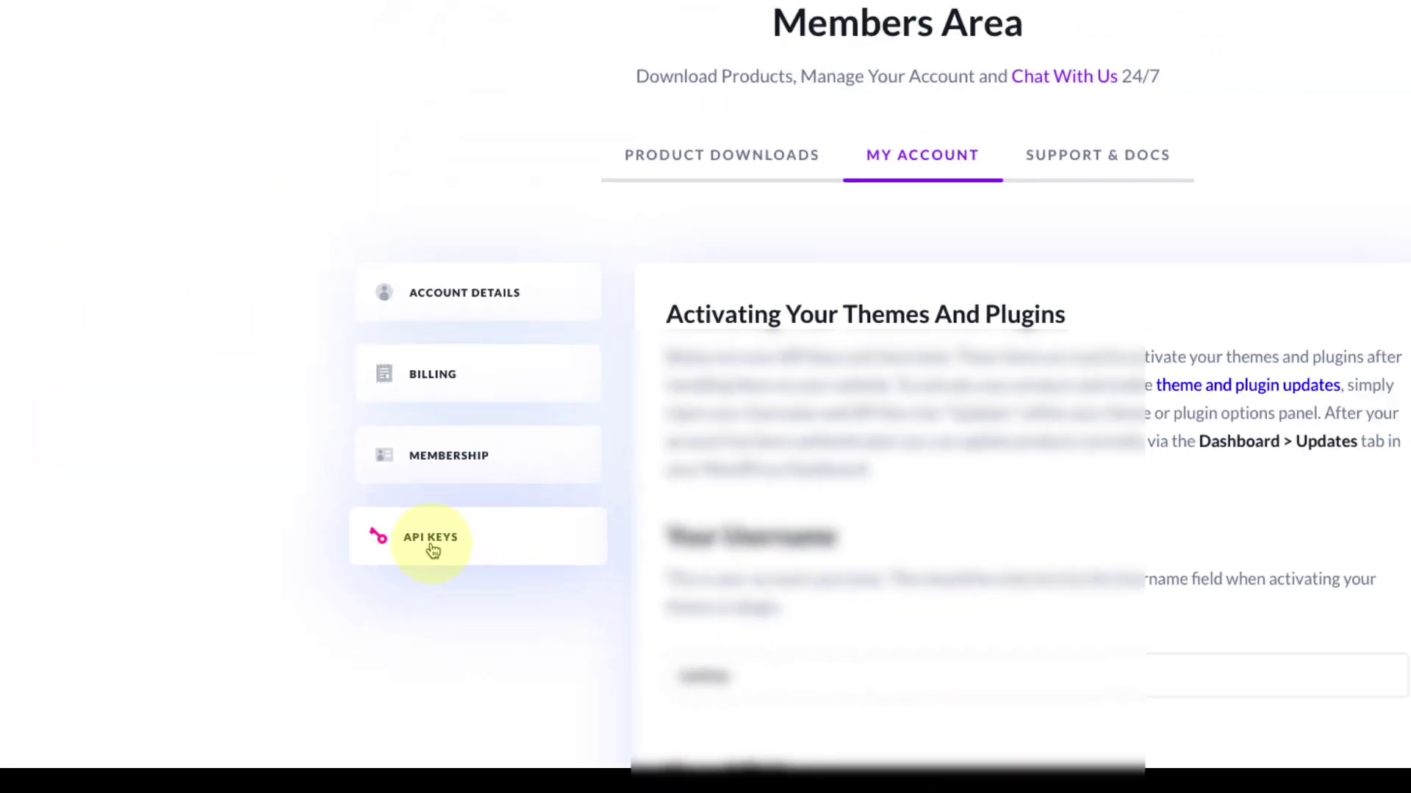
scroll(568, 522, down, 8)
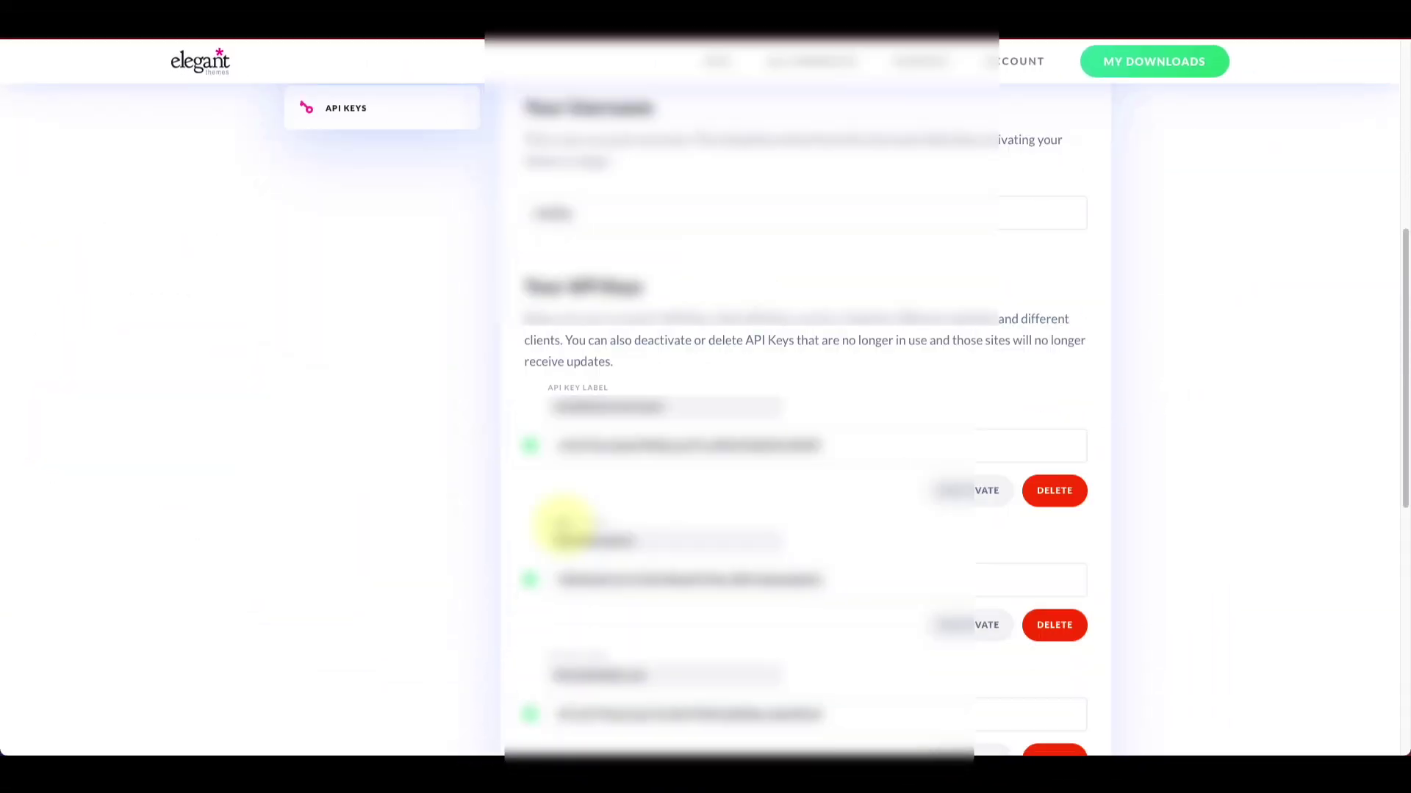
scroll(565, 527, down, 2)
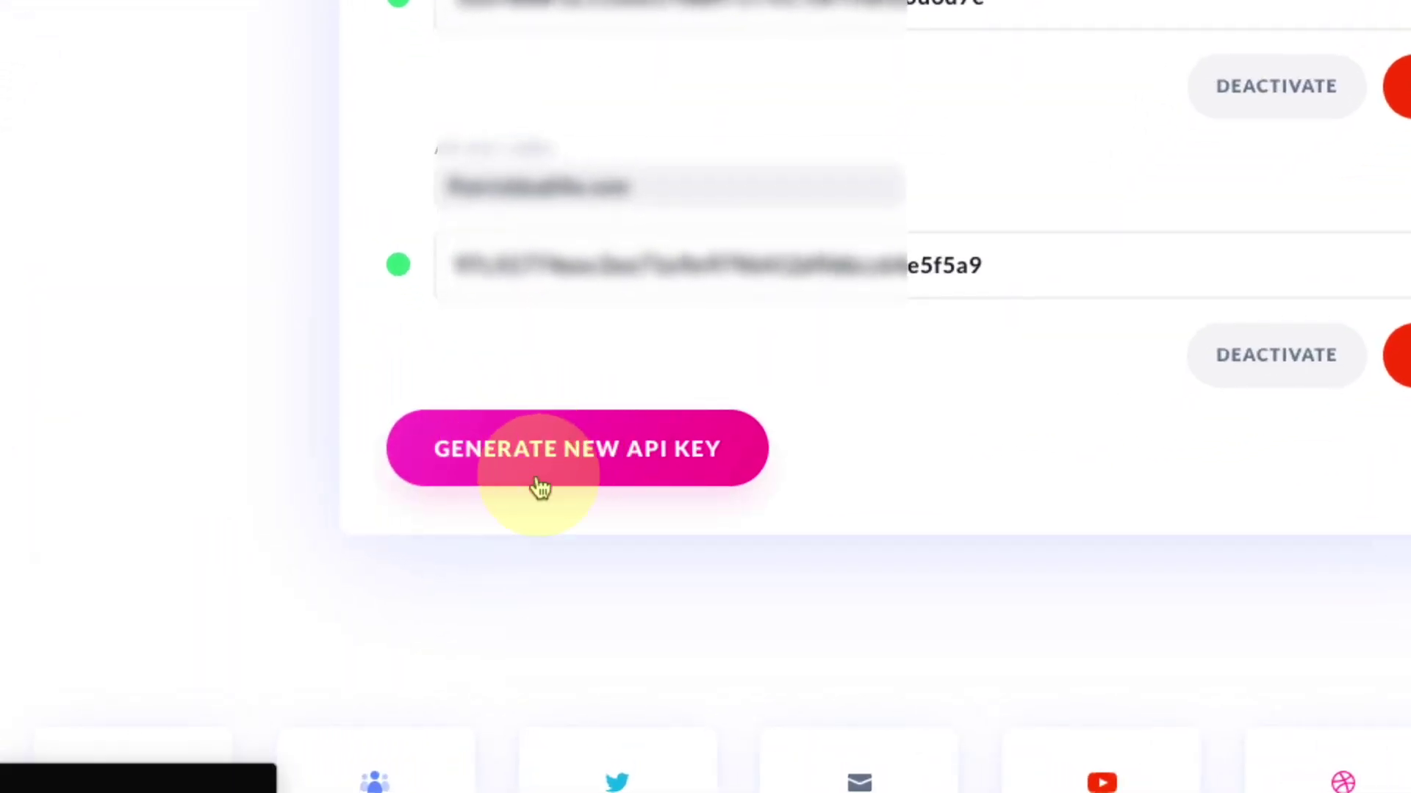
Step: Generate a new API key labelled 'Mon nouveau site' and copy it
click(592, 469)
click(585, 456)
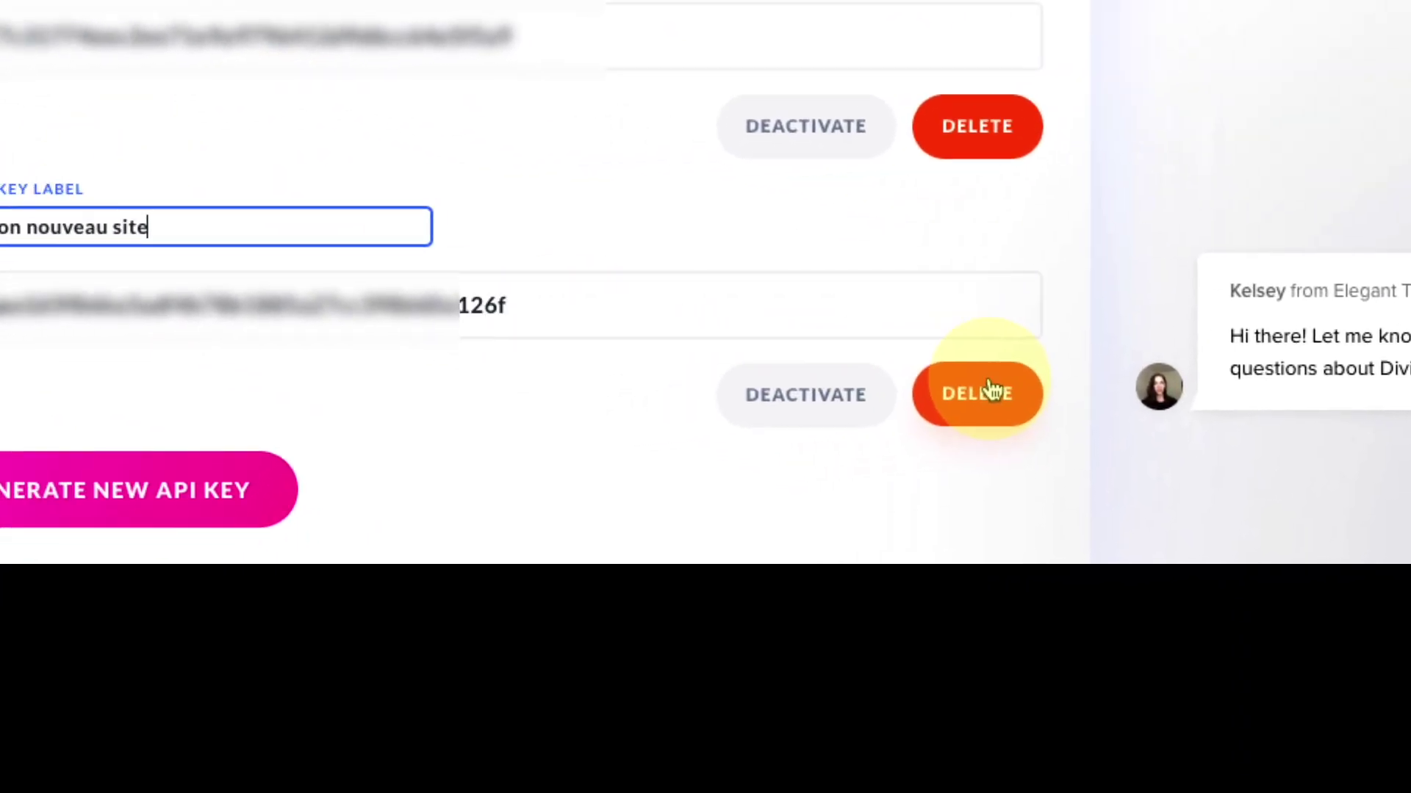
click(133, 316)
click(893, 268)
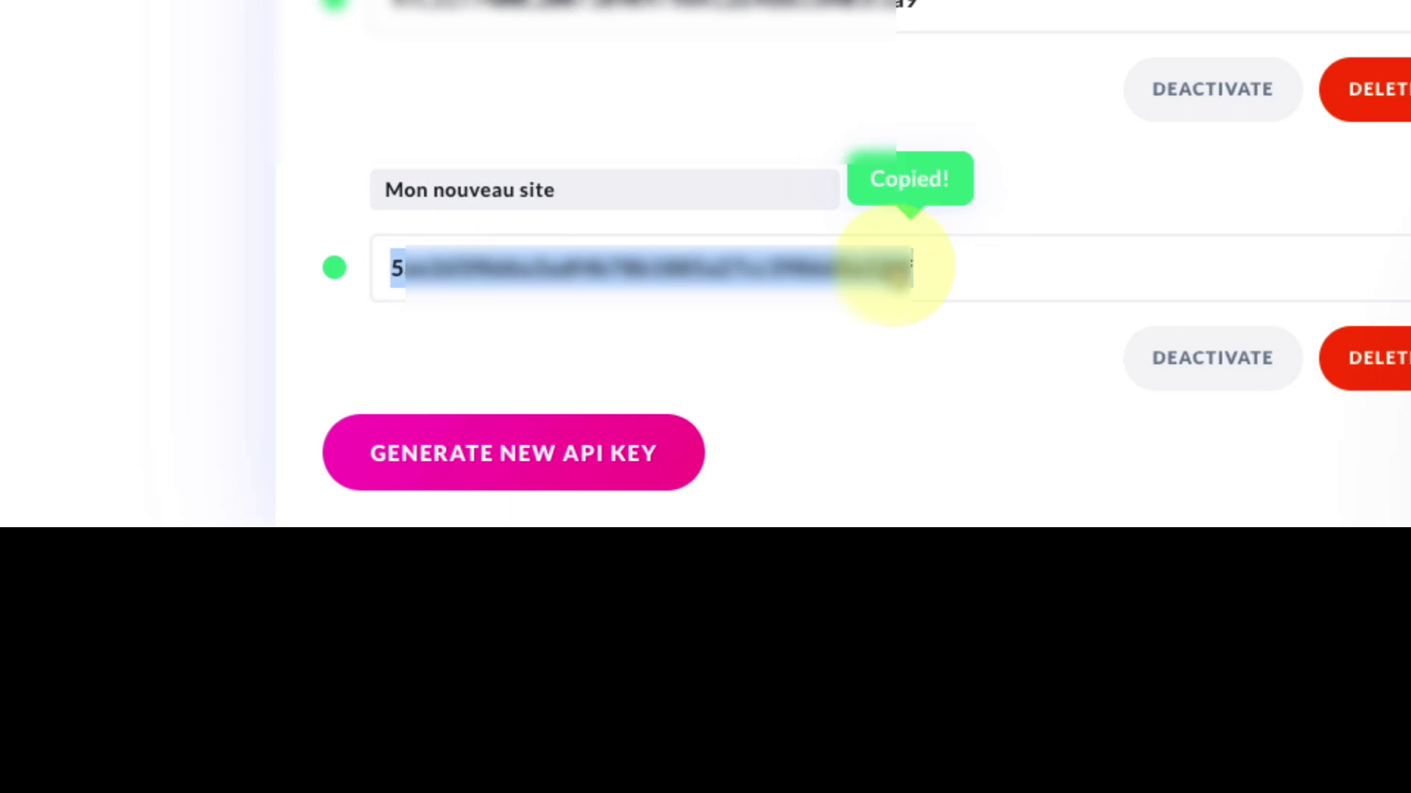
drag(856, 273, 386, 278)
right_click(470, 271)
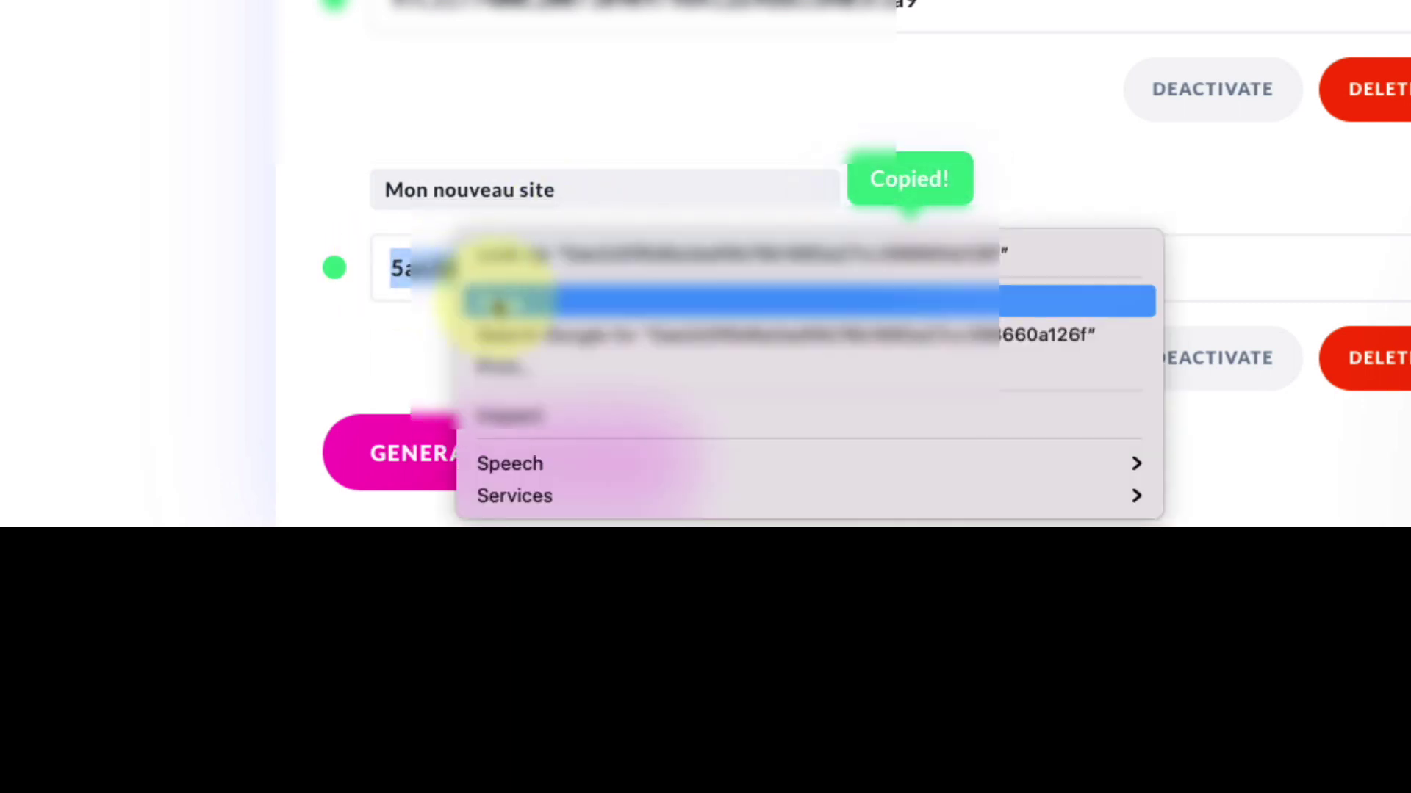
click(598, 297)
click(606, 290)
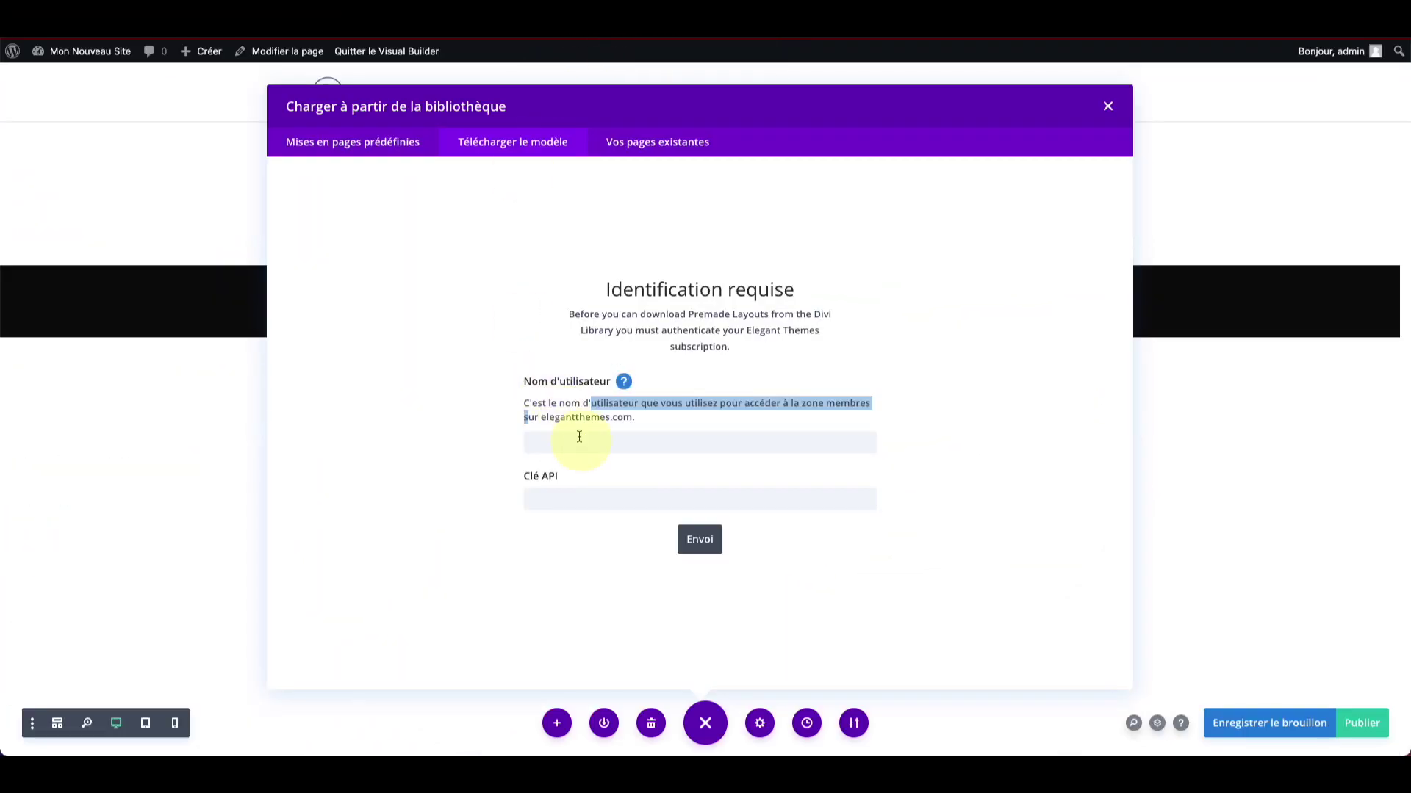
Step: Enter the account username, paste the new API key and submit to authenticate
click(581, 441)
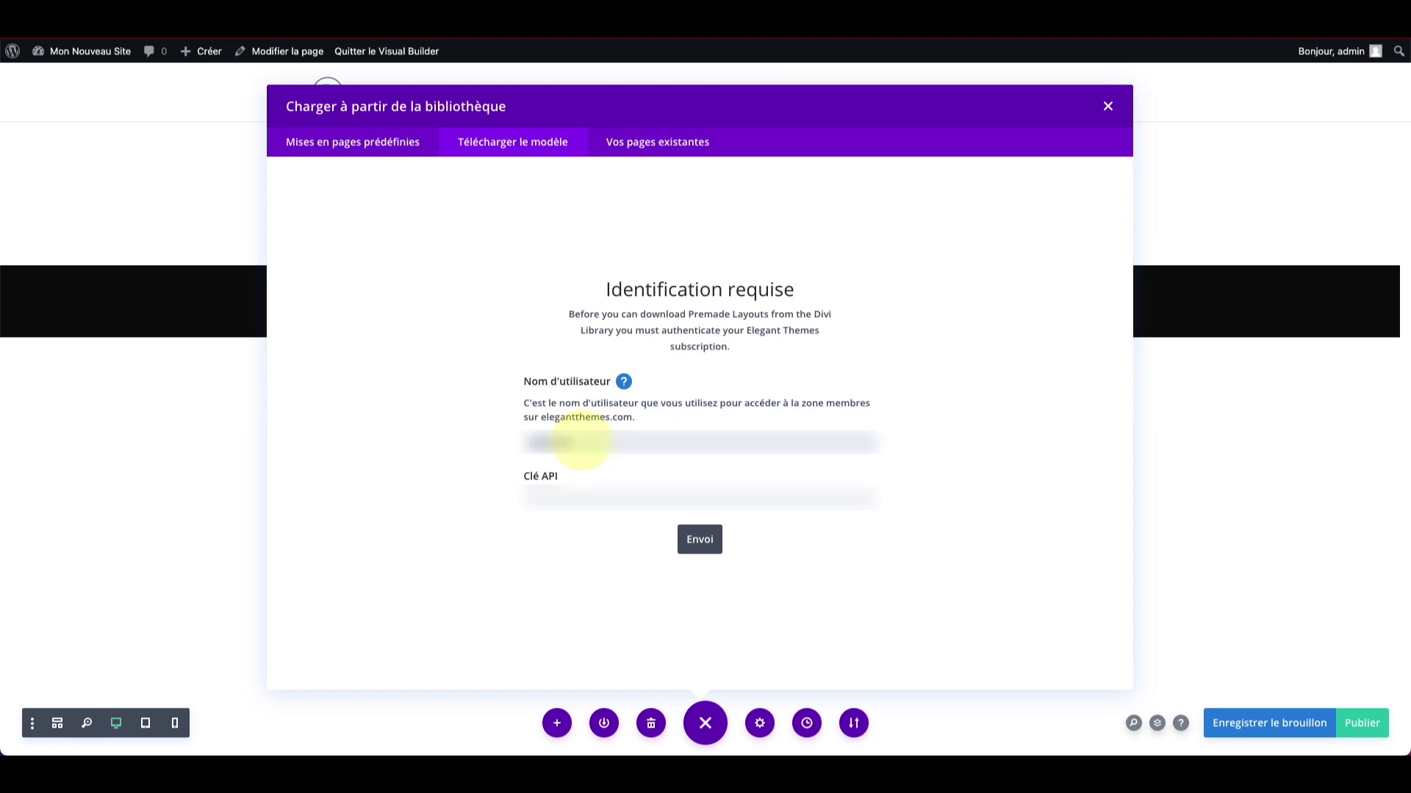
click(580, 495)
key(ctrl+v)
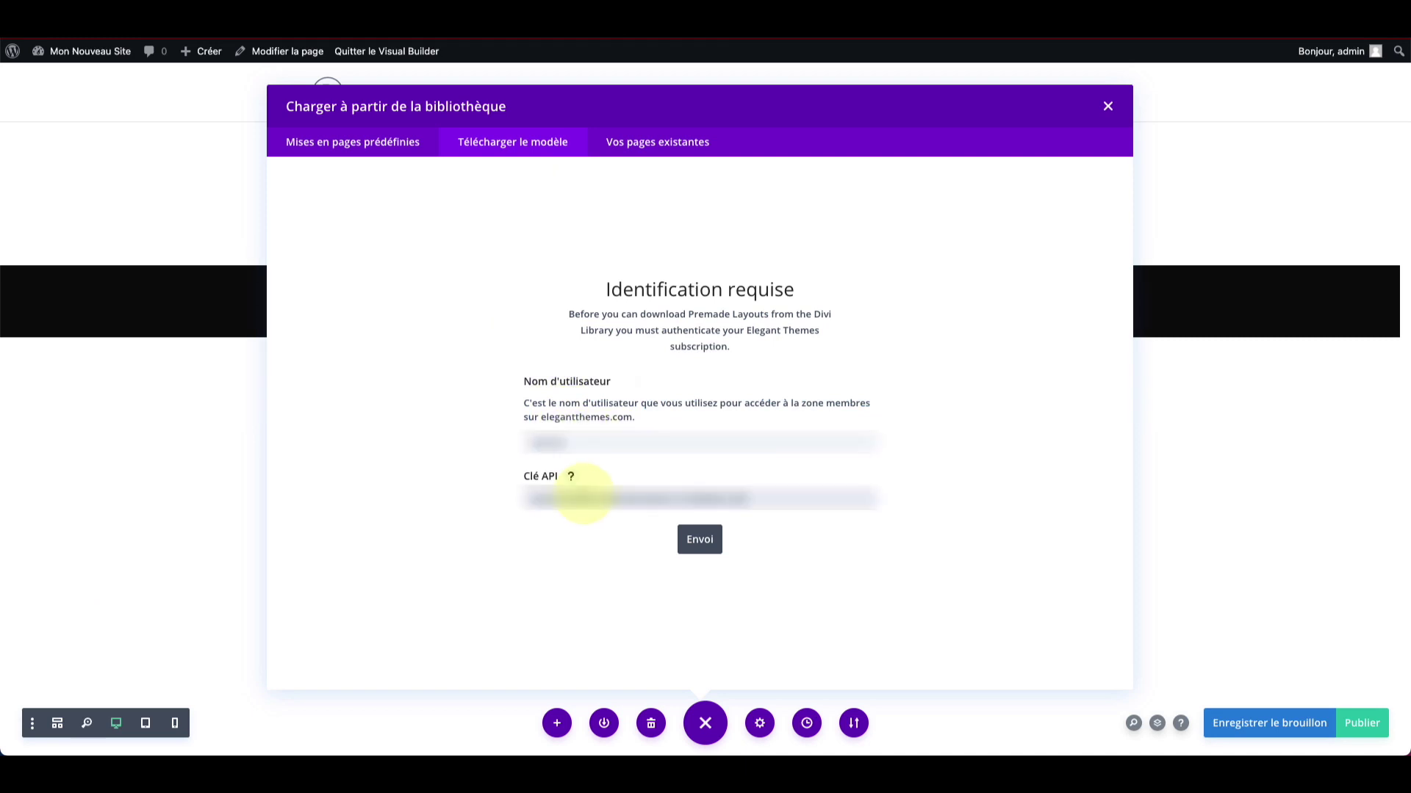
click(699, 544)
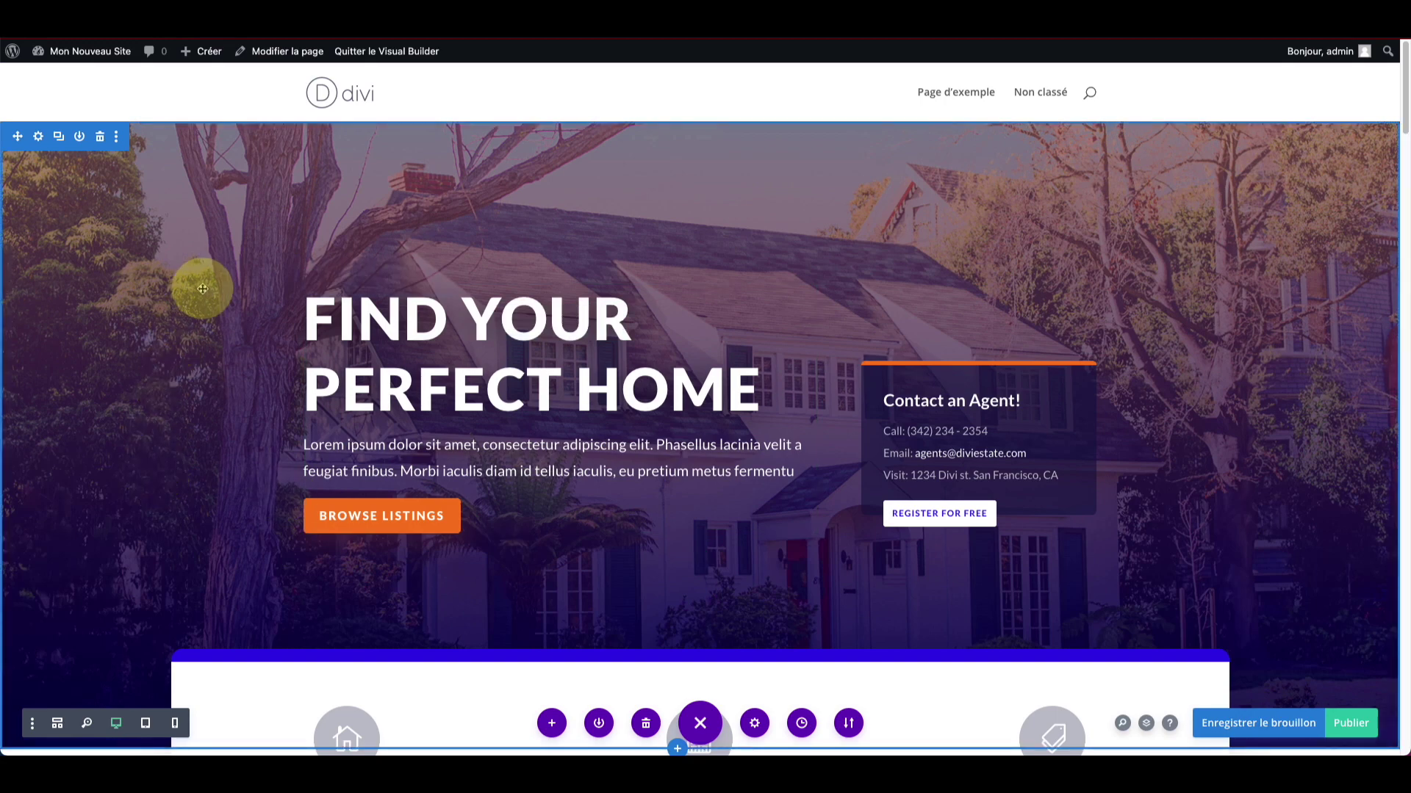
Step: Scroll through the imported Real Estate layout down to the Recent Listings property cards
scroll(203, 289, down, 8)
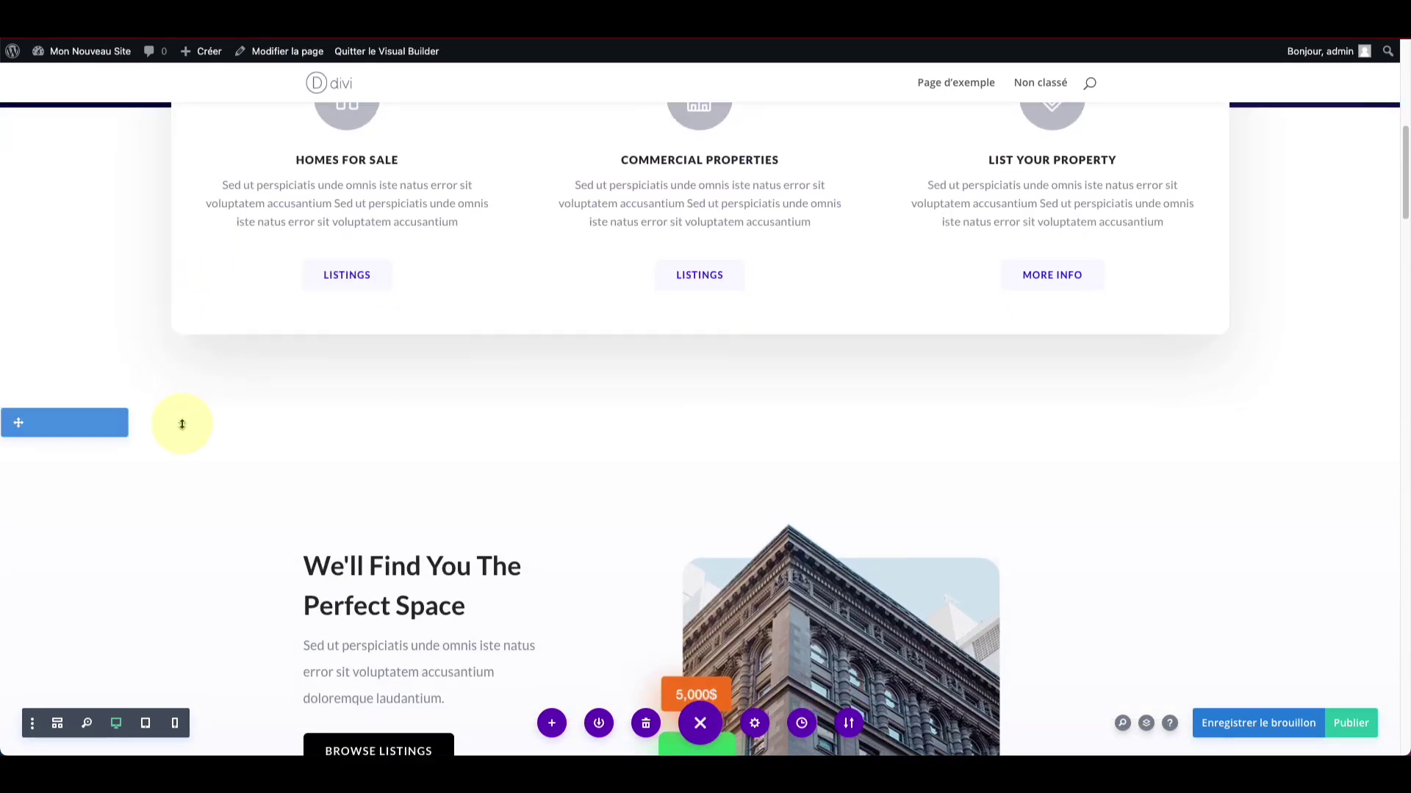
scroll(182, 423, up, 5)
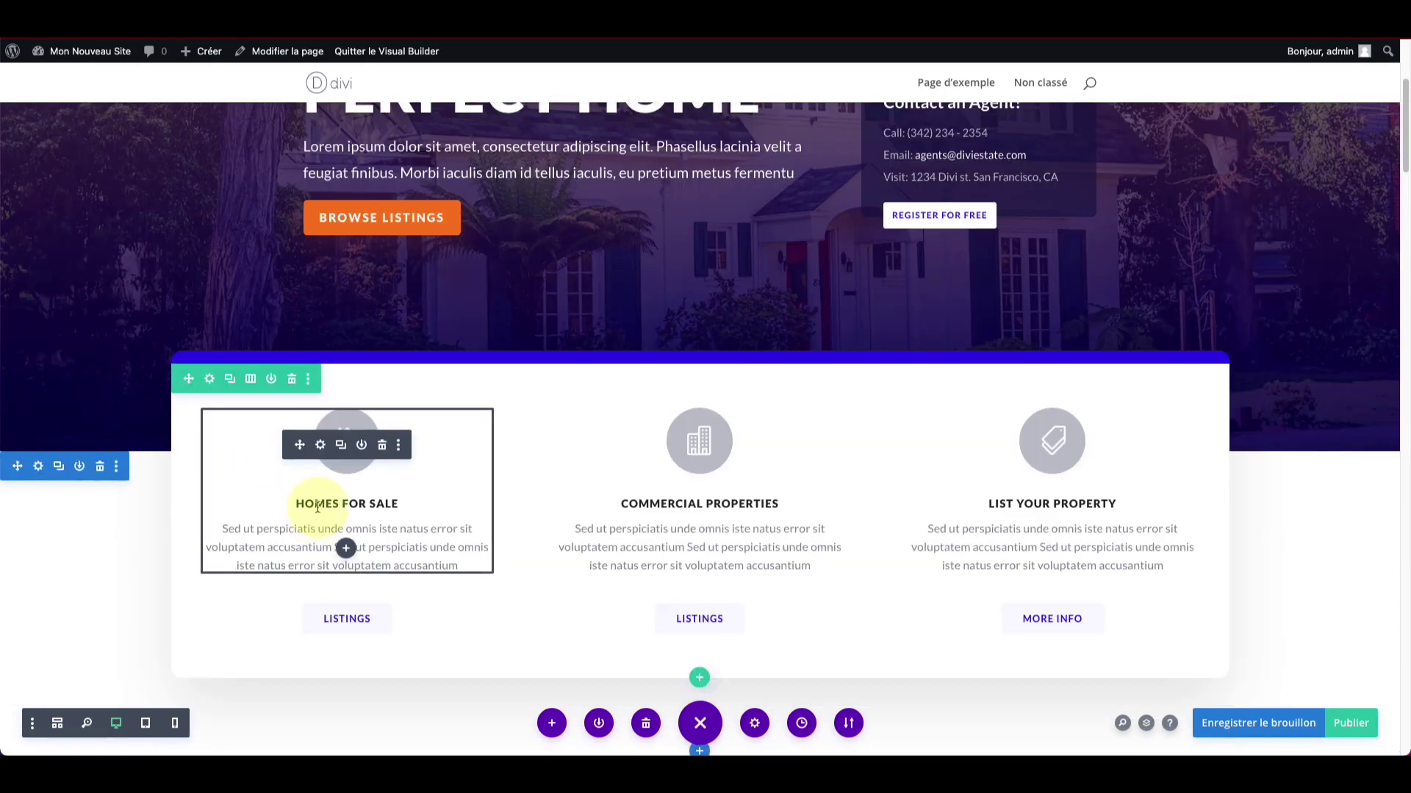
scroll(410, 306, up, 4)
scroll(394, 283, down, 10)
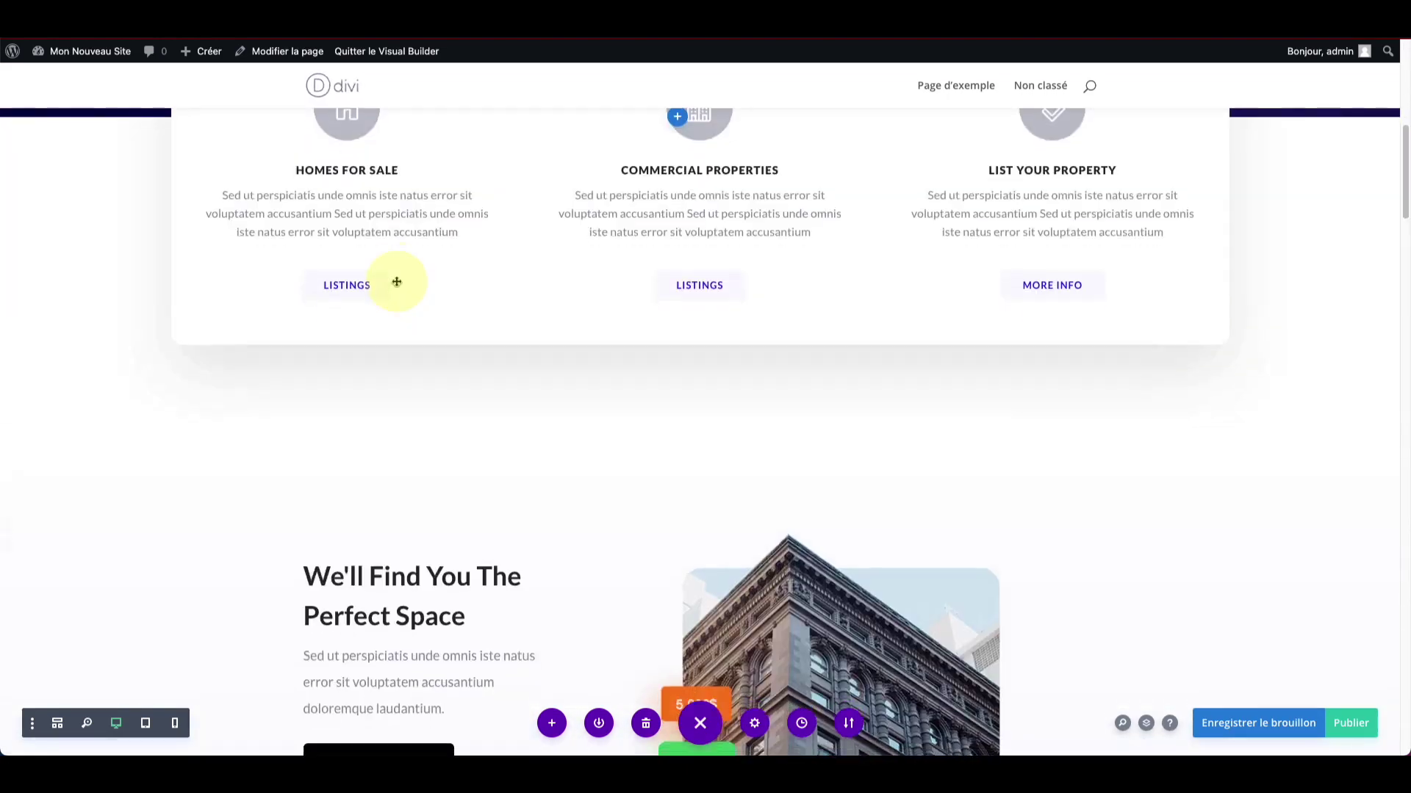
scroll(396, 280, down, 12)
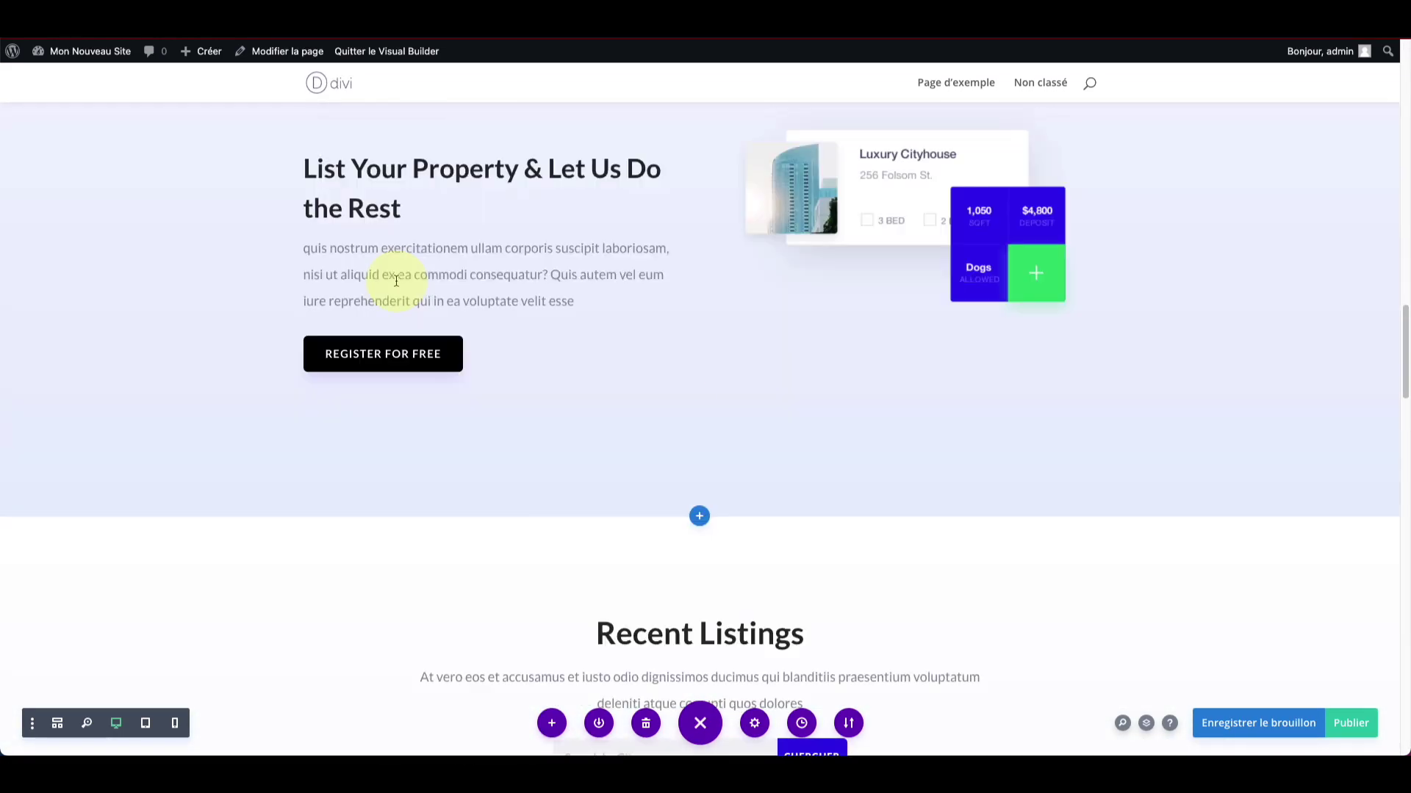
scroll(396, 285, down, 8)
scroll(397, 287, up, 6)
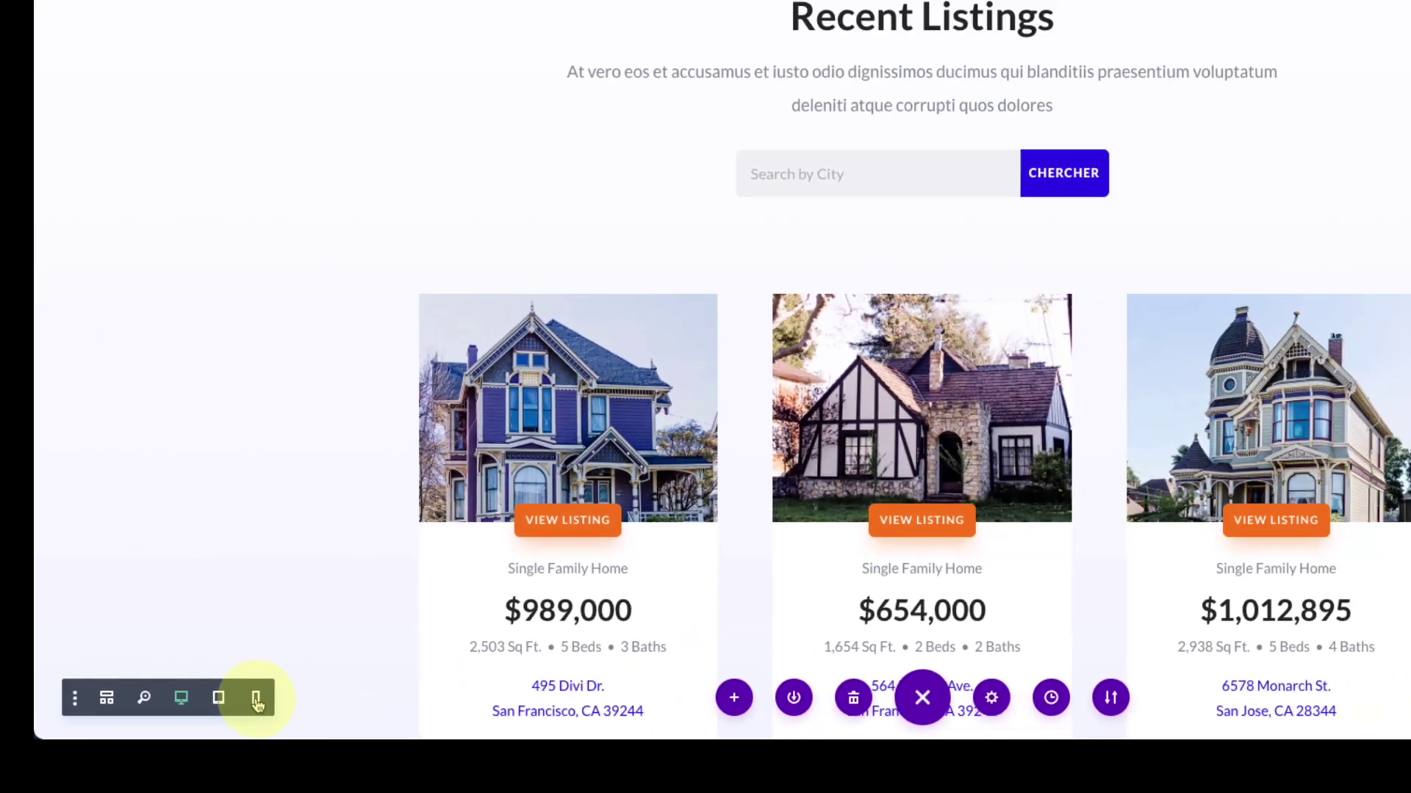
click(478, 633)
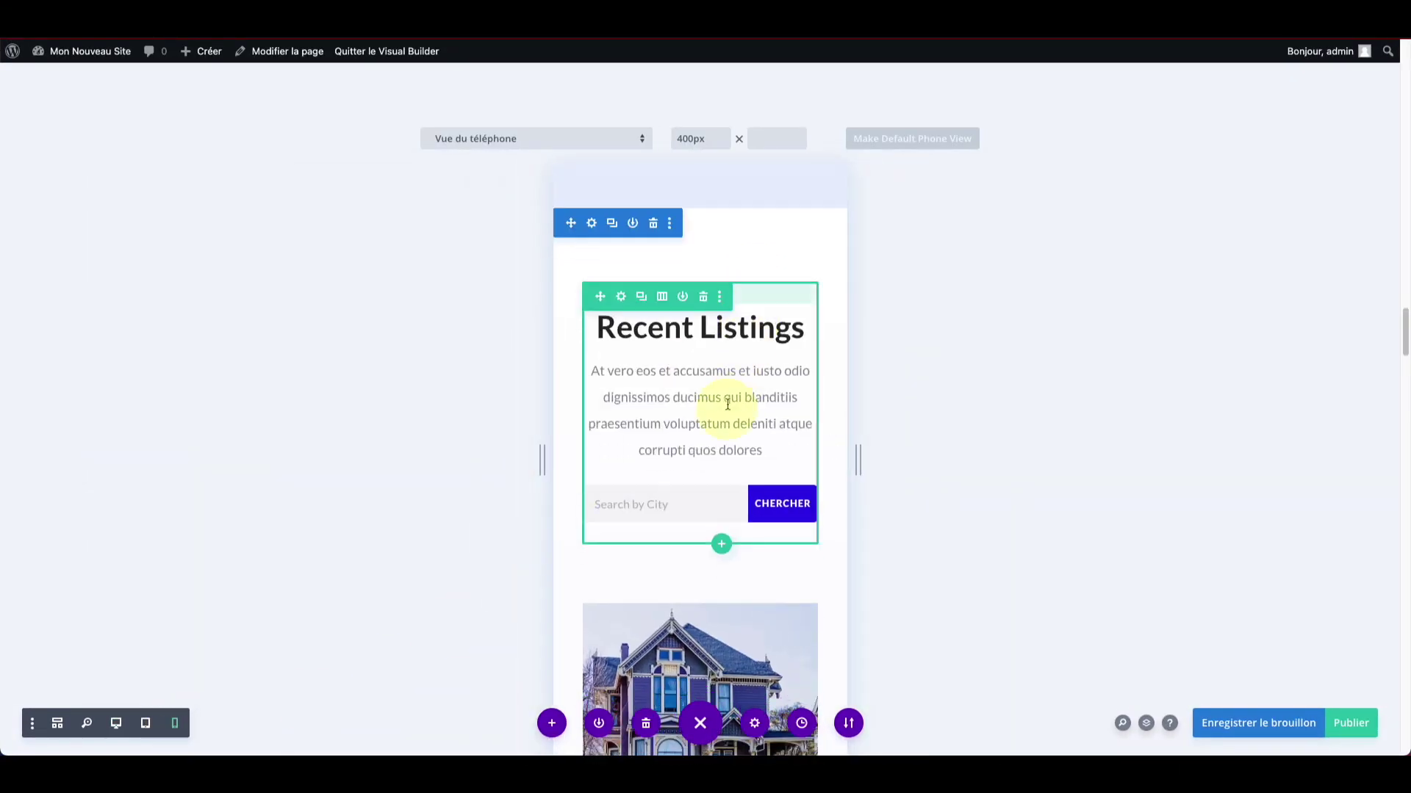
scroll(723, 417, down, 8)
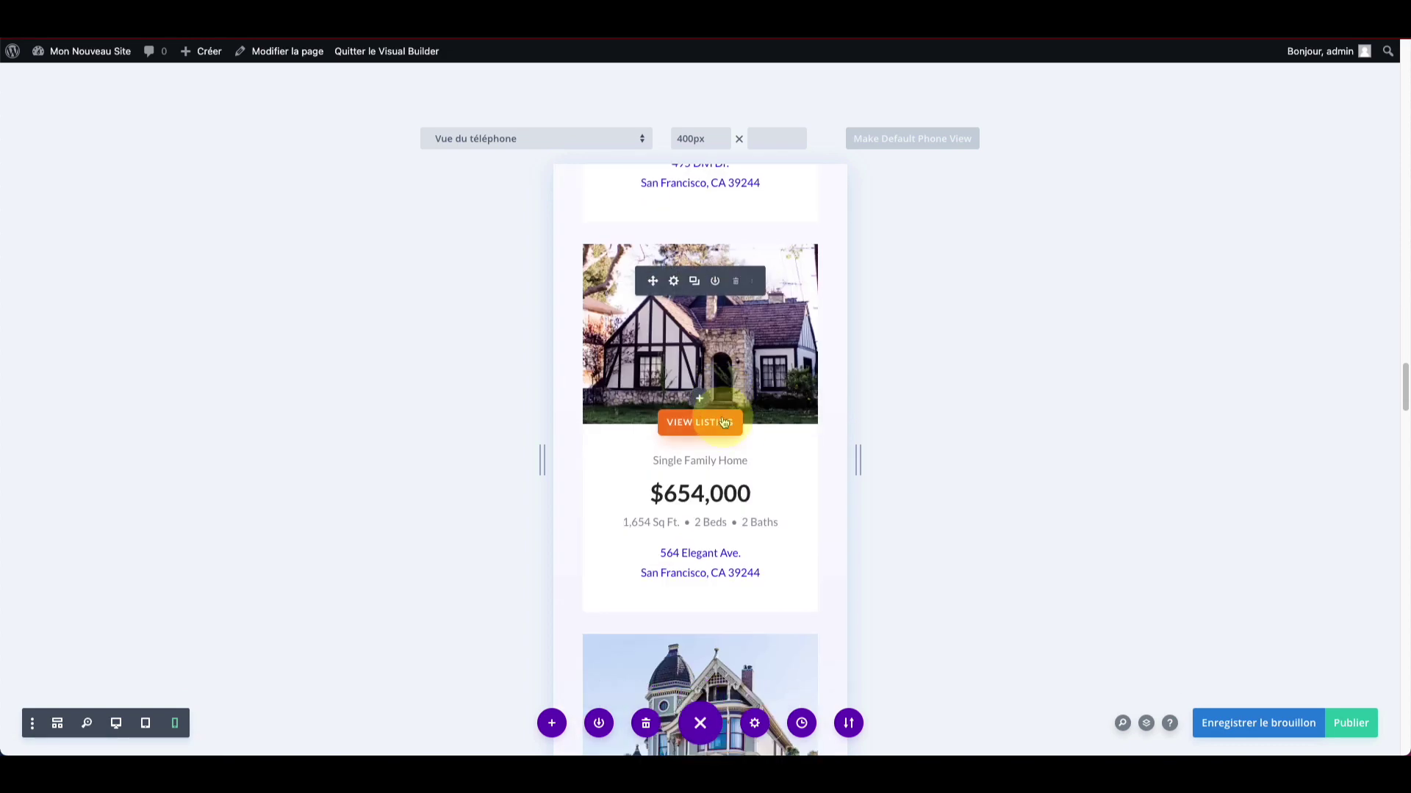
scroll(723, 419, down, 5)
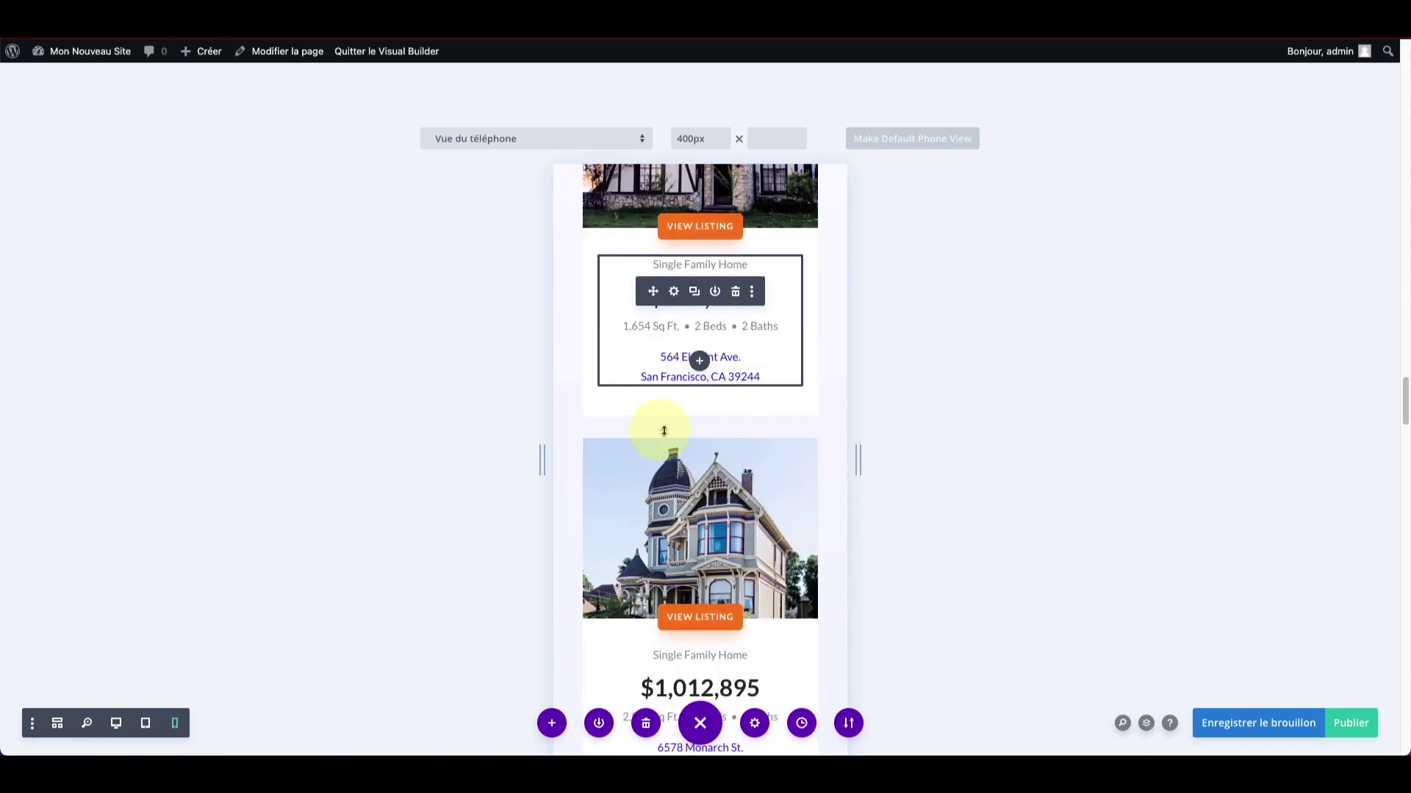
scroll(623, 452, down, 1)
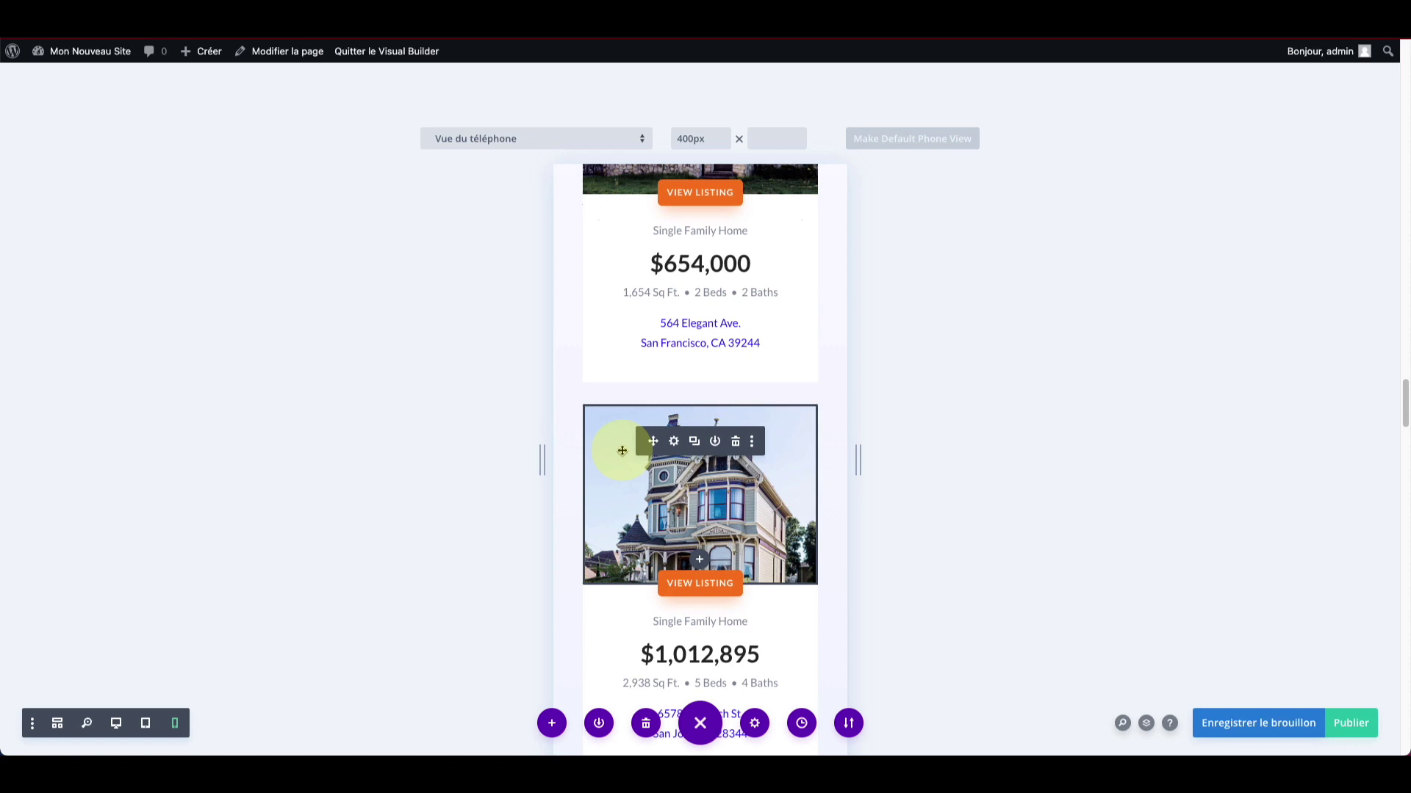
scroll(664, 456, down, 6)
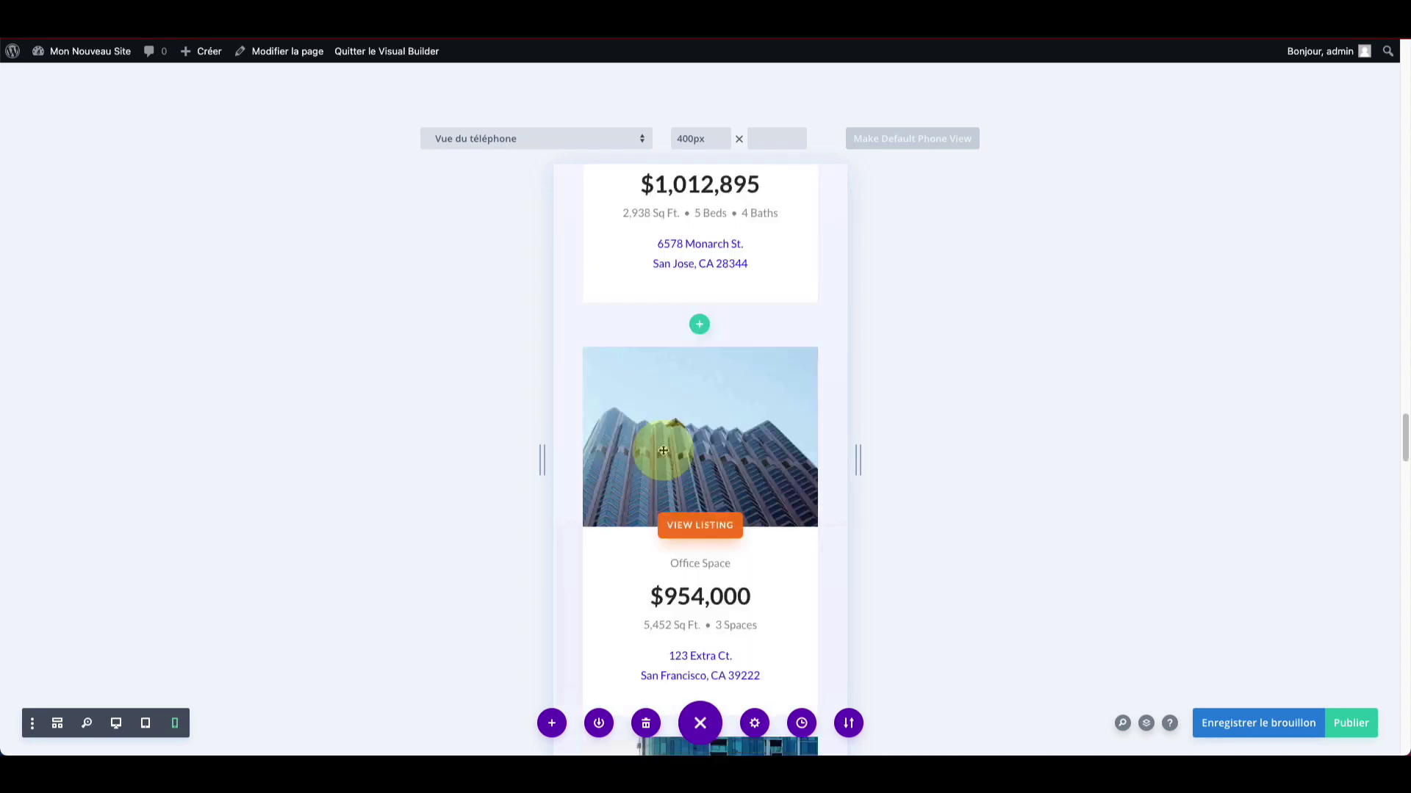
scroll(661, 441, up, 12)
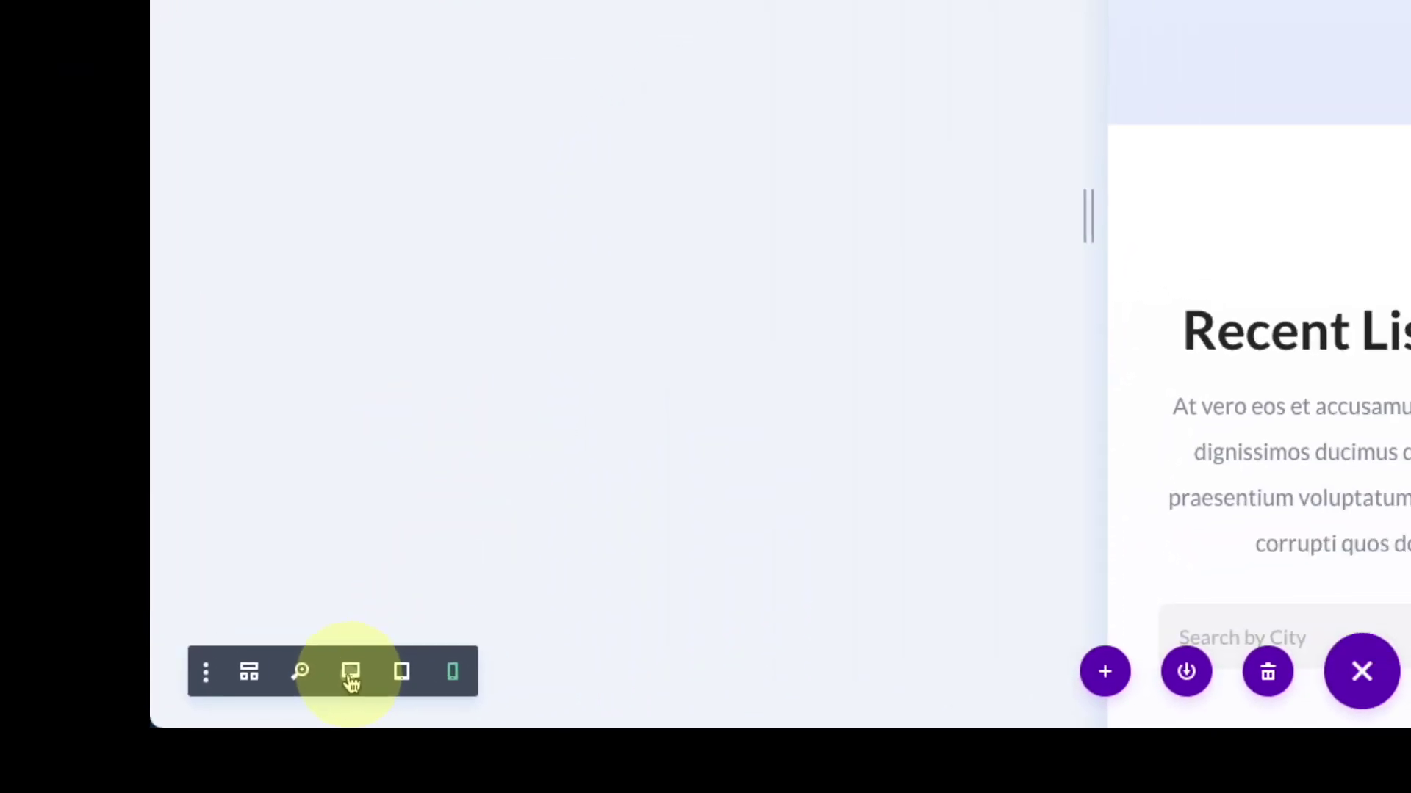
Step: Return to desktop preview, open the building image's settings and discard them unchanged
click(256, 692)
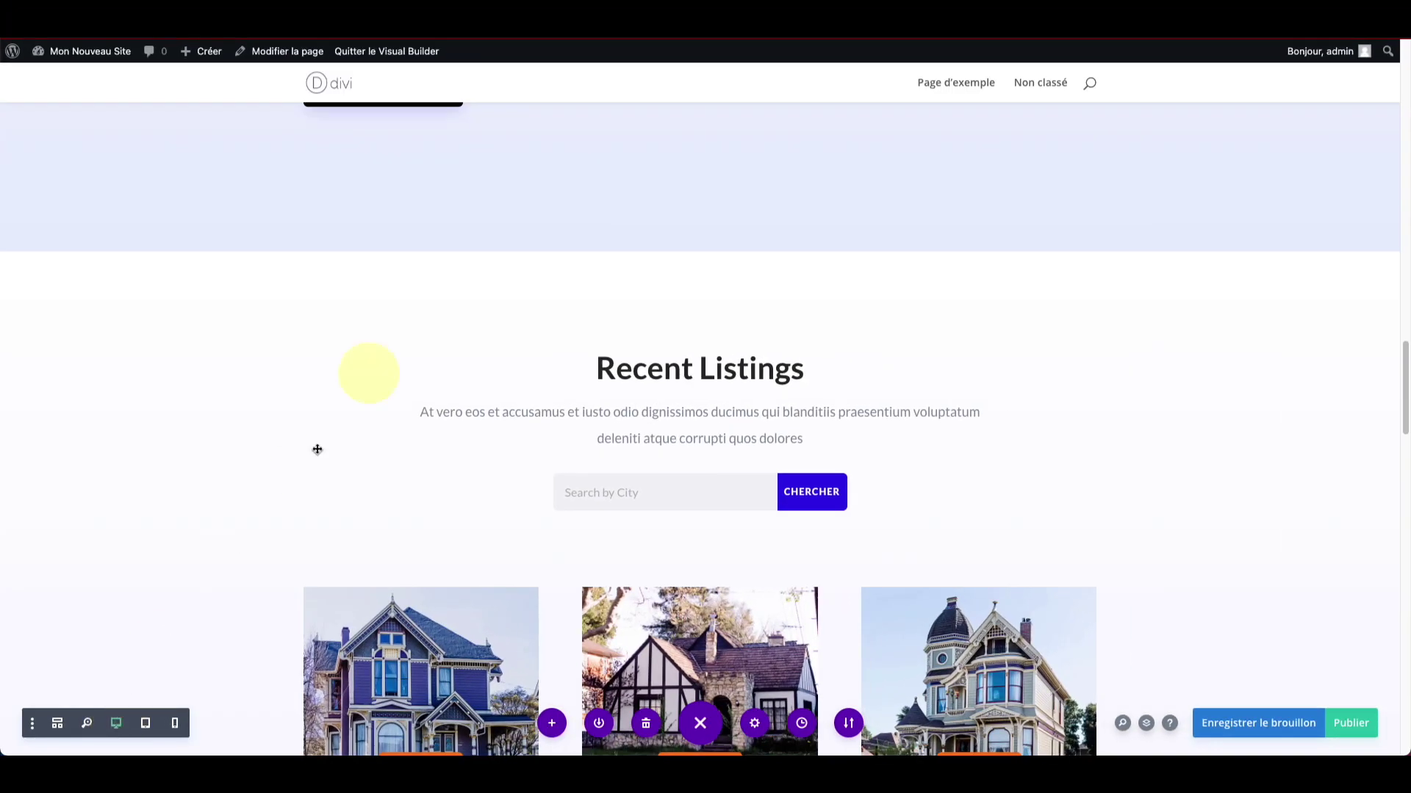
scroll(434, 252, up, 15)
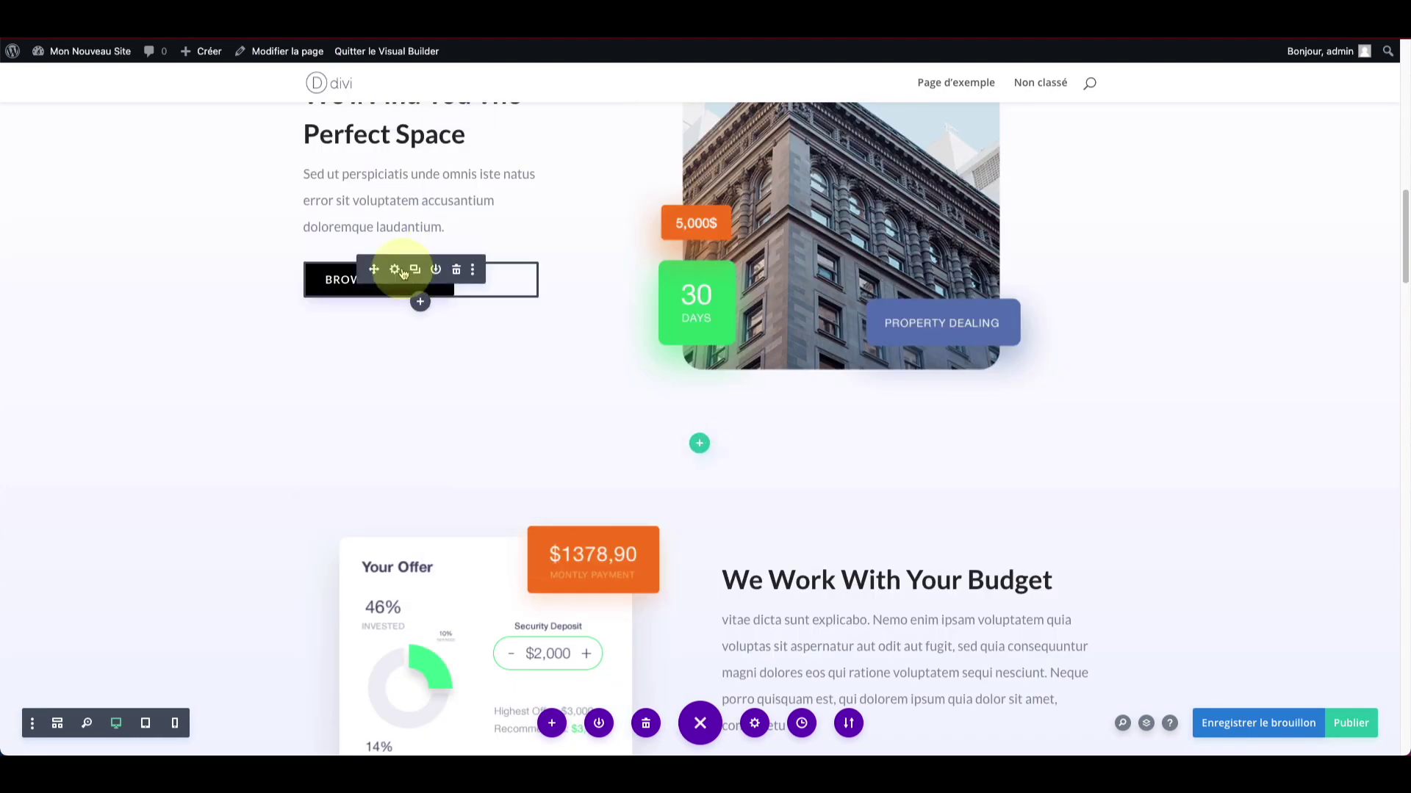
scroll(411, 275, up, 3)
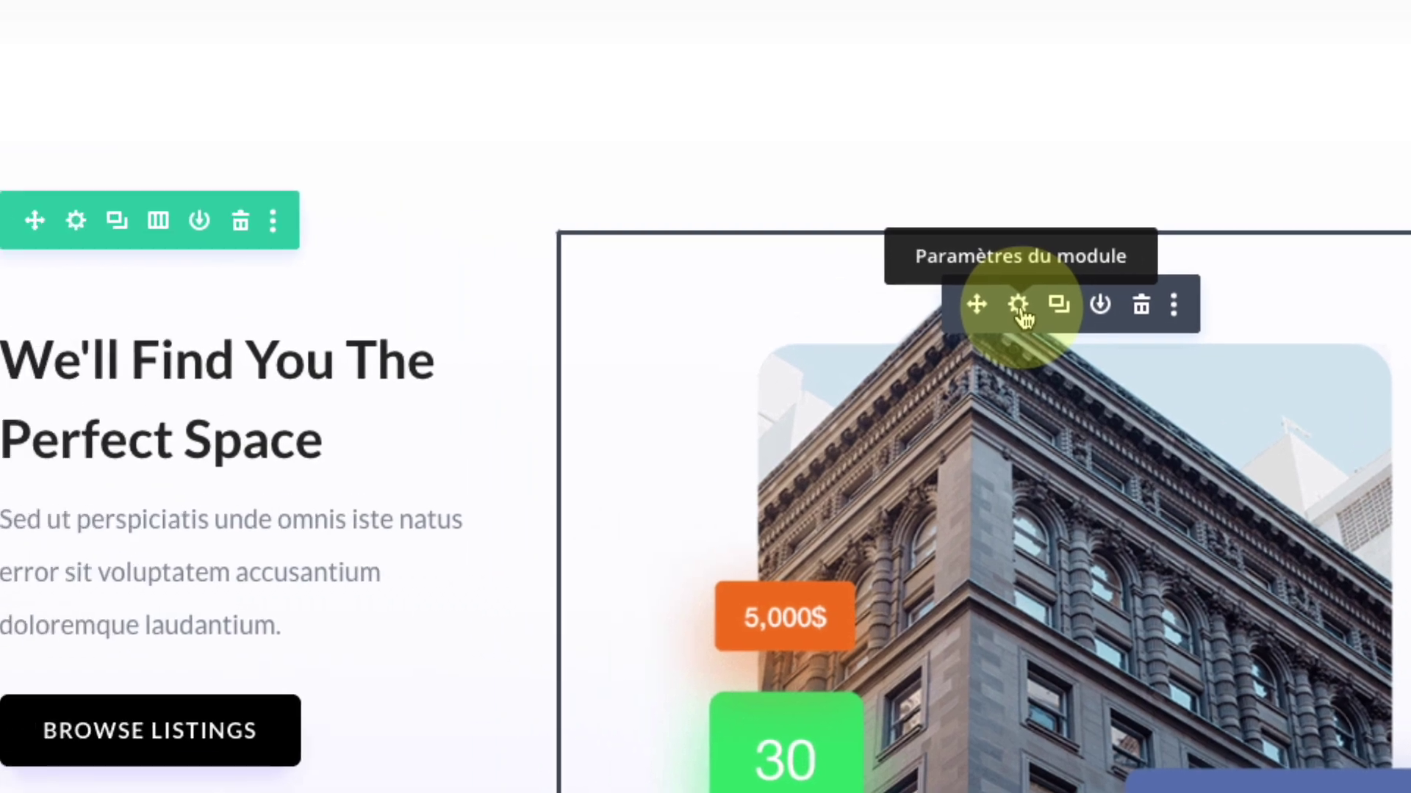
click(845, 273)
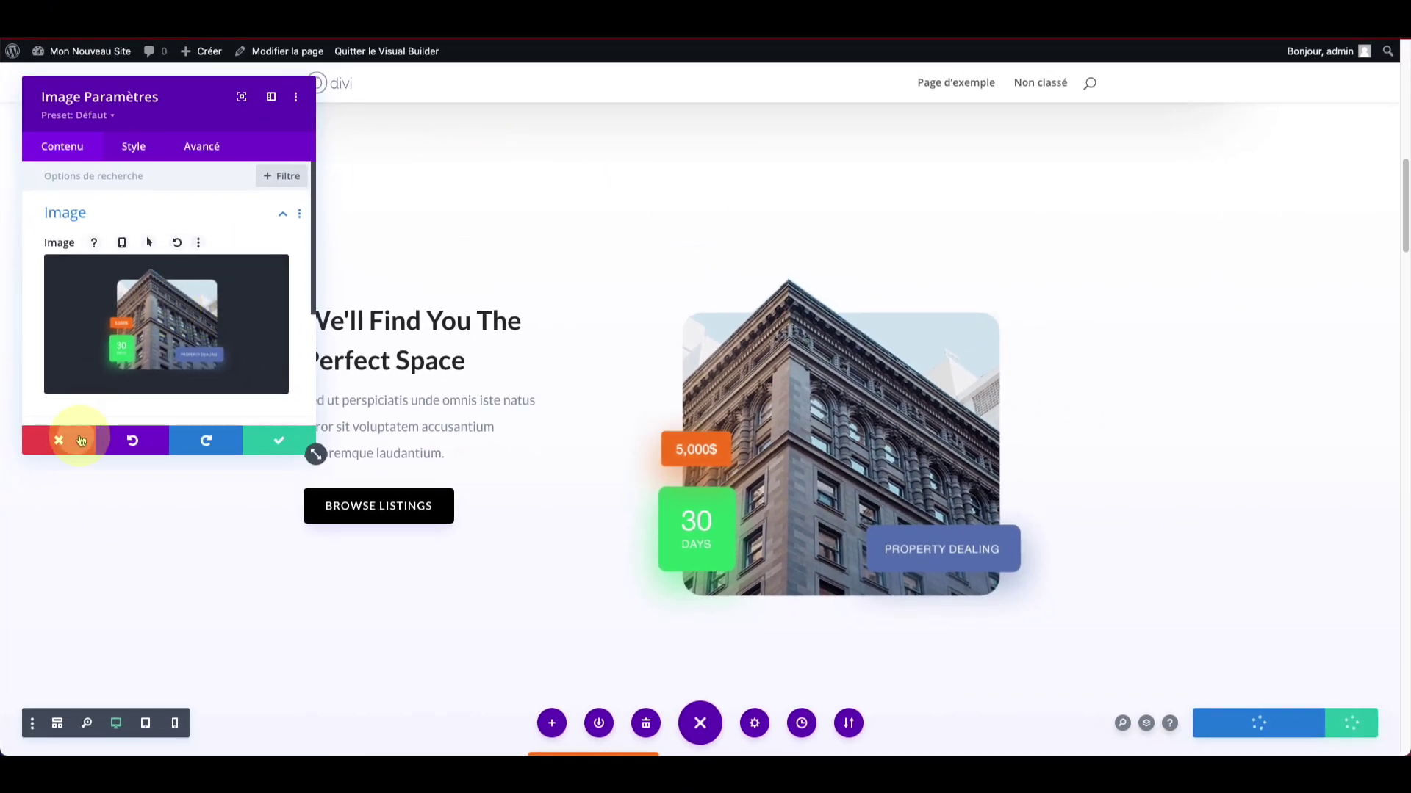
click(59, 440)
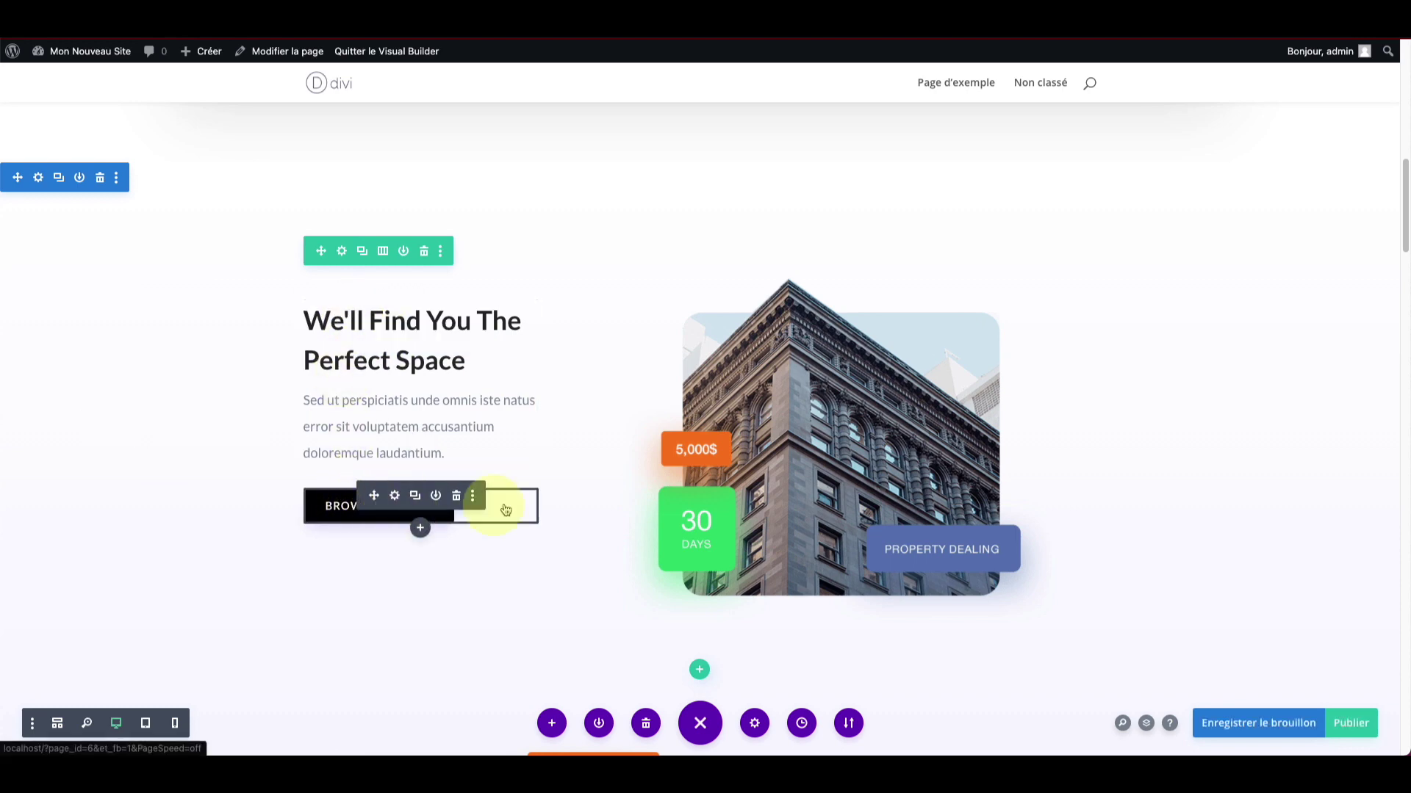
scroll(668, 497, down, 2)
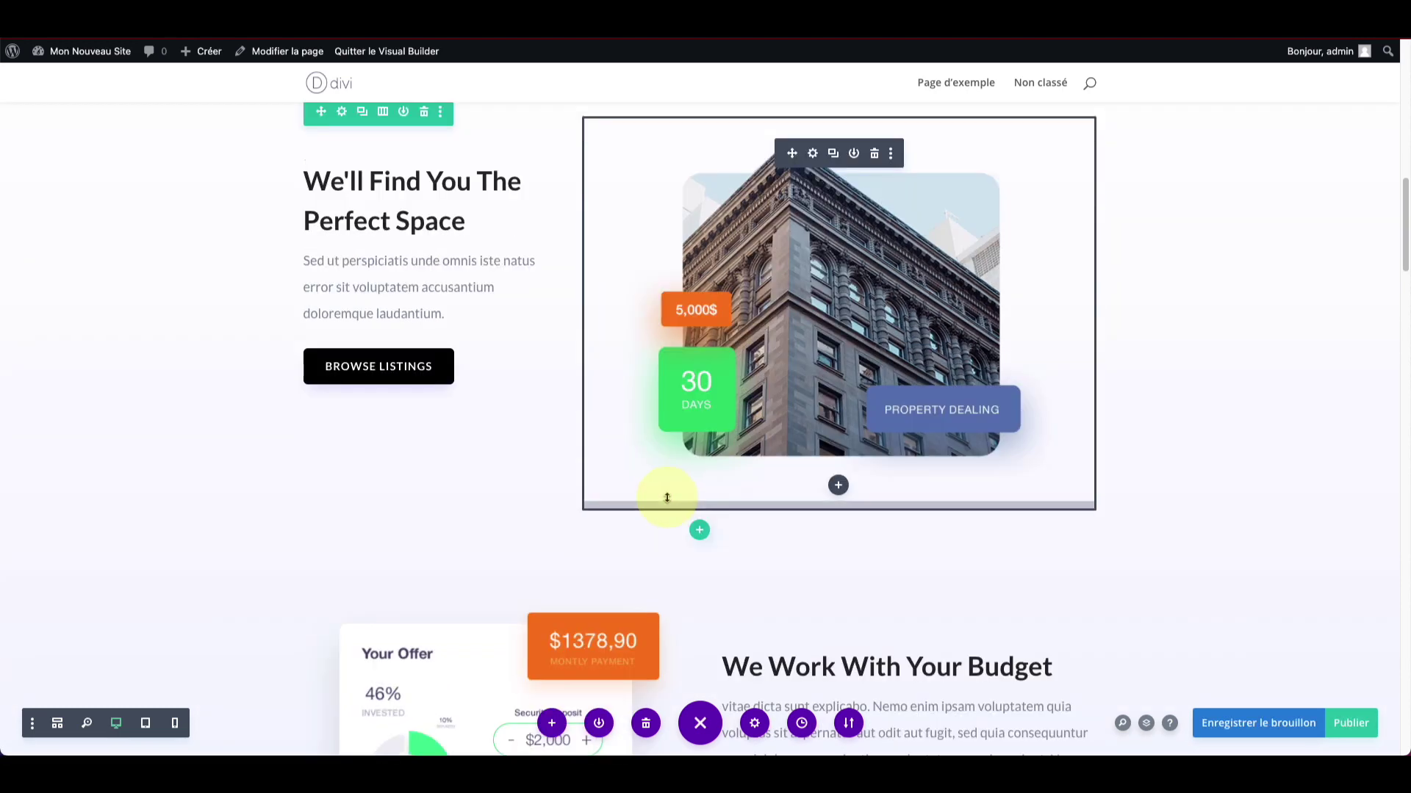
Step: Go to the building image's layer, then expand Hero section > Ligne > first Colonne in Layers
right_click(629, 272)
click(548, 575)
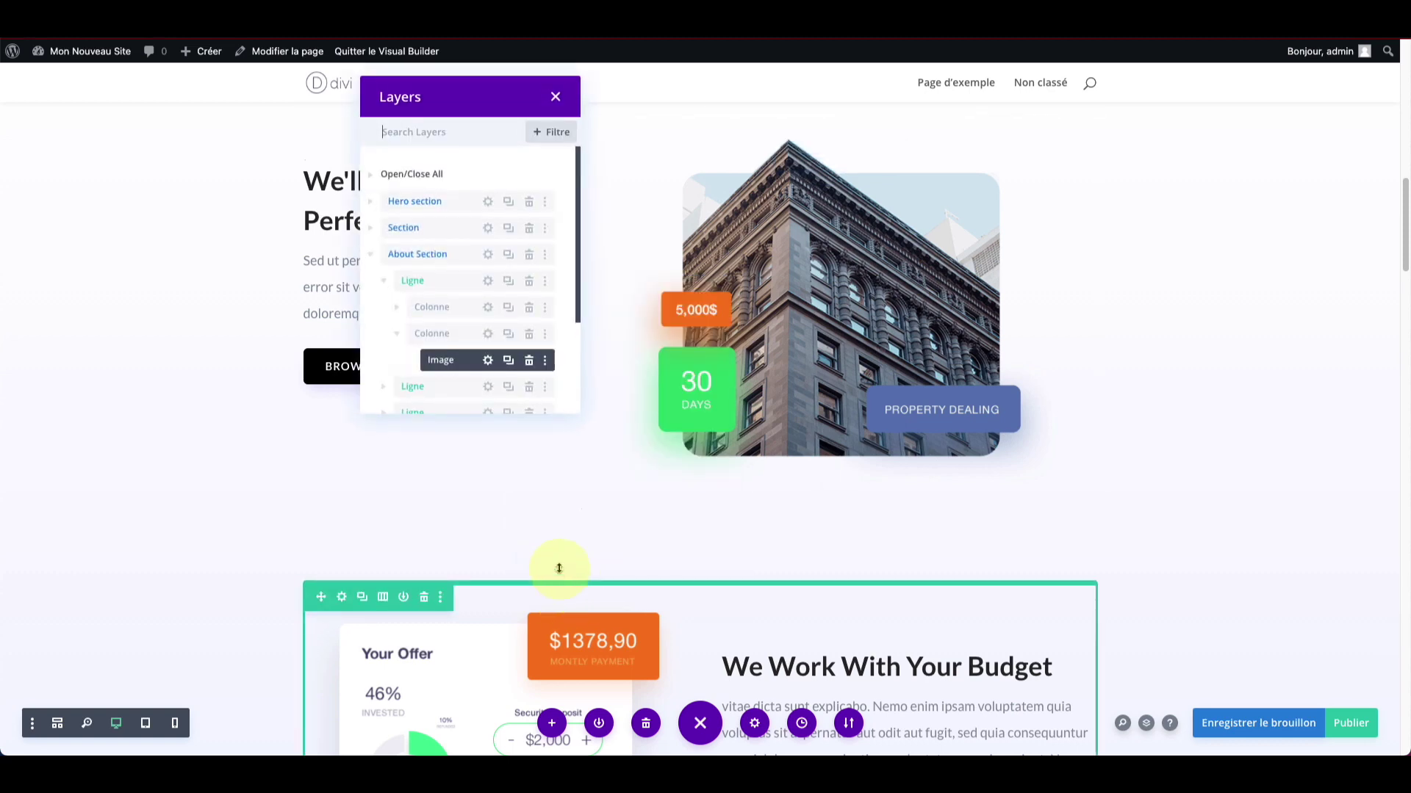
scroll(444, 274, up, 2)
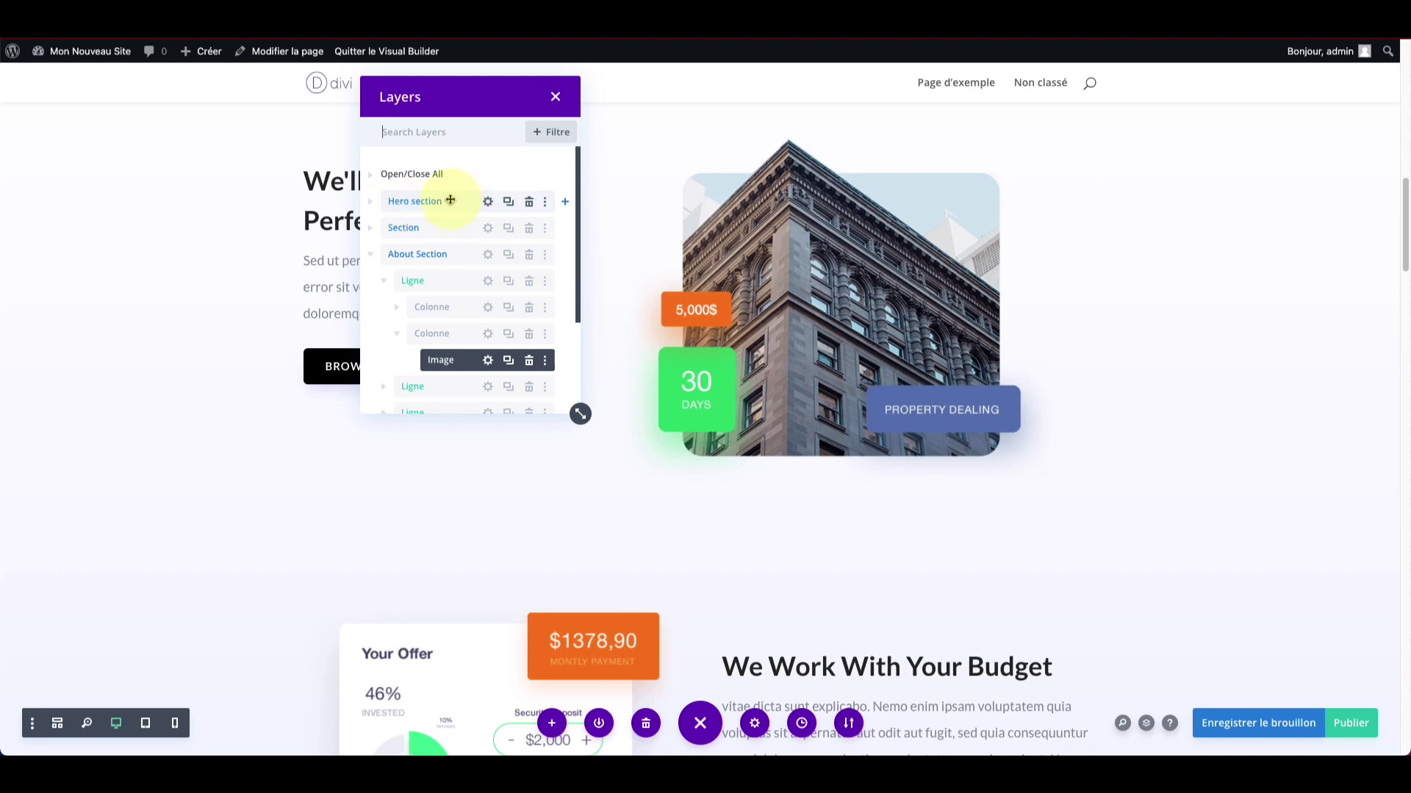
click(374, 204)
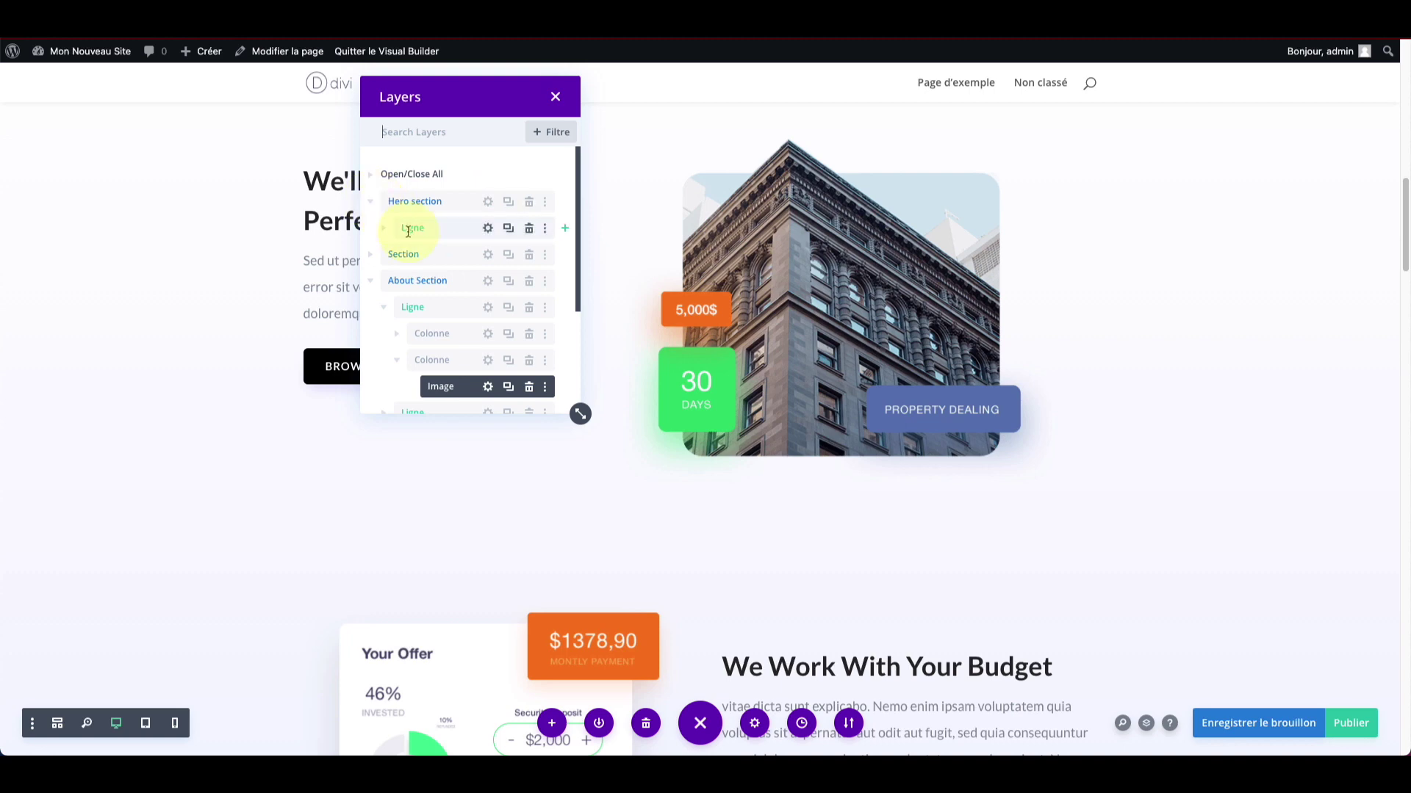
click(389, 230)
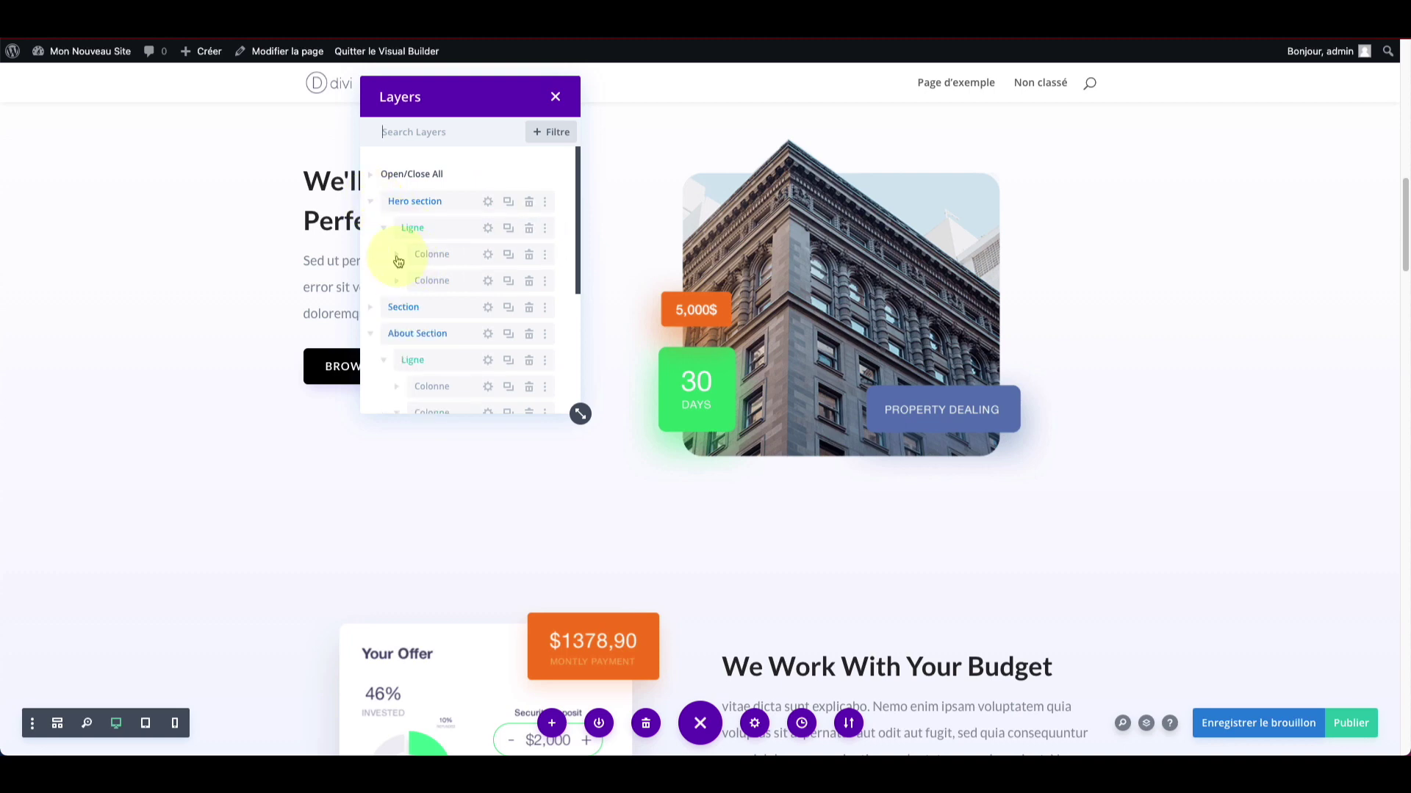
click(397, 257)
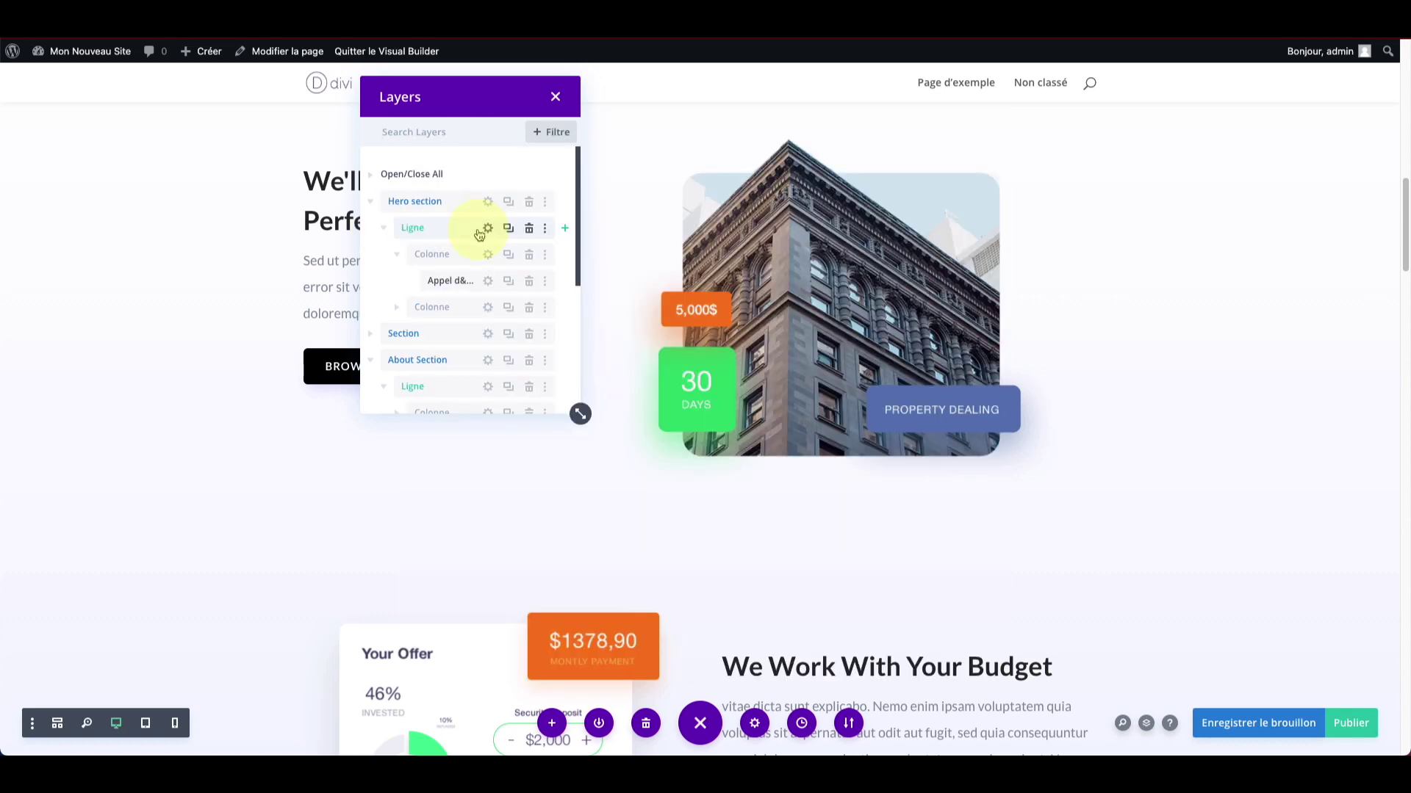
Step: Replace the heading 'A Real Estate Agent You Can Trust' with 'Ma nouvelle section'
scroll(516, 150, down, 6)
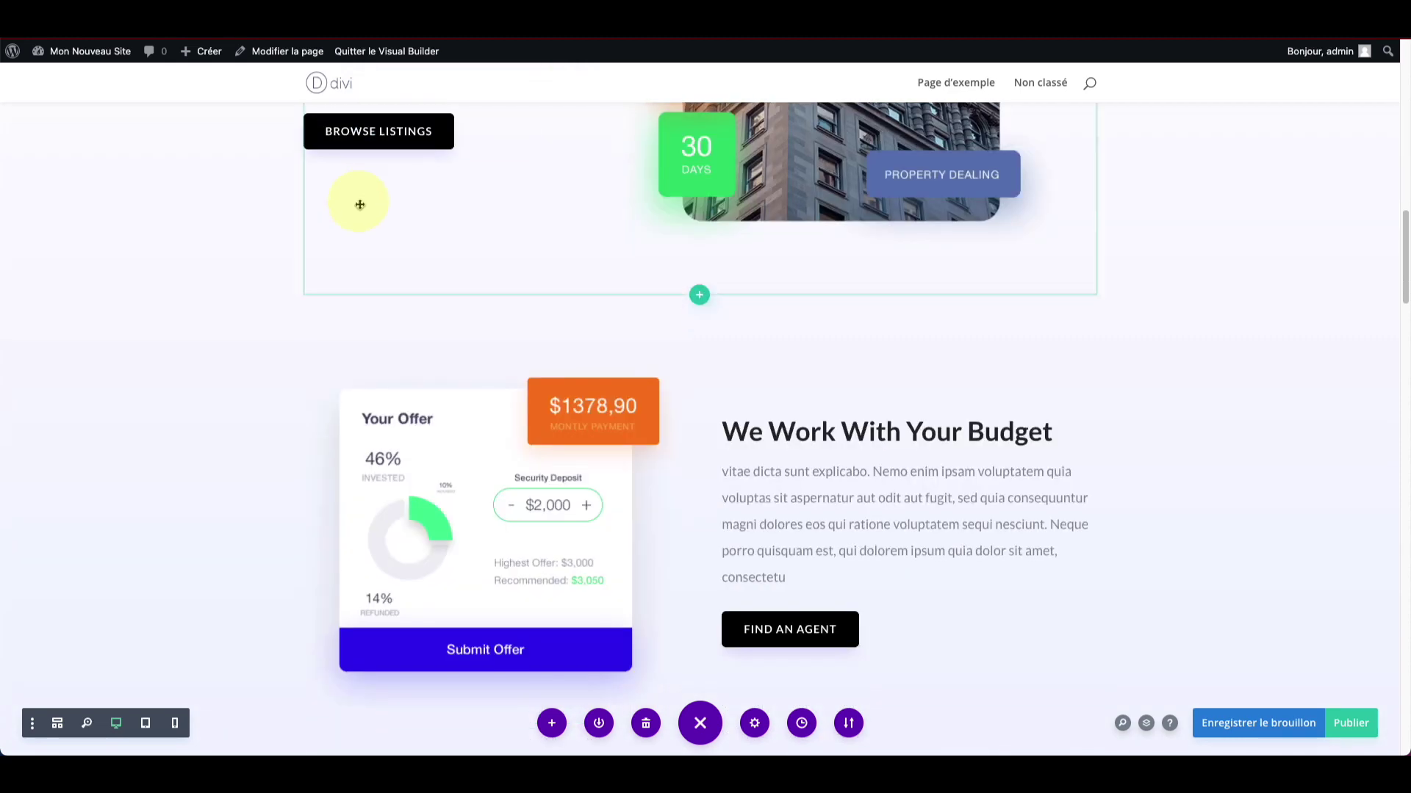
scroll(489, 340, down, 20)
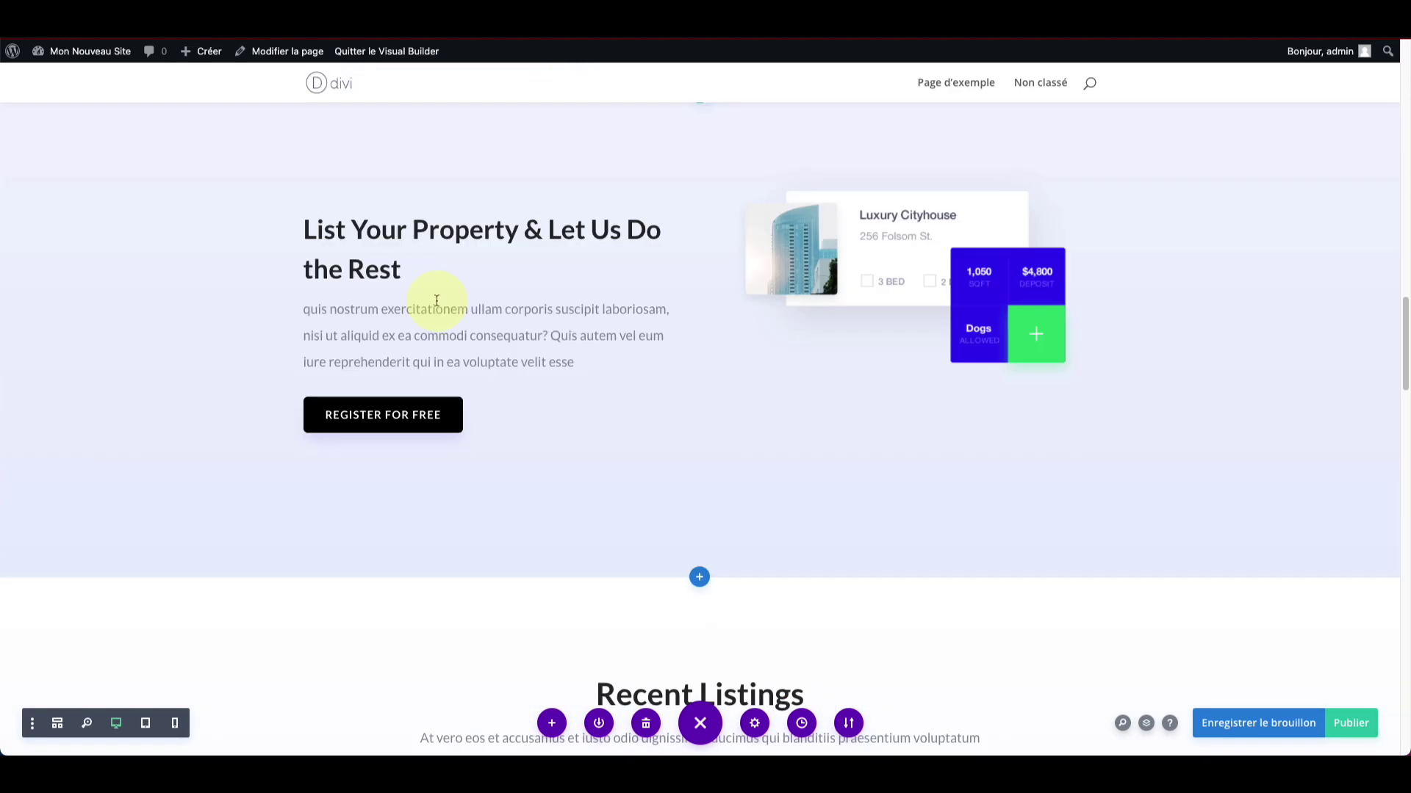
scroll(436, 300, down, 8)
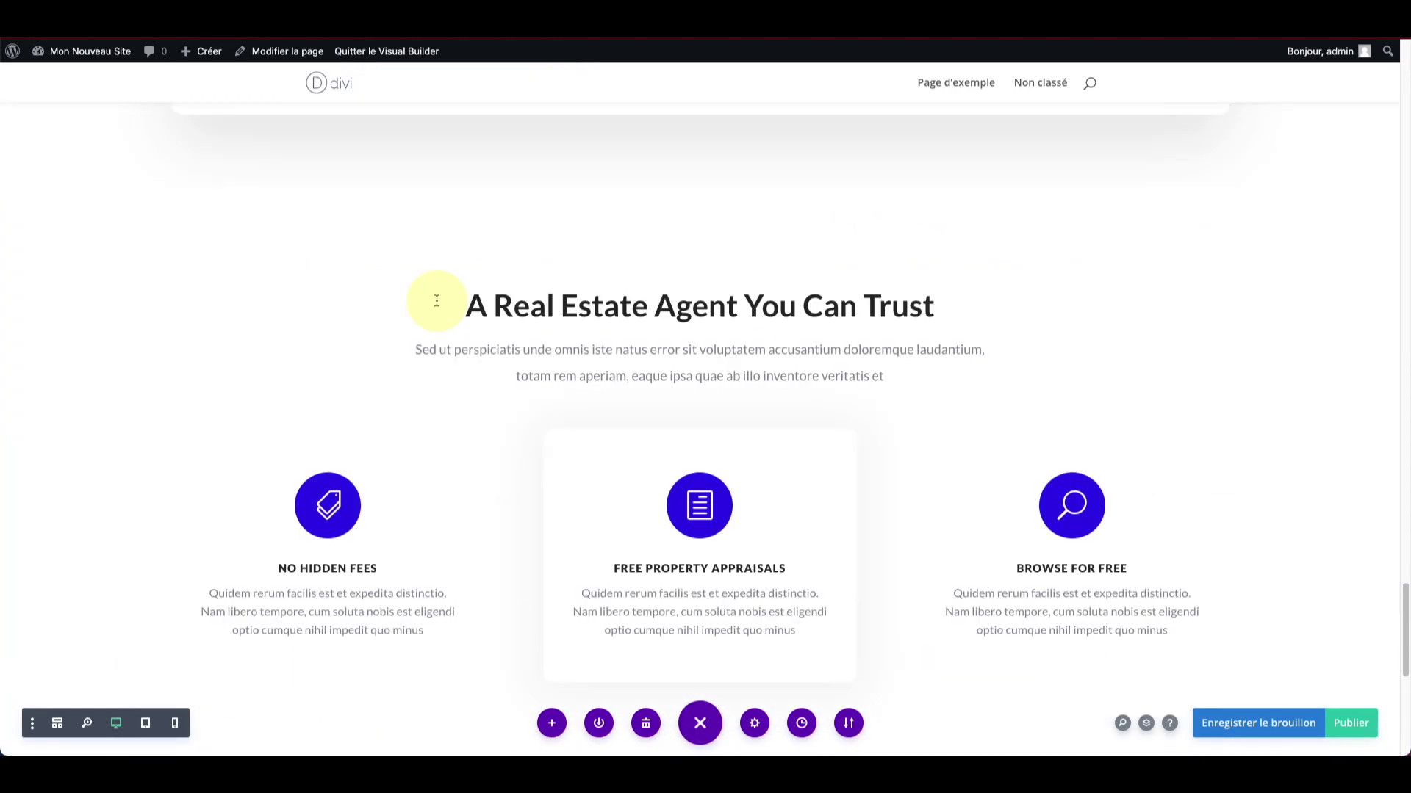
scroll(435, 298, up, 6)
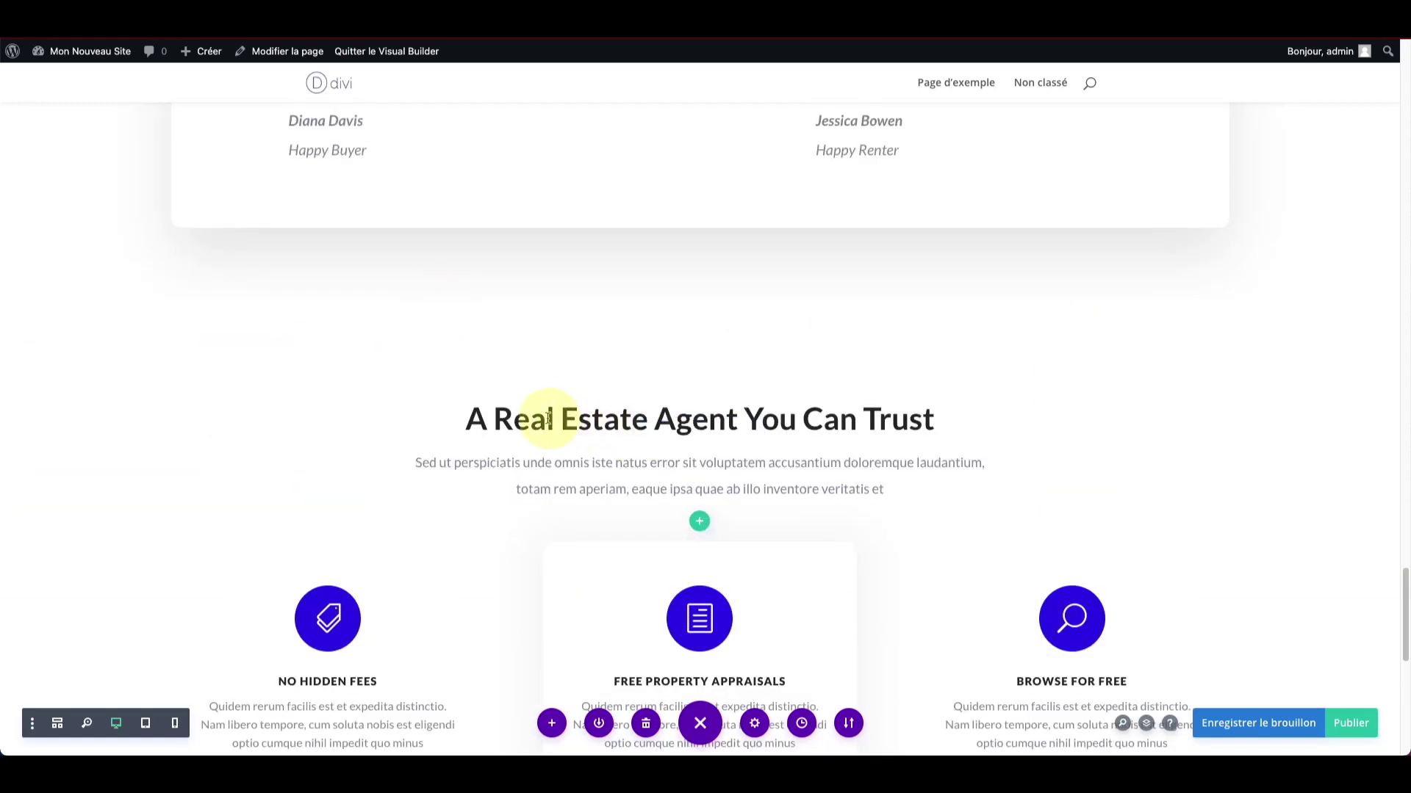
click(492, 421)
drag(475, 420, 934, 417)
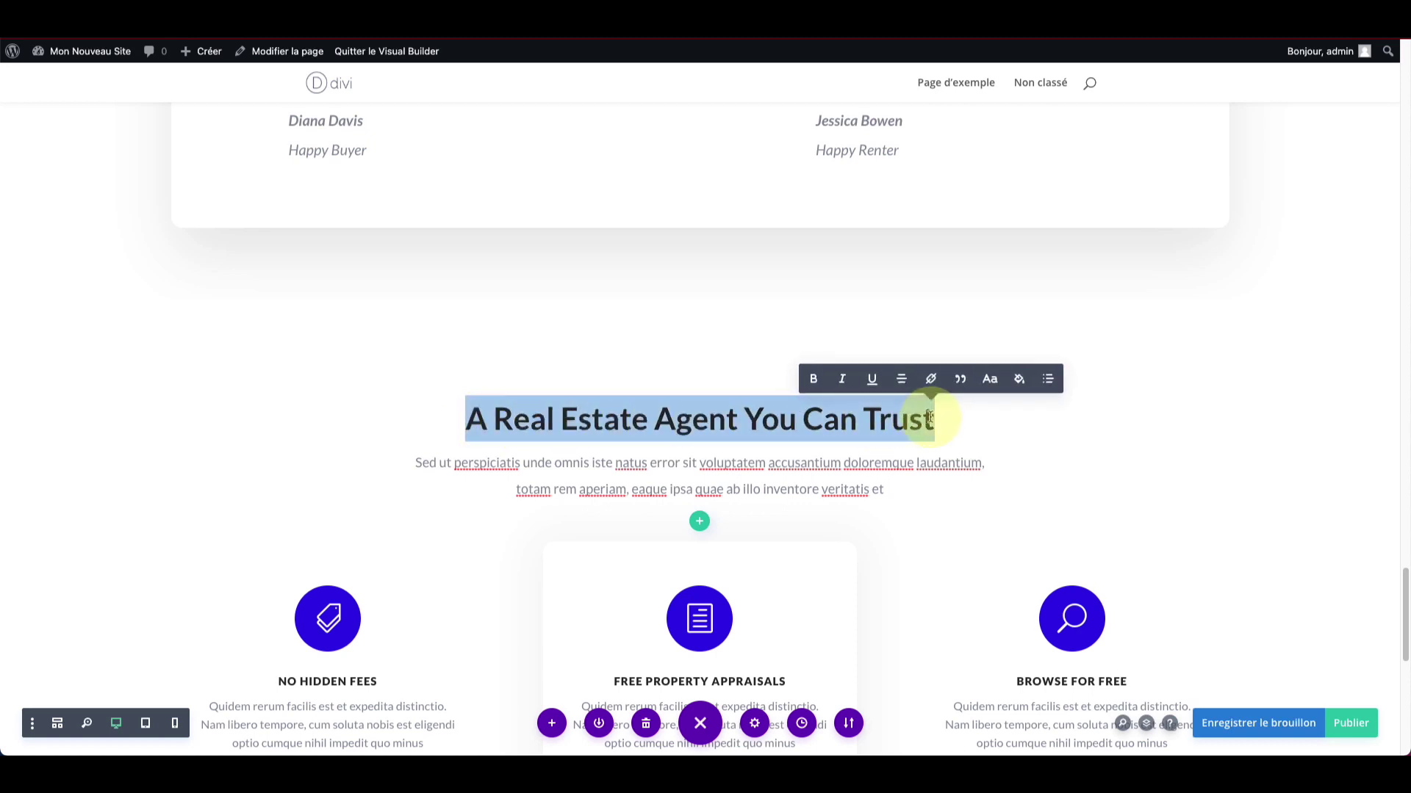
text(Ma nouvelle section)
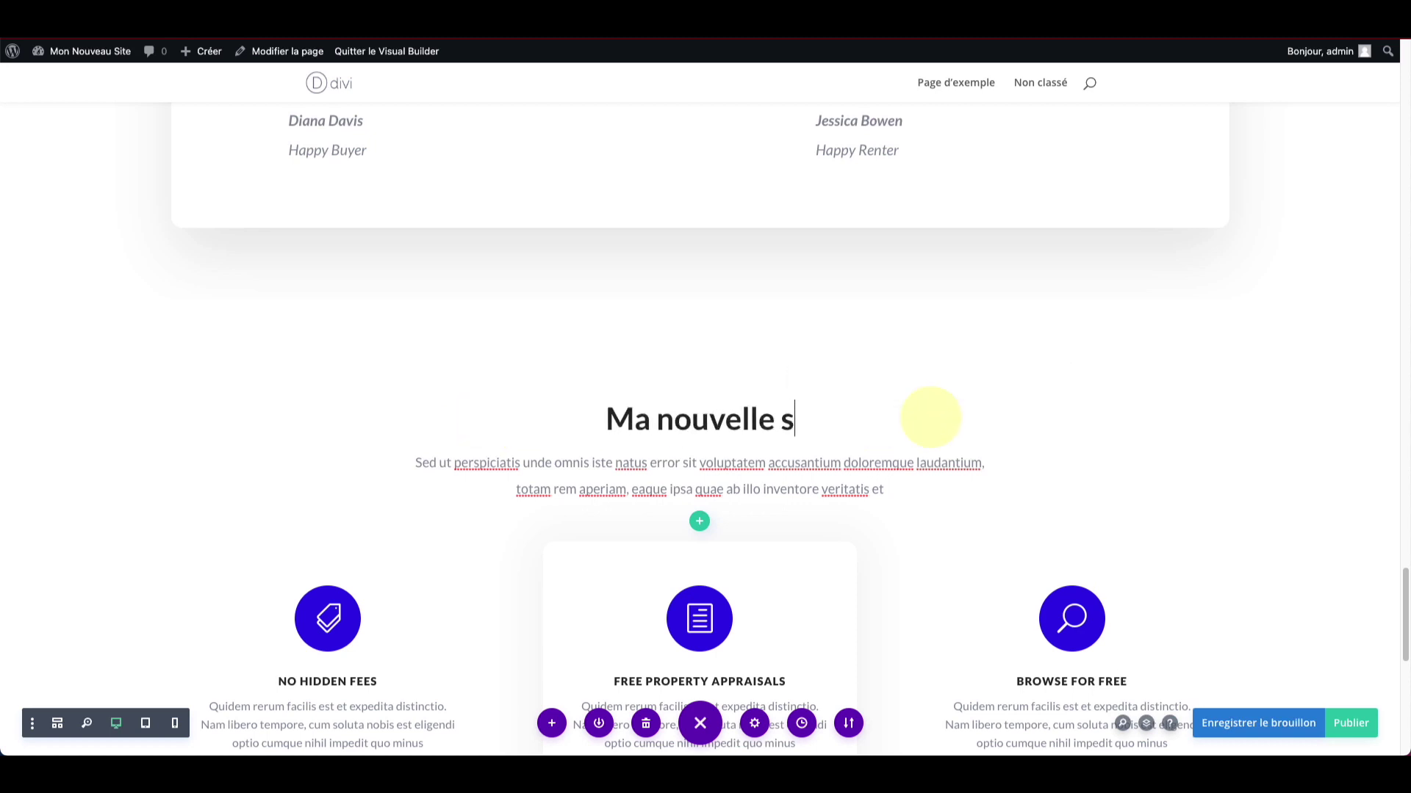
click(806, 293)
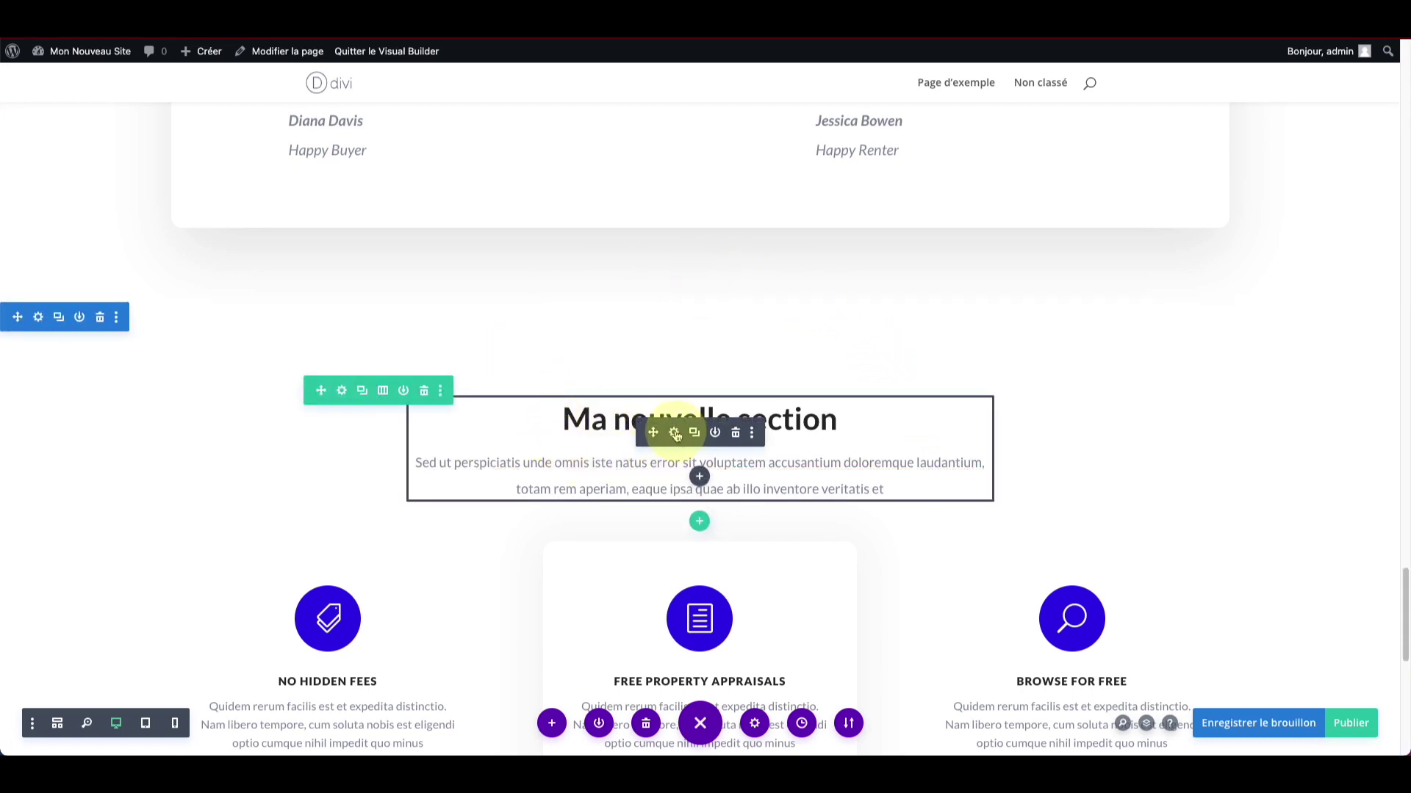
Step: In the text block's settings, change the heading to 'Ma nouvelle section 2'
click(675, 434)
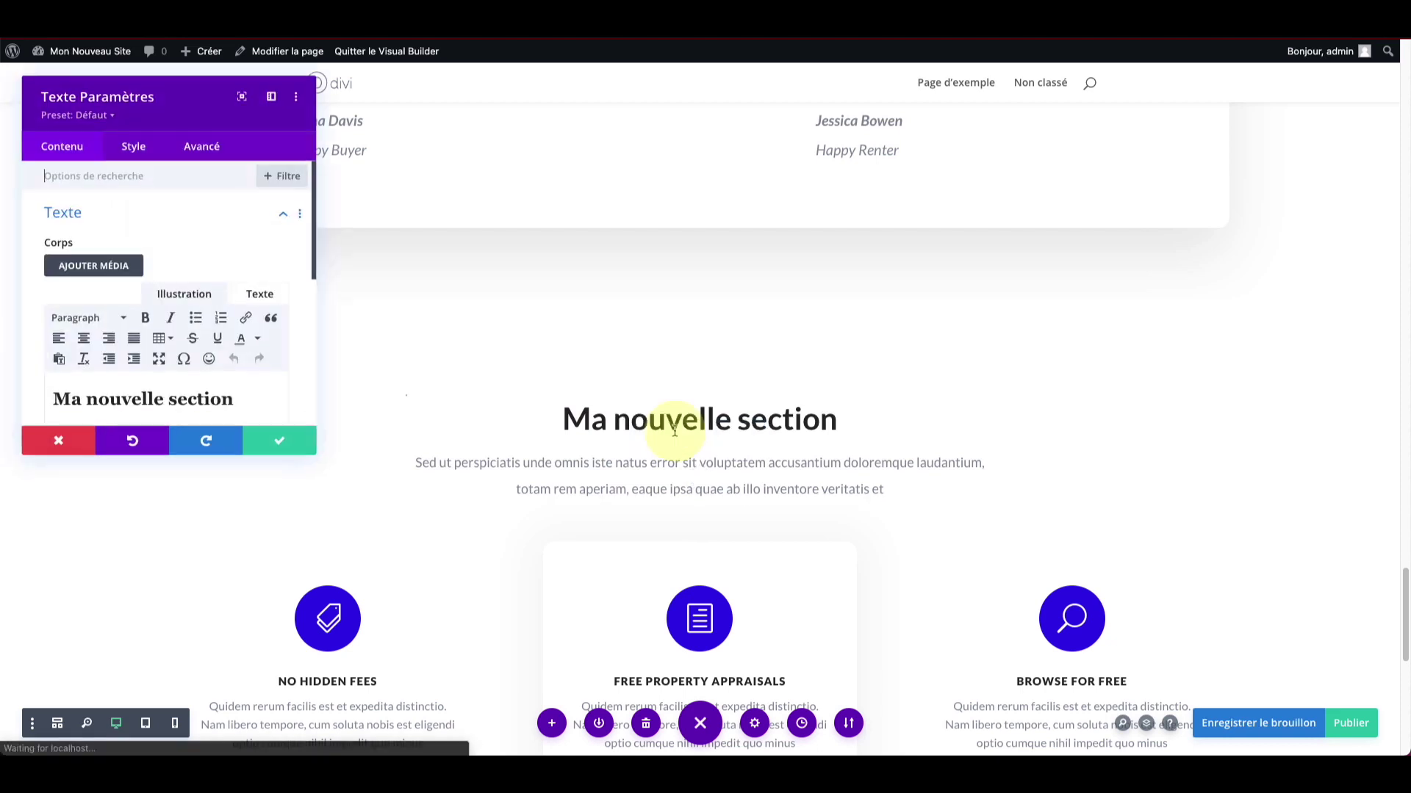
scroll(217, 250, down, 3)
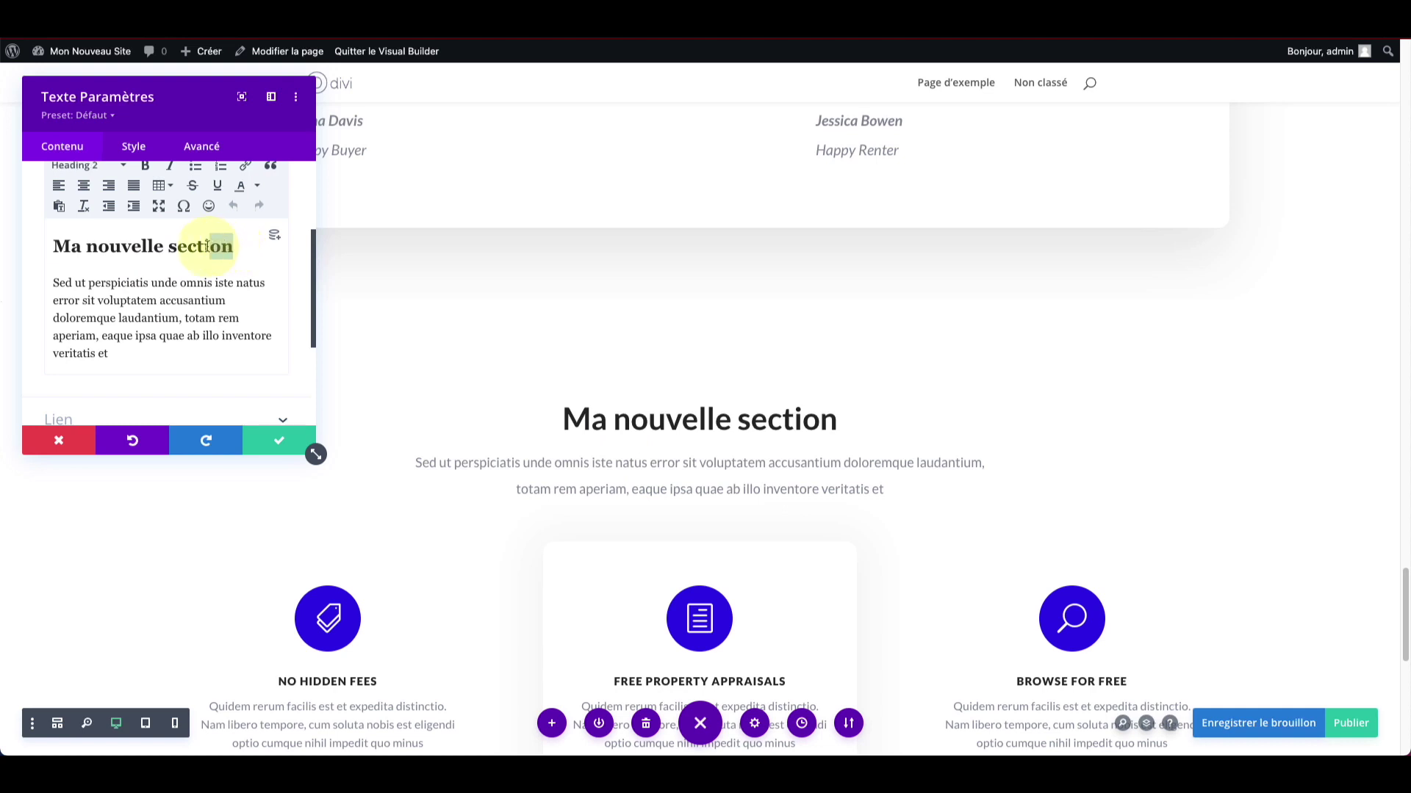
click(232, 248)
text(2)
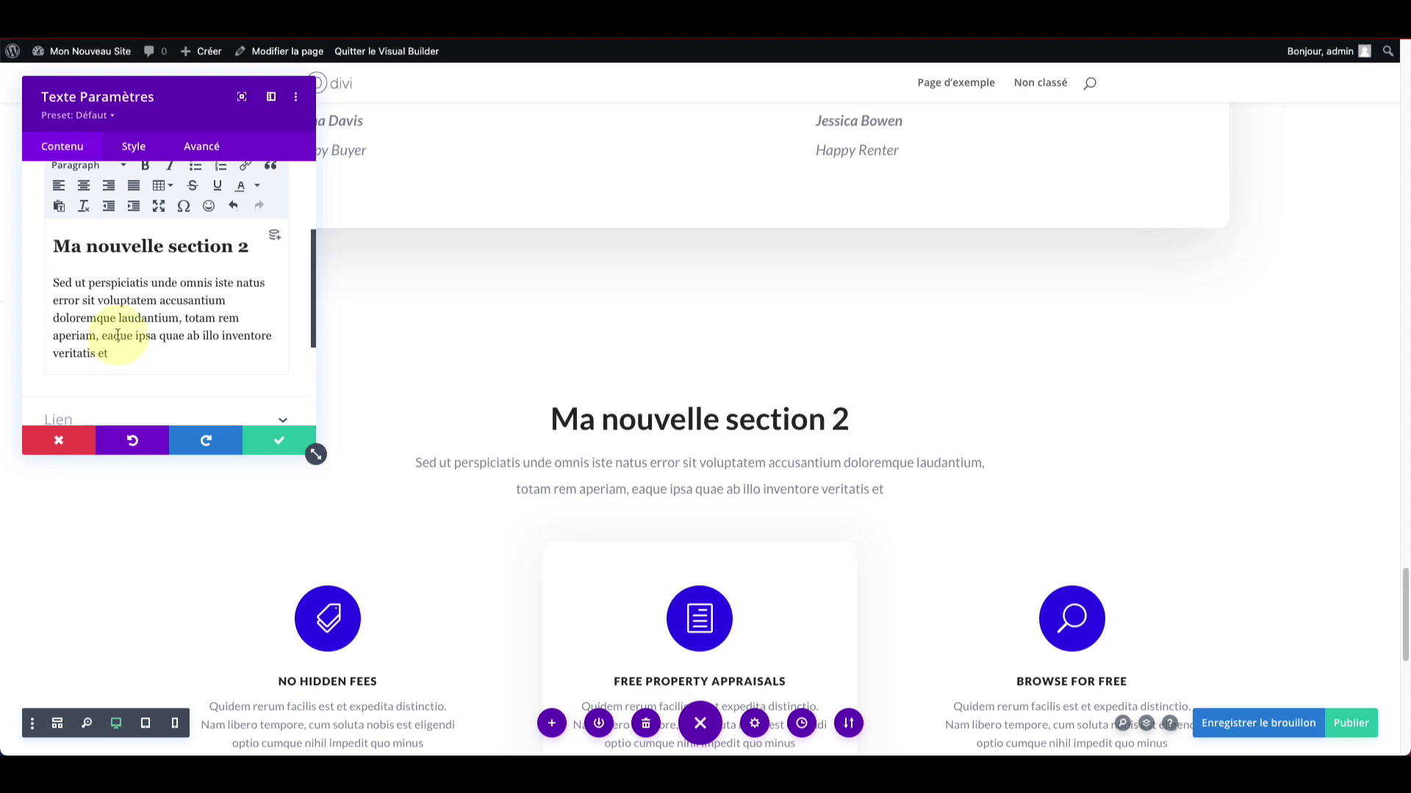
Step: Make the word 'laudantium' bold and italic, then confirm the text settings
scroll(122, 328, up, 1)
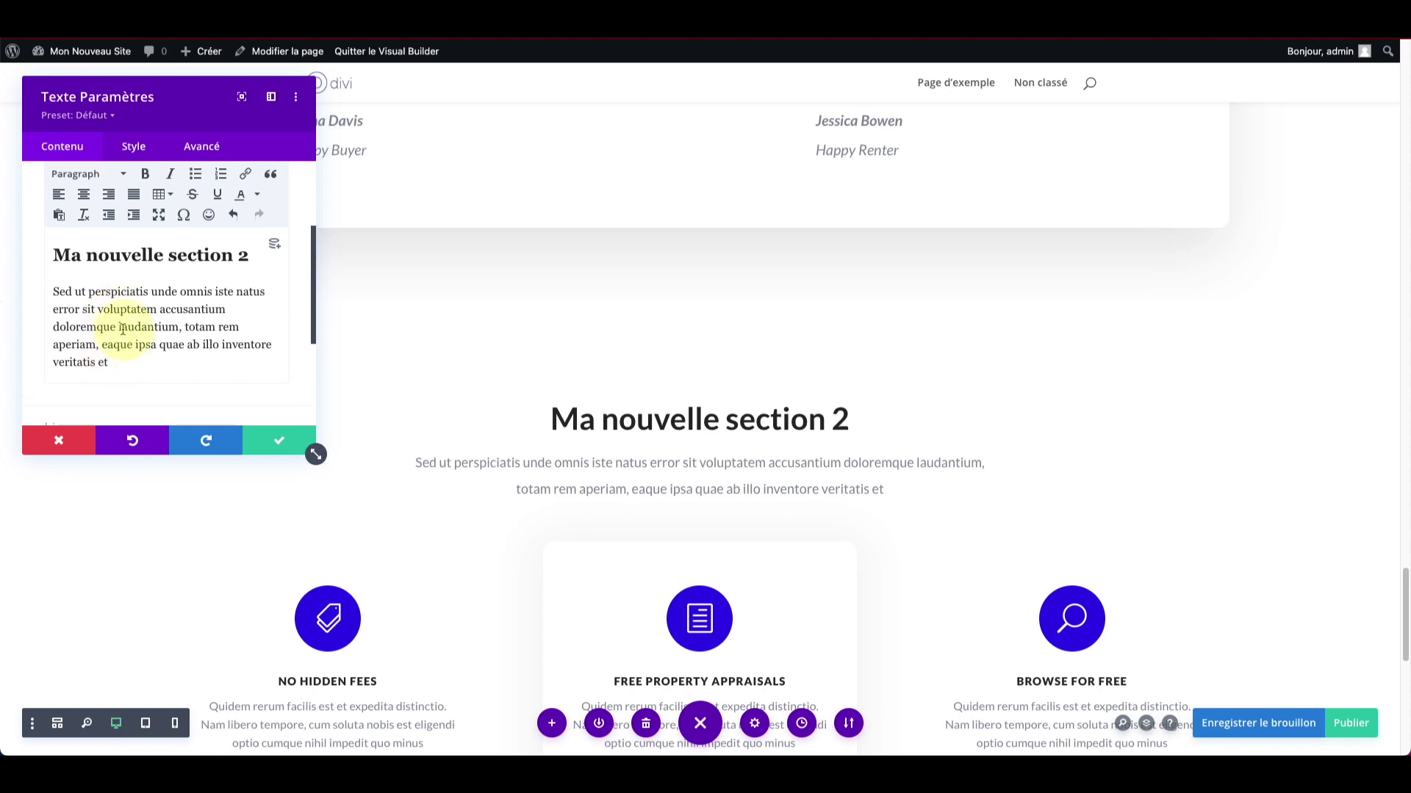
click(143, 175)
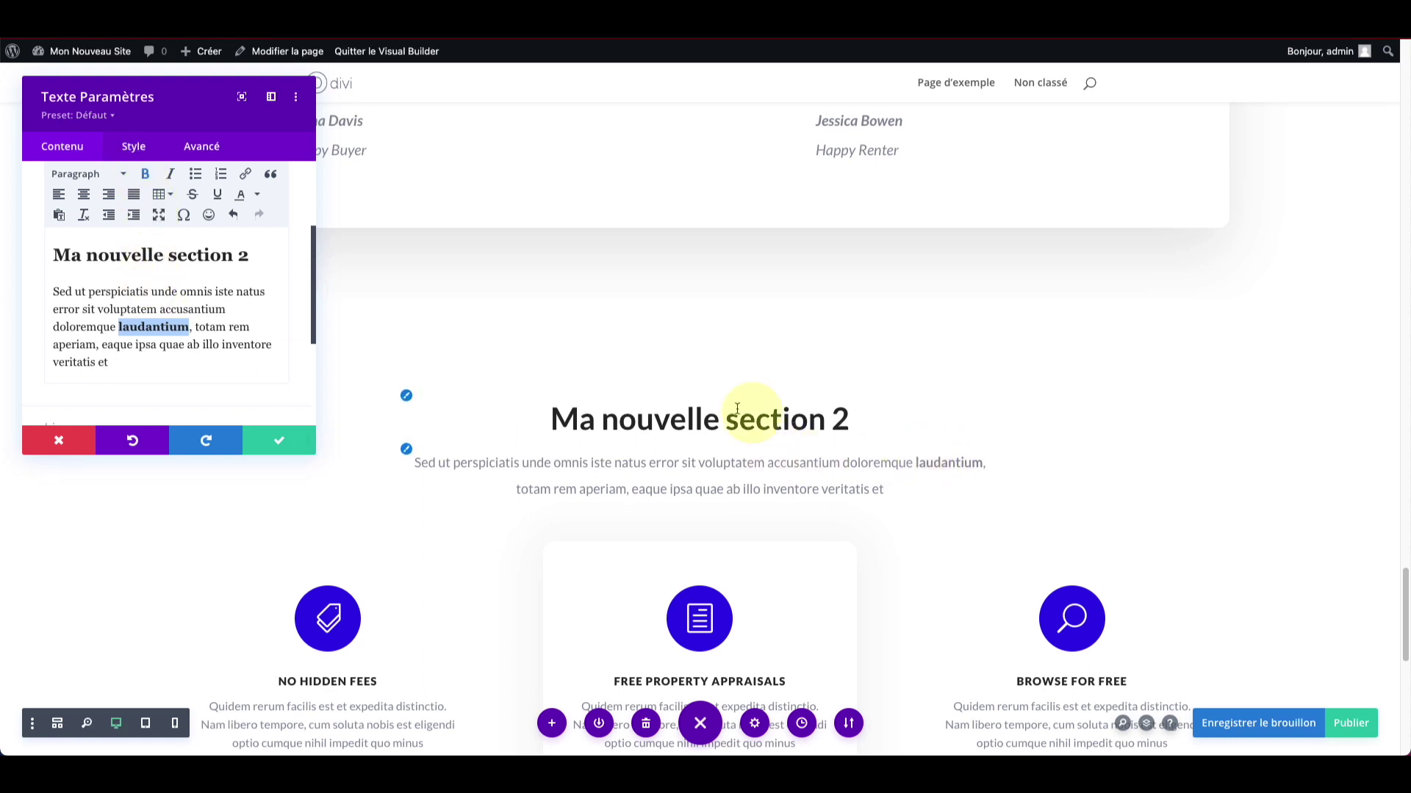
scroll(196, 214, up, 1)
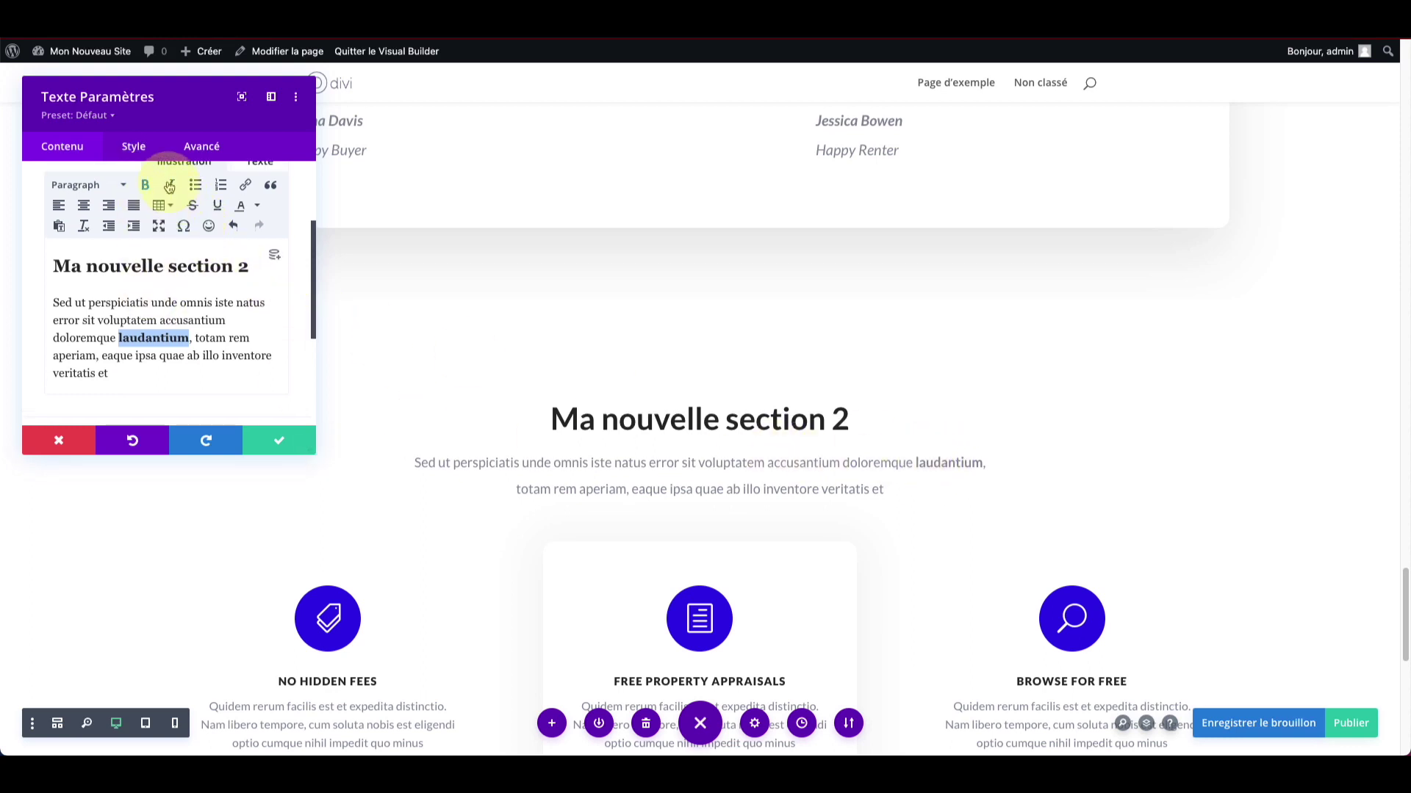
click(169, 186)
scroll(180, 373, down, 2)
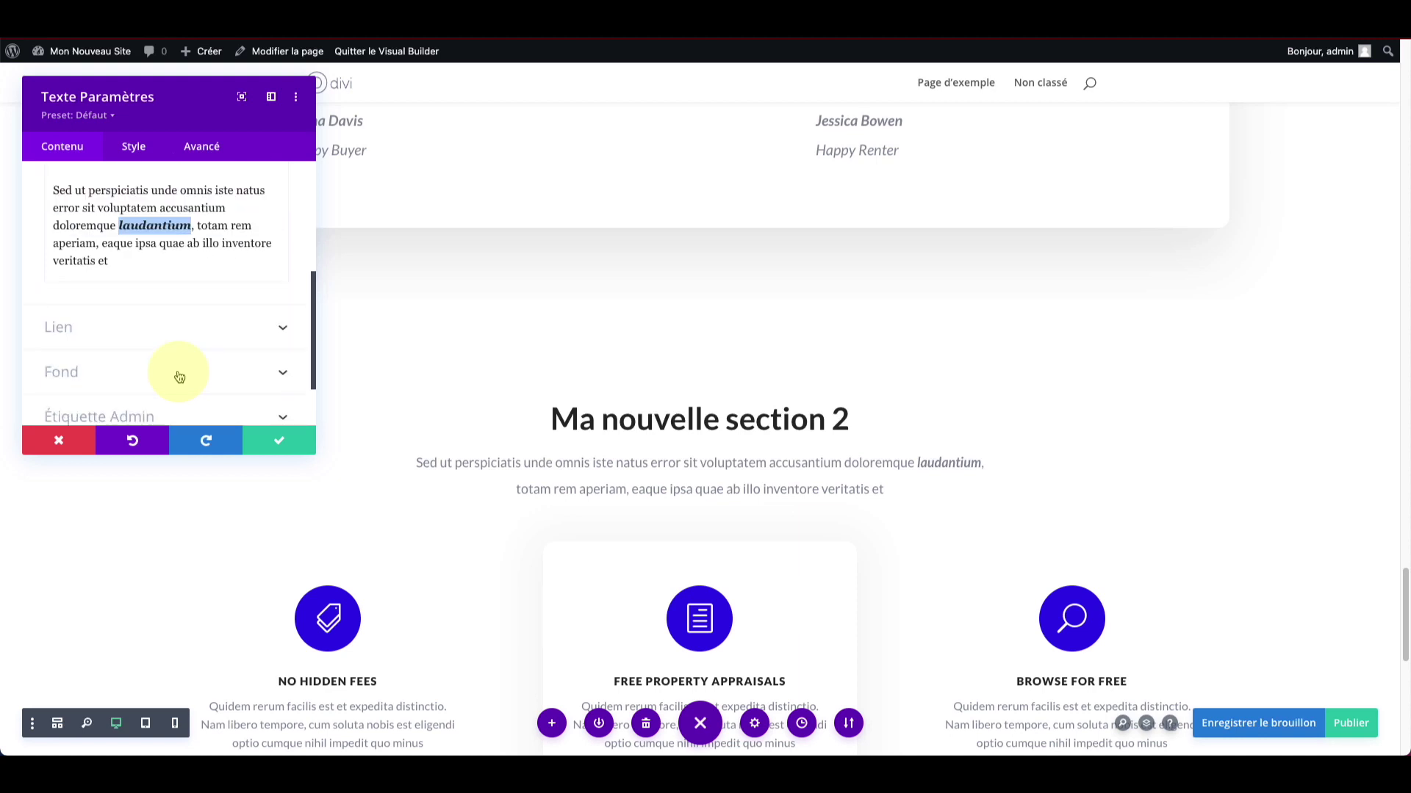
scroll(180, 373, down, 1)
scroll(173, 356, up, 4)
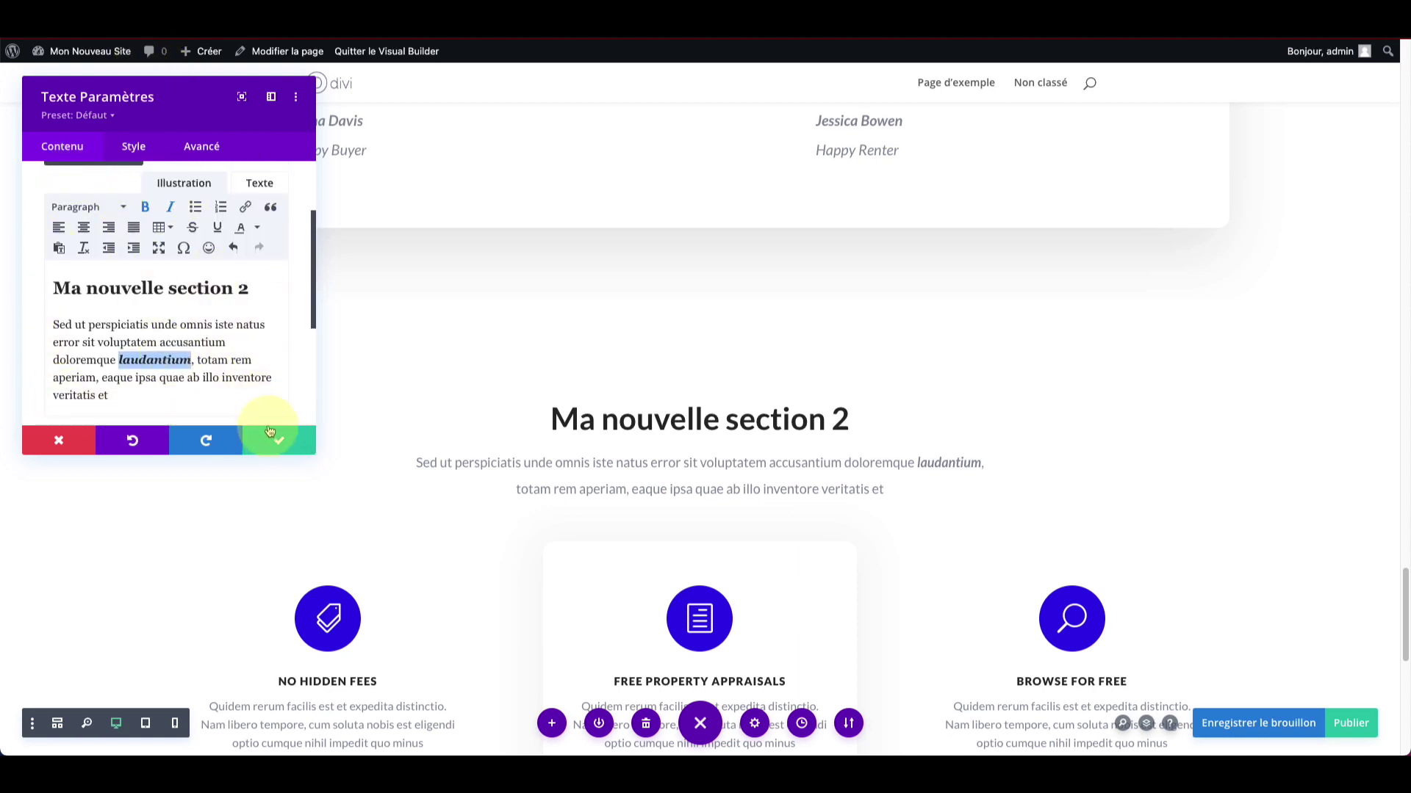
click(307, 444)
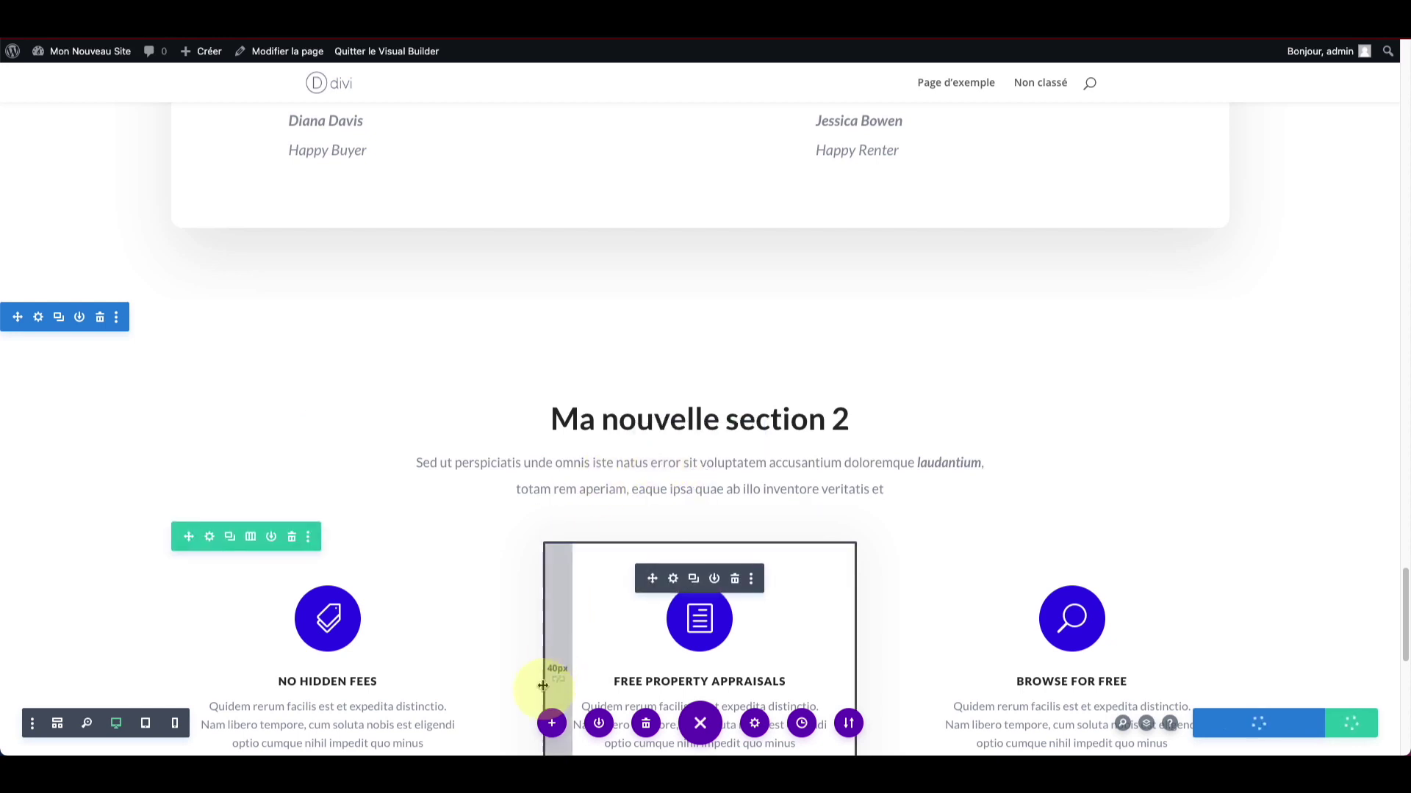
click(552, 724)
key(Escape)
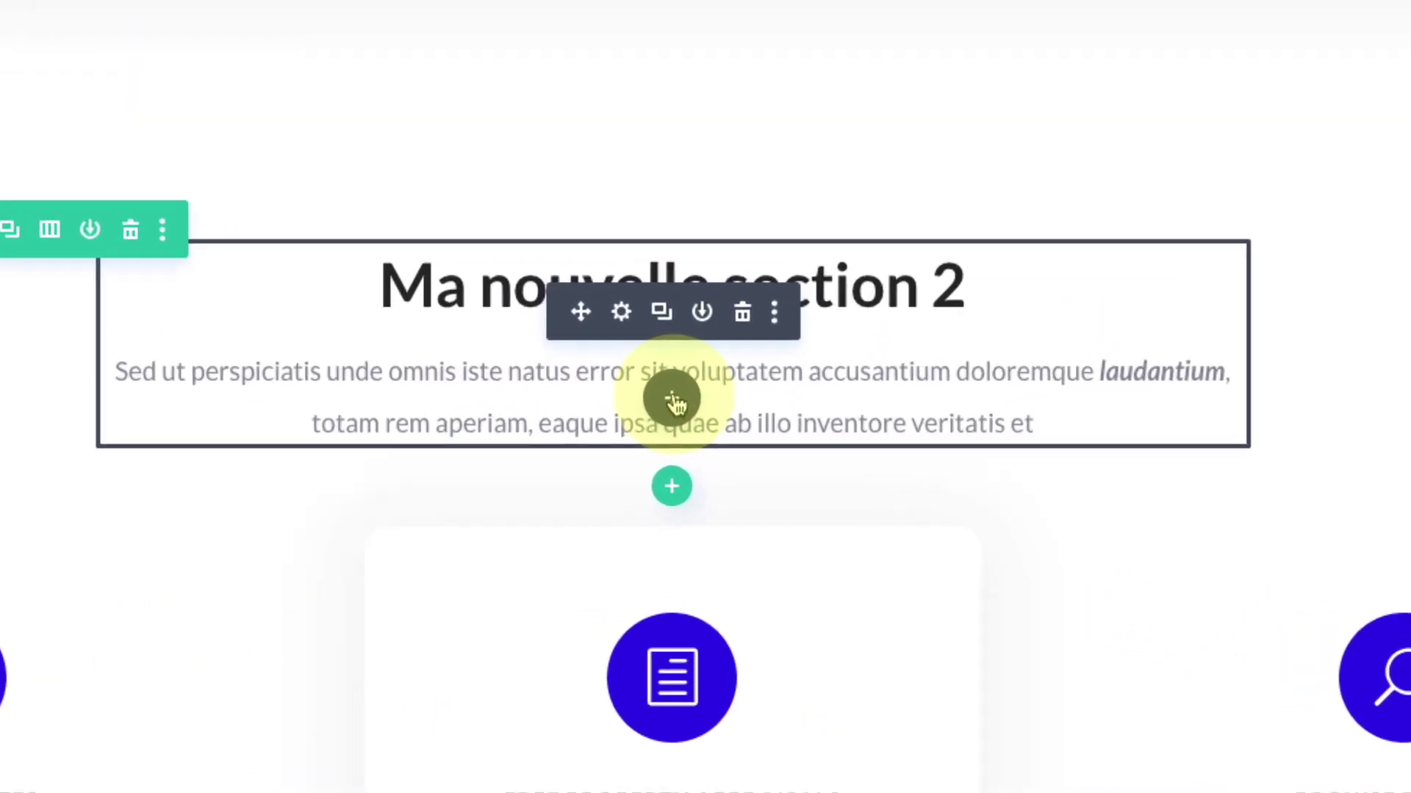
click(693, 453)
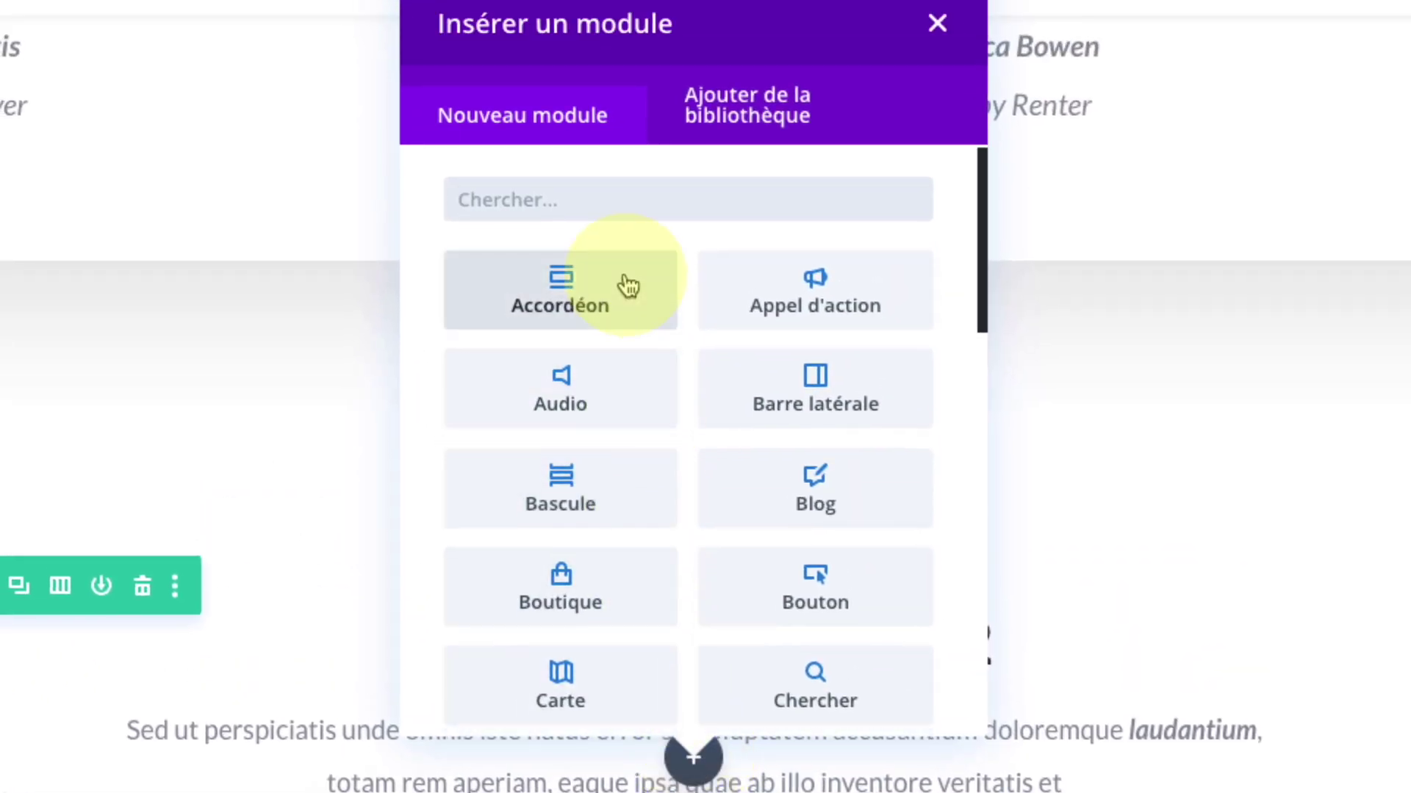
scroll(627, 284, down, 1)
scroll(628, 286, down, 5)
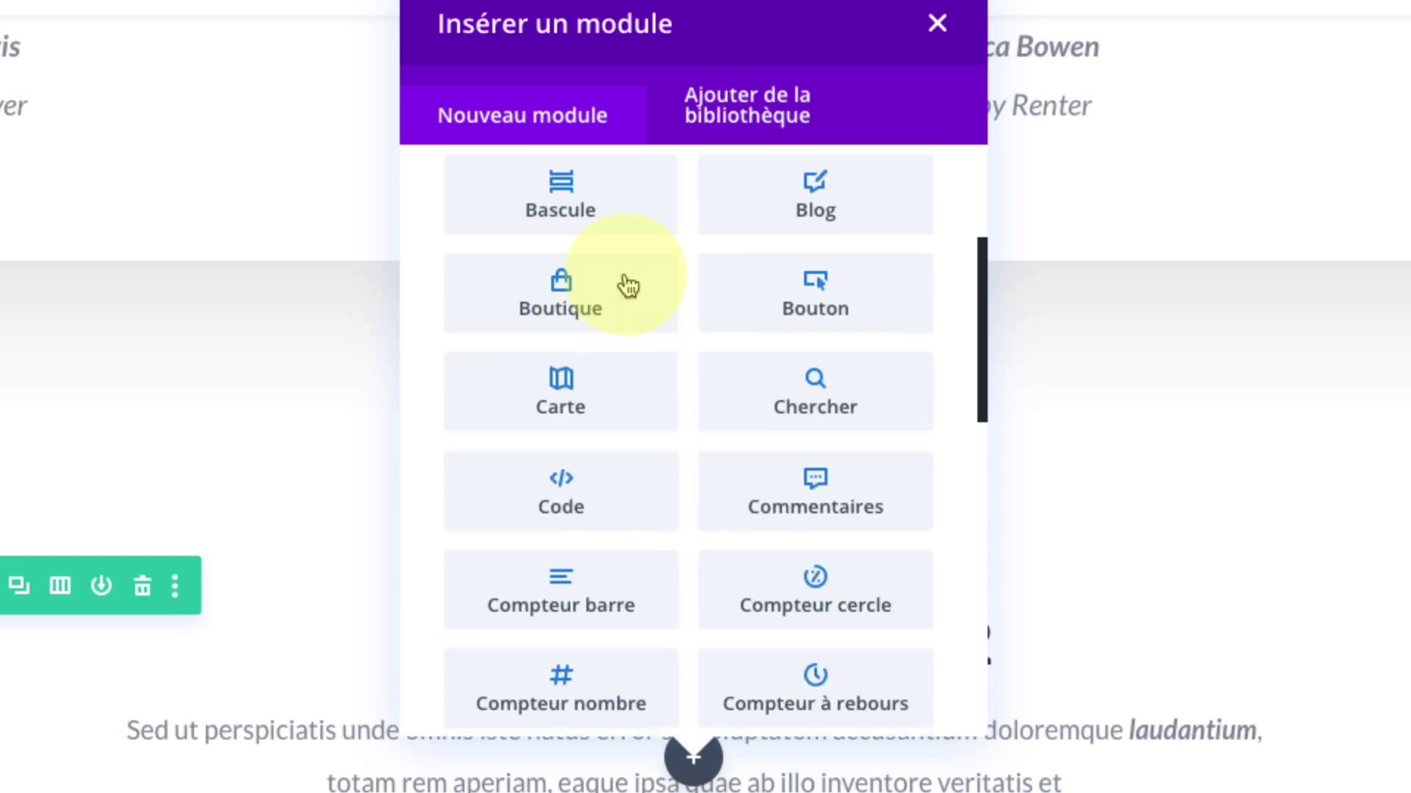
scroll(628, 286, down, 10)
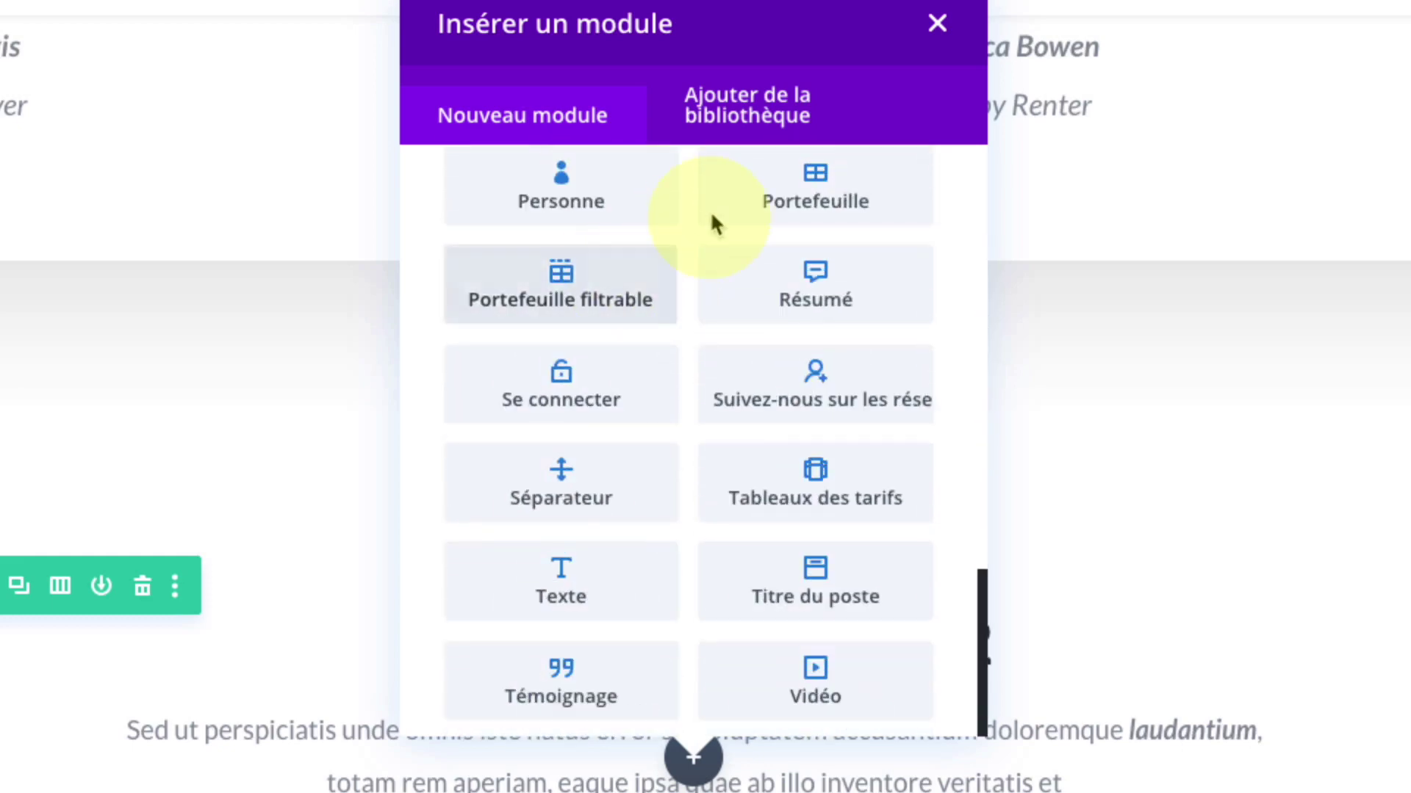
click(937, 23)
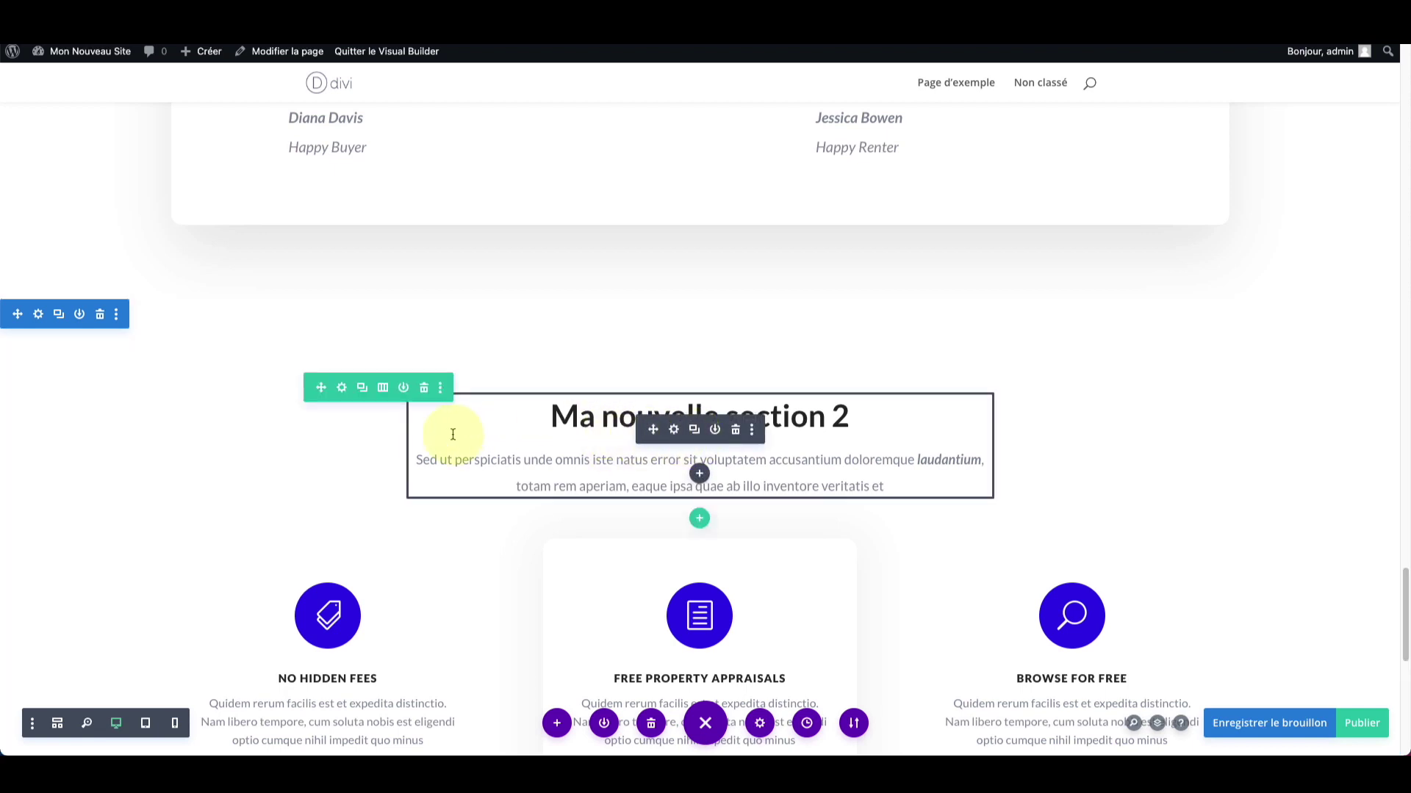
scroll(452, 431, down, 10)
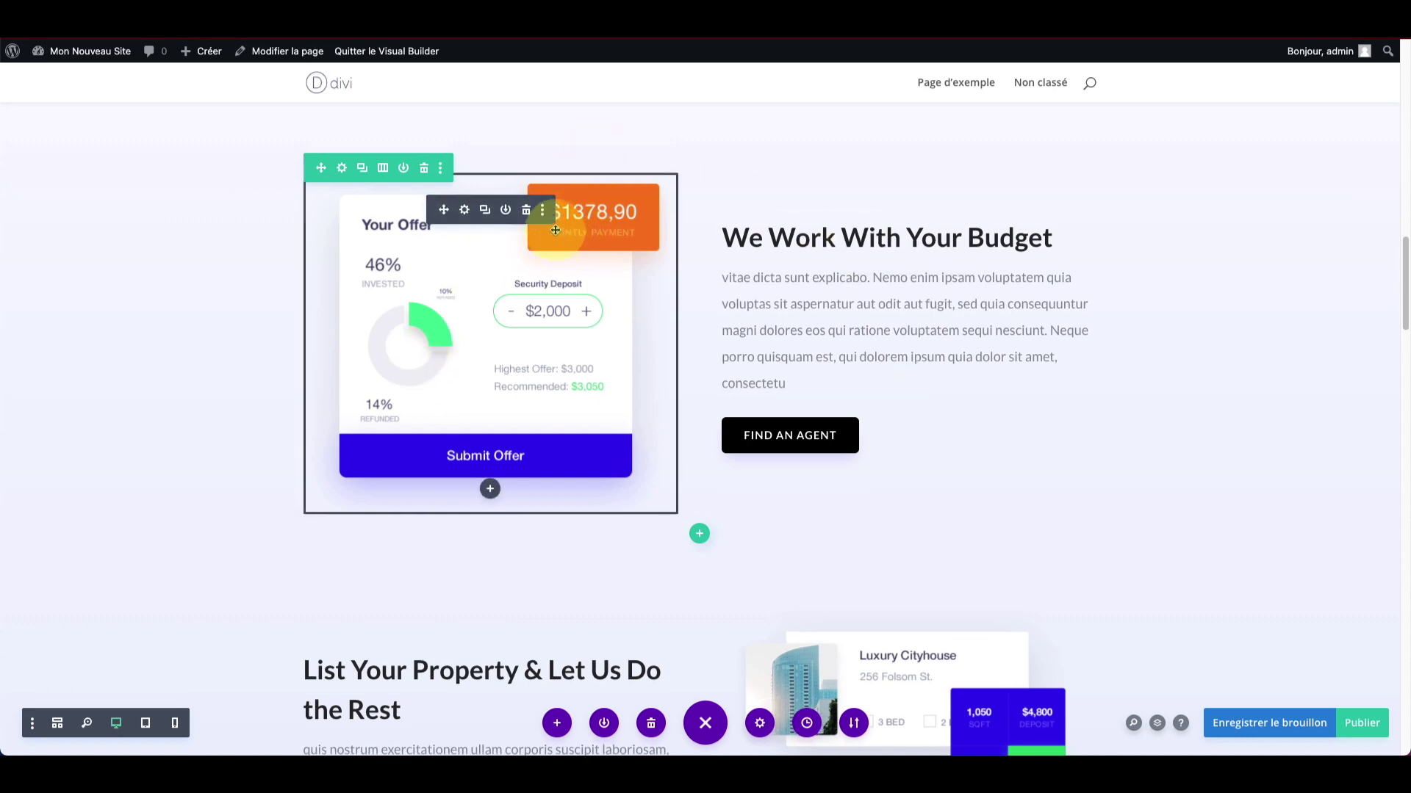
Step: Duplicate the Recent Listings heading and text module
scroll(566, 234, up, 1)
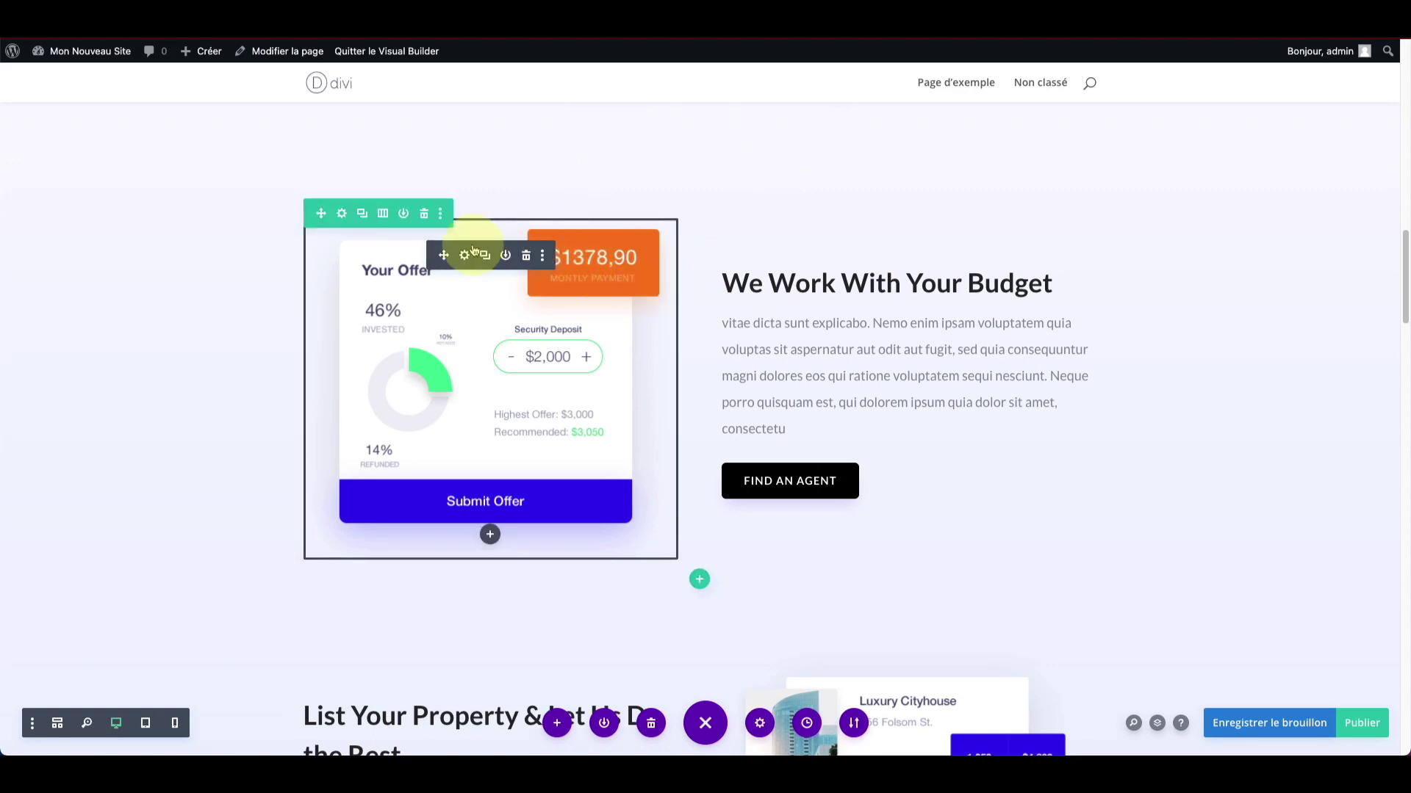
scroll(478, 257, down, 12)
scroll(480, 260, down, 3)
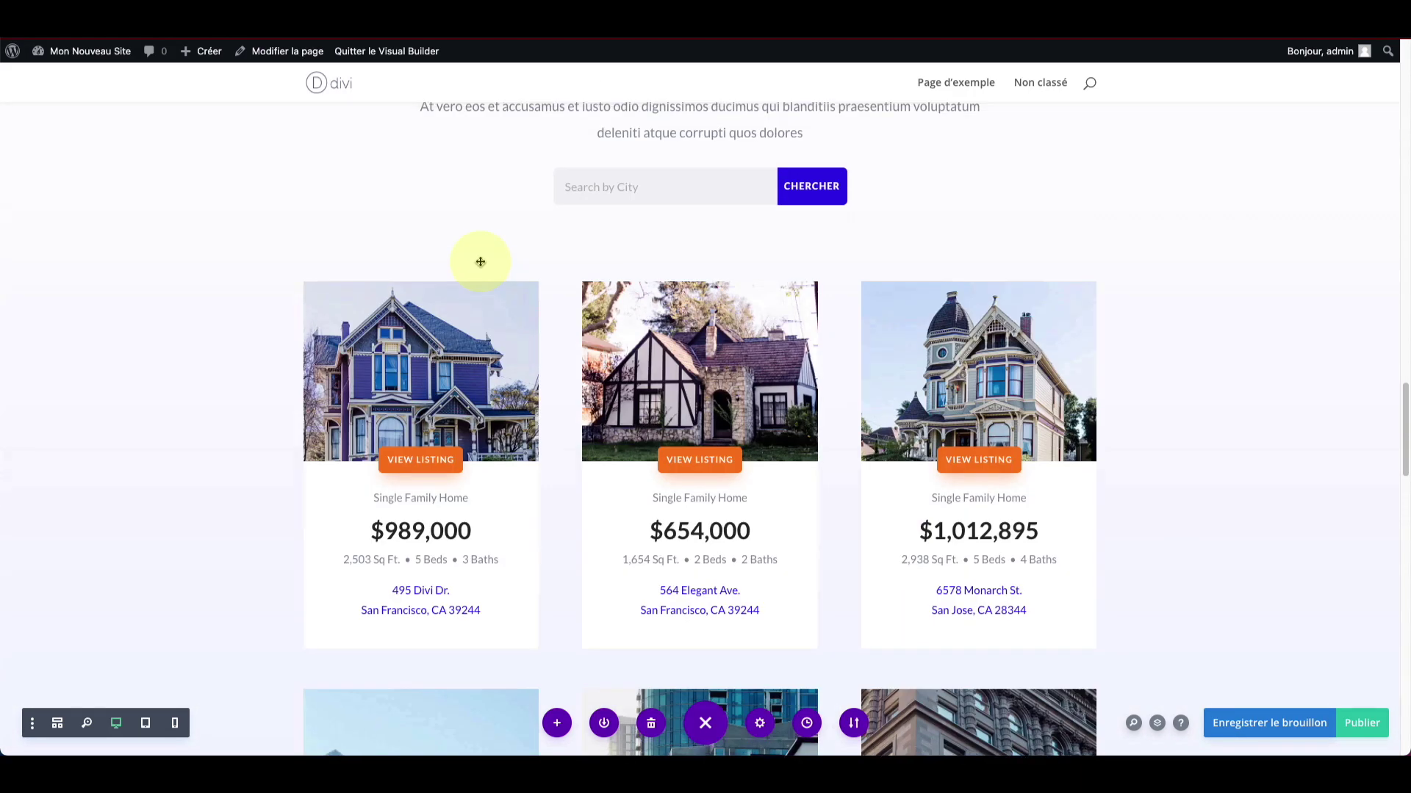
scroll(478, 258, up, 6)
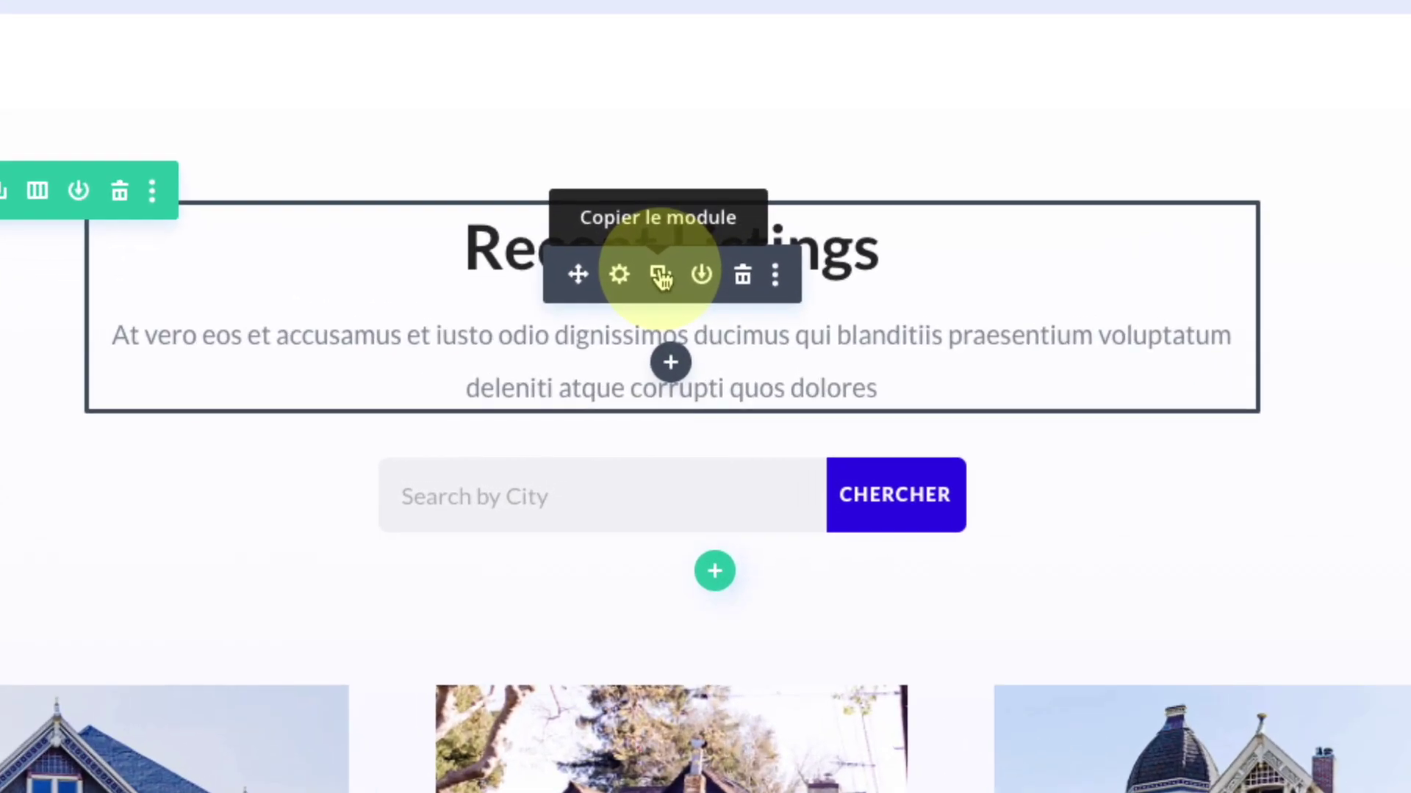
click(662, 278)
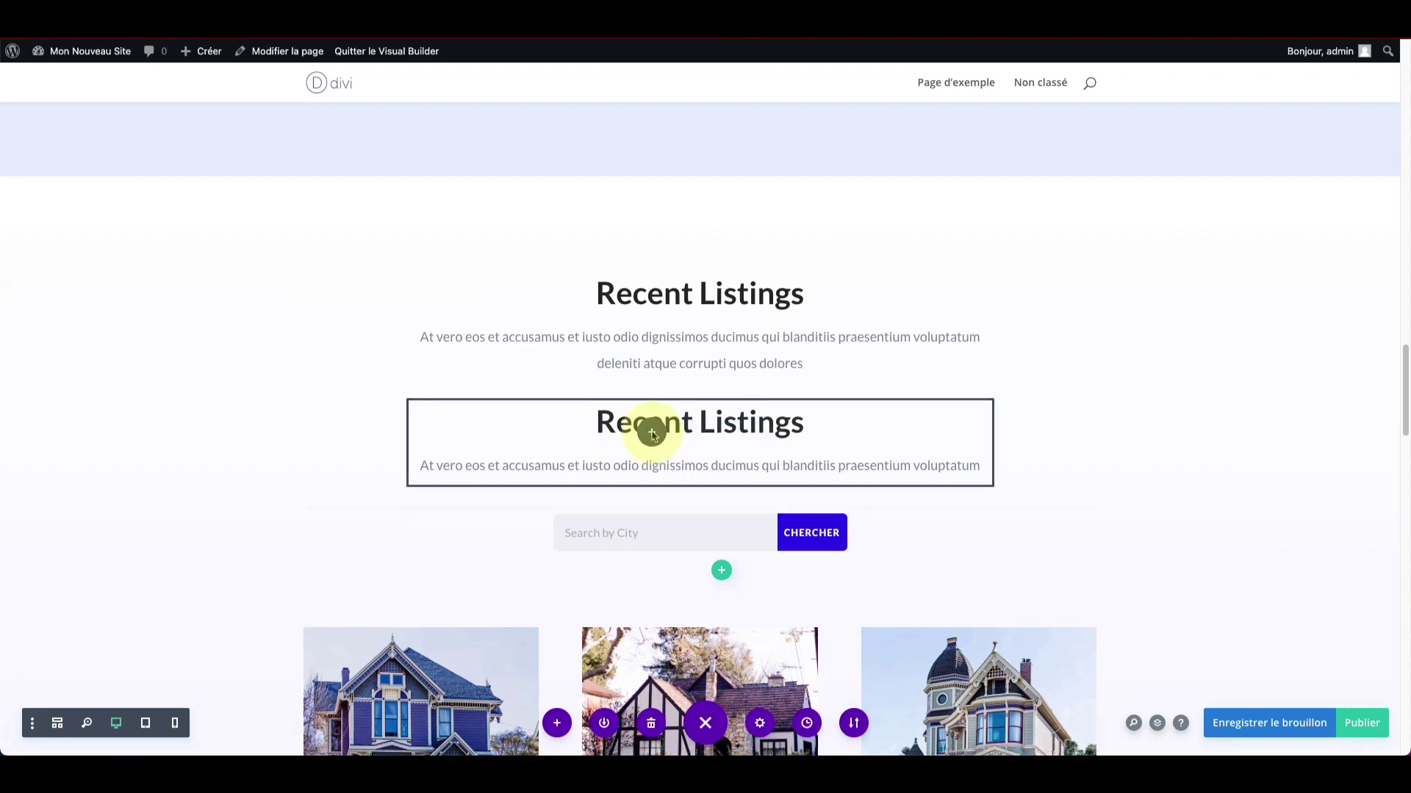
Step: Move the duplicated Recent Listings module to the top of the testimonials row
drag(653, 435, 595, 364)
scroll(613, 507, down, 8)
scroll(620, 567, down, 6)
drag(677, 311, 454, 445)
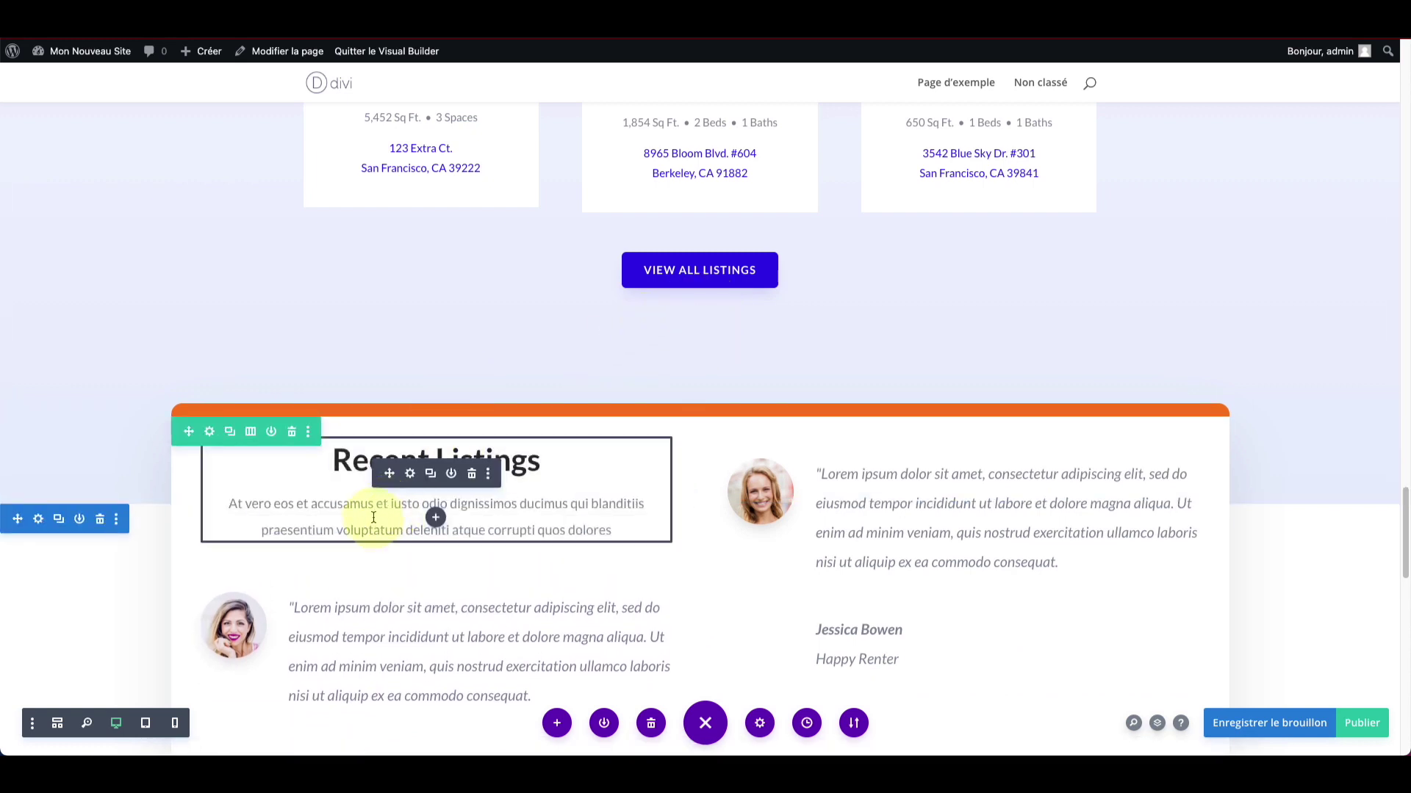
scroll(374, 516, down, 1)
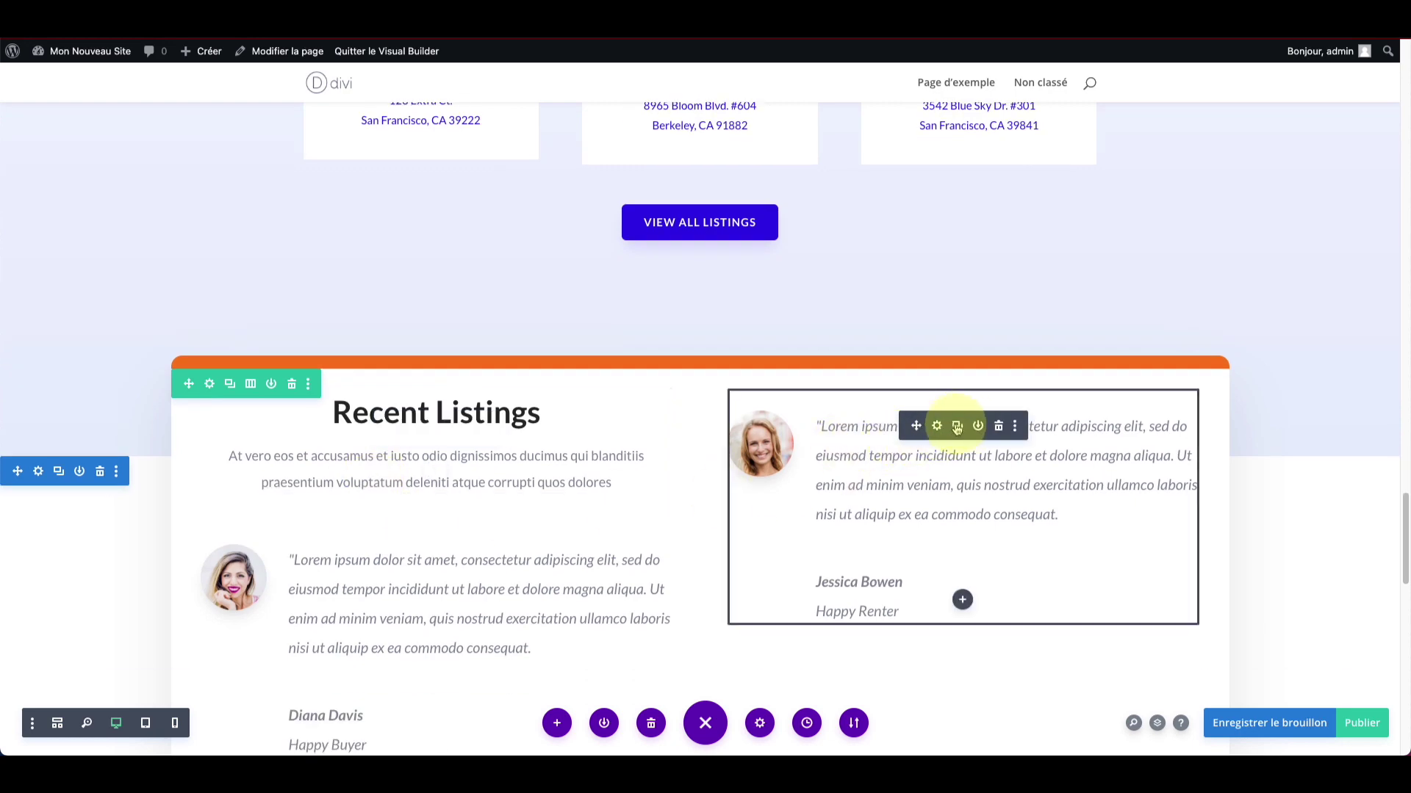
scroll(686, 287, up, 15)
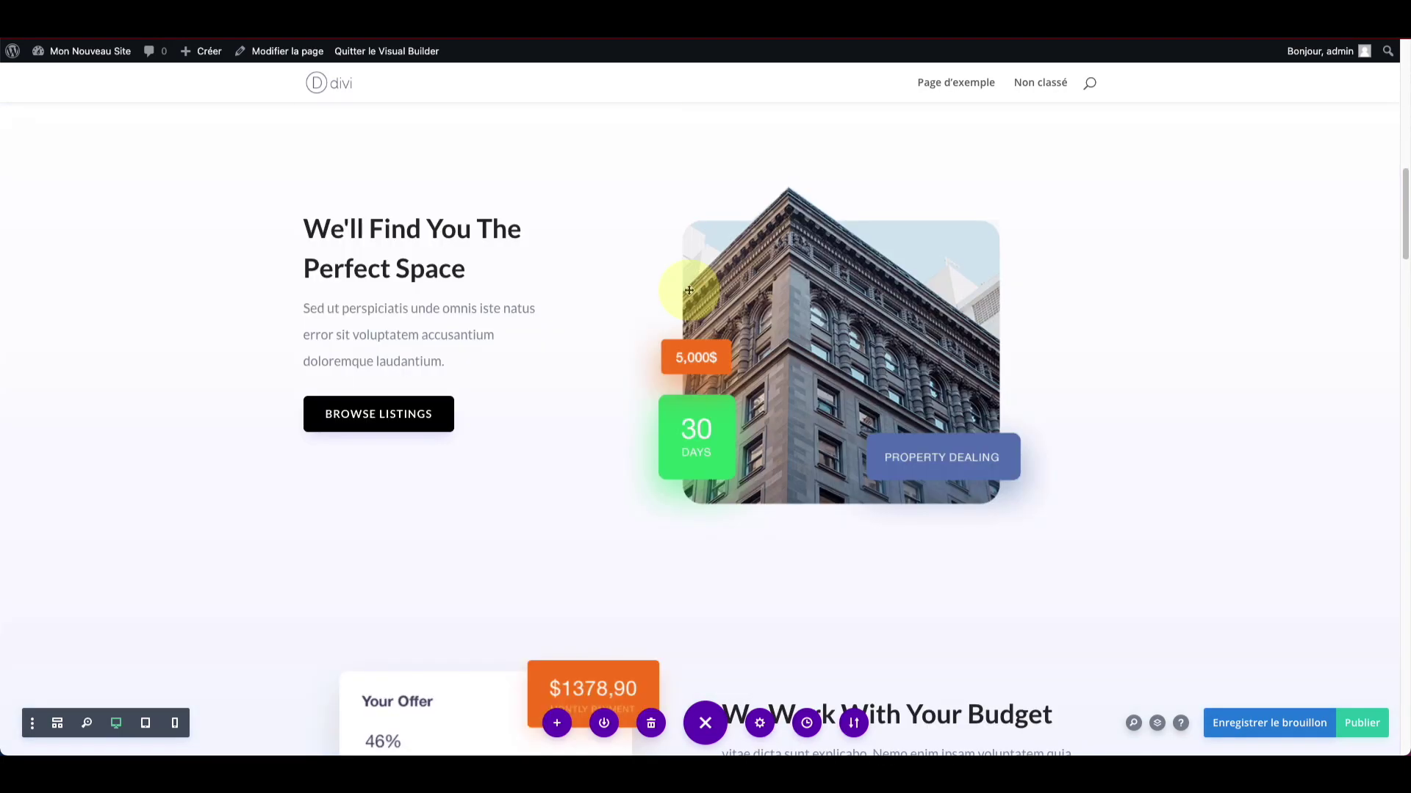
scroll(689, 290, up, 10)
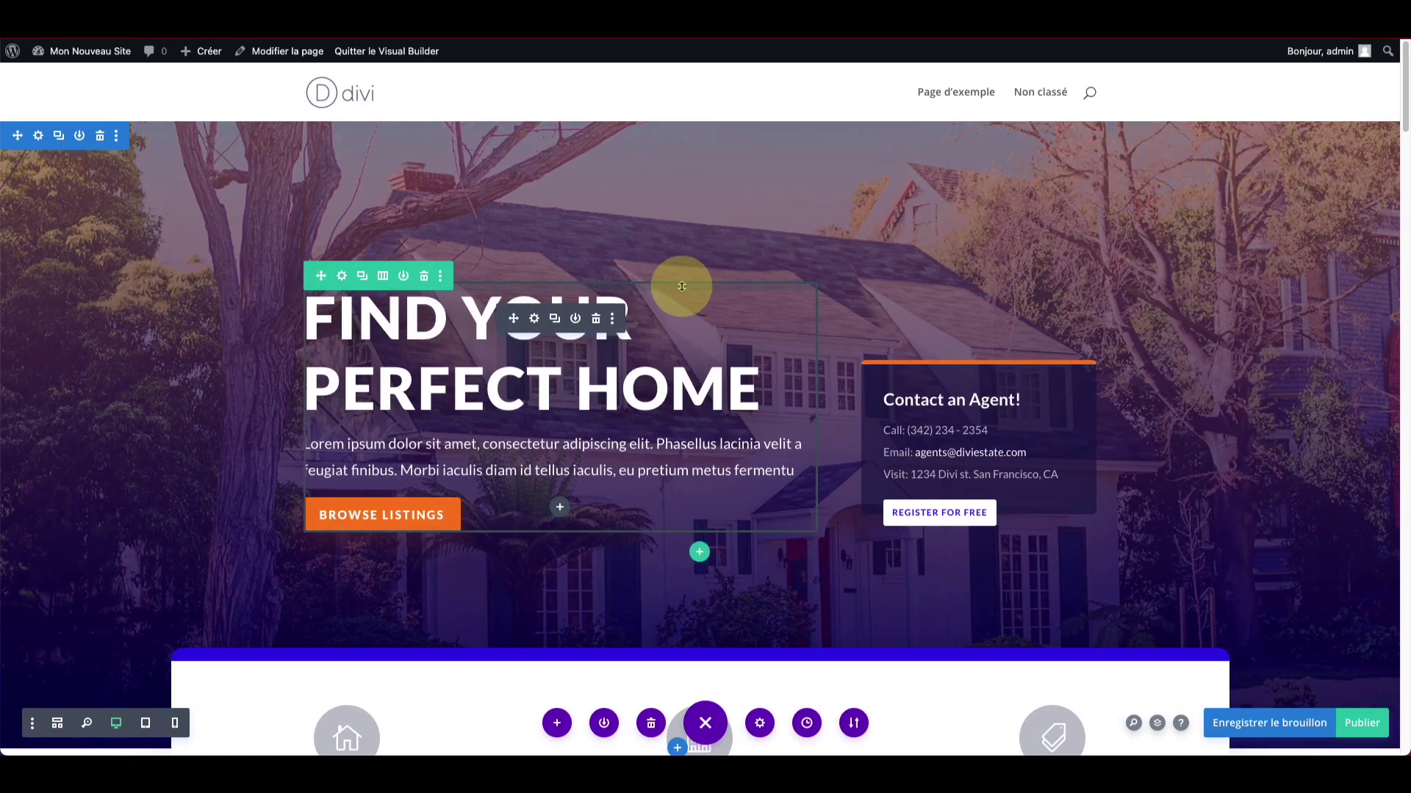
scroll(682, 287, down, 15)
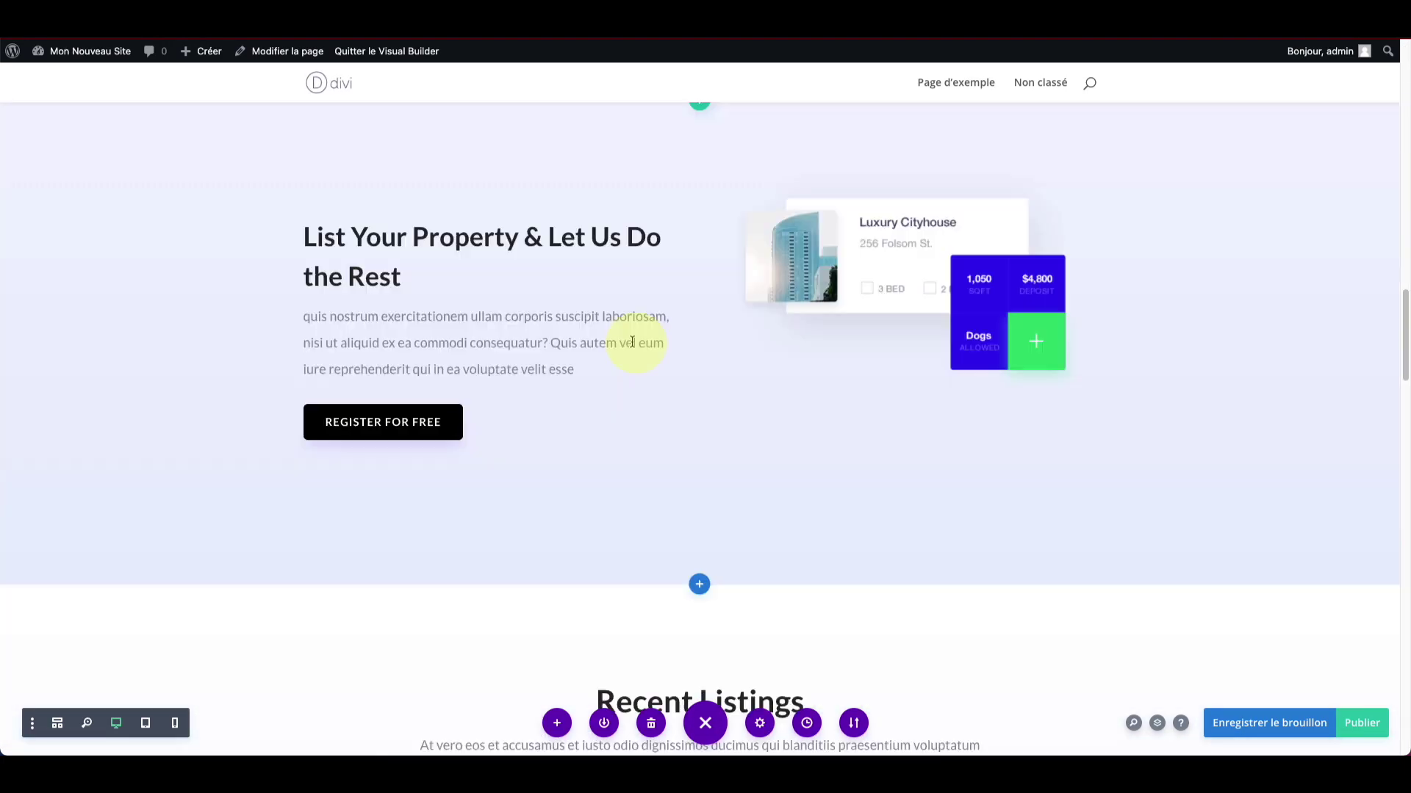
scroll(447, 429, down, 10)
scroll(441, 431, up, 8)
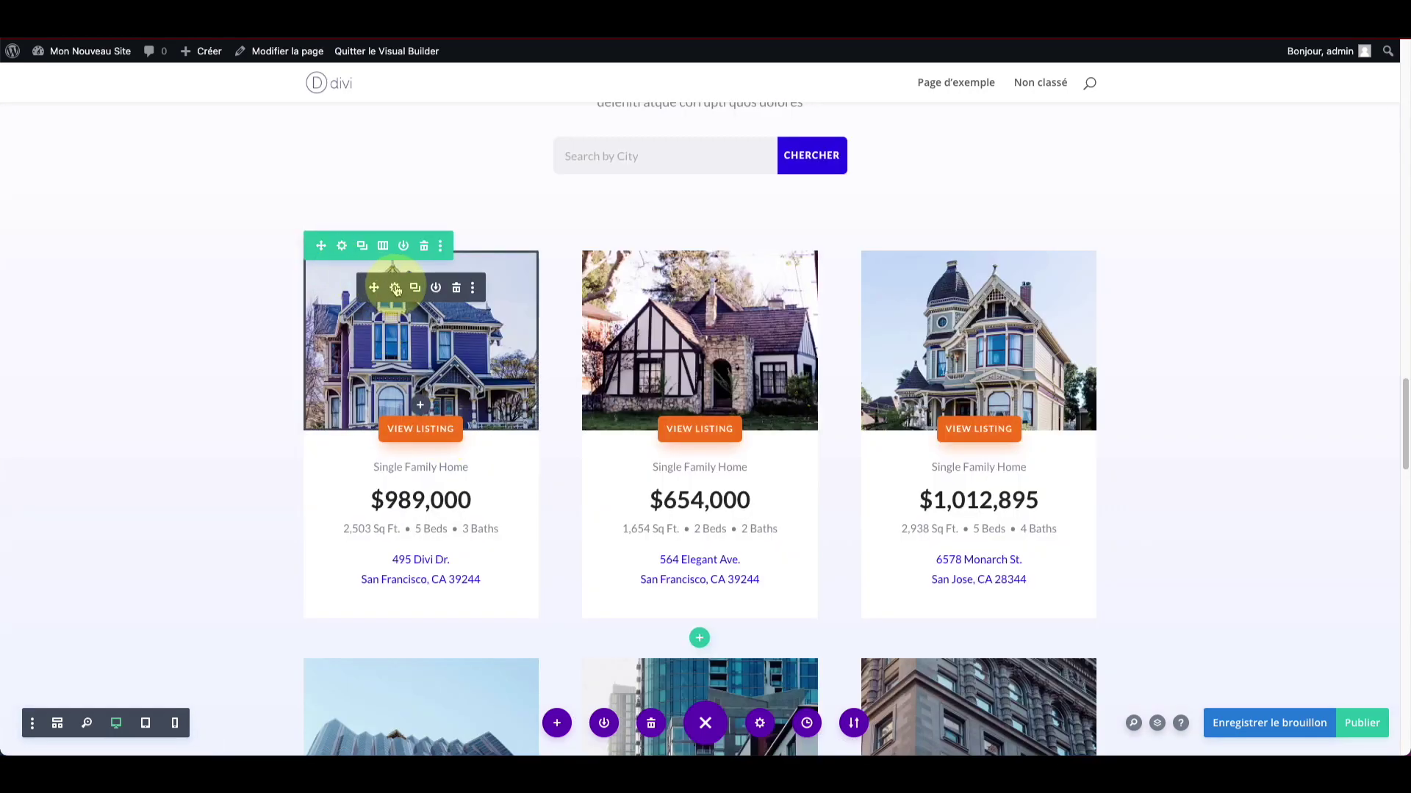
Step: Copy the purple house image module and paste it below the left testimonial
right_click(397, 289)
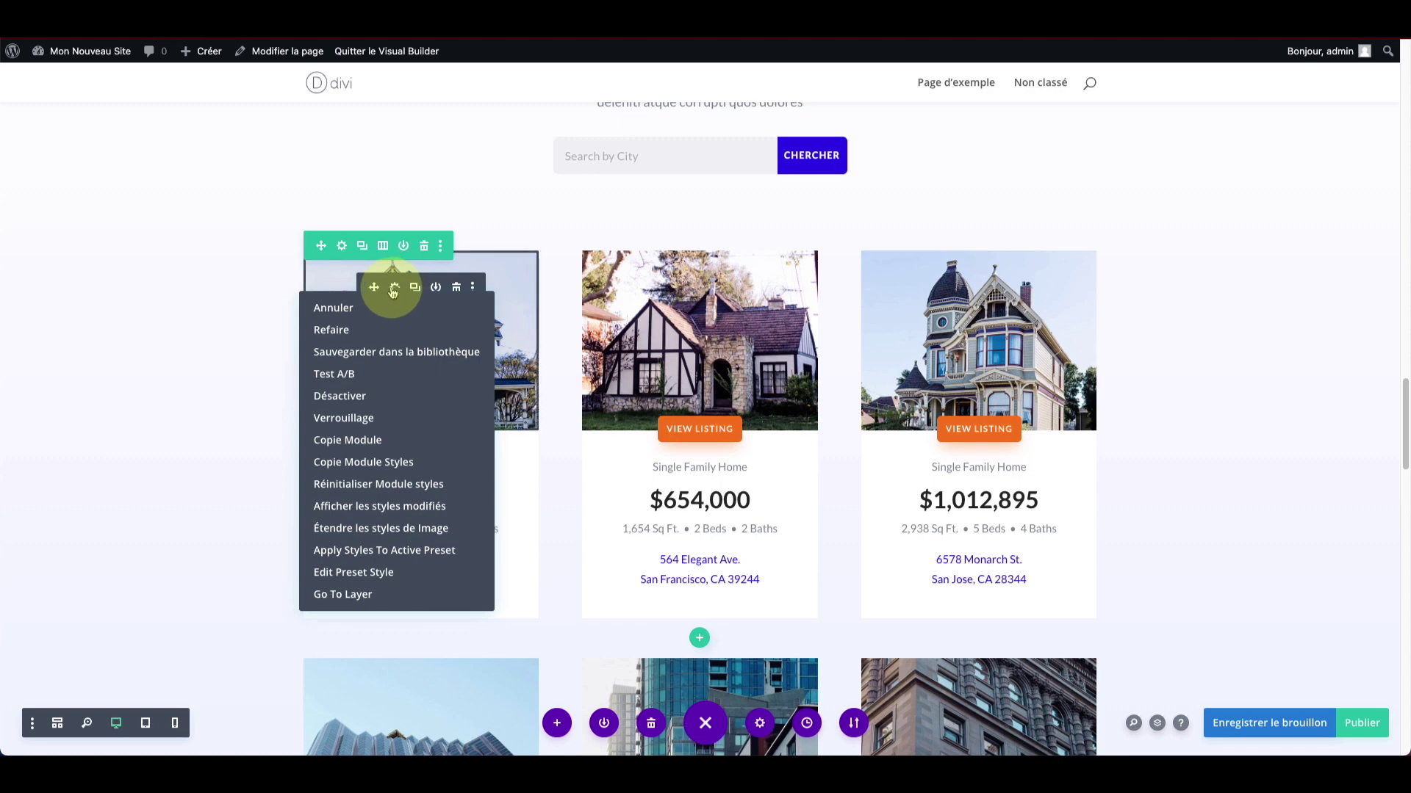
click(367, 442)
scroll(542, 470, down, 15)
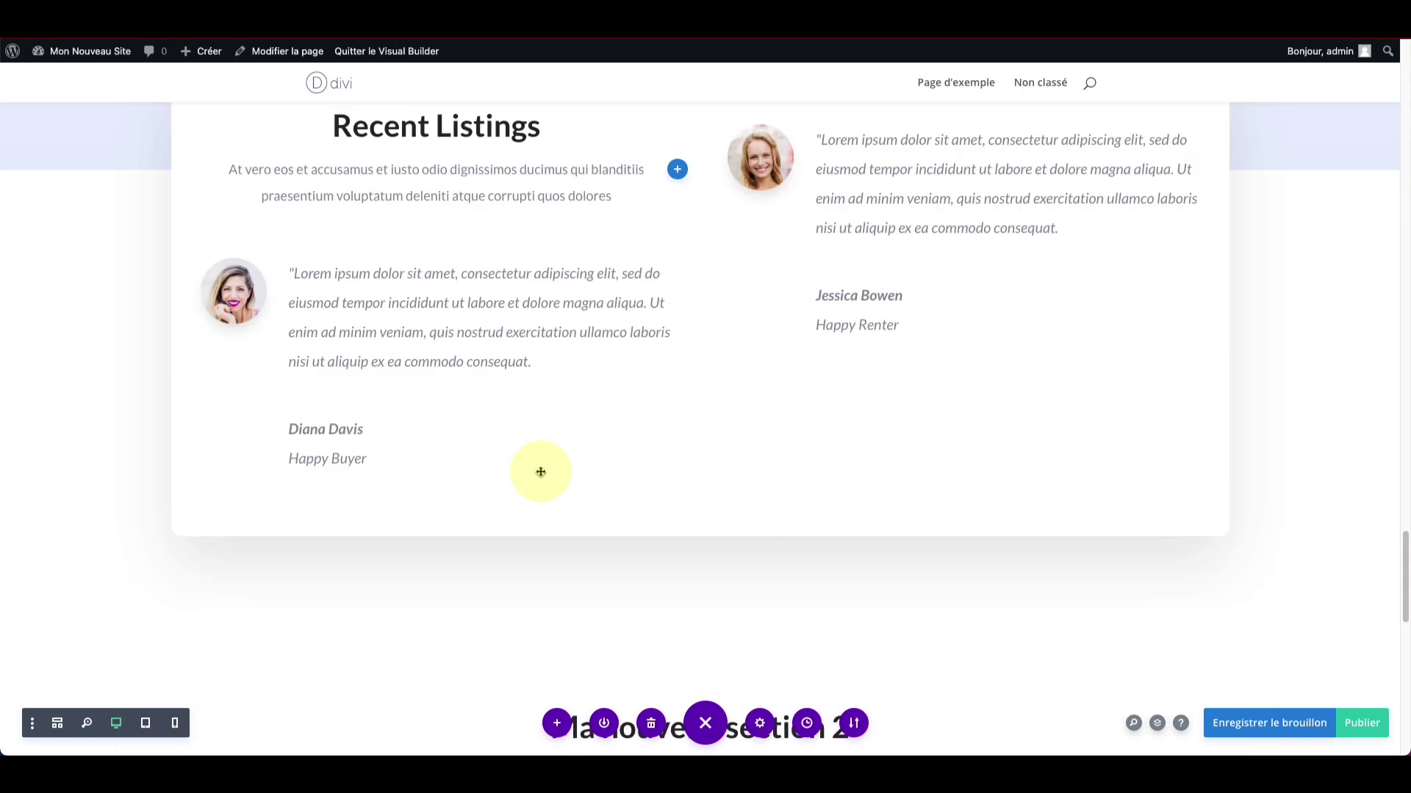
right_click(460, 447)
click(448, 304)
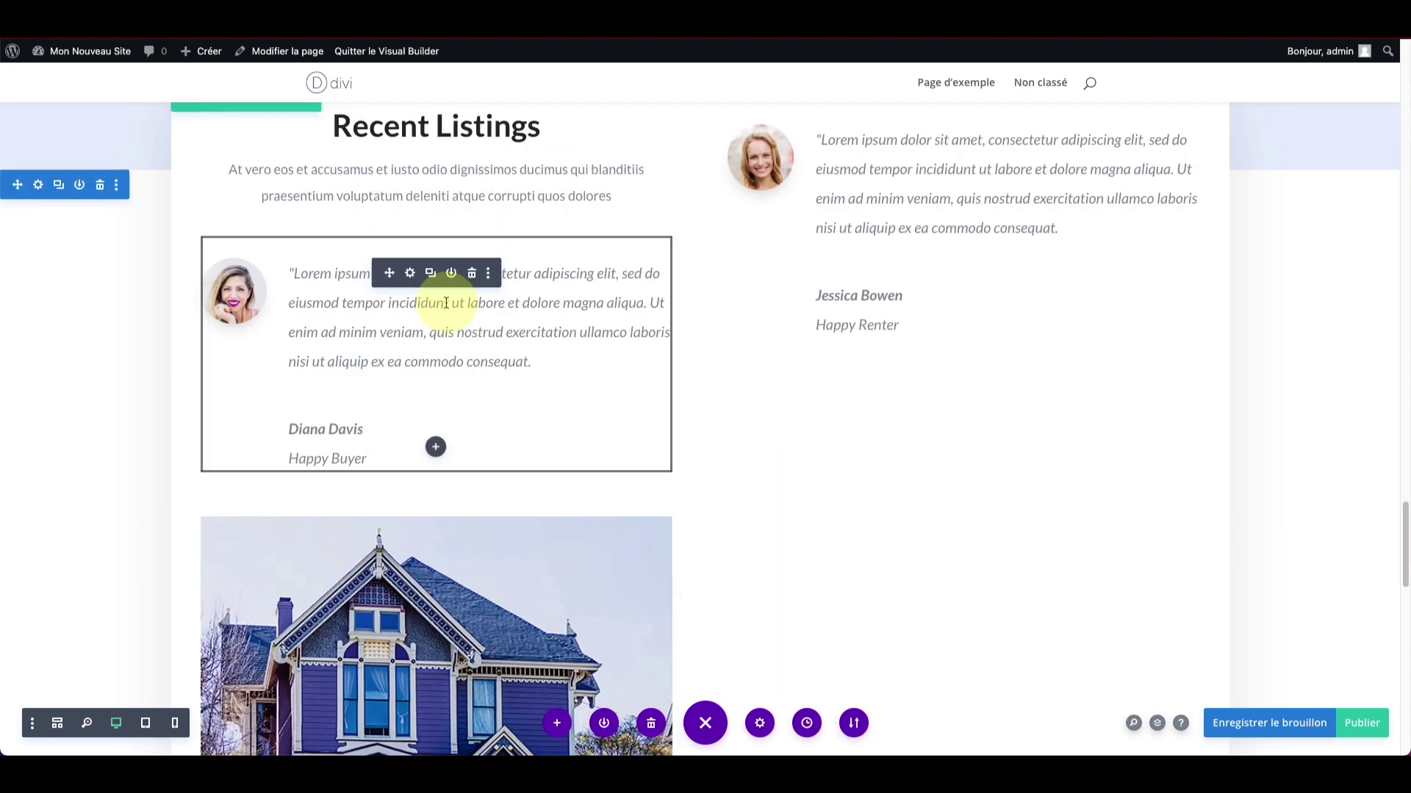
scroll(433, 411, down, 2)
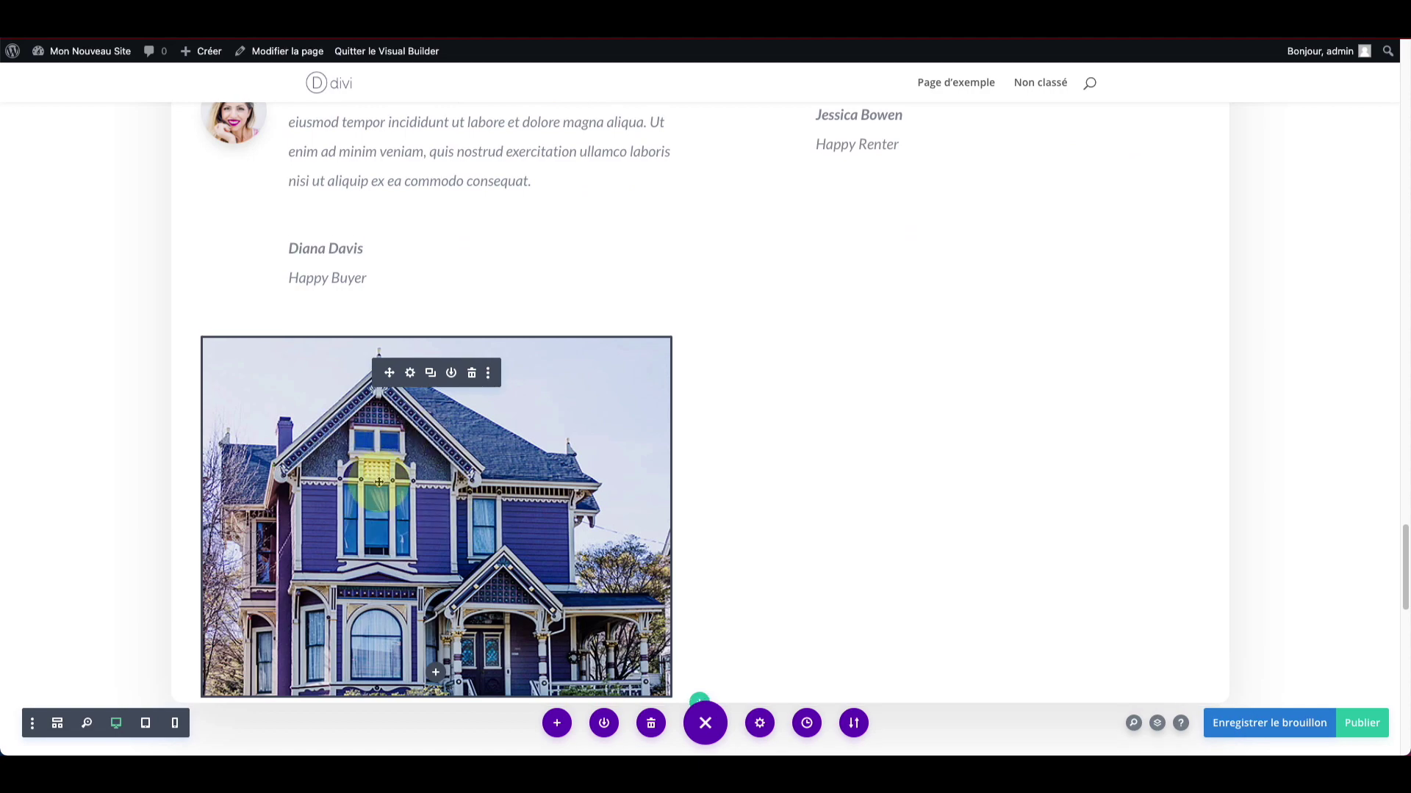
scroll(379, 481, up, 4)
scroll(379, 480, up, 20)
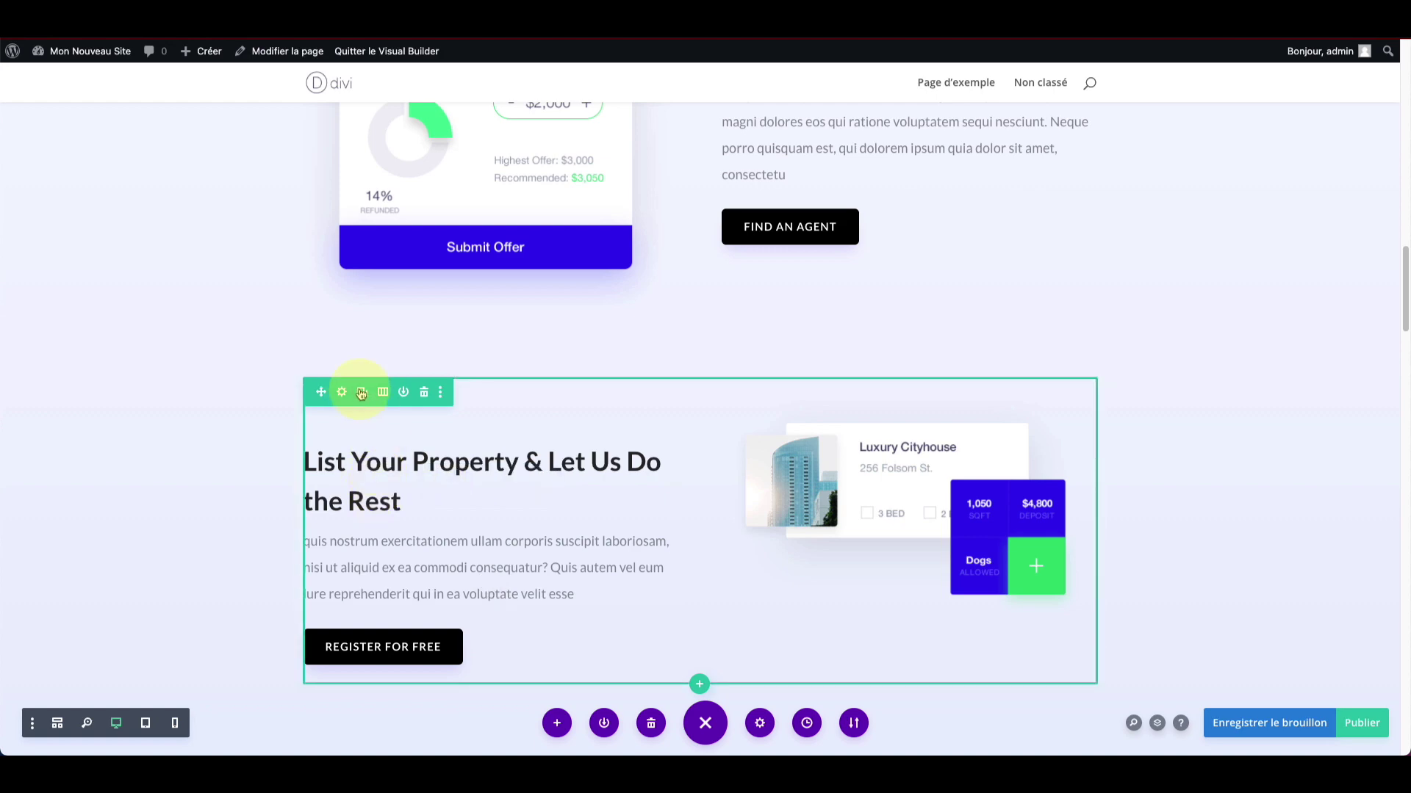
Step: Save the edited real-estate page as a draft with Enregistrer le brouillon
scroll(360, 390, up, 5)
scroll(328, 258, up, 3)
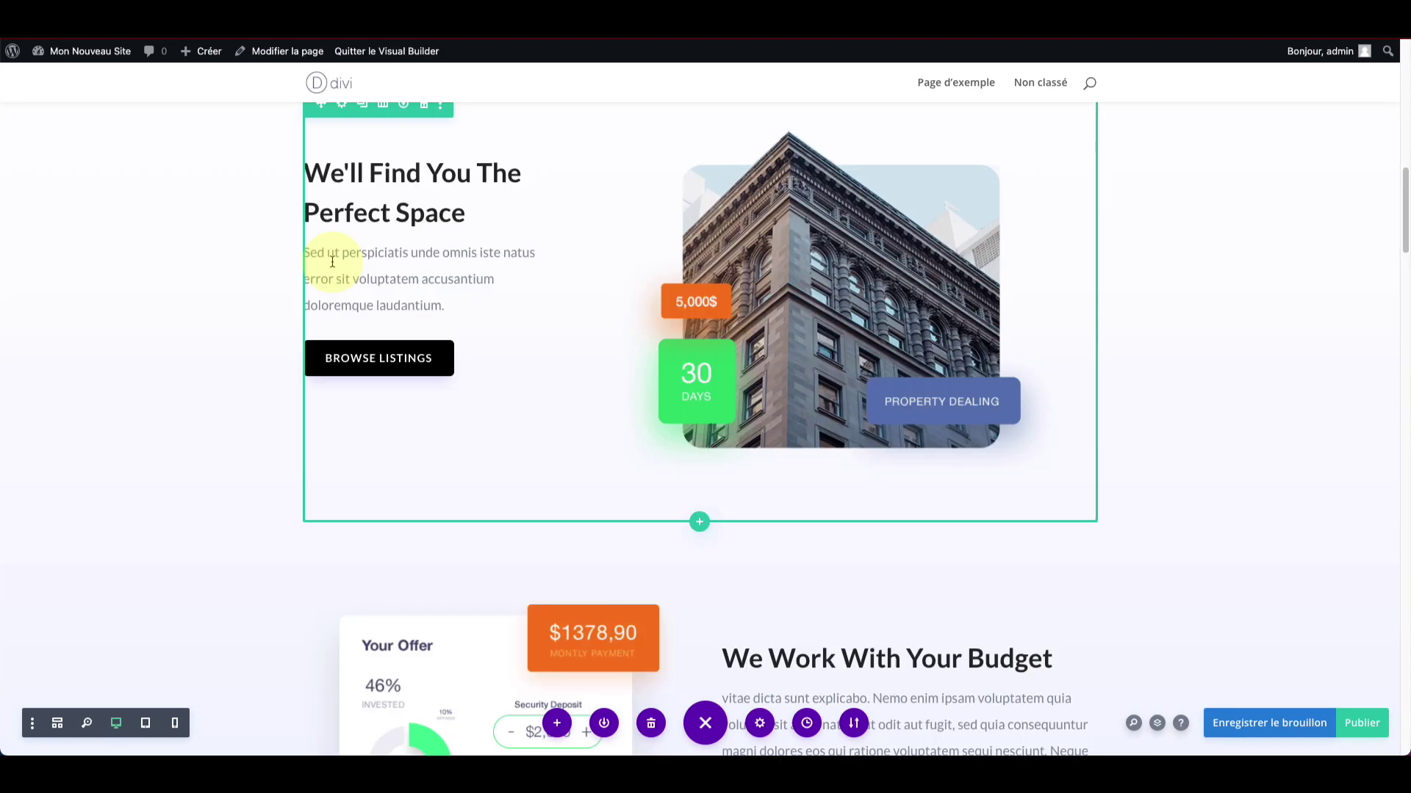
scroll(341, 264, up, 3)
scroll(342, 265, up, 4)
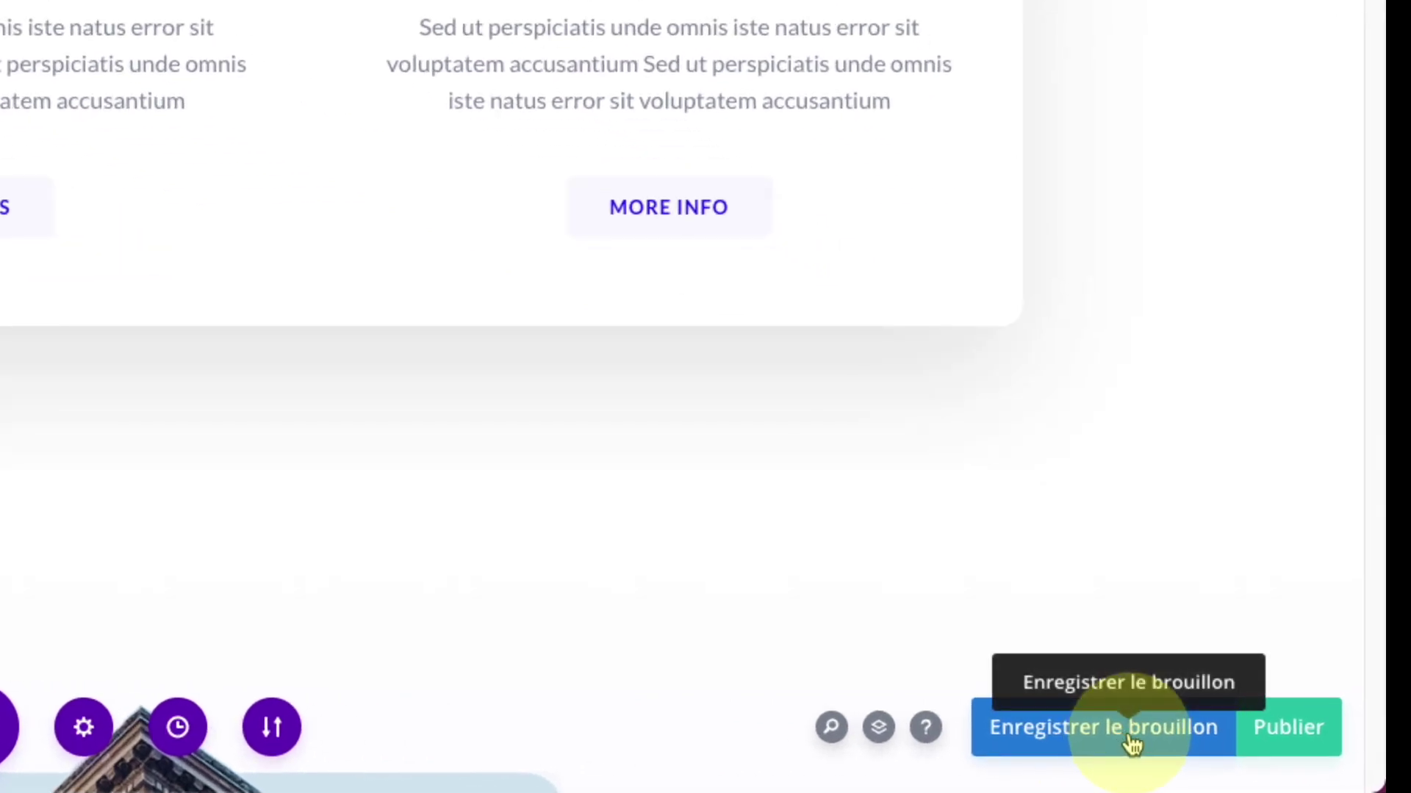
click(1132, 742)
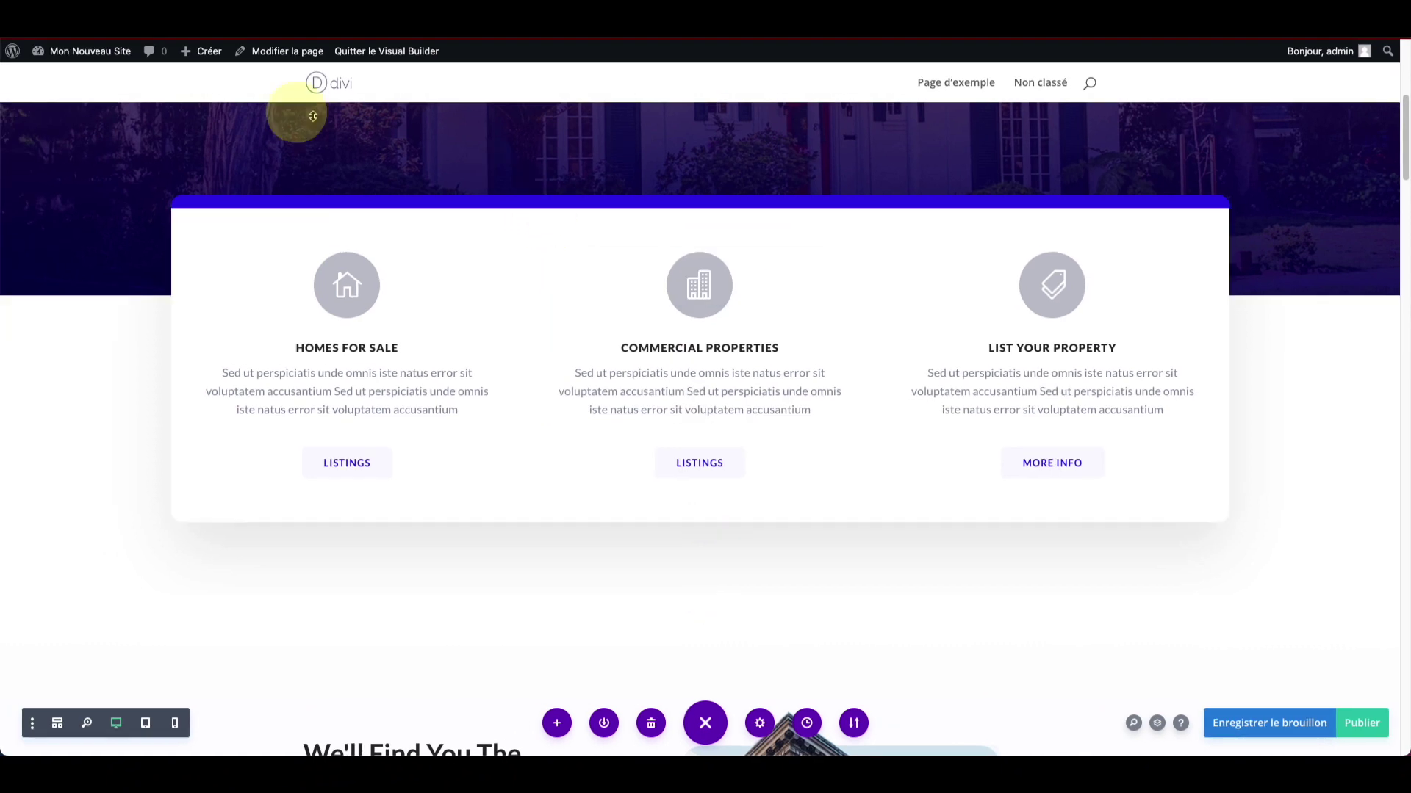
mouse_move(207, 51)
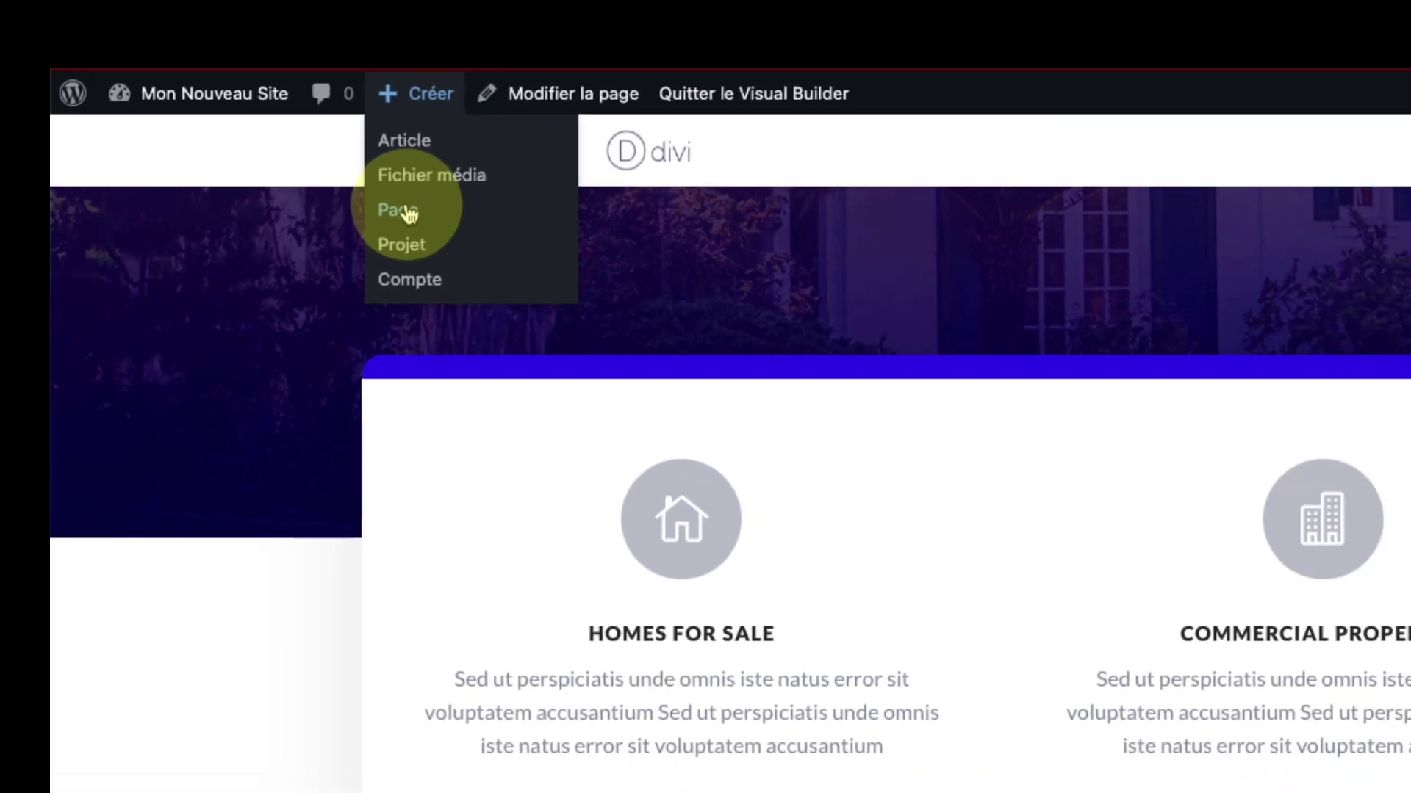
Step: Create a new page, skip the block editor welcome tour, and switch it to Divi Builder
click(452, 232)
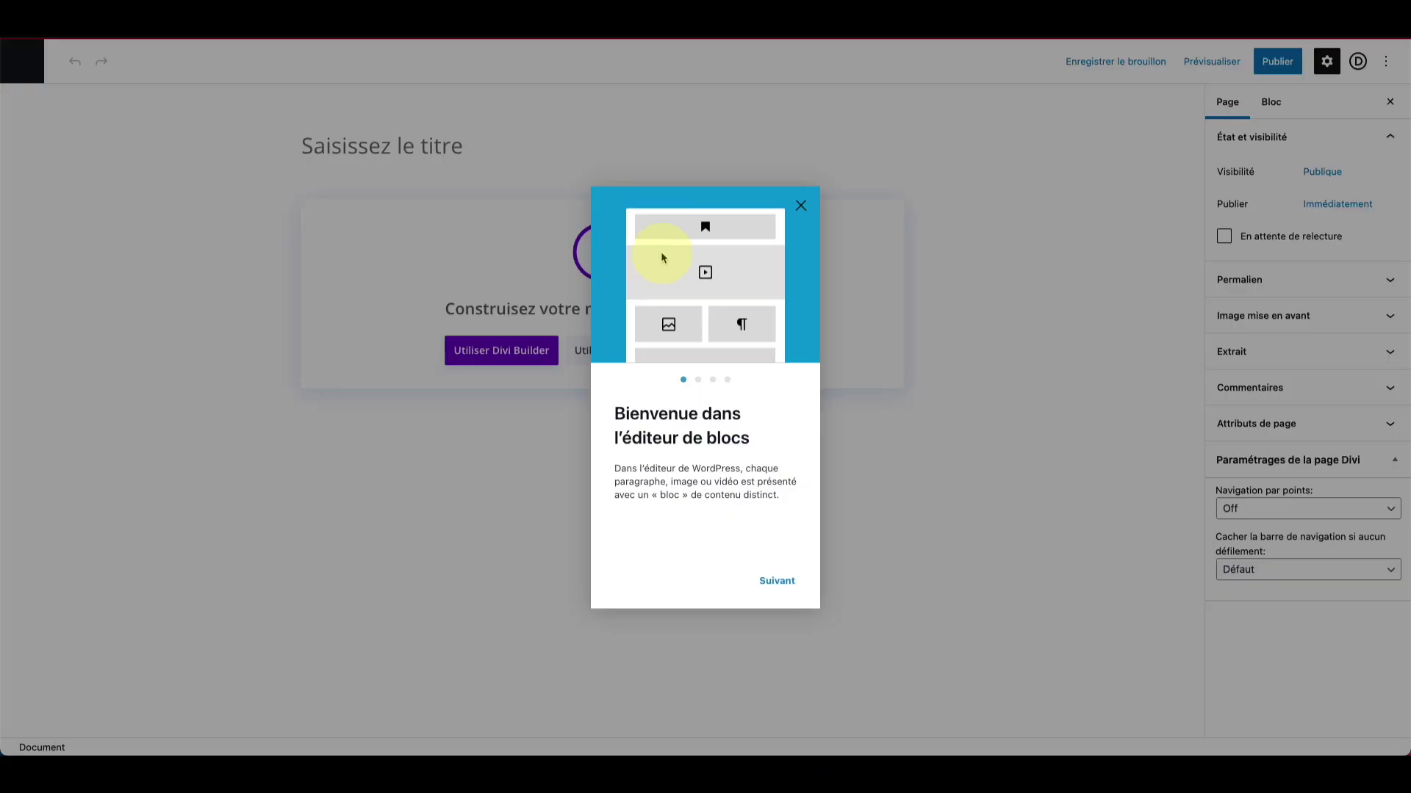
click(801, 207)
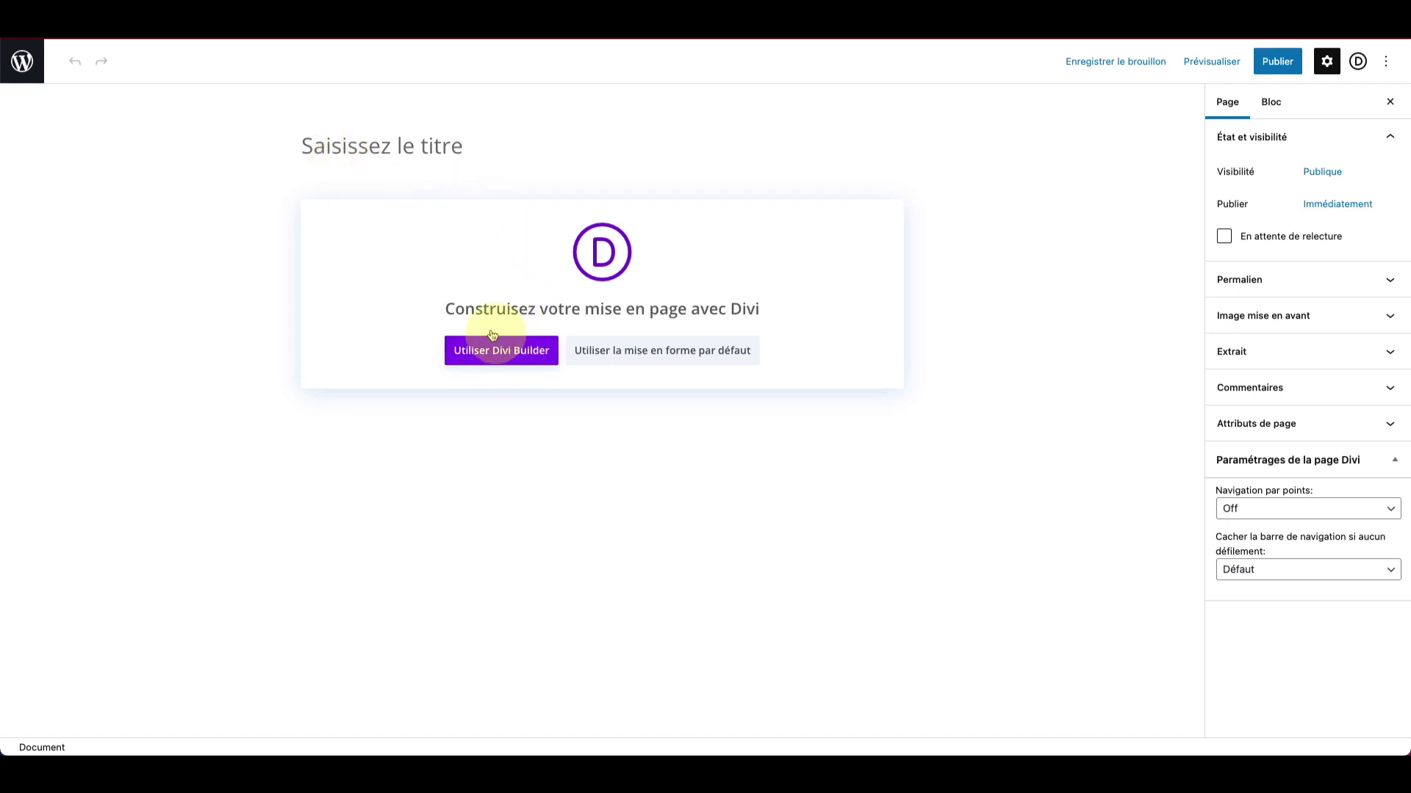
click(502, 358)
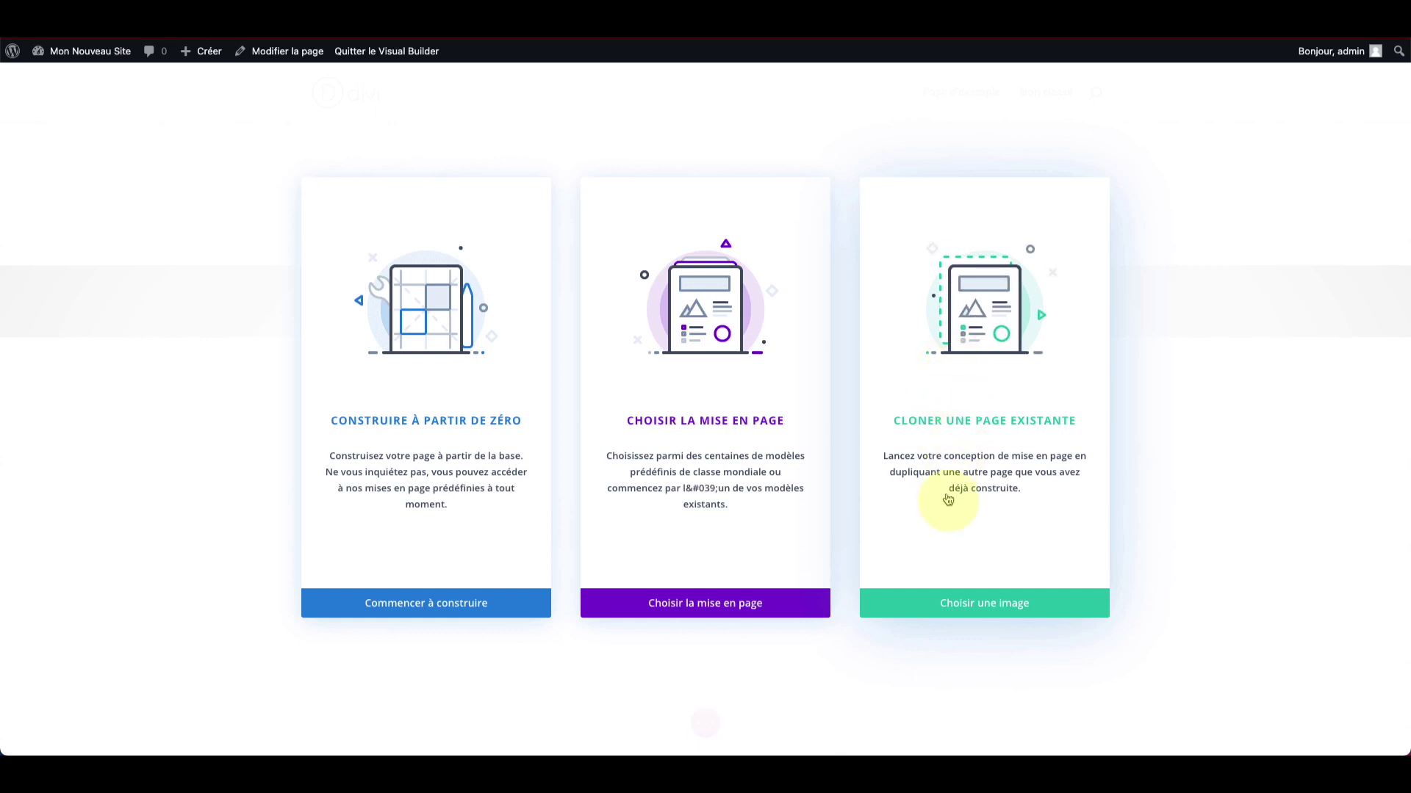
click(977, 606)
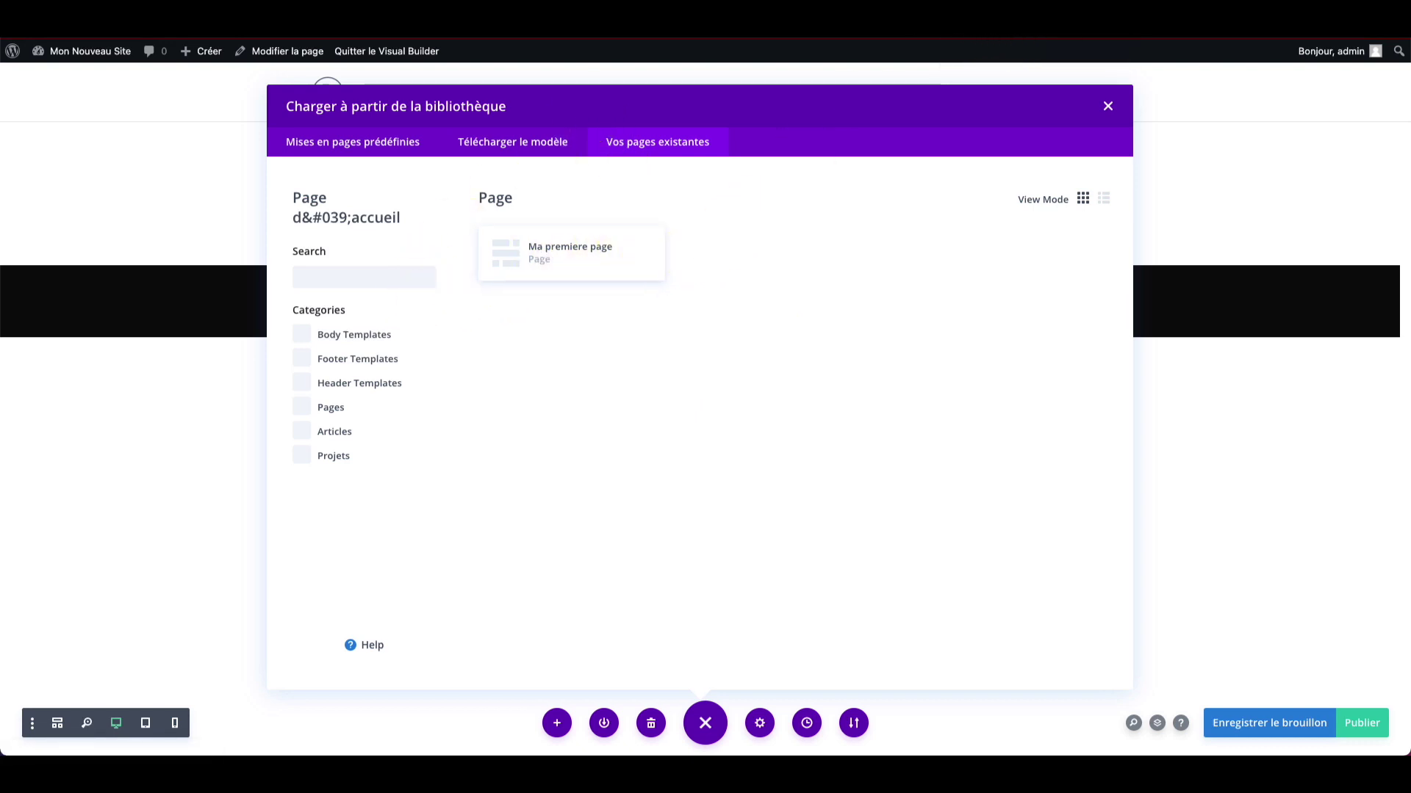
click(529, 266)
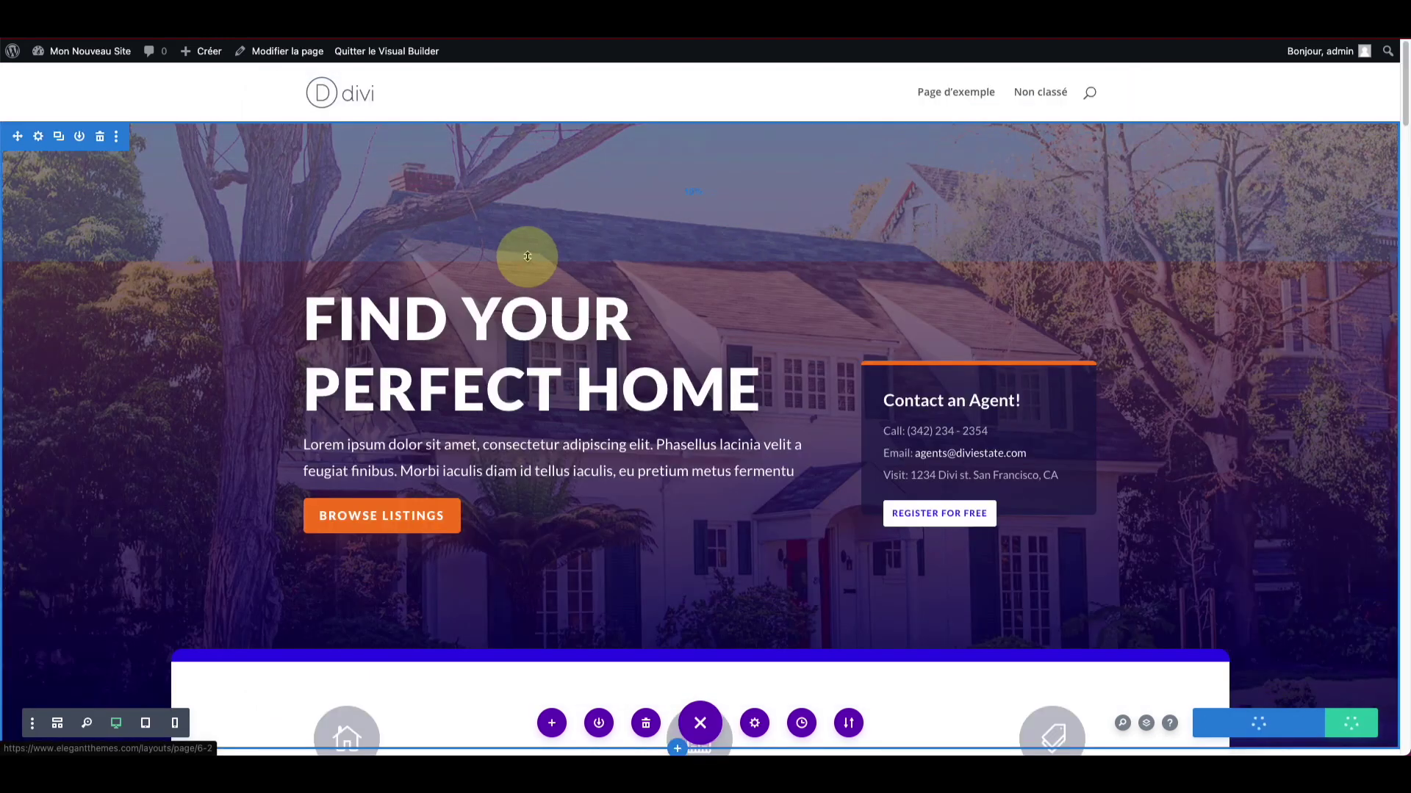
scroll(528, 256, down, 3)
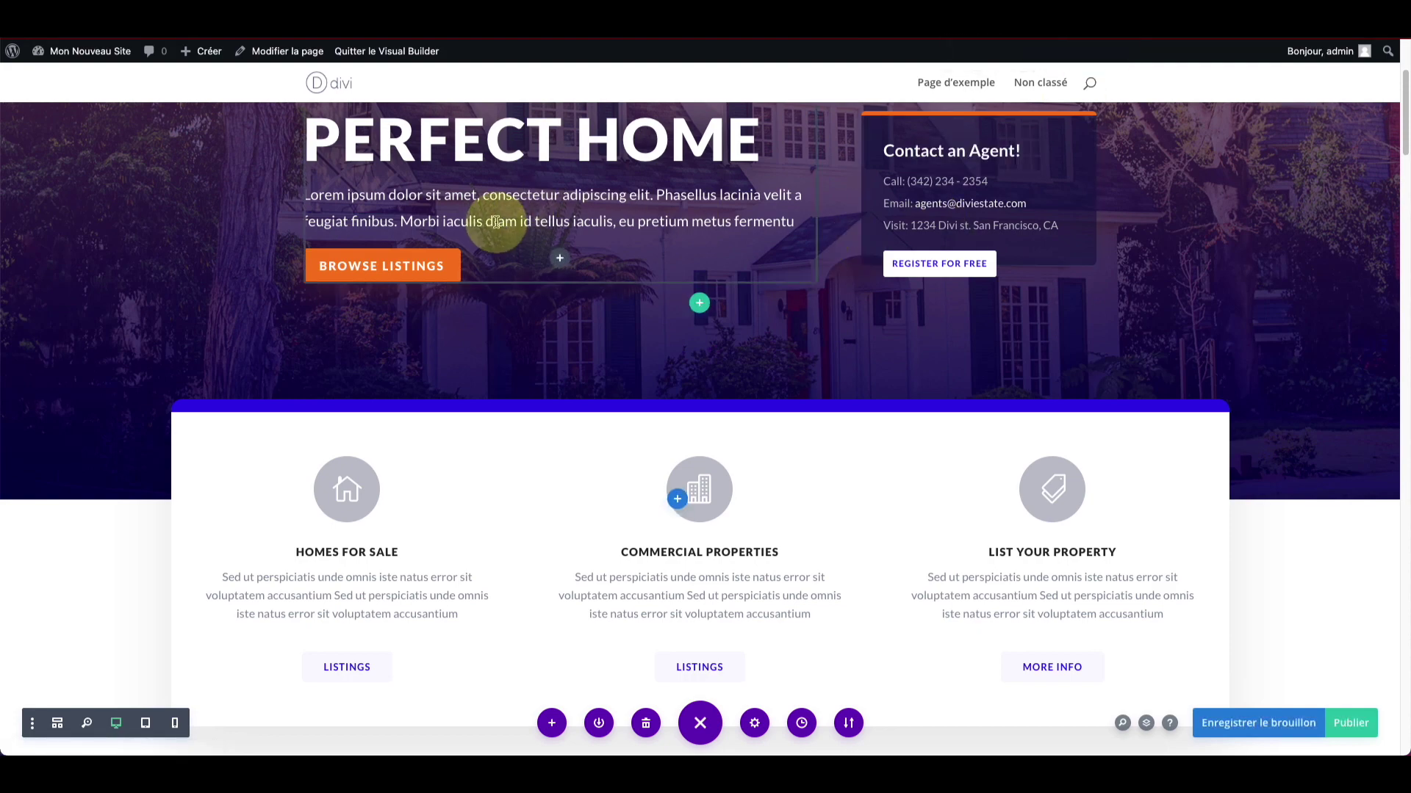
scroll(496, 221, down, 1)
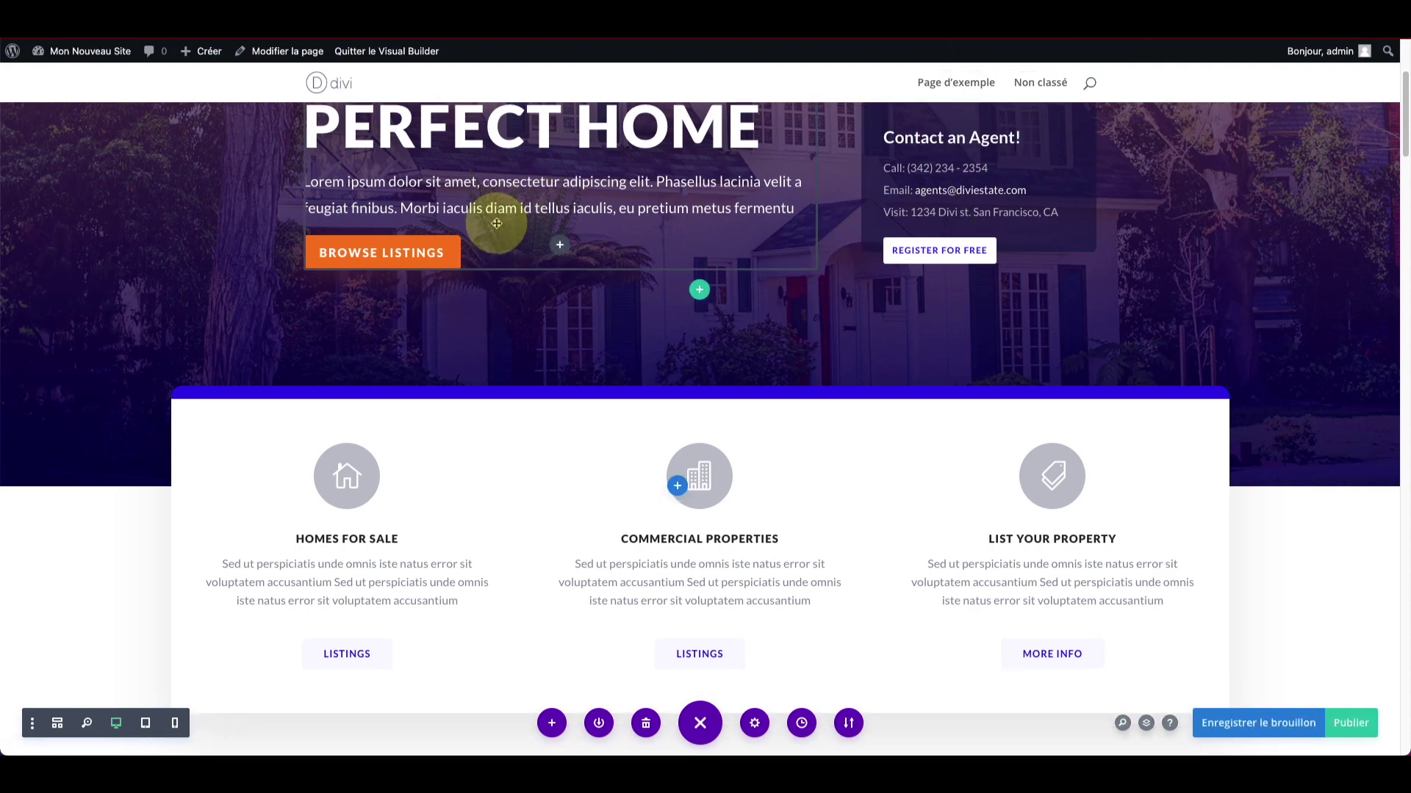
scroll(497, 223, down, 15)
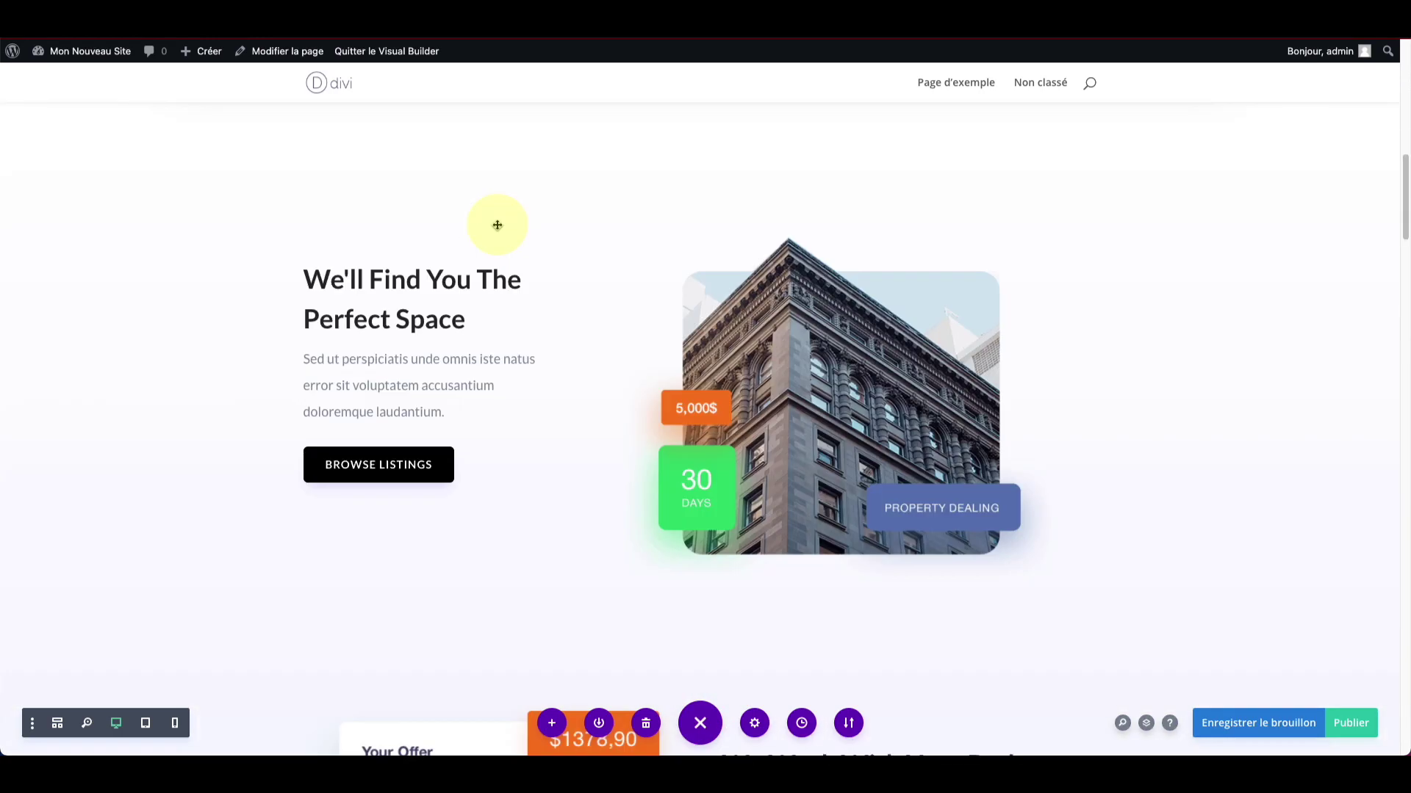
scroll(498, 225, down, 20)
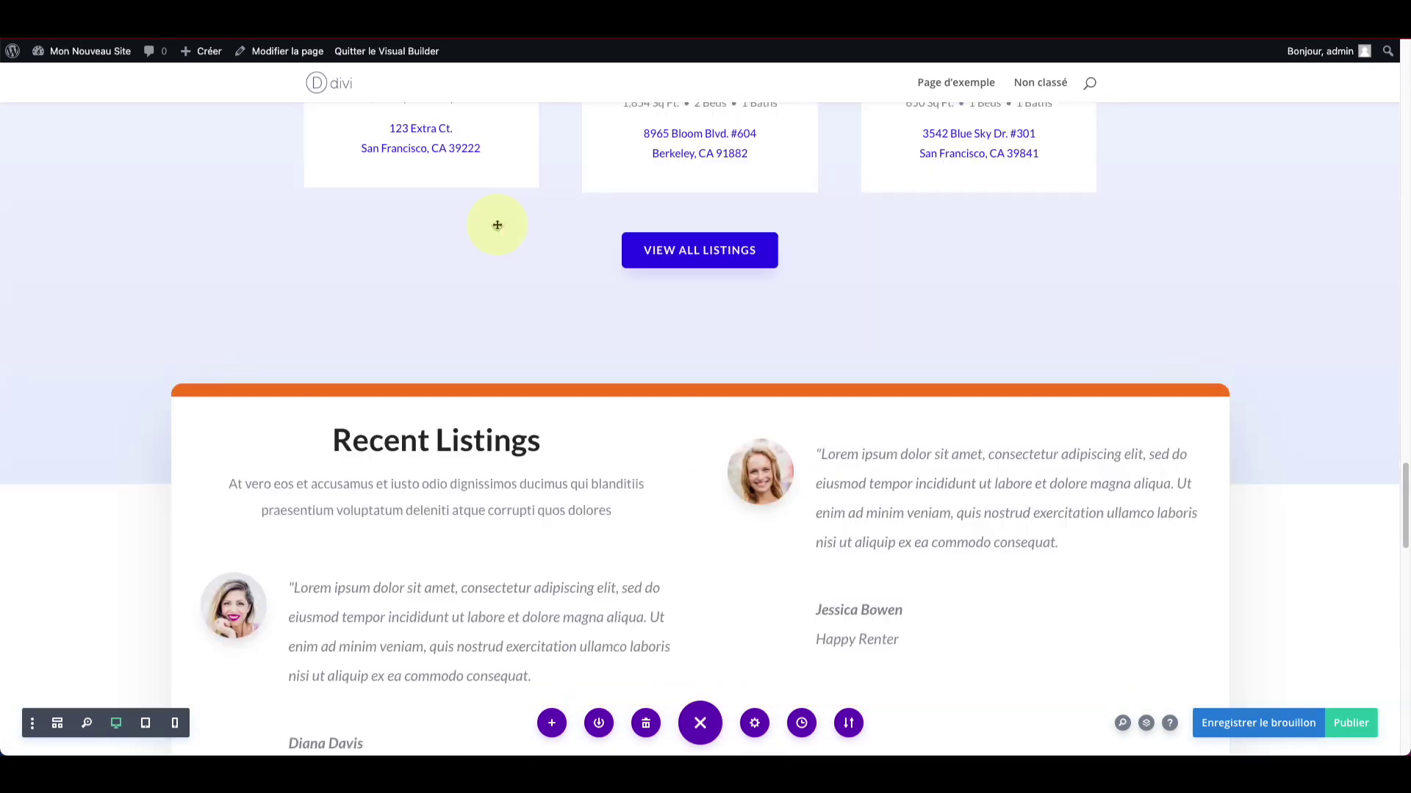
scroll(463, 294, up, 4)
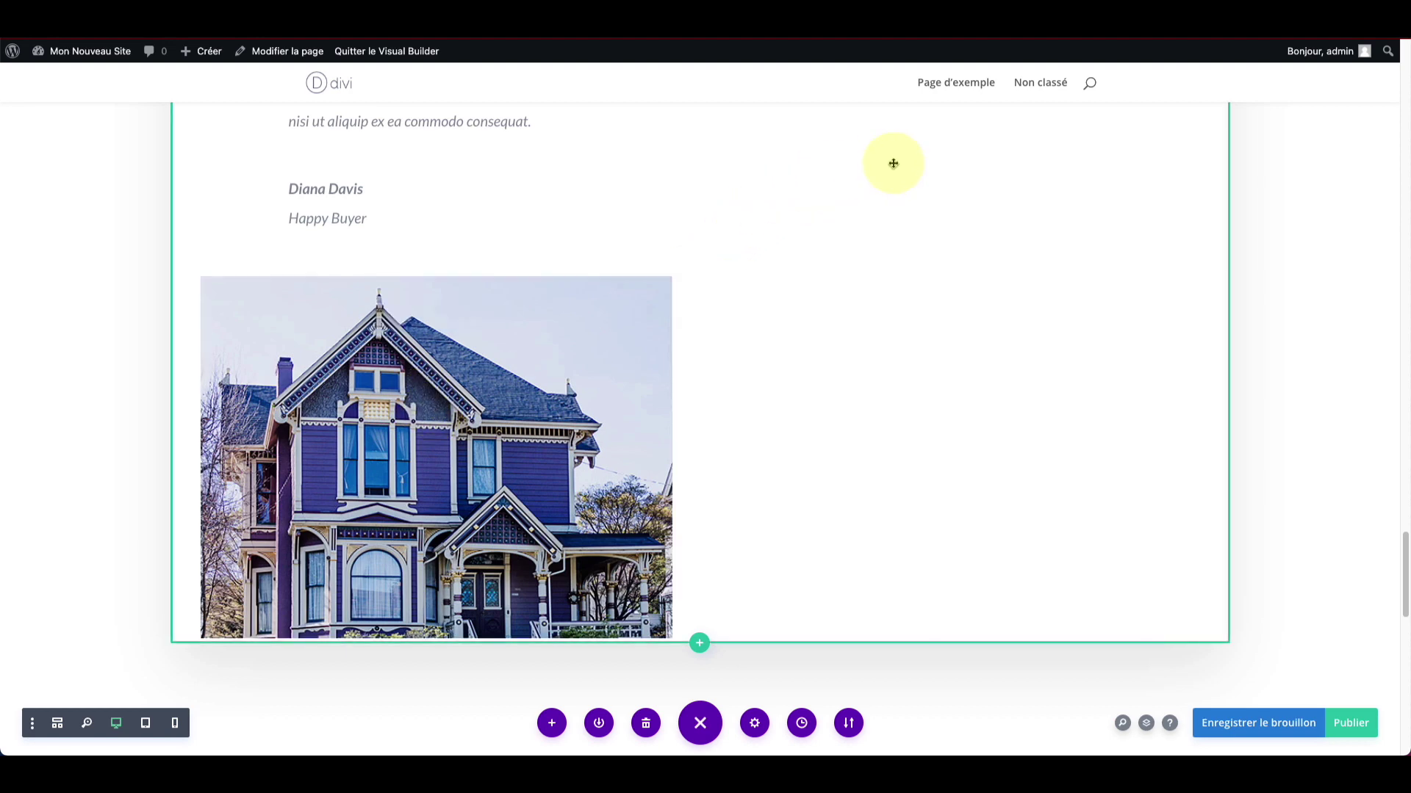
scroll(372, 413, up, 1)
scroll(372, 414, up, 6)
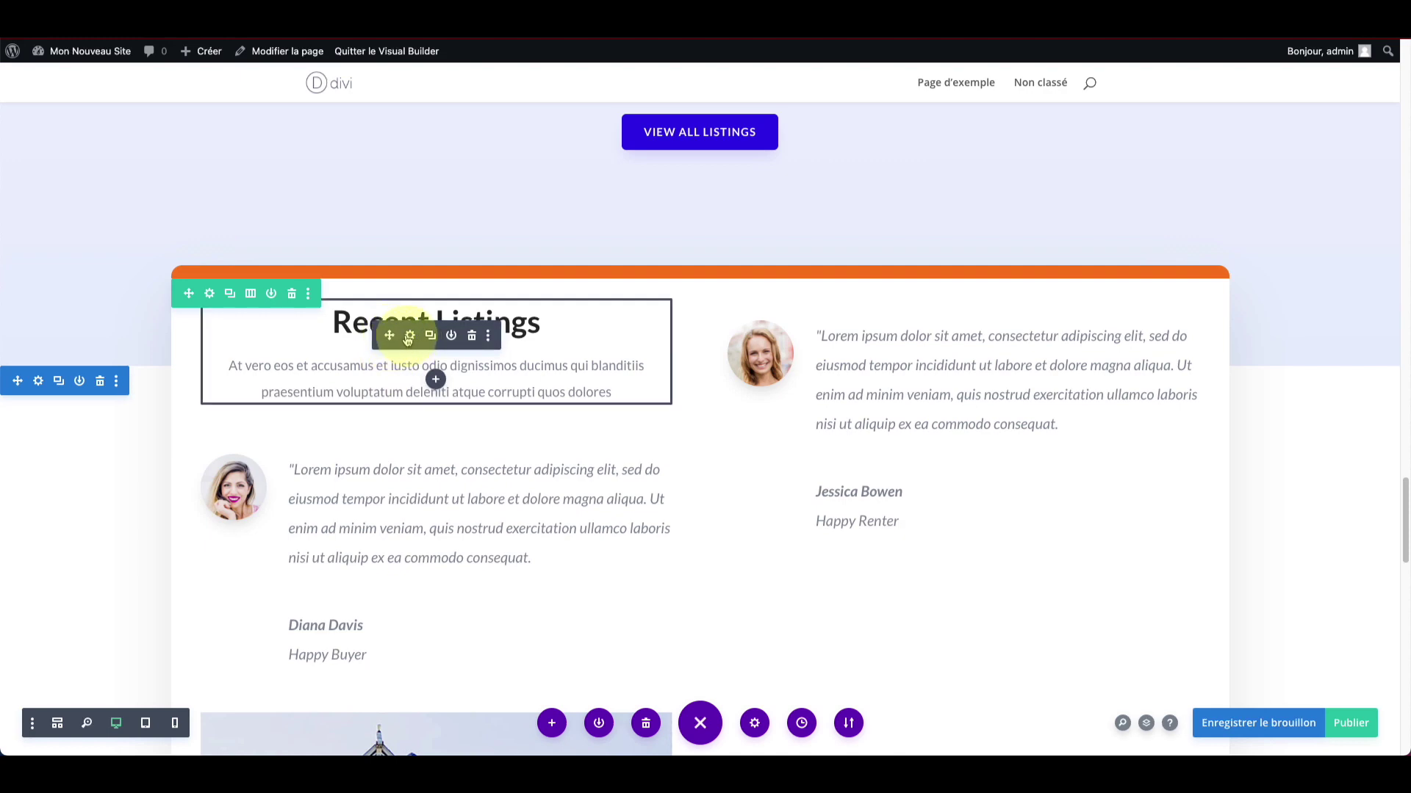
scroll(375, 375, up, 7)
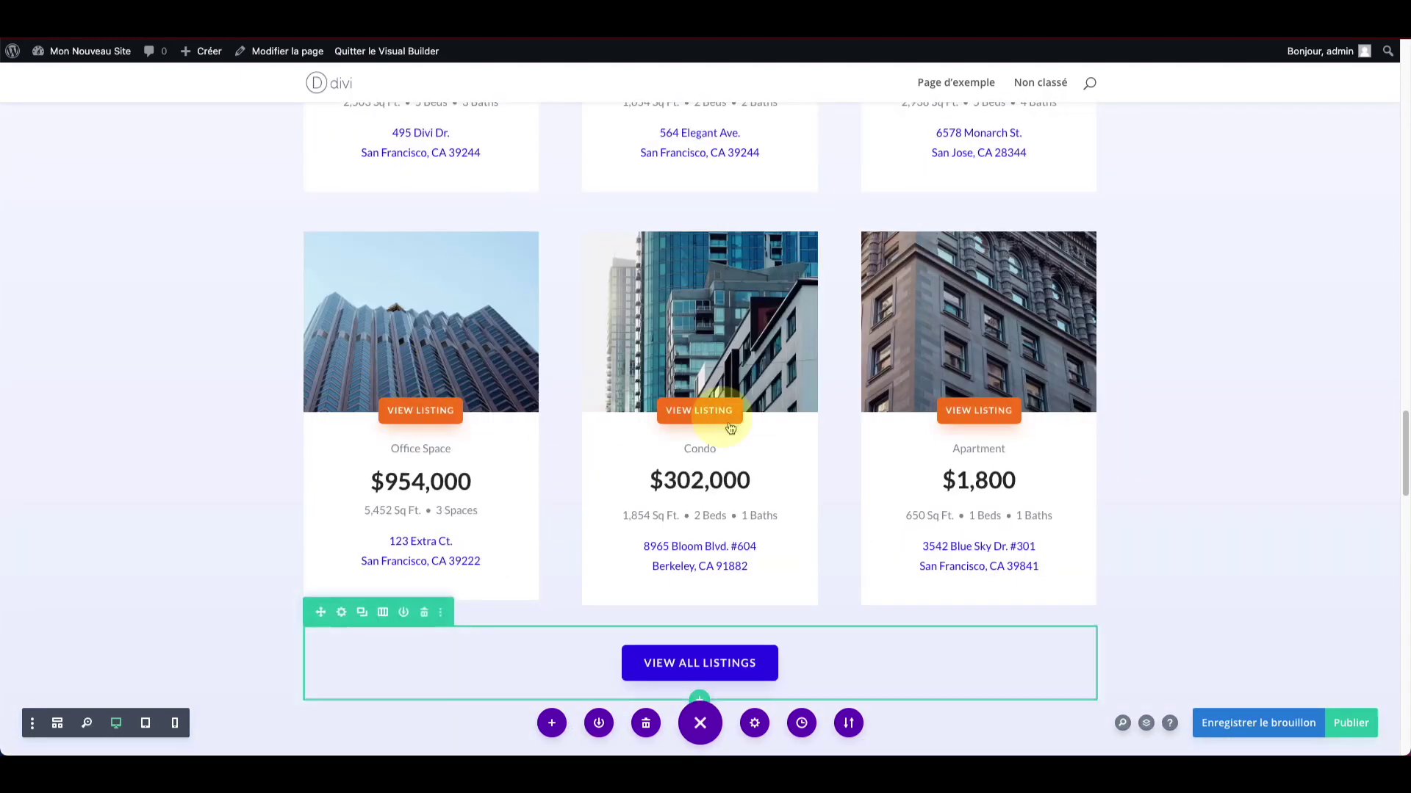
scroll(705, 477, down, 2)
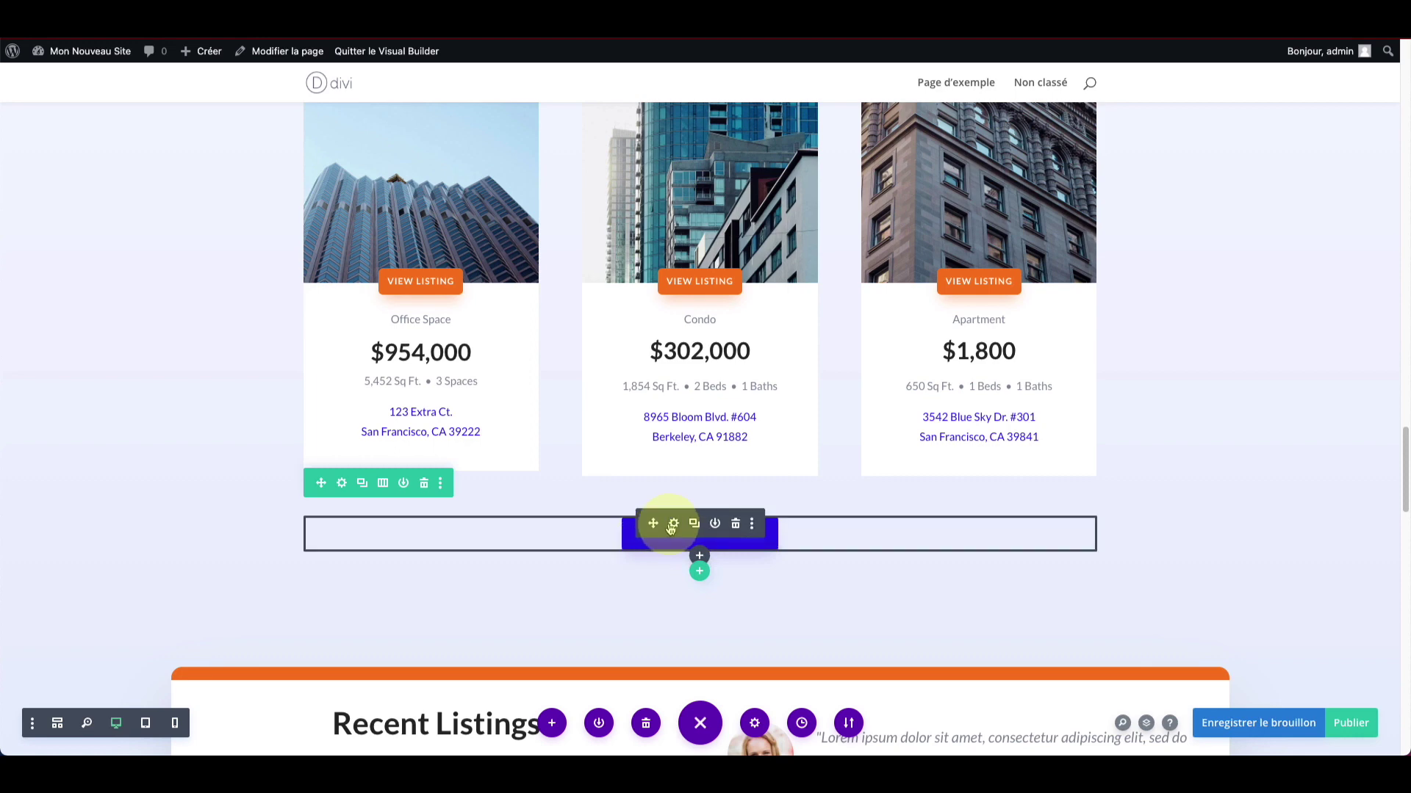
Step: Open the View All Listings button's Style > Bouton settings (15px text, 6px radius, 1px spacing)
click(675, 524)
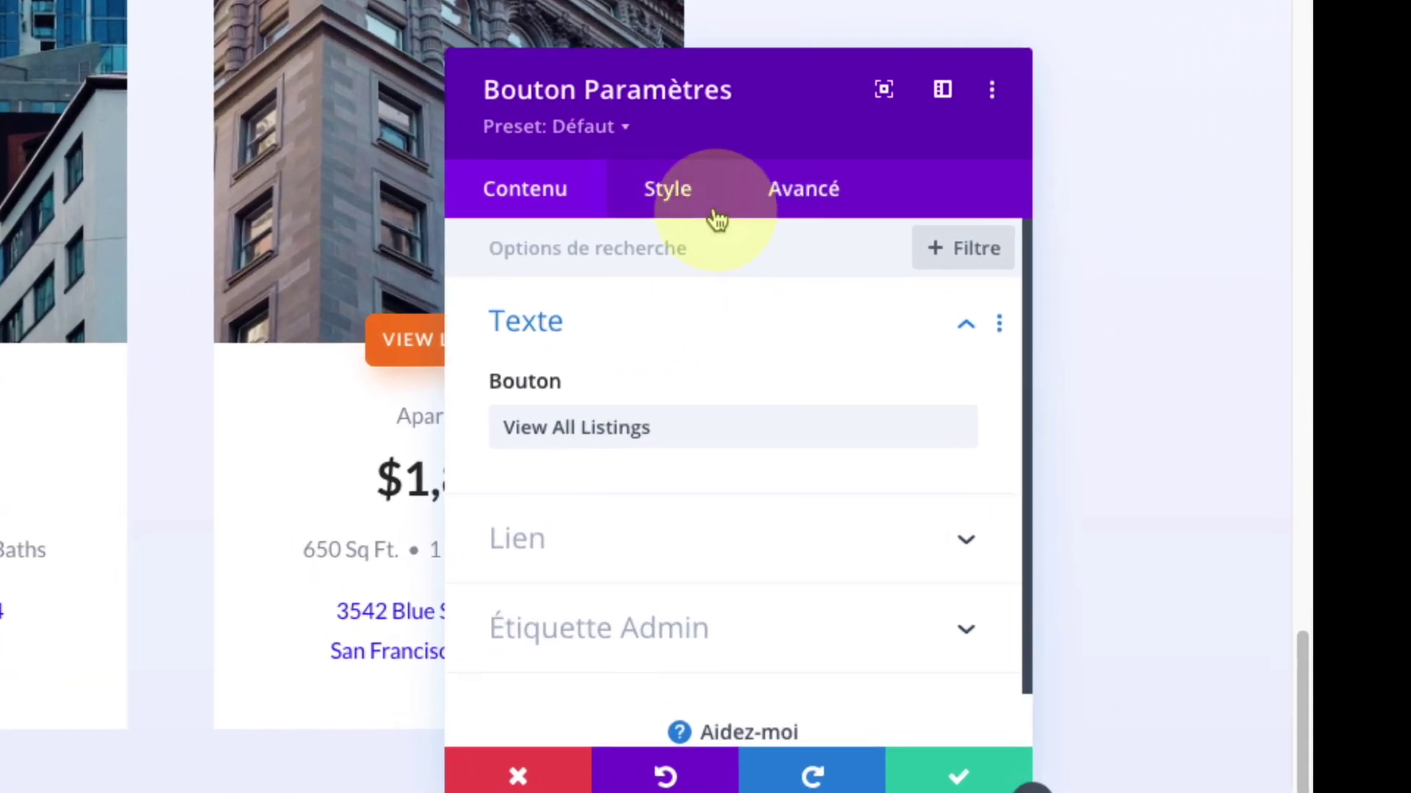
click(998, 203)
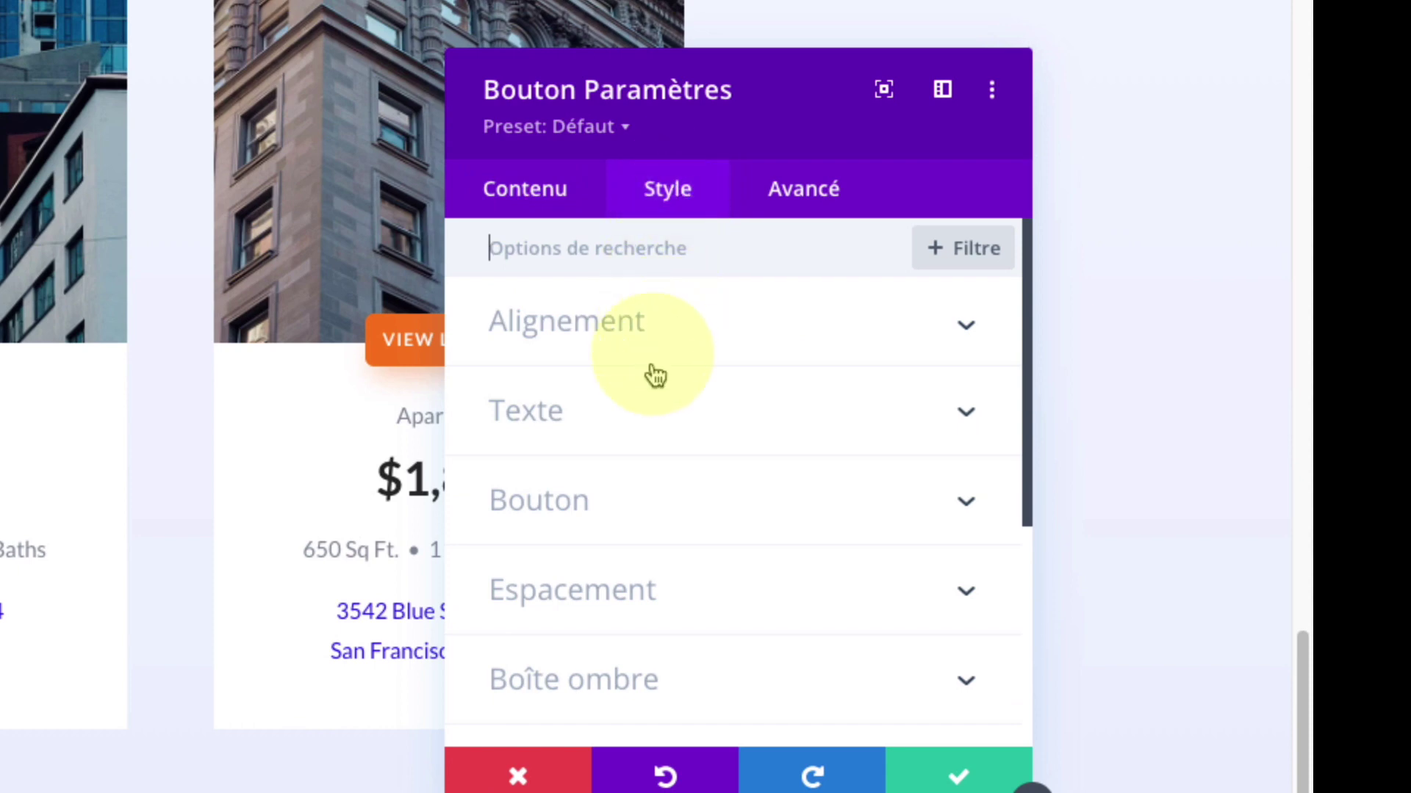
click(636, 507)
scroll(627, 507, down, 1)
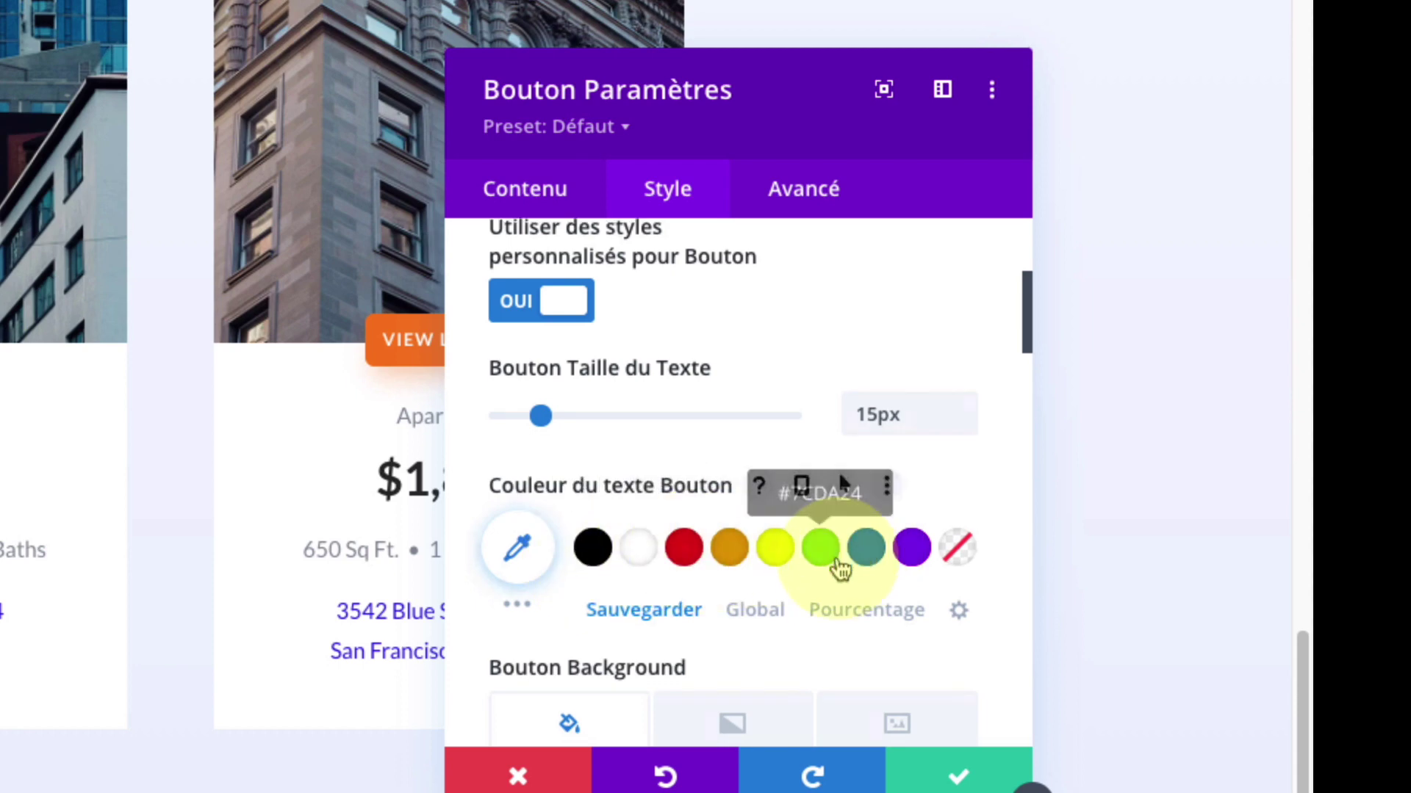
scroll(837, 566, down, 6)
scroll(808, 588, down, 5)
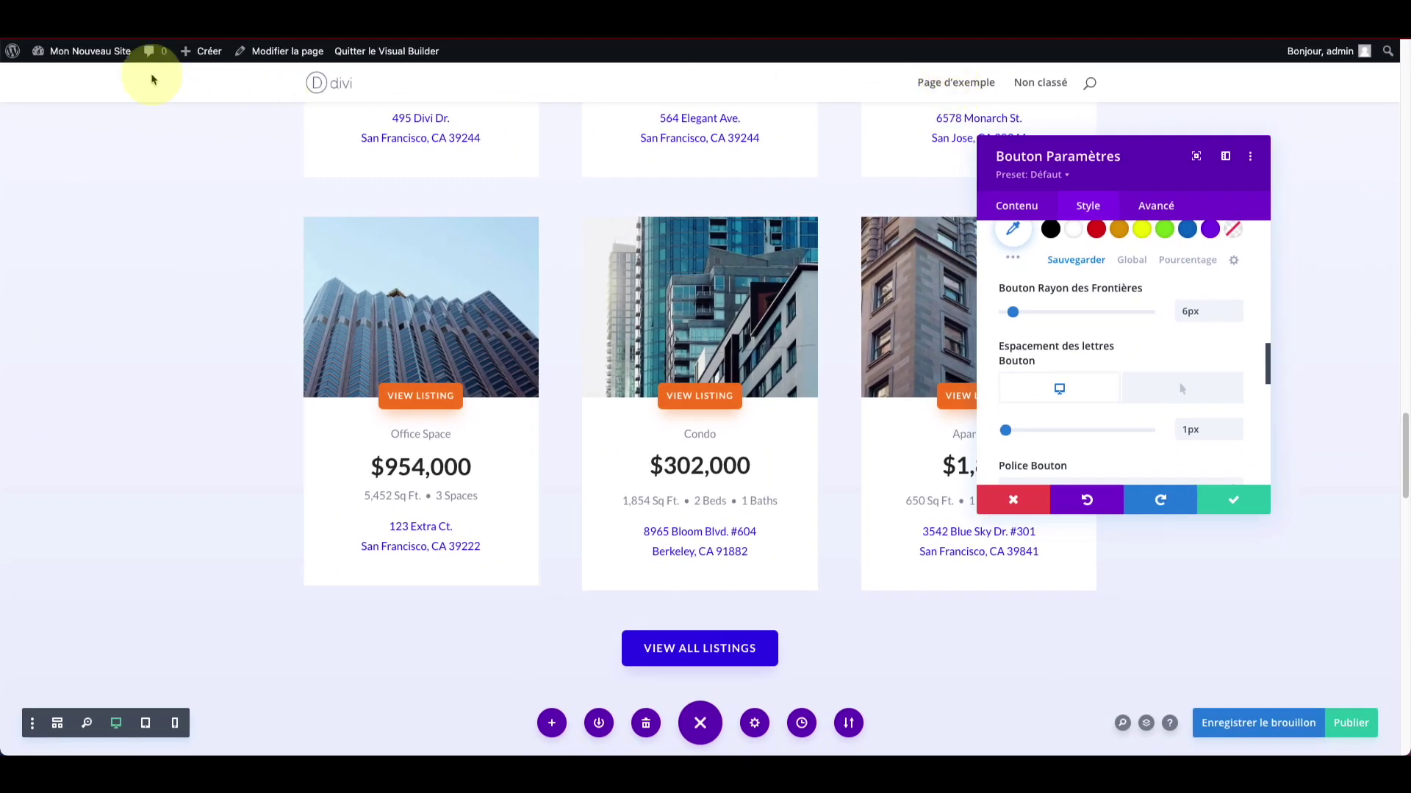
mouse_move(102, 54)
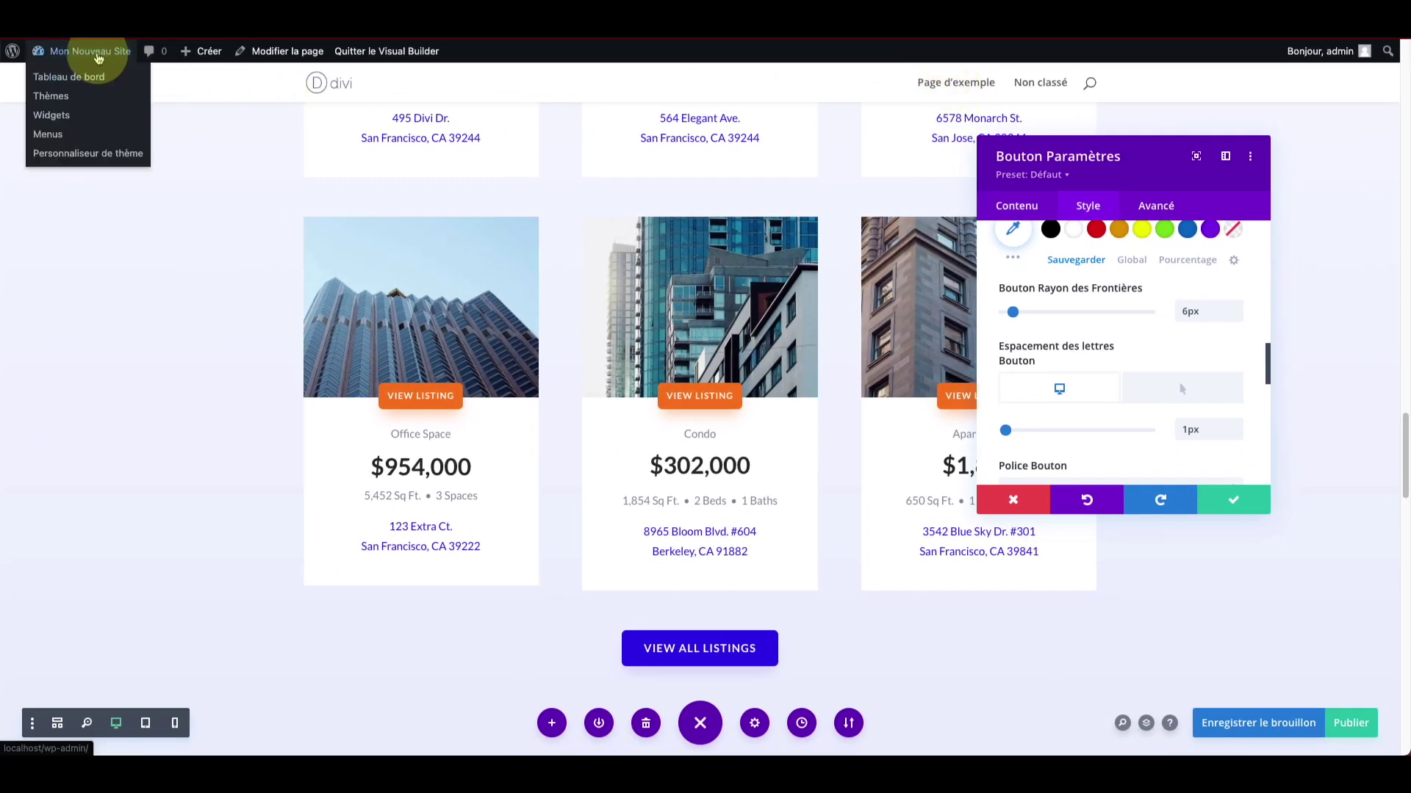
Step: Go from Pages to Divi's Options du thème
click(64, 84)
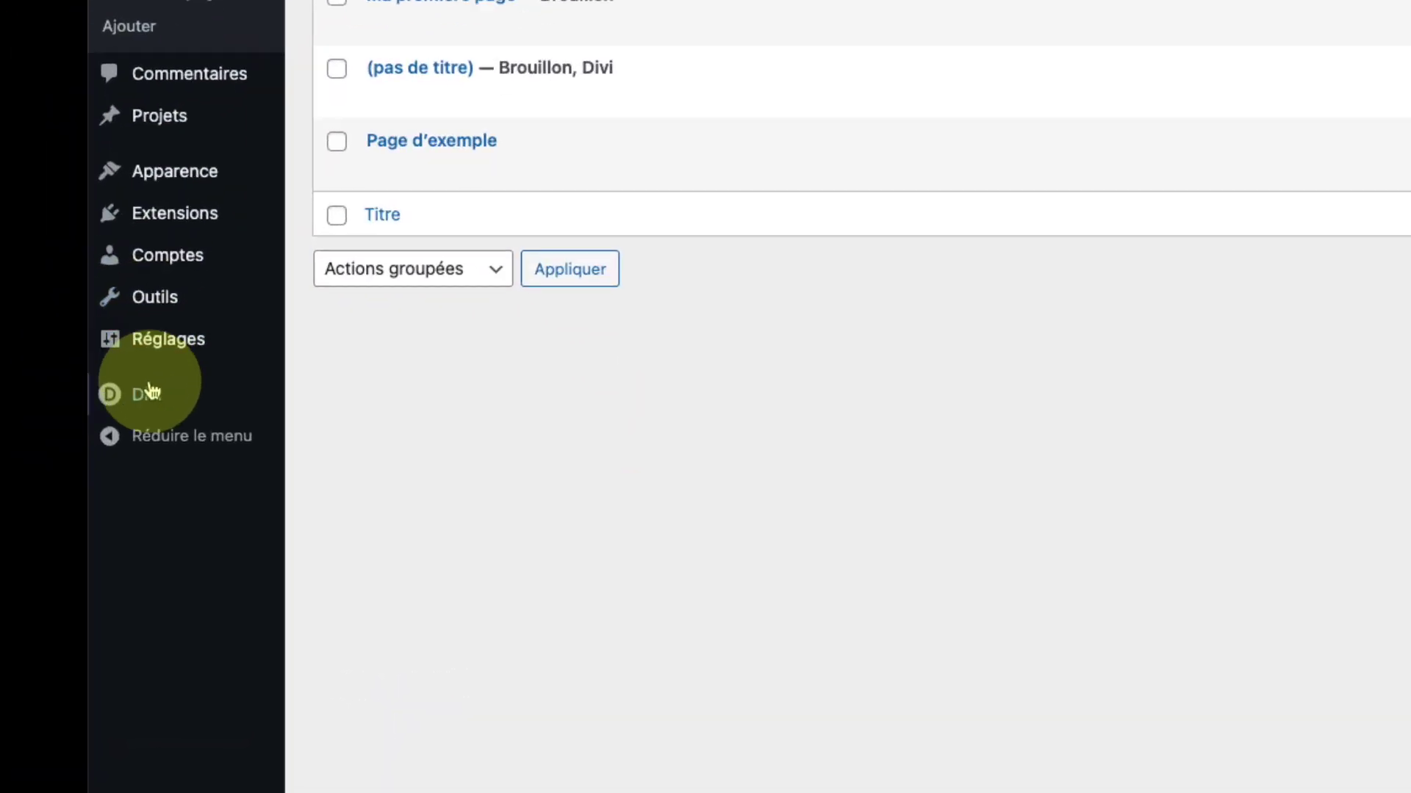
mouse_move(38, 435)
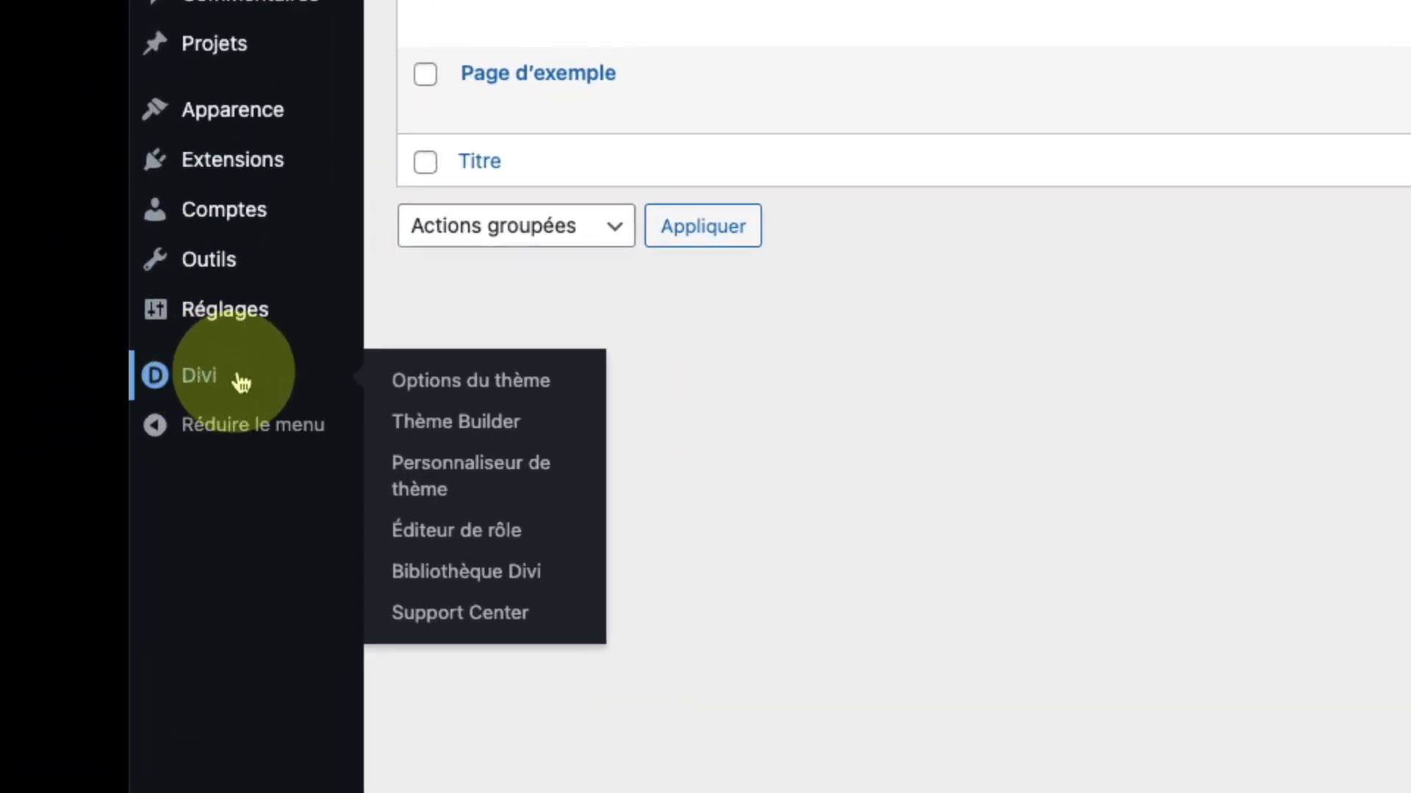
click(512, 383)
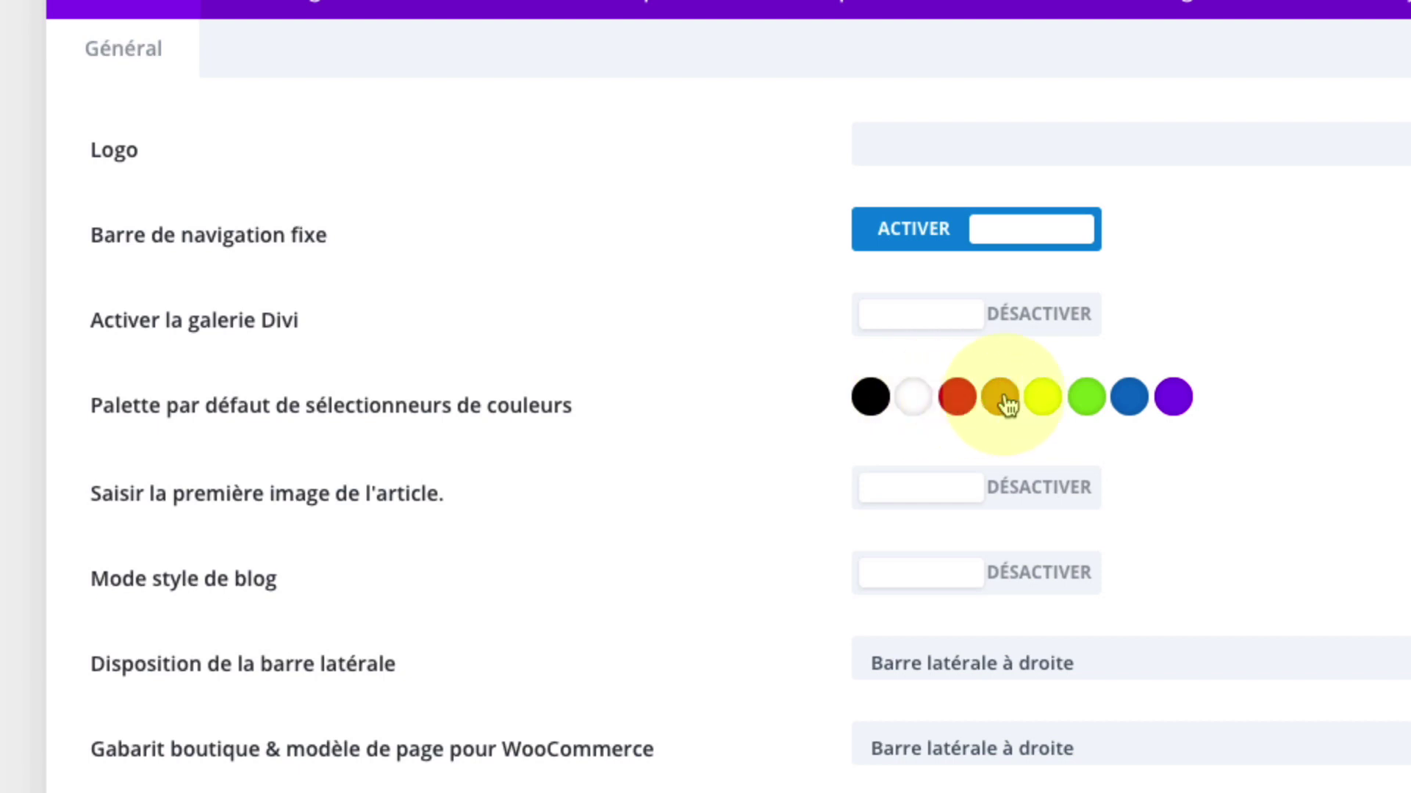
Step: Recolour the default palette's blue and green swatches to muted teal and dark teal shades
click(1142, 398)
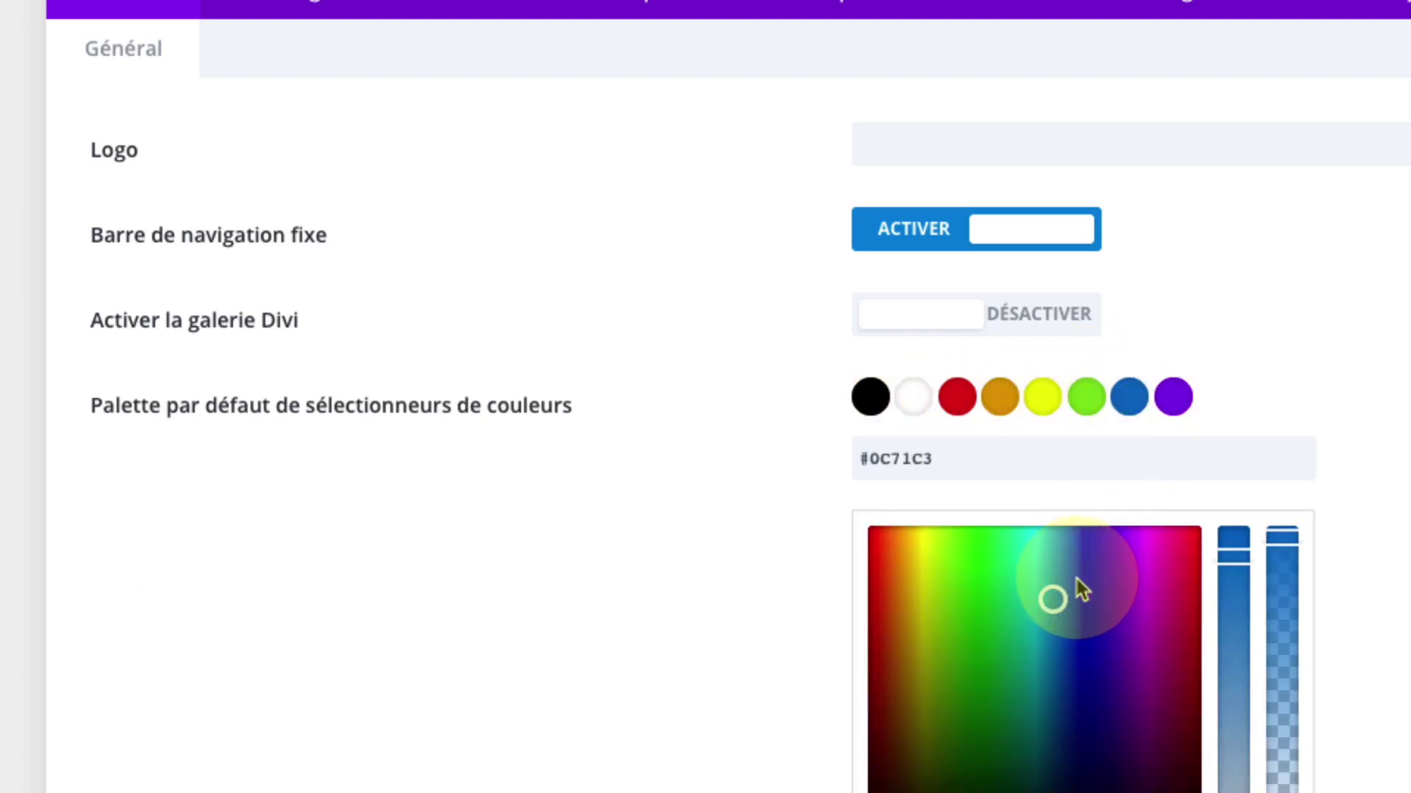
click(1240, 556)
drag(1240, 557, 1205, 645)
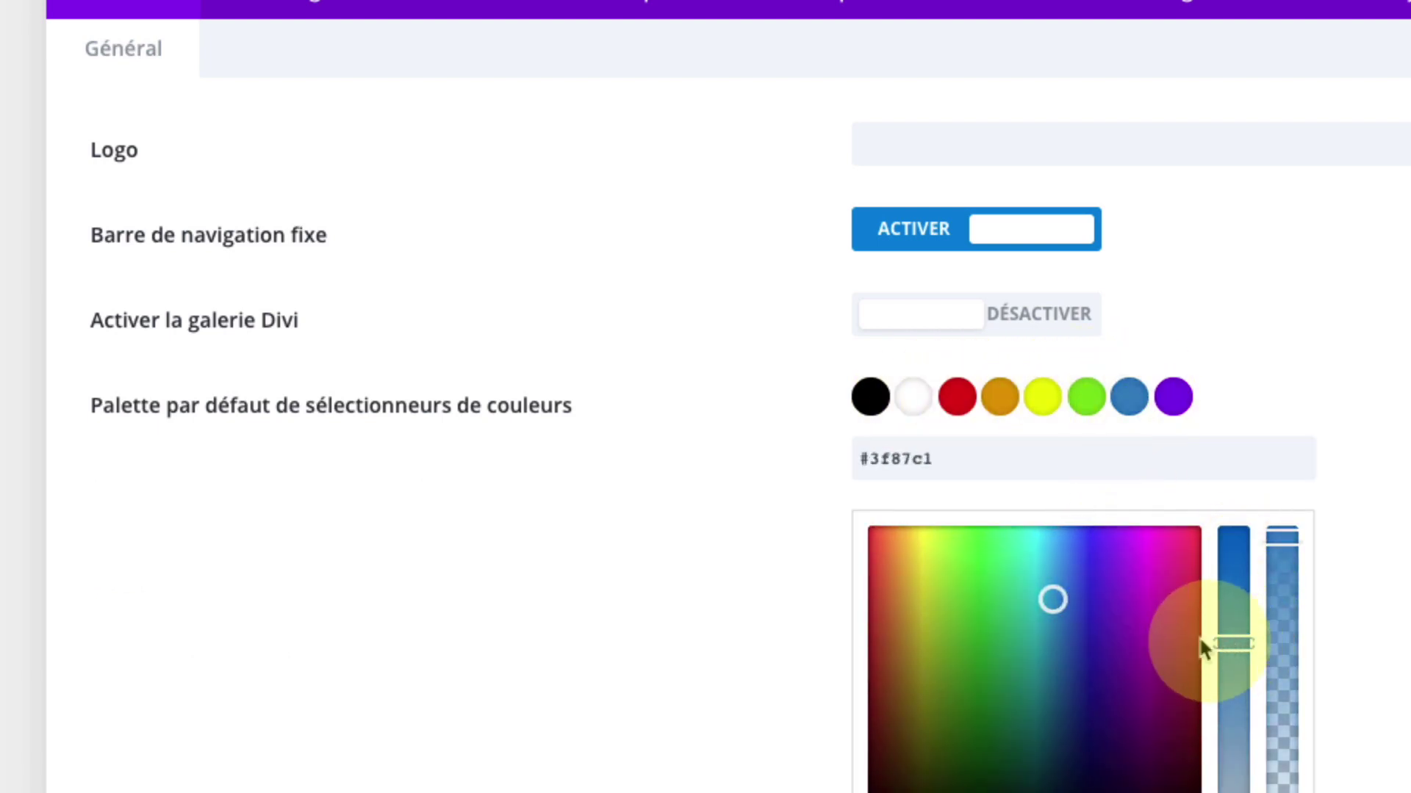
drag(1052, 599, 1045, 567)
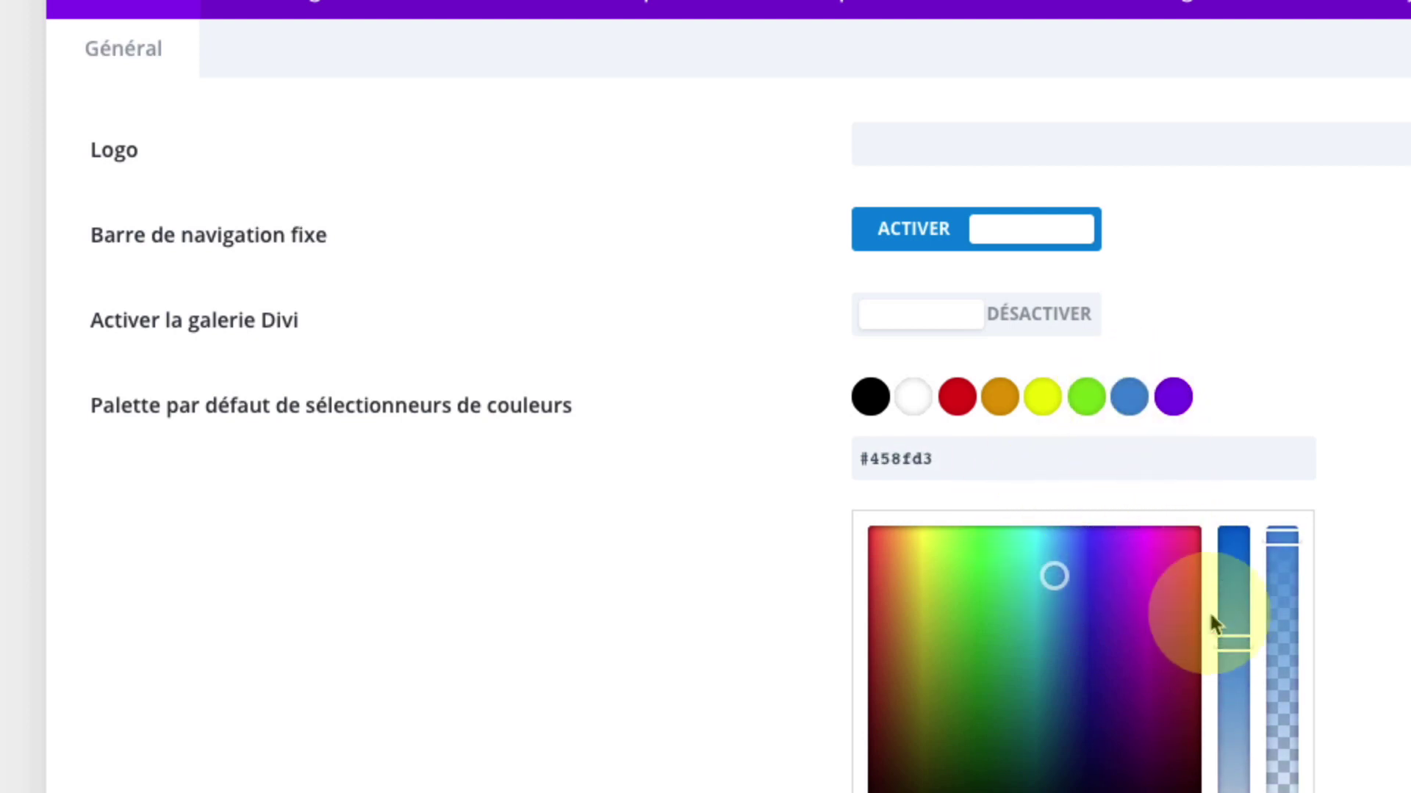
drag(1212, 621, 1243, 633)
click(1089, 406)
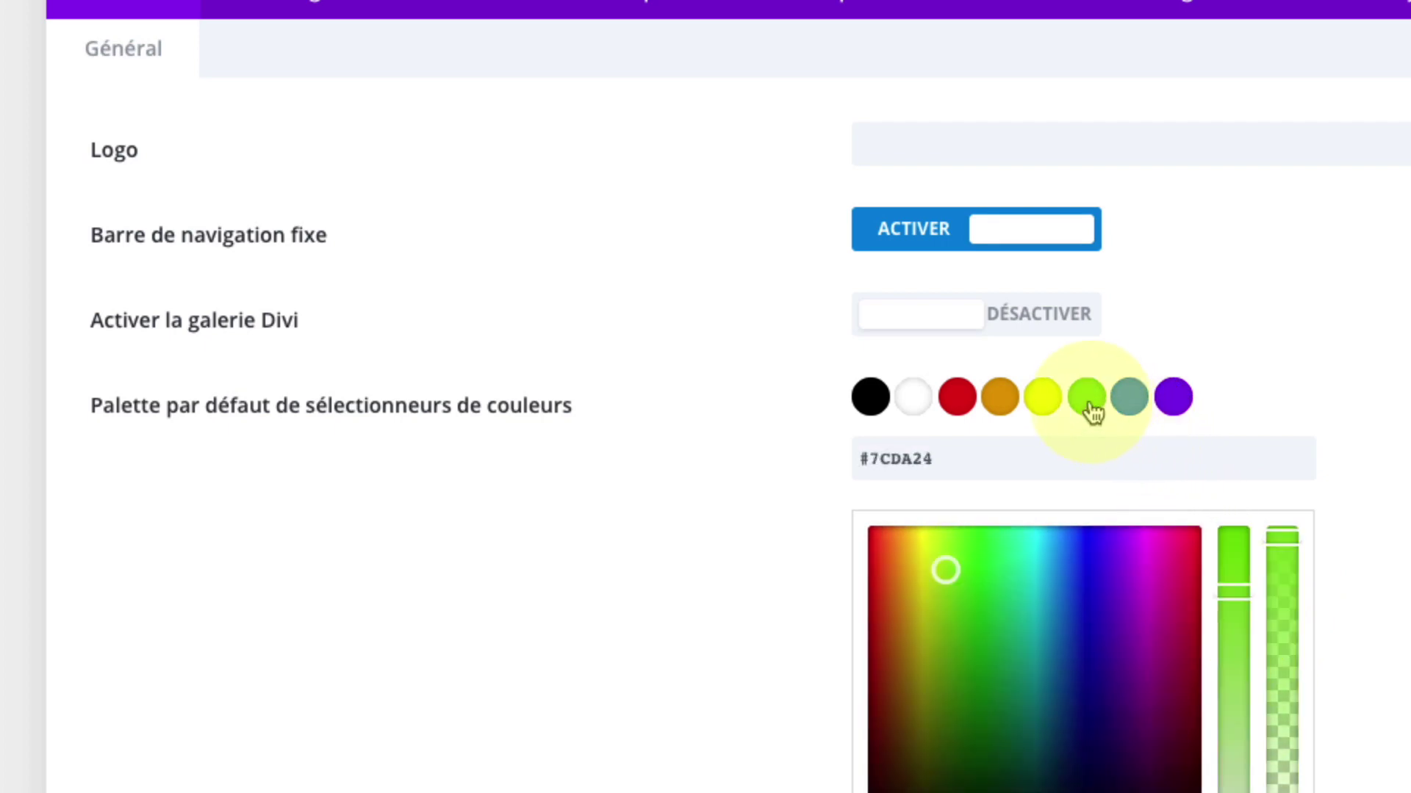
mouse_move(943, 573)
mouse_down()
mouse_move(1008, 662)
mouse_move(1019, 707)
mouse_move(1023, 677)
mouse_up()
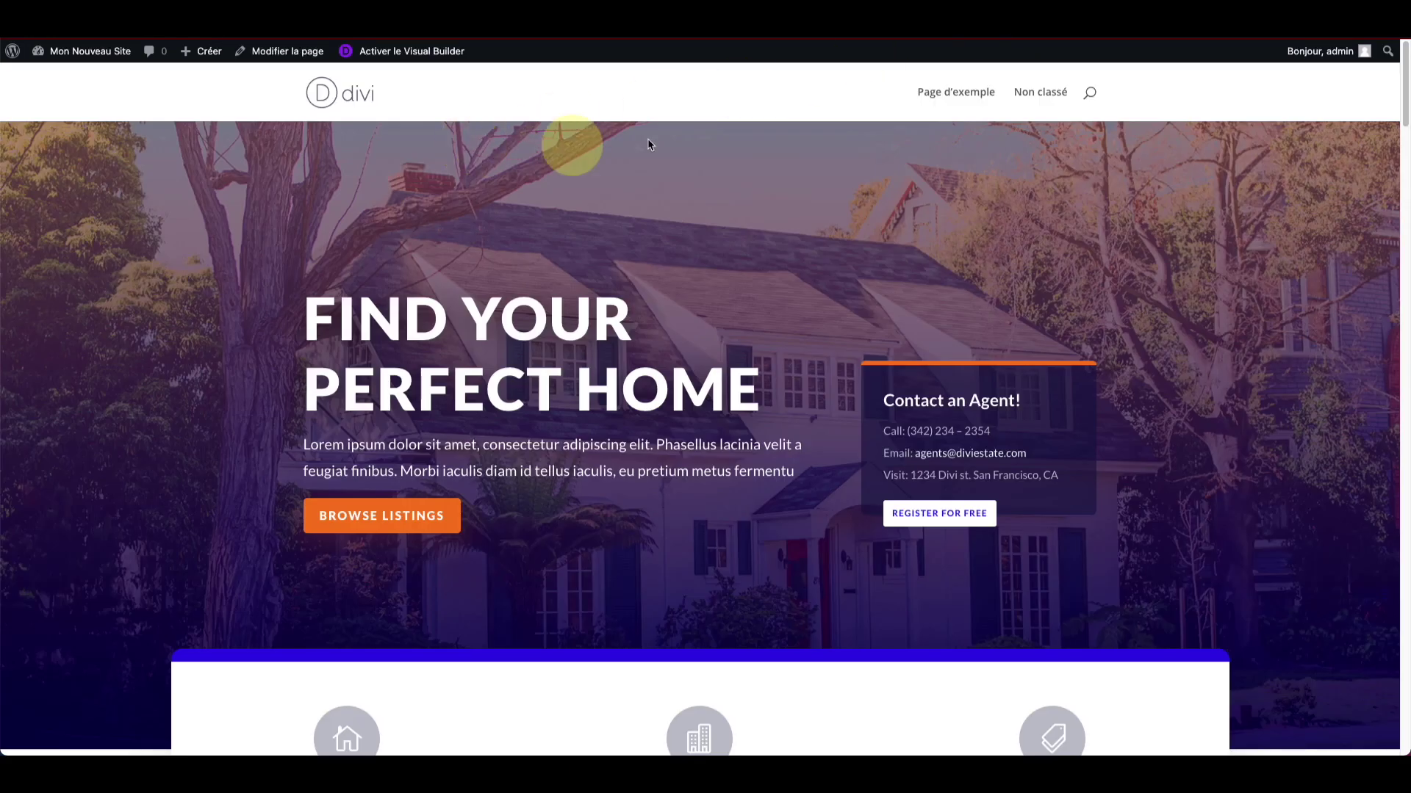
click(65, 45)
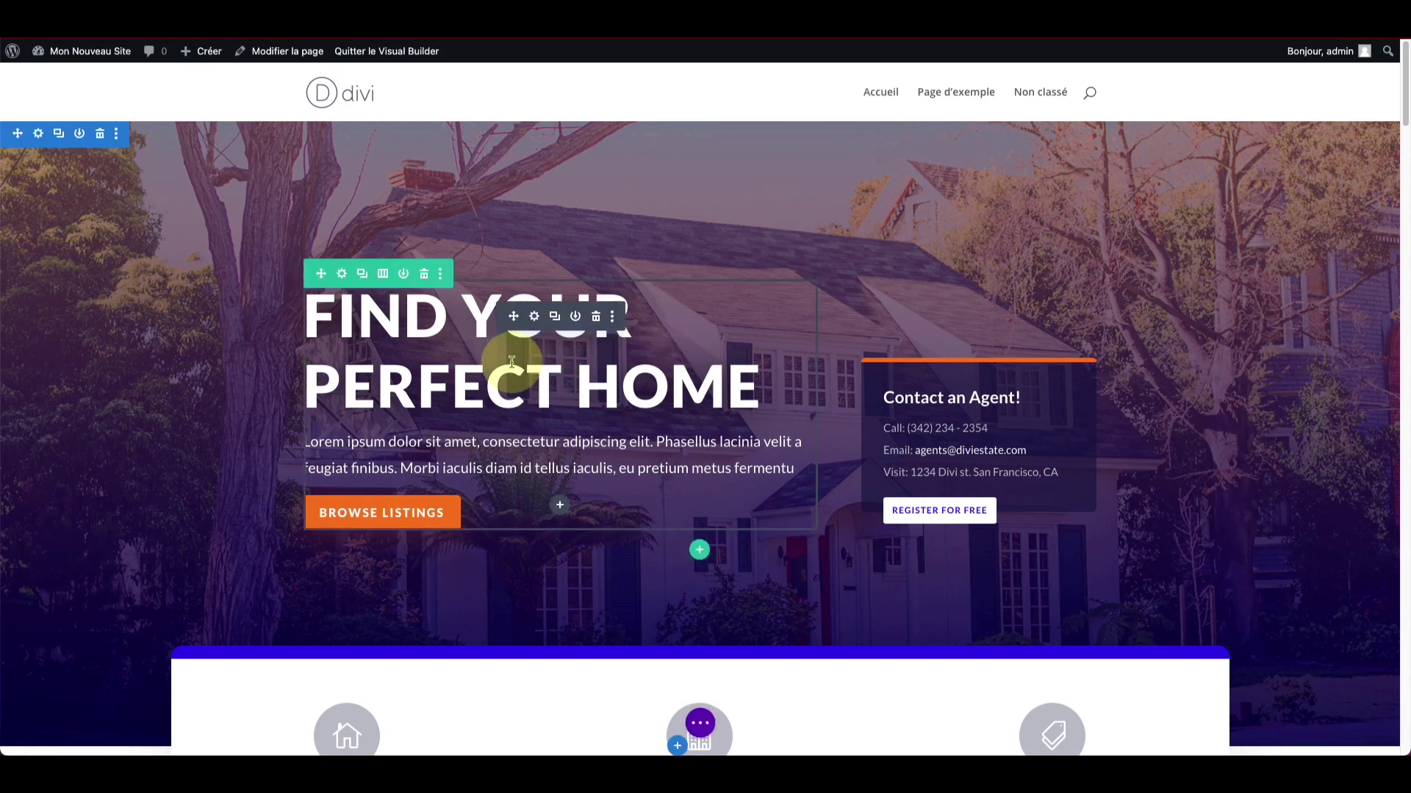
click(536, 317)
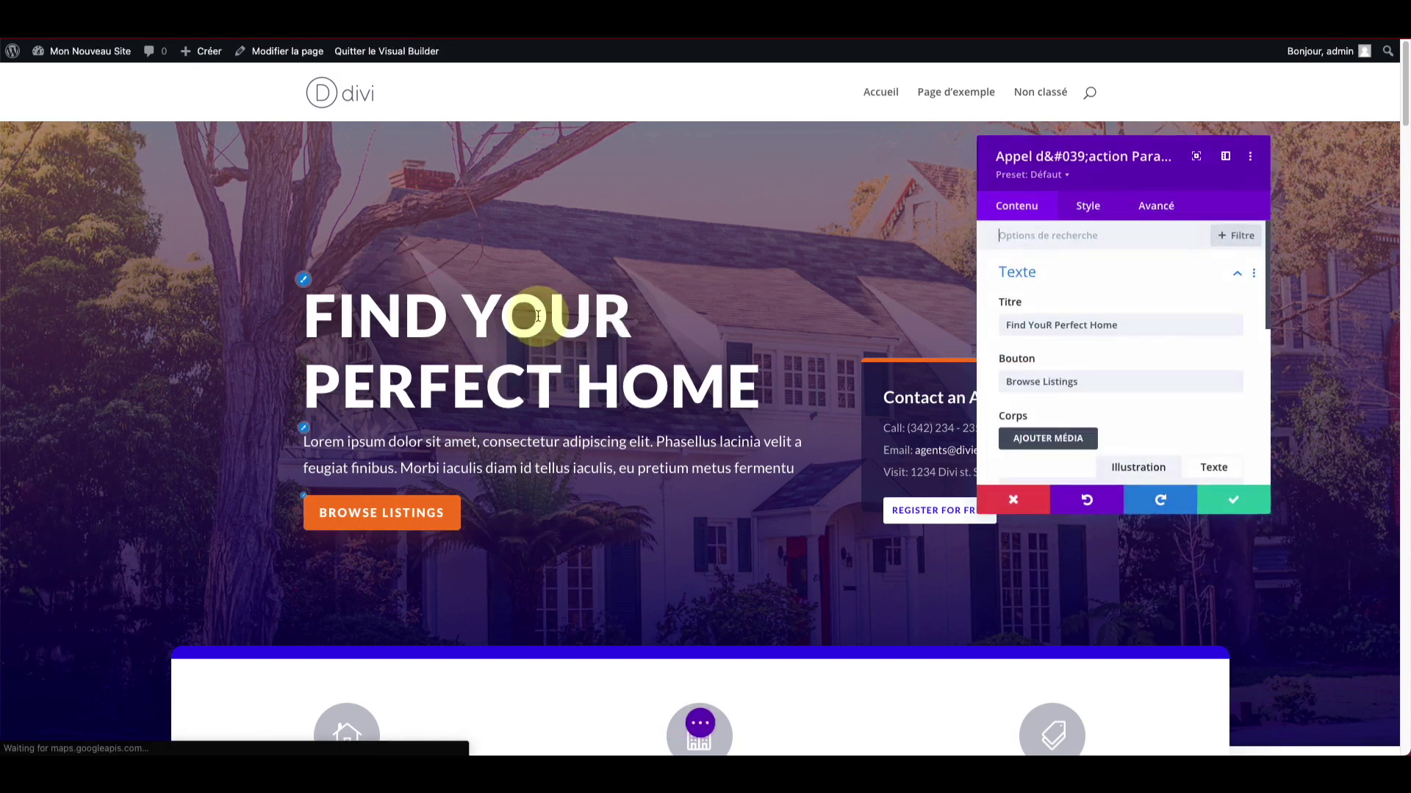
scroll(1058, 286, down, 2)
scroll(1068, 290, down, 5)
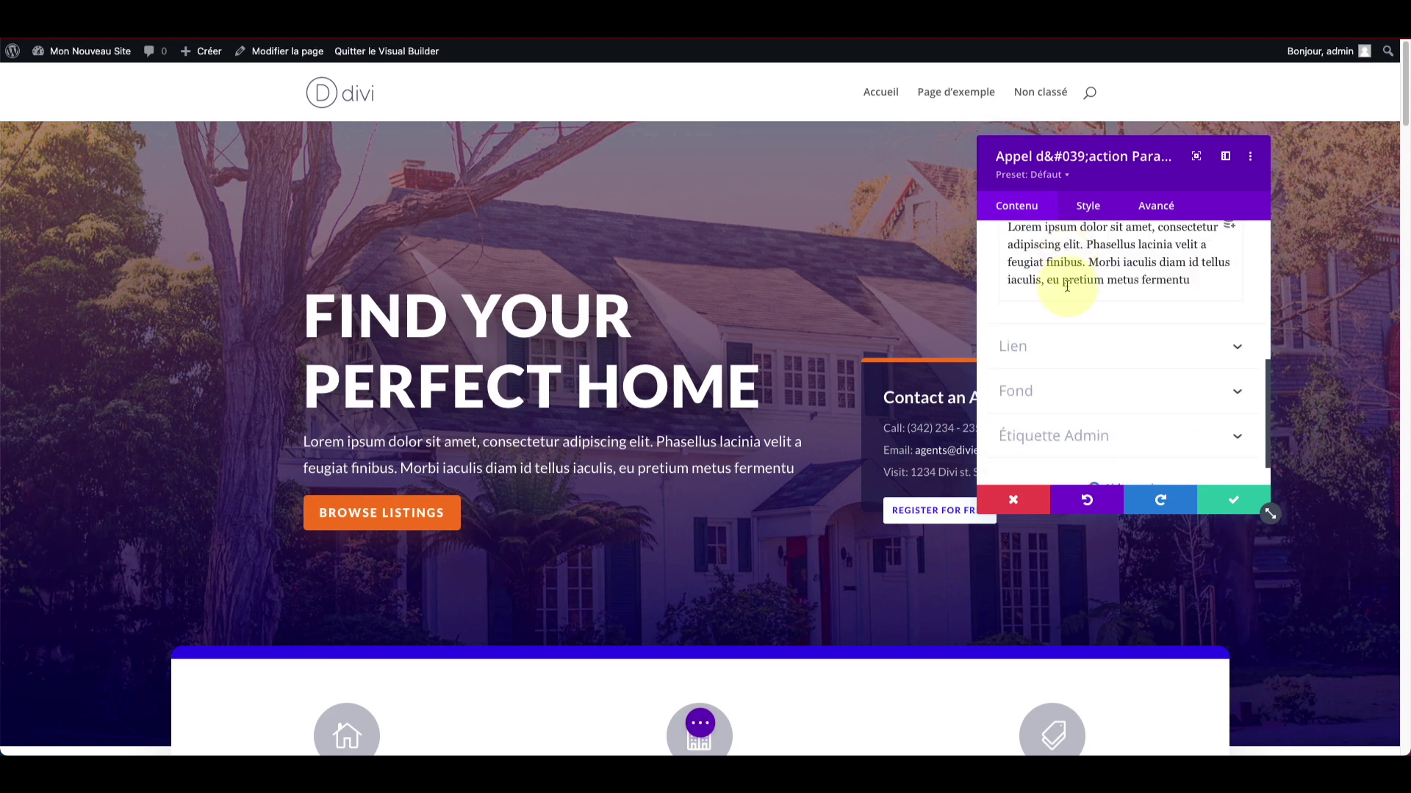
click(1095, 214)
click(1085, 274)
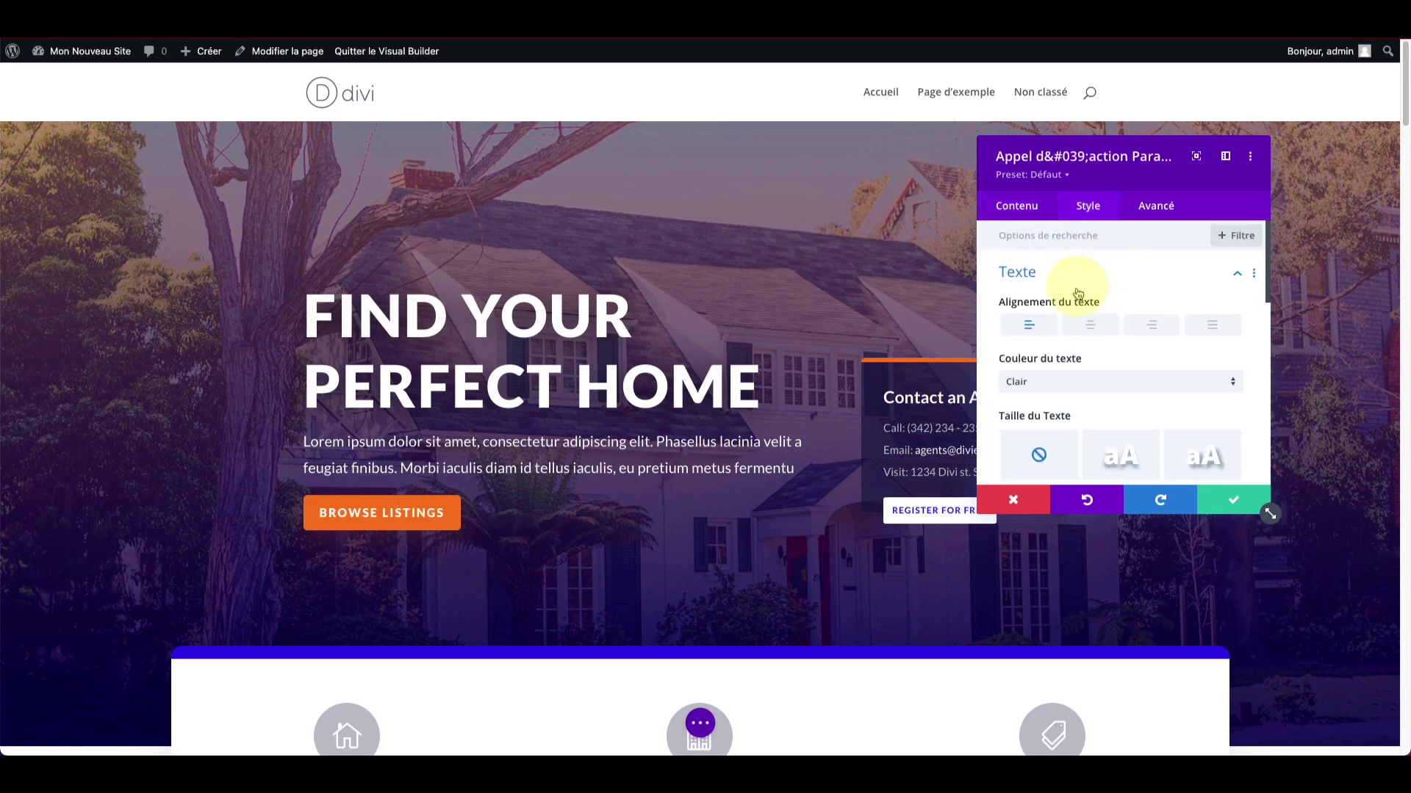
scroll(1069, 323, down, 6)
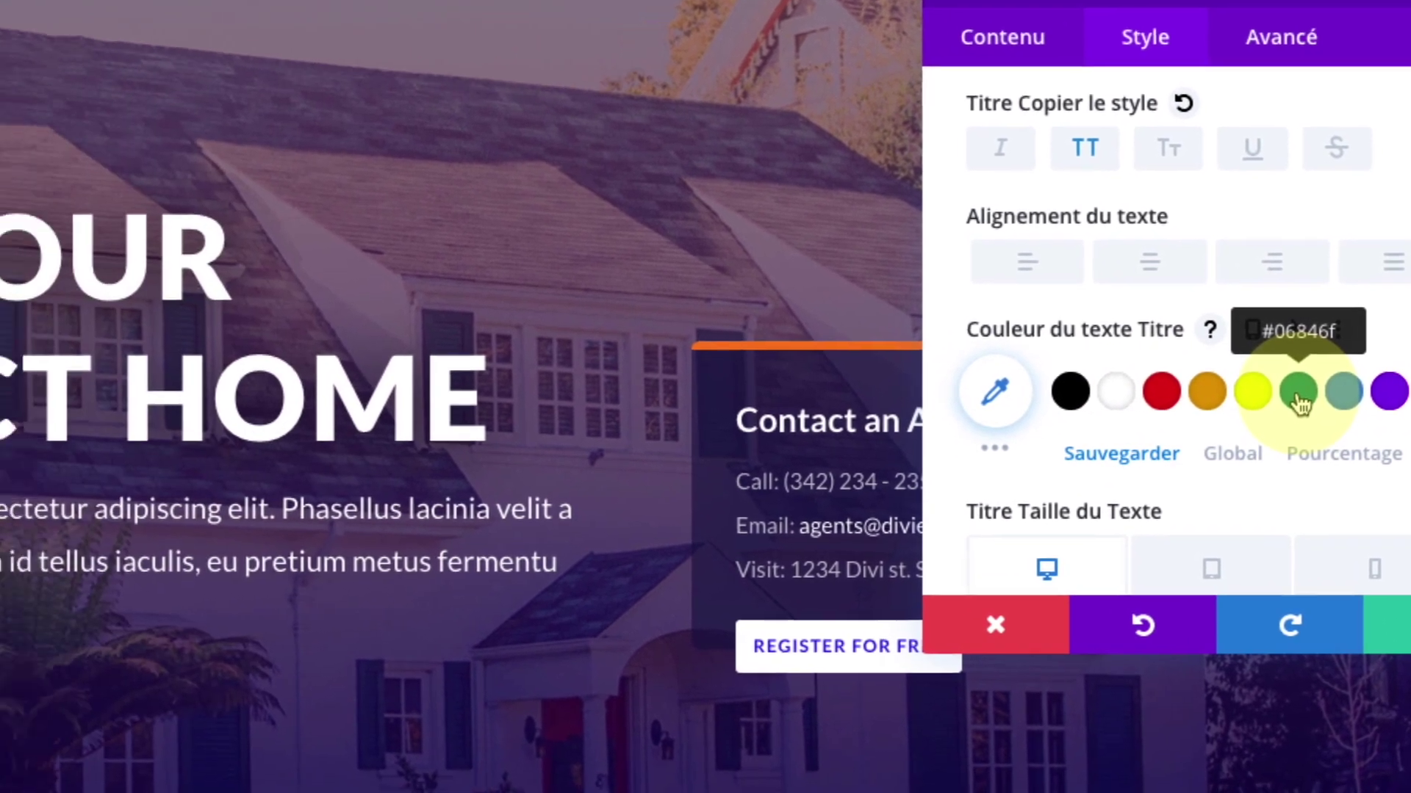
click(1299, 401)
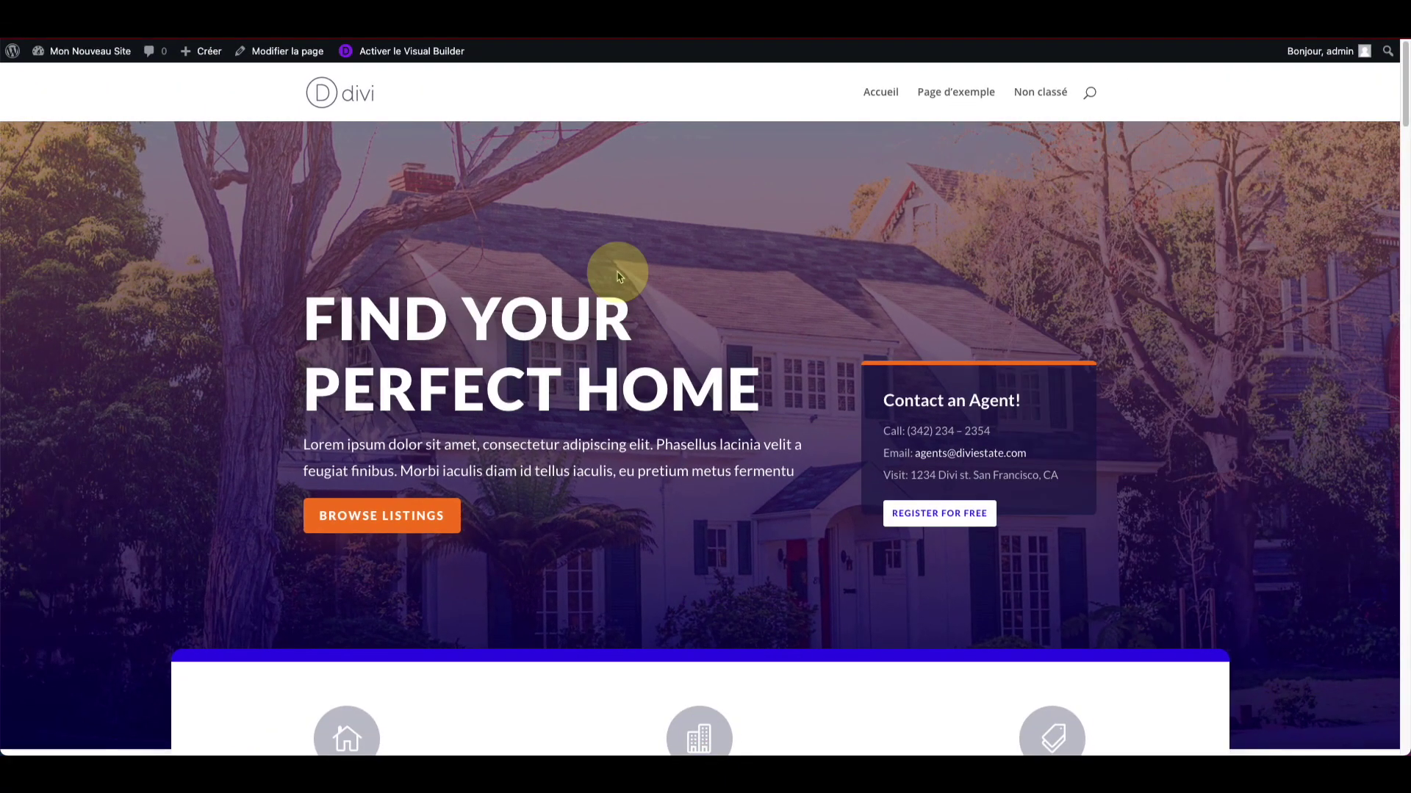
Step: Relaunch the Divi Visual Builder on the homepage with Activer le Visual Builder
scroll(384, 148, down, 4)
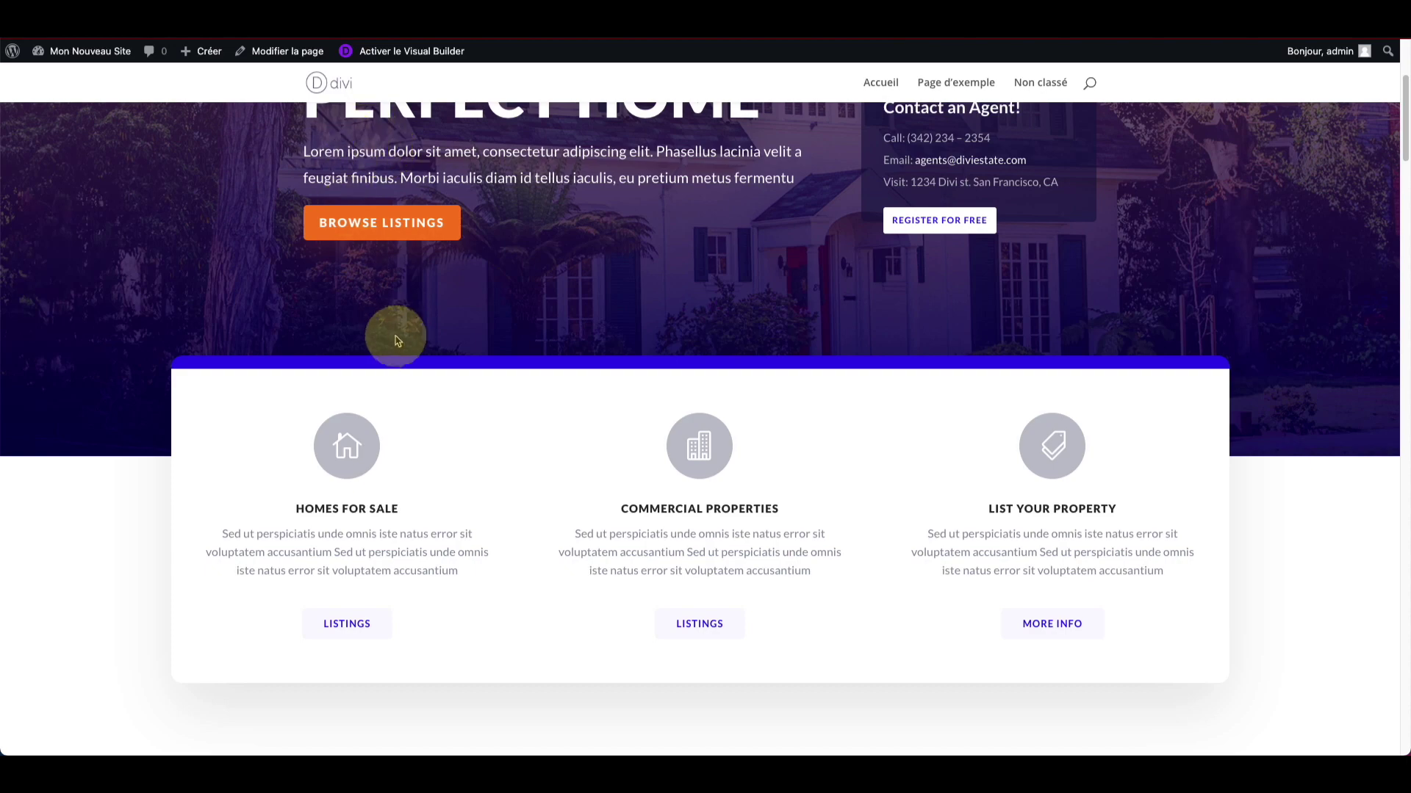
scroll(398, 346, down, 10)
scroll(400, 345, up, 15)
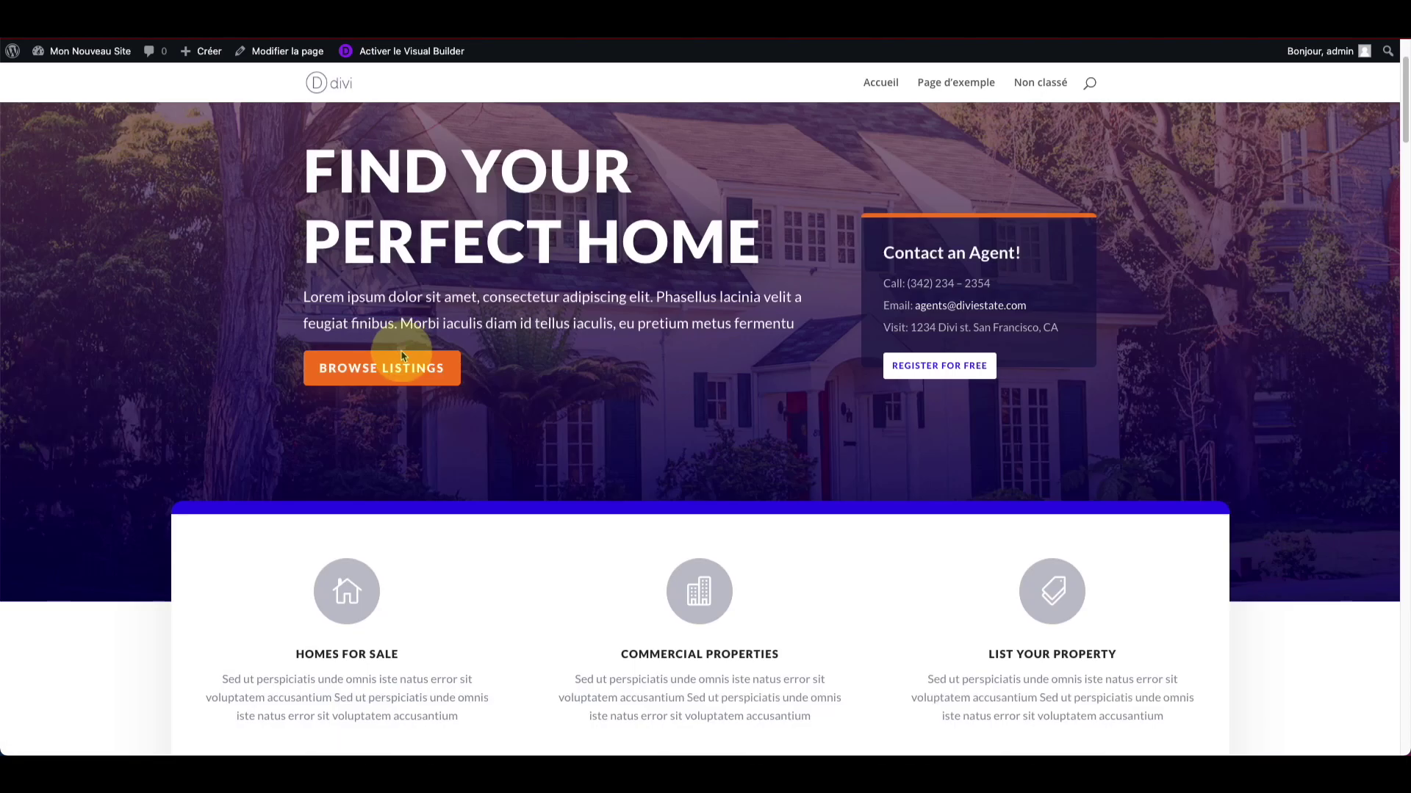
scroll(408, 308, down, 2)
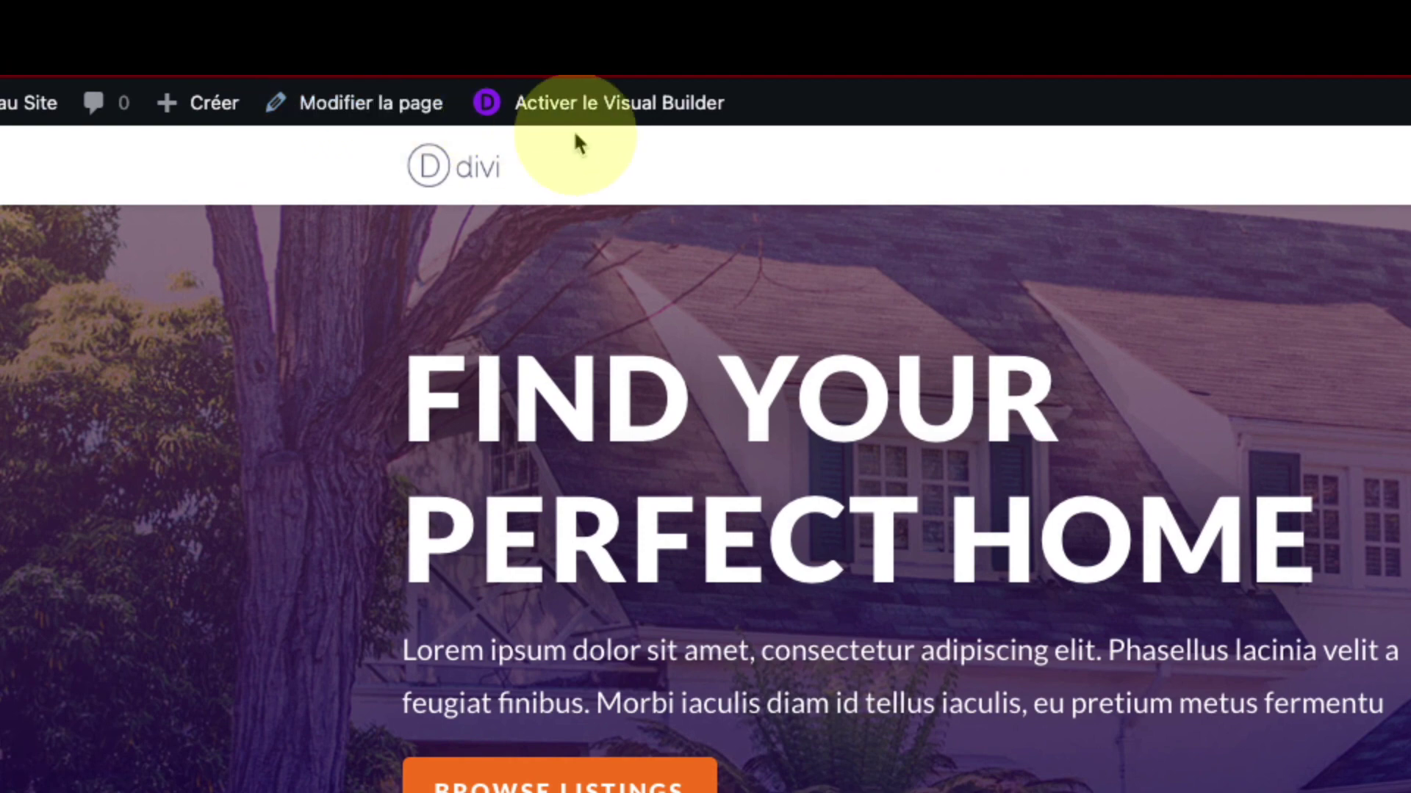
click(625, 120)
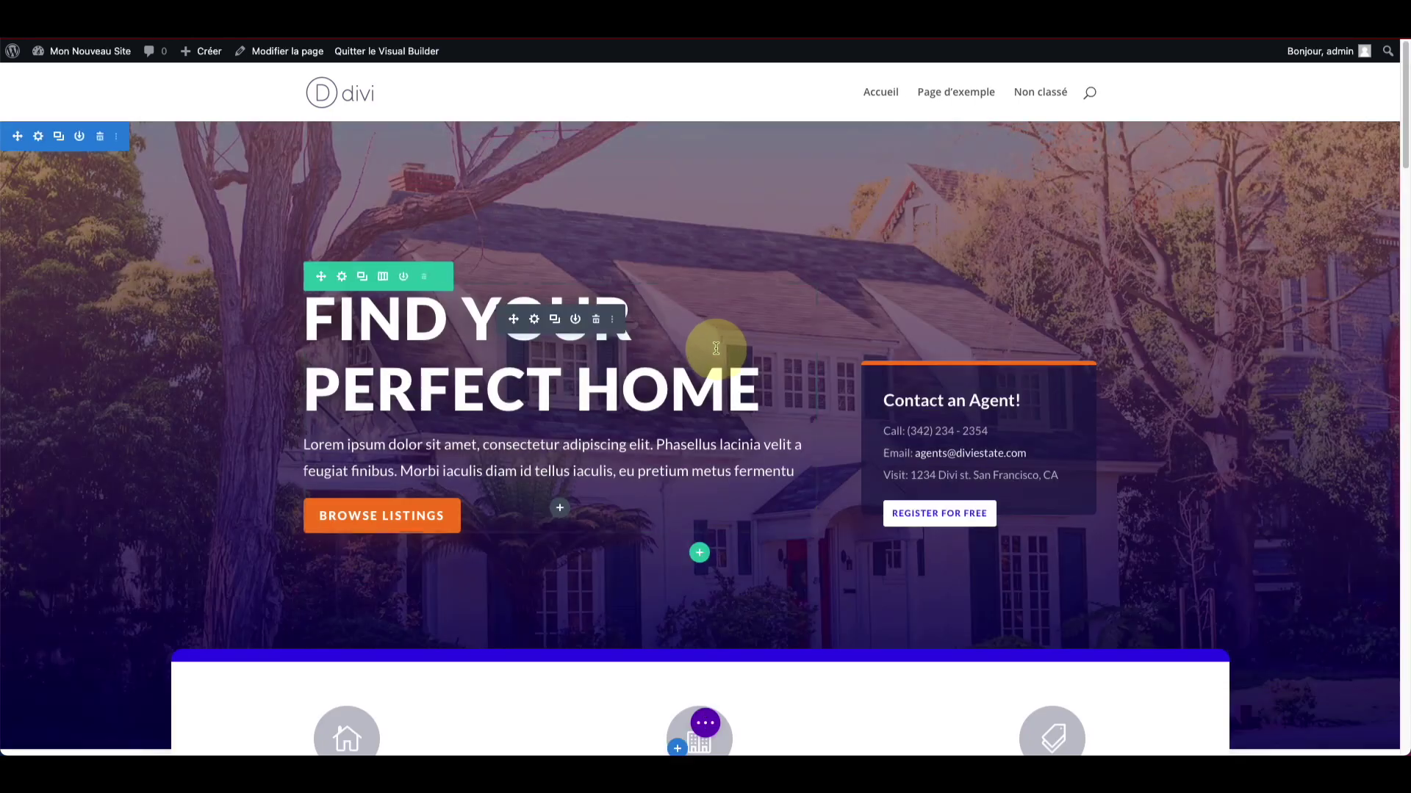
Step: Review the real-estate page's sections, then publish it from the expanded page bar
scroll(400, 433, down, 5)
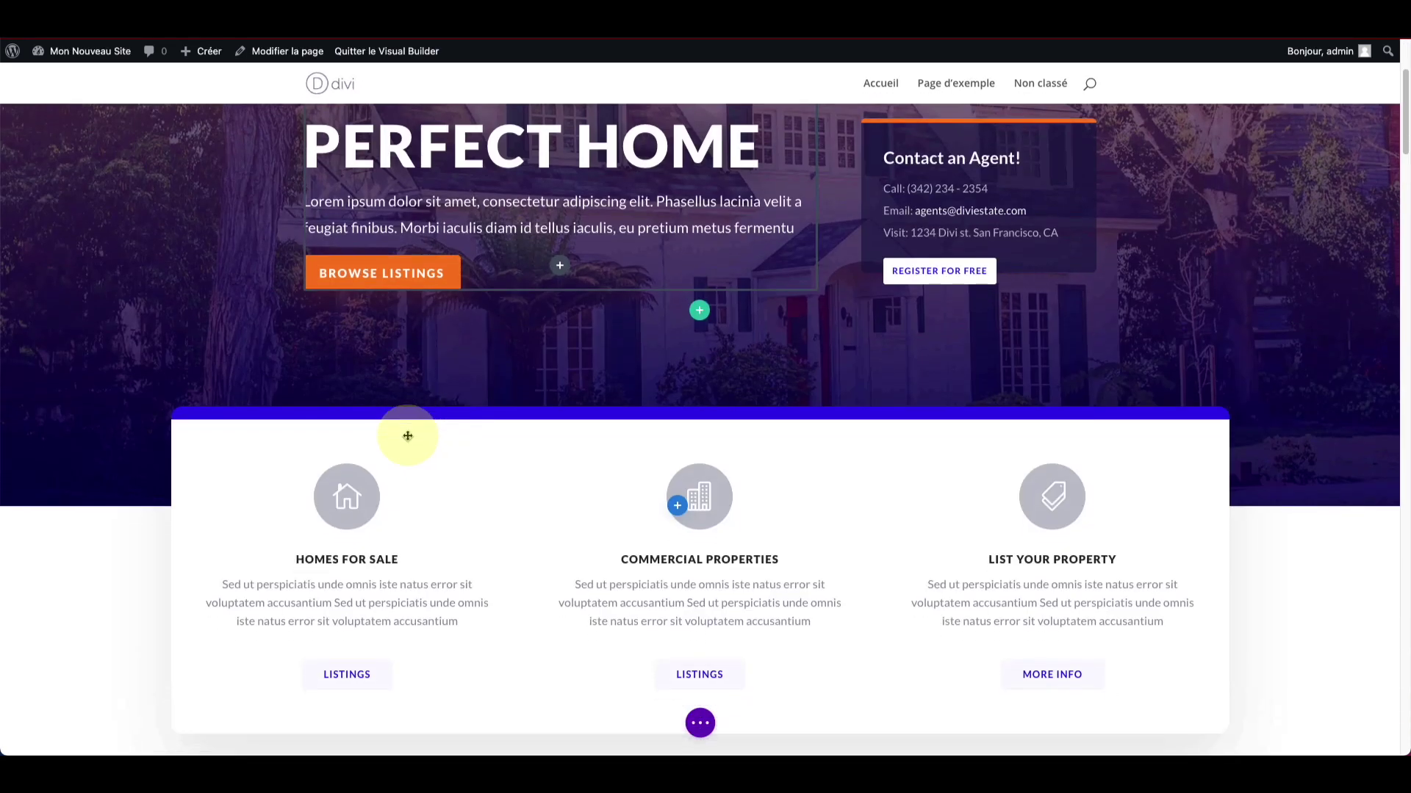
scroll(771, 415, down, 7)
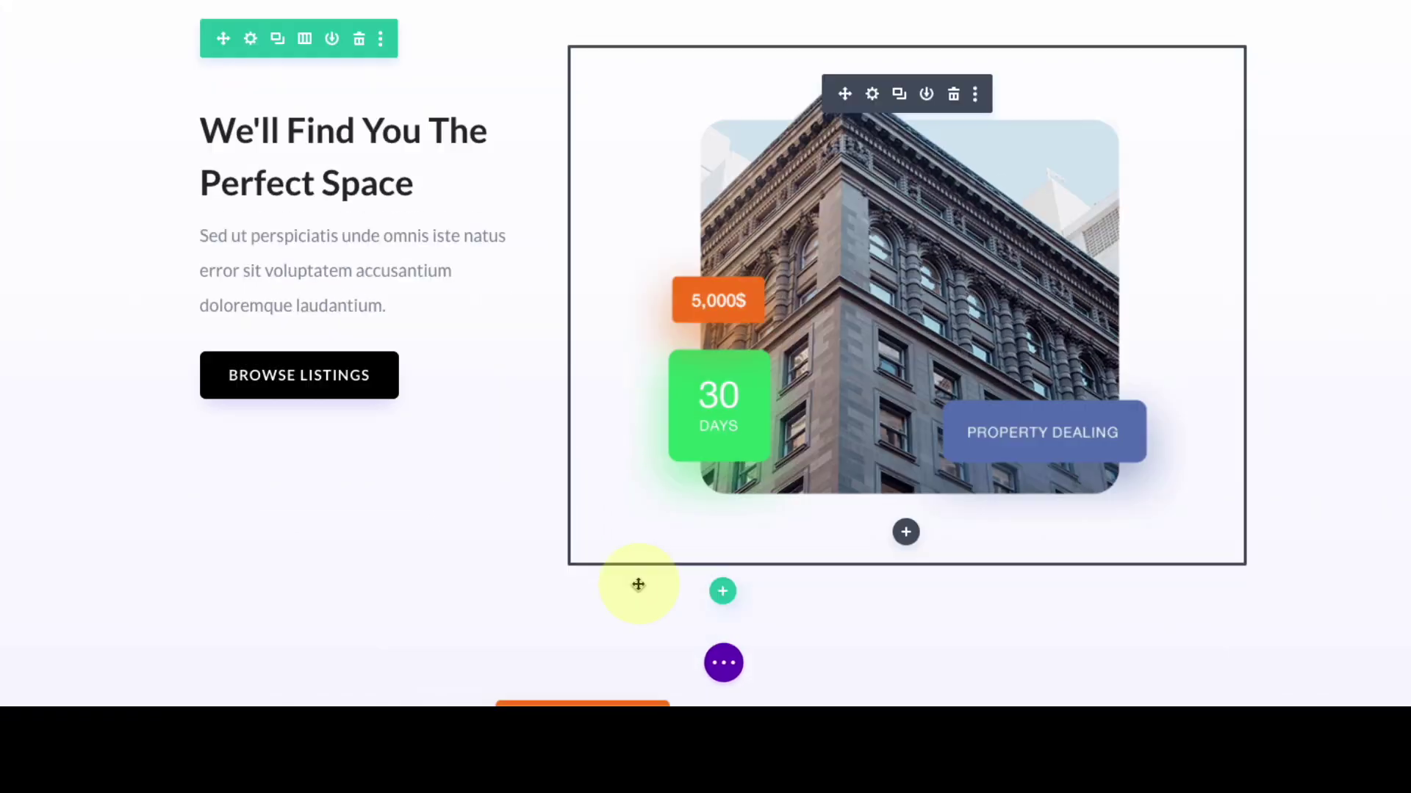
scroll(635, 692, down, 6)
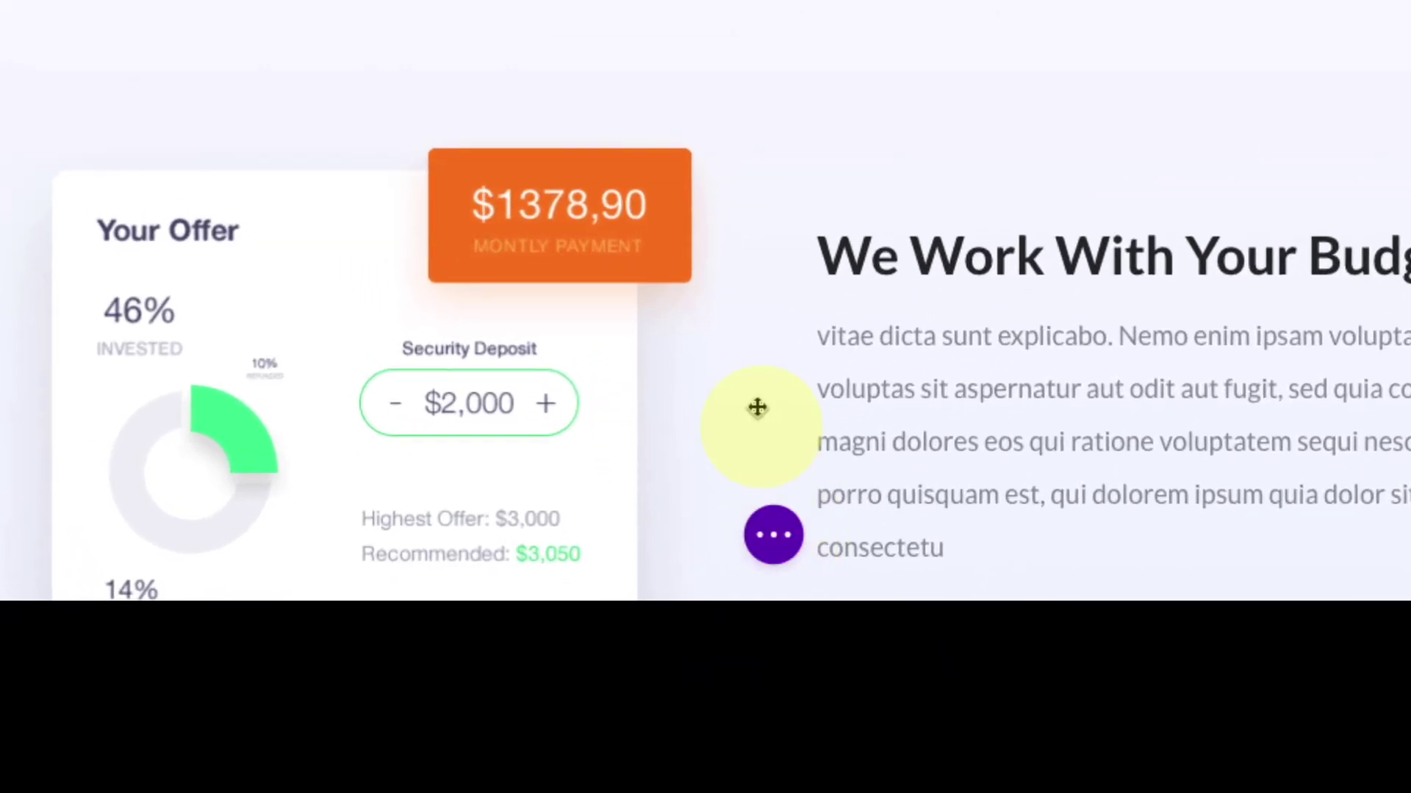
scroll(756, 407, down, 4)
click(771, 534)
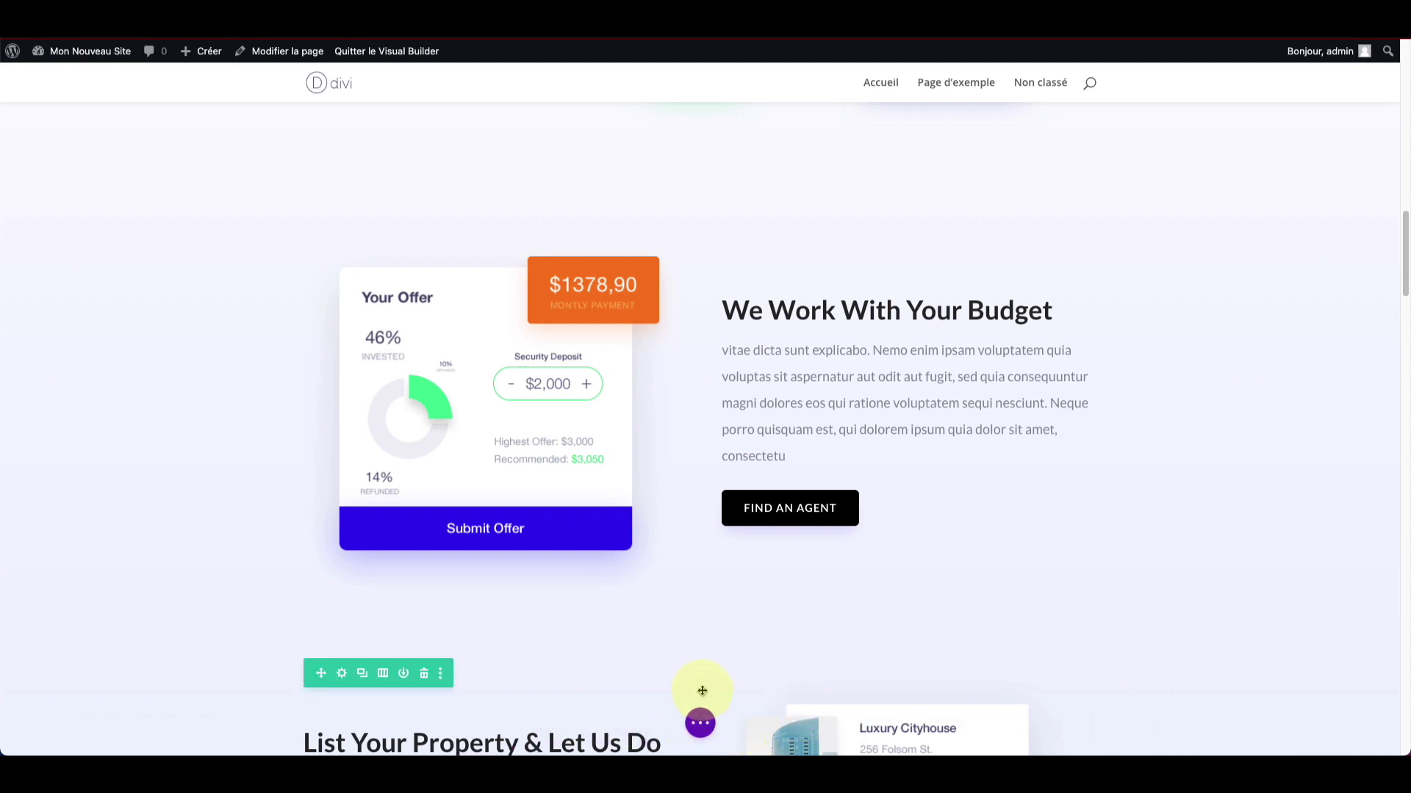
scroll(669, 440, down, 2)
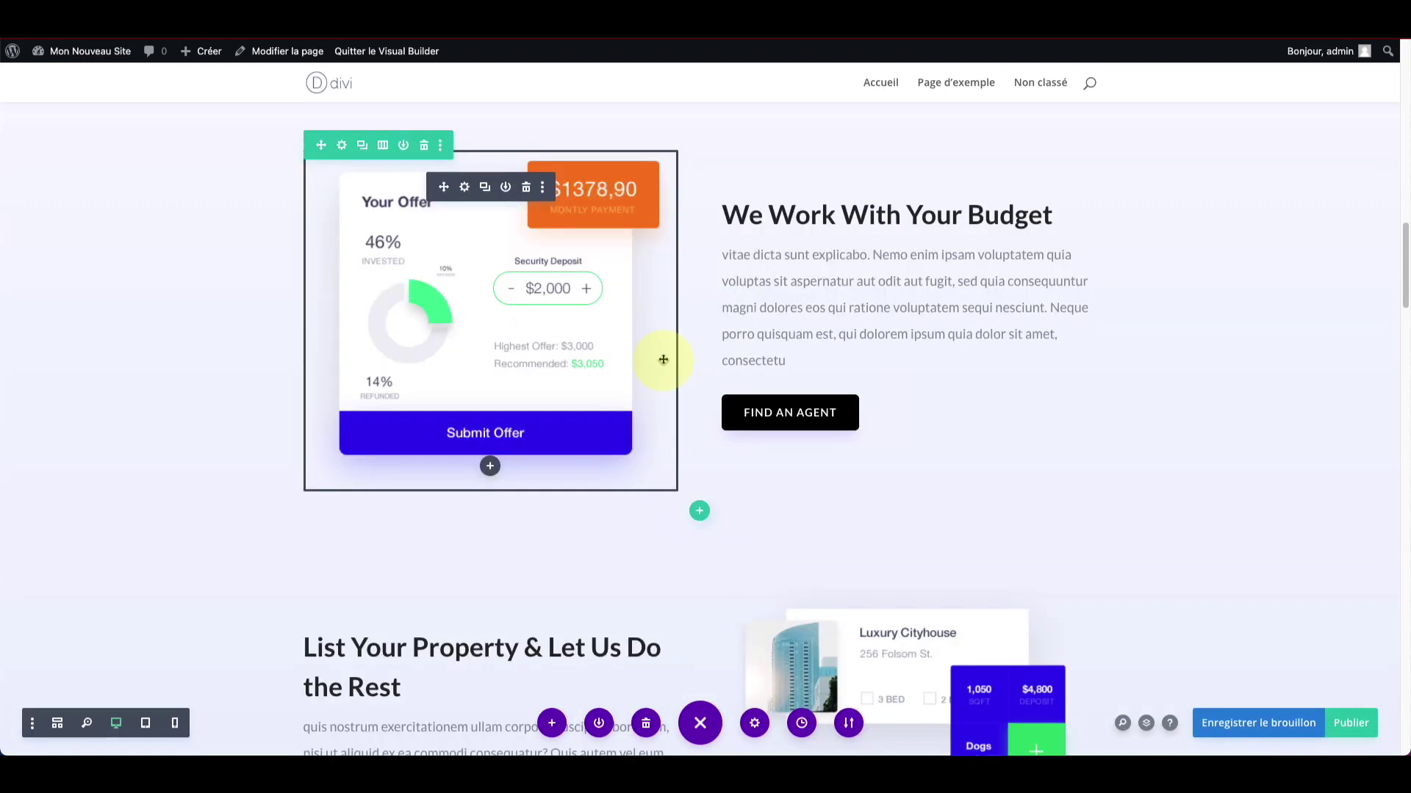
click(1348, 727)
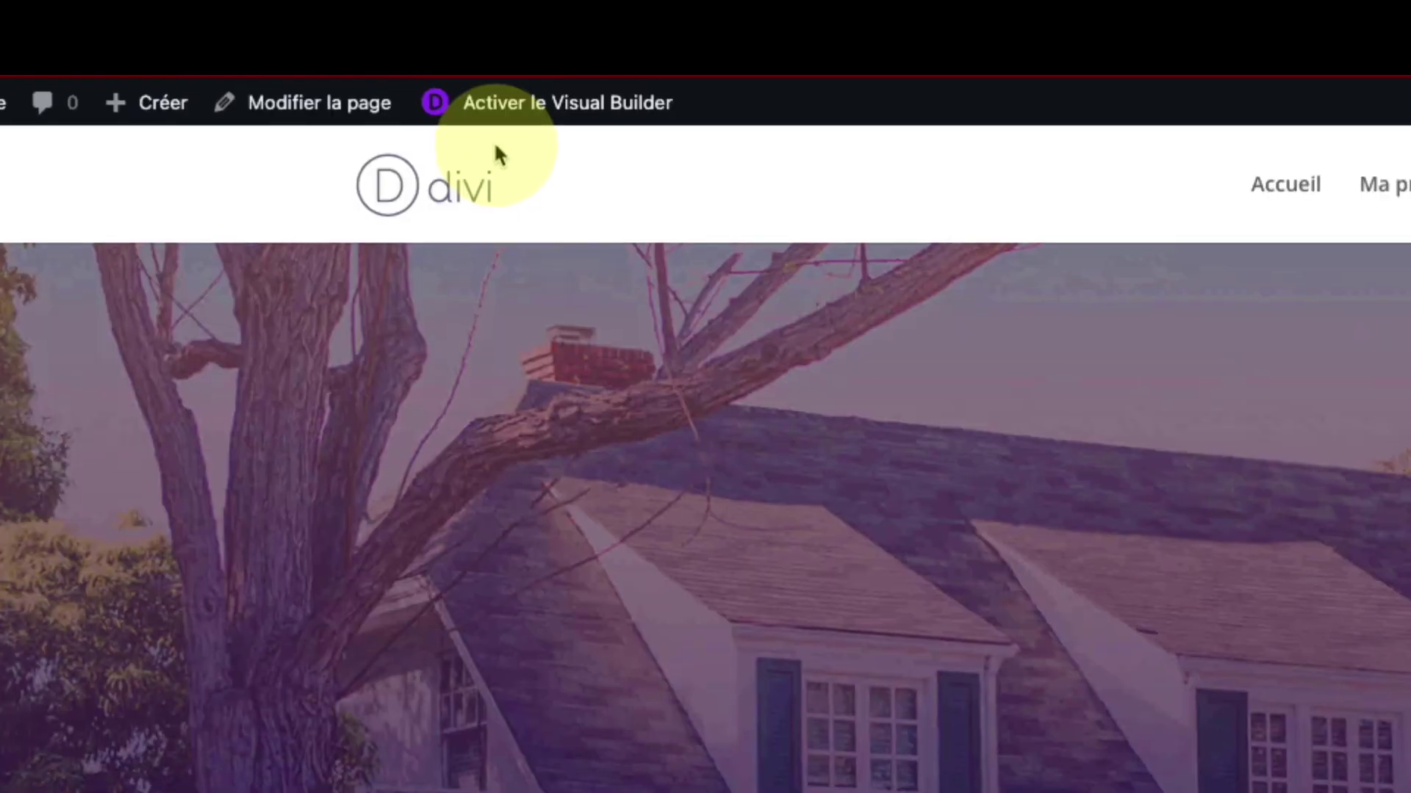
Step: Scroll through the live real-estate page to review it outside the builder
scroll(436, 262, down, 2)
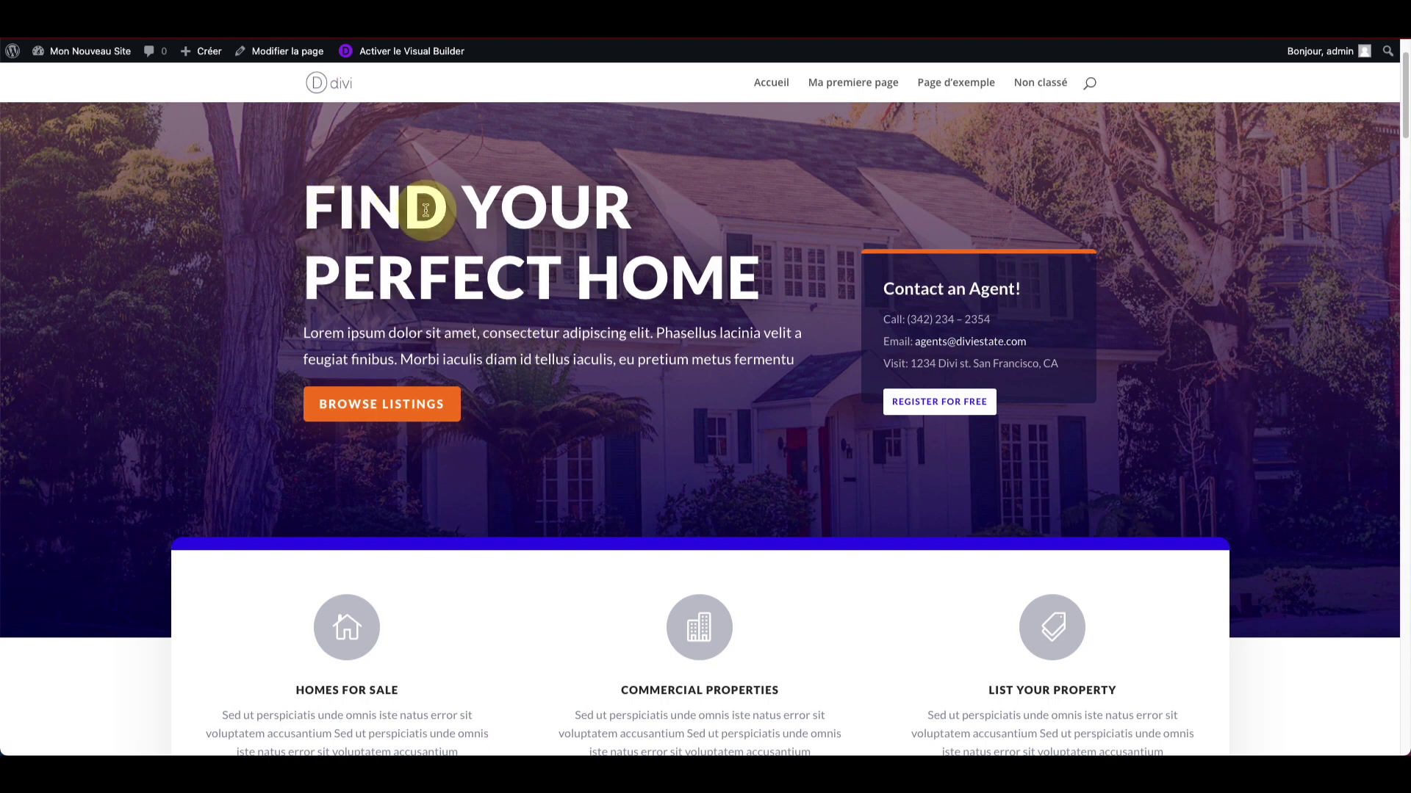
scroll(419, 209, down, 3)
scroll(388, 380, down, 8)
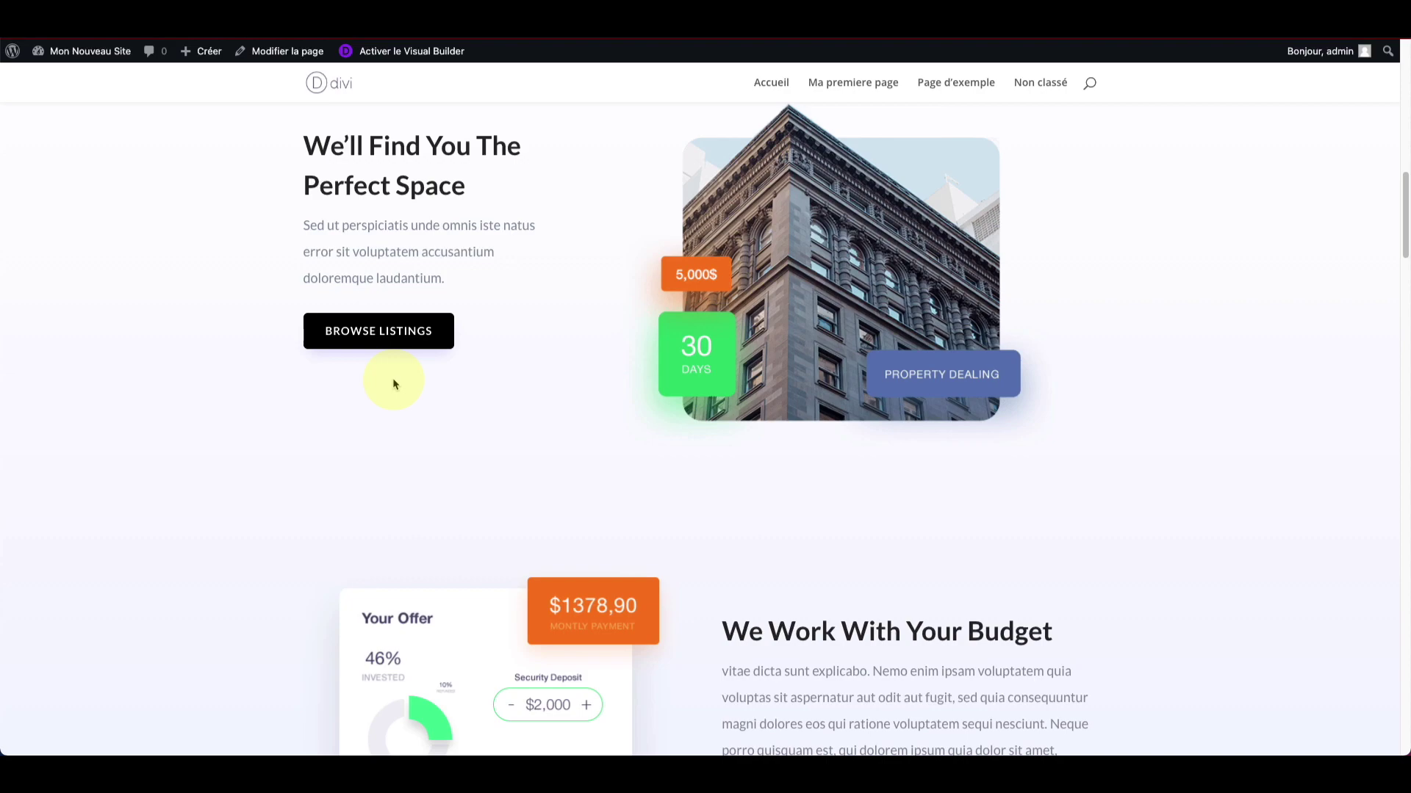
scroll(393, 378, down, 4)
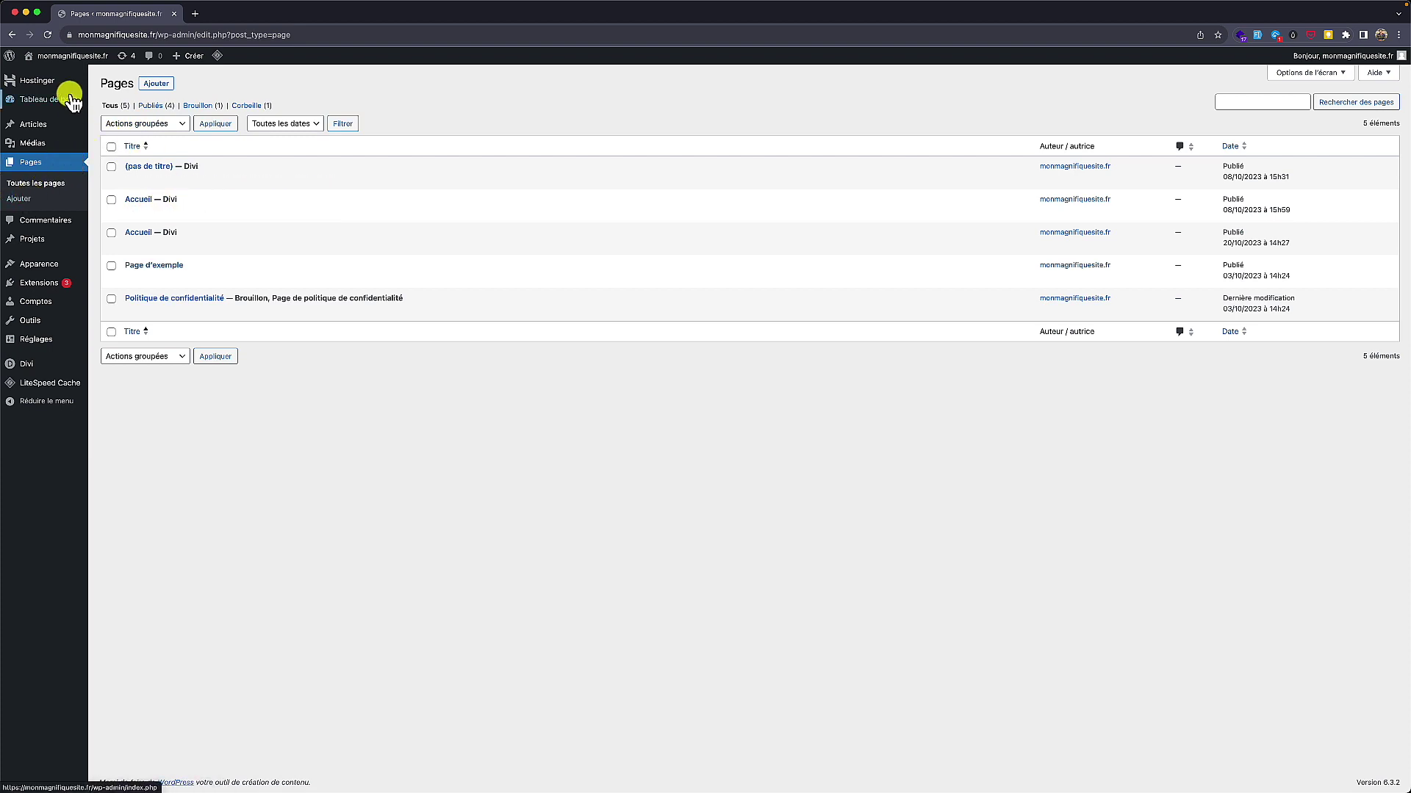
Step: Add a new page titled 'Accueil' and switch it to the Divi Builder
mouse_move(73, 131)
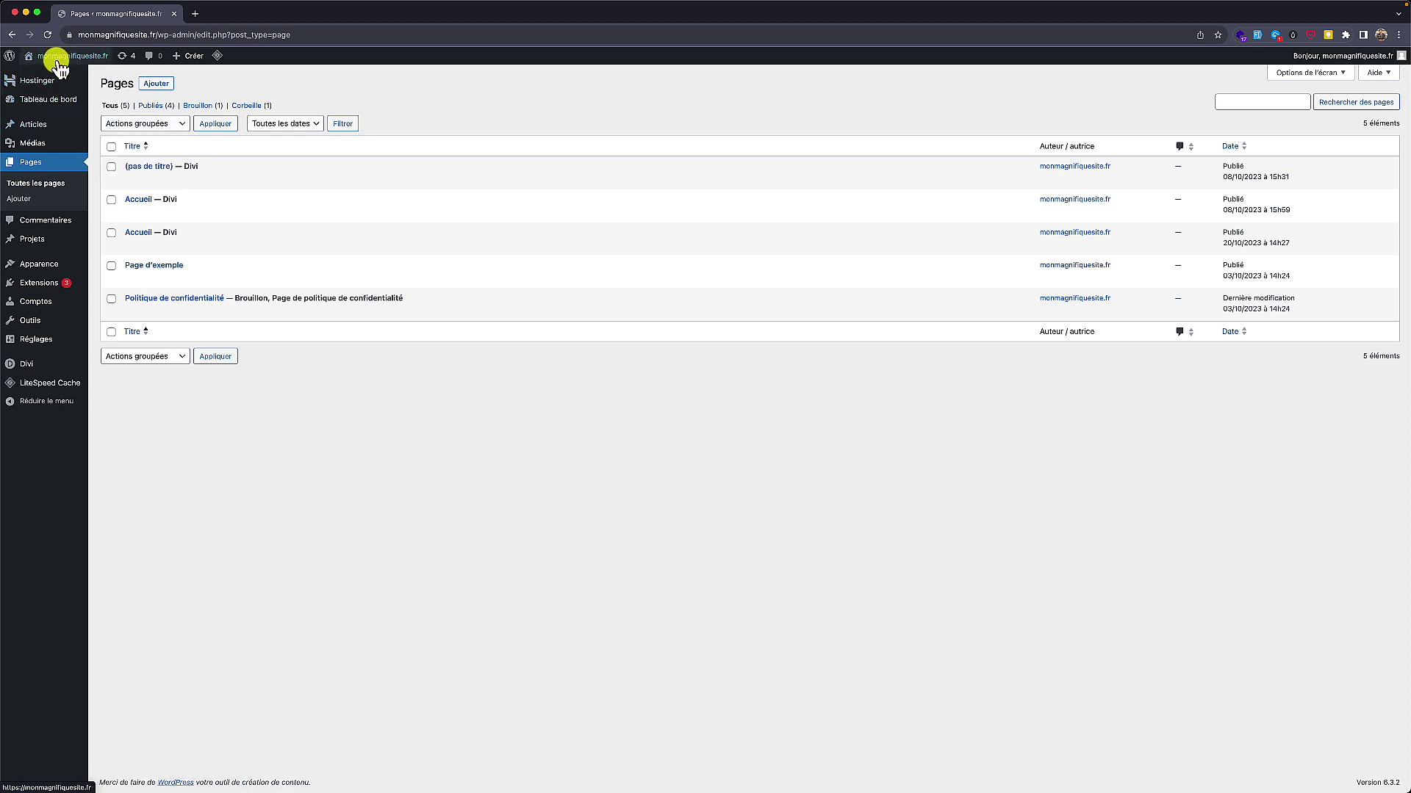
mouse_move(71, 65)
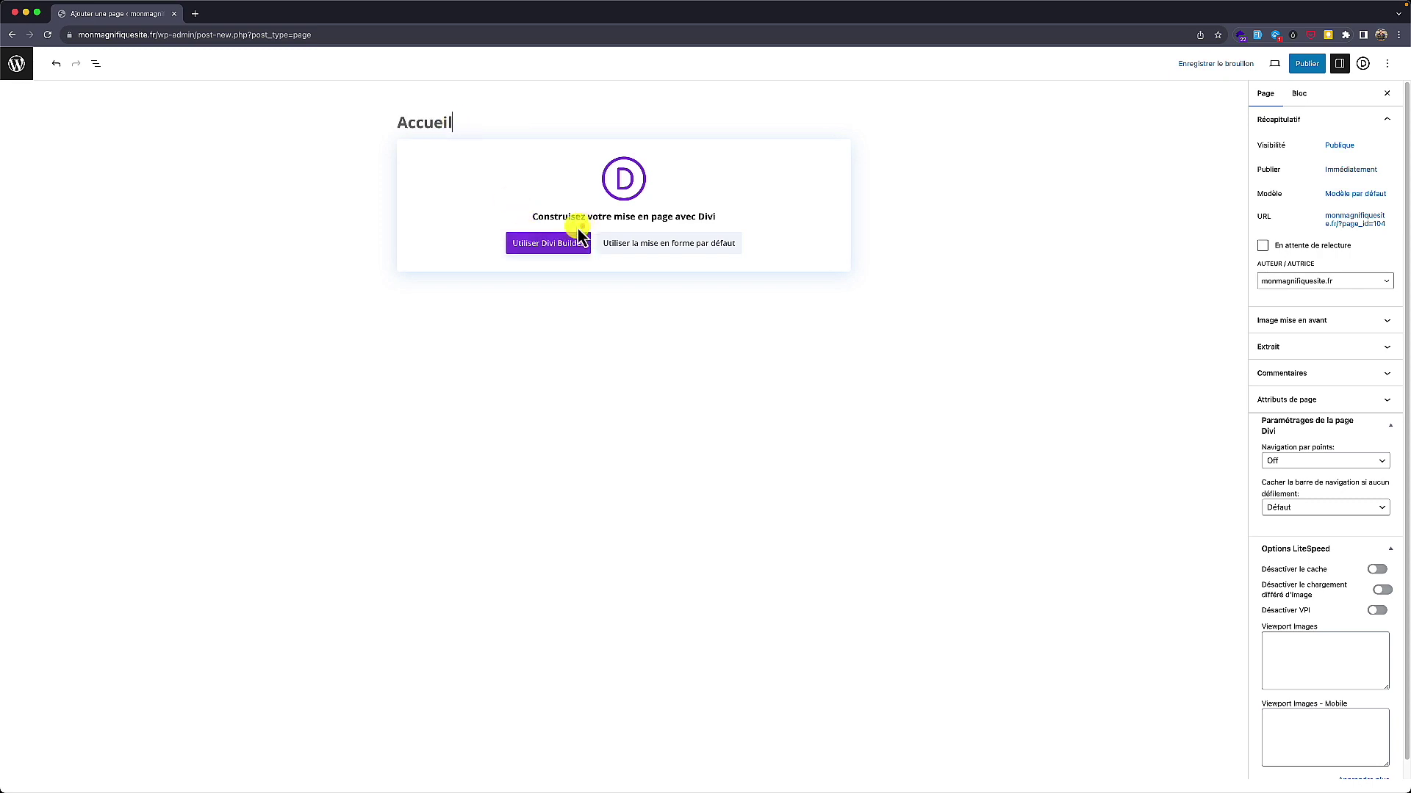
click(544, 247)
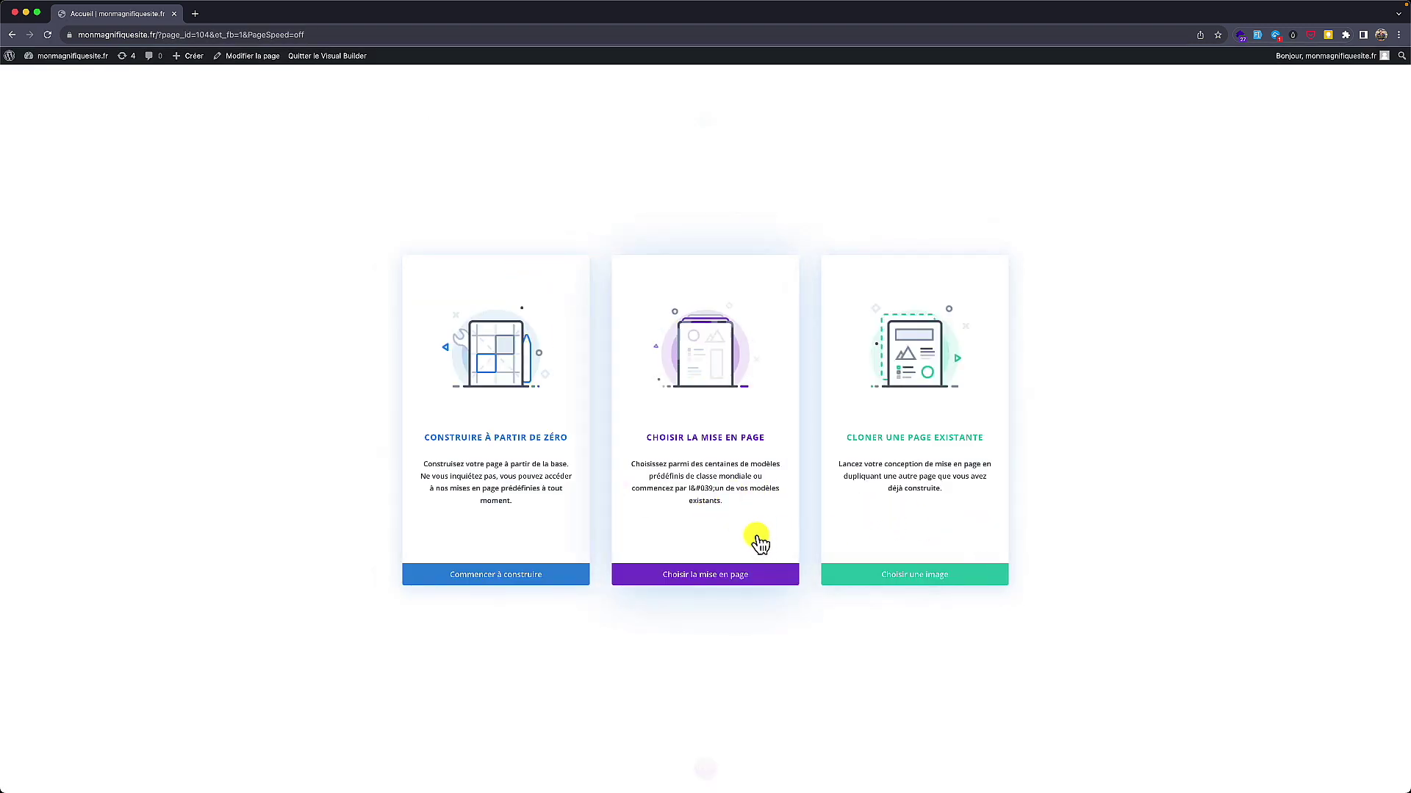
Step: Search Divi's premade layout library for 'bac' and open the Bakery layout pack
mouse_move(765, 424)
mouse_down()
mouse_move(640, 426)
mouse_move(800, 450)
mouse_move(788, 432)
mouse_up()
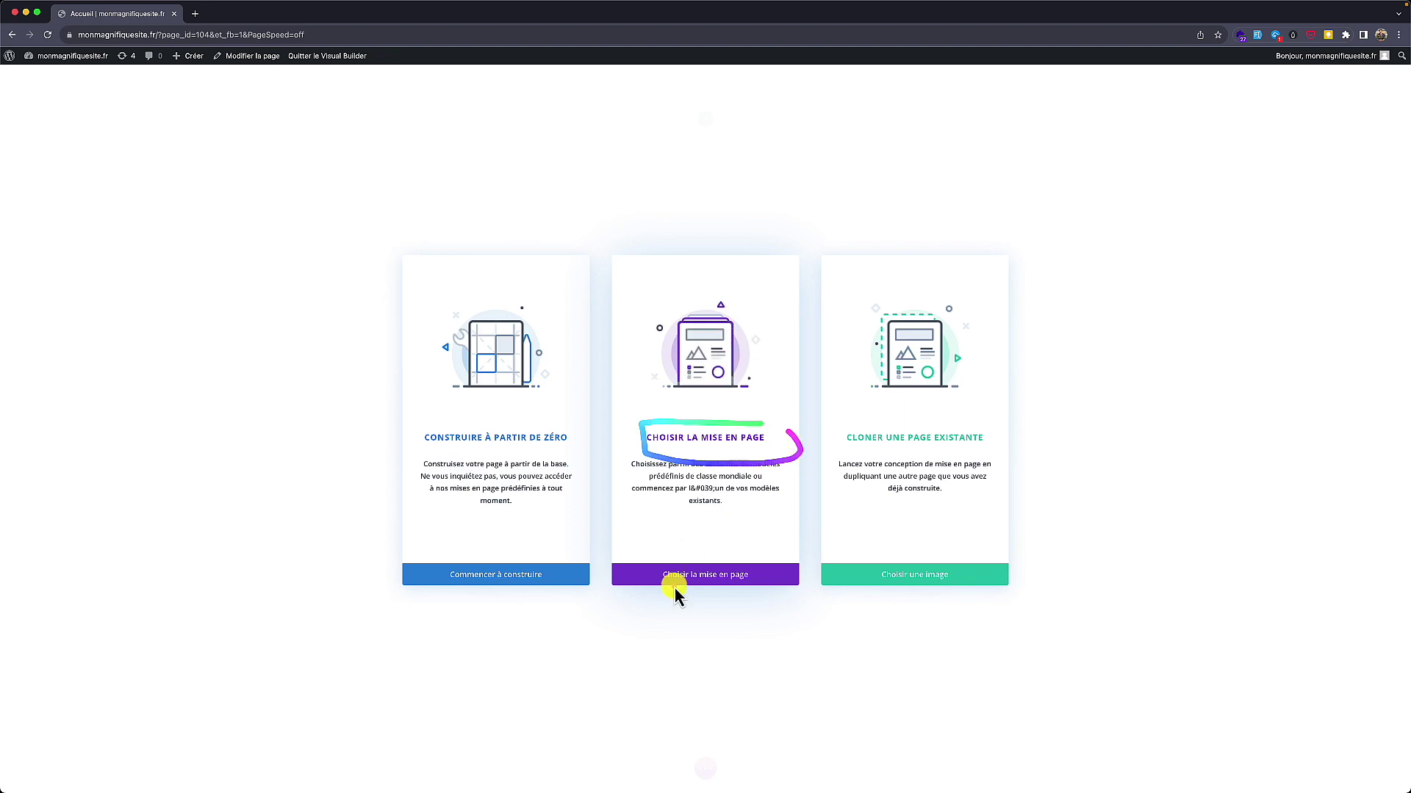
click(684, 579)
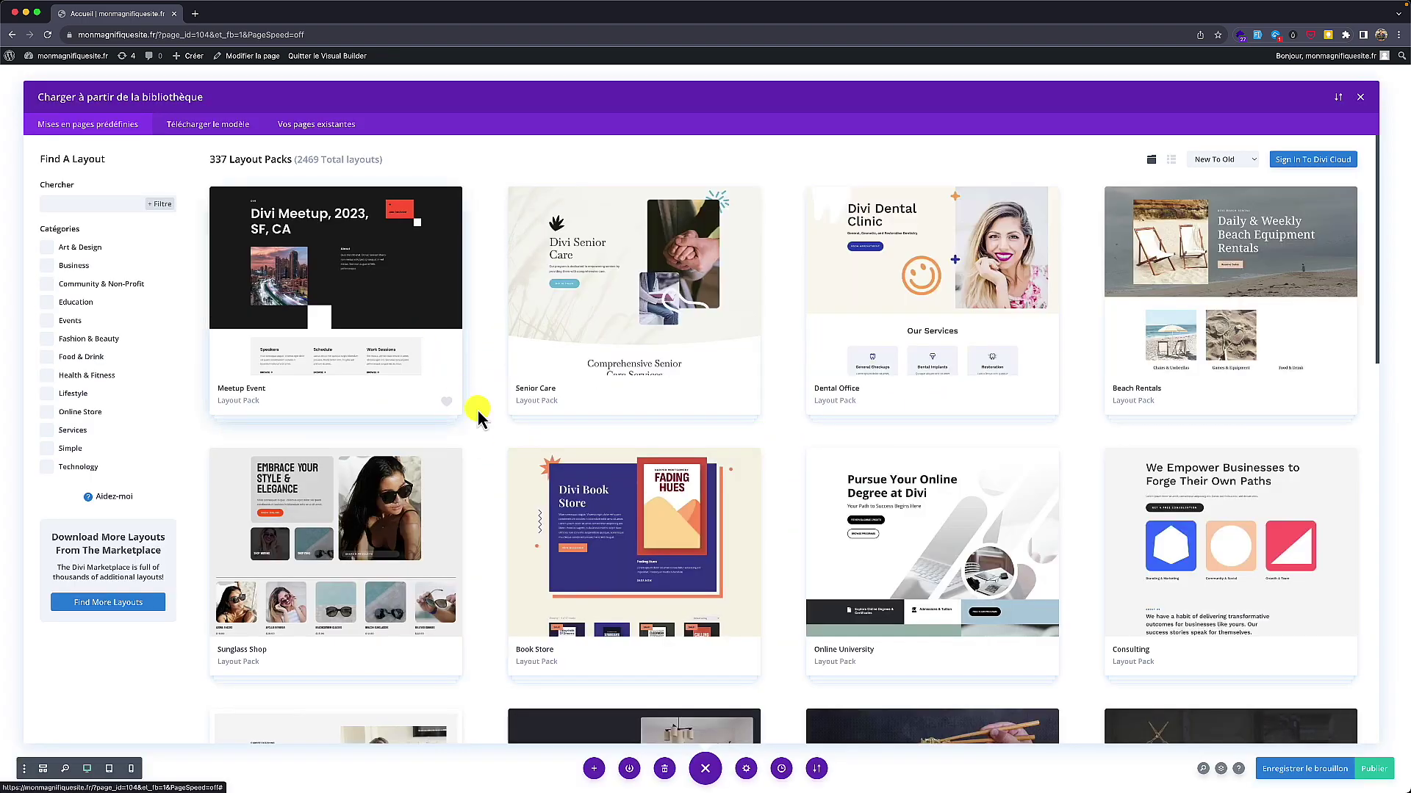
scroll(507, 449, down, 2)
scroll(530, 489, down, 4)
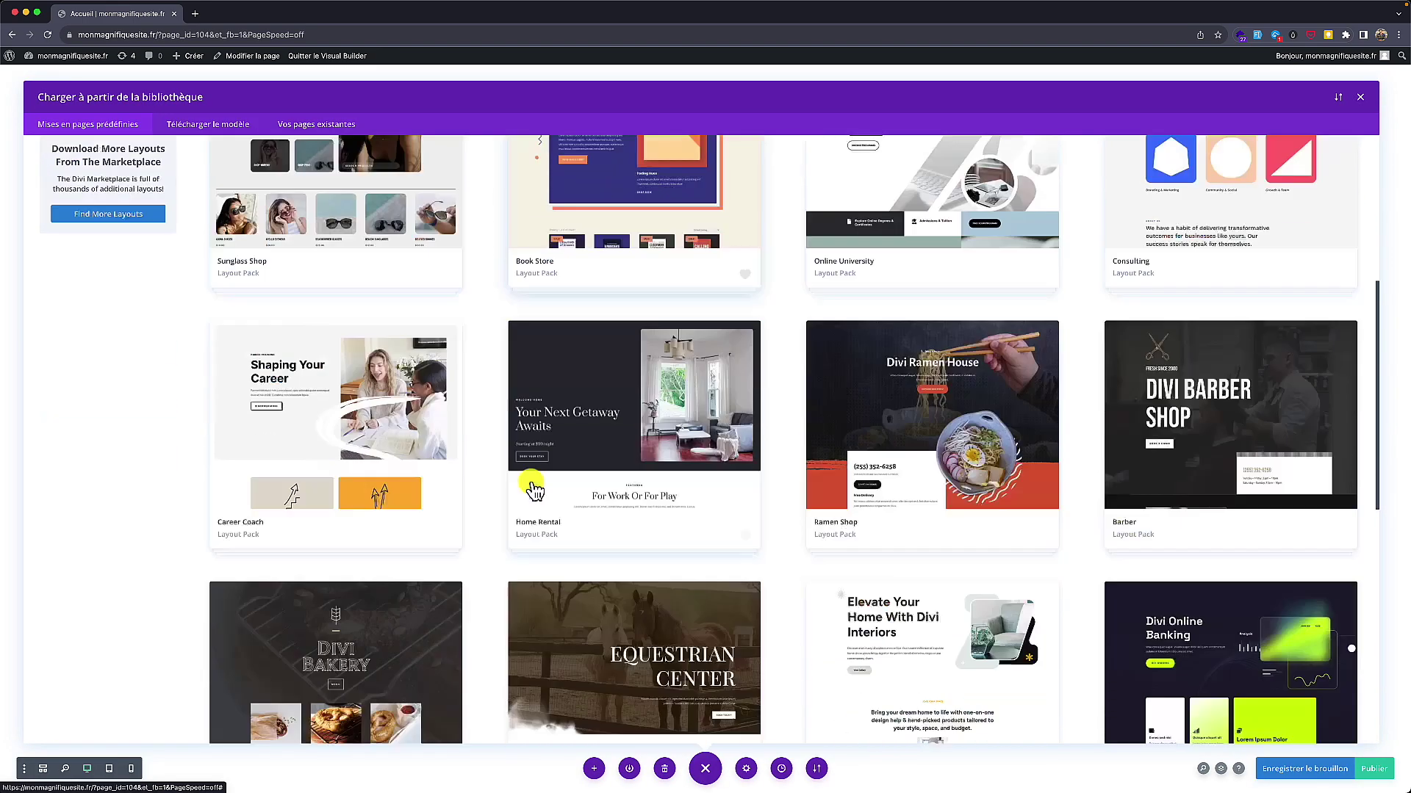
scroll(534, 490, up, 5)
scroll(534, 490, up, 2)
click(67, 205)
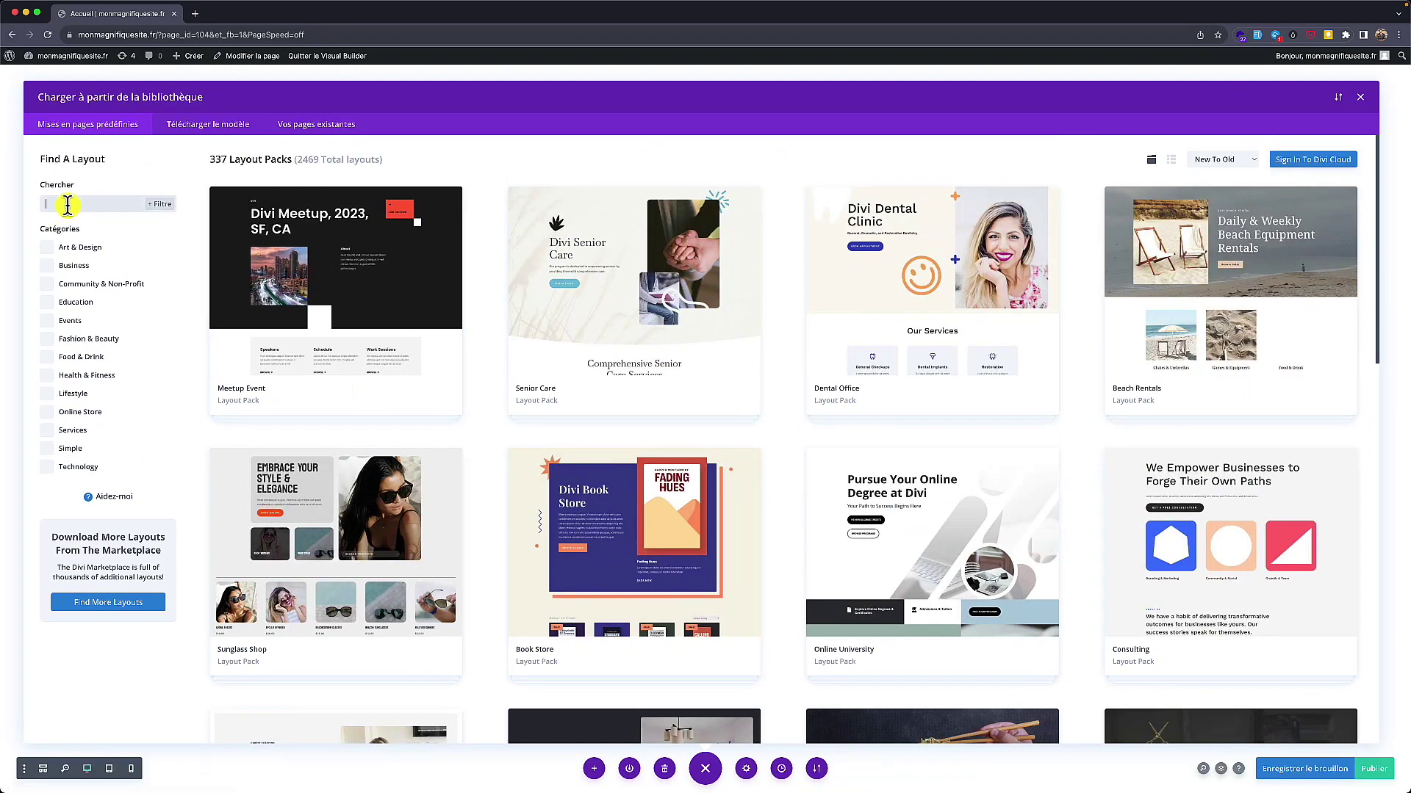
text(bac)
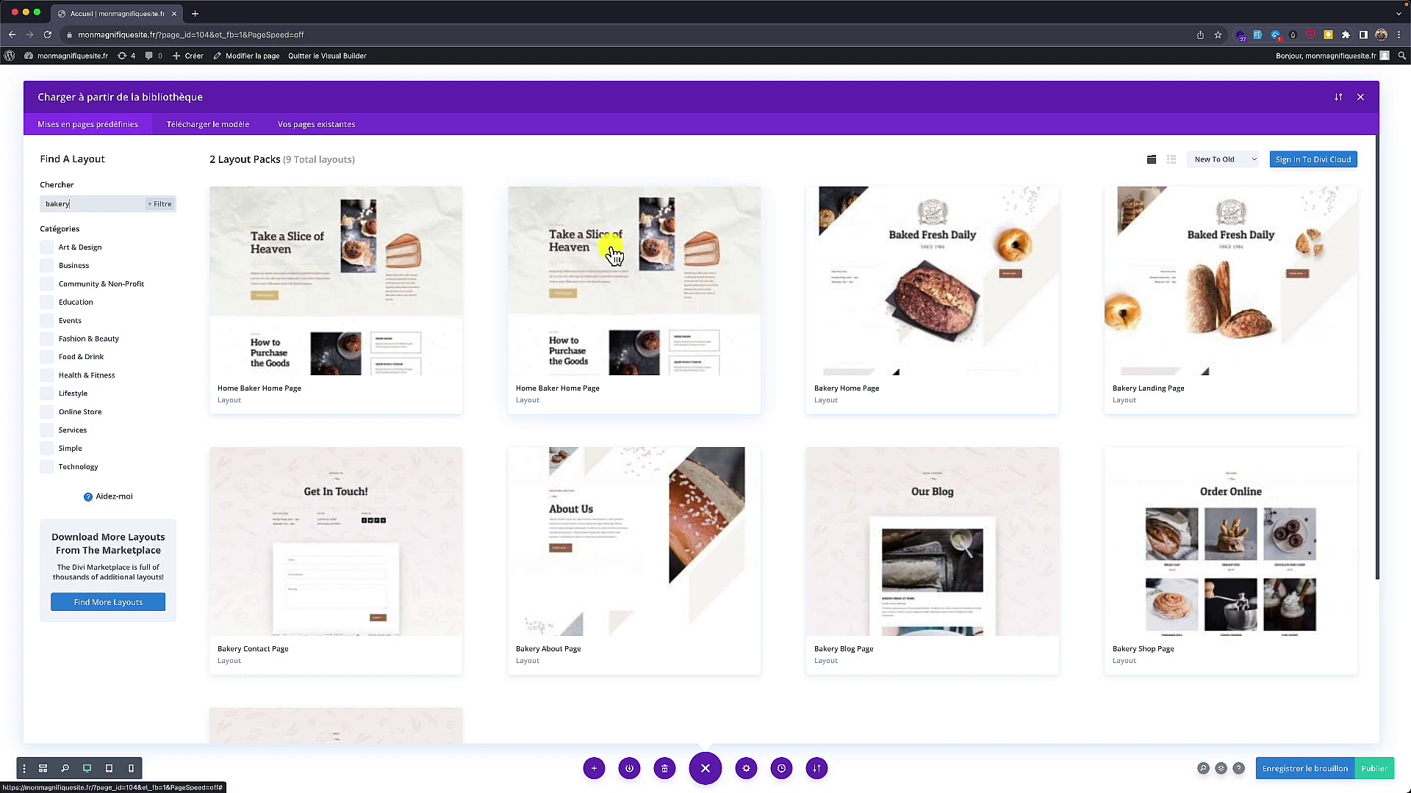
scroll(577, 264, down, 3)
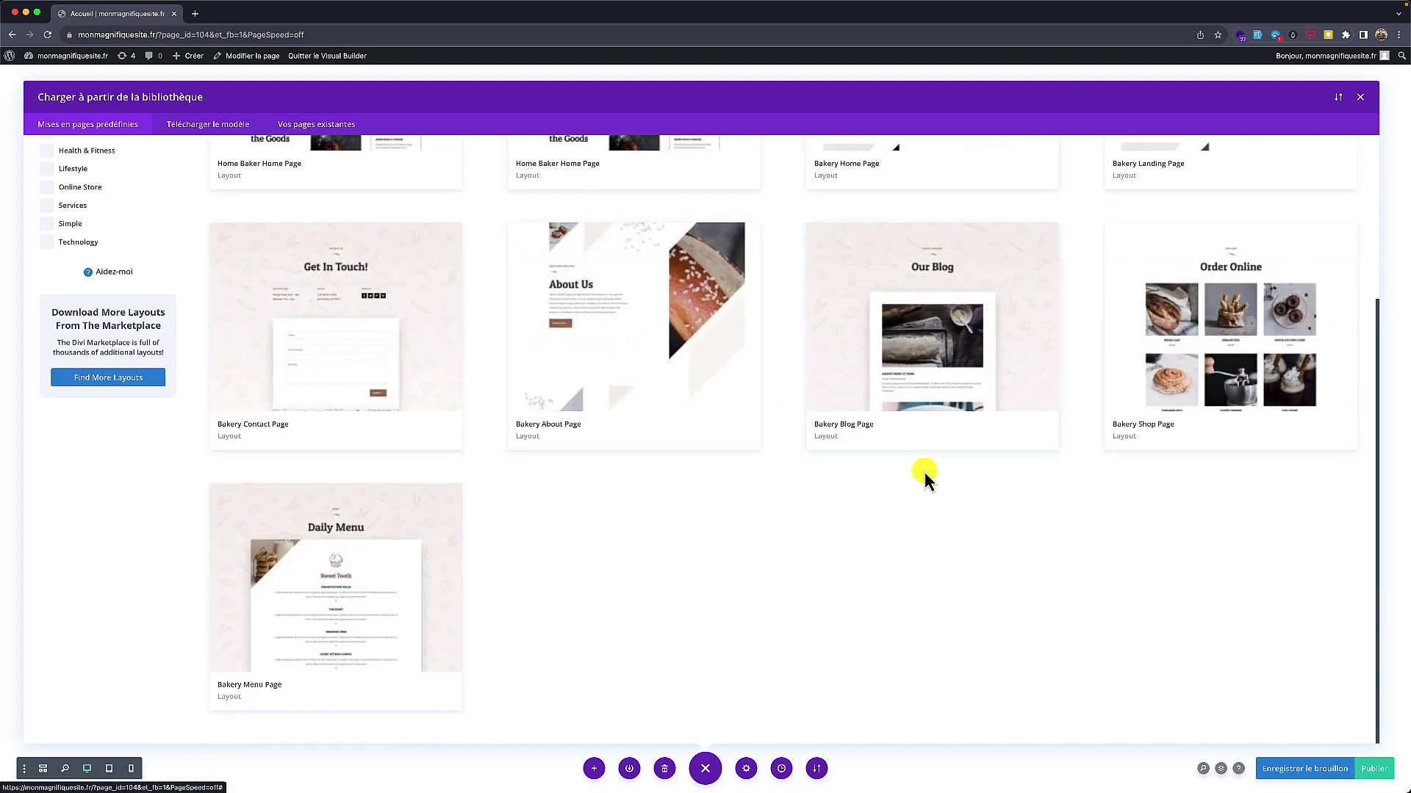
scroll(925, 472, up, 3)
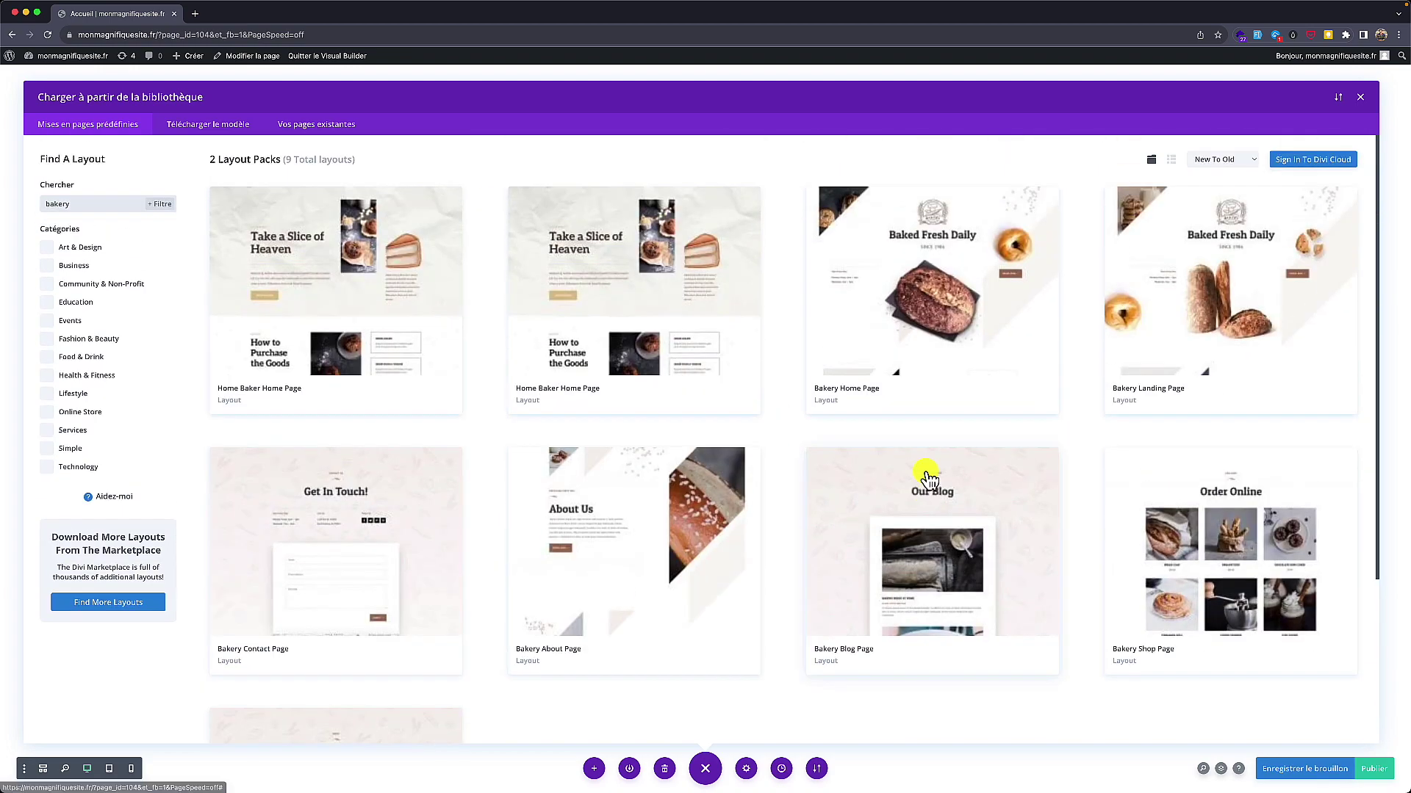
click(857, 353)
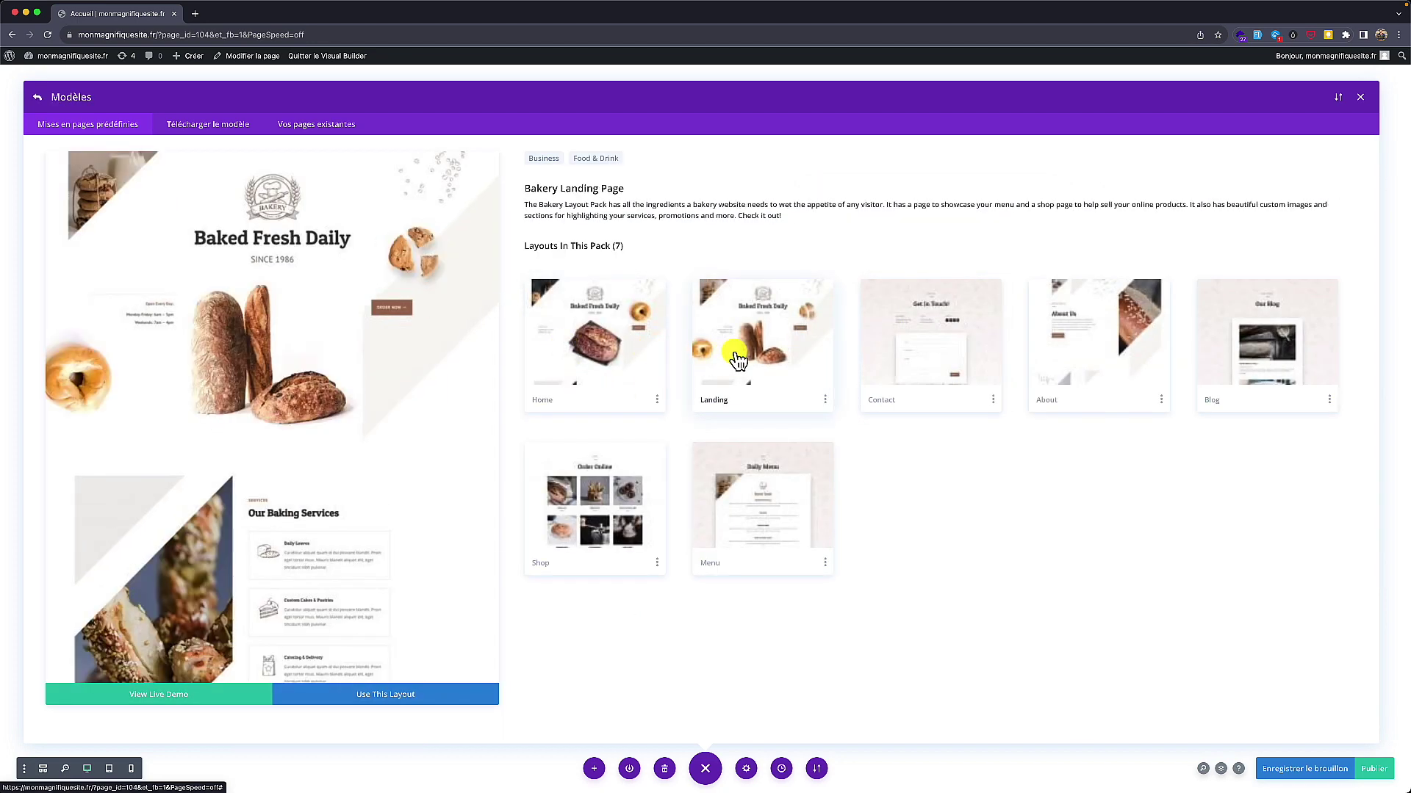
Step: Preview the Bakery Shop, Home and Landing layouts, settling on the Home Page layout
click(627, 470)
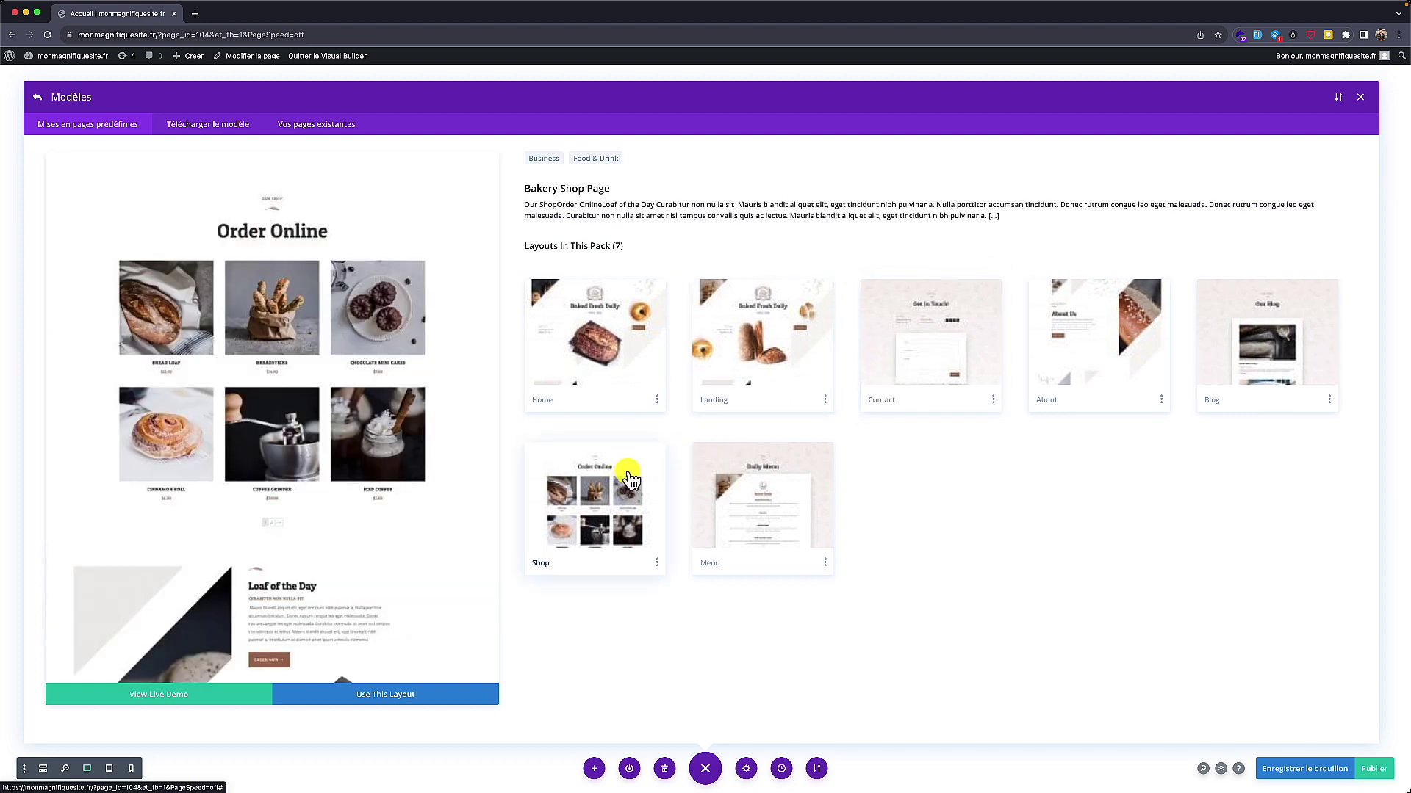
click(583, 371)
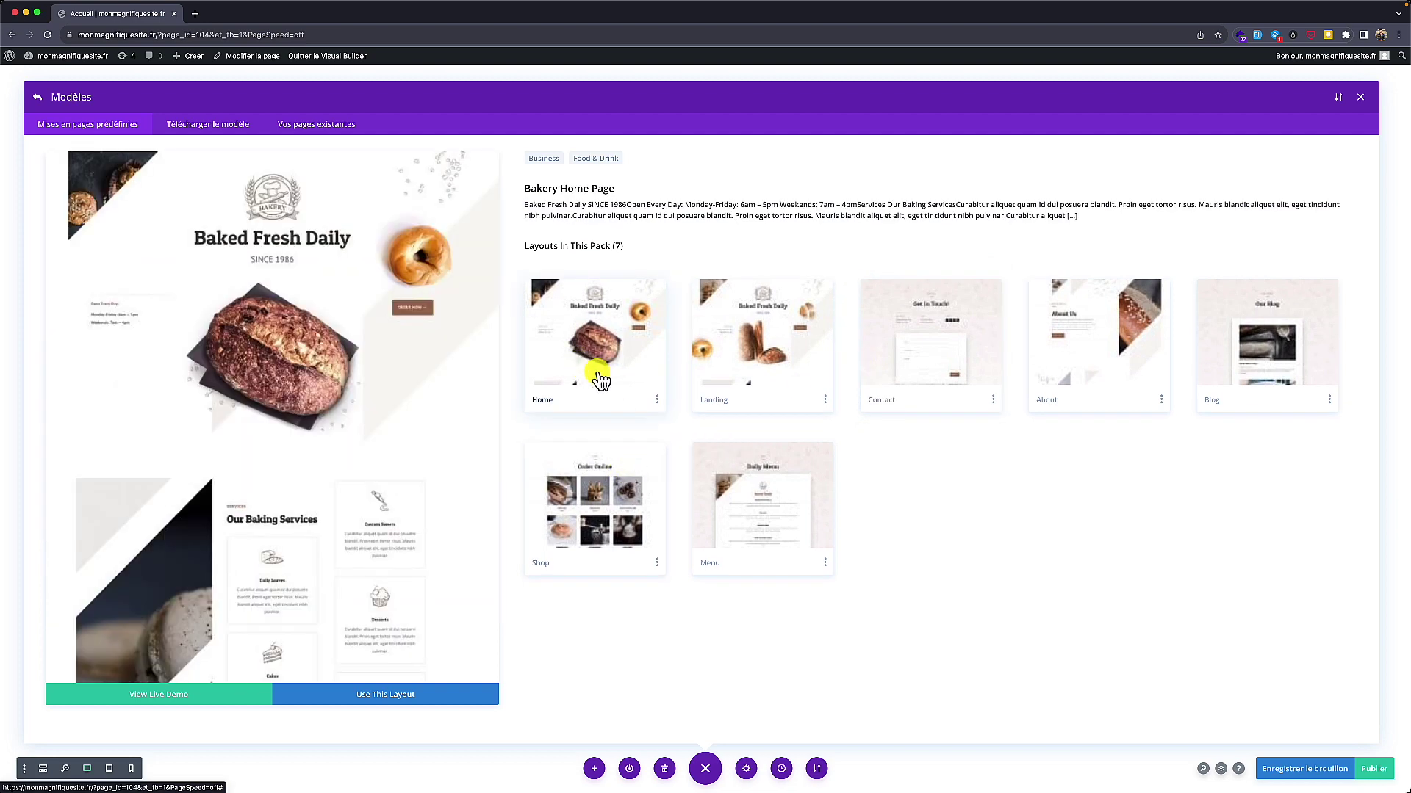
click(724, 367)
click(578, 346)
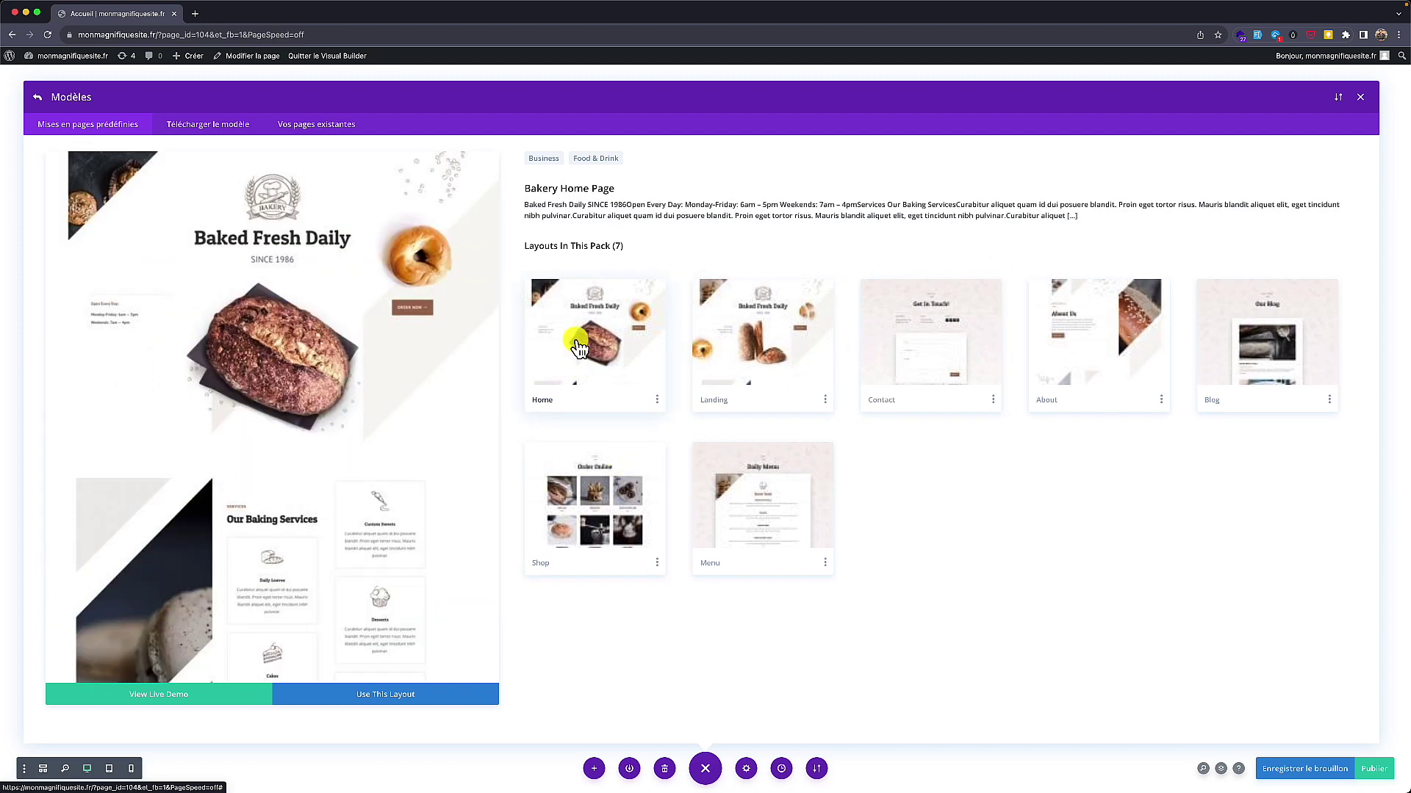
scroll(281, 436, down, 12)
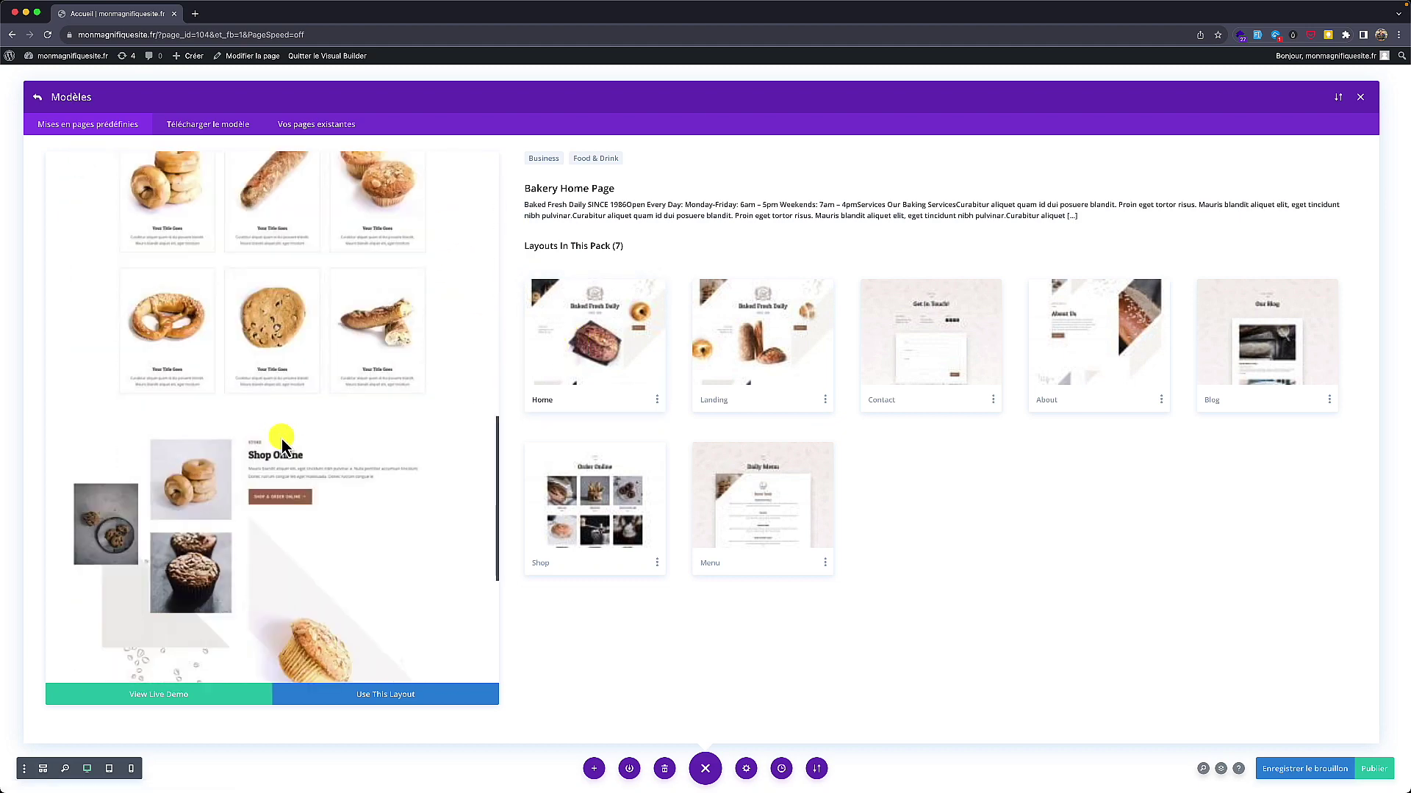
scroll(280, 436, up, 6)
scroll(281, 436, up, 6)
scroll(280, 436, down, 5)
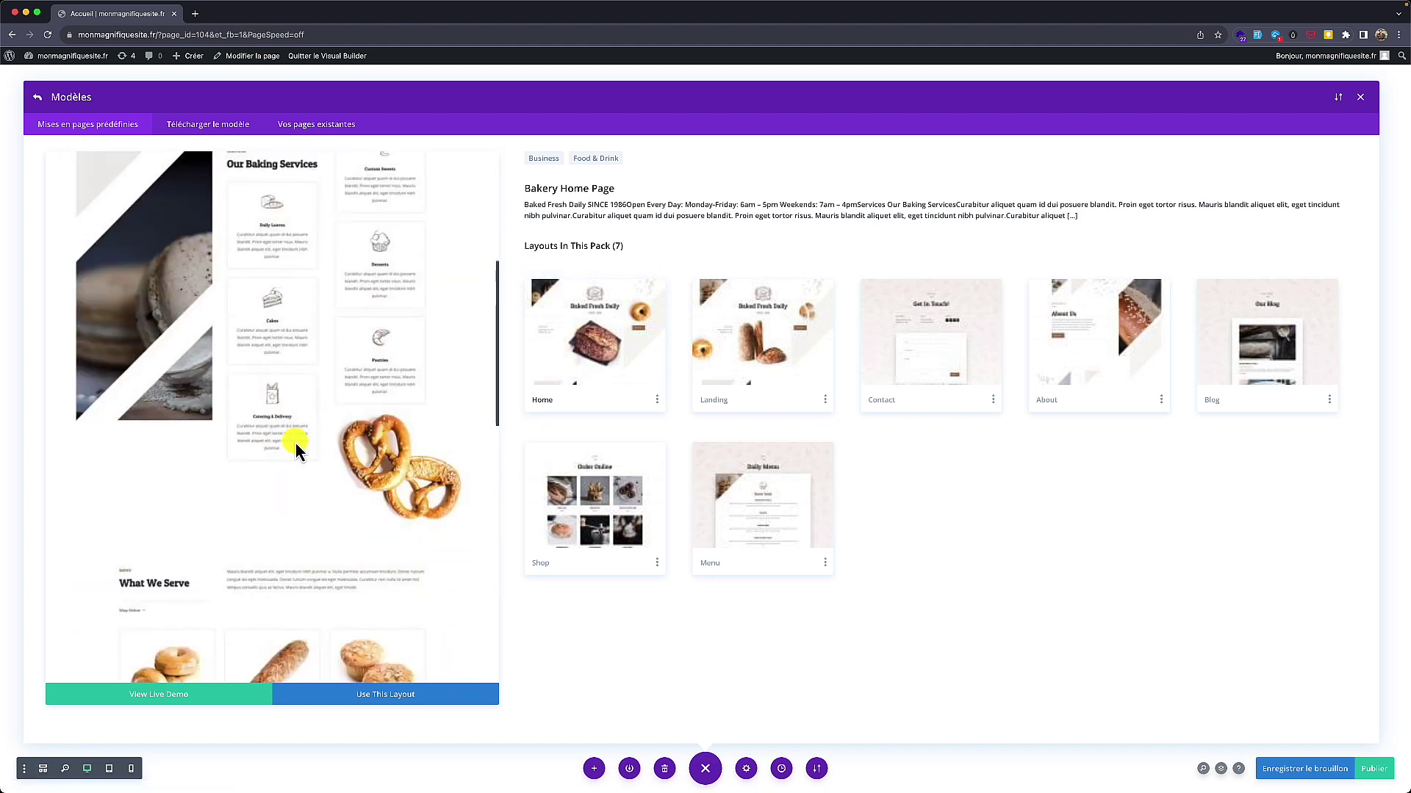
Step: Apply the Bakery Home Page layout to Accueil and review its 'Baked Fresh Daily' hero
click(378, 698)
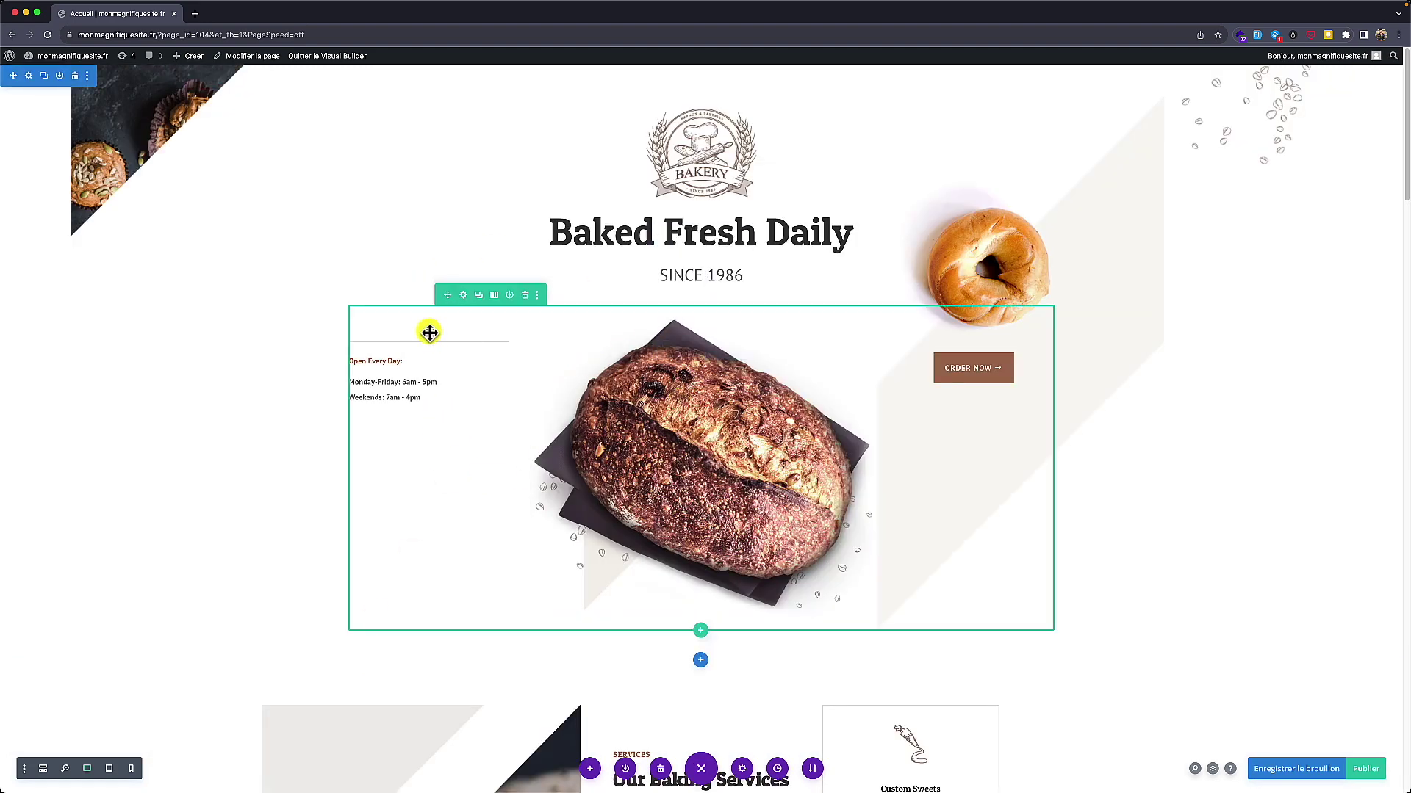
scroll(580, 235, down, 15)
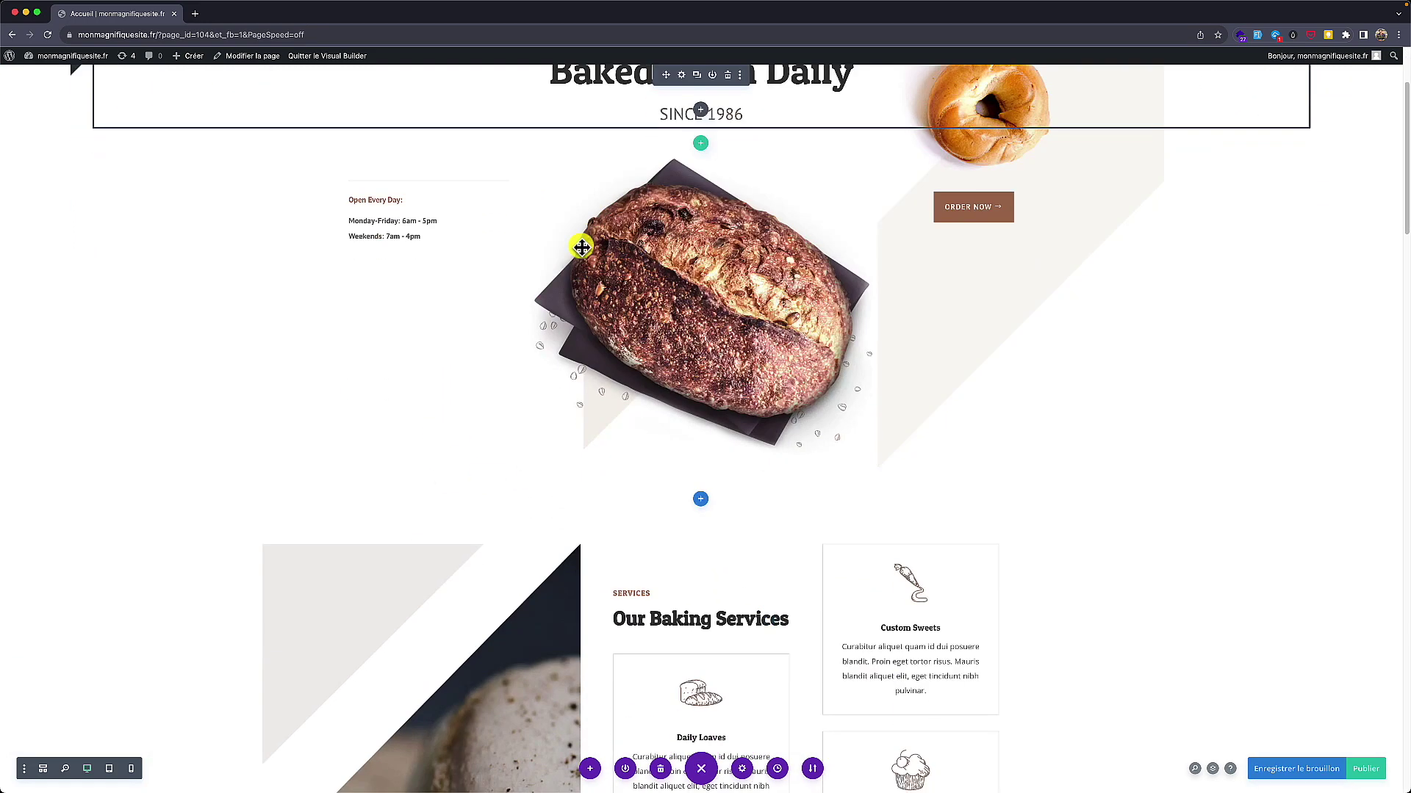
scroll(584, 247, down, 10)
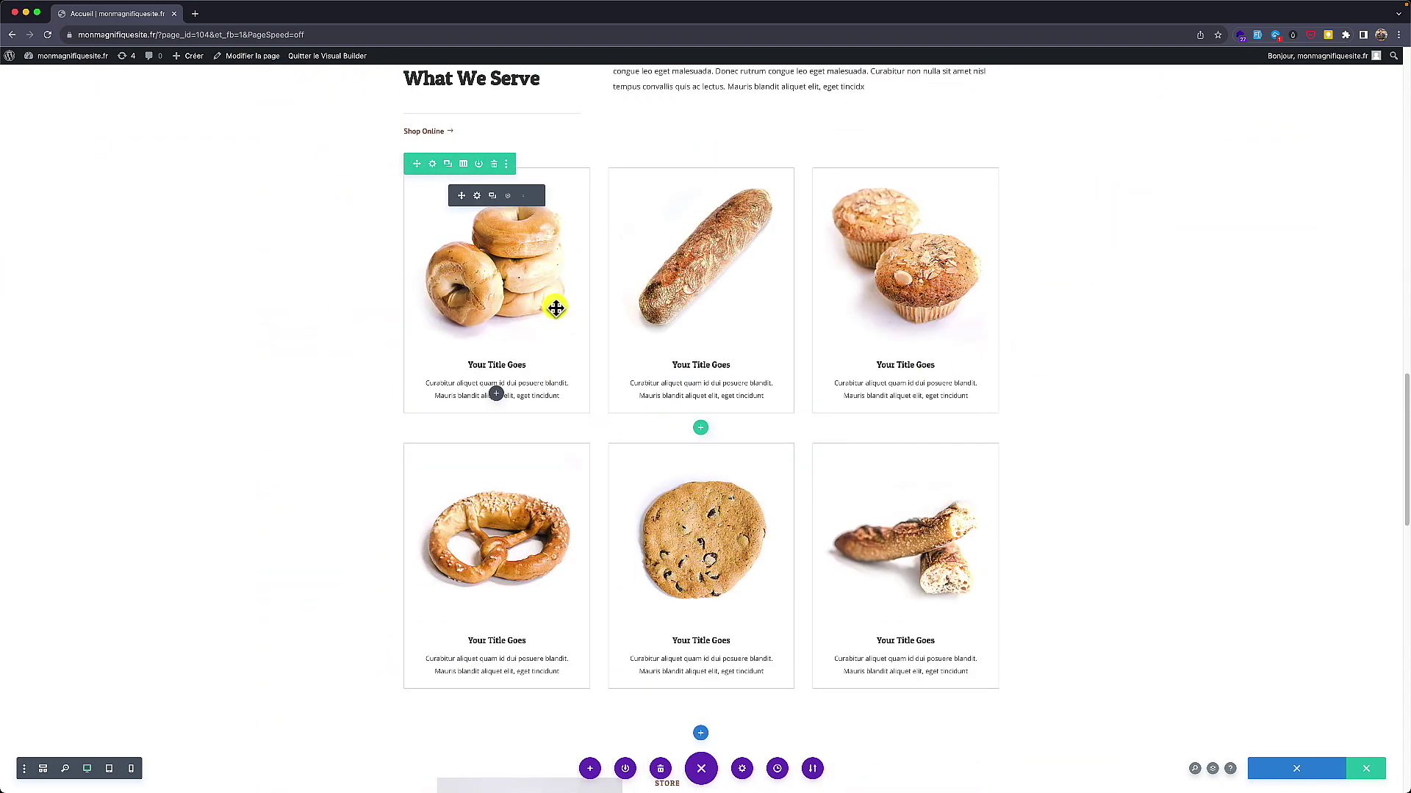
scroll(544, 327, up, 3)
scroll(478, 447, up, 7)
scroll(479, 447, up, 12)
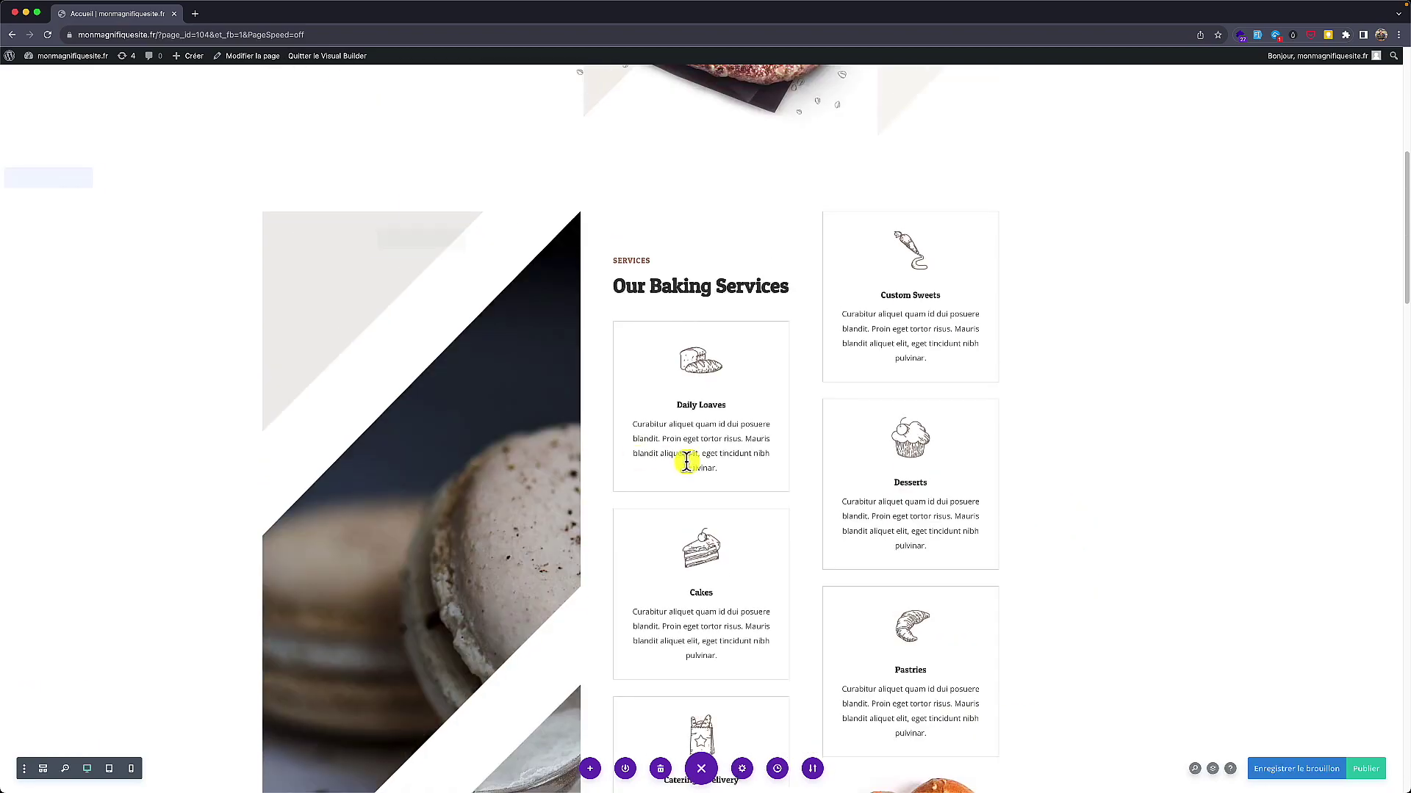
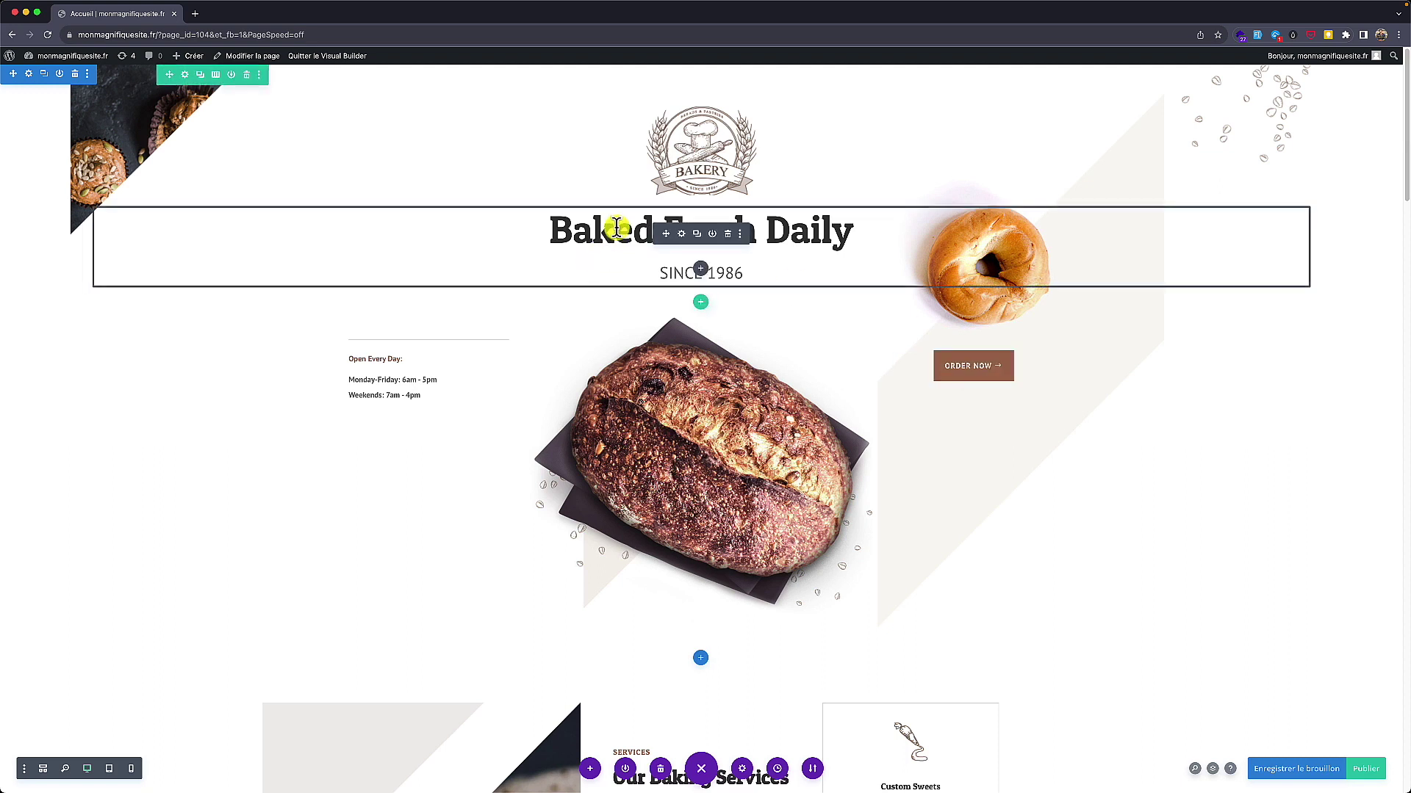
Step: Overwrite the 'Baked Fresh Daily' heading inline with 'Ma super boulangerie'
click(678, 234)
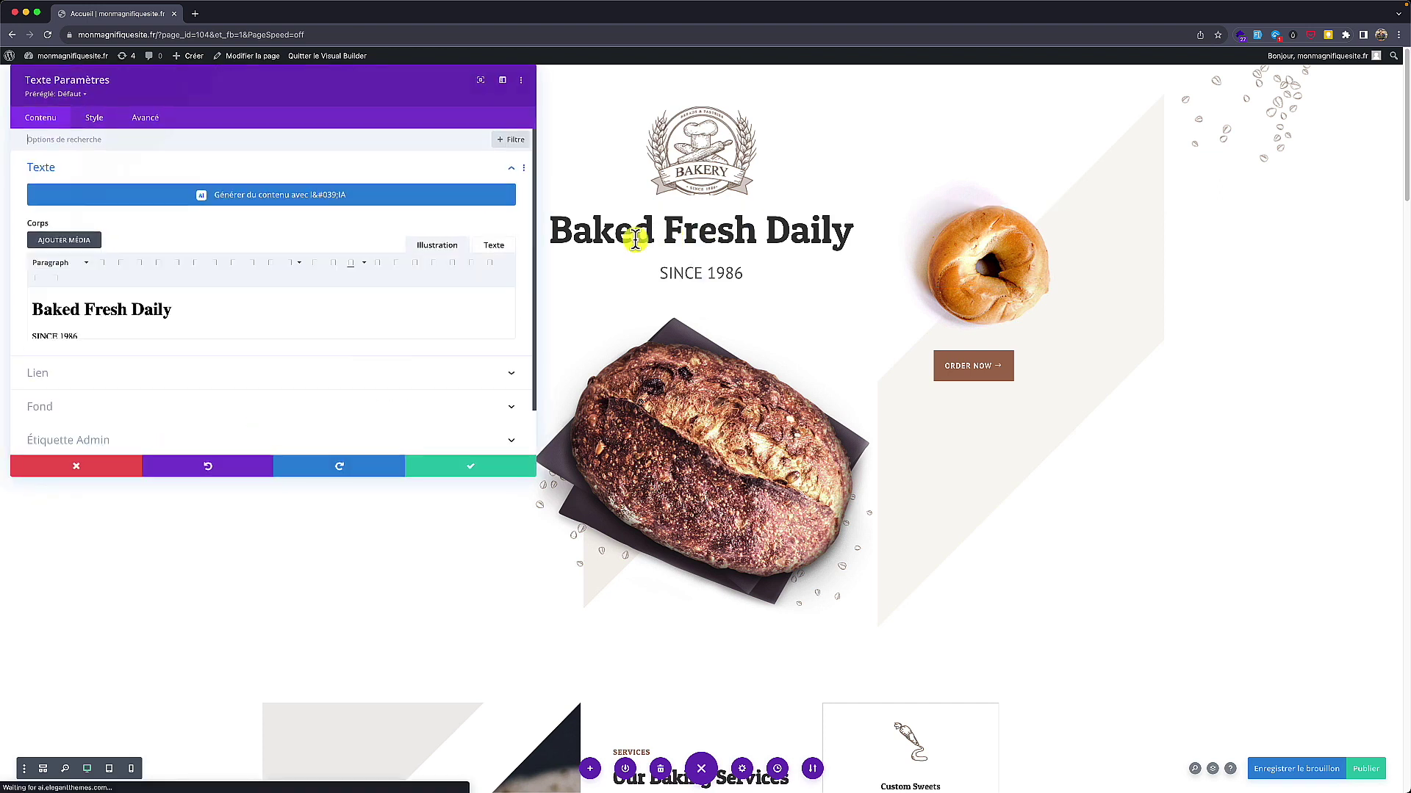
click(97, 463)
click(599, 233)
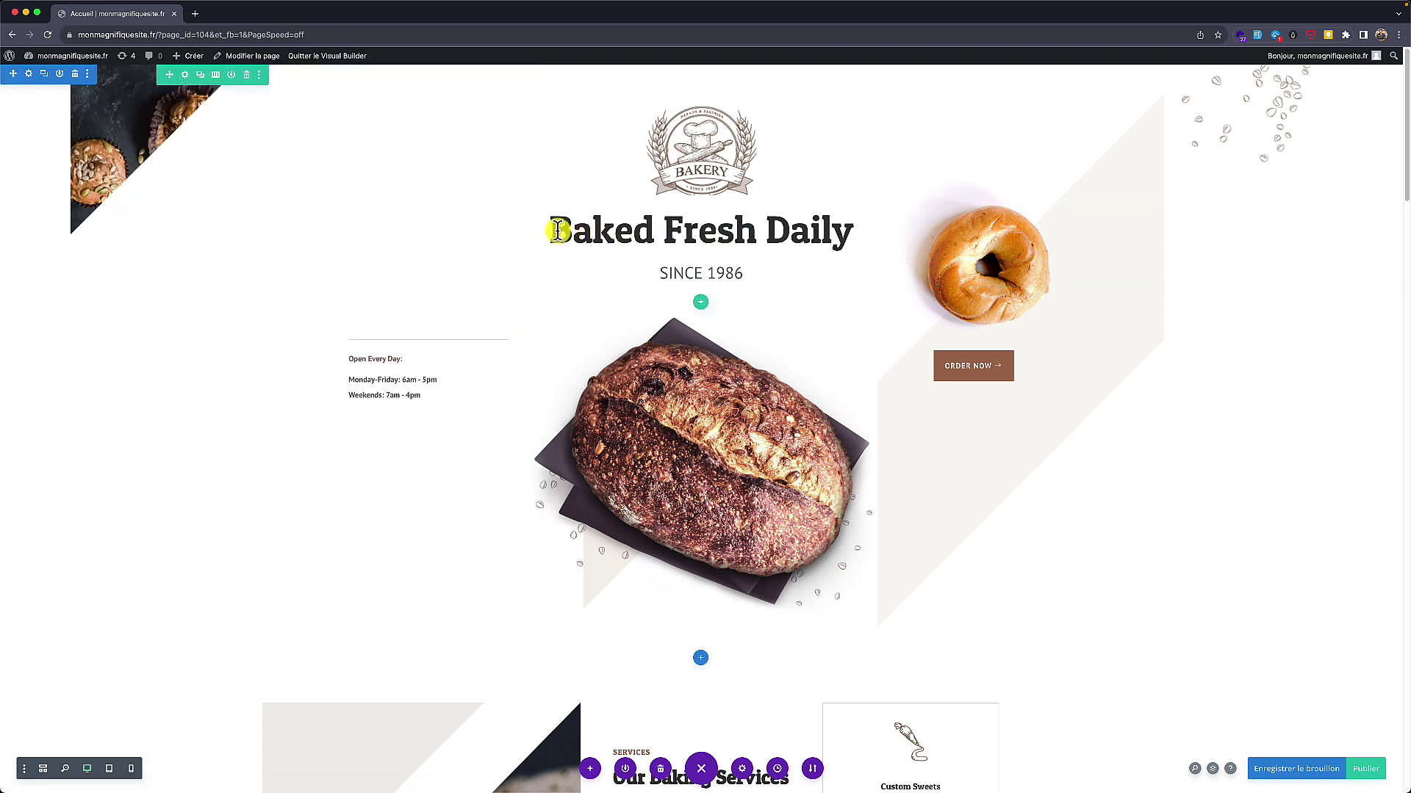
drag(558, 230, 837, 216)
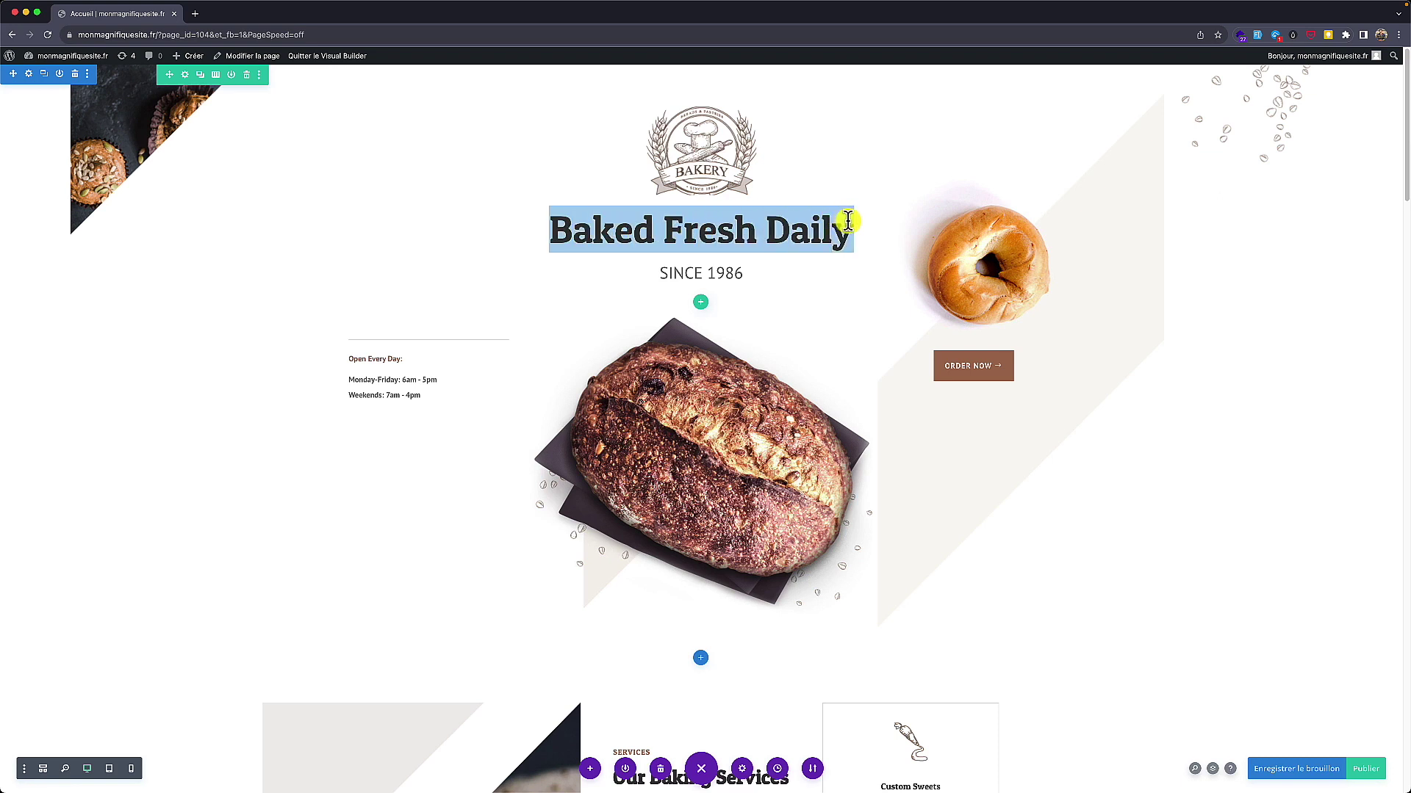
text(Ma sup)
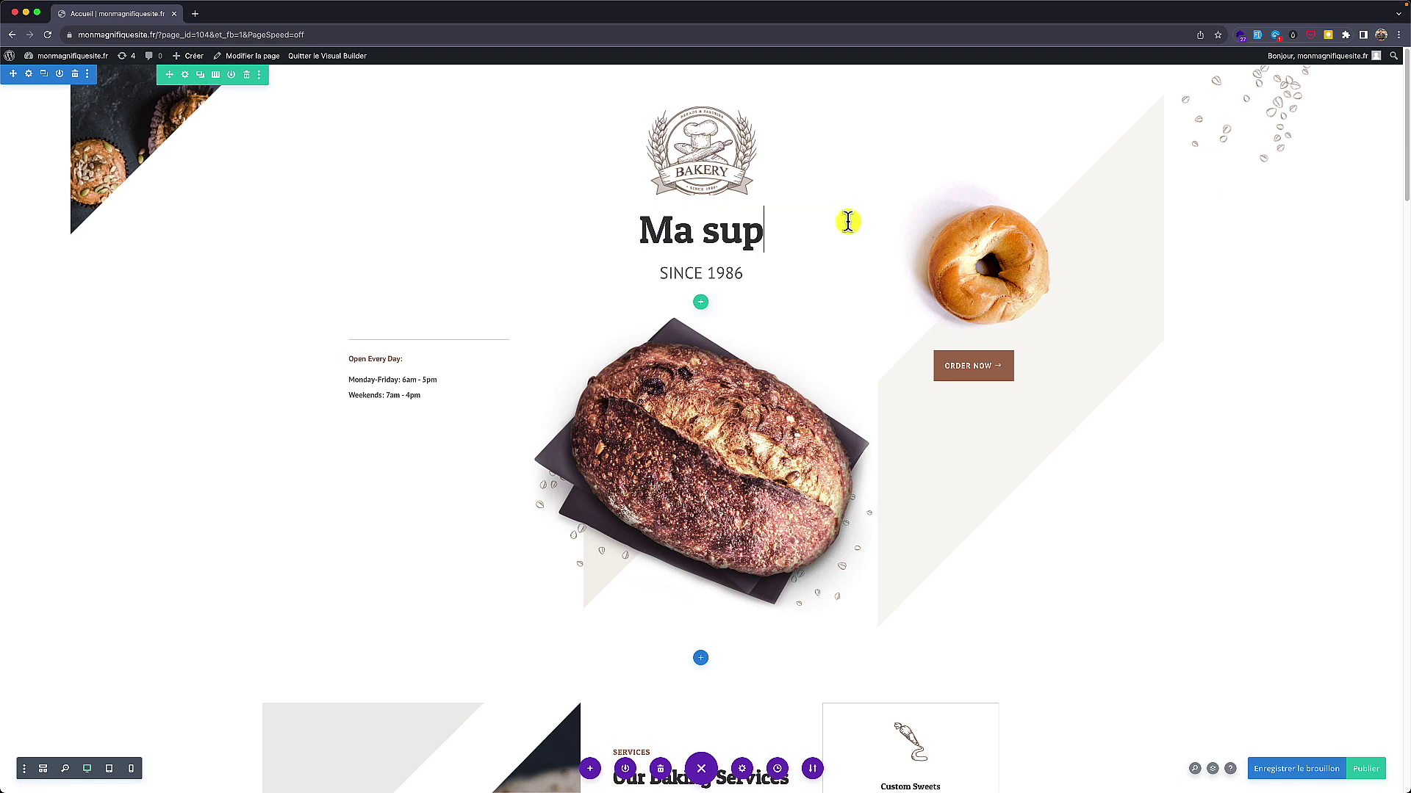
text(er boulangerie)
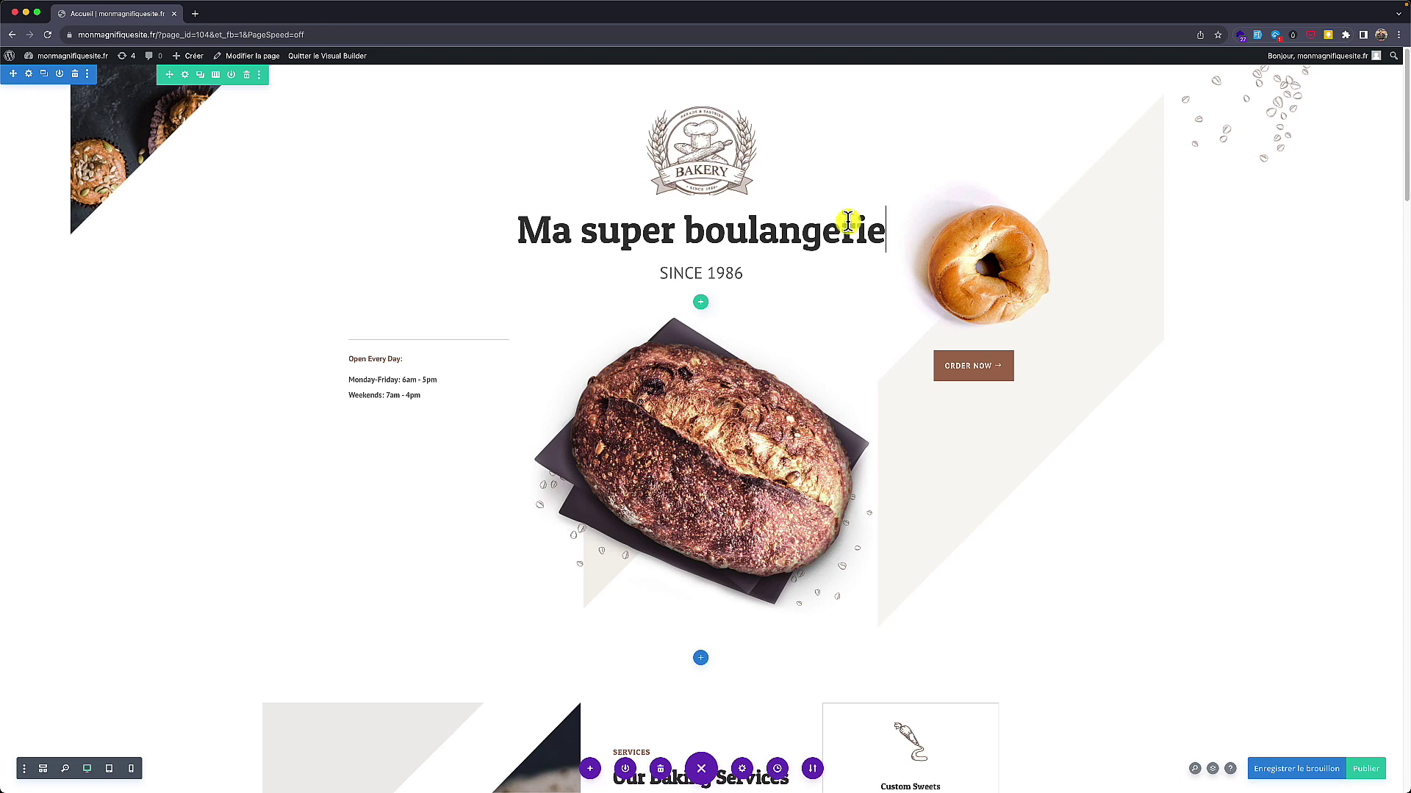
scroll(733, 384, down, 1)
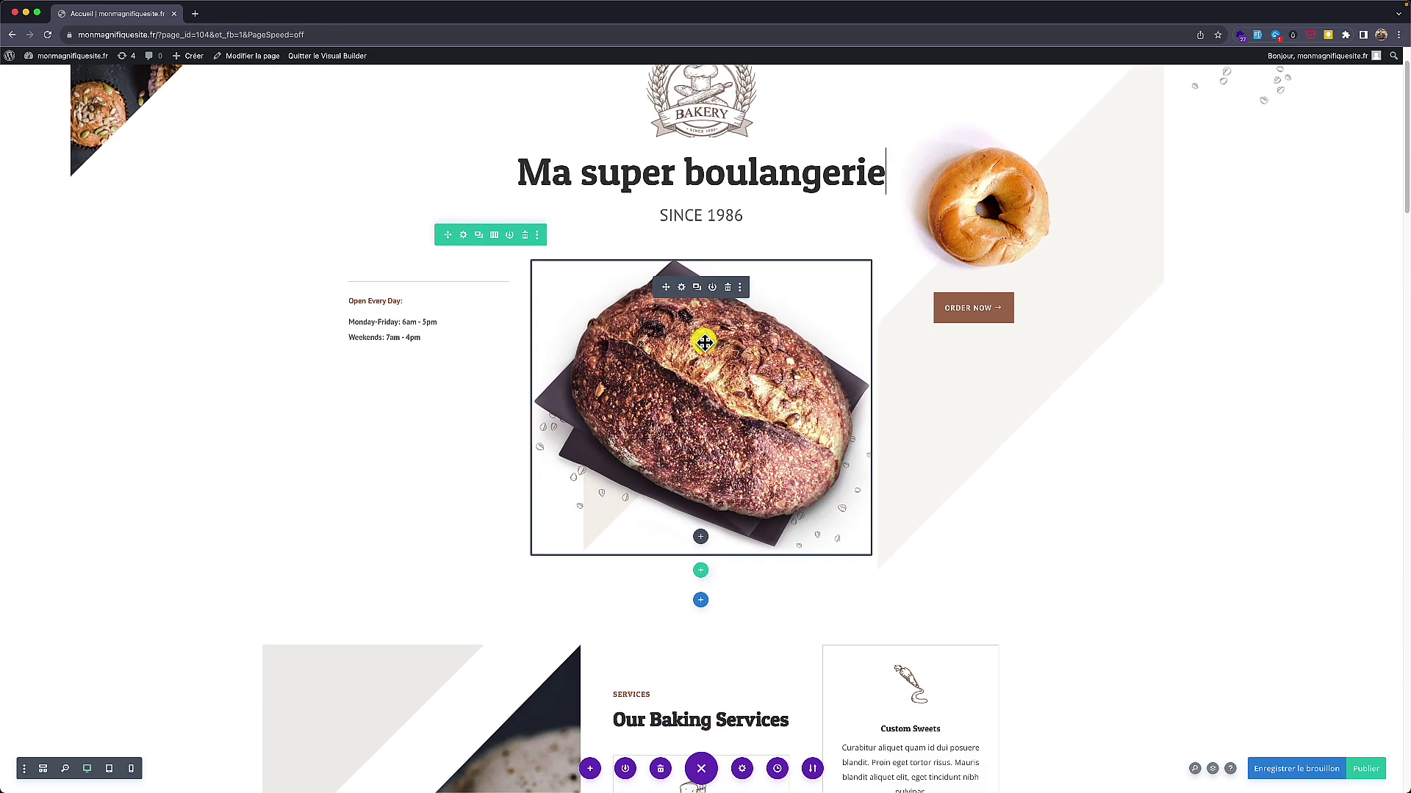
scroll(770, 337, down, 3)
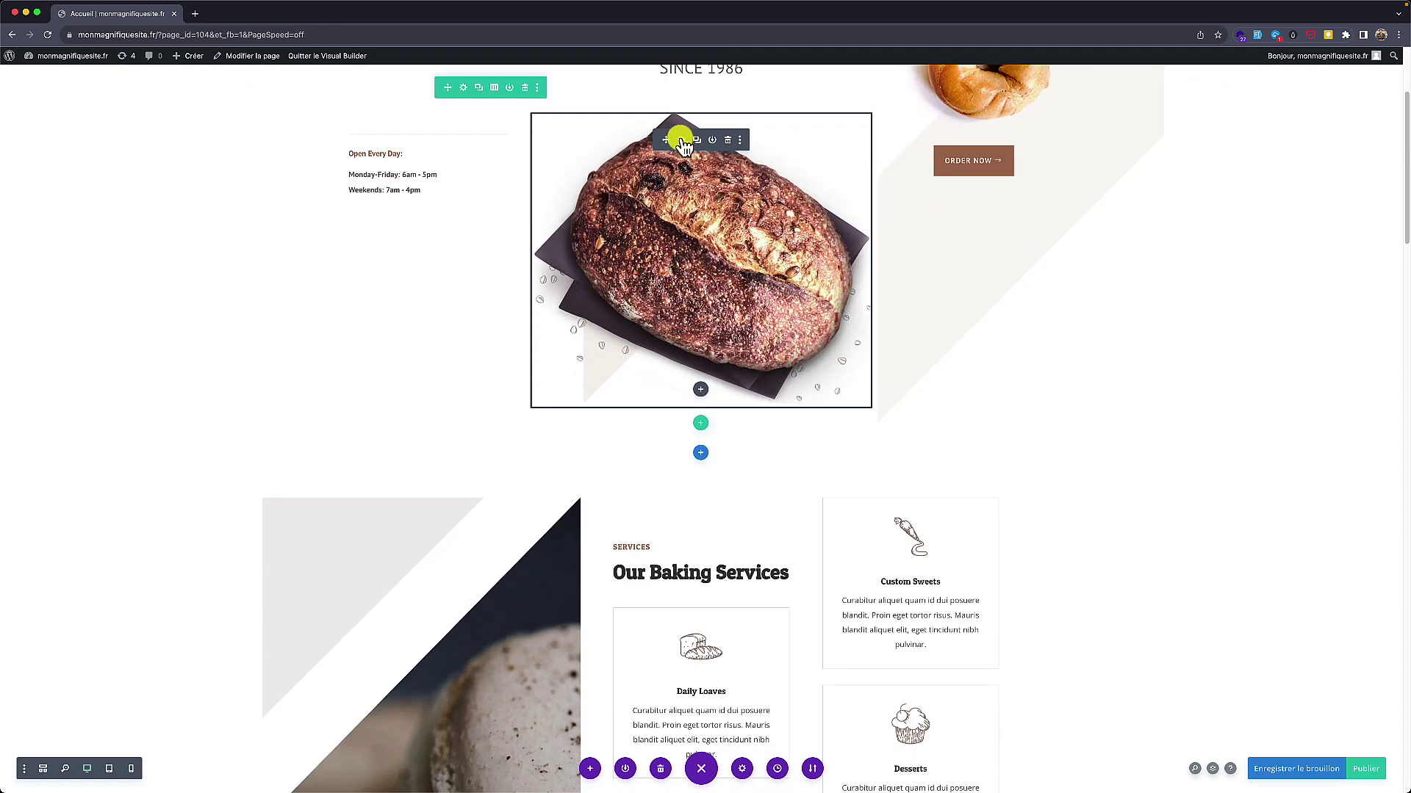
click(681, 140)
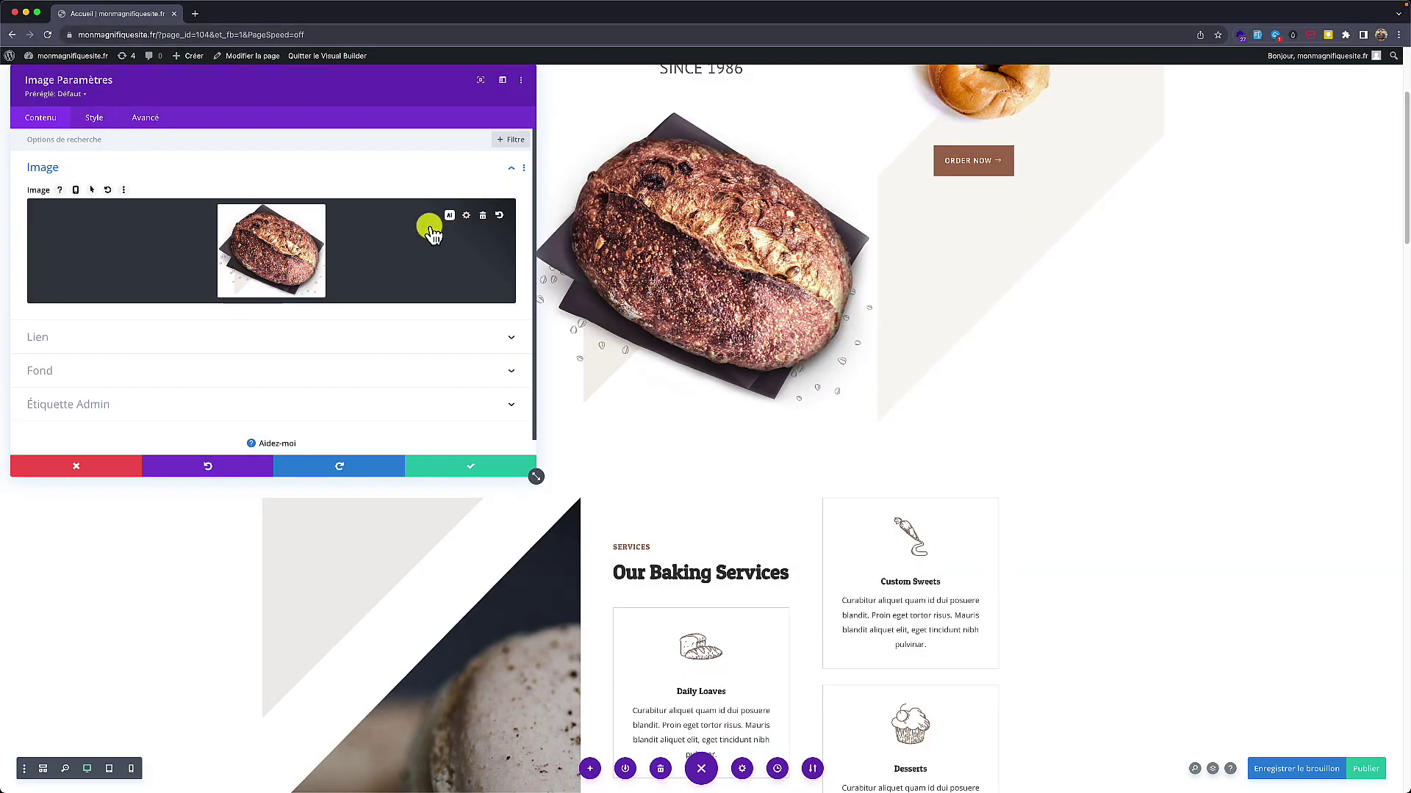
click(294, 250)
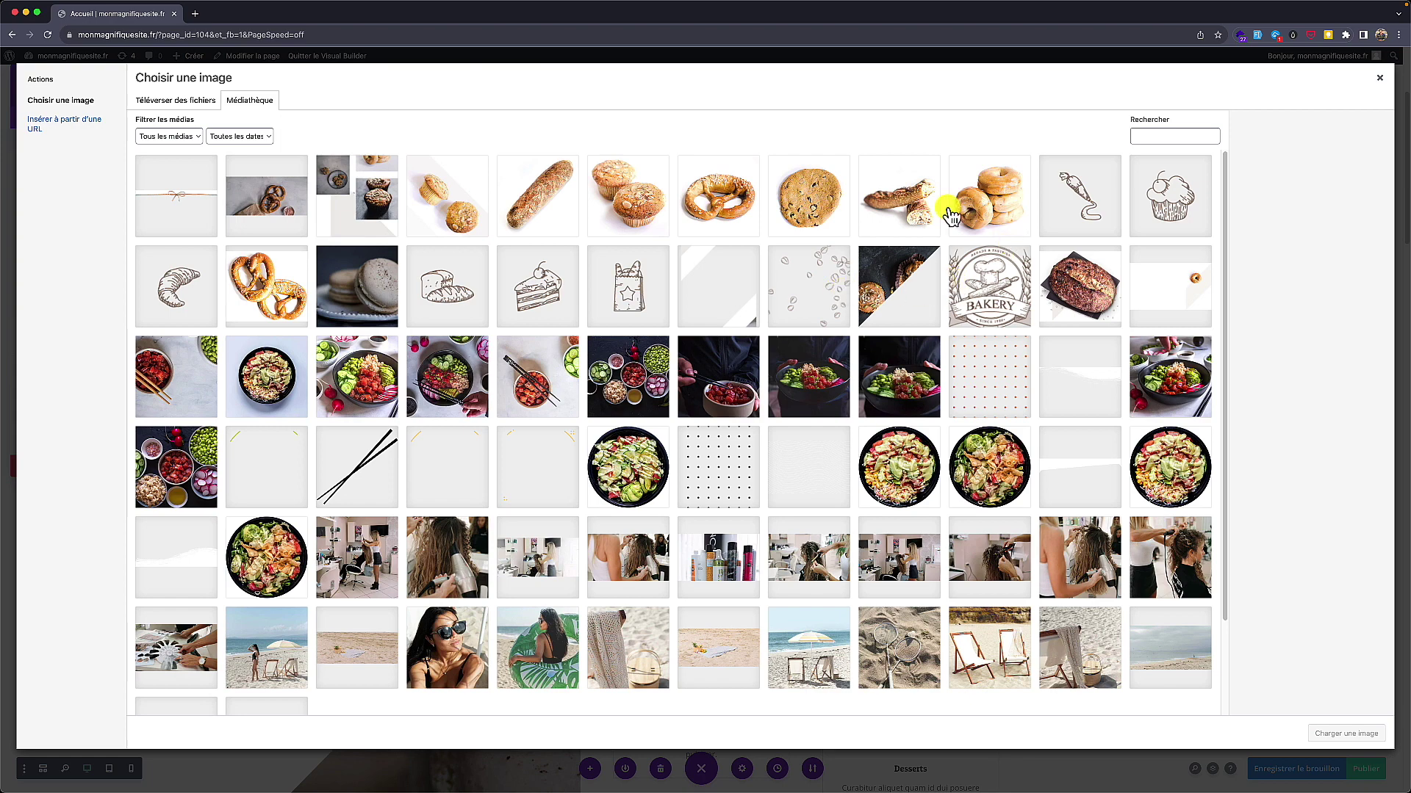
click(1379, 82)
click(118, 471)
scroll(488, 299, down, 3)
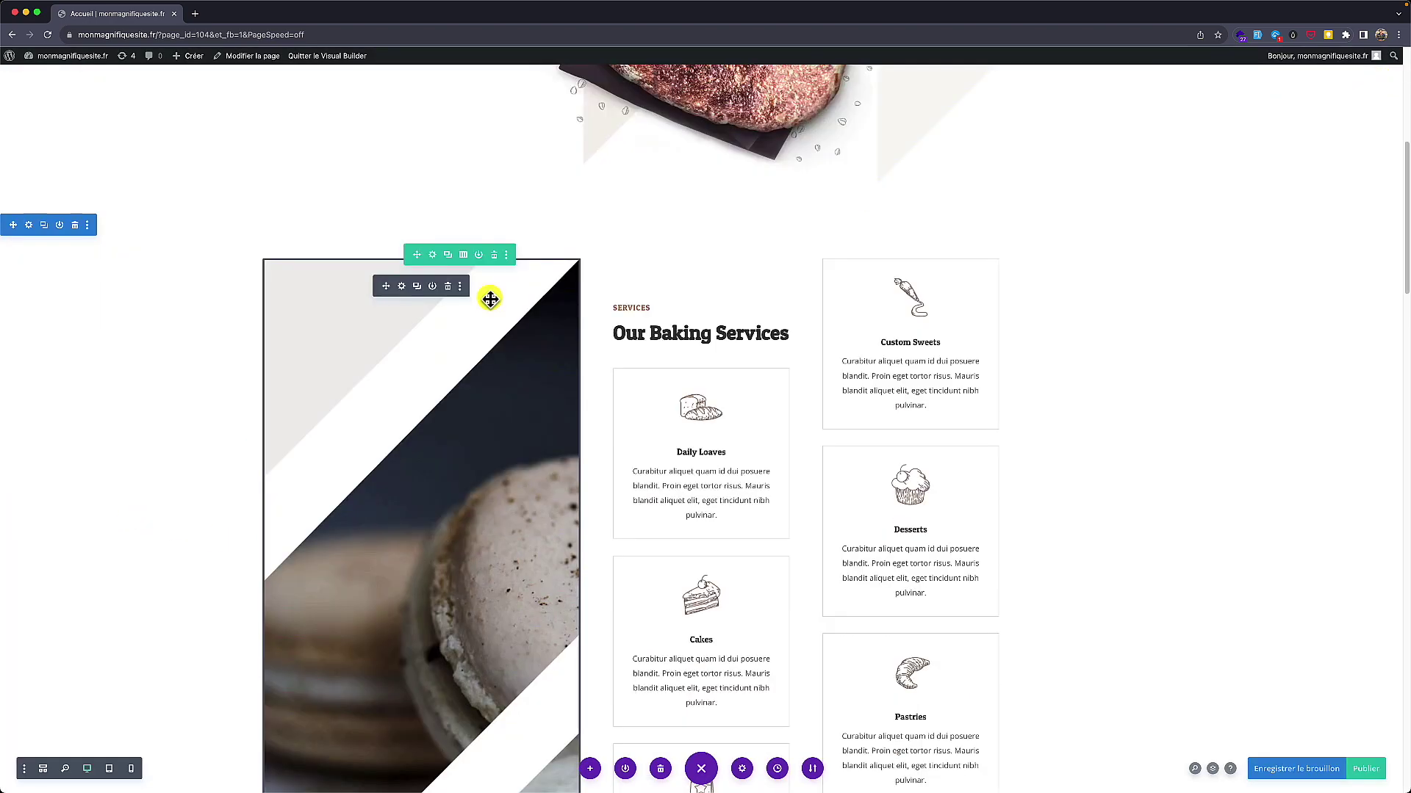
scroll(487, 299, up, 5)
scroll(487, 299, down, 1)
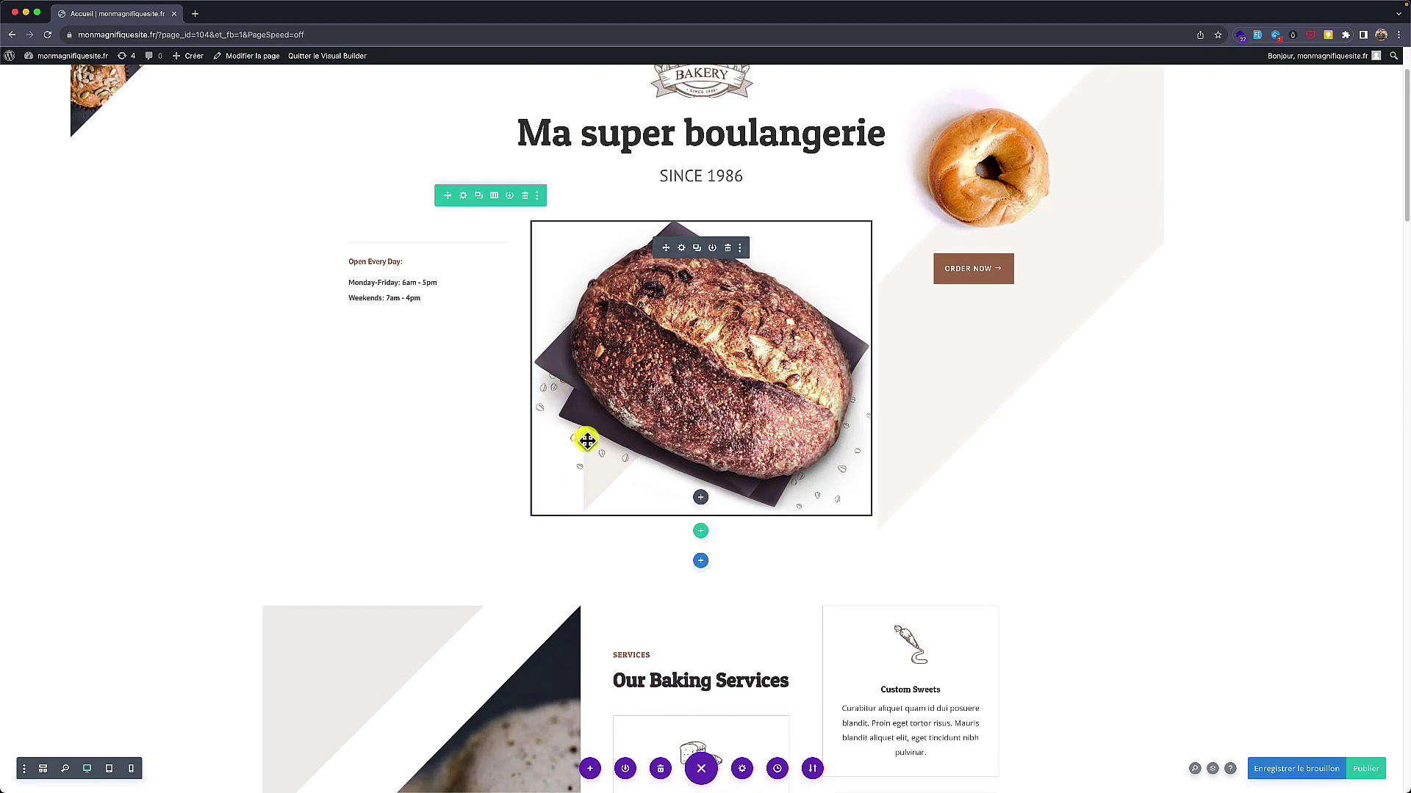
scroll(587, 439, down, 10)
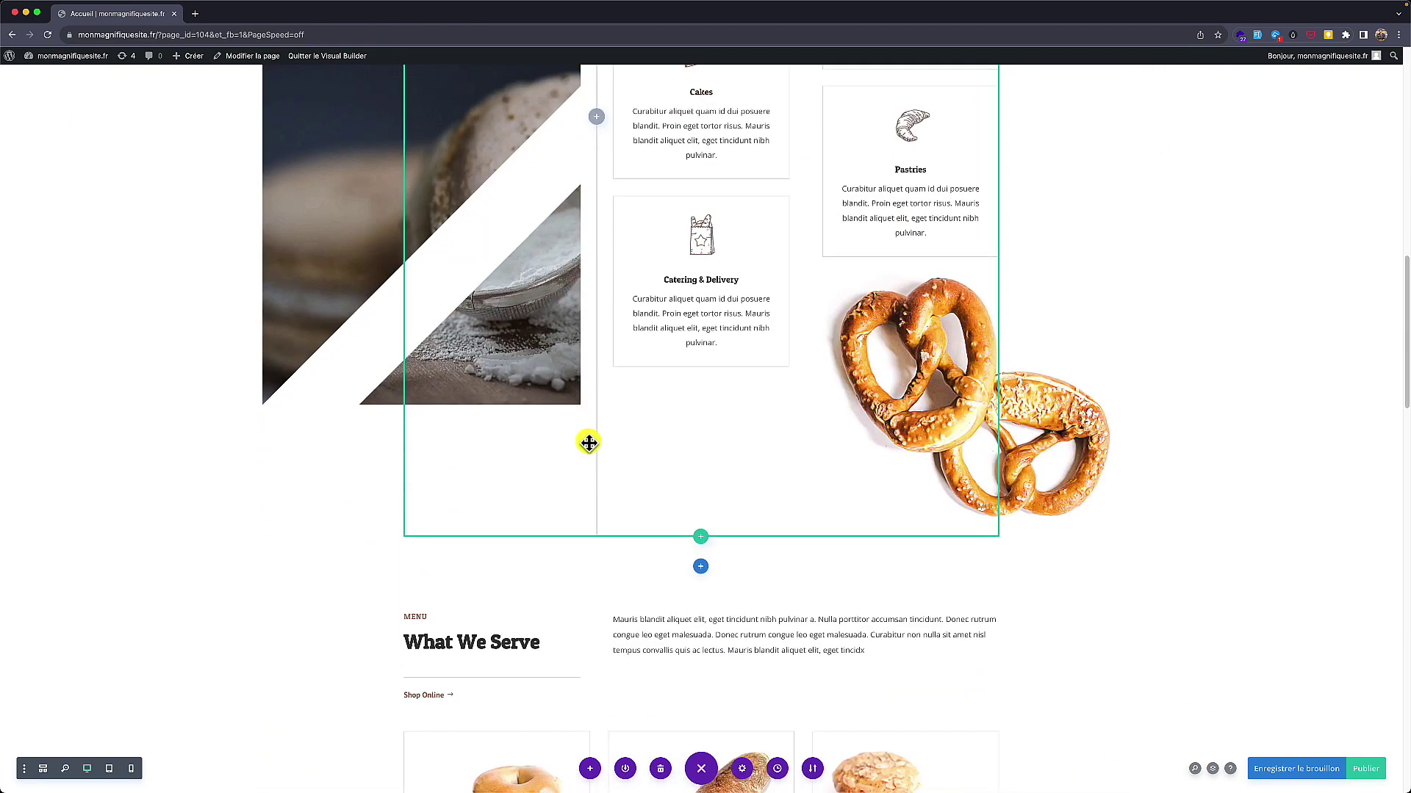
scroll(588, 442, down, 10)
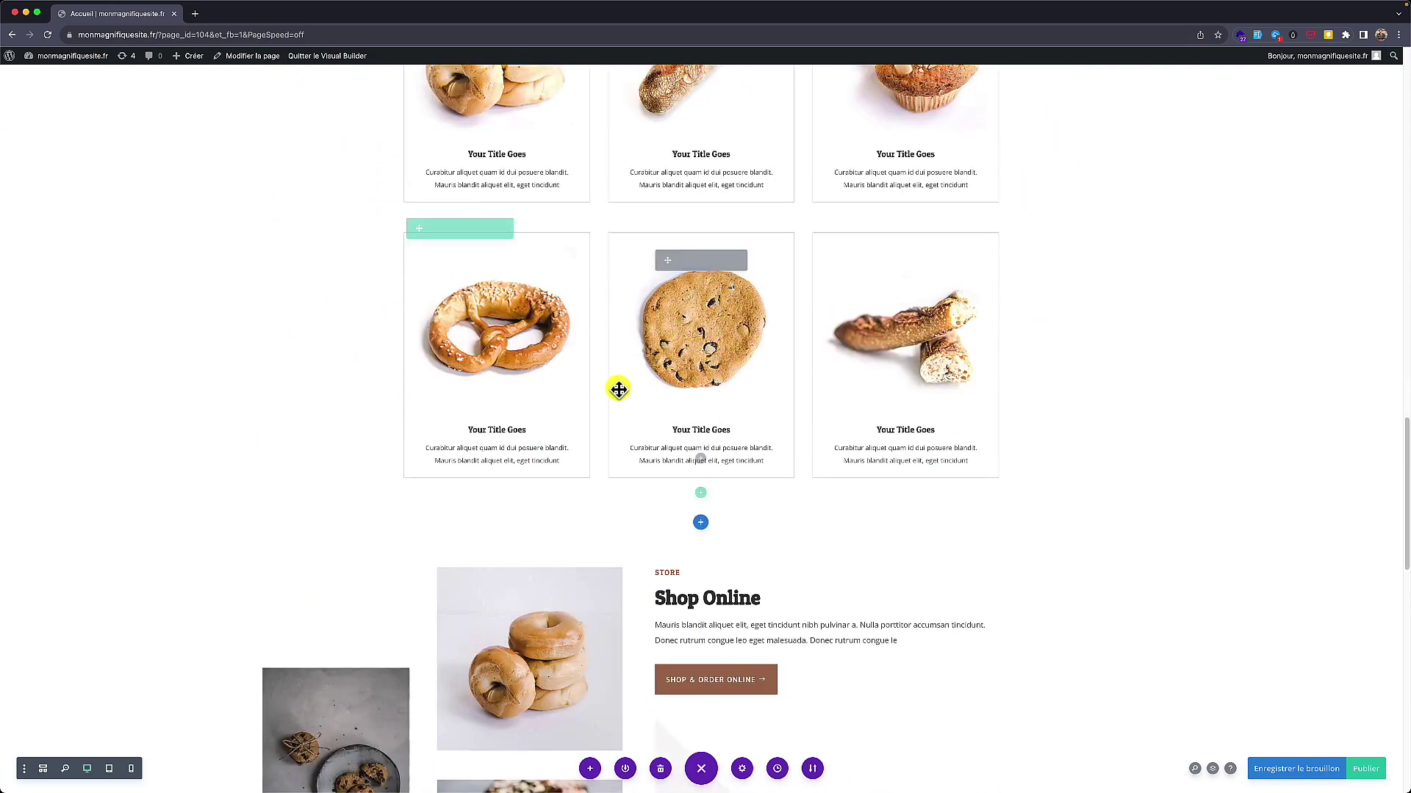
scroll(618, 389, up, 8)
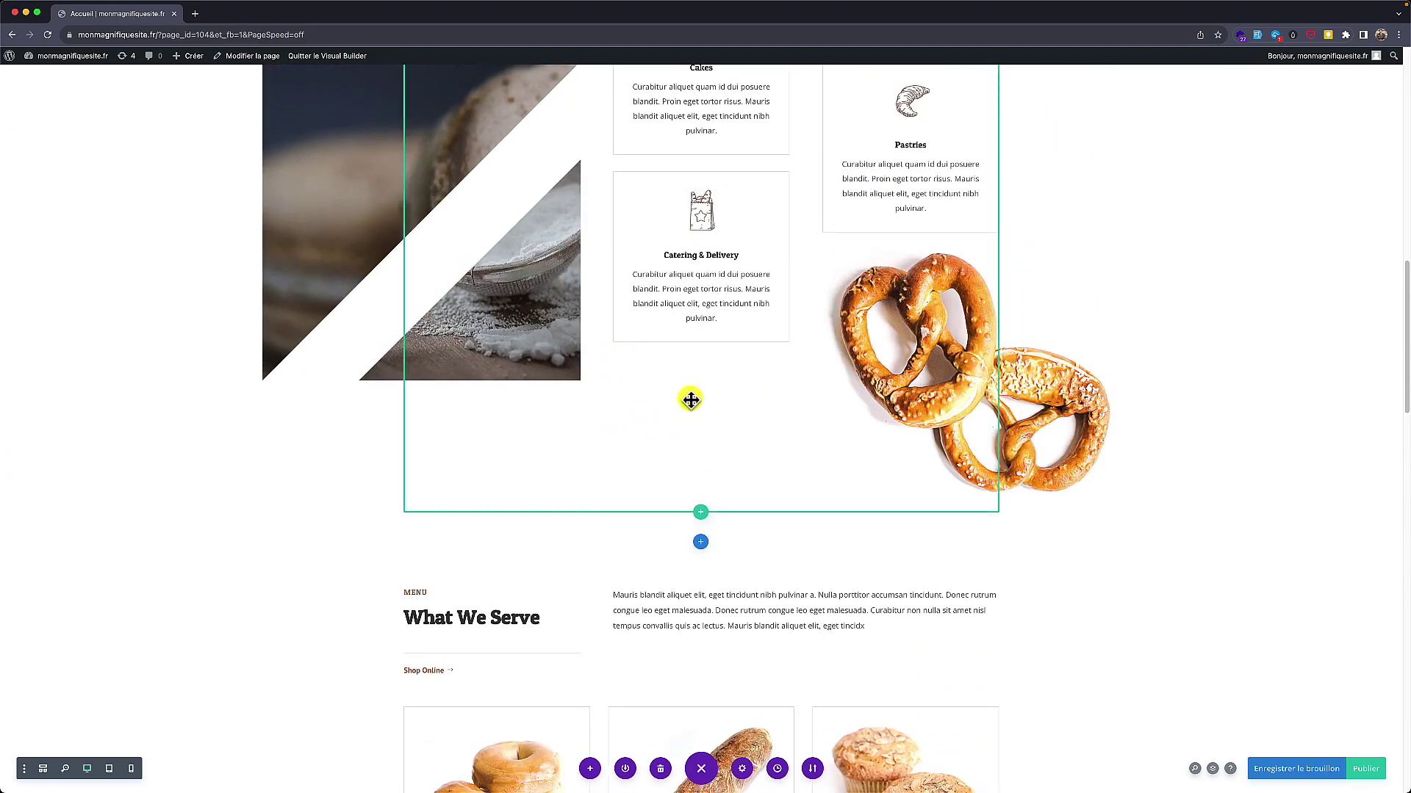
Step: Insert a one-column row below the services section with an Image module showing bakery-24.jpg
click(701, 513)
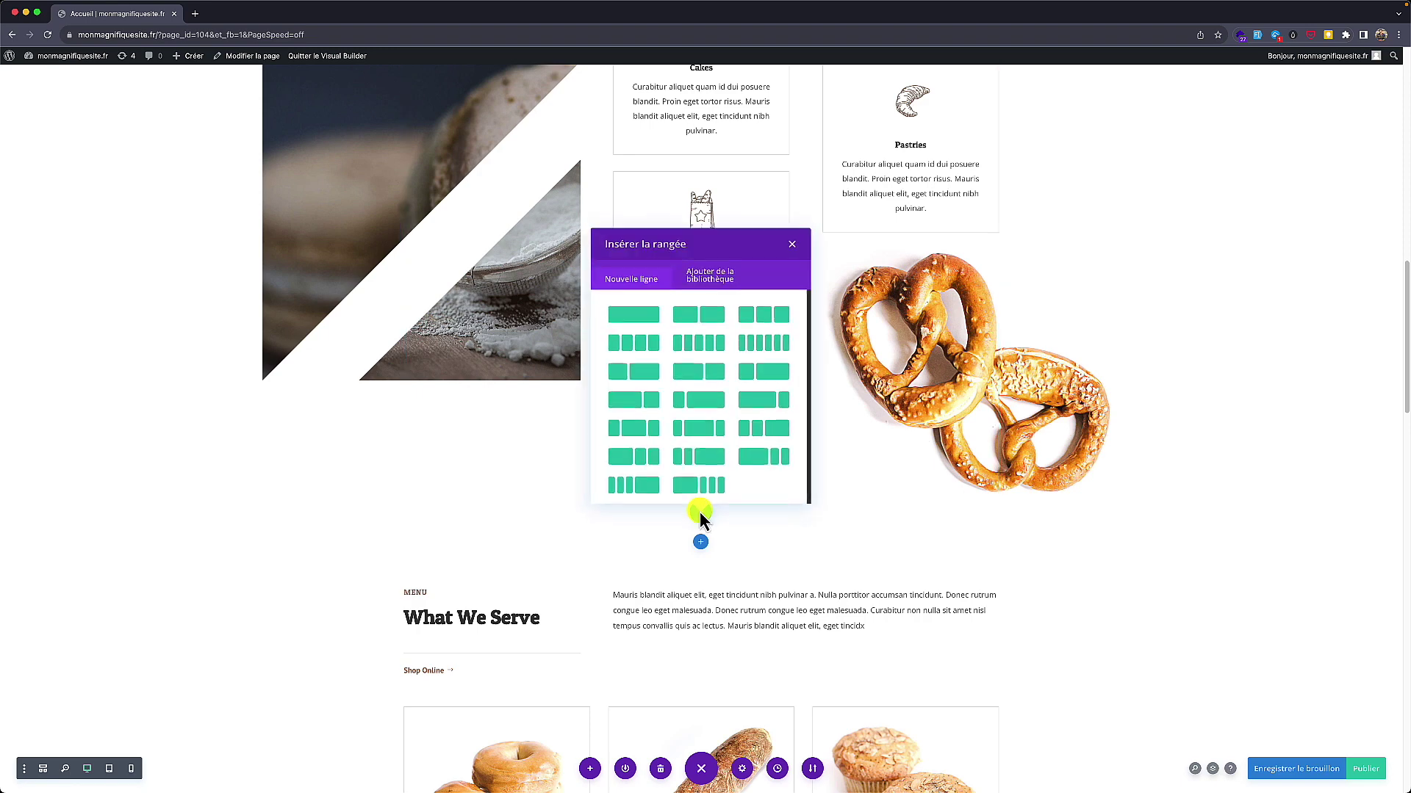
click(641, 321)
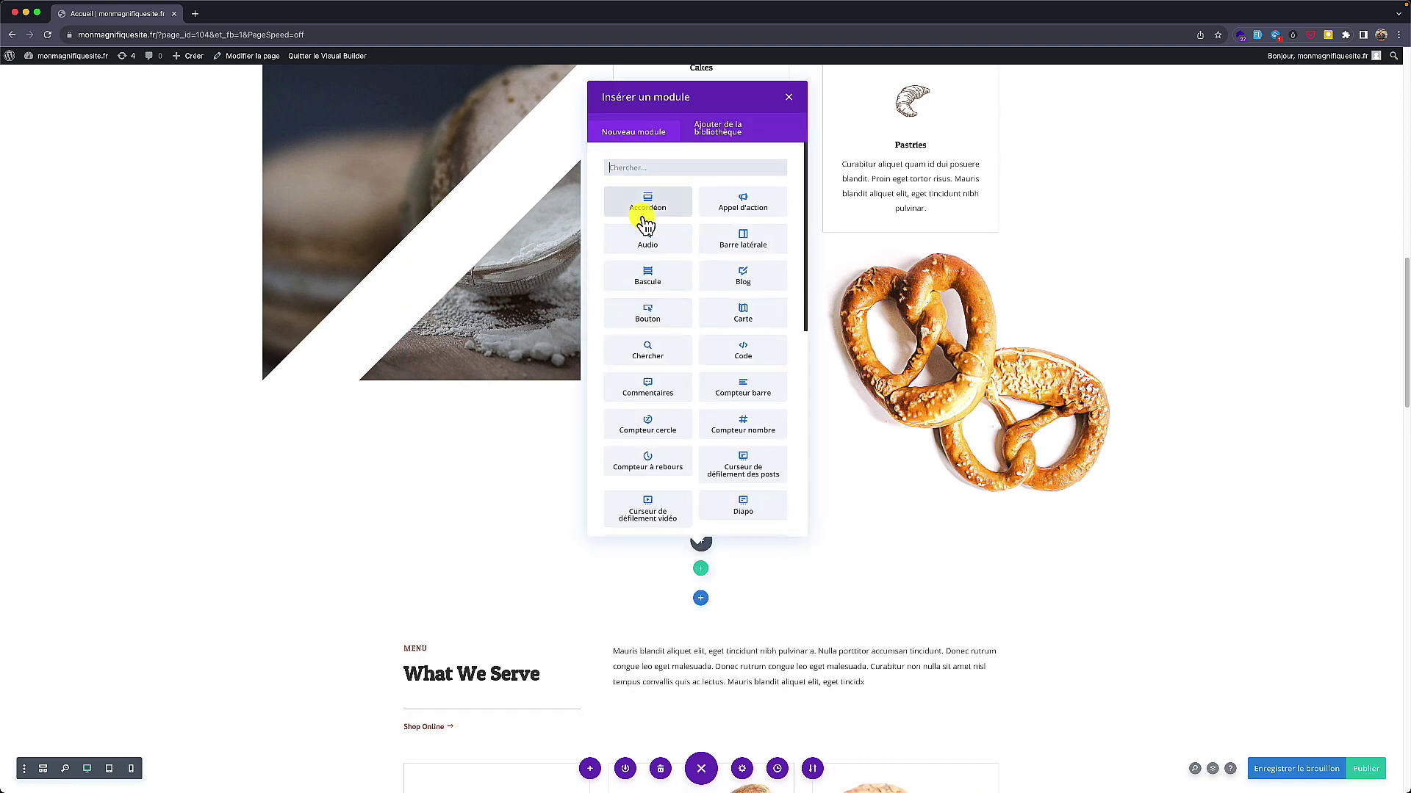
text(image)
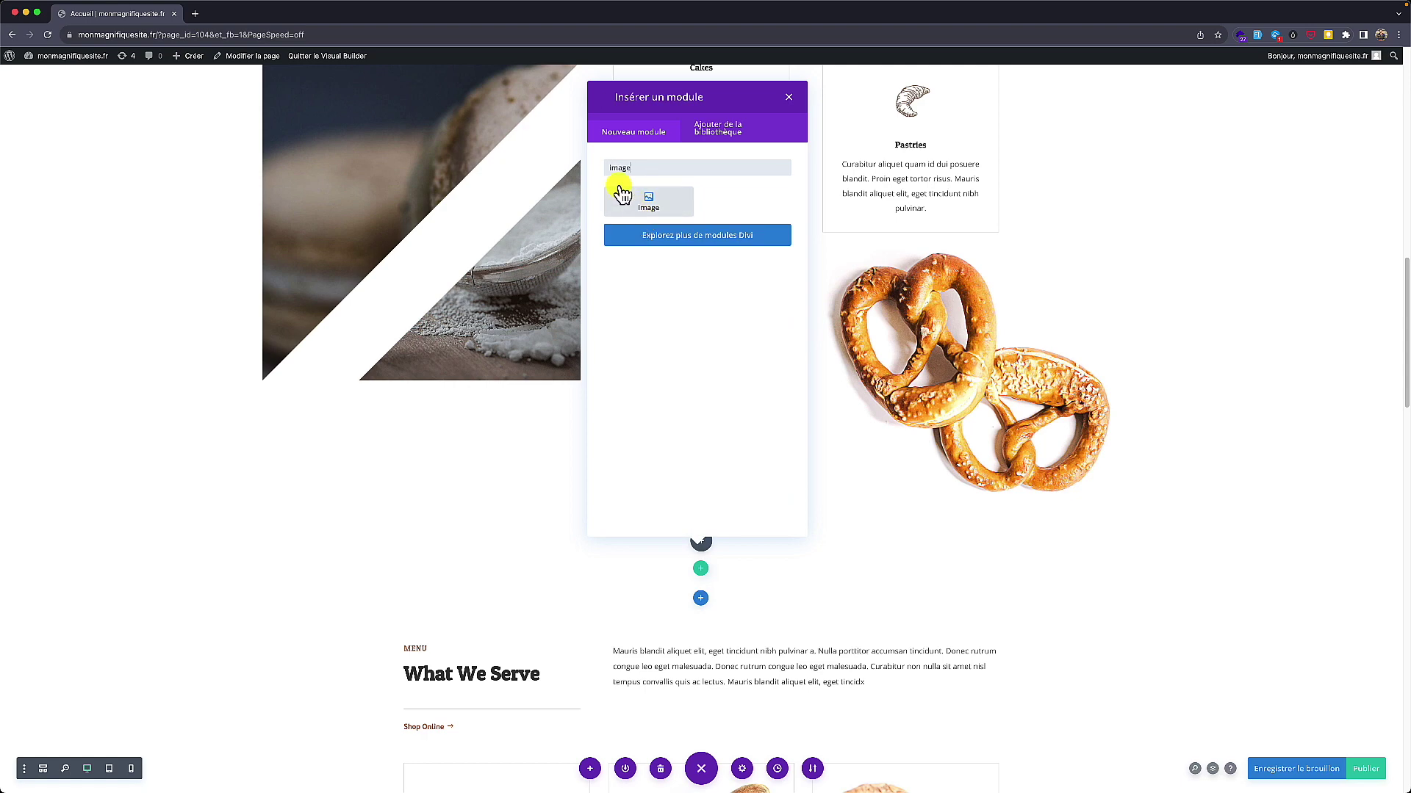
click(634, 206)
click(335, 254)
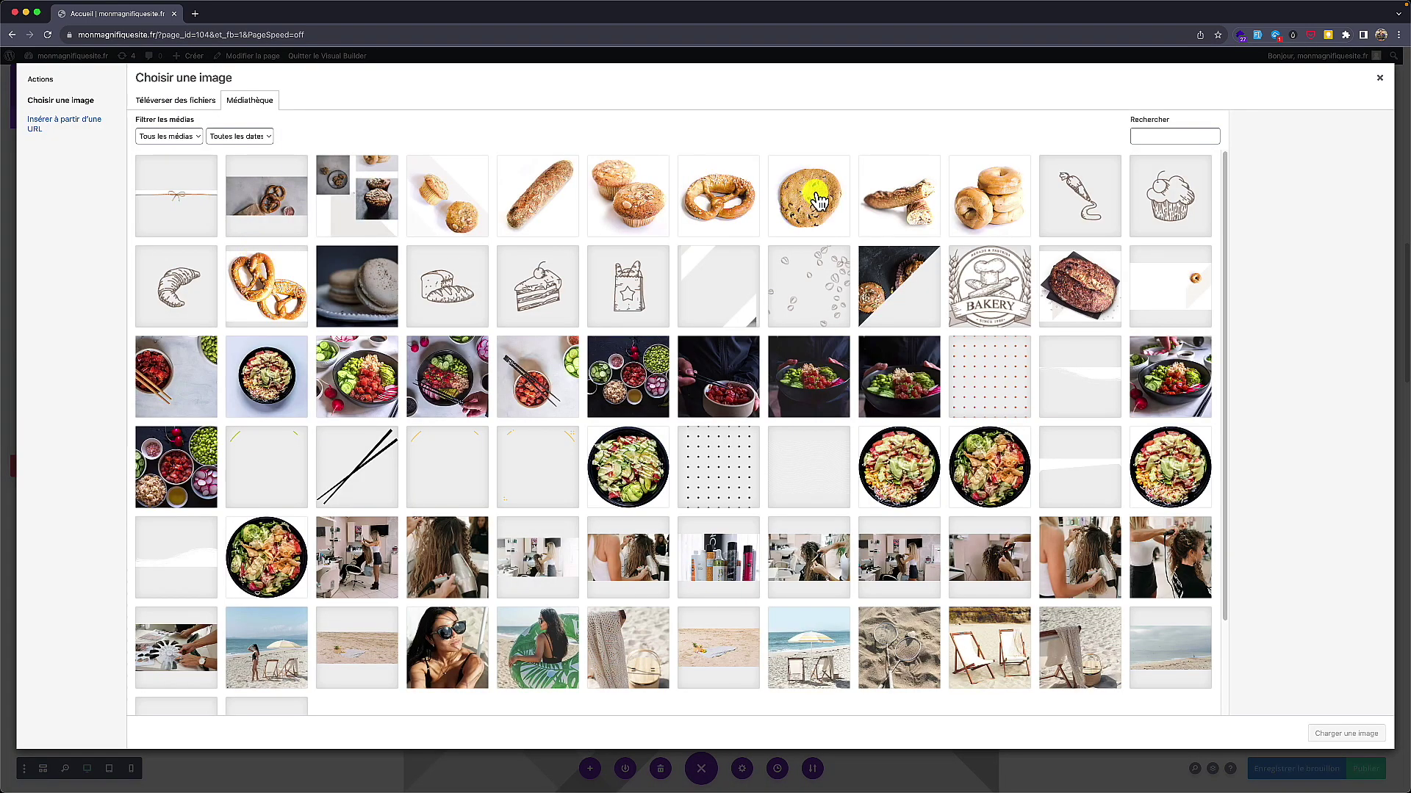
click(818, 200)
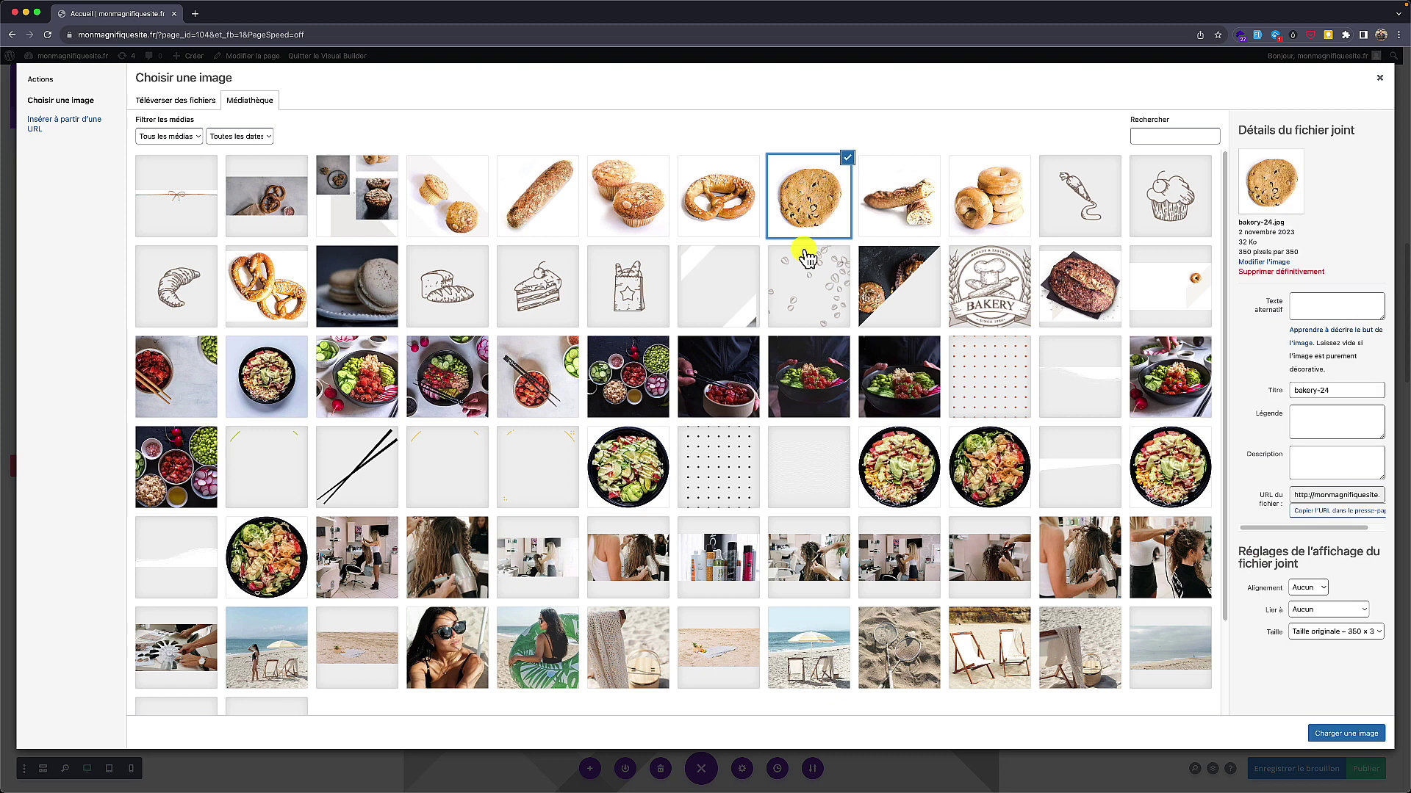
click(1338, 731)
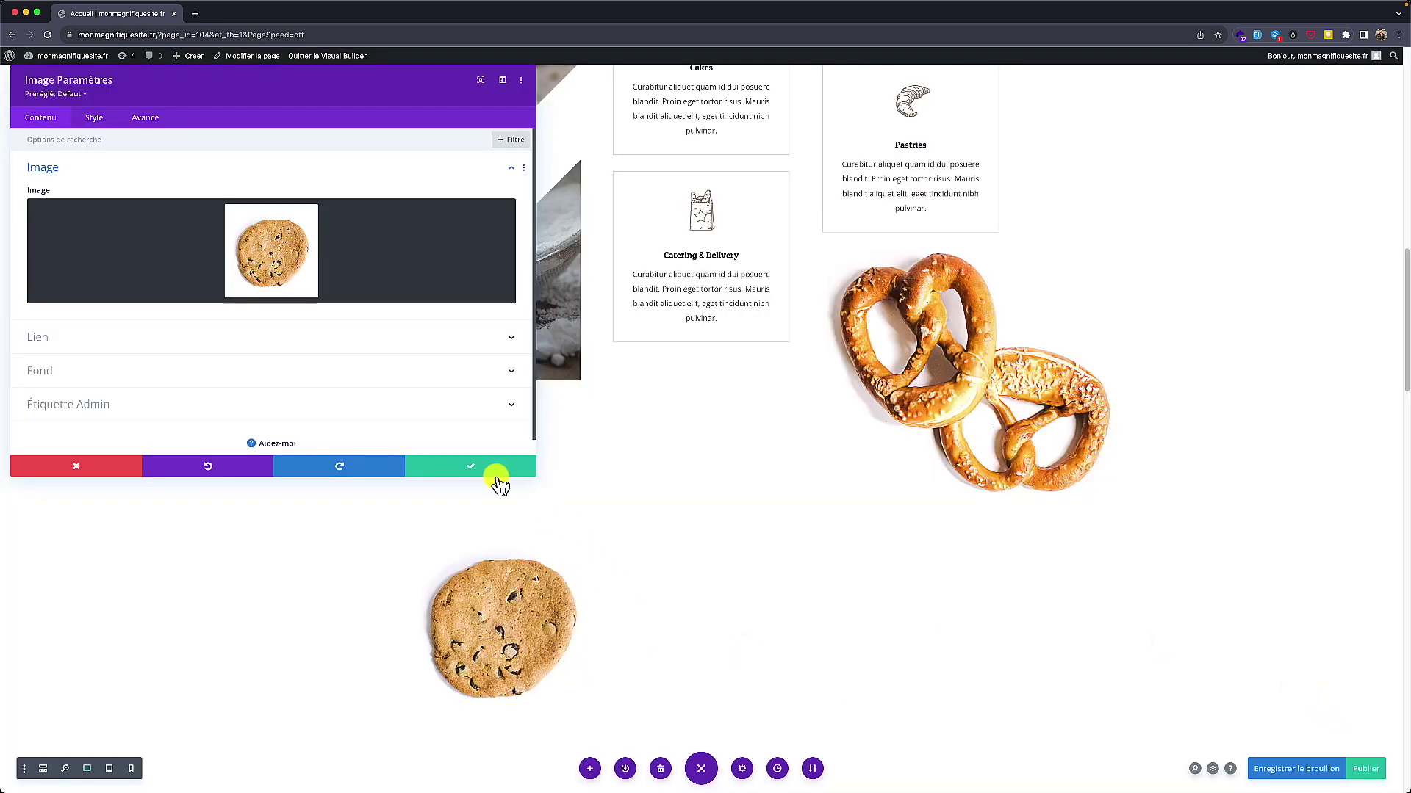
Step: Give the cookie image a rotate-on-scroll effect from 90° to 0° and close its settings
click(159, 129)
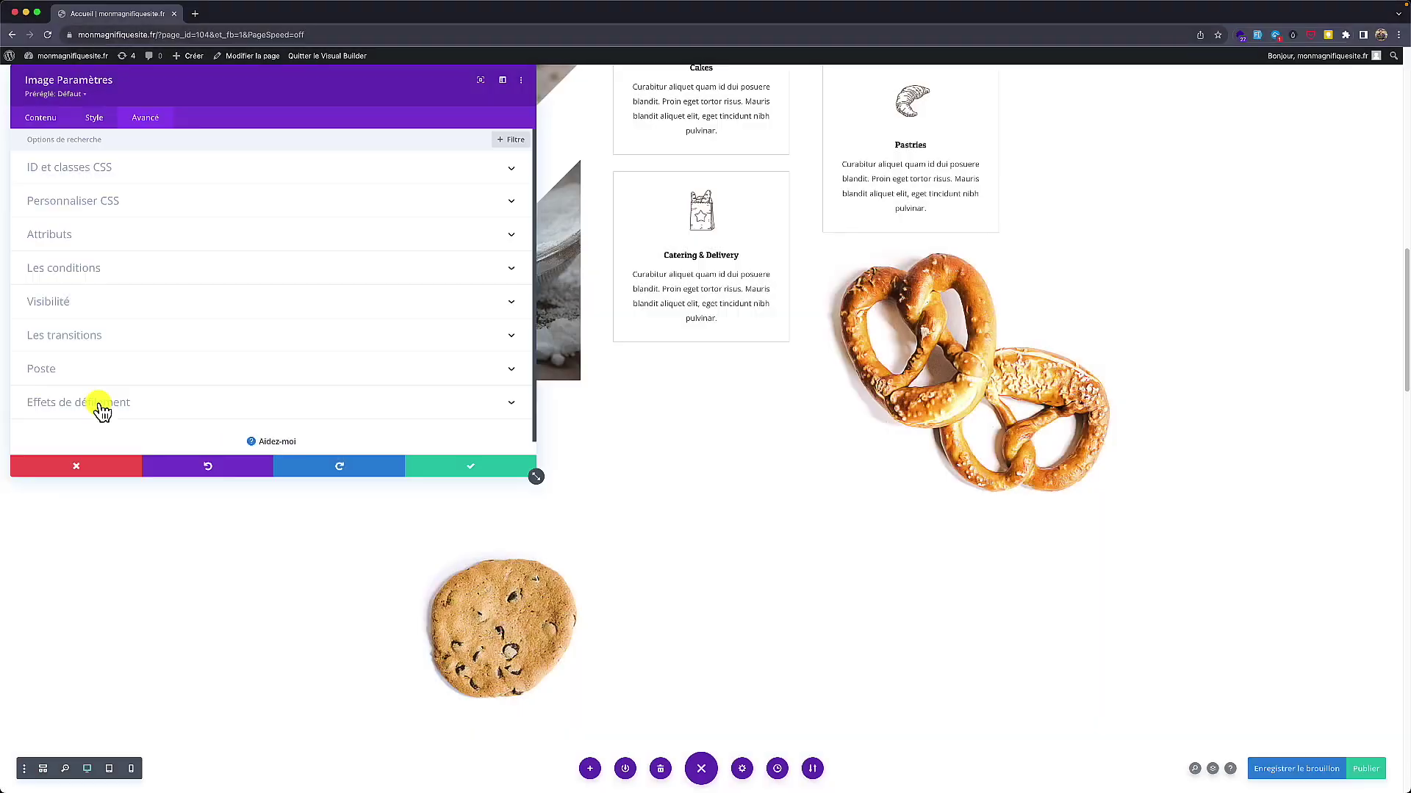
click(101, 405)
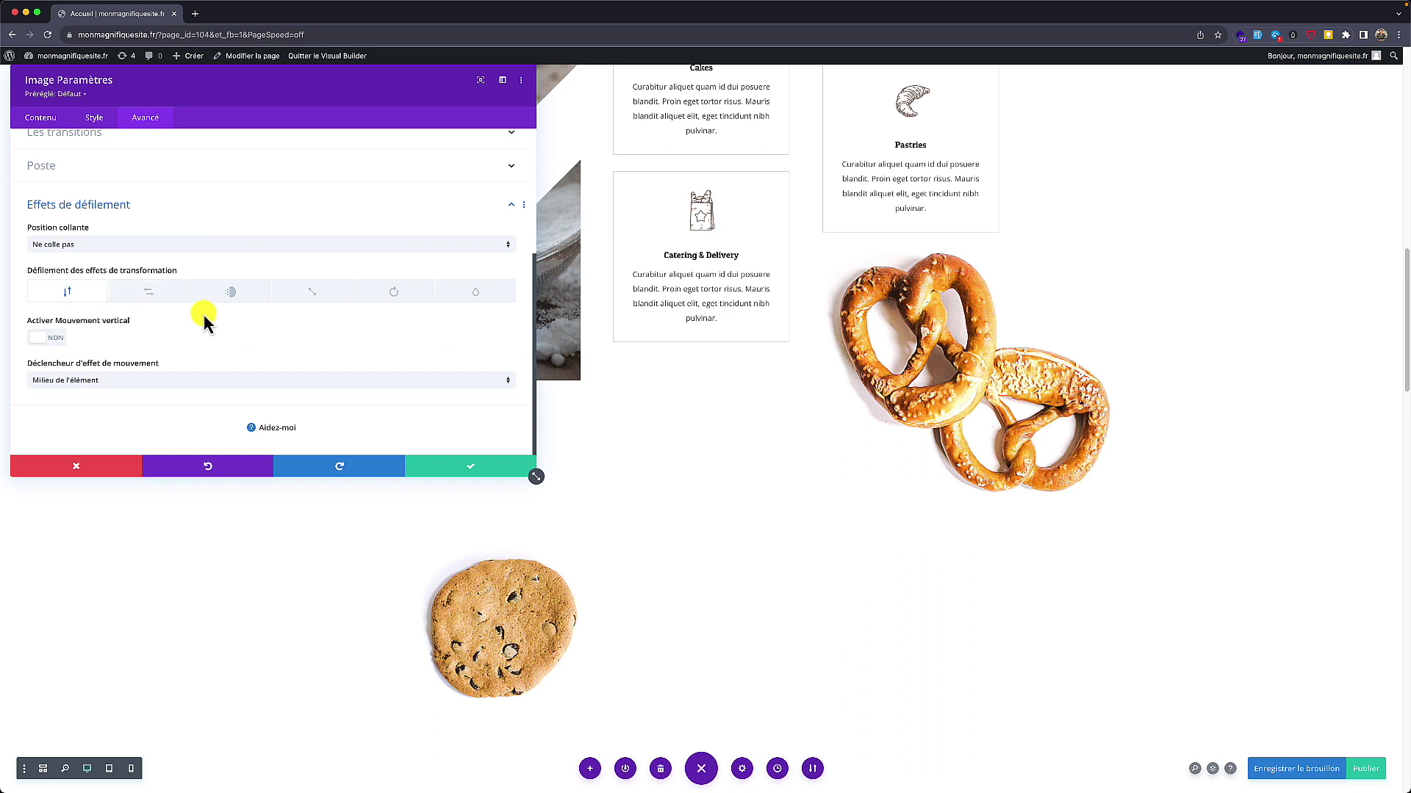
click(391, 293)
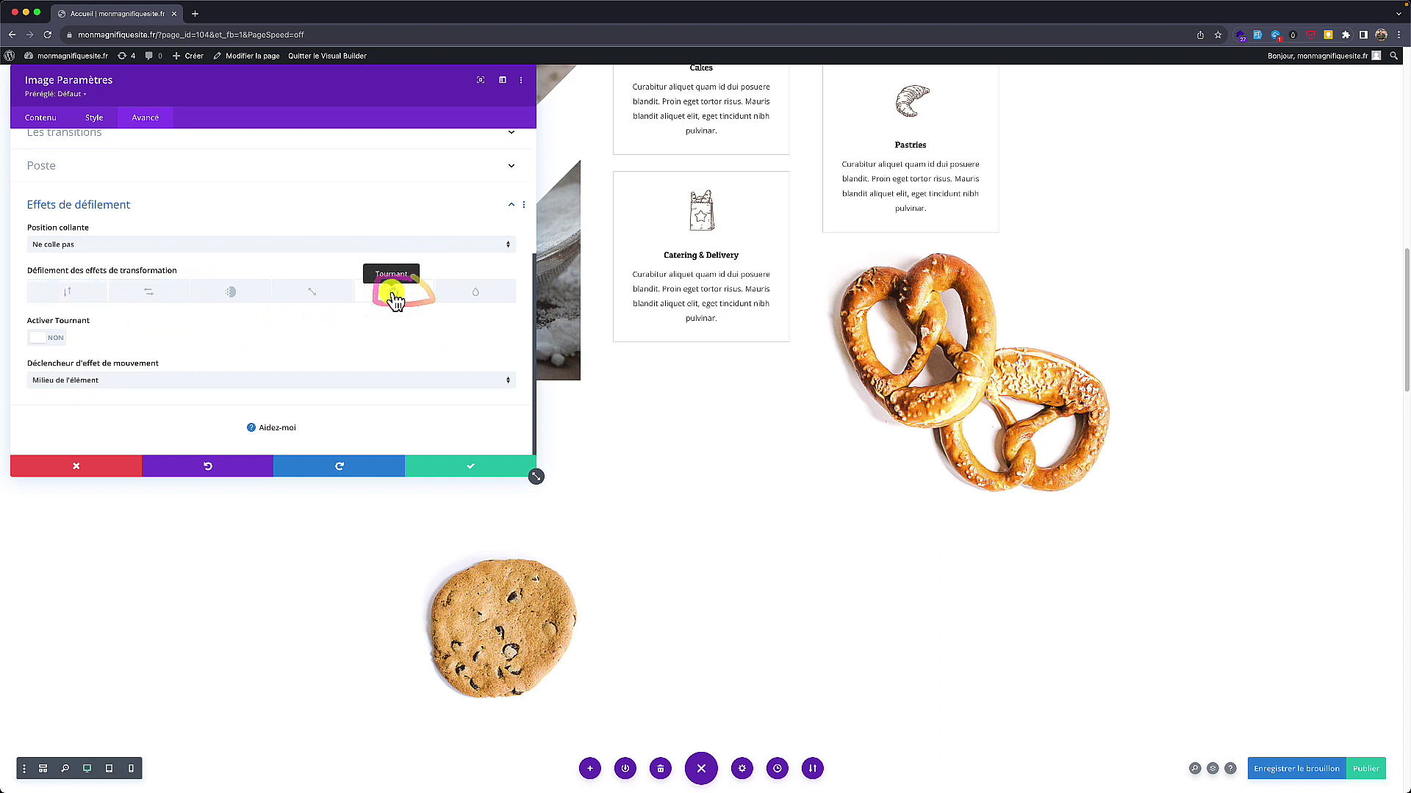
click(41, 341)
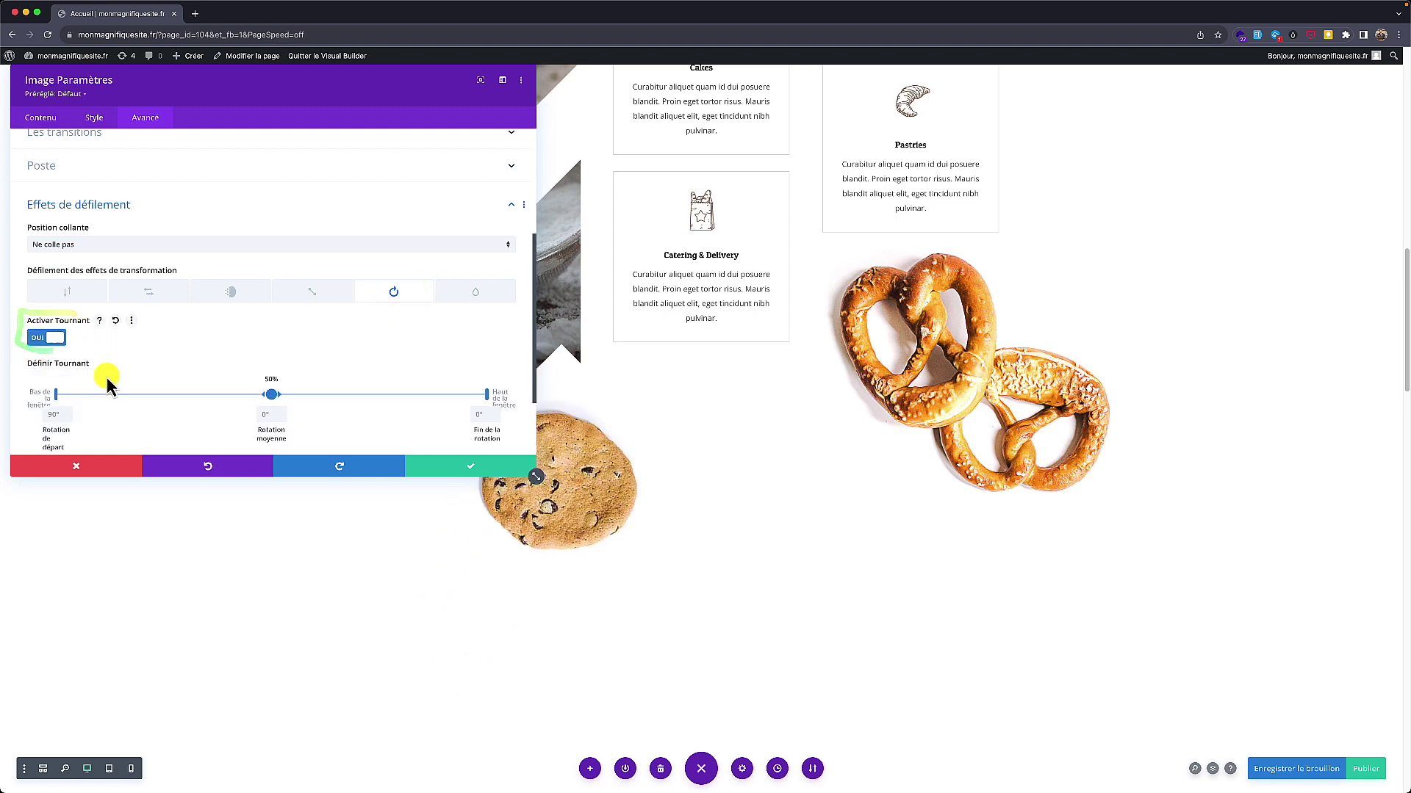
scroll(394, 527, down, 2)
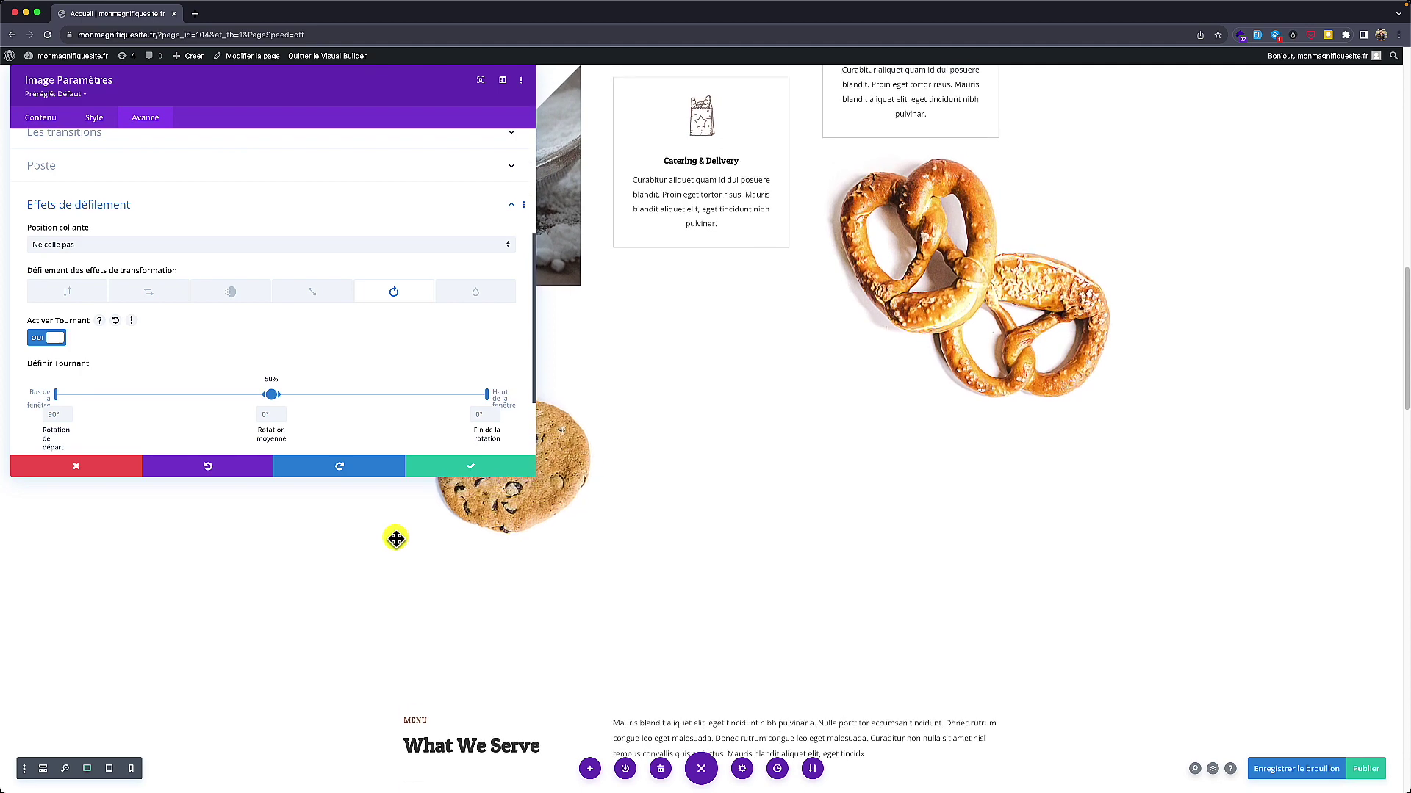
scroll(396, 539, up, 4)
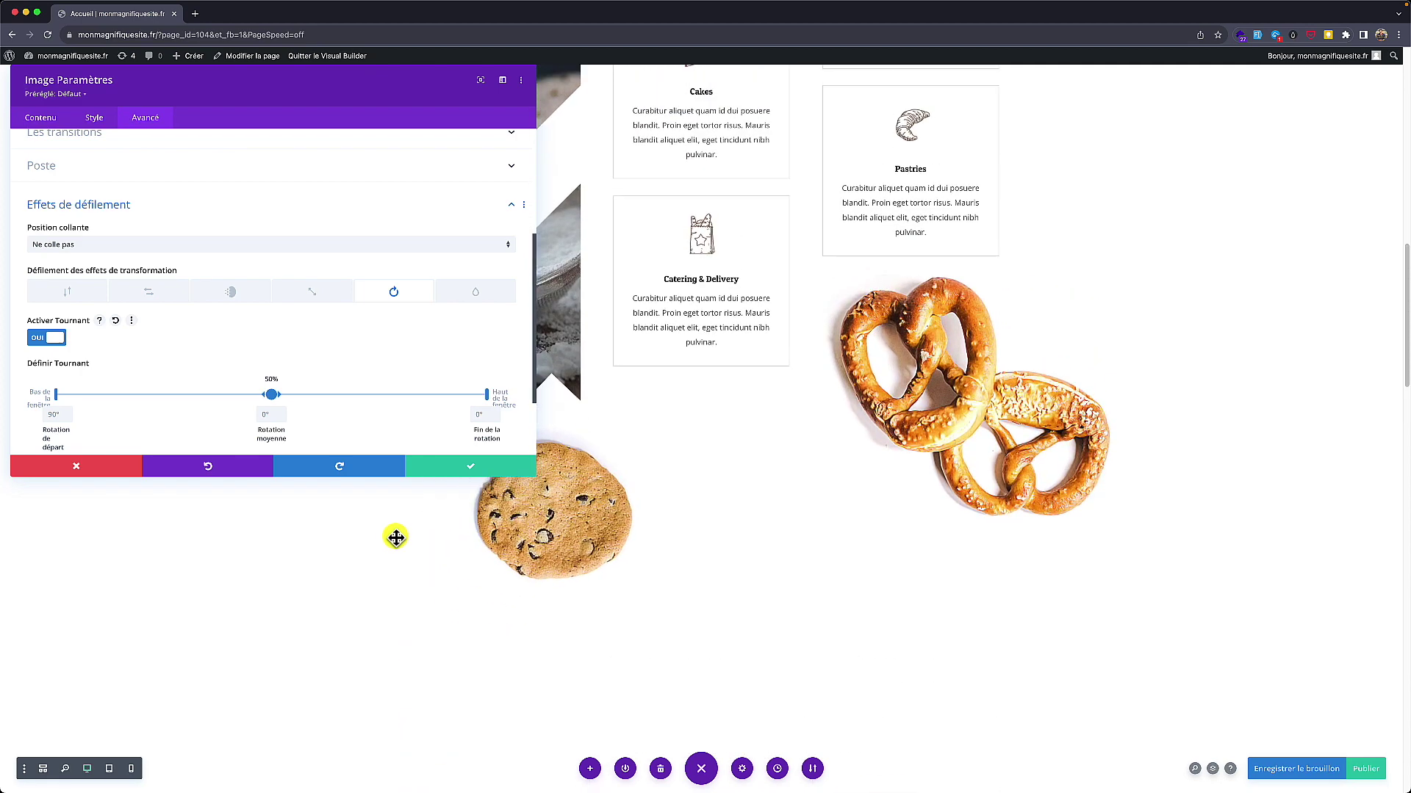
scroll(396, 538, down, 3)
scroll(396, 538, up, 3)
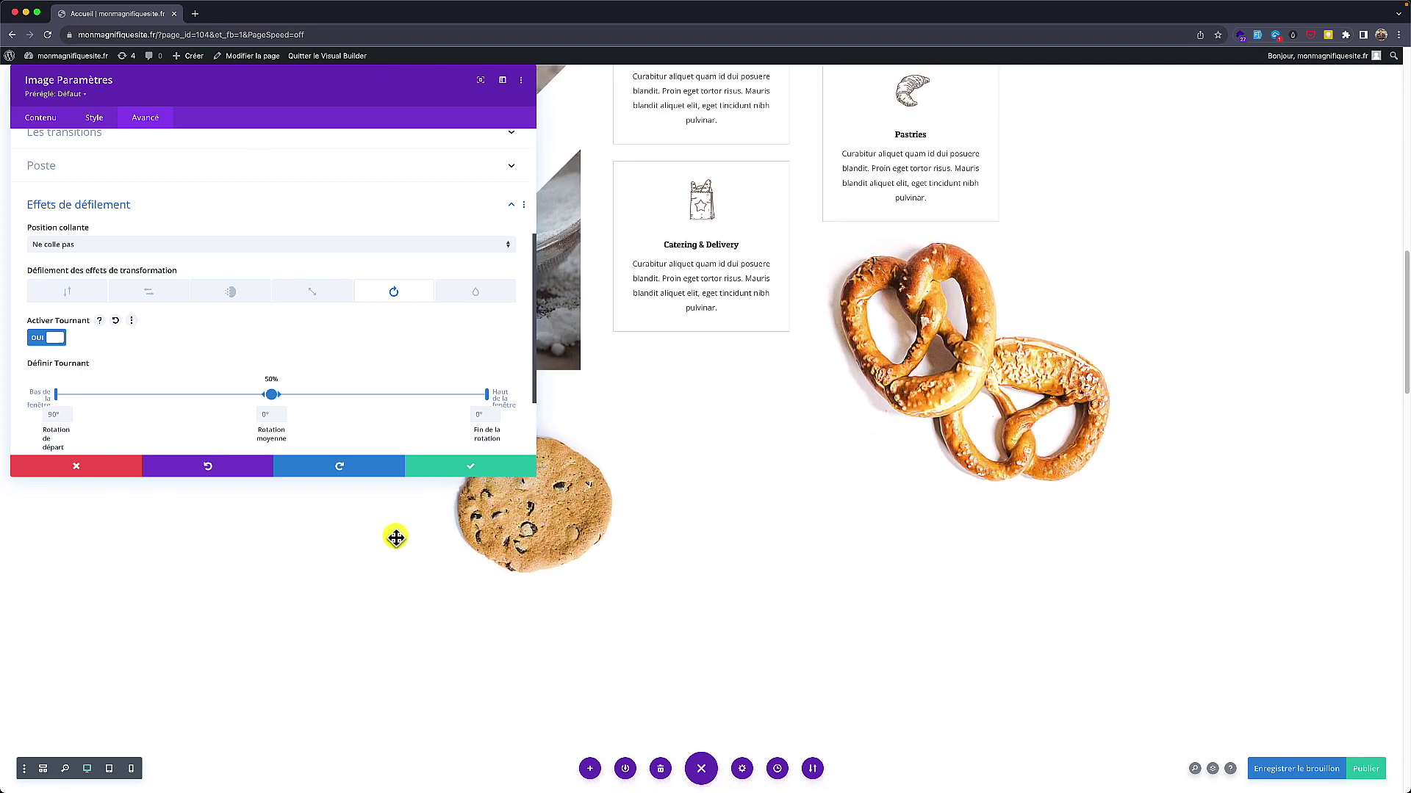
scroll(599, 450, down, 1)
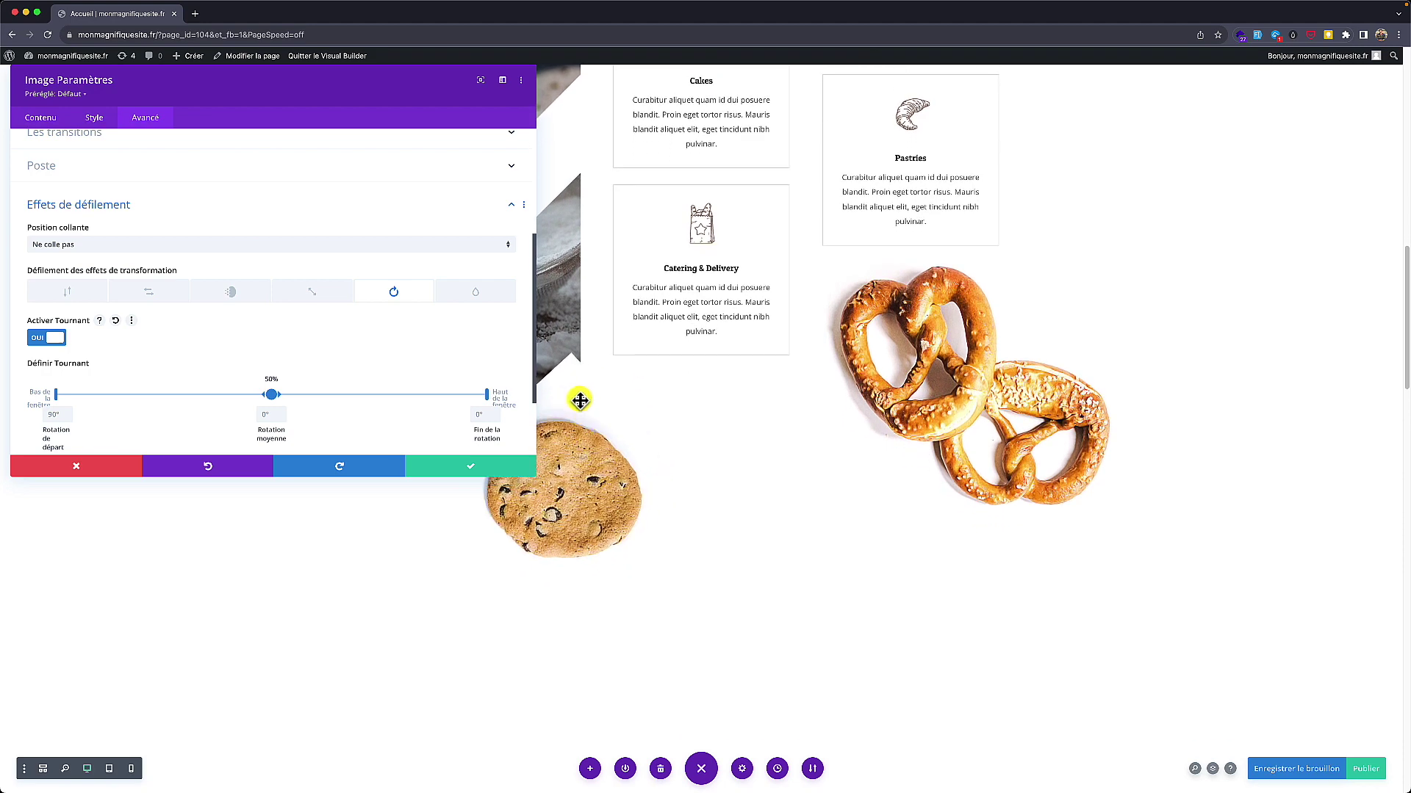
click(467, 468)
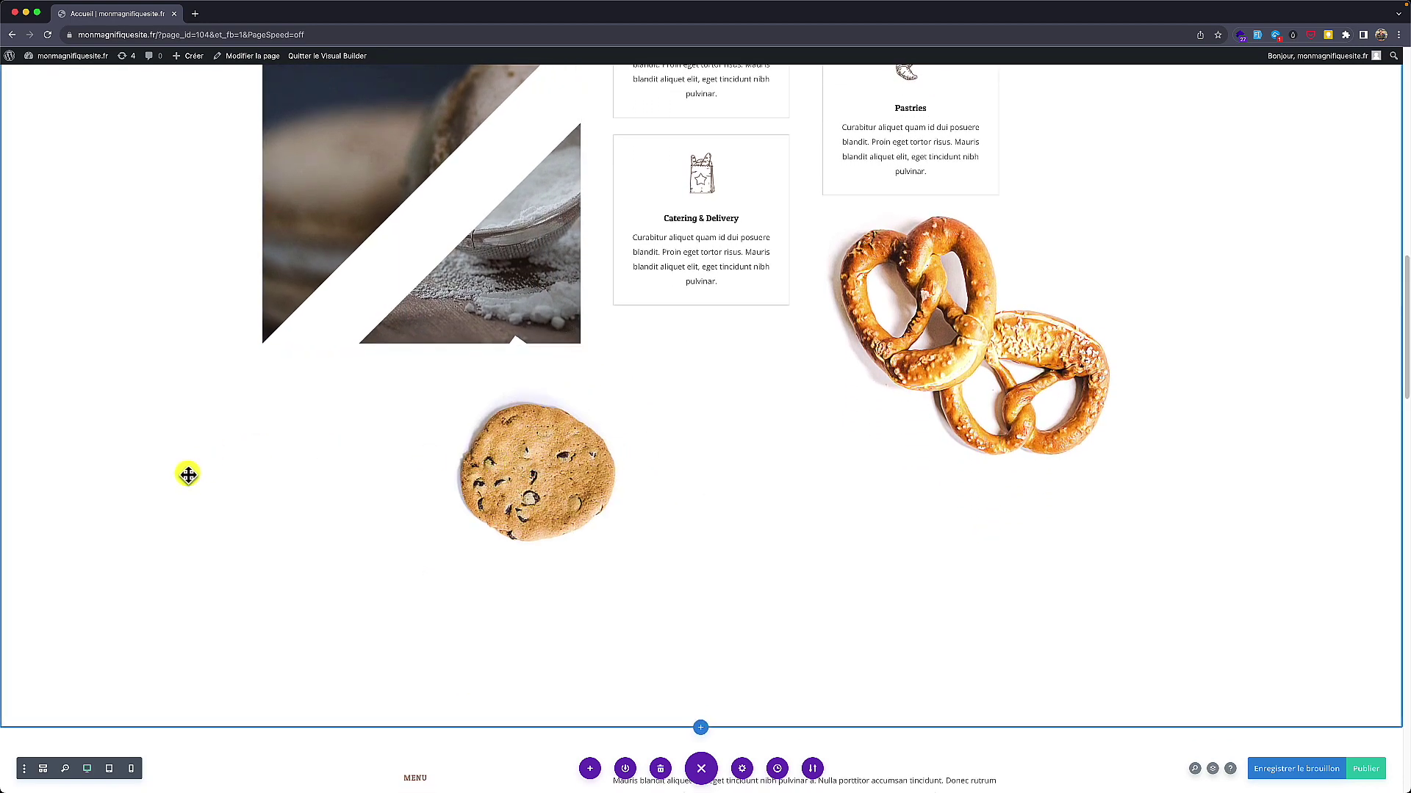
scroll(189, 474, down, 2)
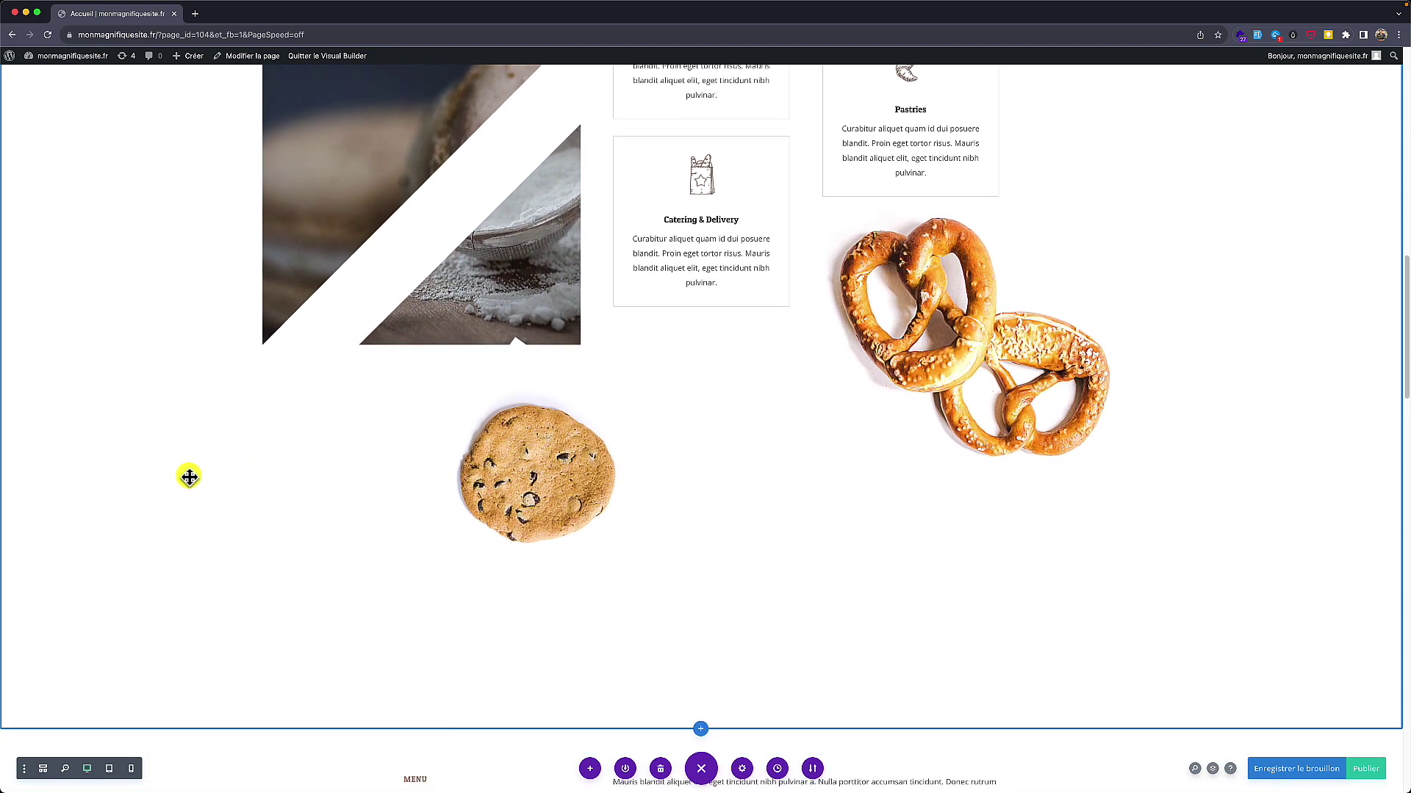
mouse_move(487, 477)
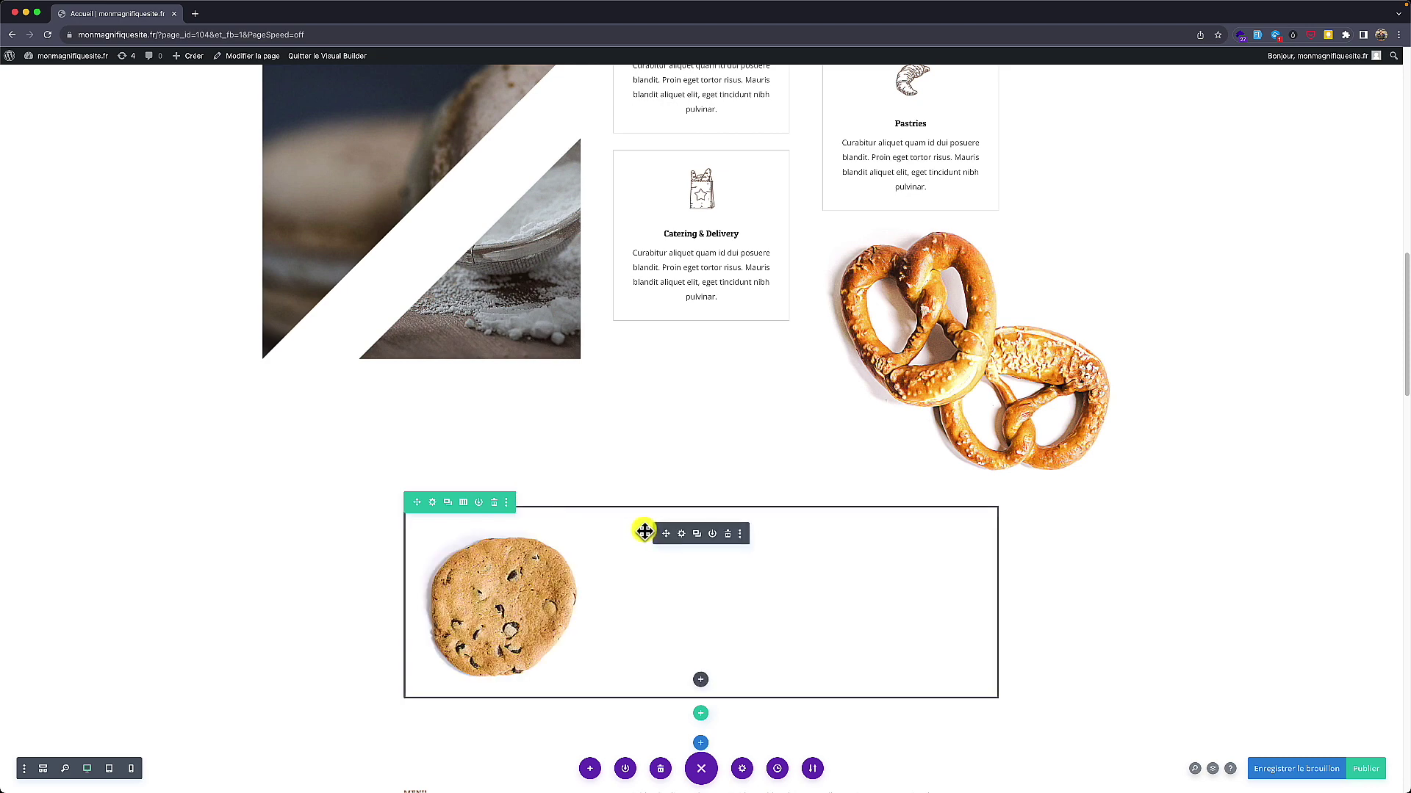
Step: Copy the cookie picture's file URL from the Médiathèque in the Image module settings
click(682, 535)
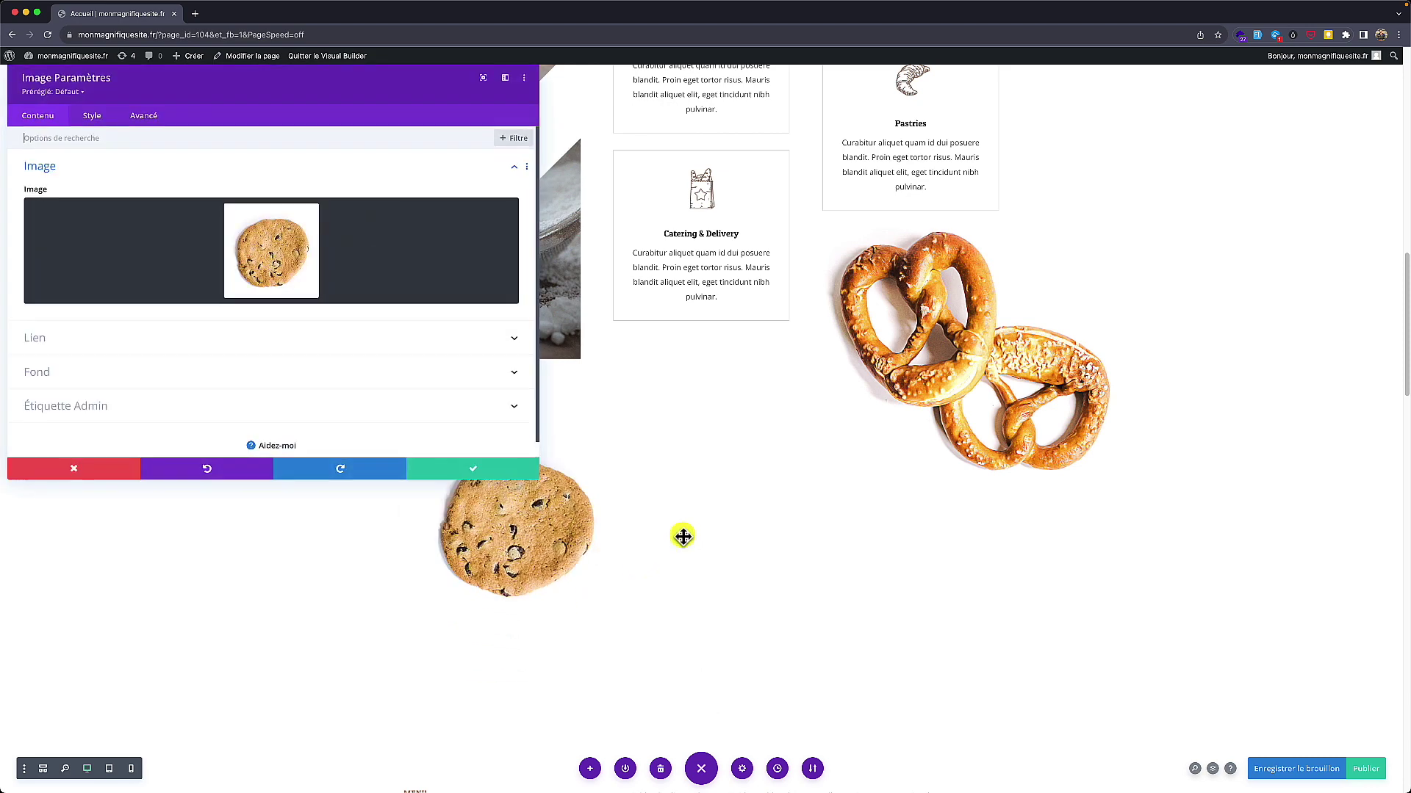
click(285, 264)
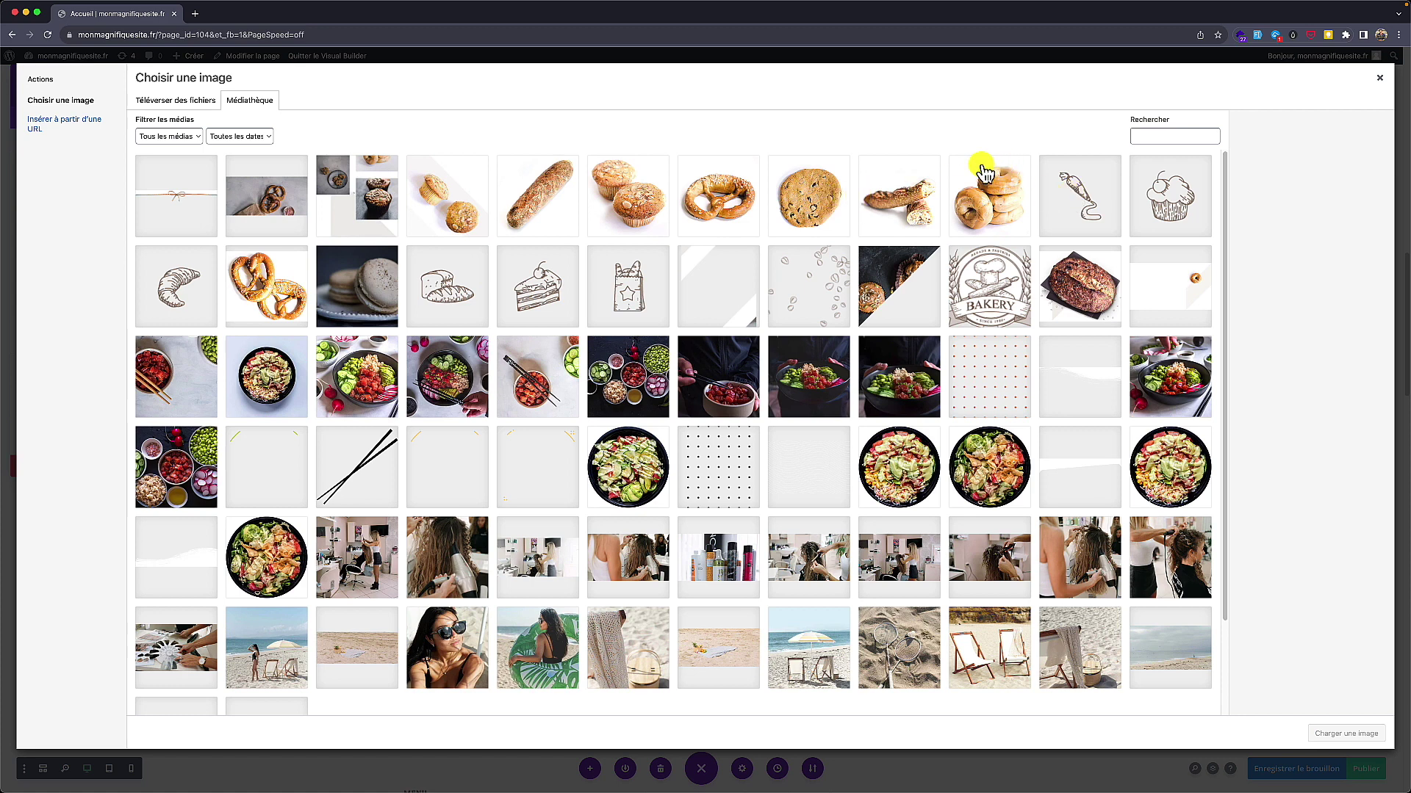
click(819, 196)
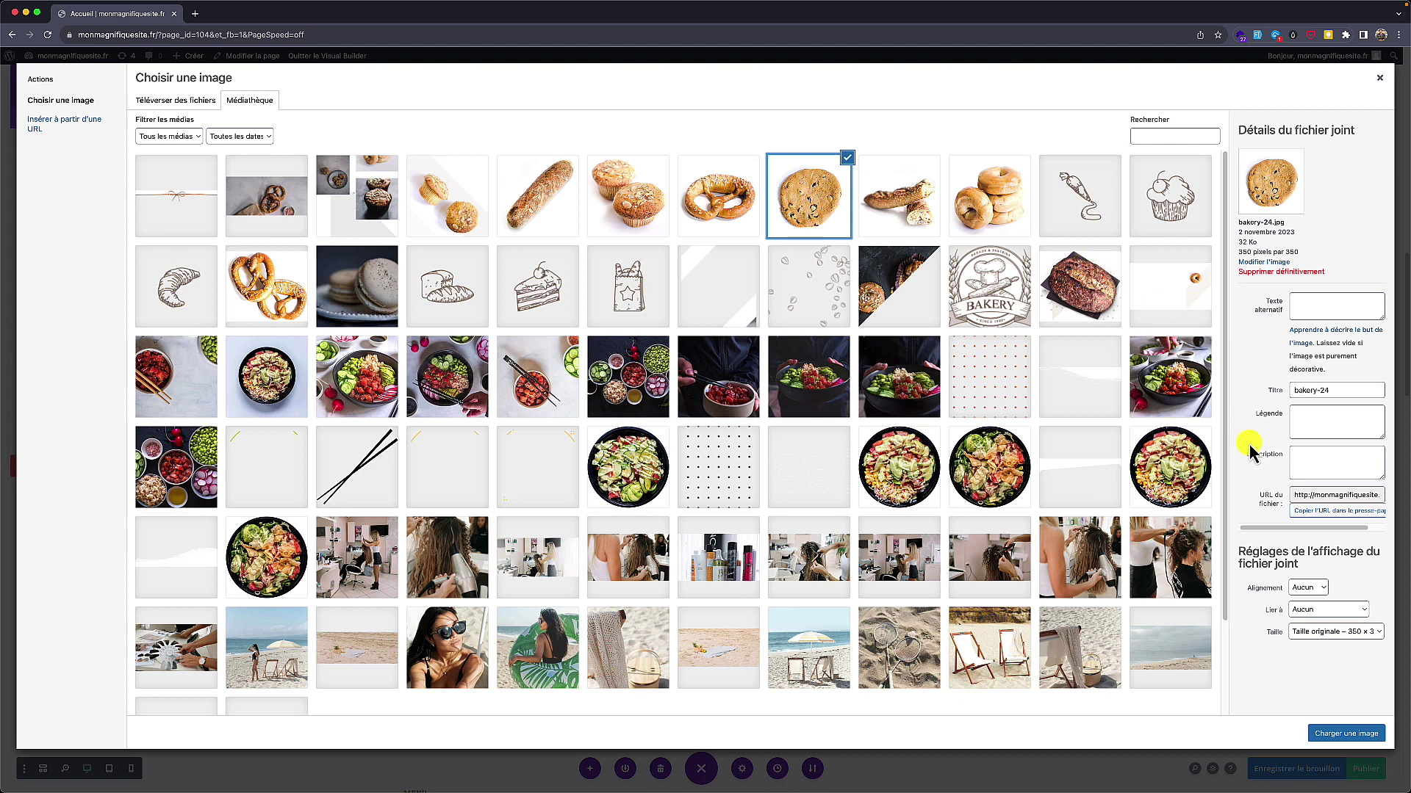
click(1317, 492)
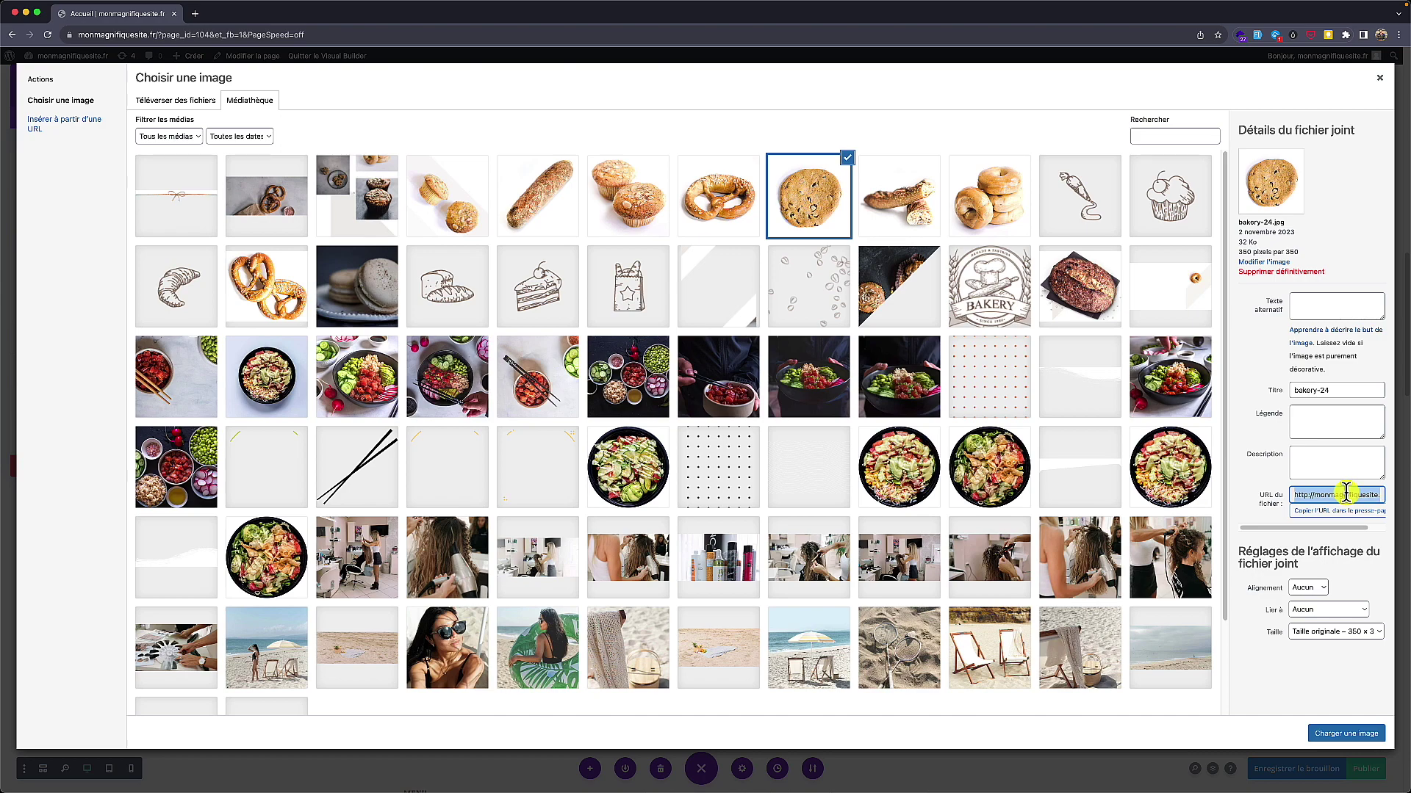
Step: Open bakery-24.jpg on its own in a new browser tab
click(206, 18)
text(http://monmagnifiquesite.fr/wp-content/uploads/2023/11/bakery-24.jpg)
key(Return)
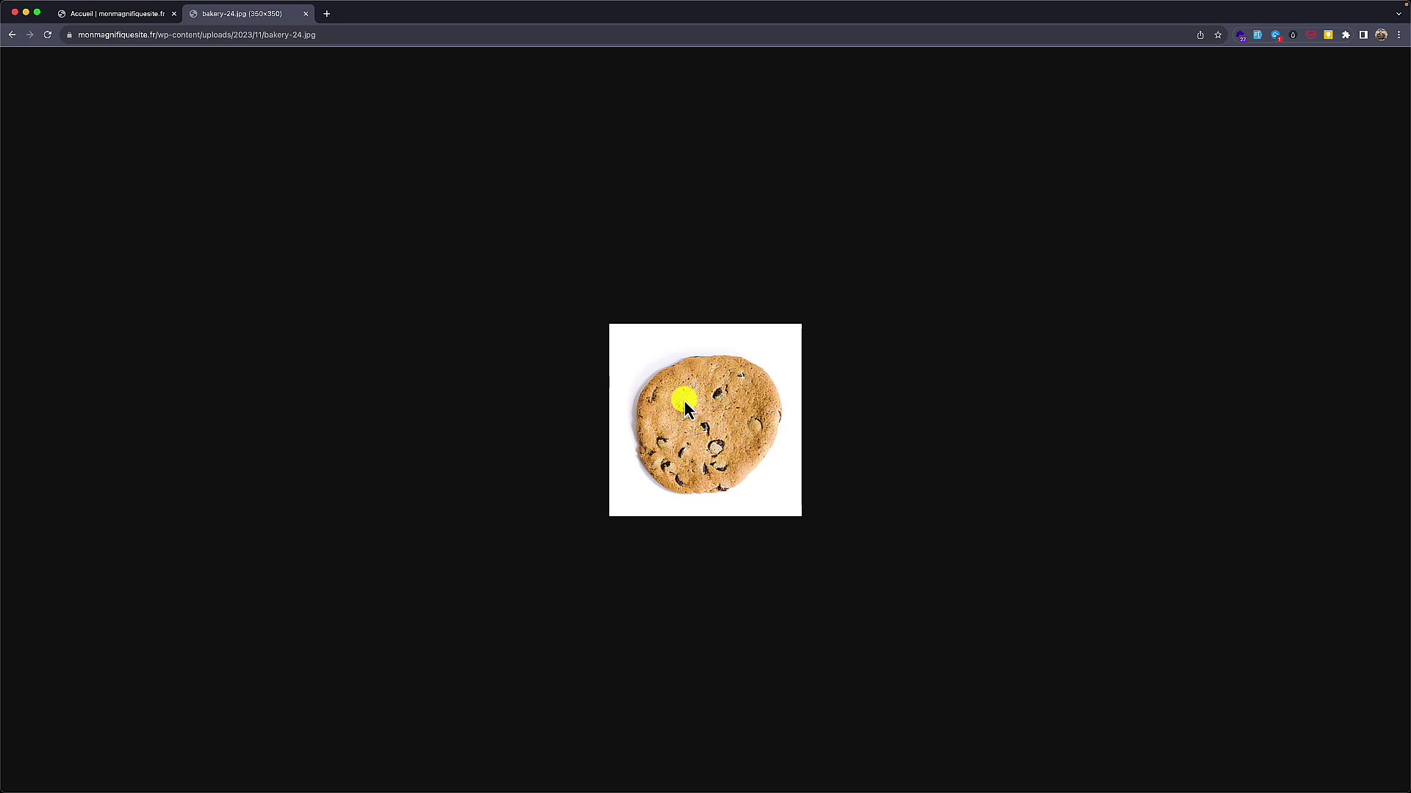
key(super+t)
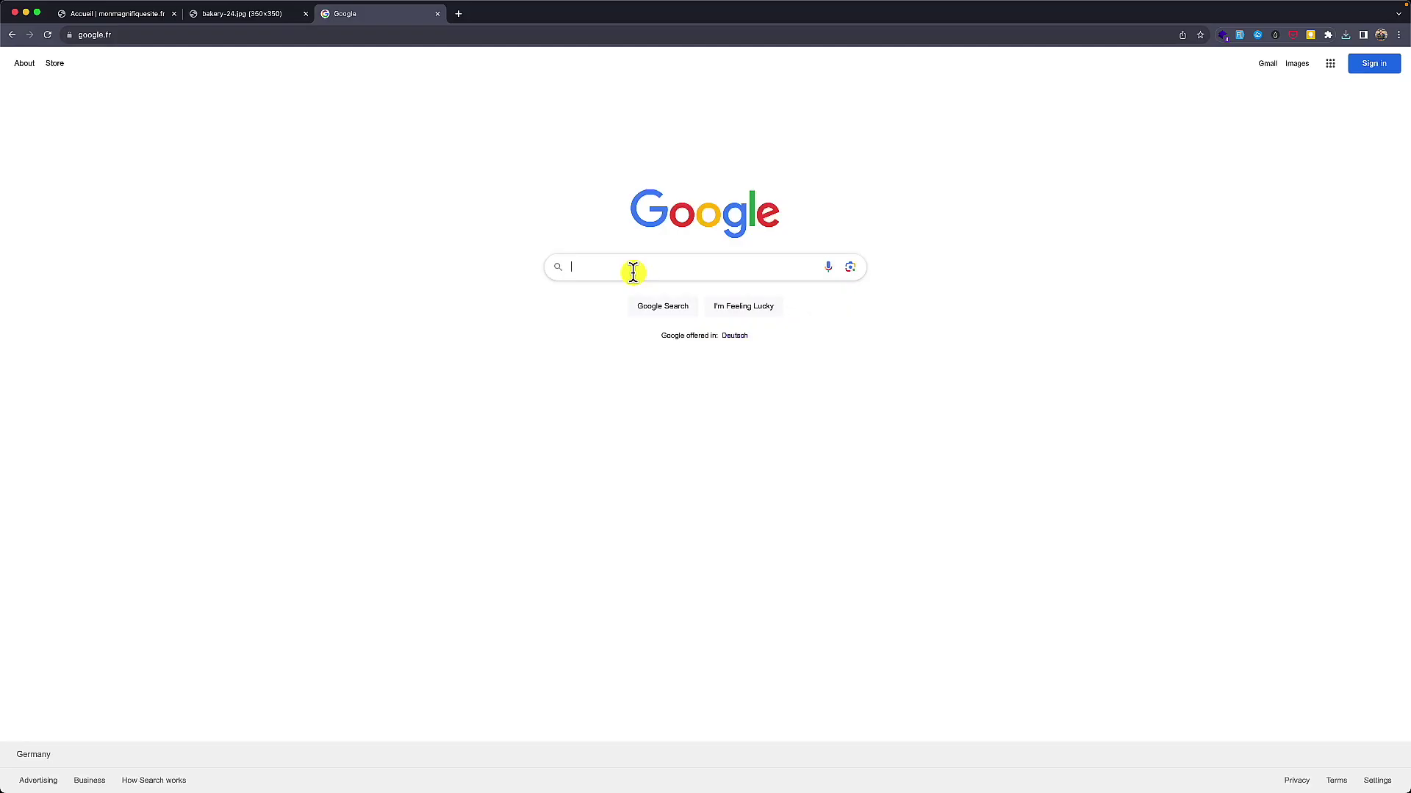
Step: Search Google for 'remove bg' and open the remove.bg site
text(remove bg)
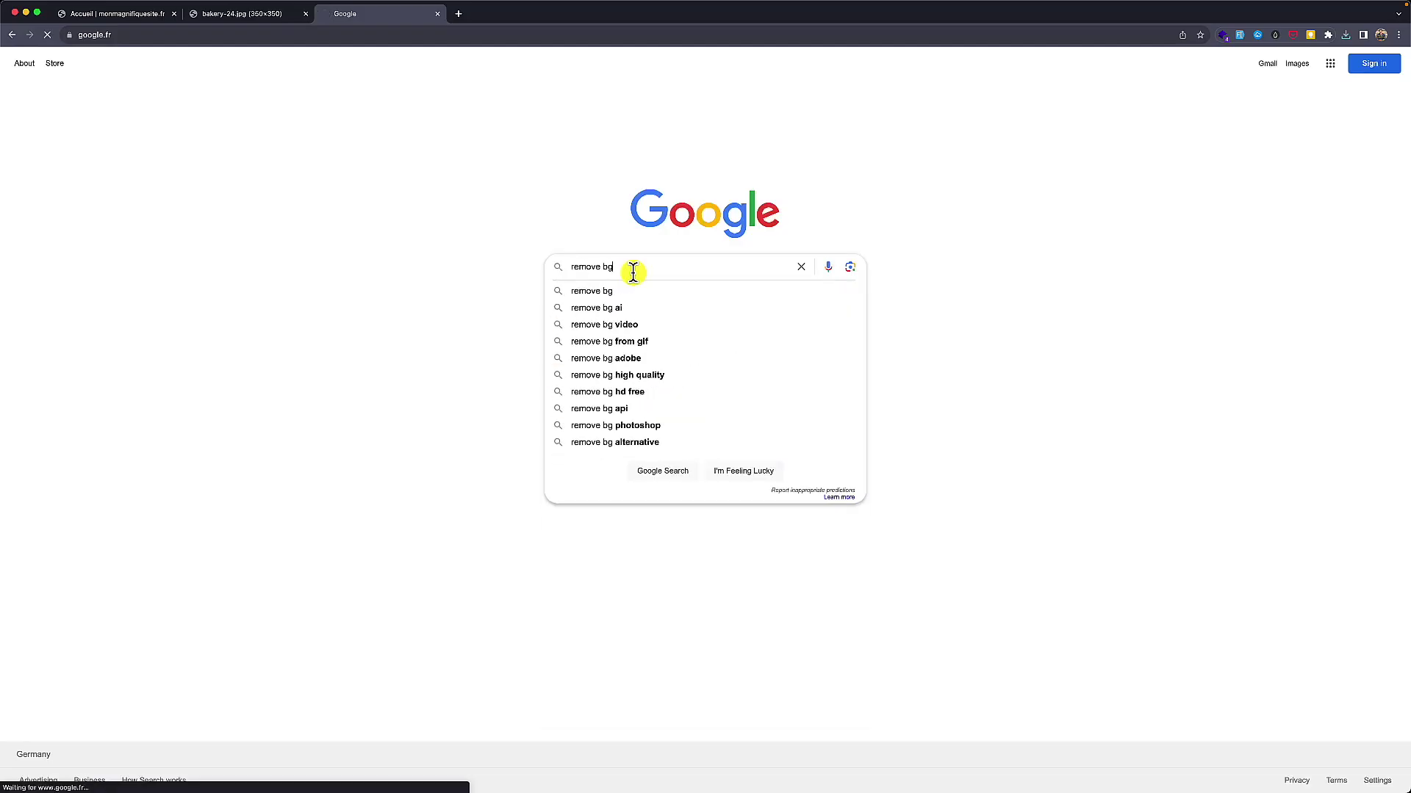
key(Return)
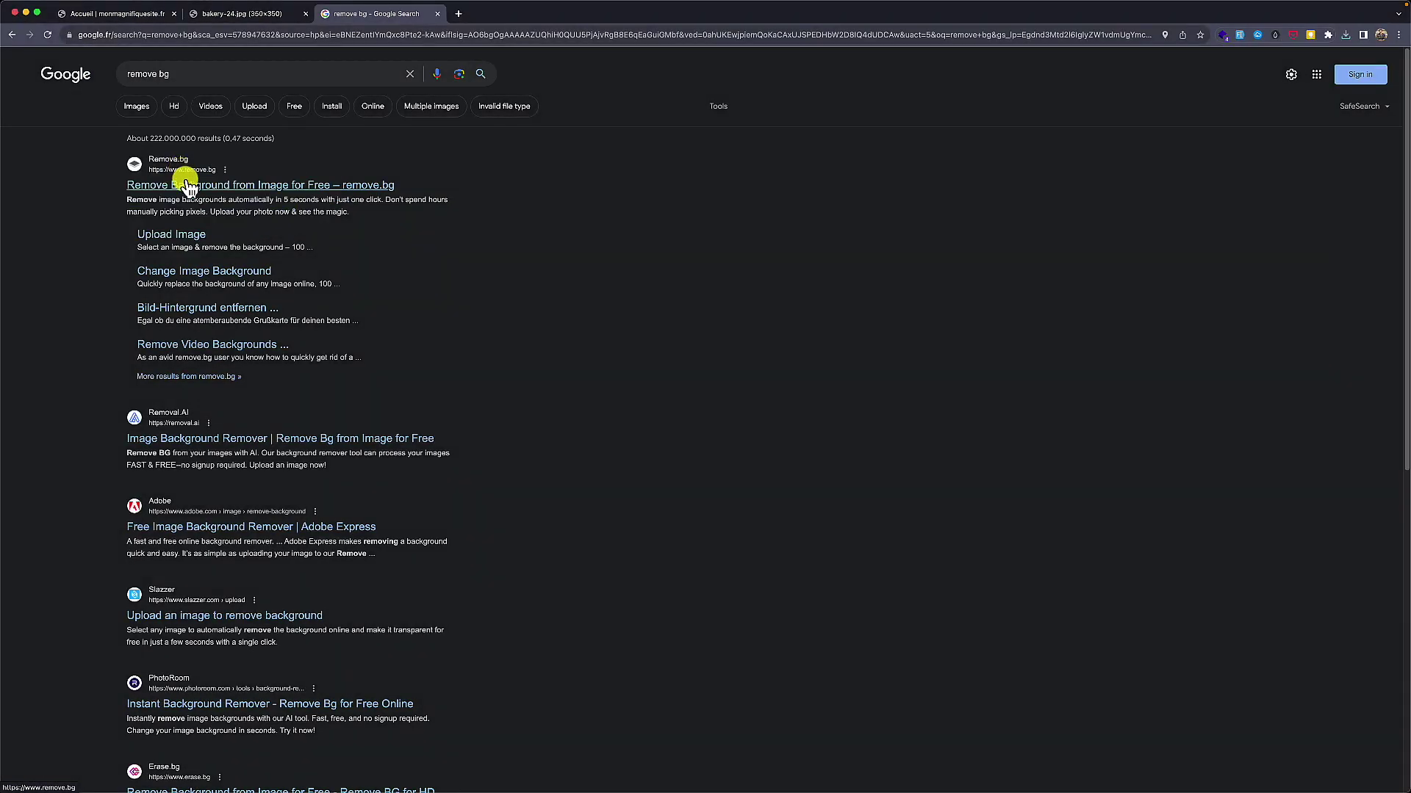
click(202, 177)
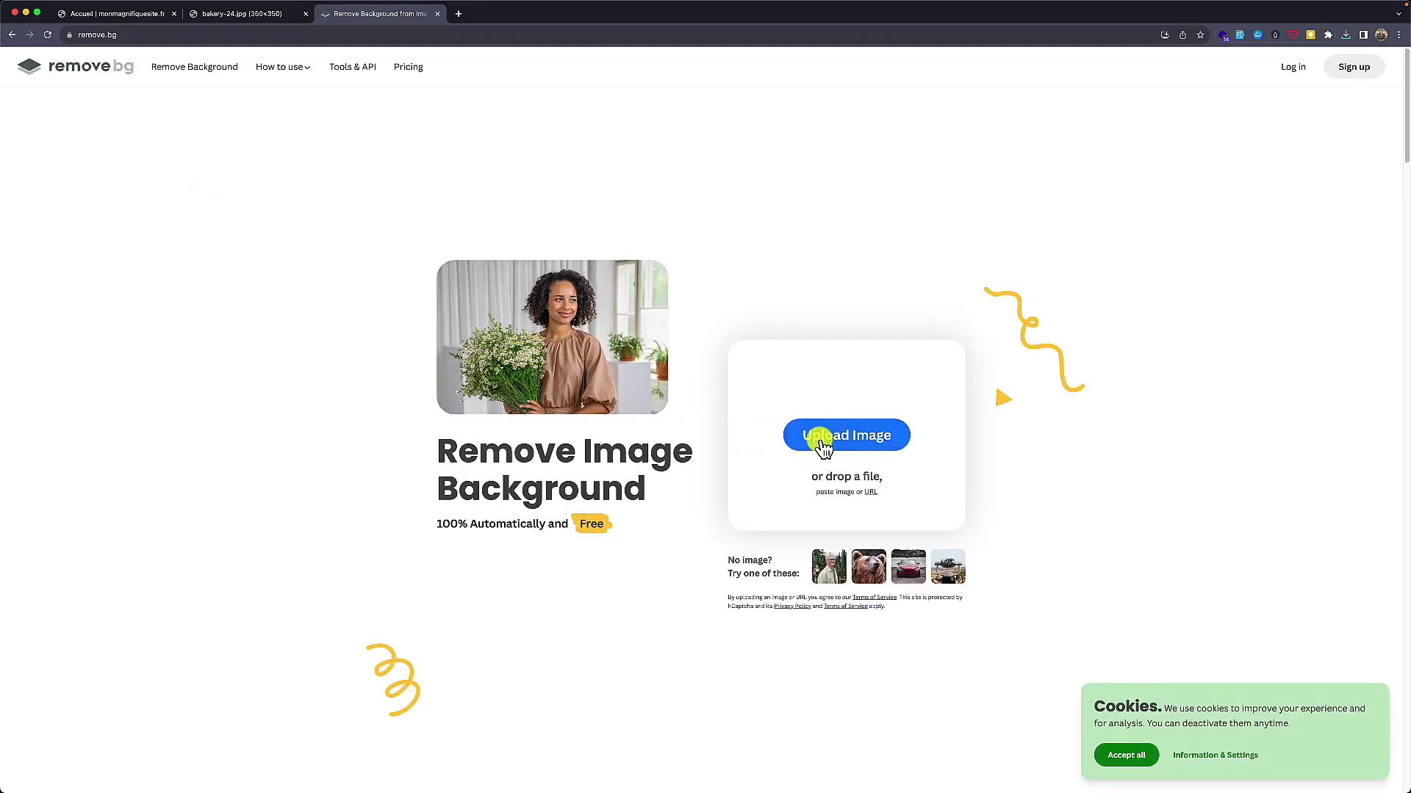
Step: Paste the cookie into remove.bg and save the cutout as bakery-24-removebg-preview.png
click(816, 438)
key(super+v)
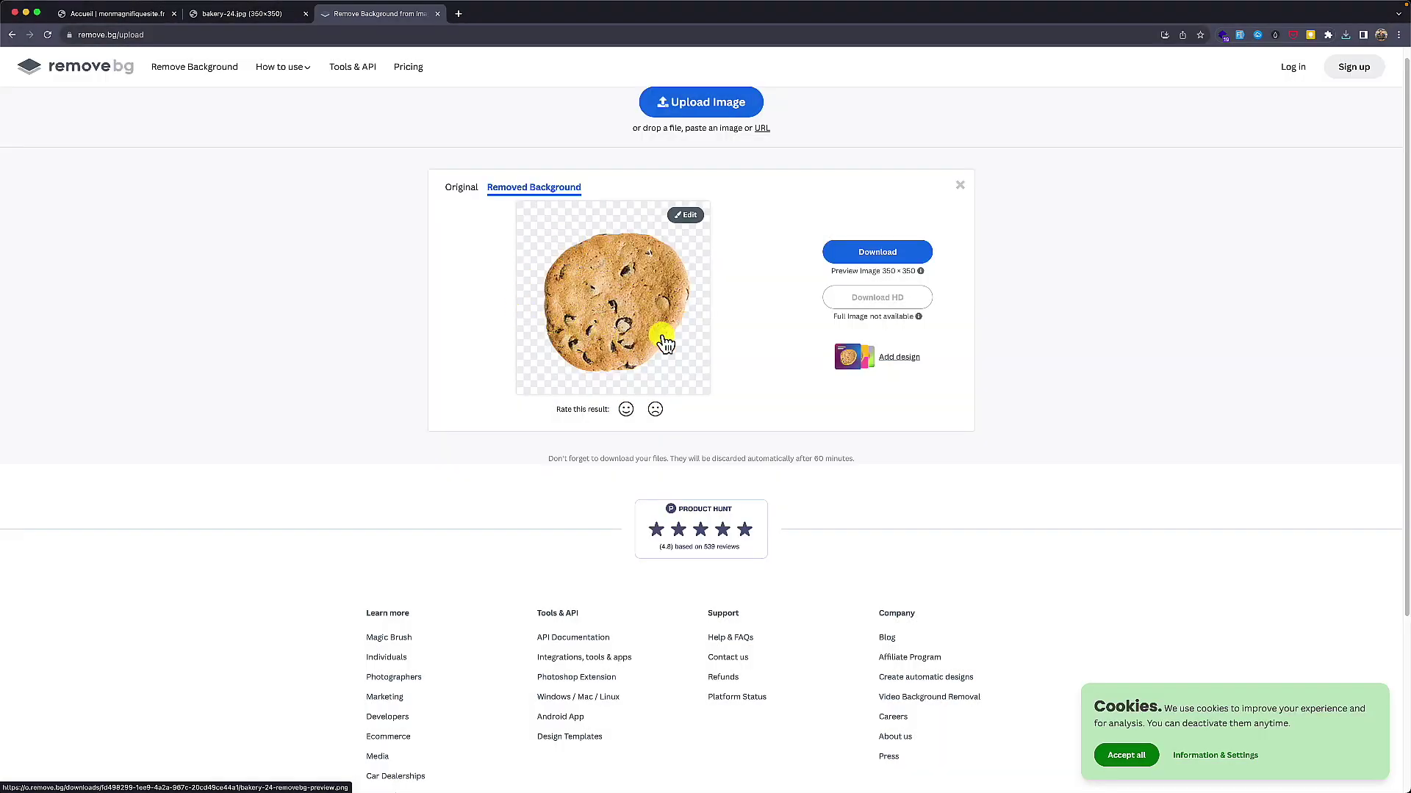
click(840, 252)
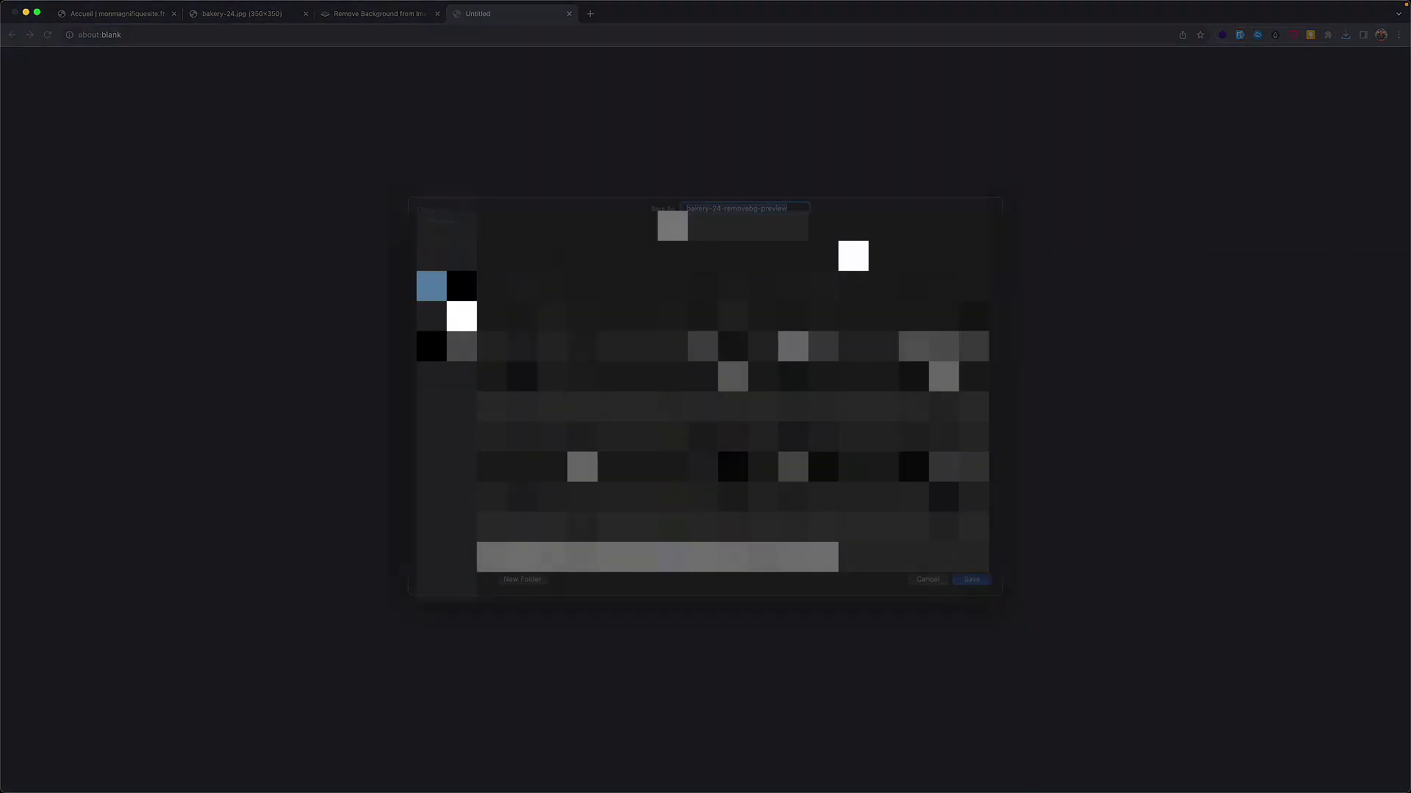
key(Return)
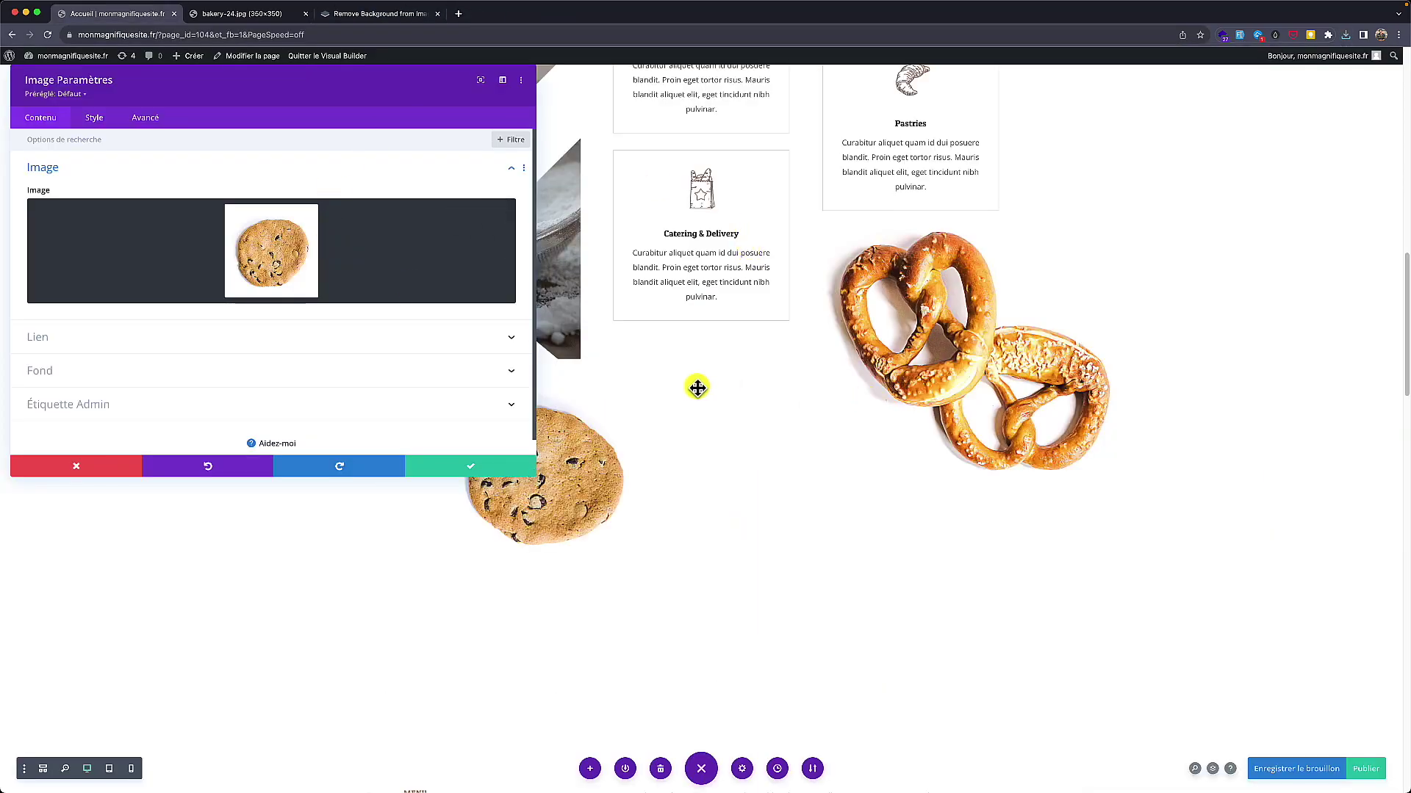
Step: Upload bakery-24-removebg-preview.png and set it as the cookie Image module's picture
click(274, 266)
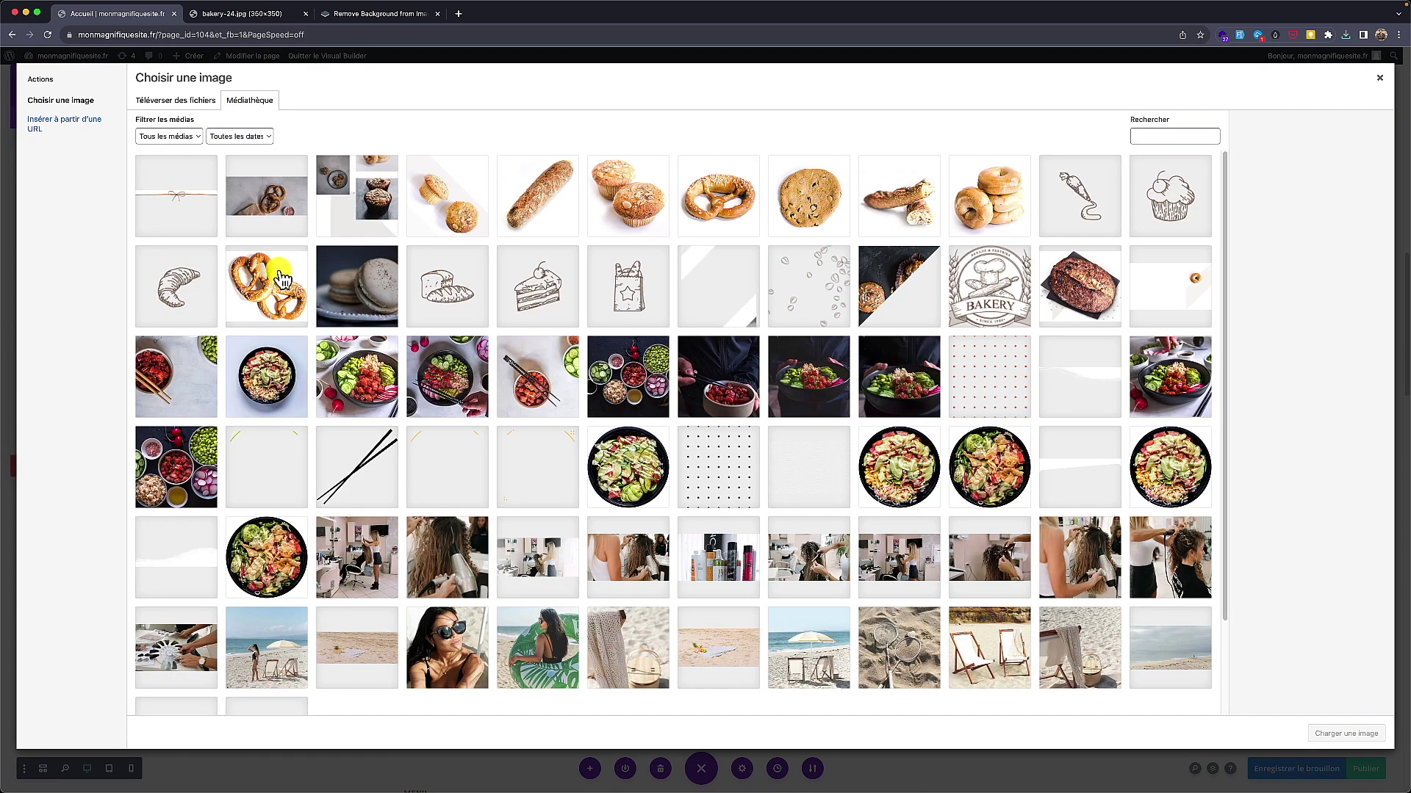
click(181, 103)
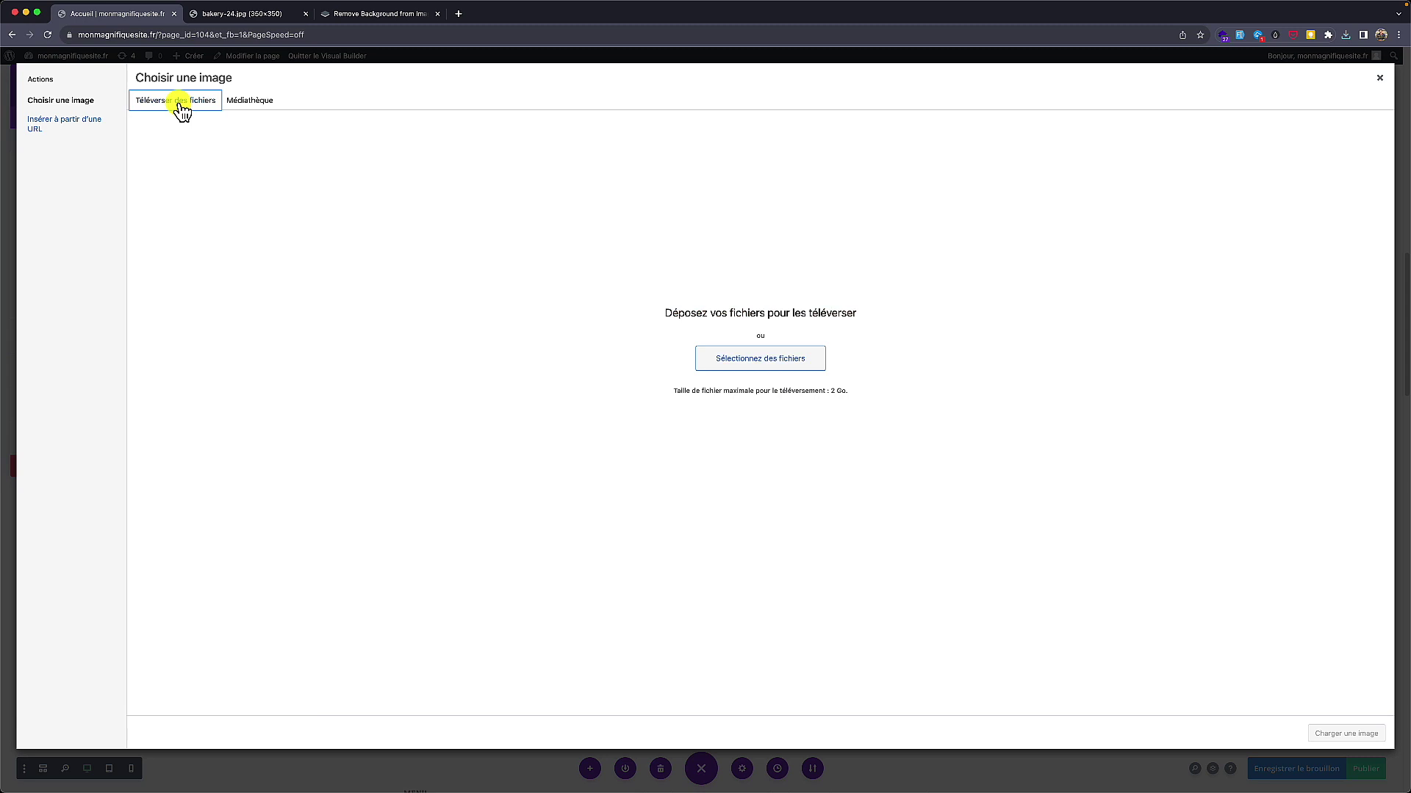
click(735, 363)
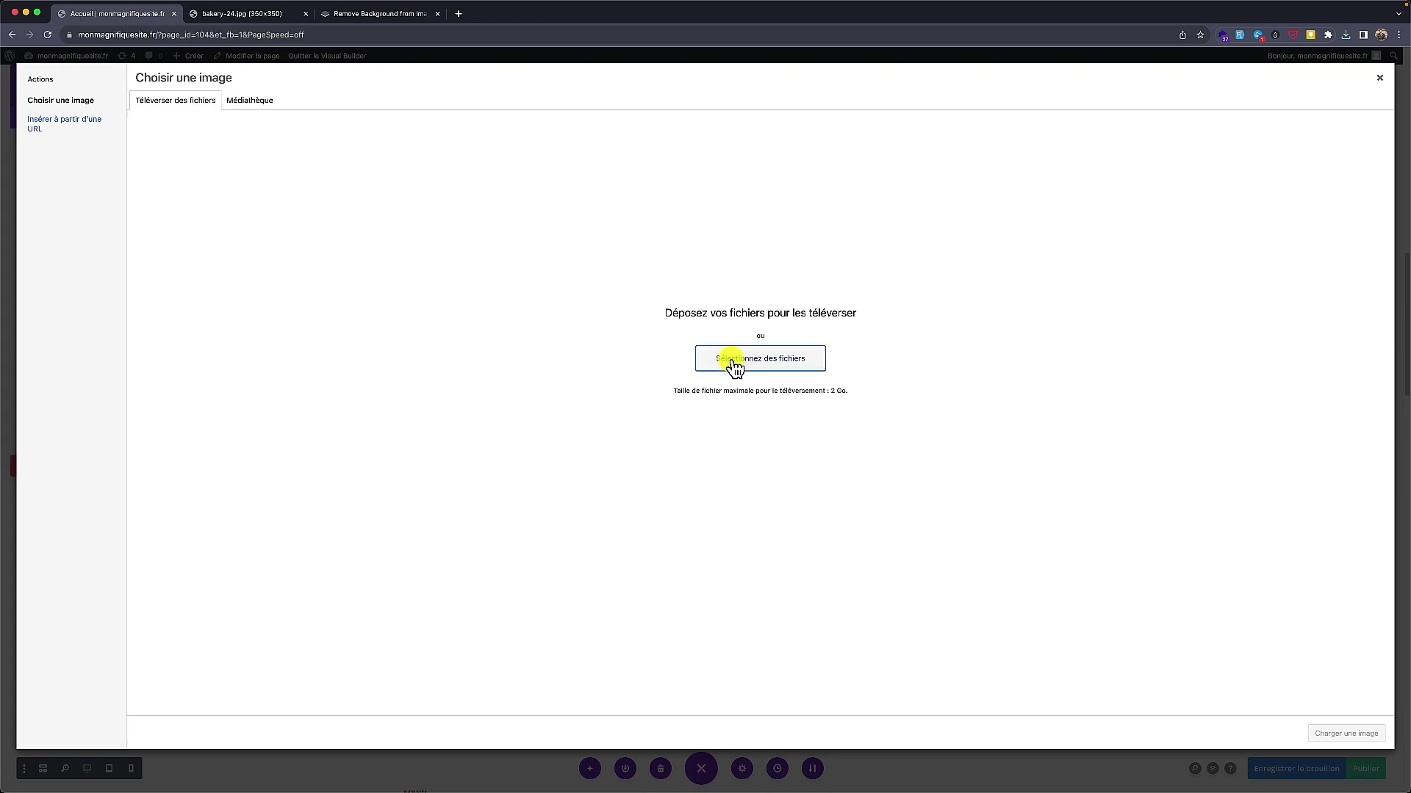
double_click(588, 312)
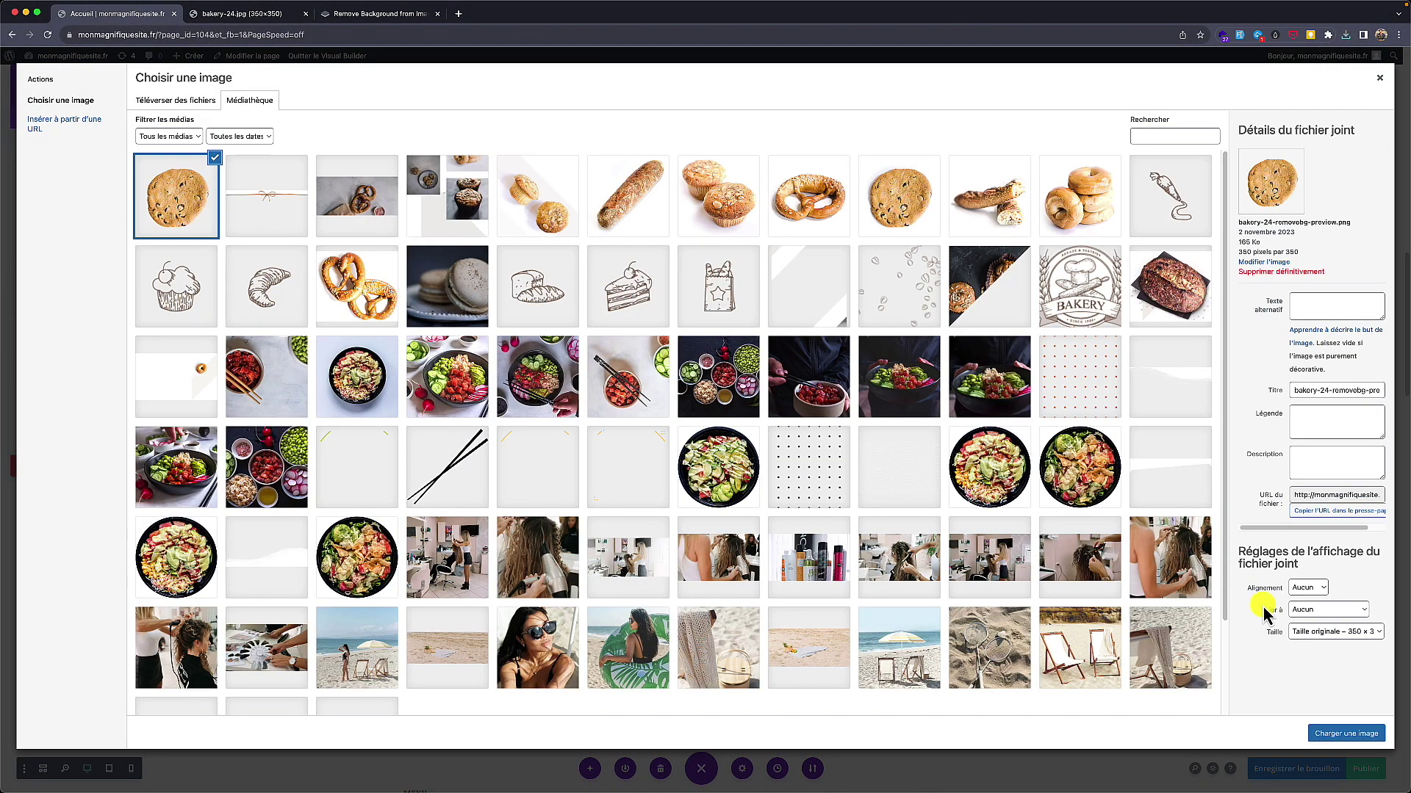
click(1332, 734)
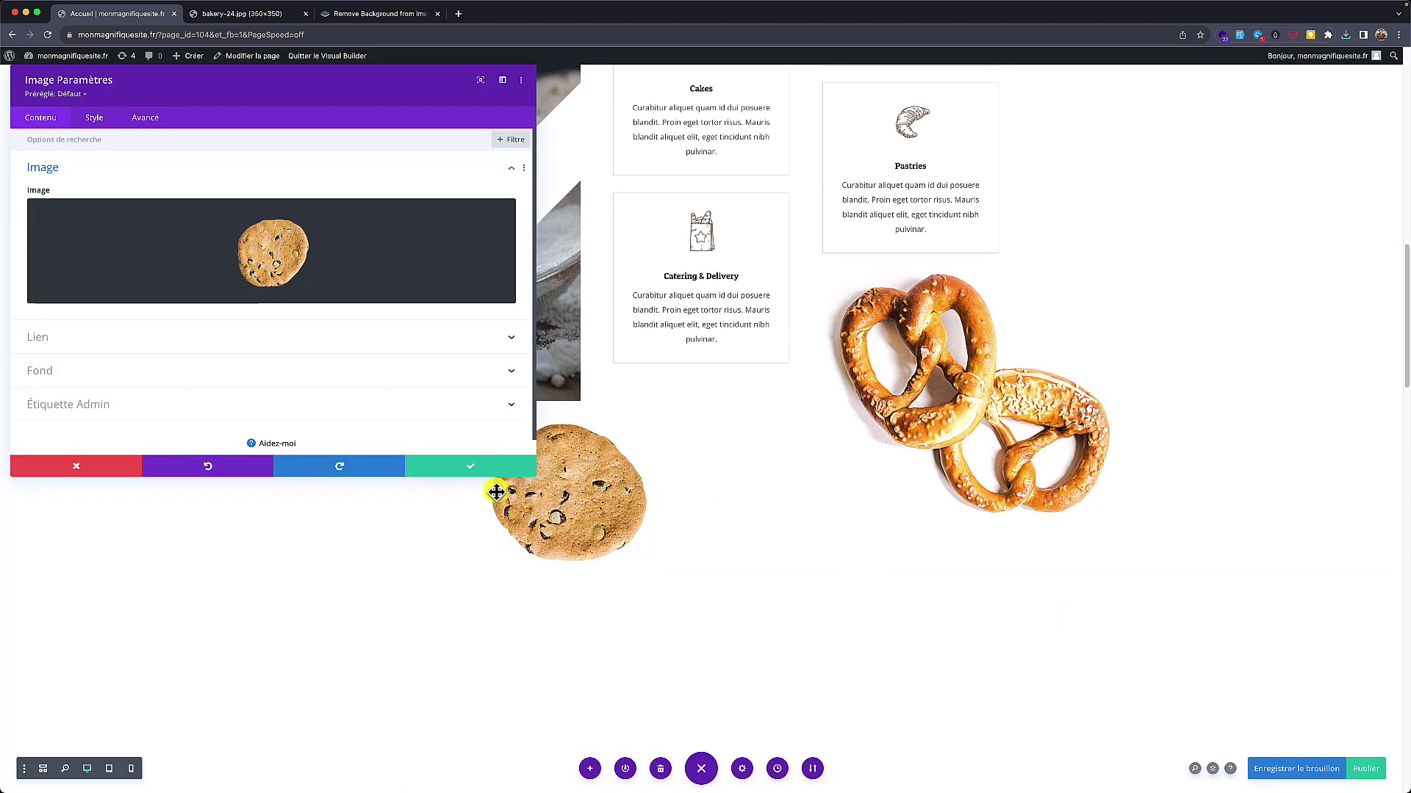
Step: Save the cookie Image module and scroll to check the transparent cookie rotating on the page
click(483, 471)
scroll(425, 243, up, 2)
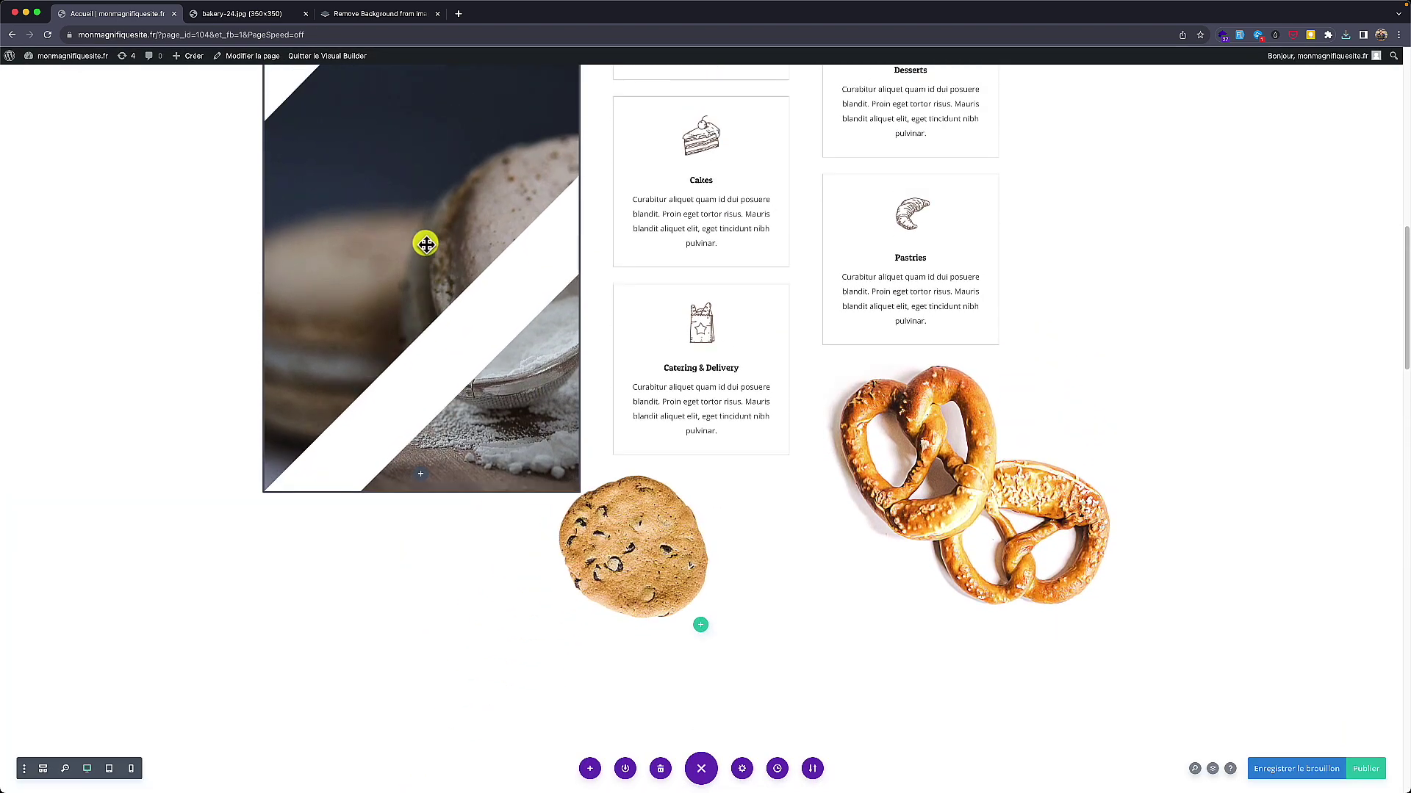
scroll(426, 243, down, 1)
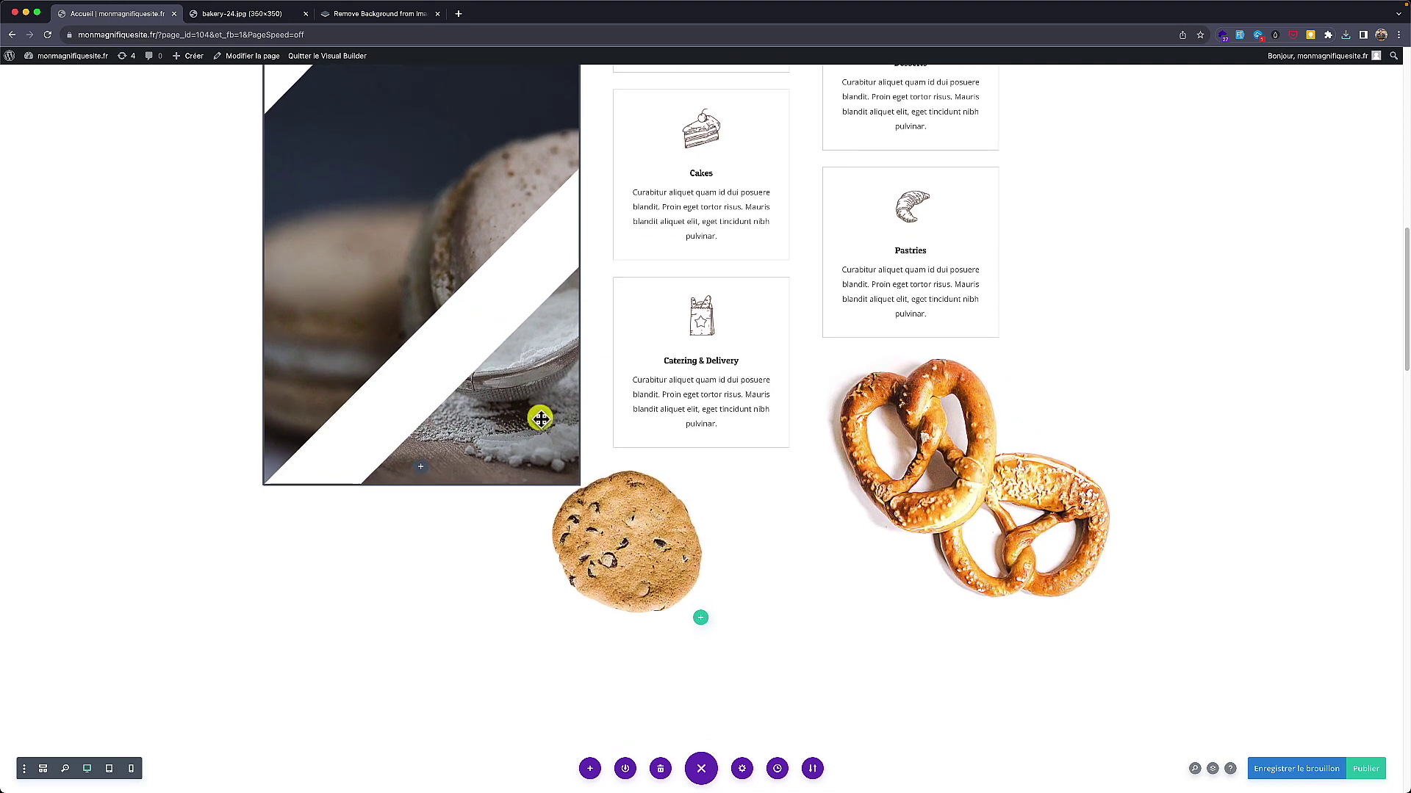
scroll(319, 340, down, 2)
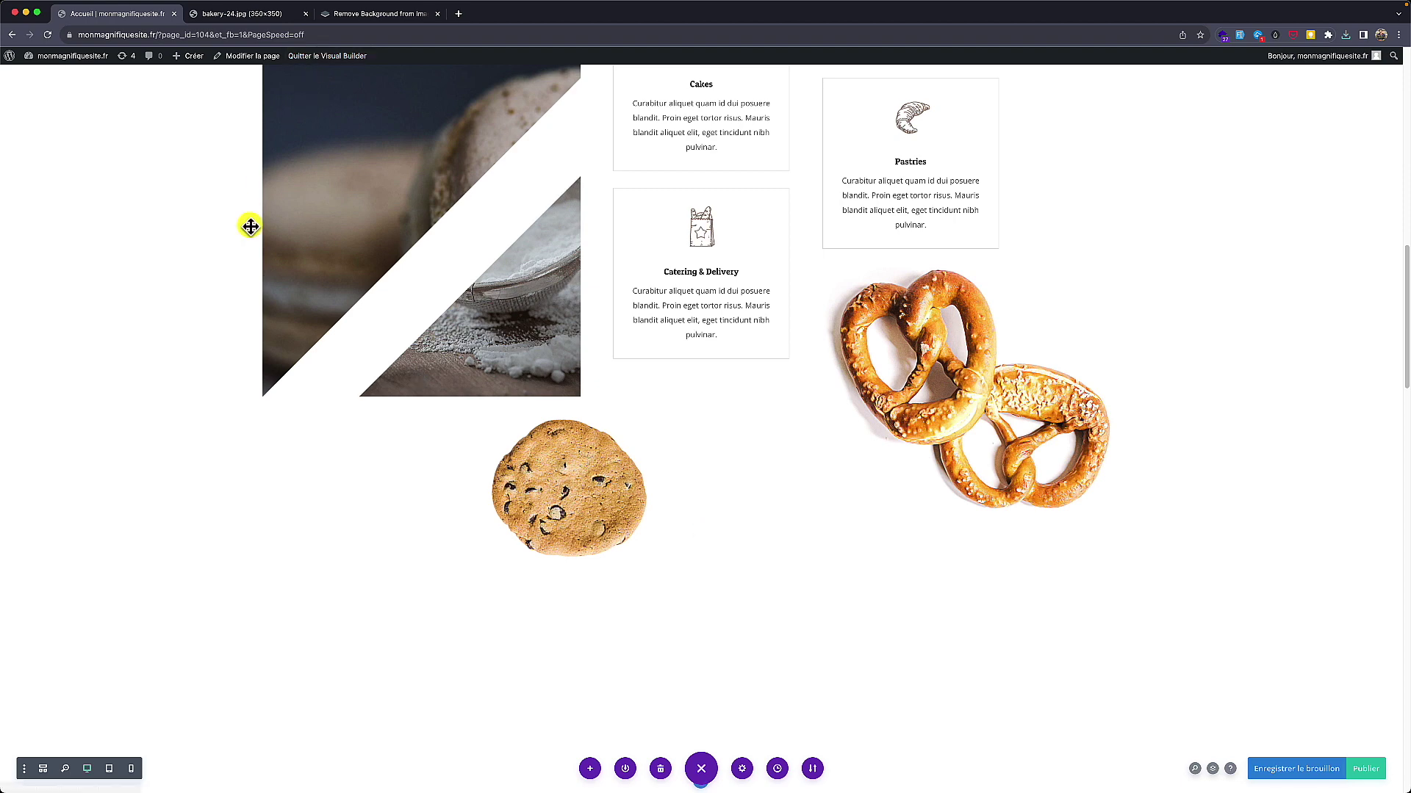
scroll(255, 211, down, 3)
scroll(254, 213, down, 3)
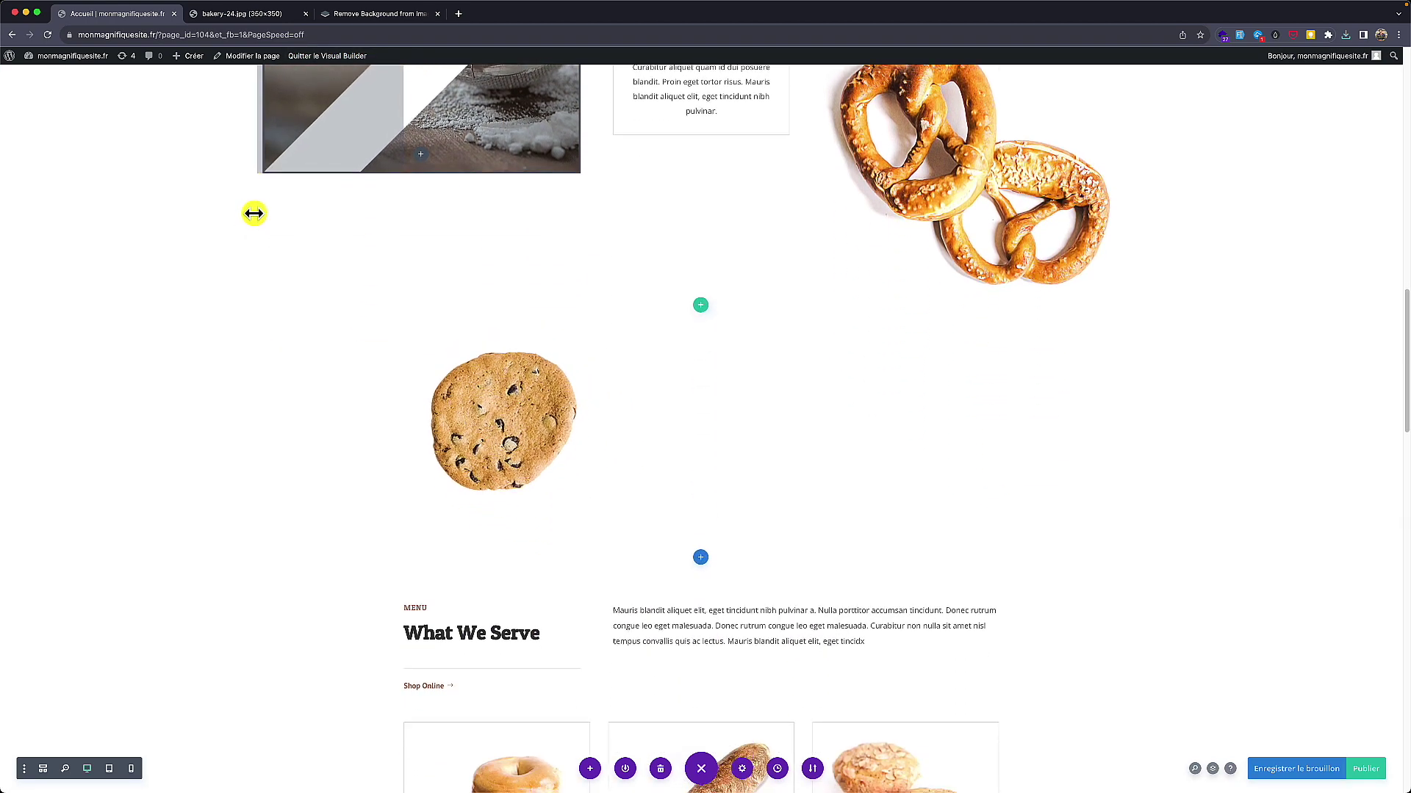
scroll(253, 213, up, 4)
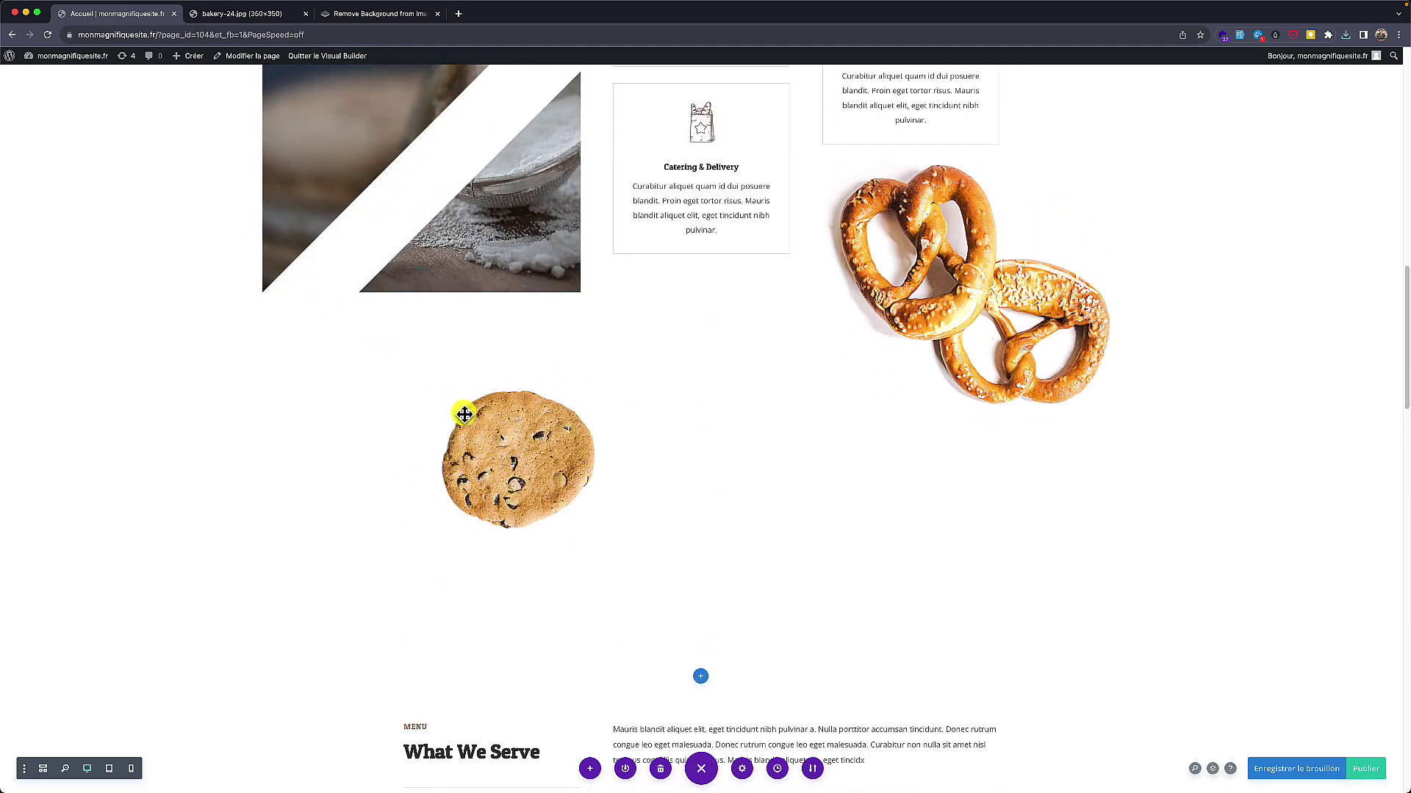
Step: Switch the cookie's scroll effect from rotation to horizontal motion with default offsets -4, 0, -4
click(683, 468)
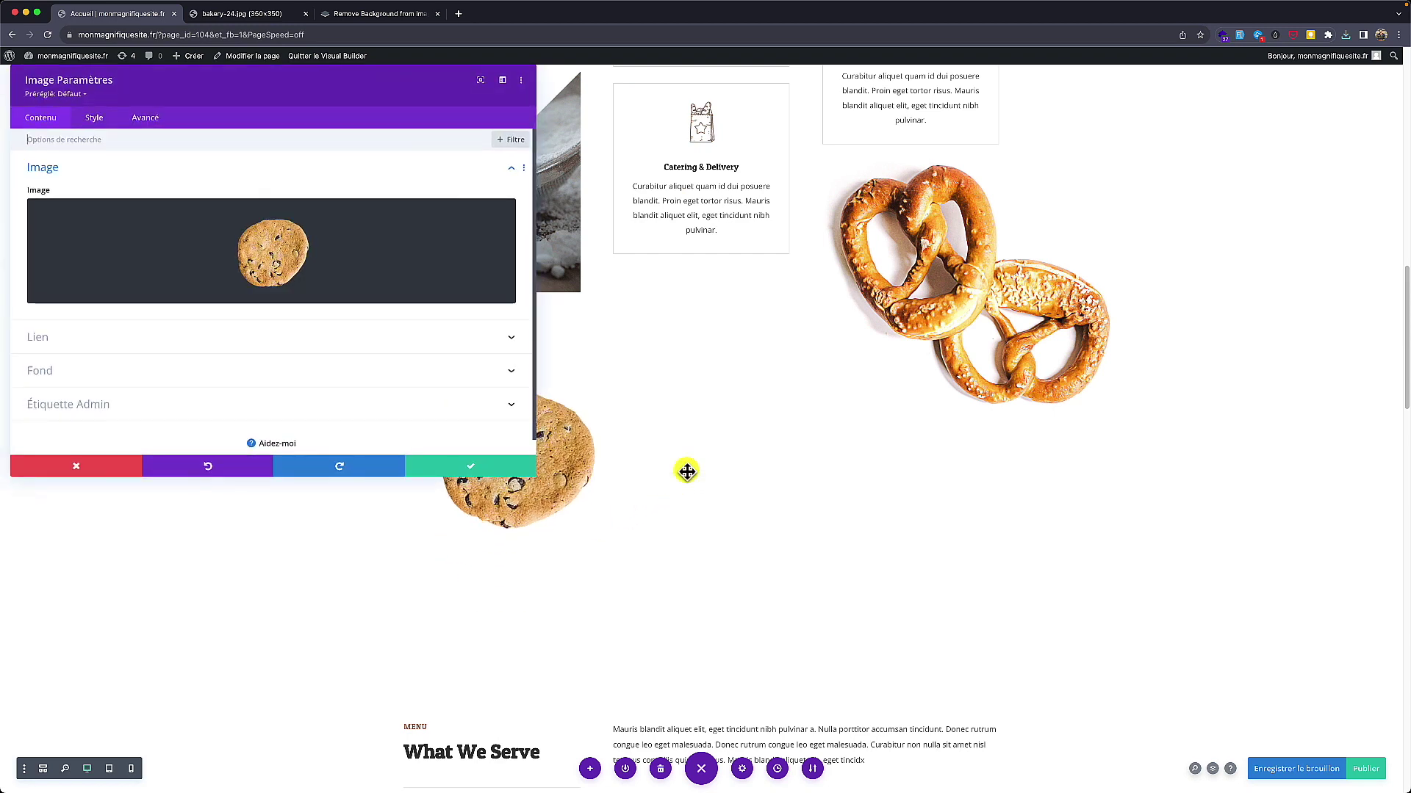
click(146, 118)
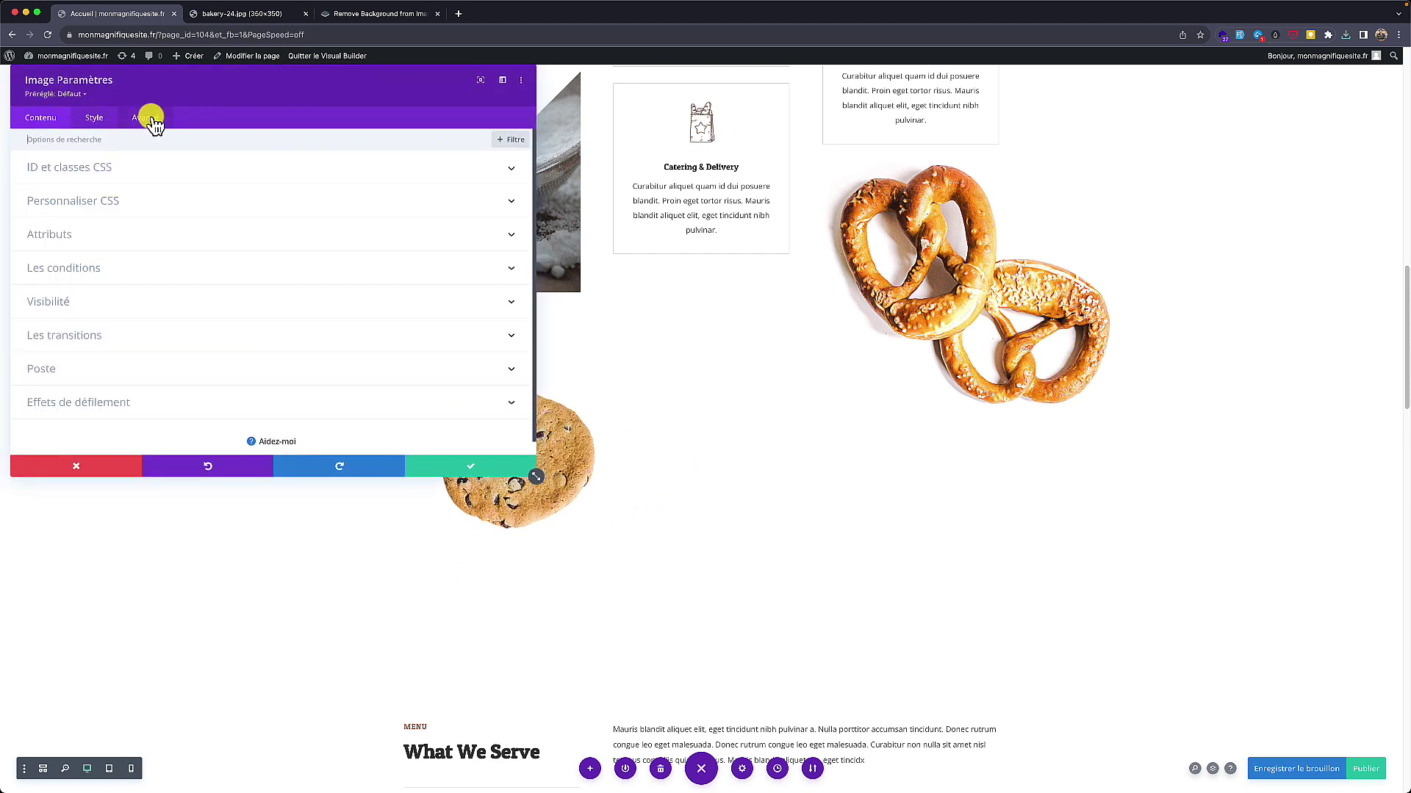
click(98, 403)
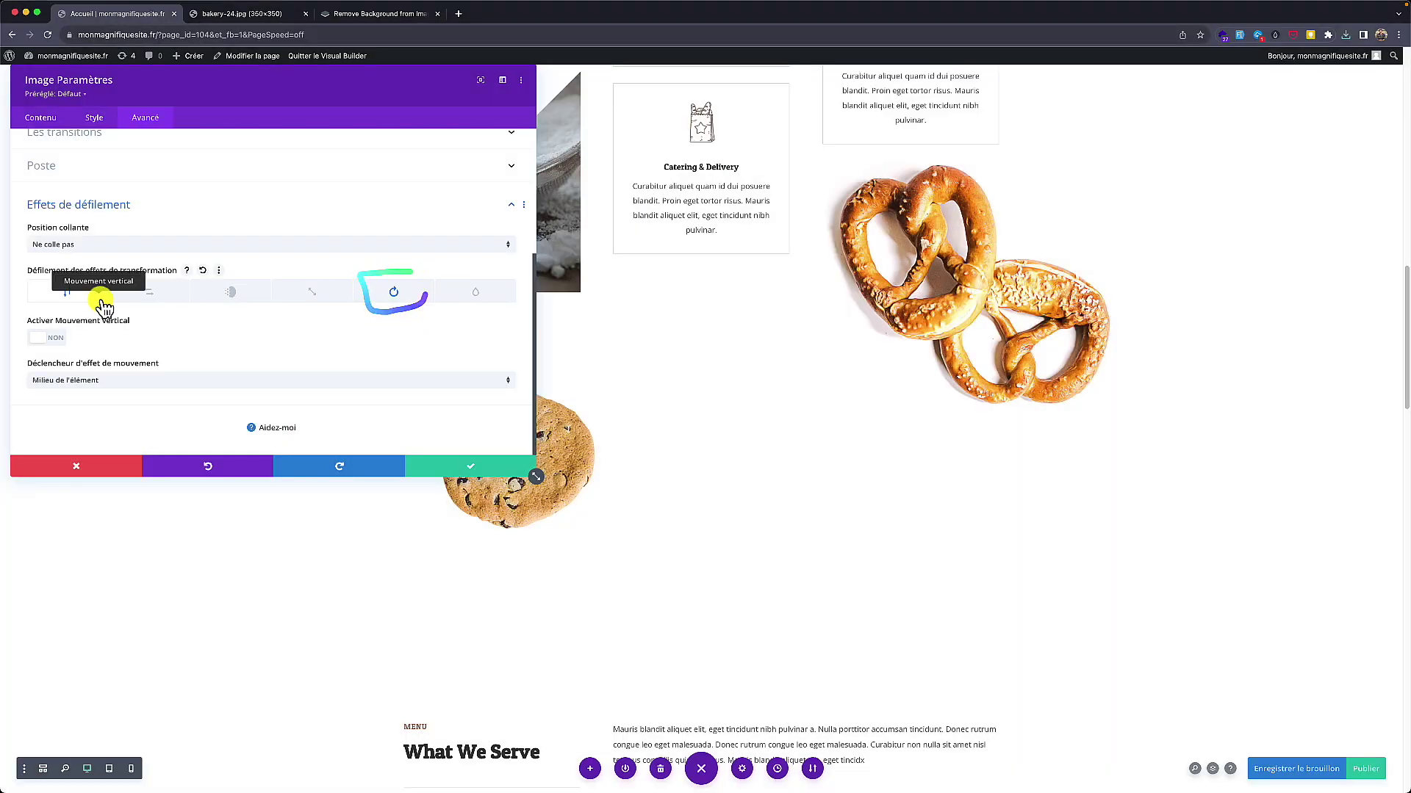
click(294, 298)
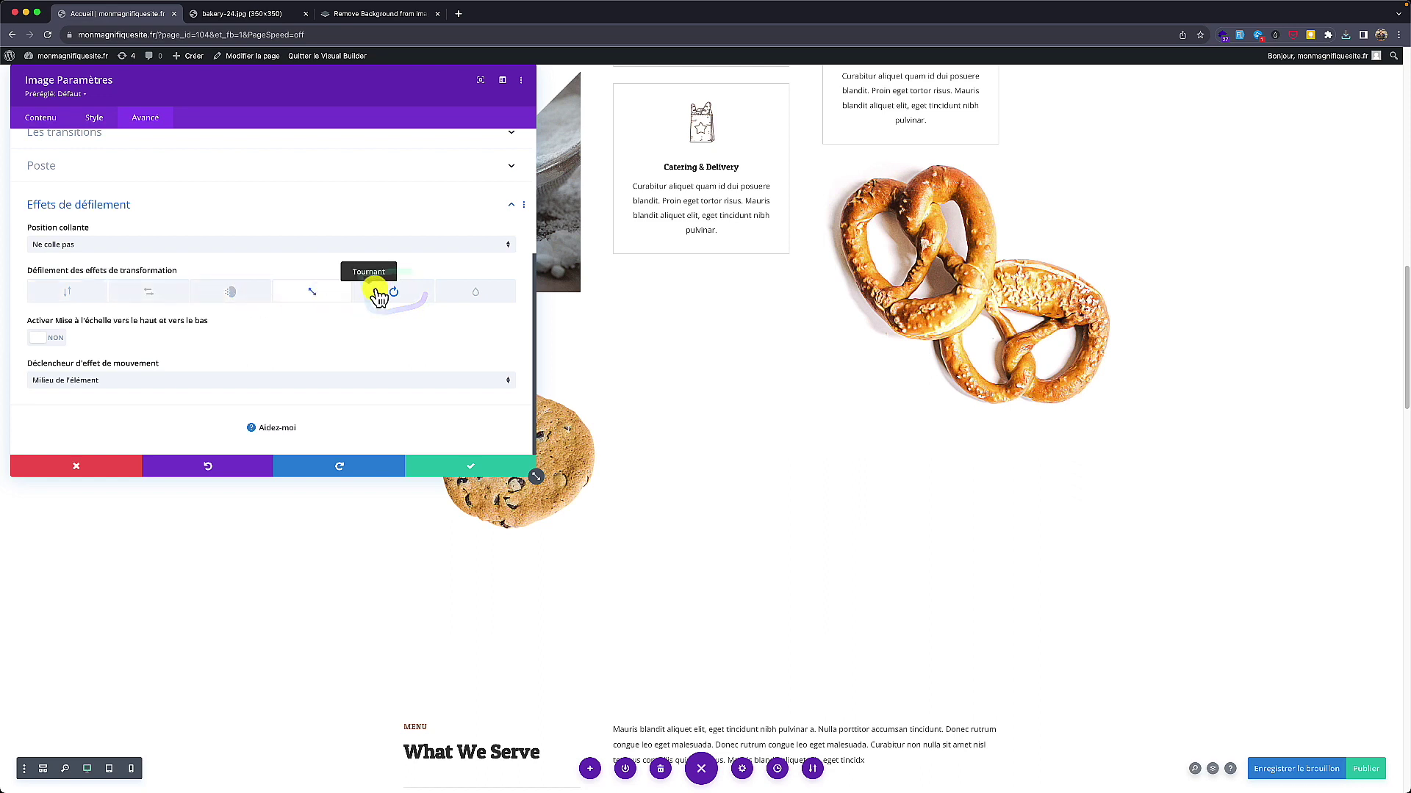
click(392, 292)
click(44, 340)
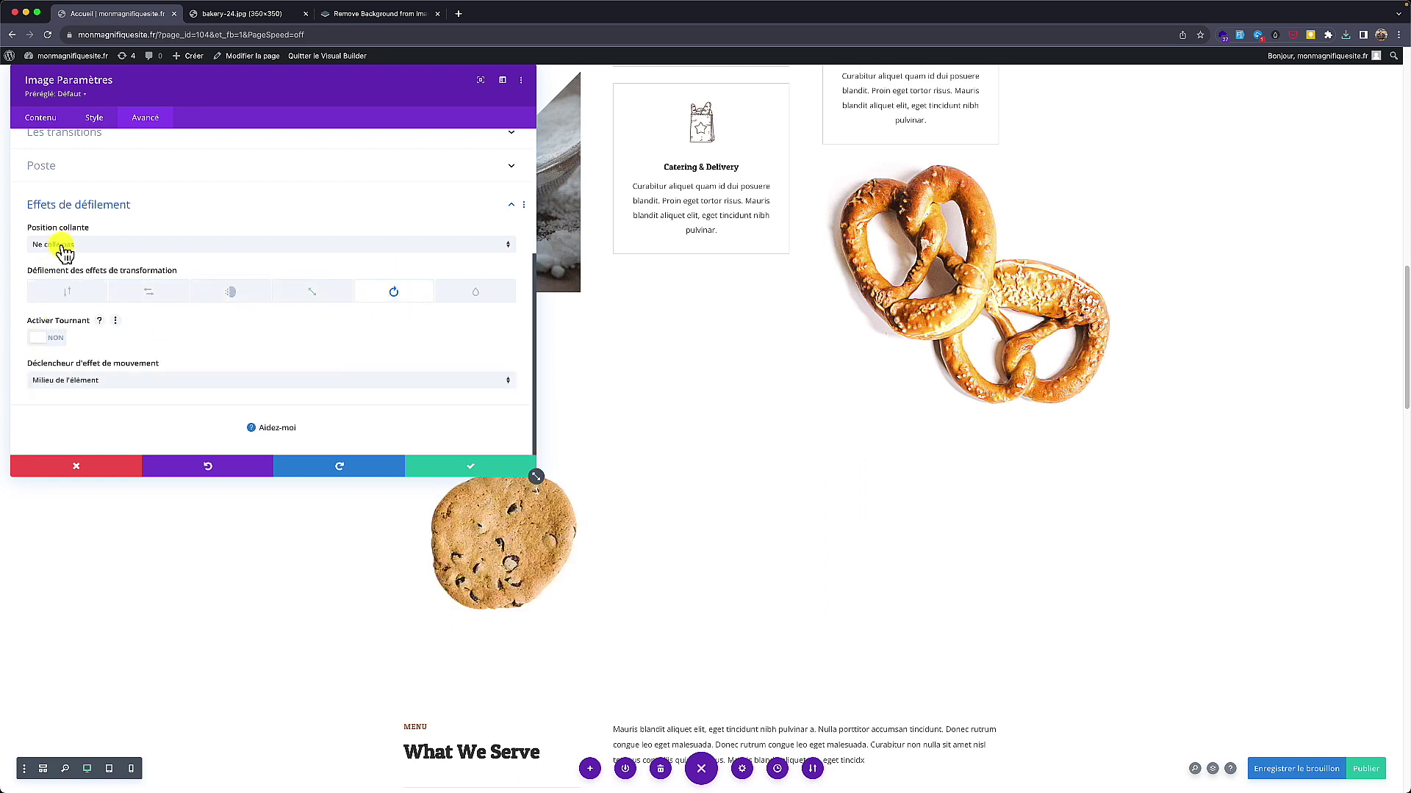
click(136, 295)
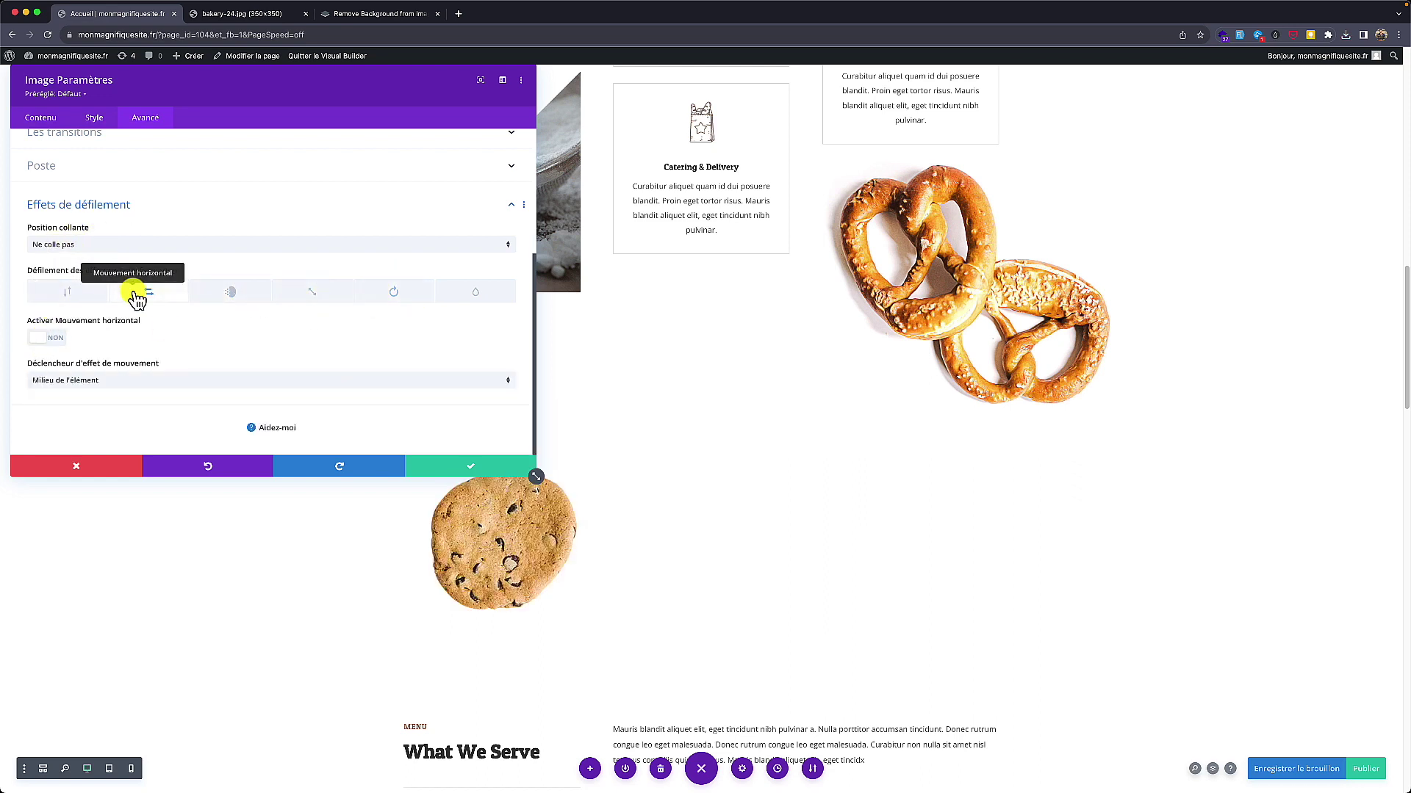
click(45, 339)
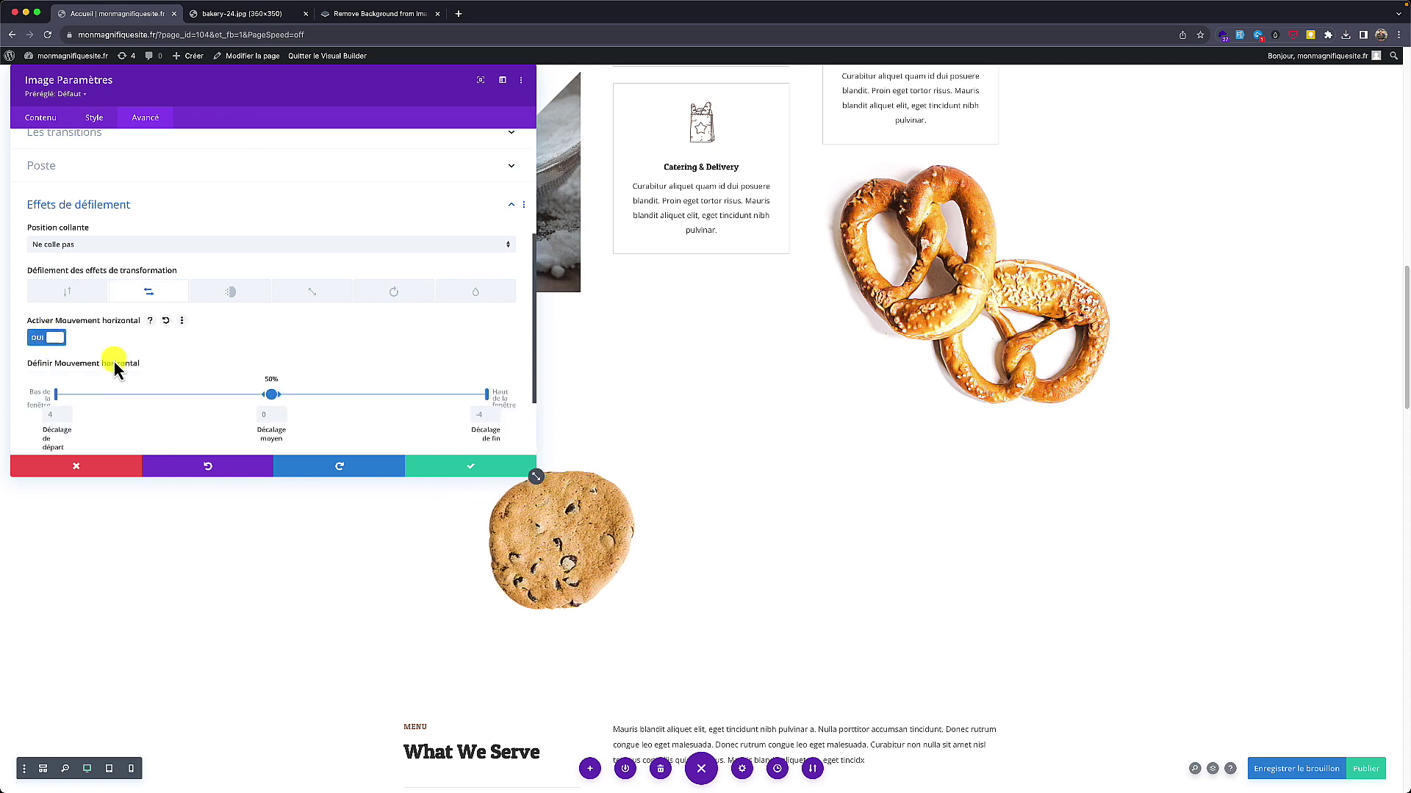
click(465, 470)
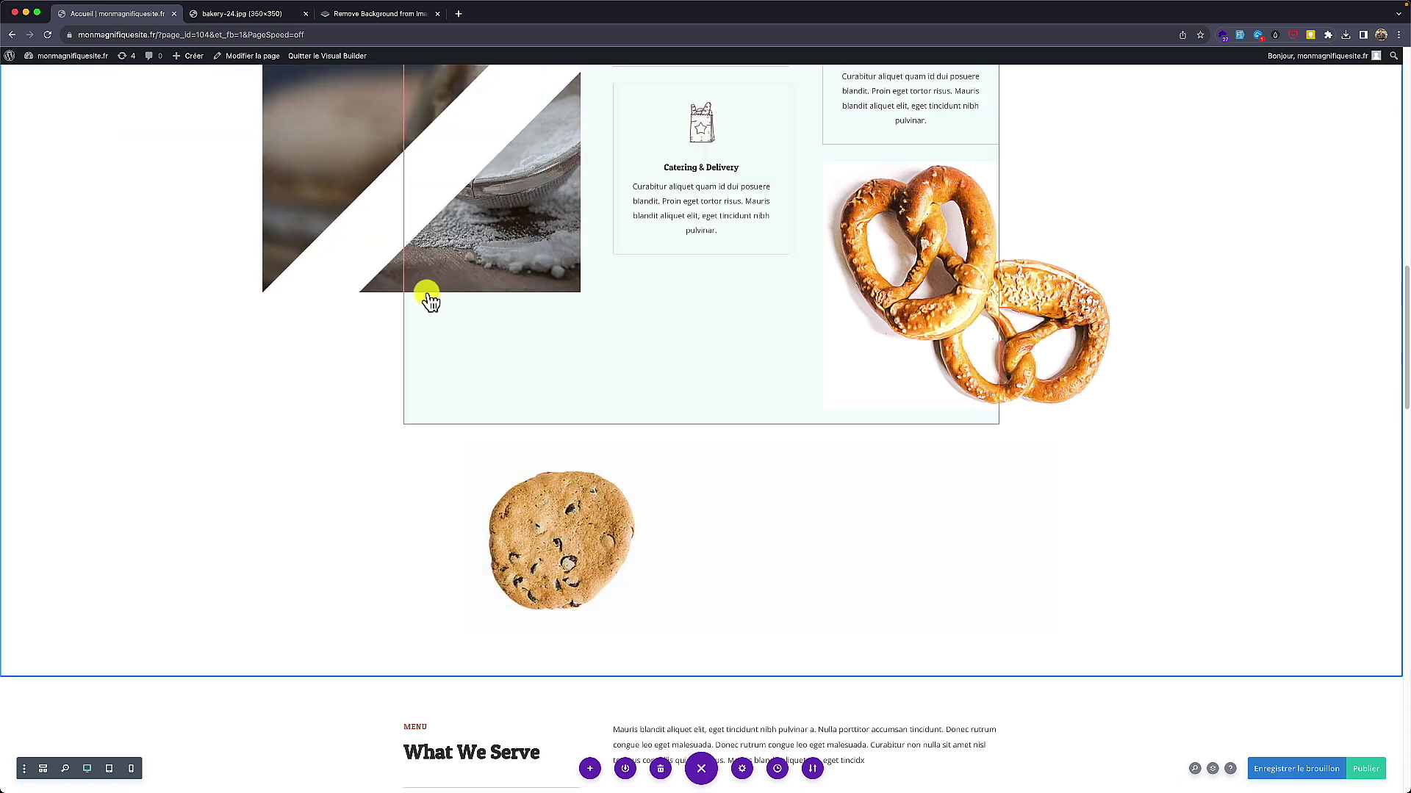
scroll(165, 220, down, 10)
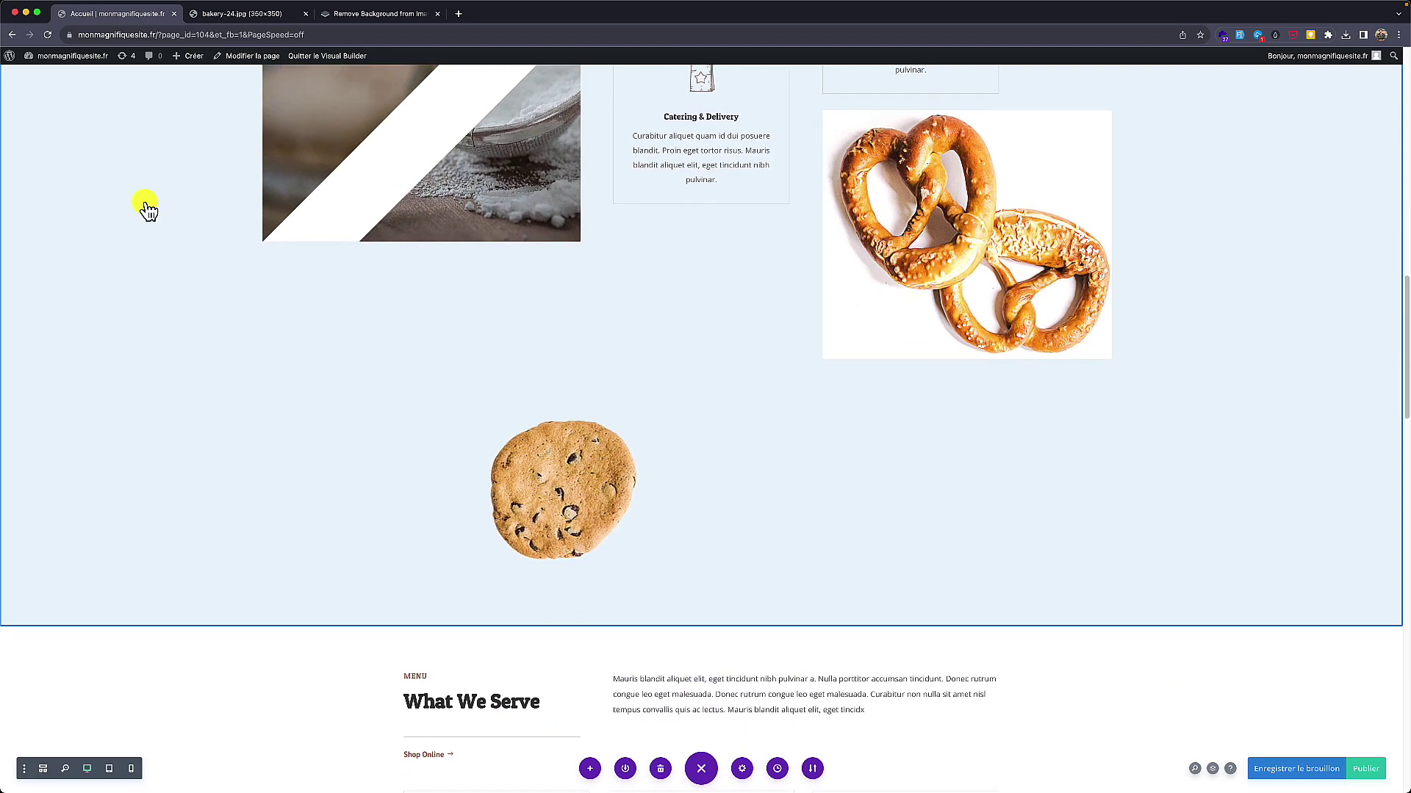
scroll(154, 235, down, 4)
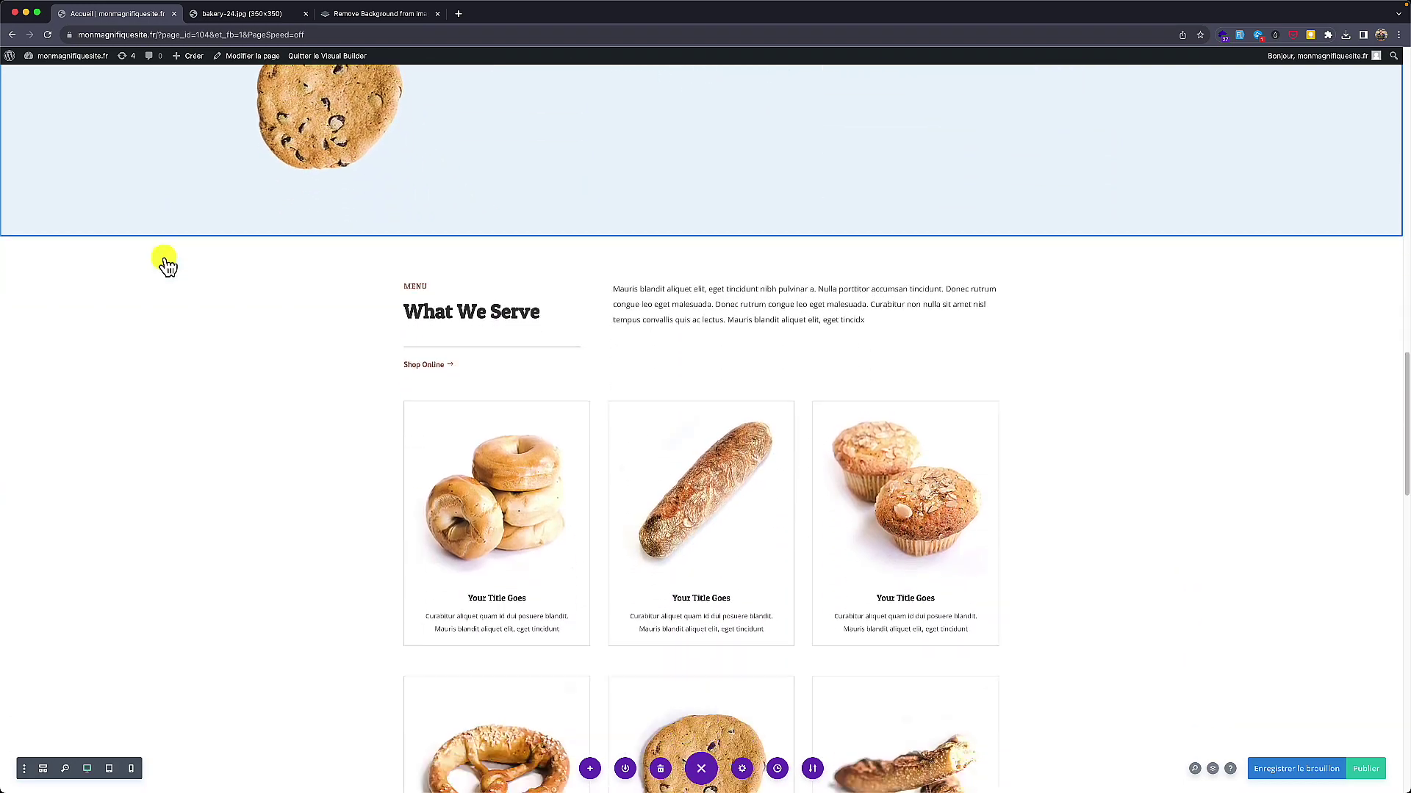
scroll(167, 277, up, 10)
scroll(176, 279, down, 9)
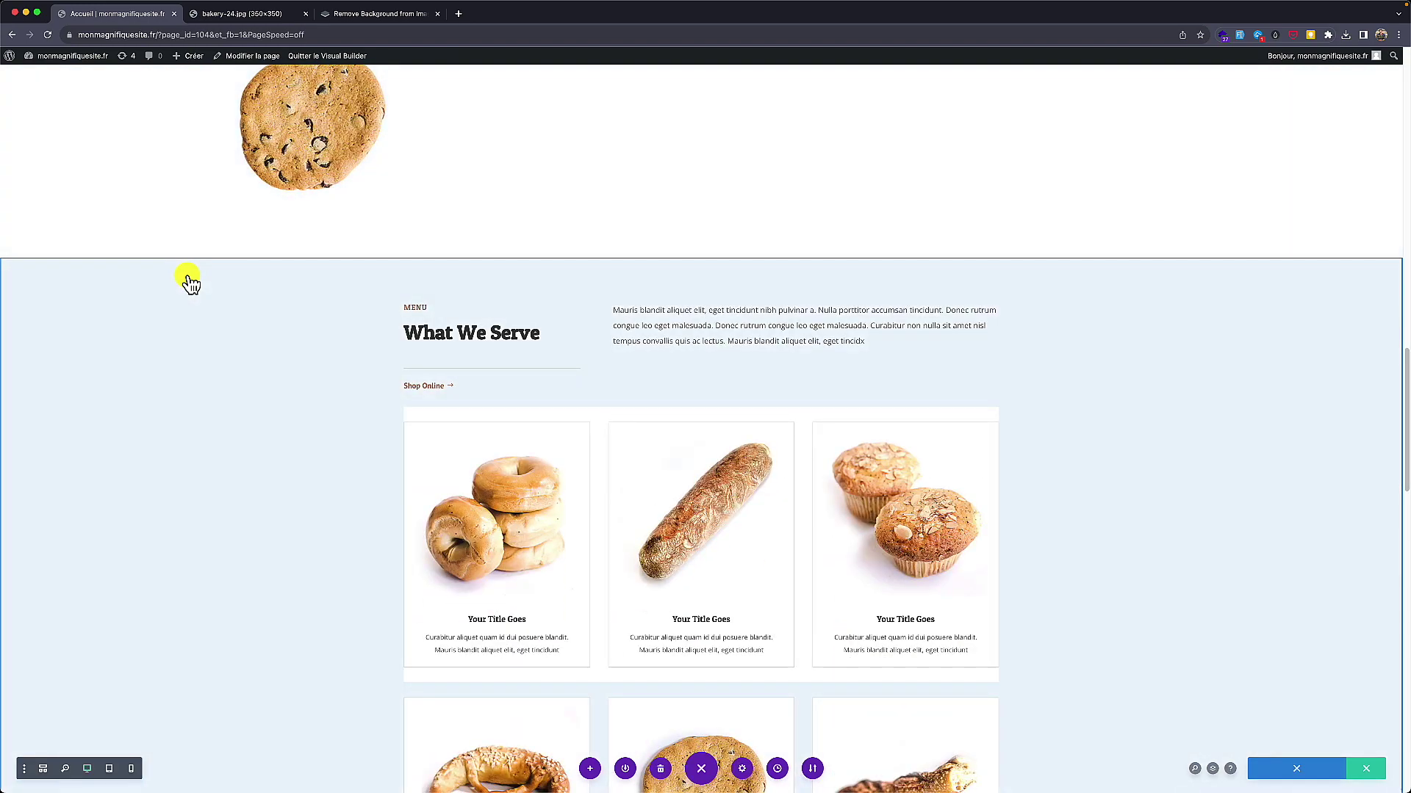
scroll(189, 283, down, 5)
scroll(189, 282, down, 12)
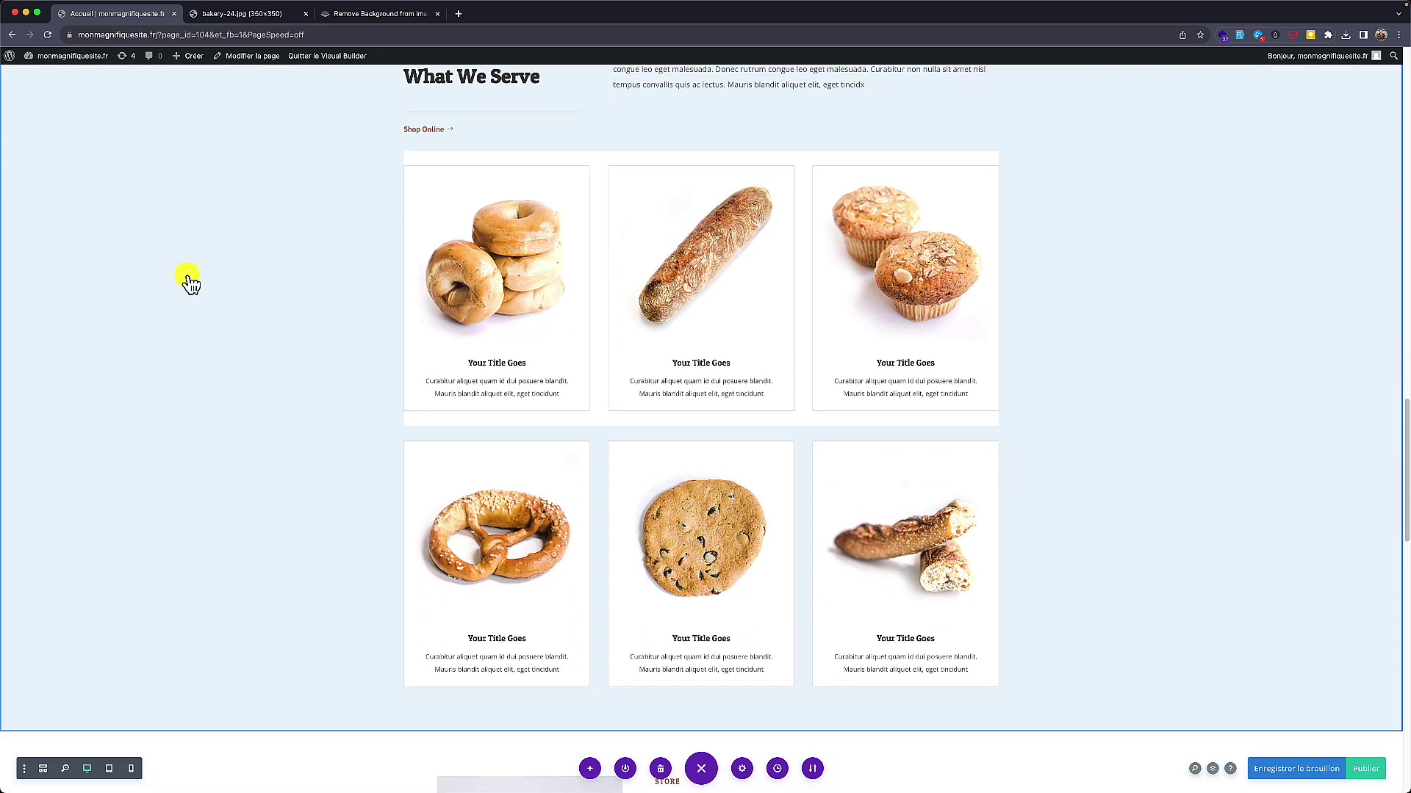
scroll(190, 283, down, 20)
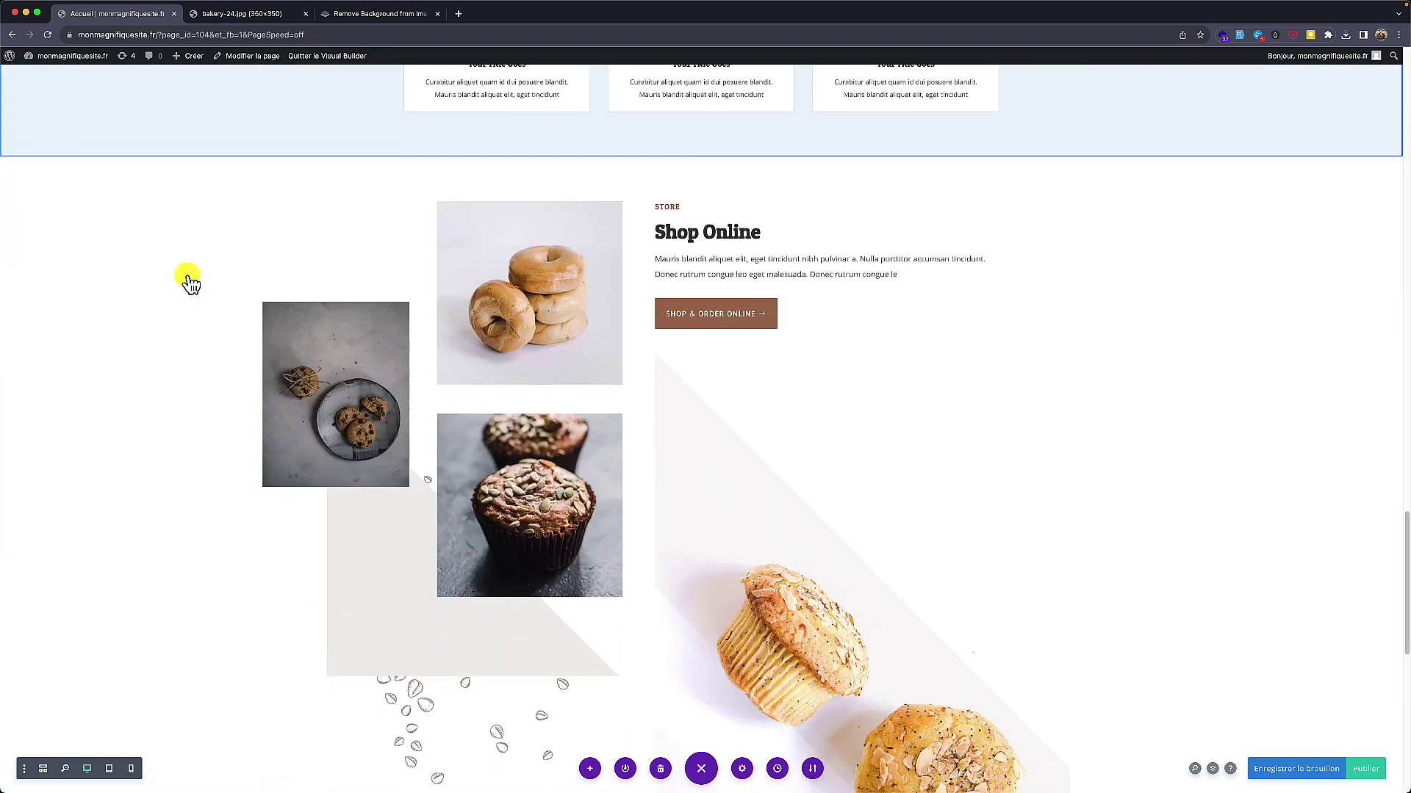
scroll(190, 283, down, 3)
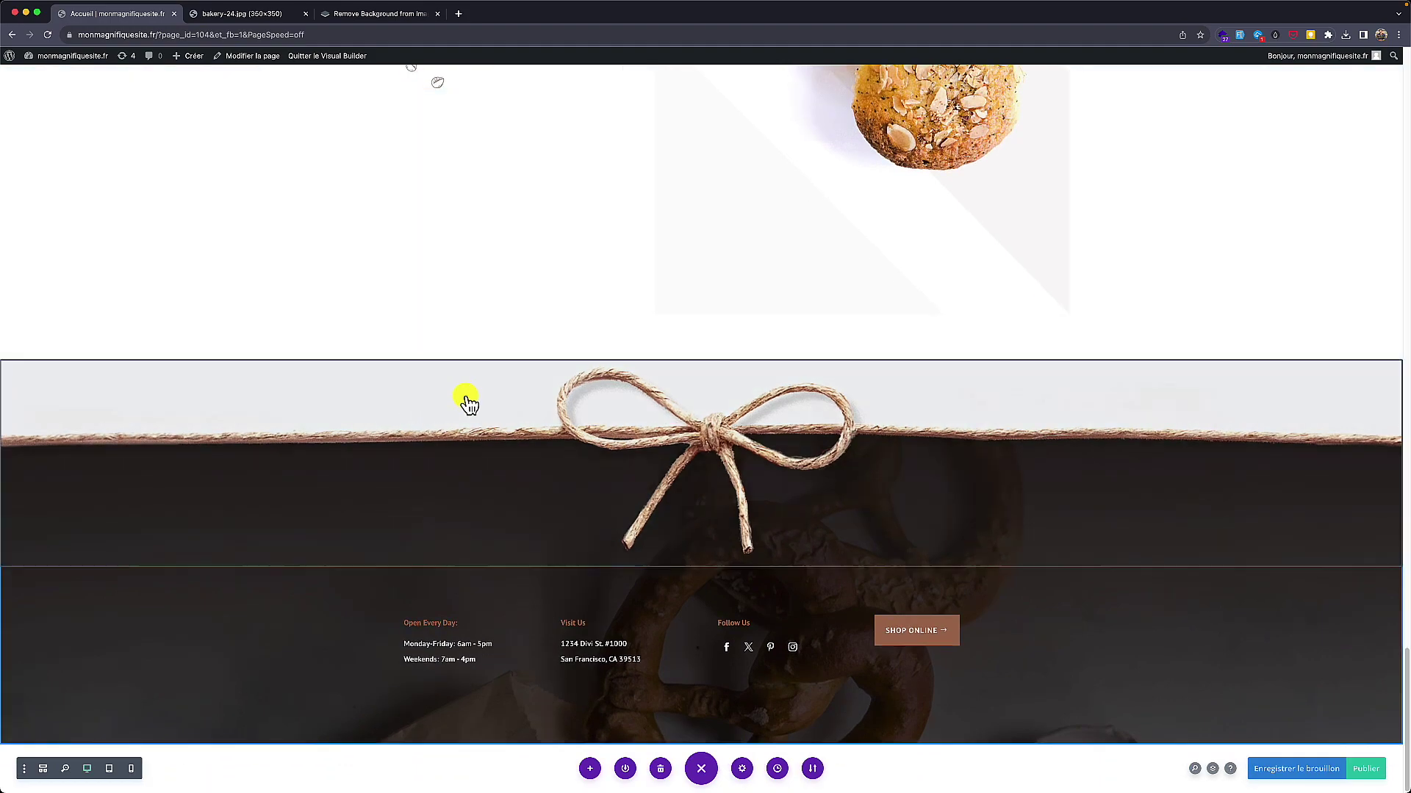
scroll(466, 402, up, 20)
scroll(466, 402, up, 20)
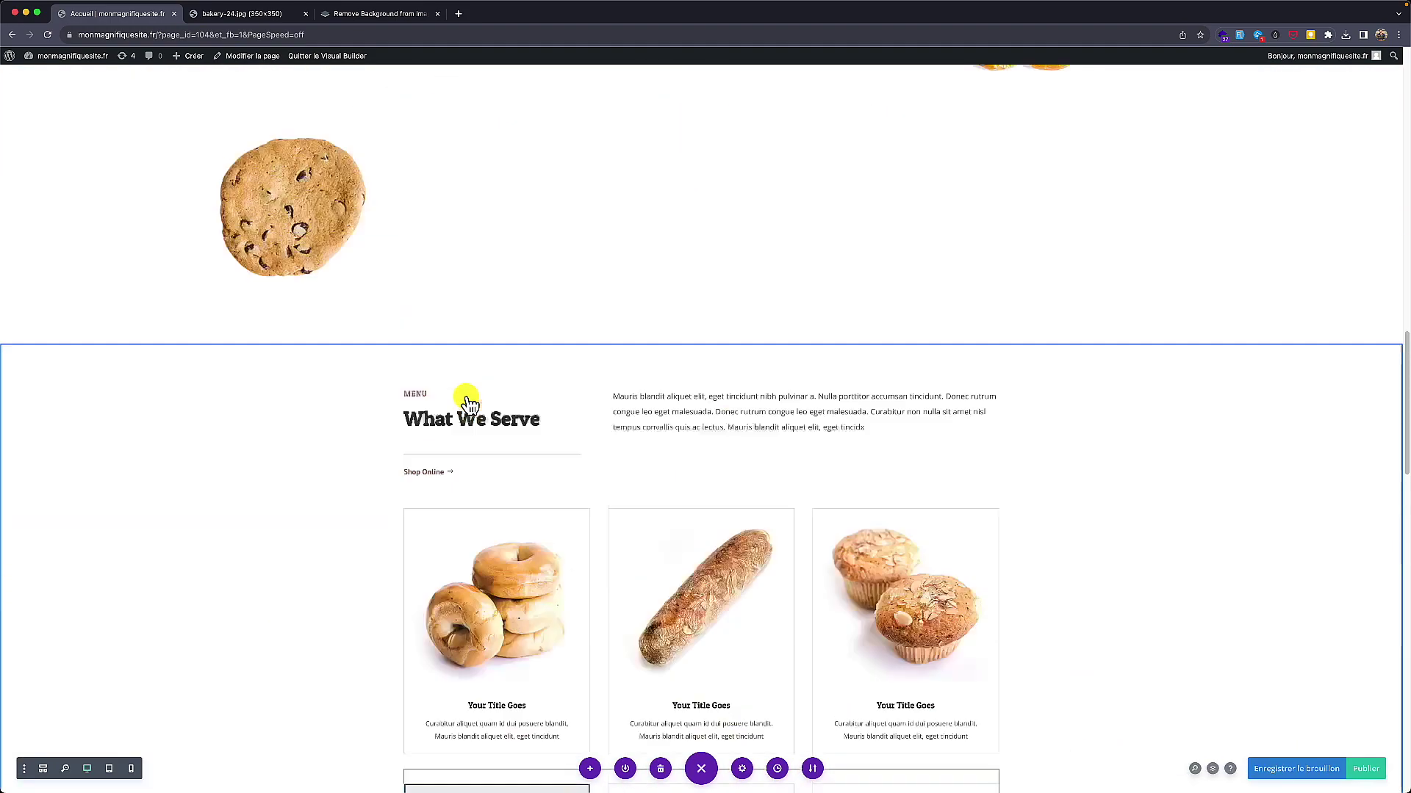
scroll(638, 499, down, 4)
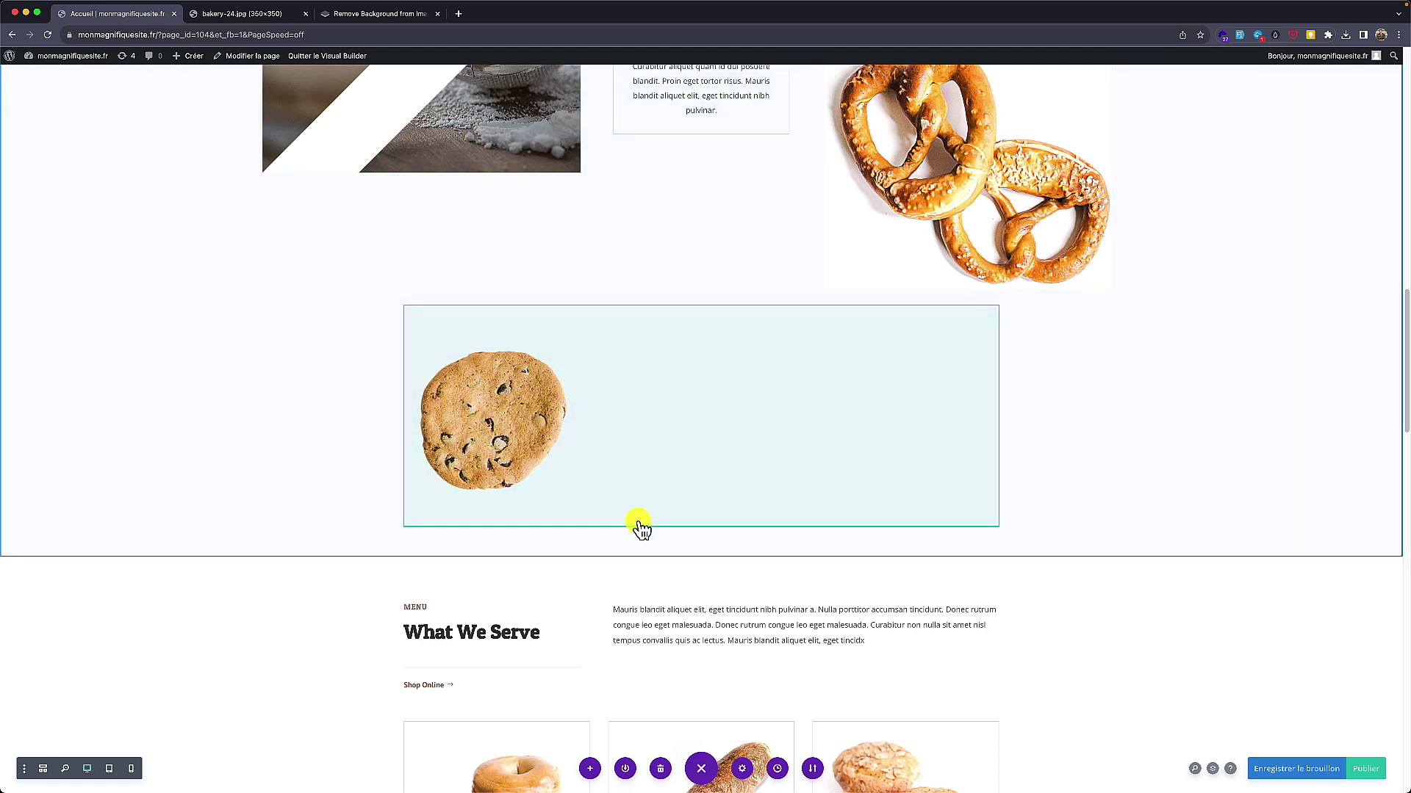
Step: Add a one-column row below the cookie containing a Formulaire de contact module
click(700, 553)
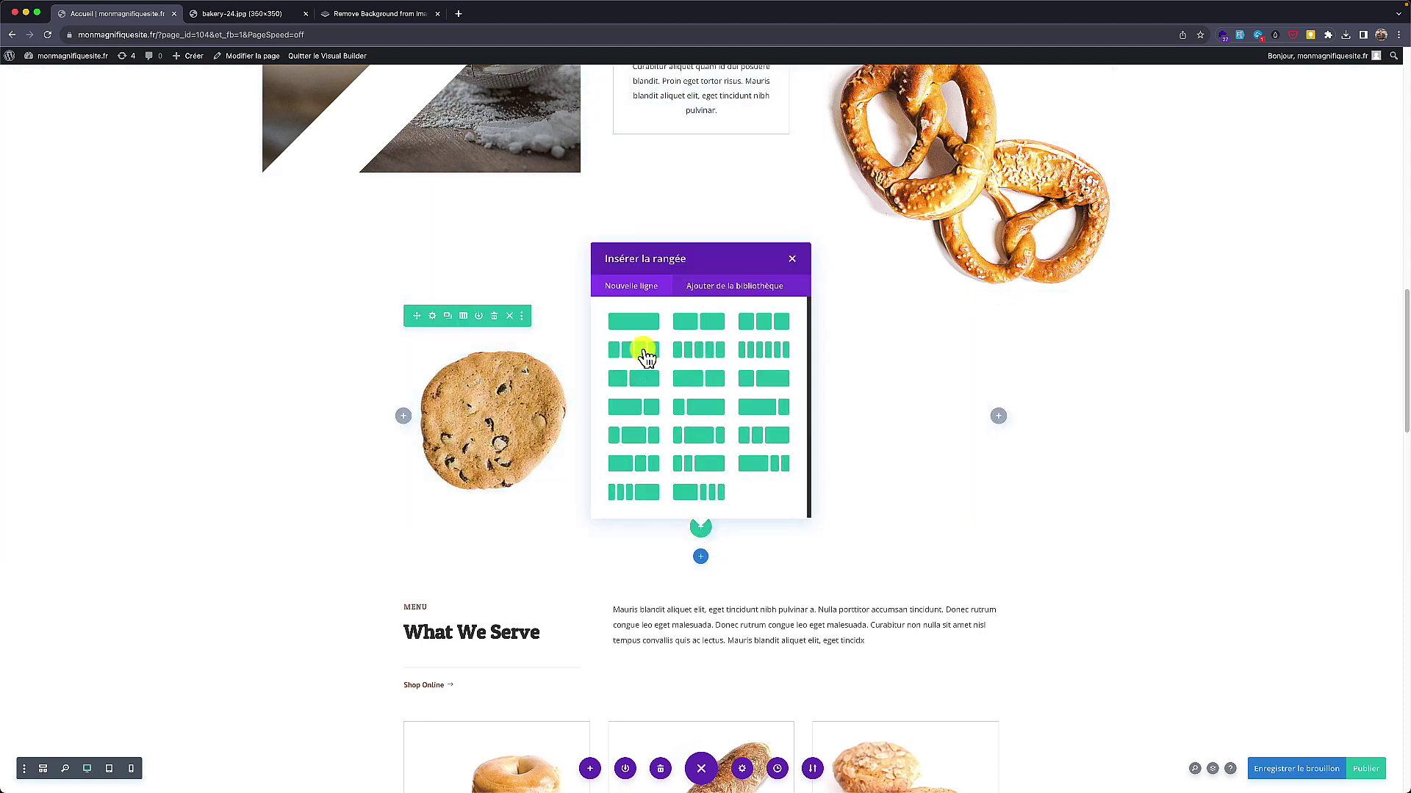
click(635, 322)
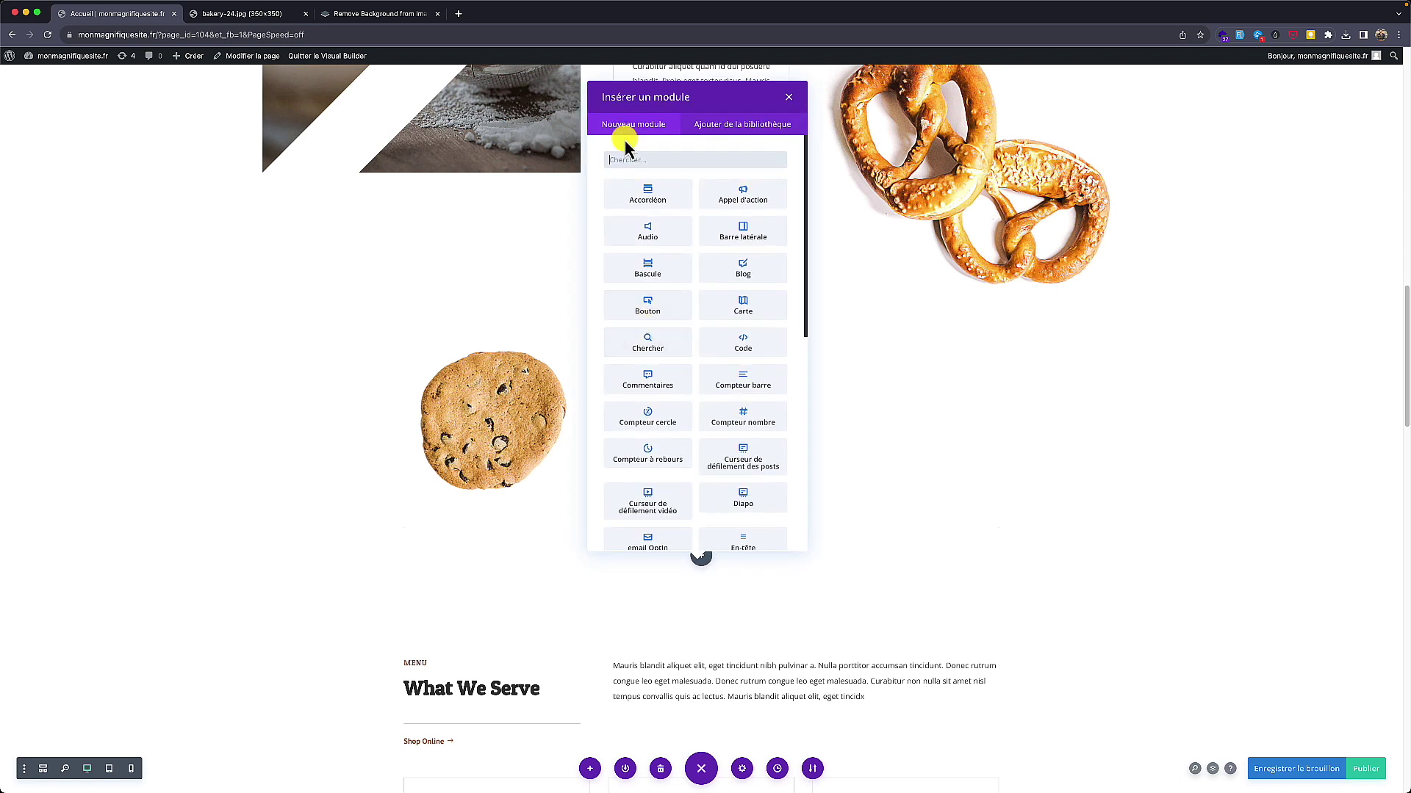
text(contac)
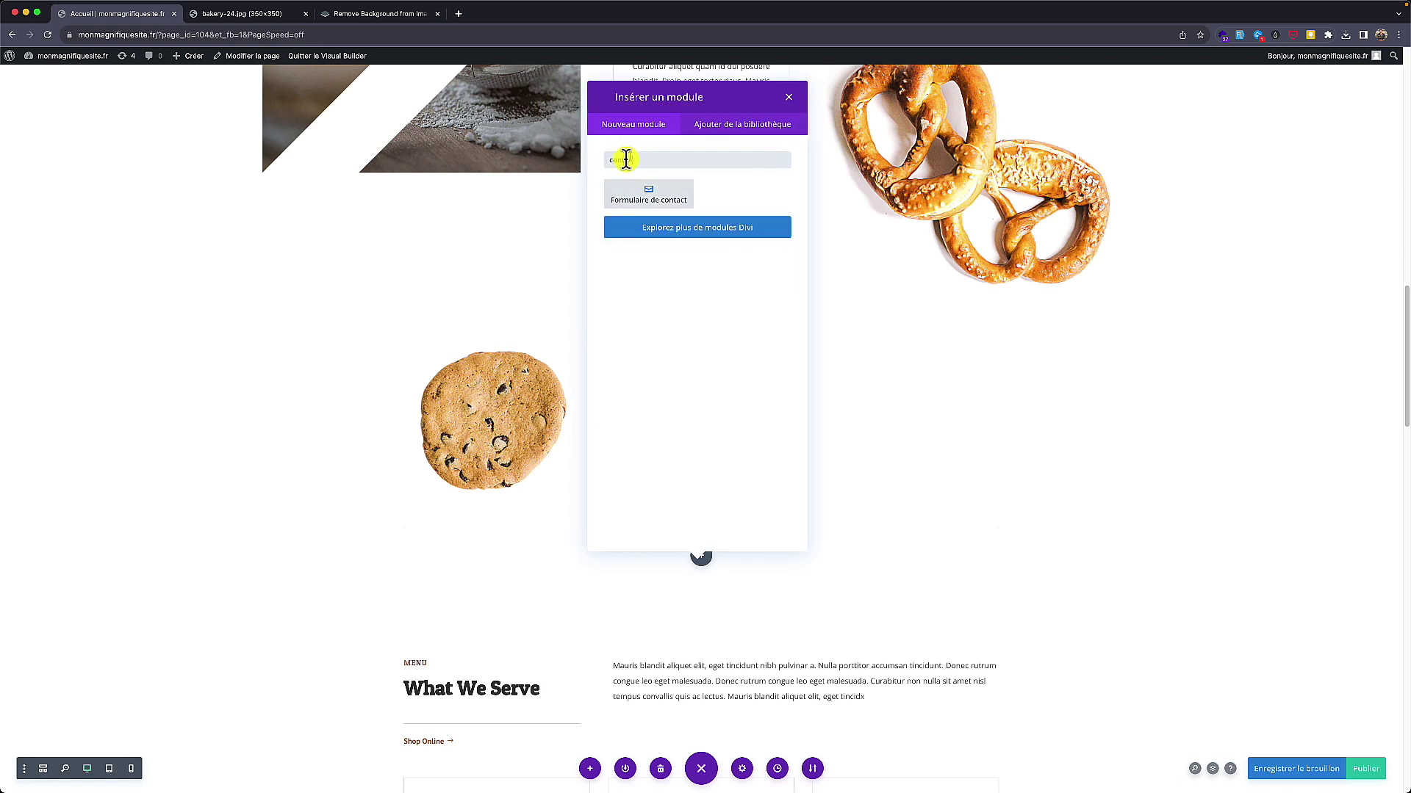
click(636, 209)
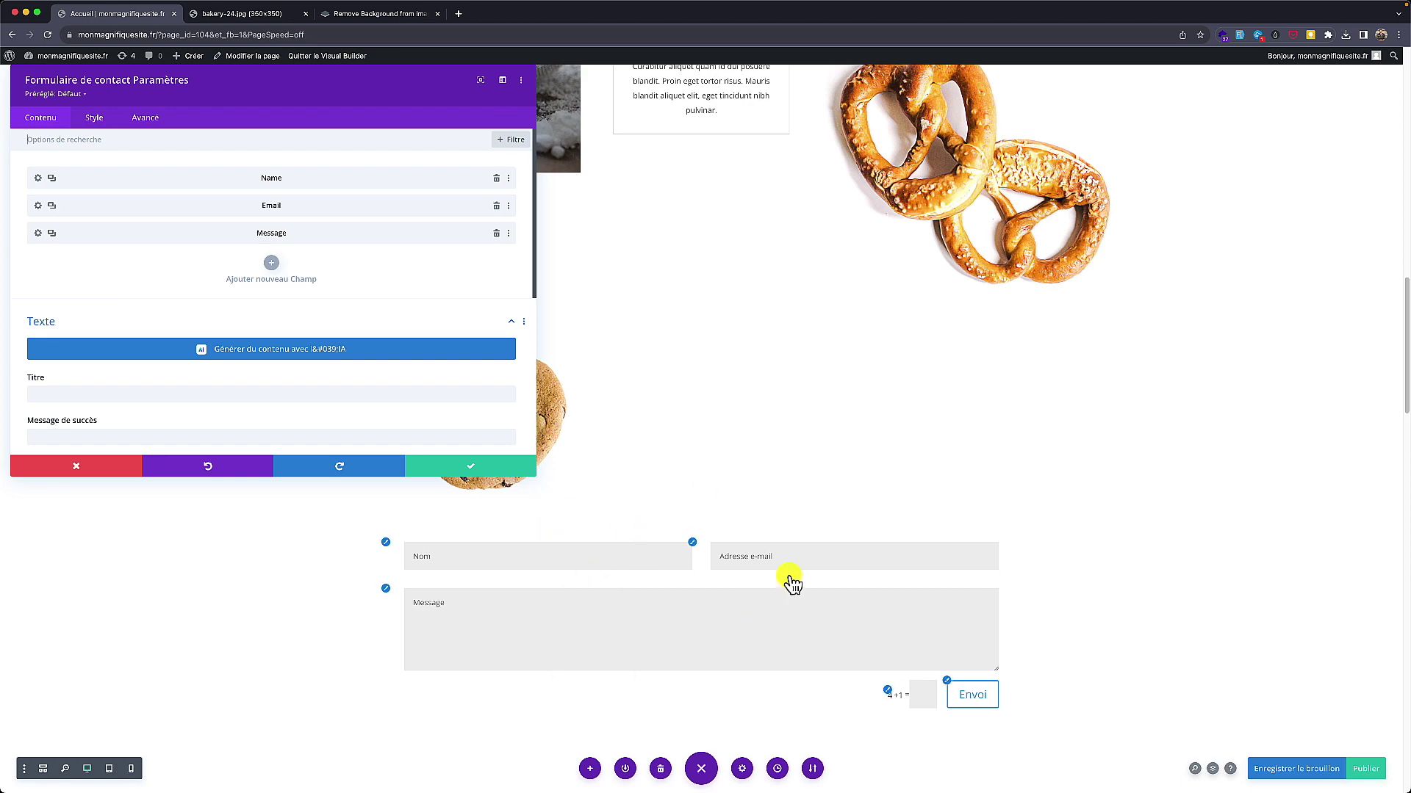
Step: Delete the Email field from the contact form and add a new blank field
key(super+shift+4)
mouse_move(772, 514)
mouse_down()
mouse_move(255, 537)
mouse_move(937, 712)
mouse_up()
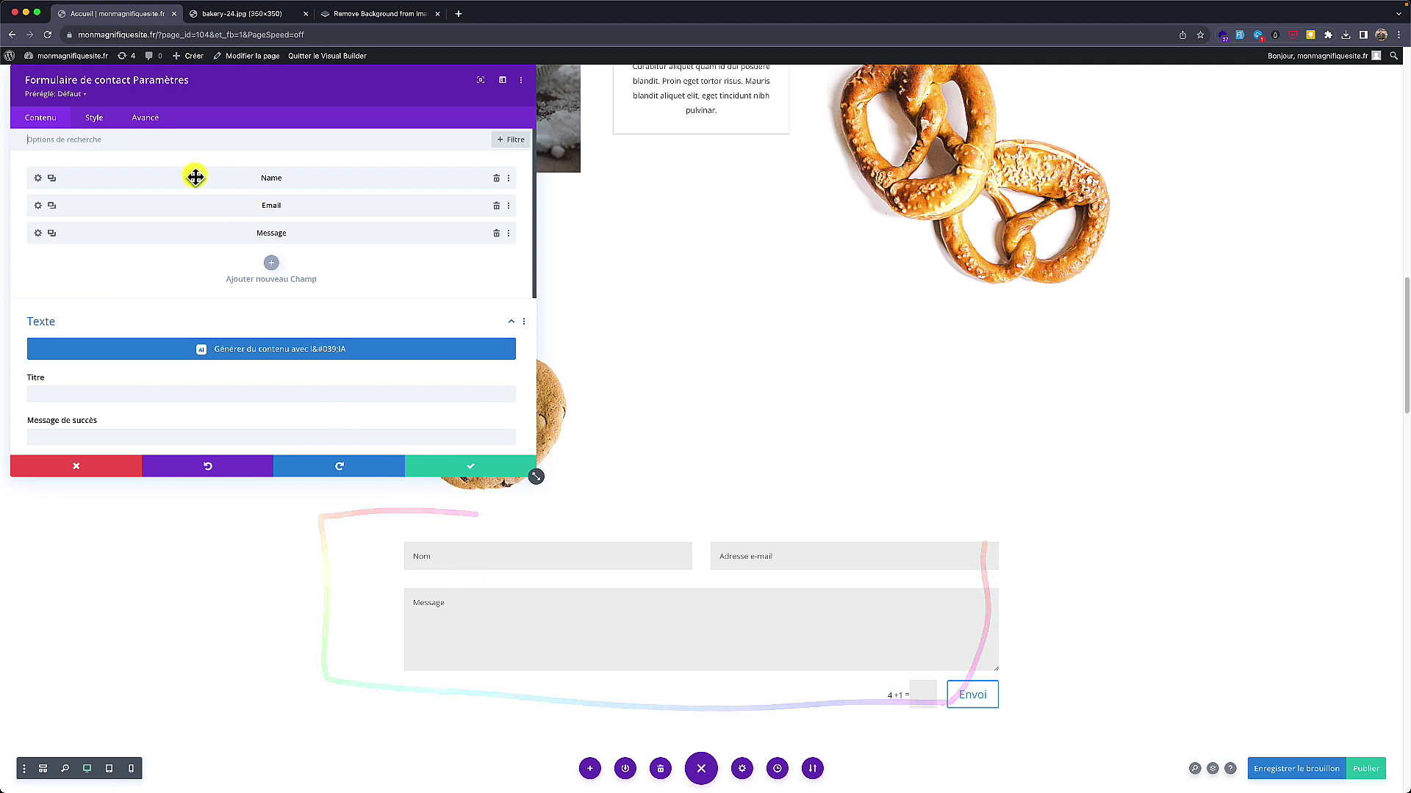
drag(142, 82, 193, 81)
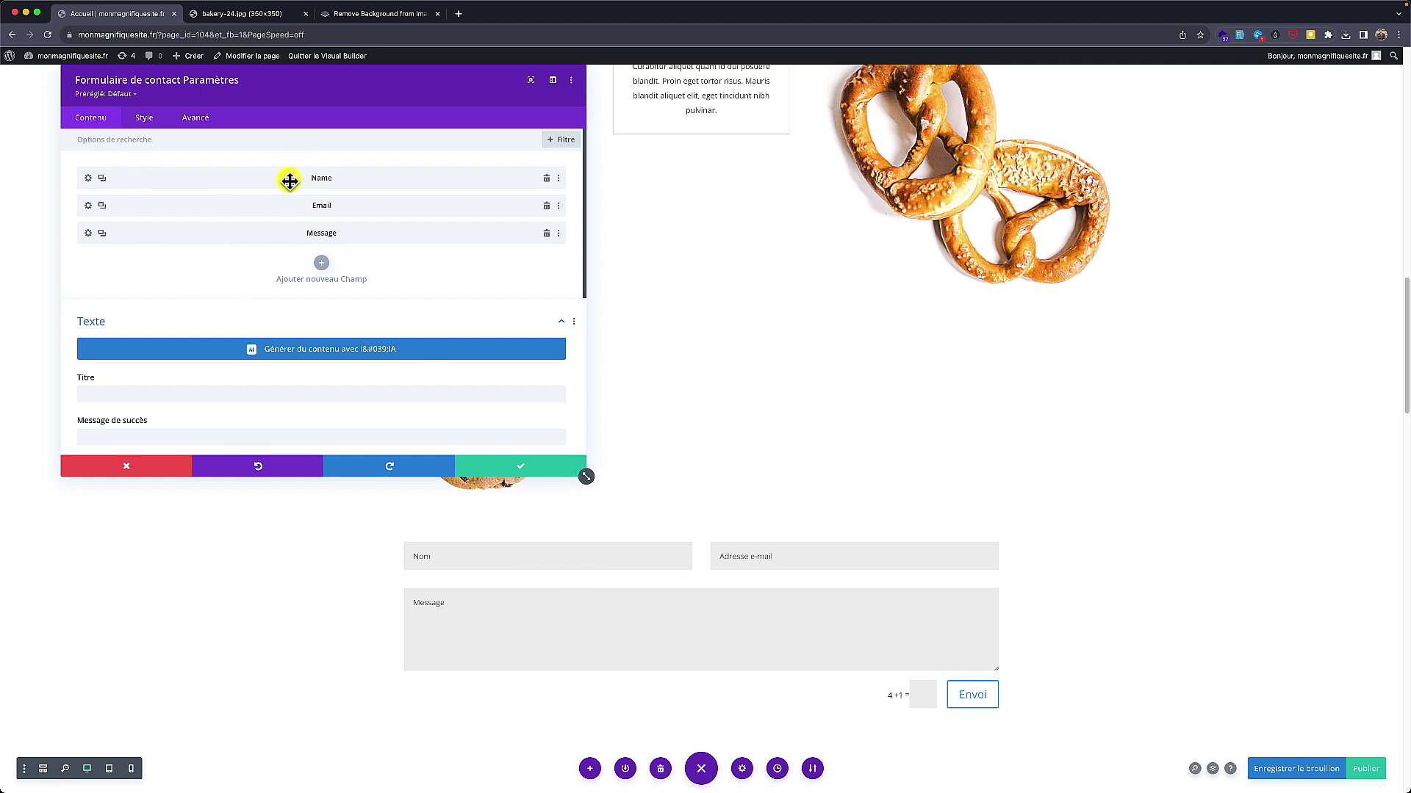
drag(289, 181, 236, 177)
click(546, 207)
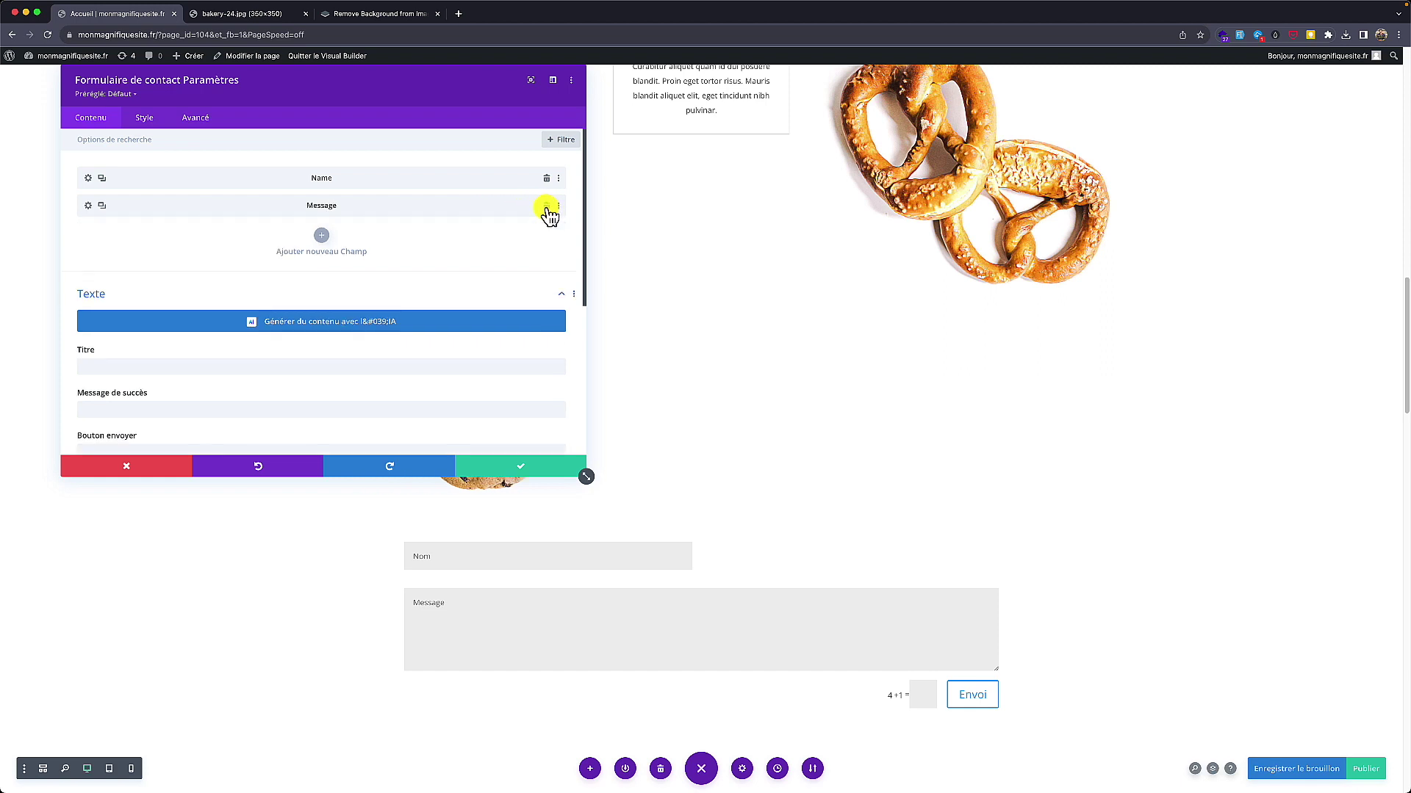
click(321, 235)
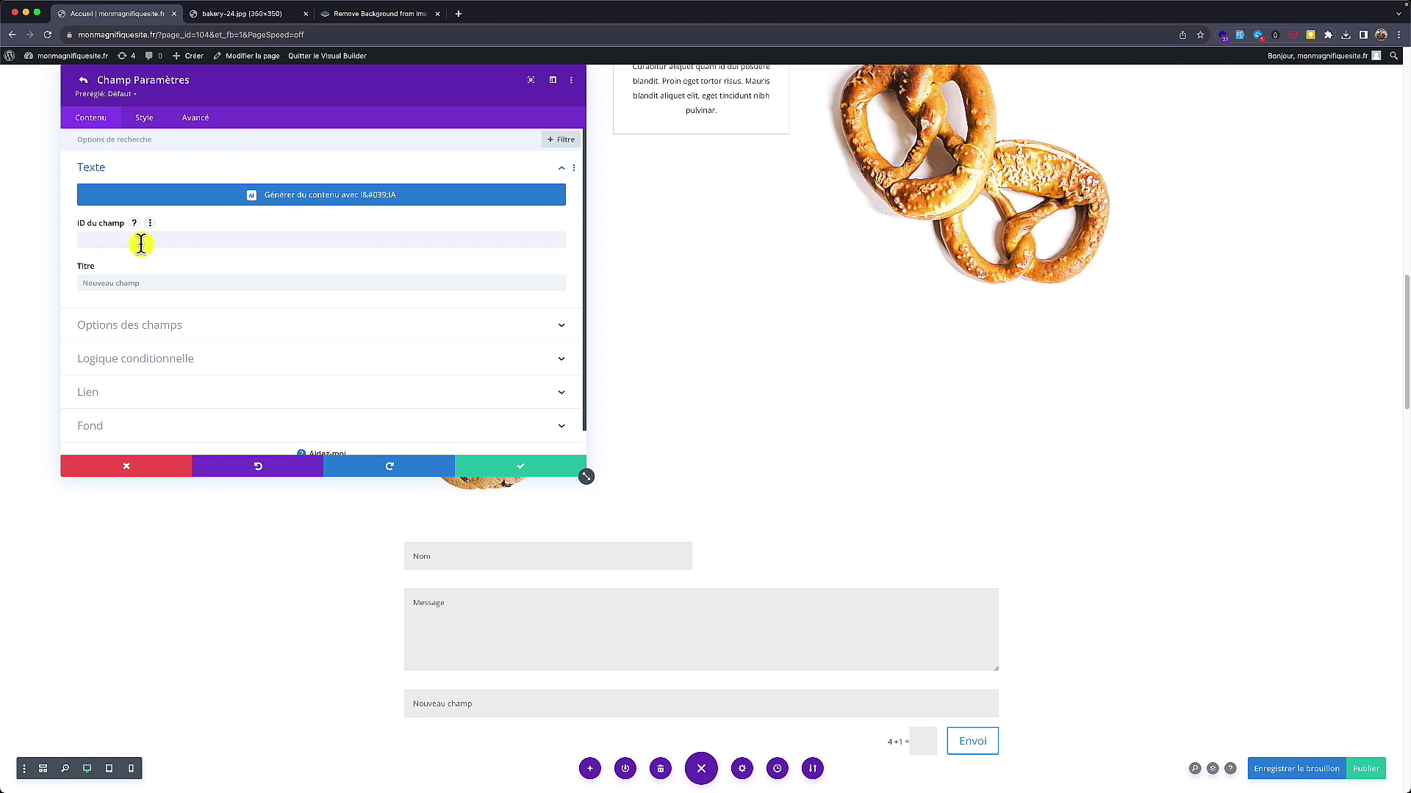
Step: Title the new field 'Votre commande' and give it the field ID 'commande'
click(113, 237)
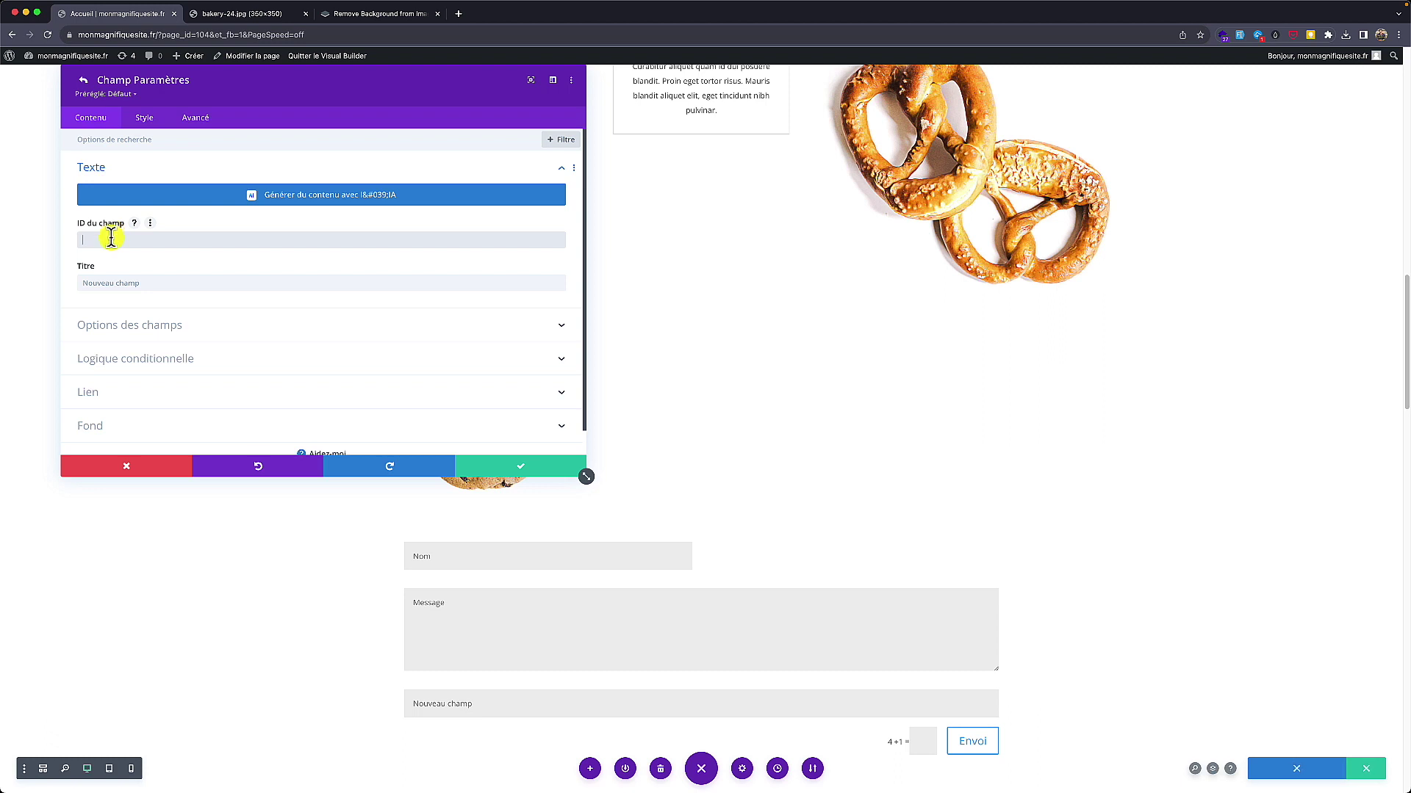
click(110, 284)
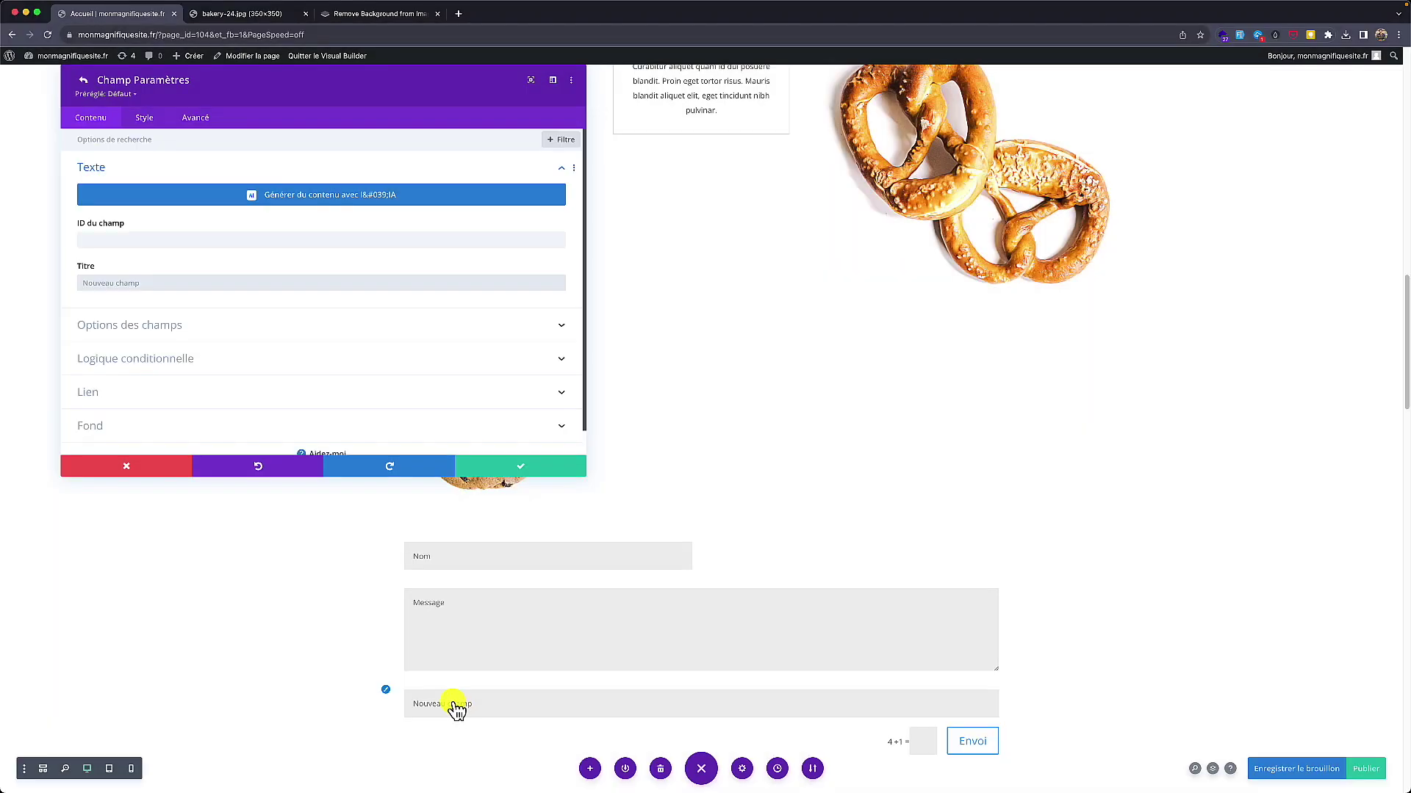
mouse_move(470, 687)
mouse_down()
mouse_move(441, 685)
mouse_move(459, 730)
mouse_up()
text(Votre commande)
click(159, 239)
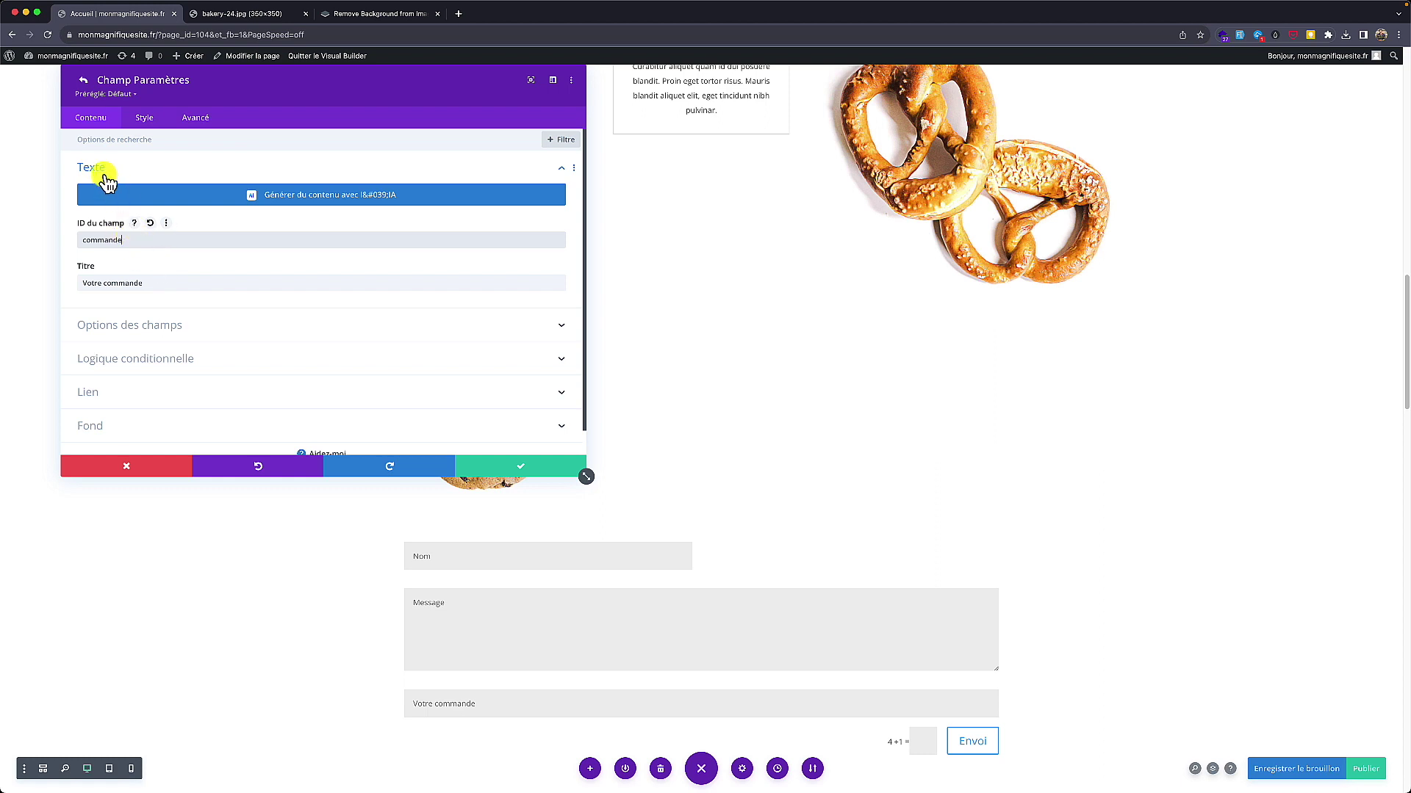
Step: Keep the field type as a plain input field and return to the field list
click(141, 327)
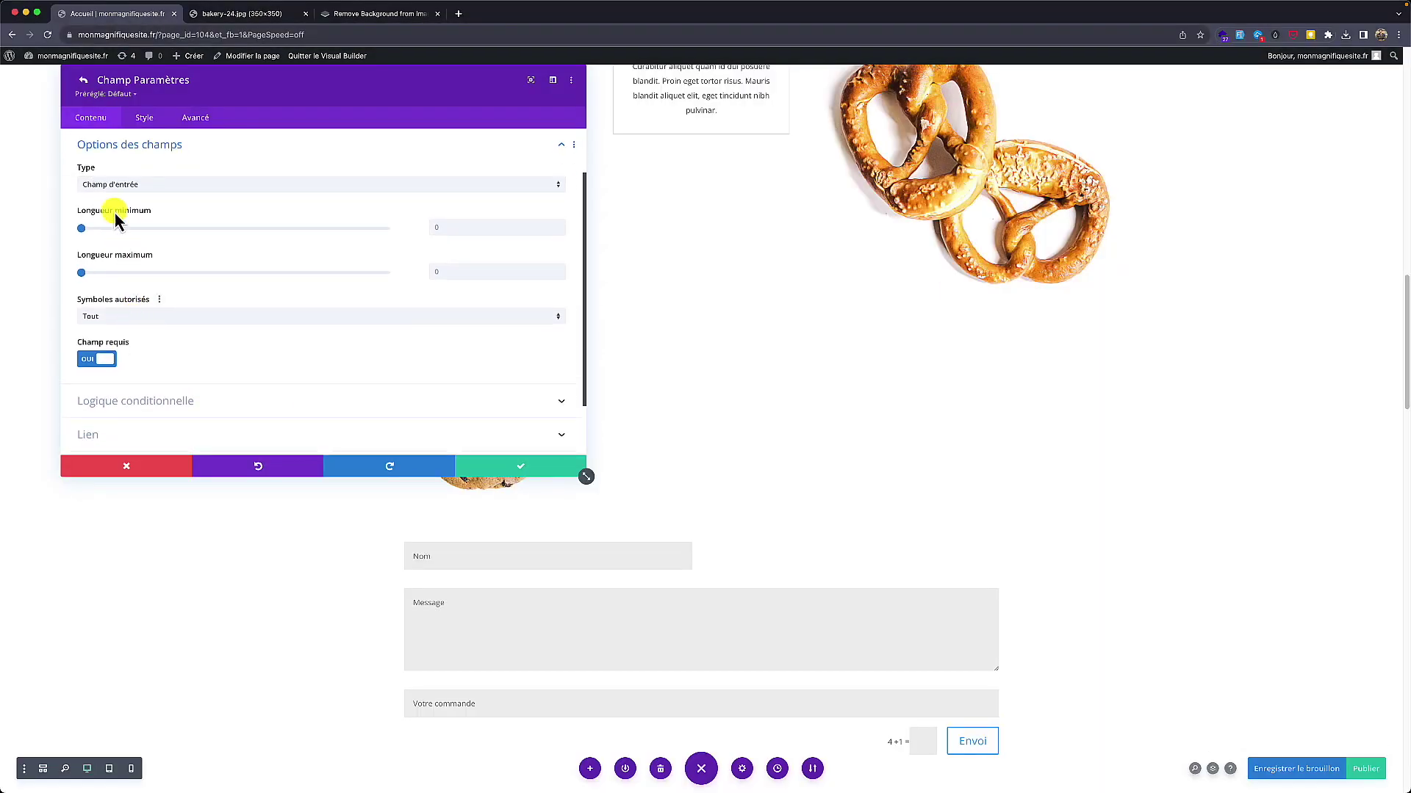
scroll(112, 189, up, 2)
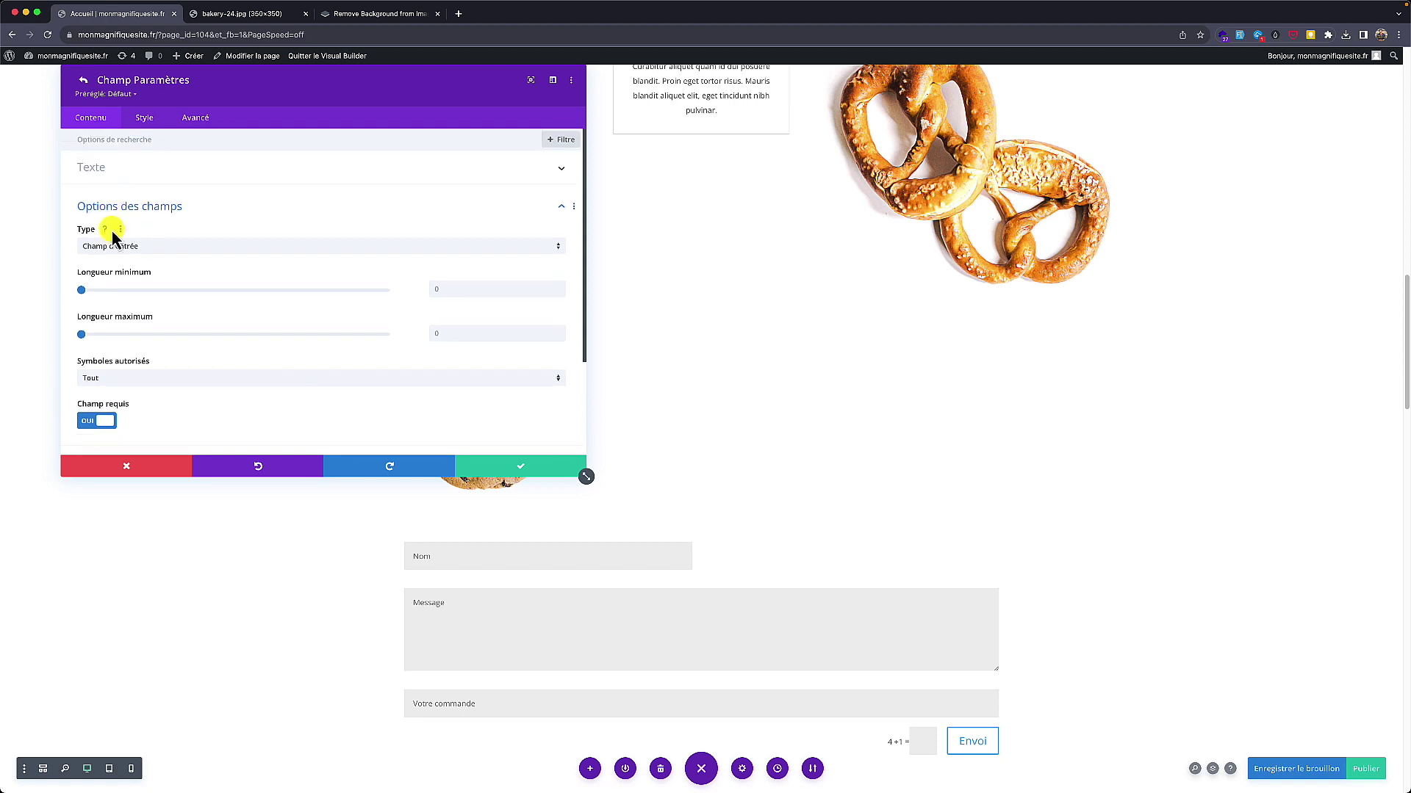
click(119, 250)
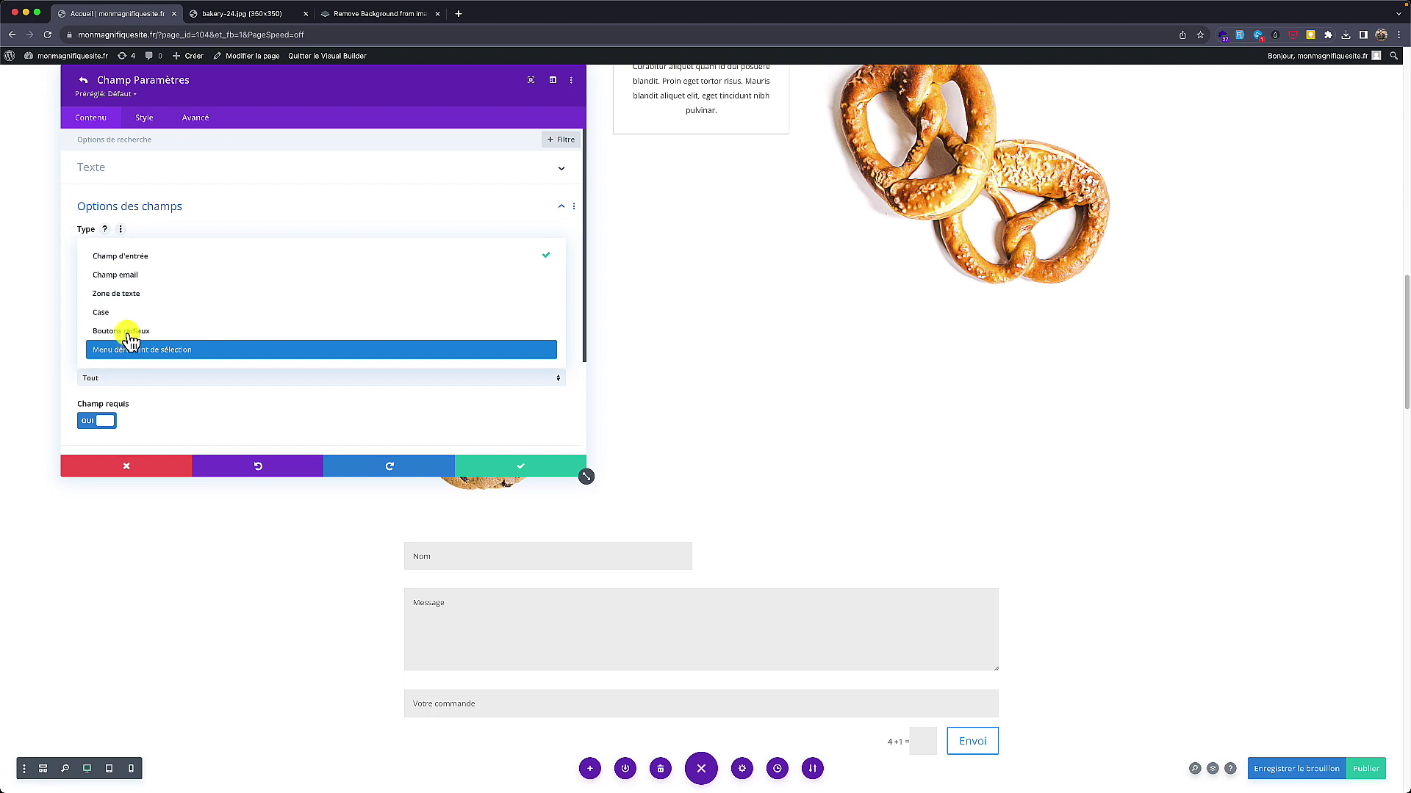
click(197, 213)
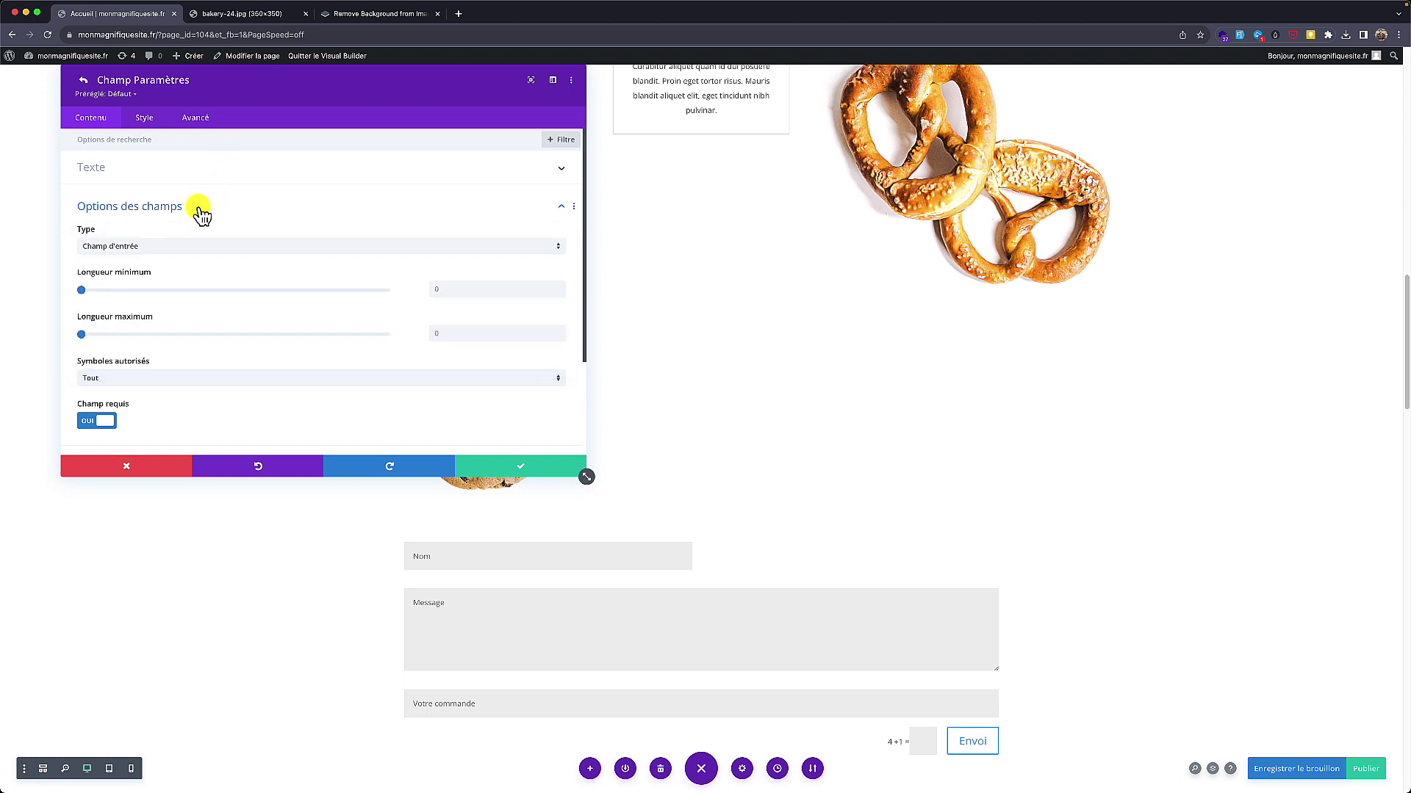
scroll(122, 390, down, 2)
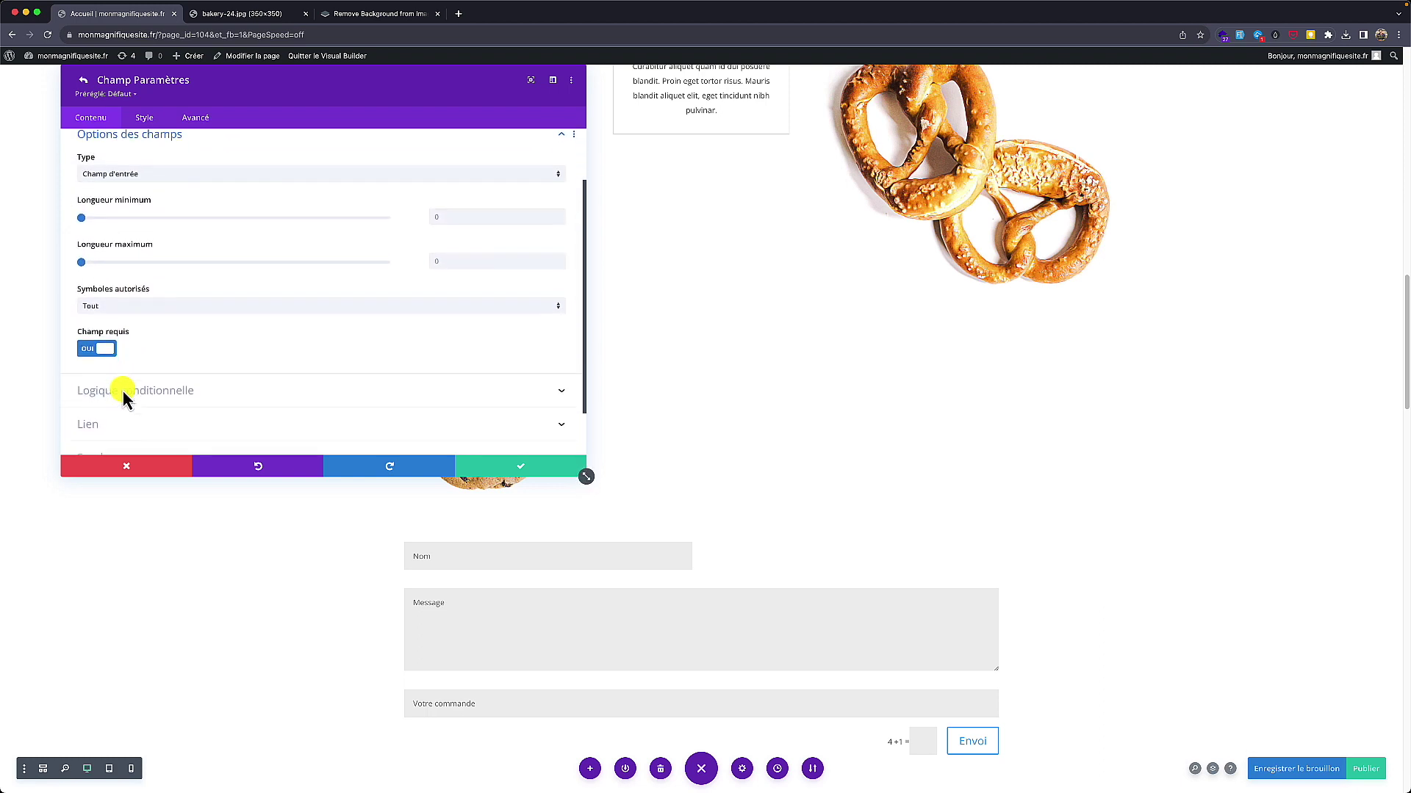
scroll(122, 390, up, 2)
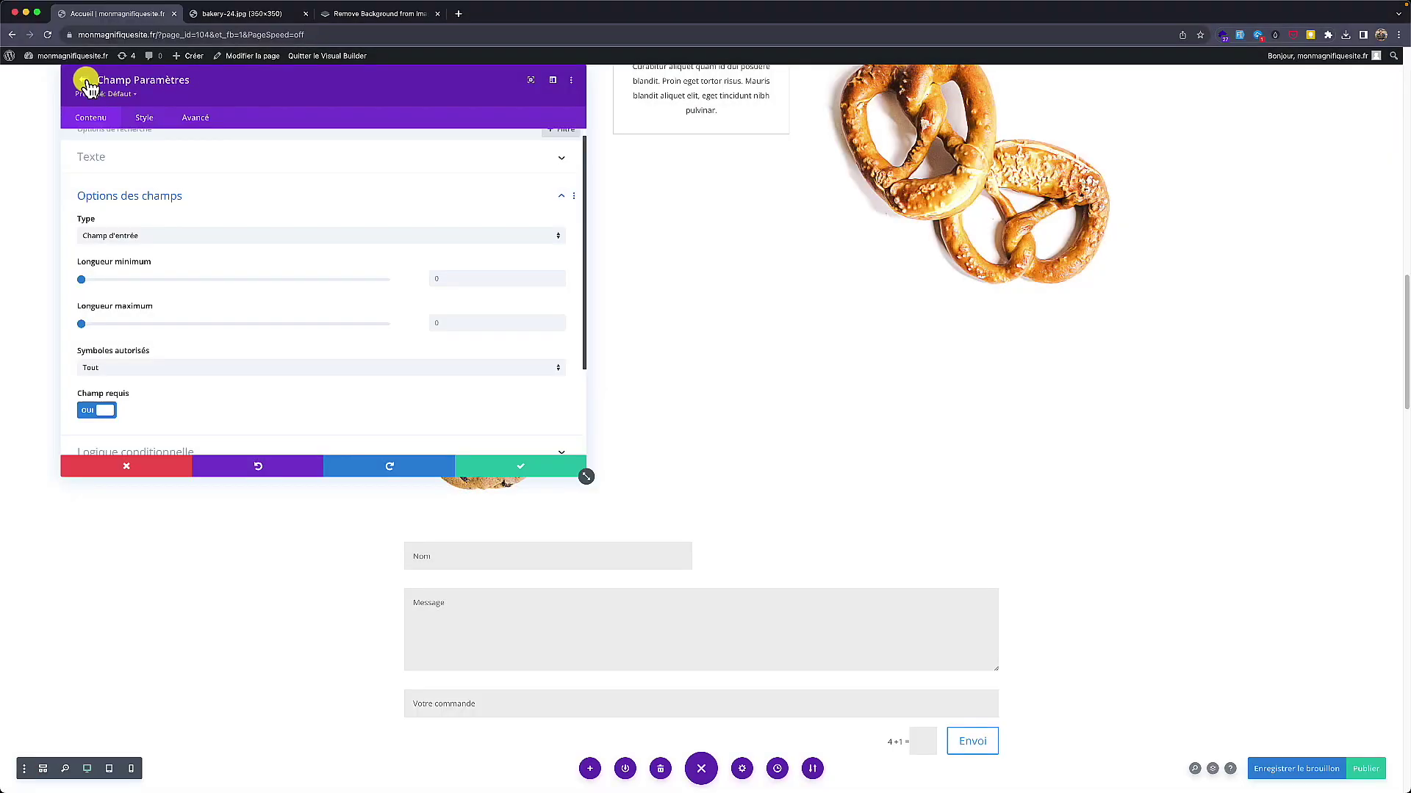
click(82, 84)
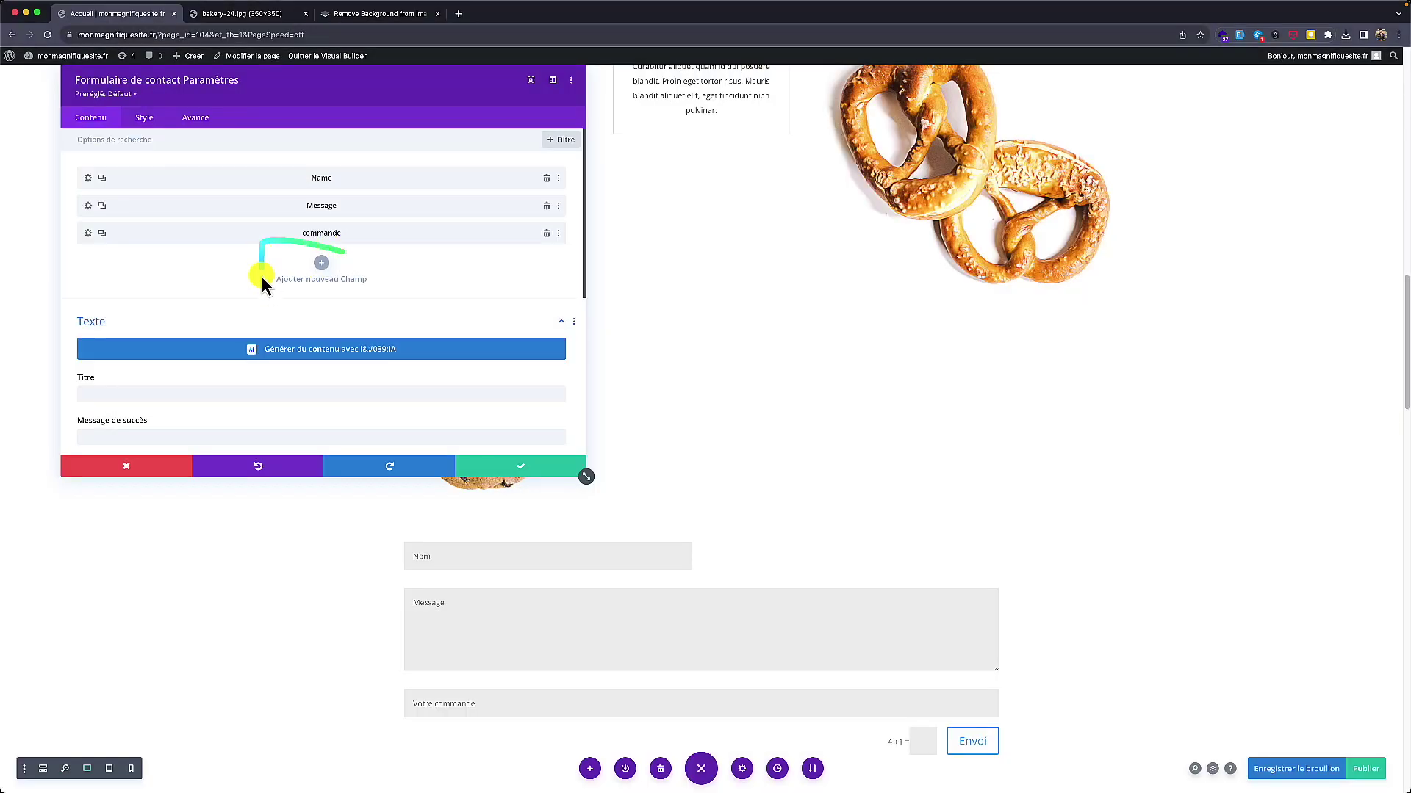
Step: Enter the recipient e-mail address in the form's E-mail settings
click(87, 234)
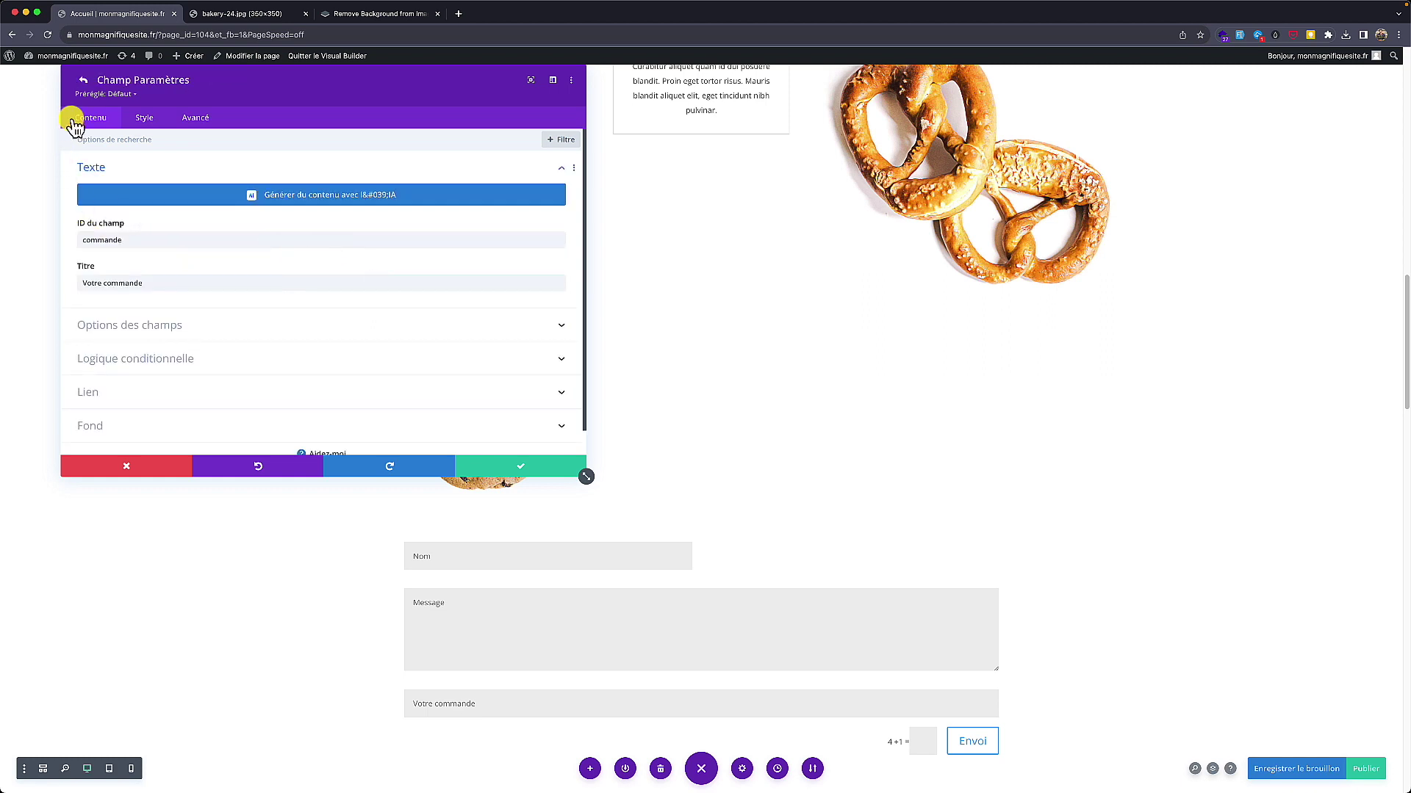
click(81, 83)
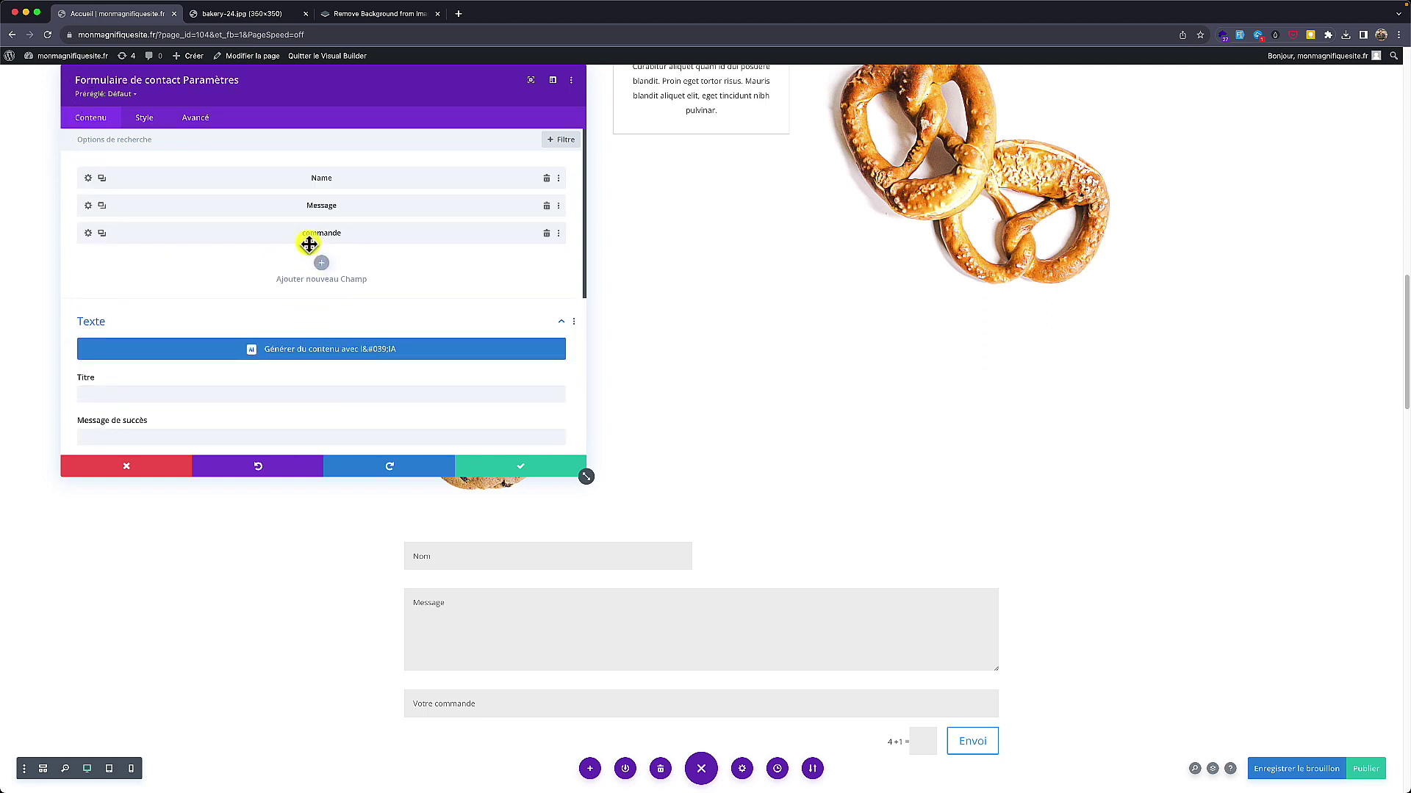
scroll(237, 307, down, 5)
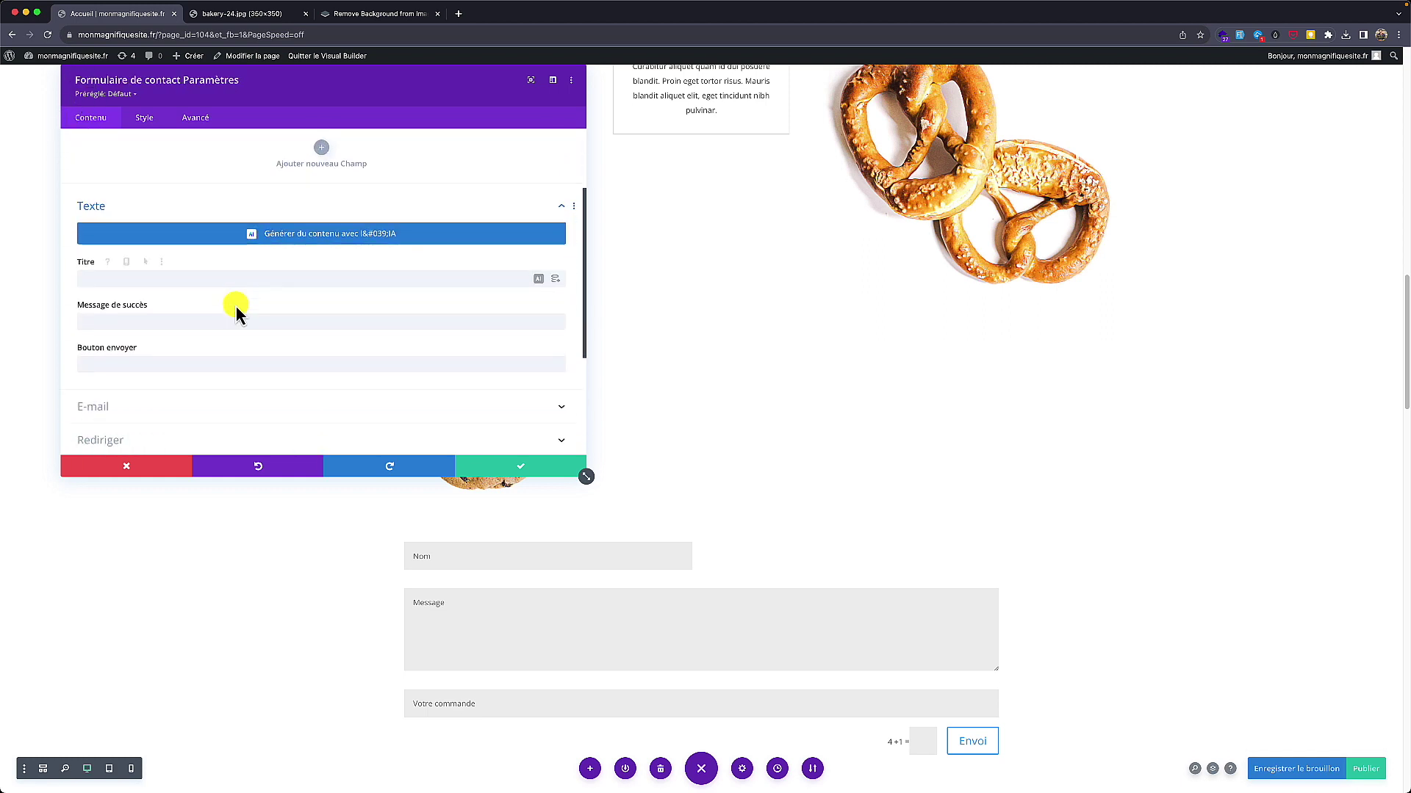
scroll(235, 304, down, 2)
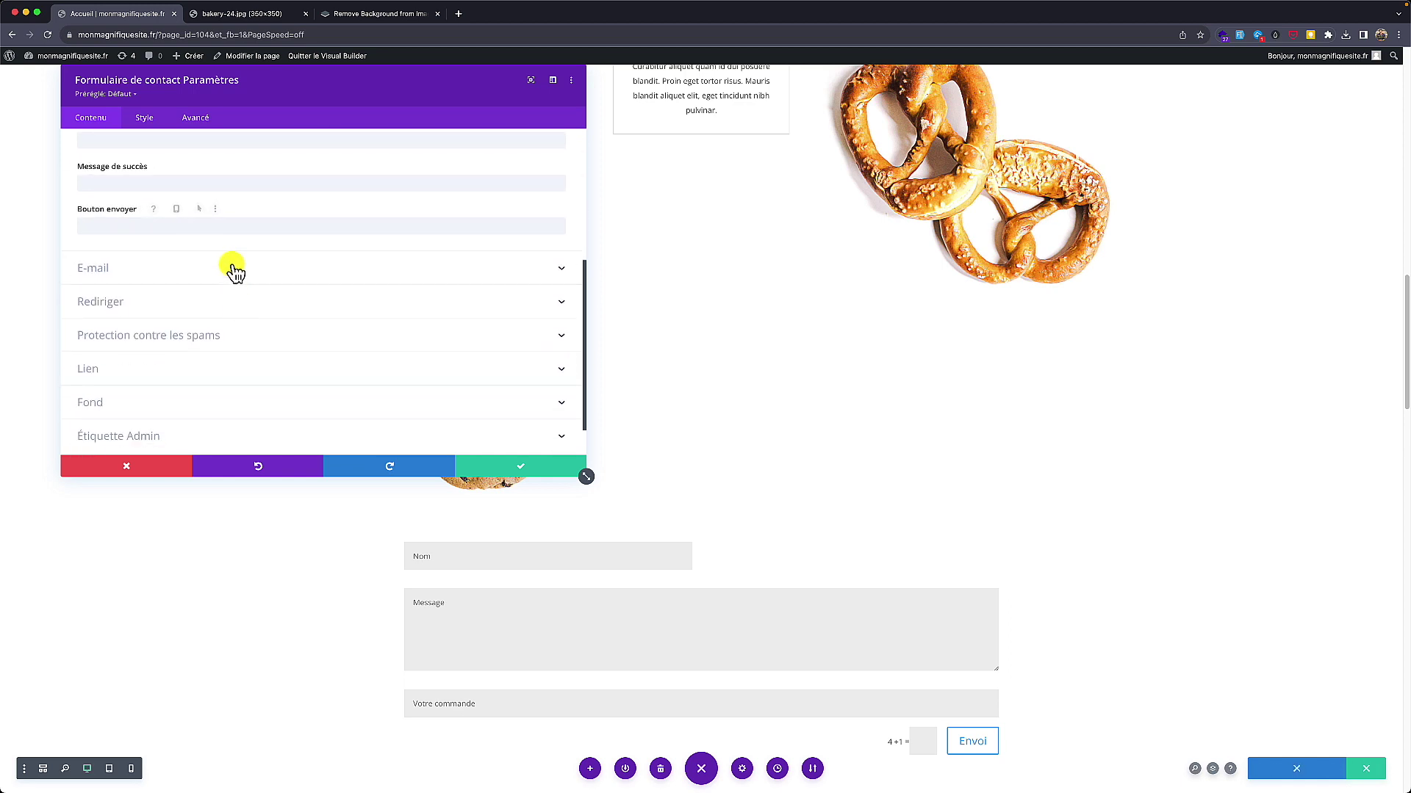
click(230, 270)
scroll(230, 273, up, 4)
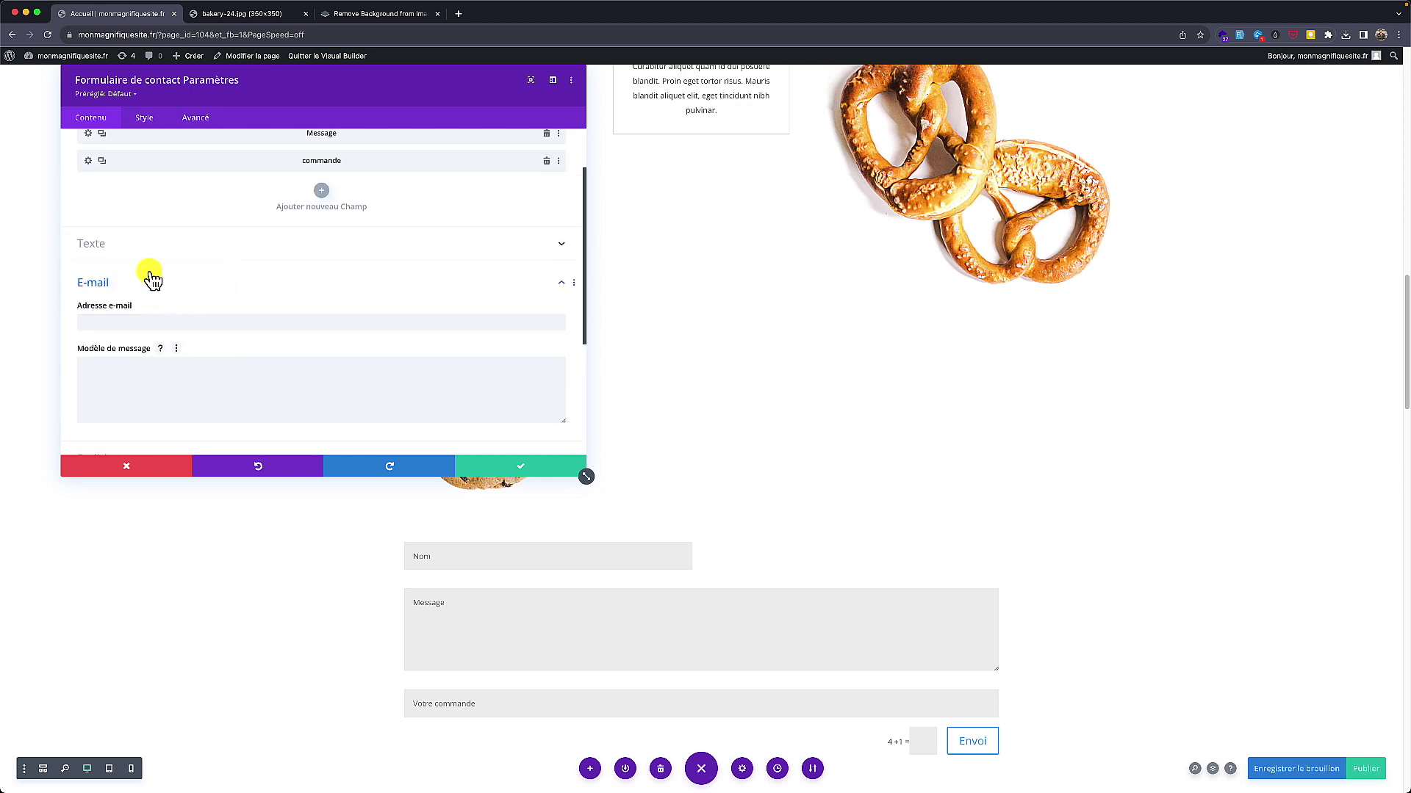
scroll(152, 264, up, 2)
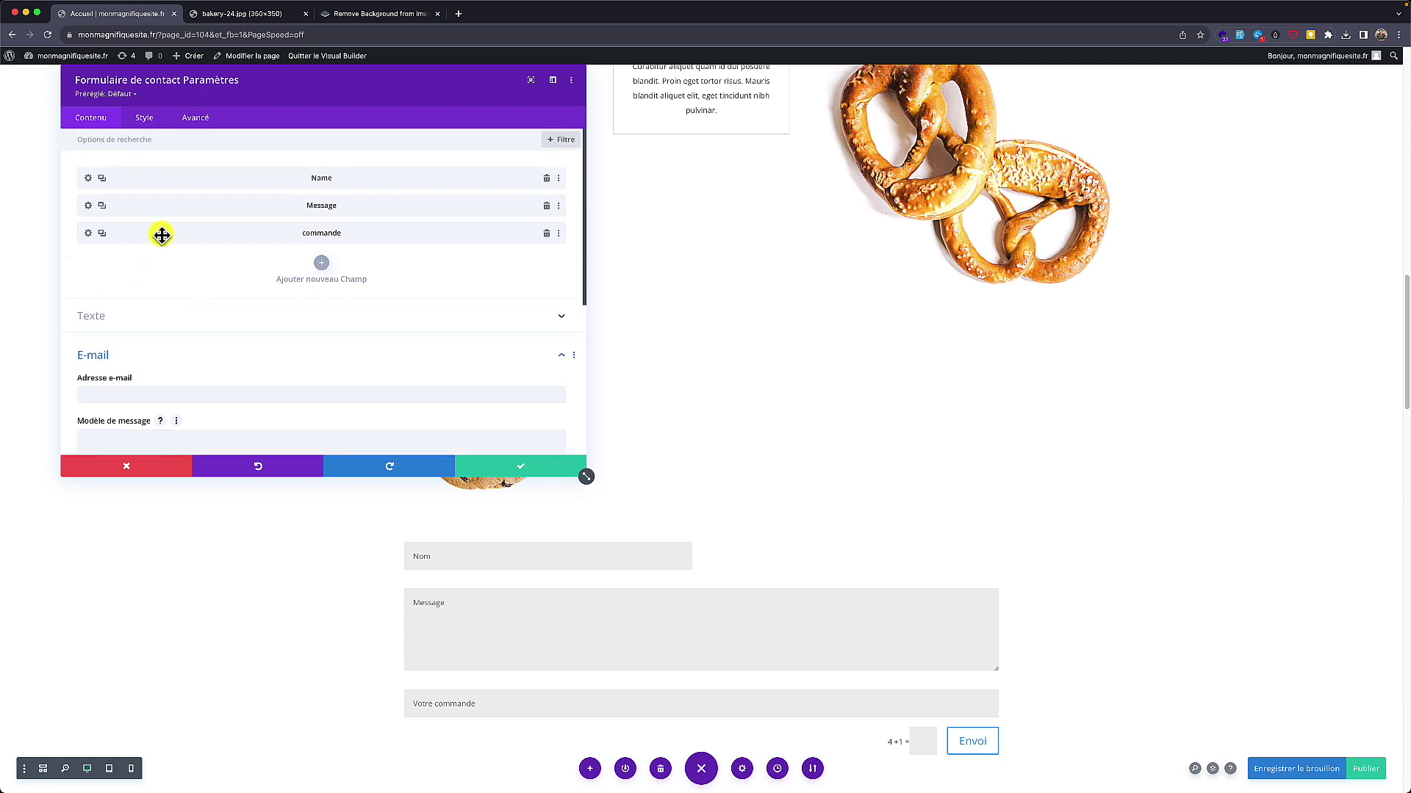
scroll(137, 257, down, 1)
scroll(138, 323, down, 2)
click(123, 278)
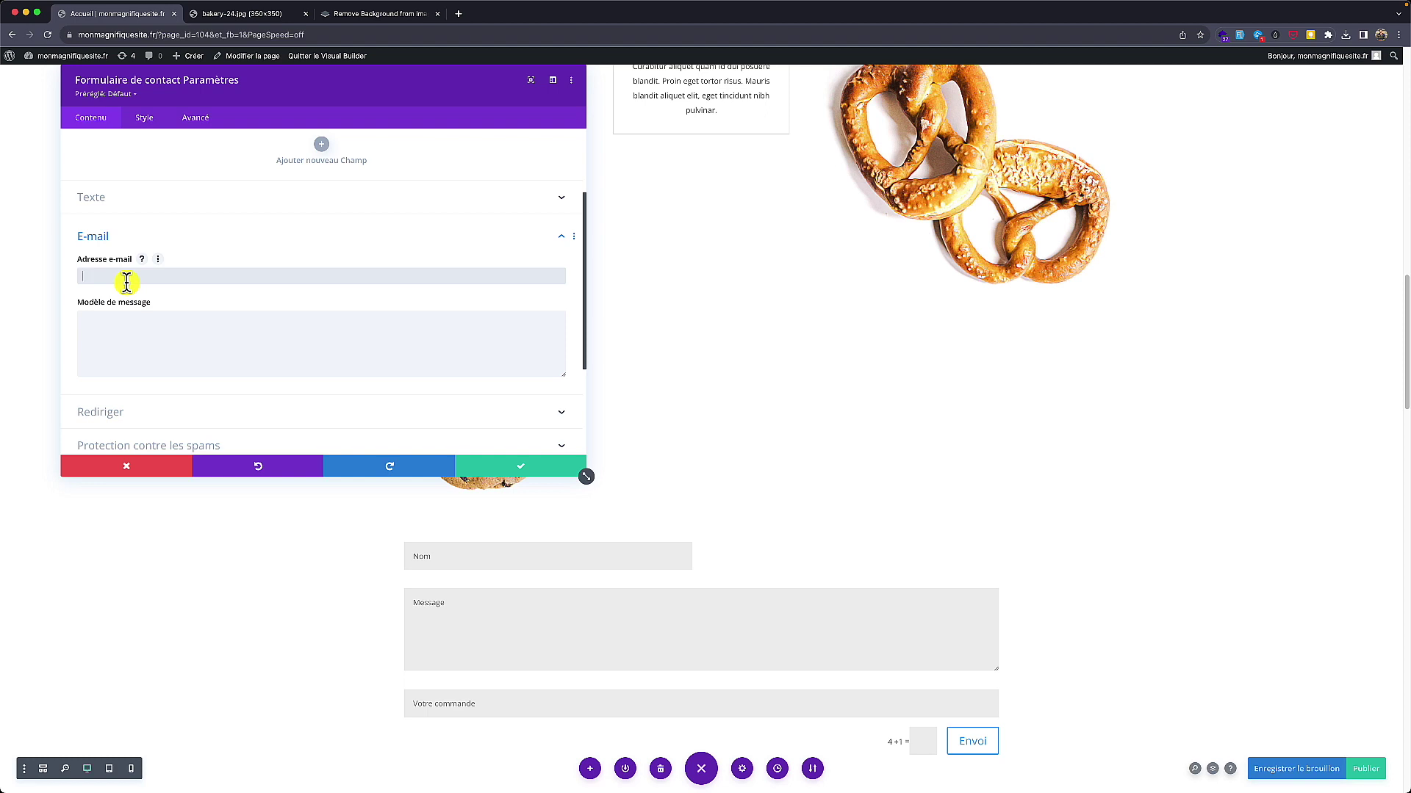
text(tonadresse@site.com)
Step: Start the message template with 'Une nouvelle com'
click(112, 359)
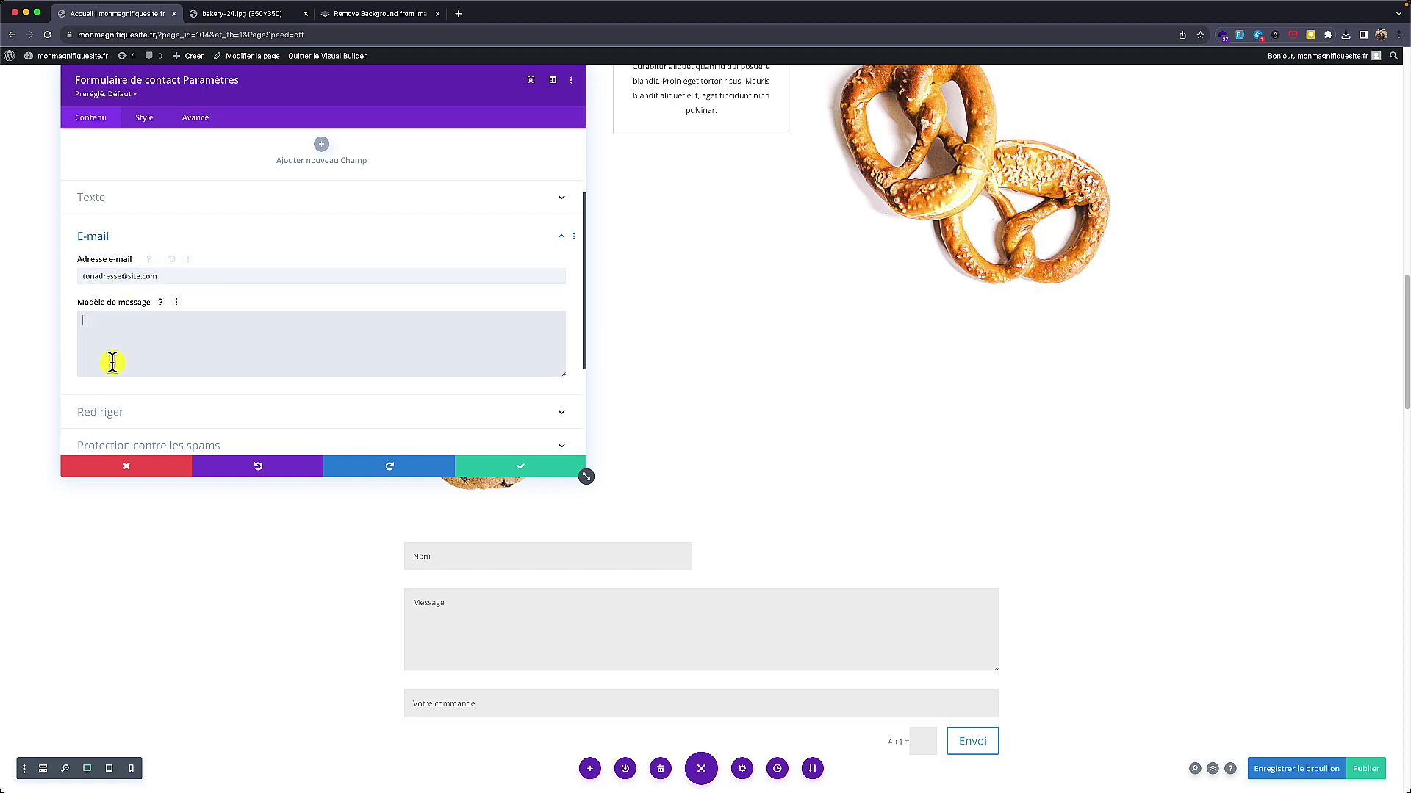
click(159, 303)
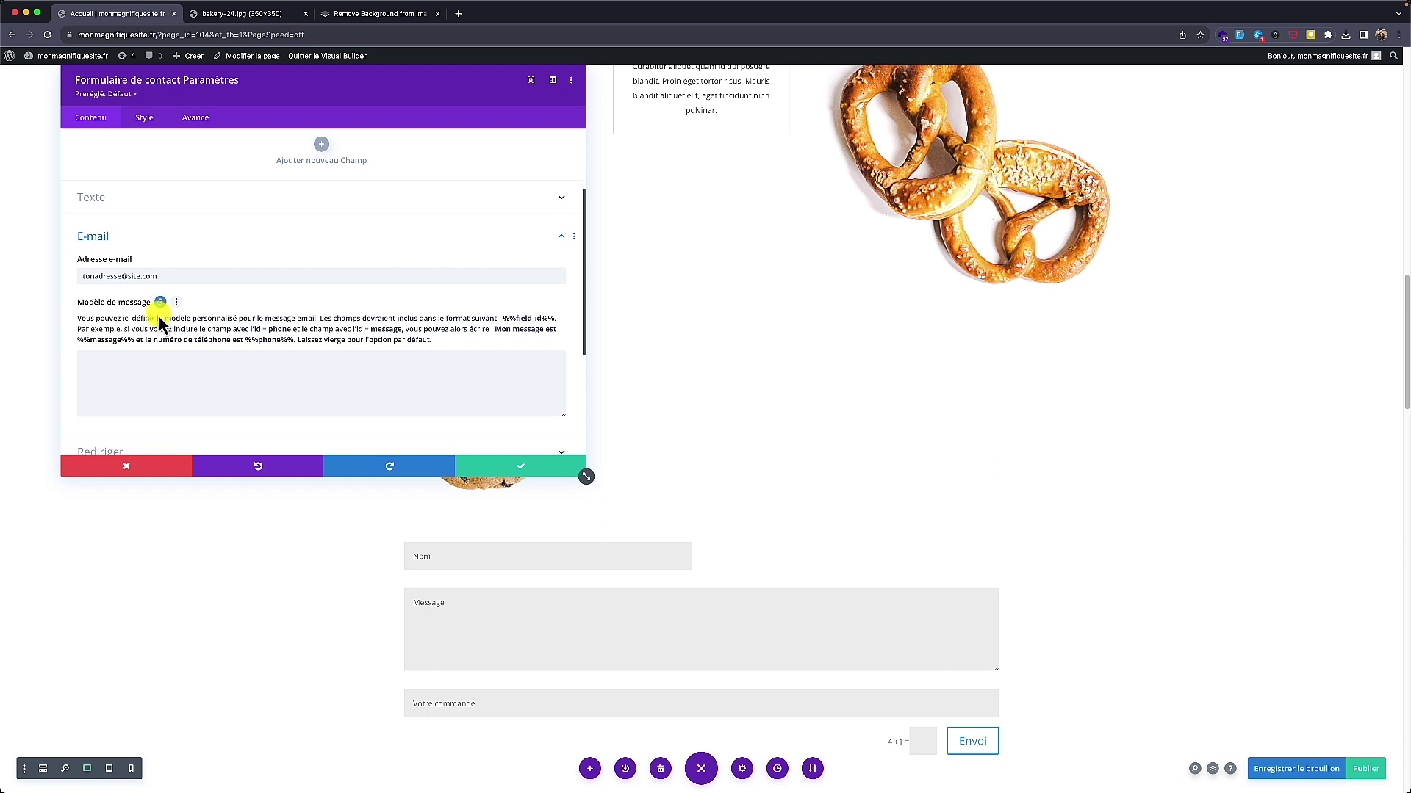
click(277, 386)
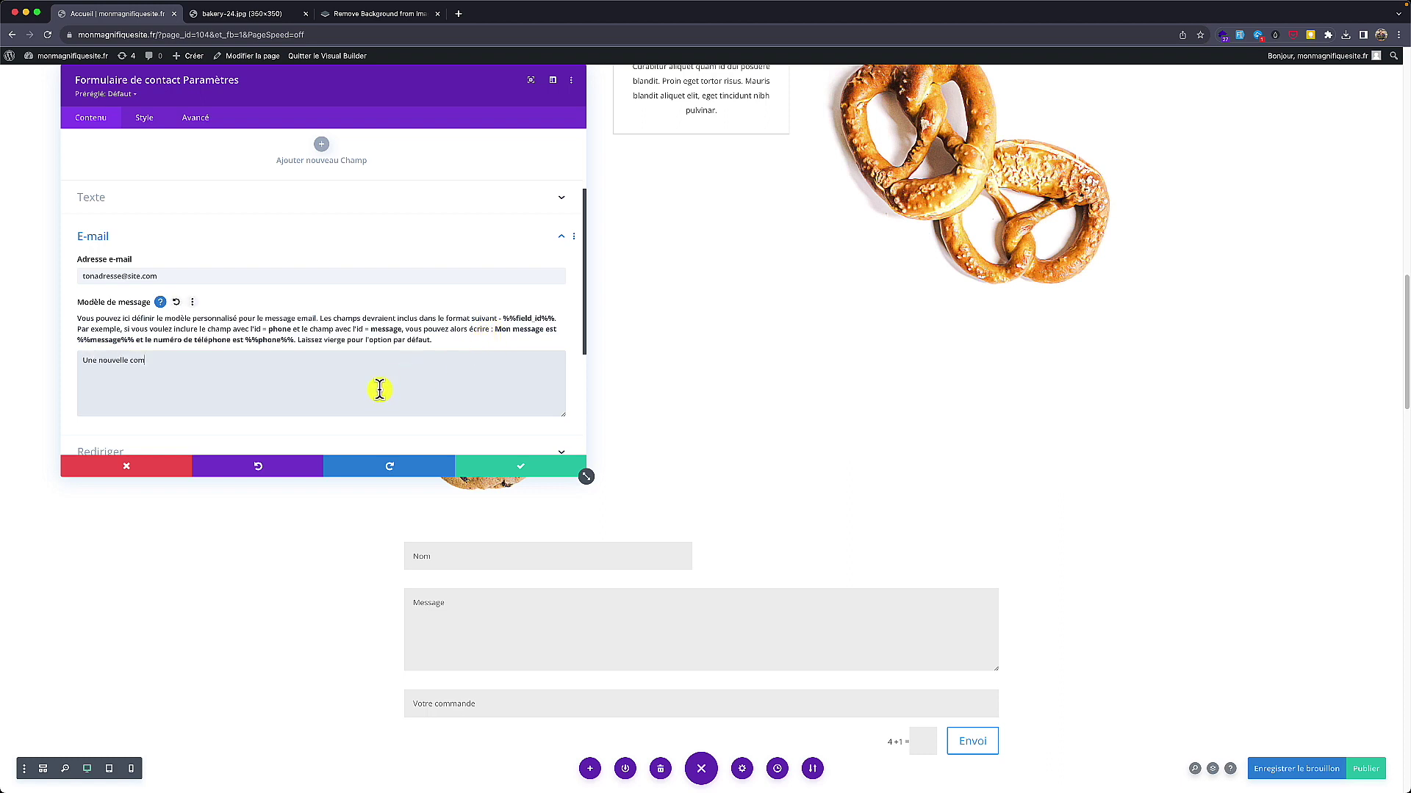
Step: Write the template 'Une nouvelle commande a été placée :' with lines 'Message: %%message%%' and 'Nom: %%name%%'
text(Une nouvelle commande a)
text(1)
text(%%message%%)
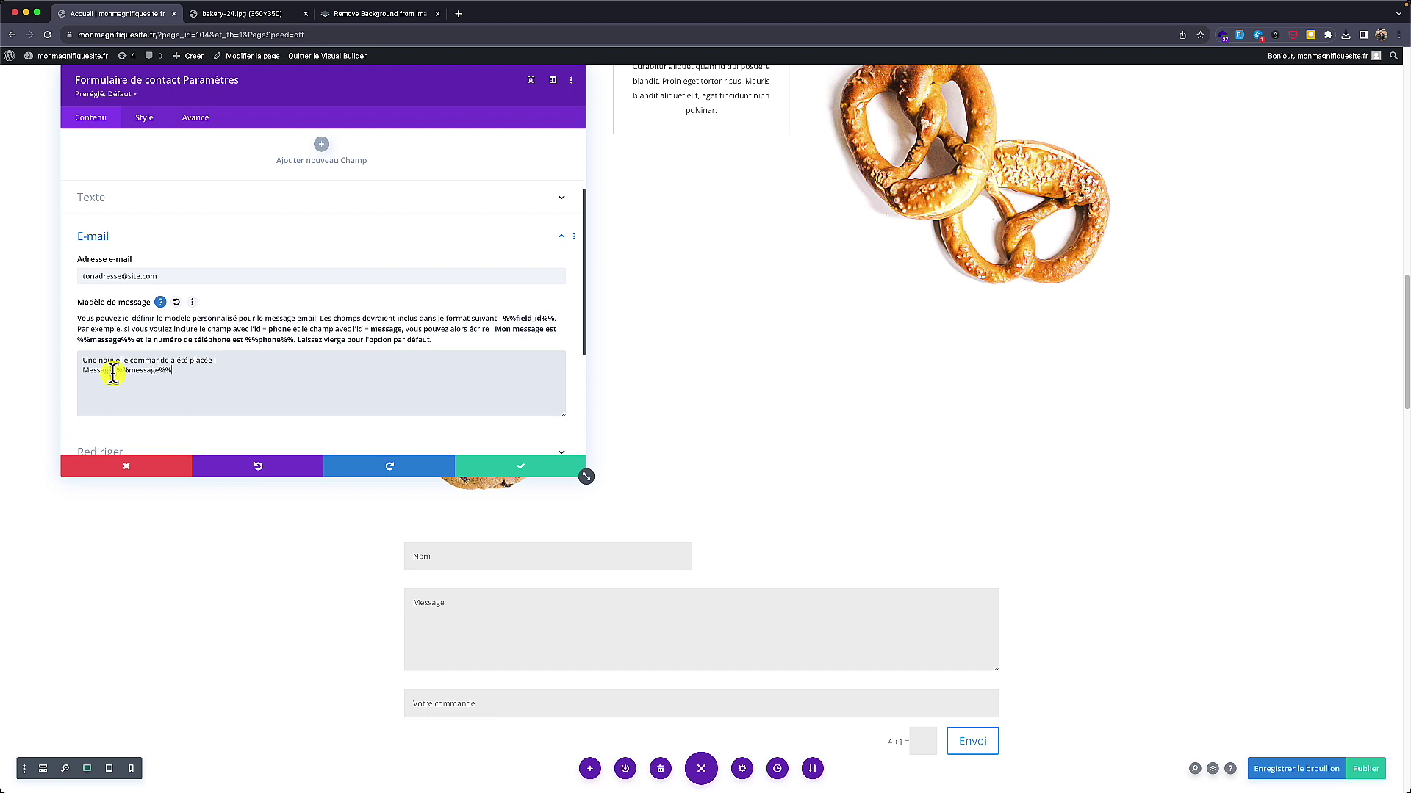
drag(116, 371, 166, 397)
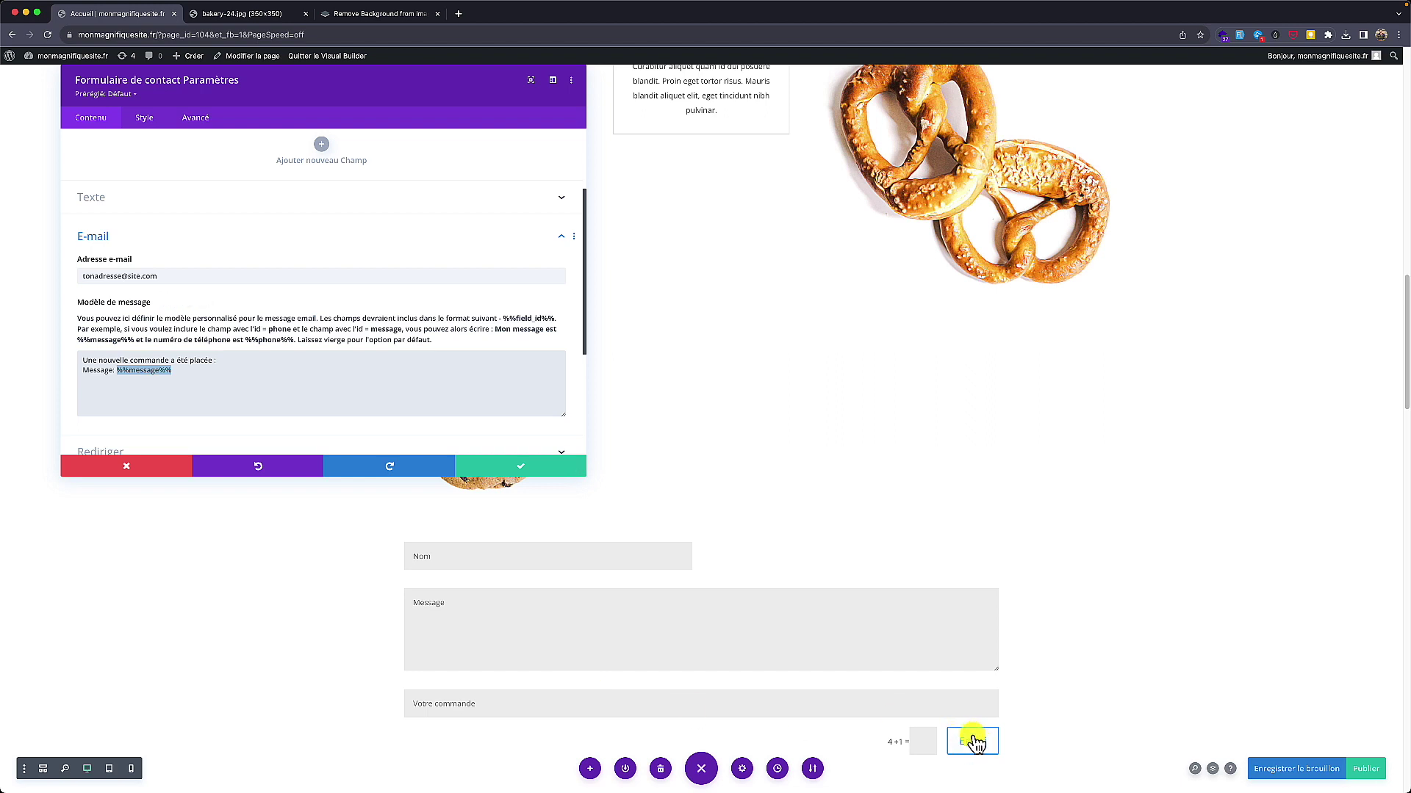
click(119, 373)
drag(118, 372, 174, 372)
drag(84, 359, 217, 357)
click(182, 380)
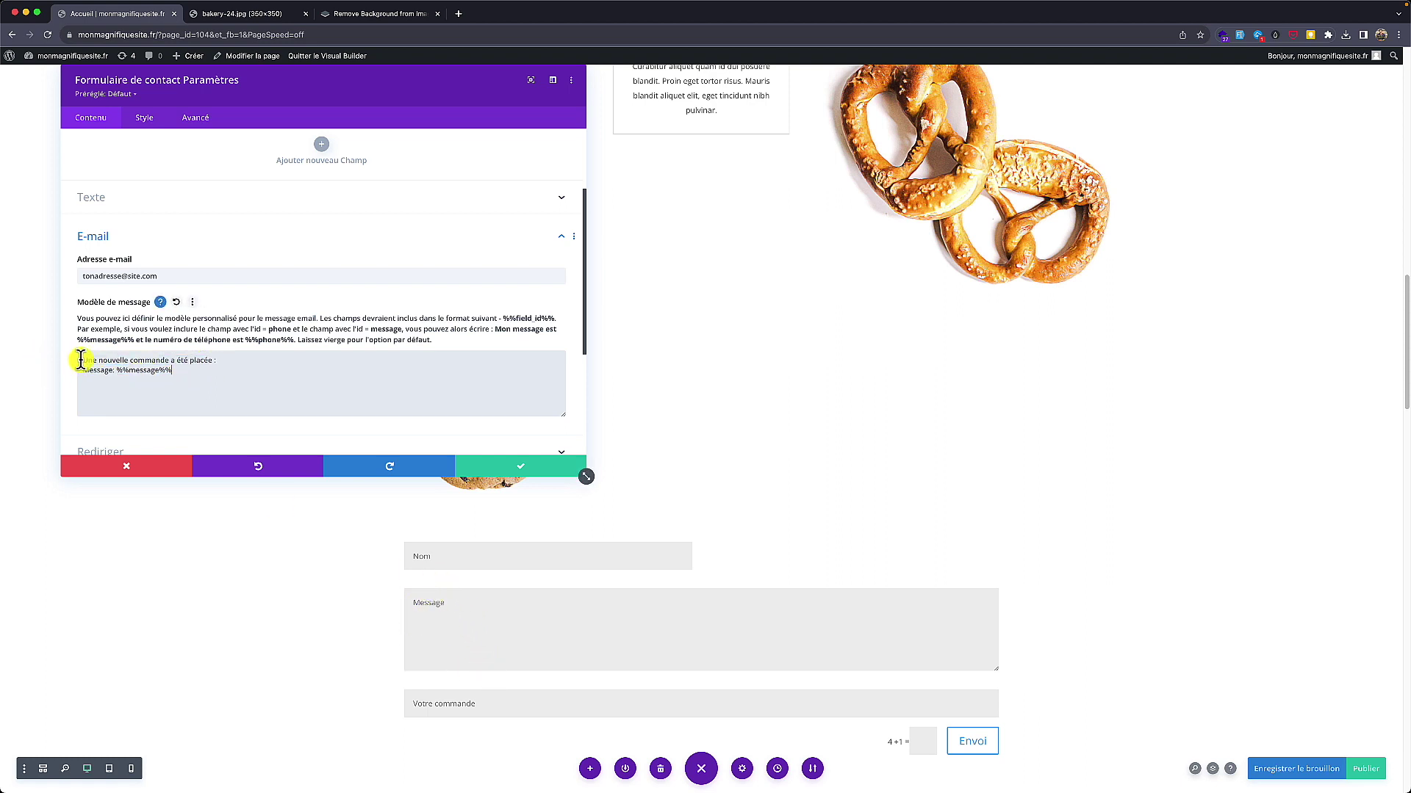
drag(81, 359, 217, 357)
drag(80, 369, 116, 368)
double_click(141, 371)
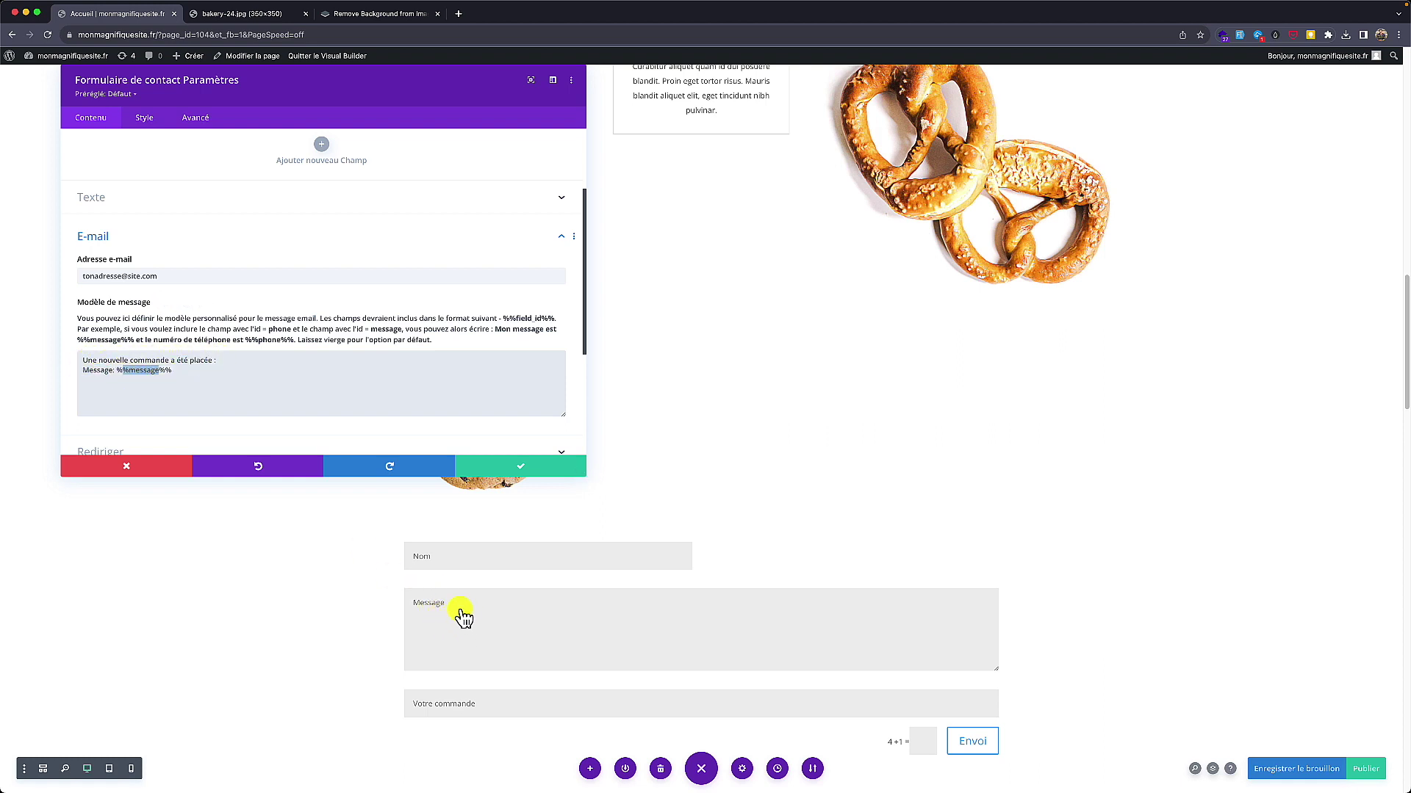
click(305, 397)
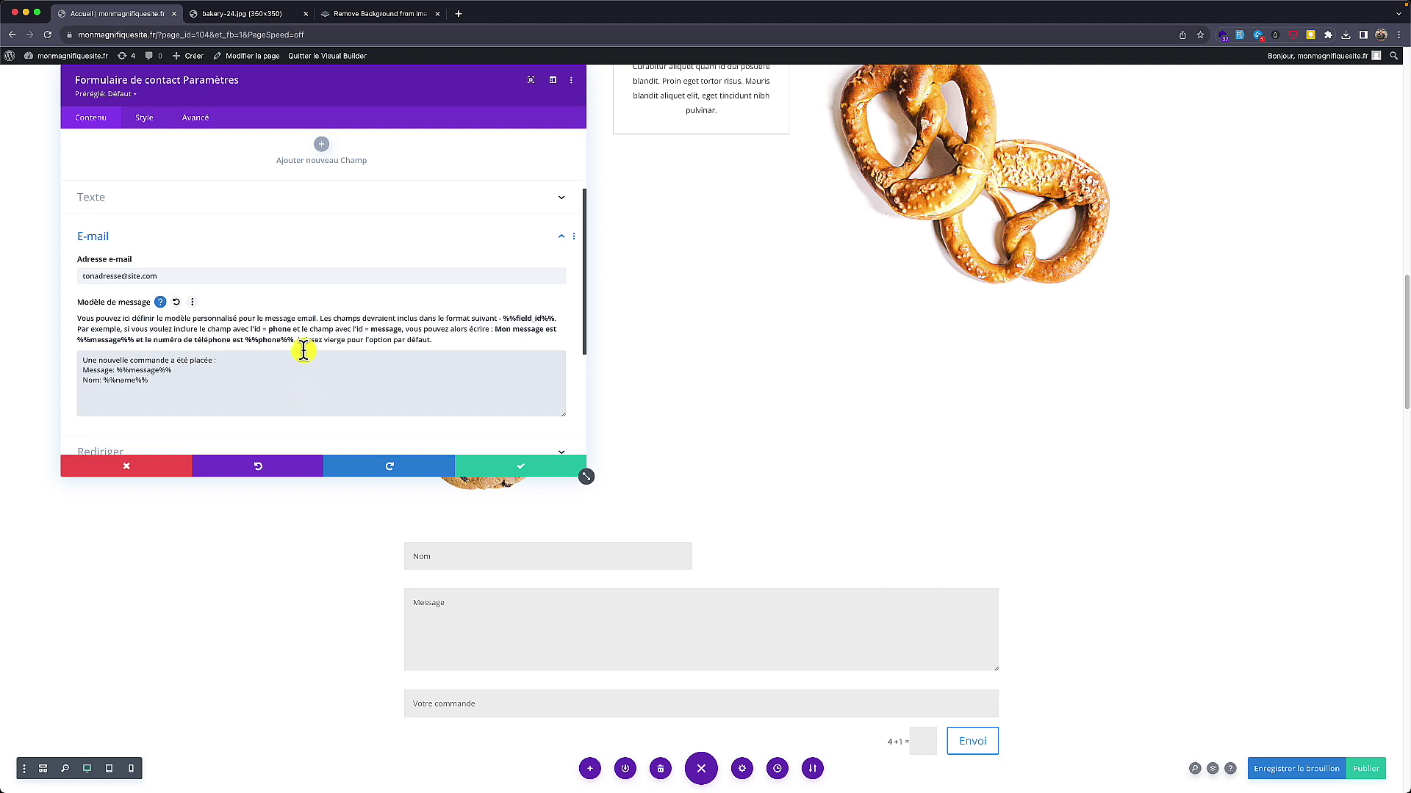
scroll(302, 353, up, 3)
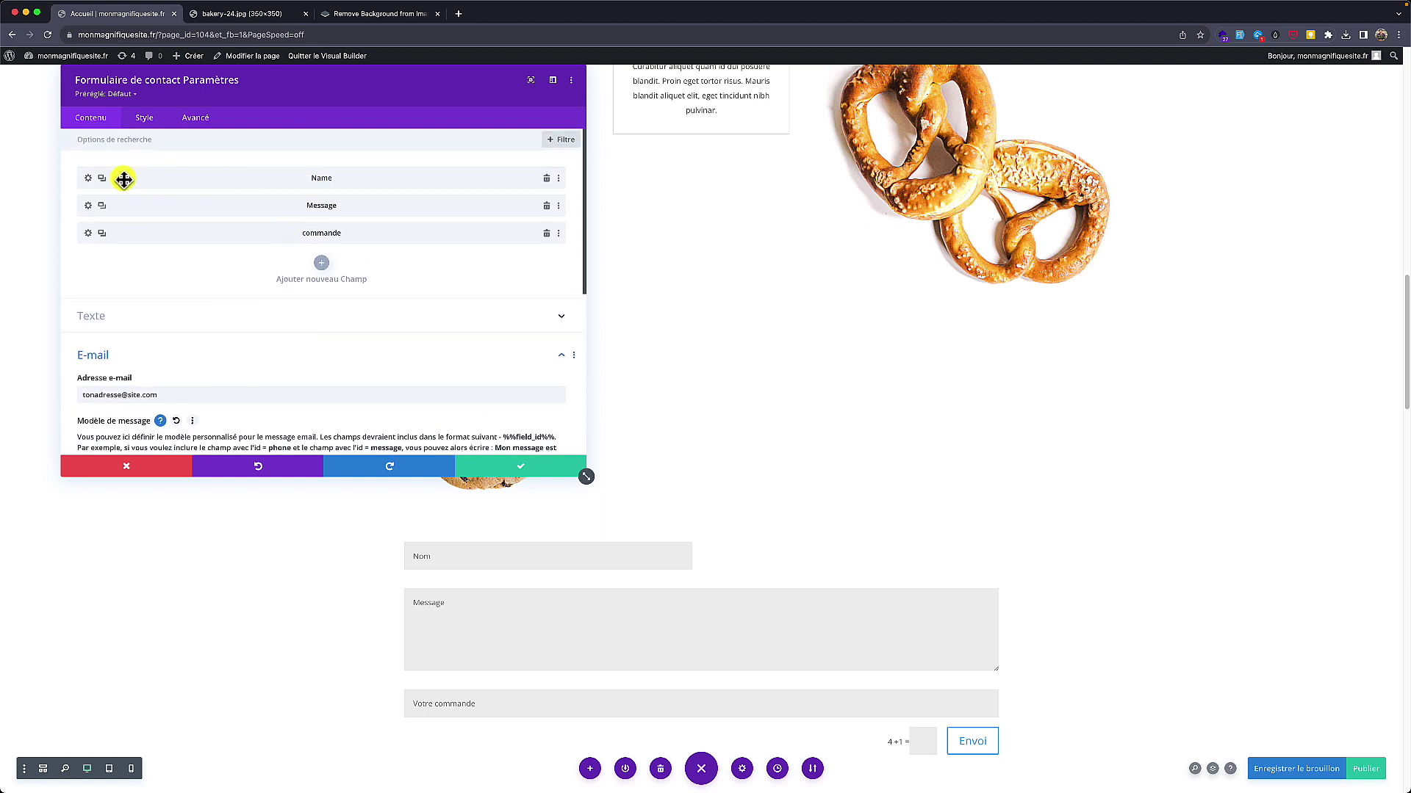
Step: Check the field IDs of the Nom and commande fields
click(88, 179)
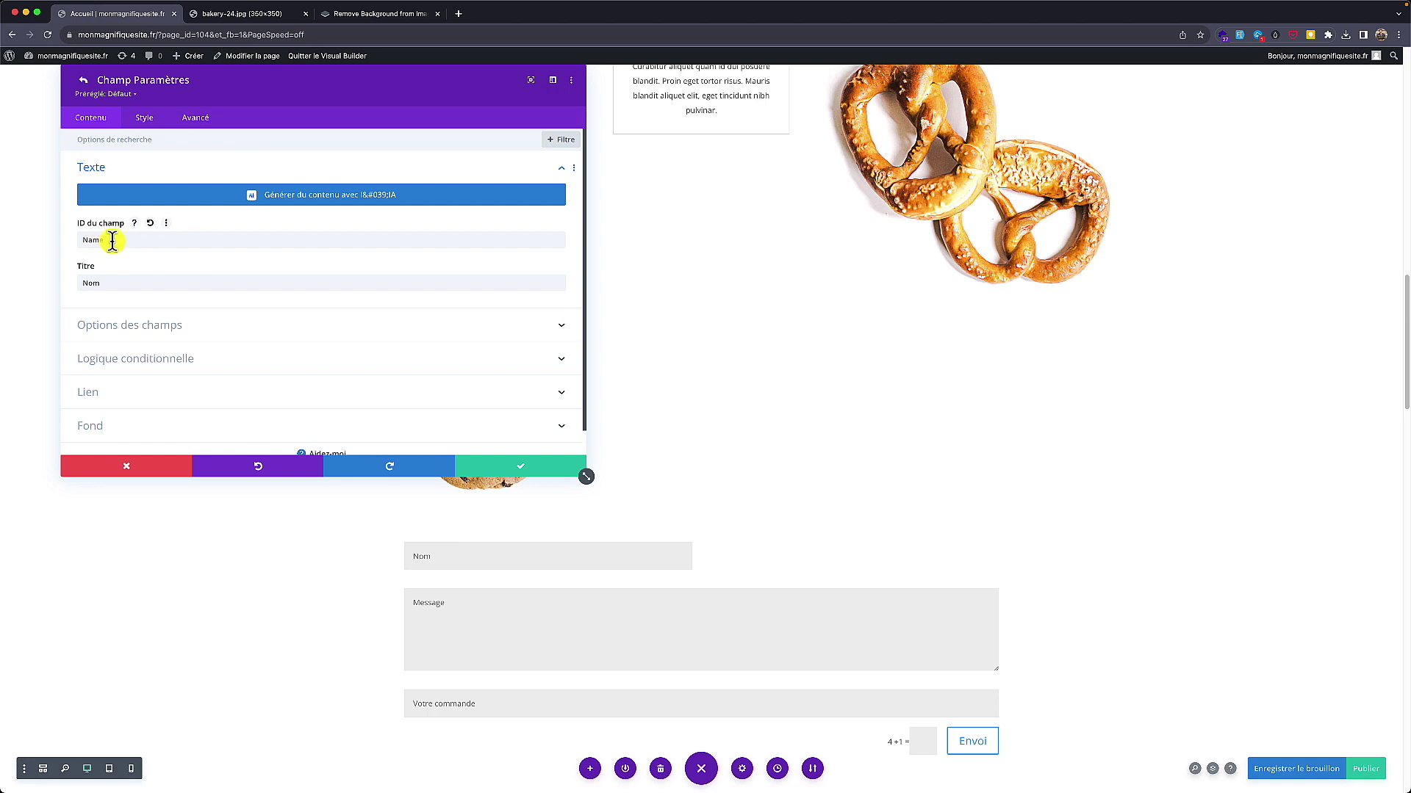
drag(114, 241, 68, 241)
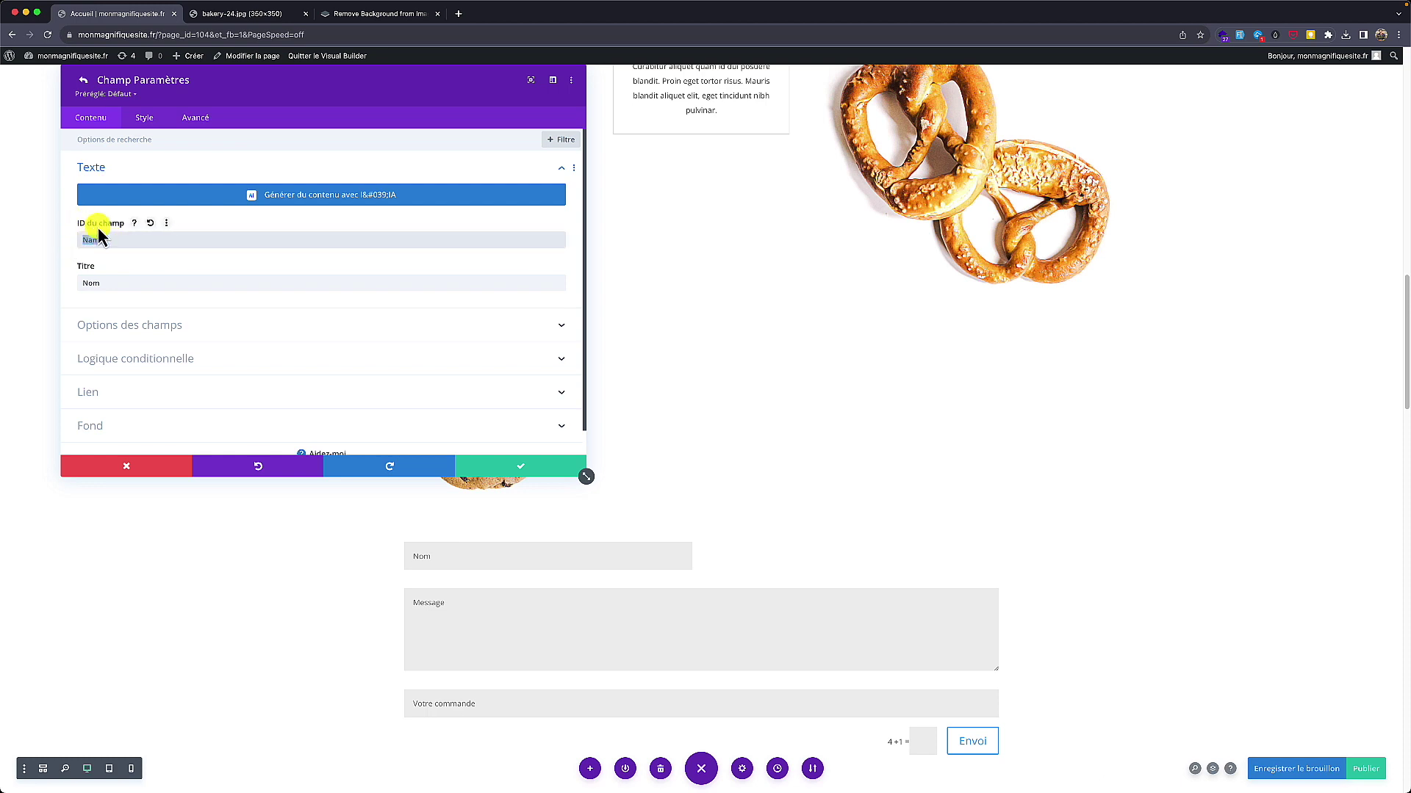
click(88, 84)
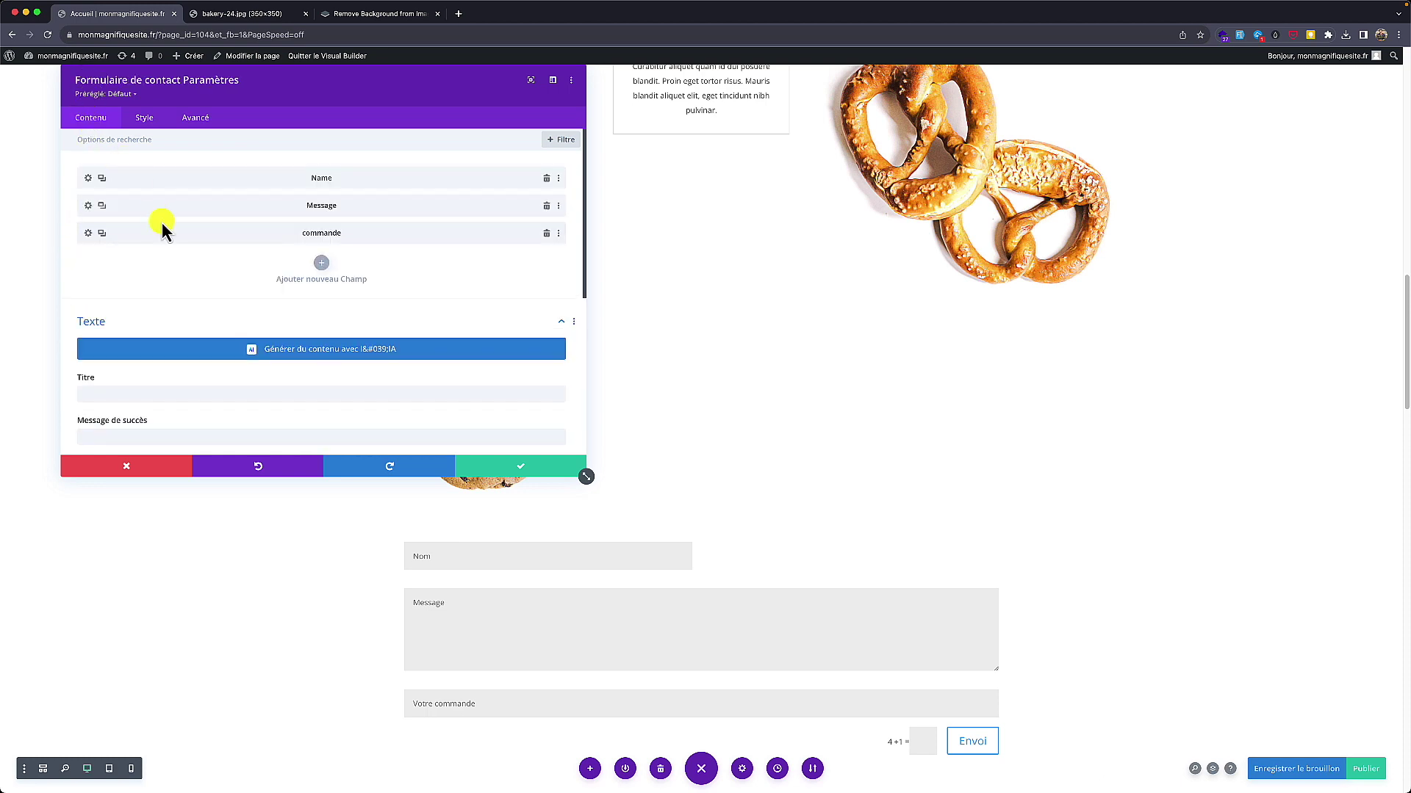
click(88, 234)
drag(148, 286, 75, 283)
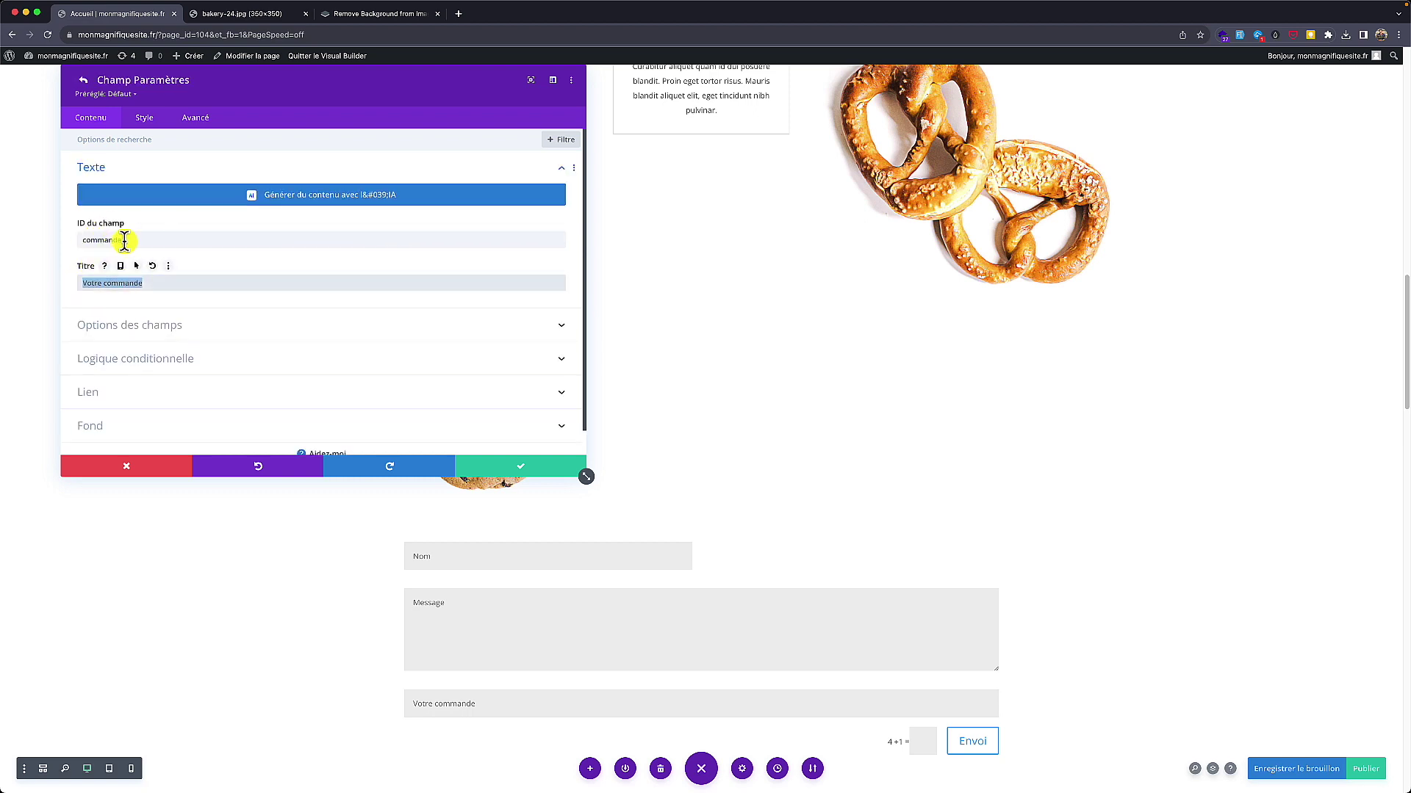
drag(122, 240, 77, 241)
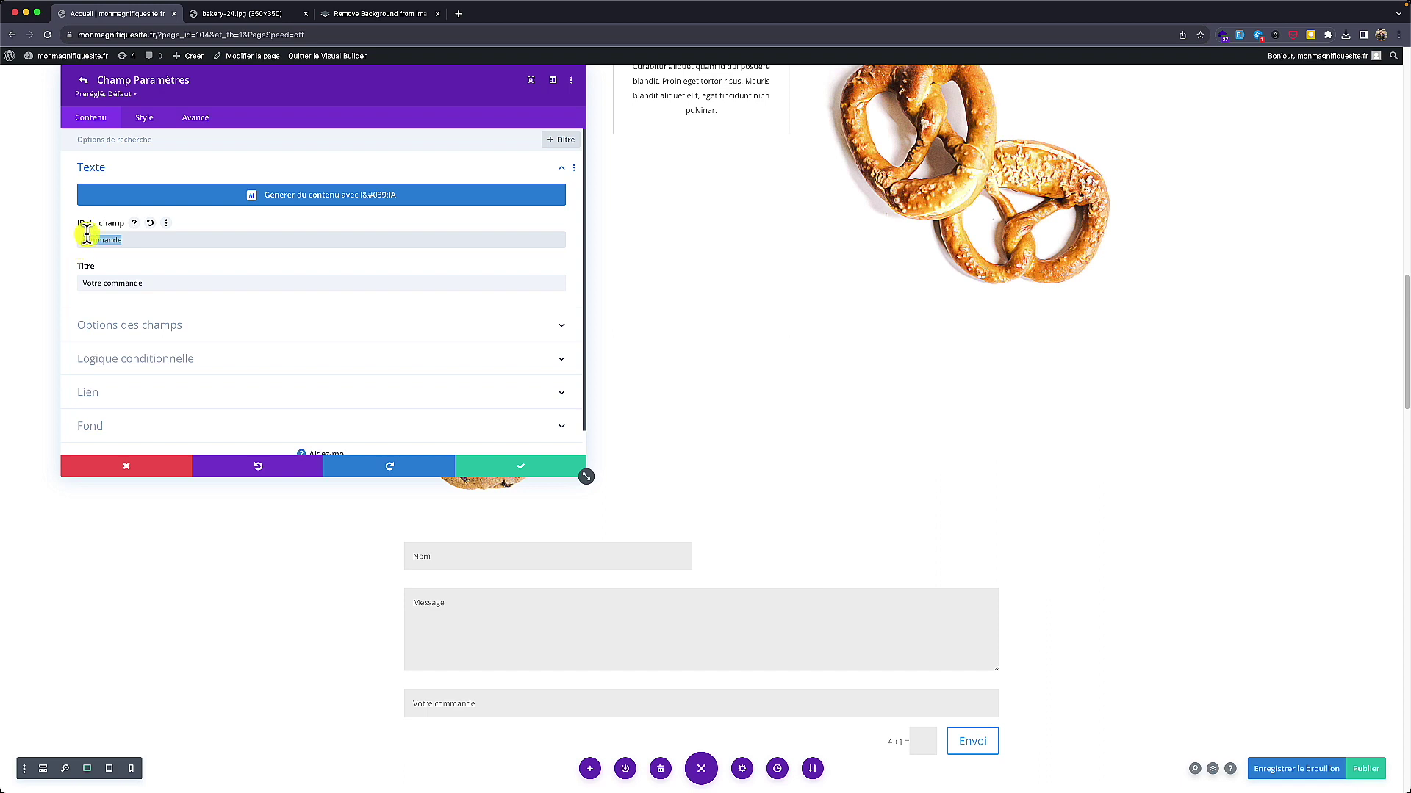
click(83, 86)
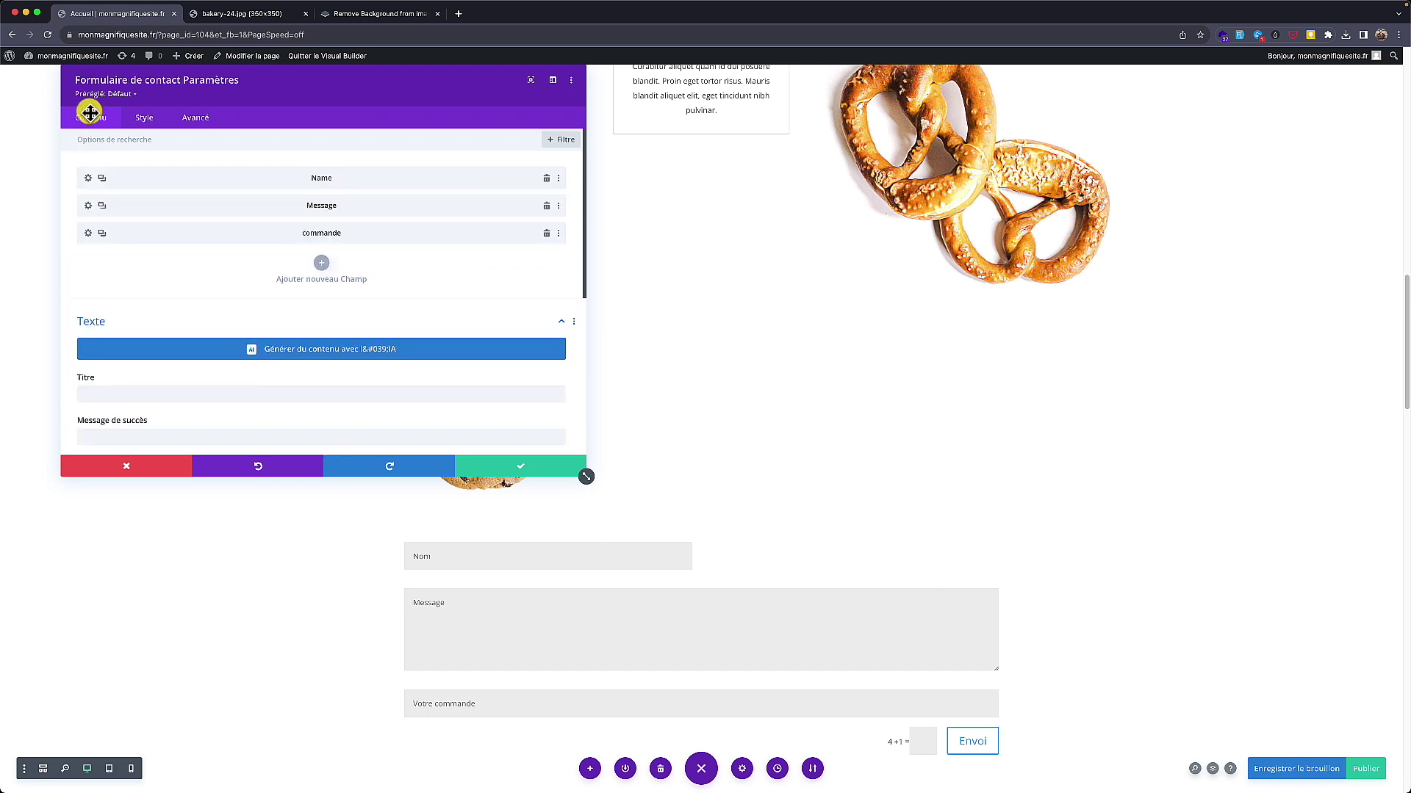
Step: Add the line 'La commande : %%commande%%' to the message template
scroll(151, 330, down, 3)
scroll(153, 341, down, 2)
click(151, 312)
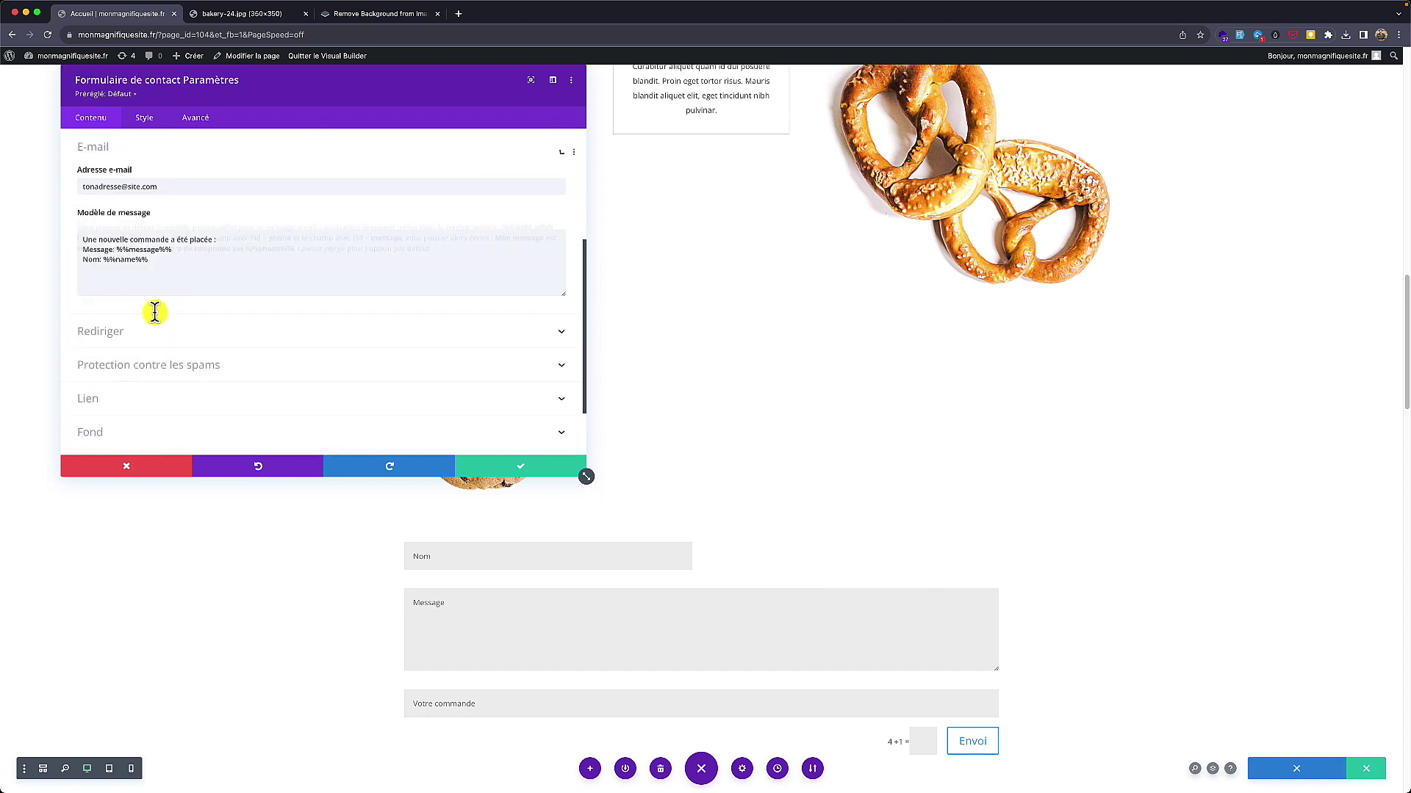
click(180, 291)
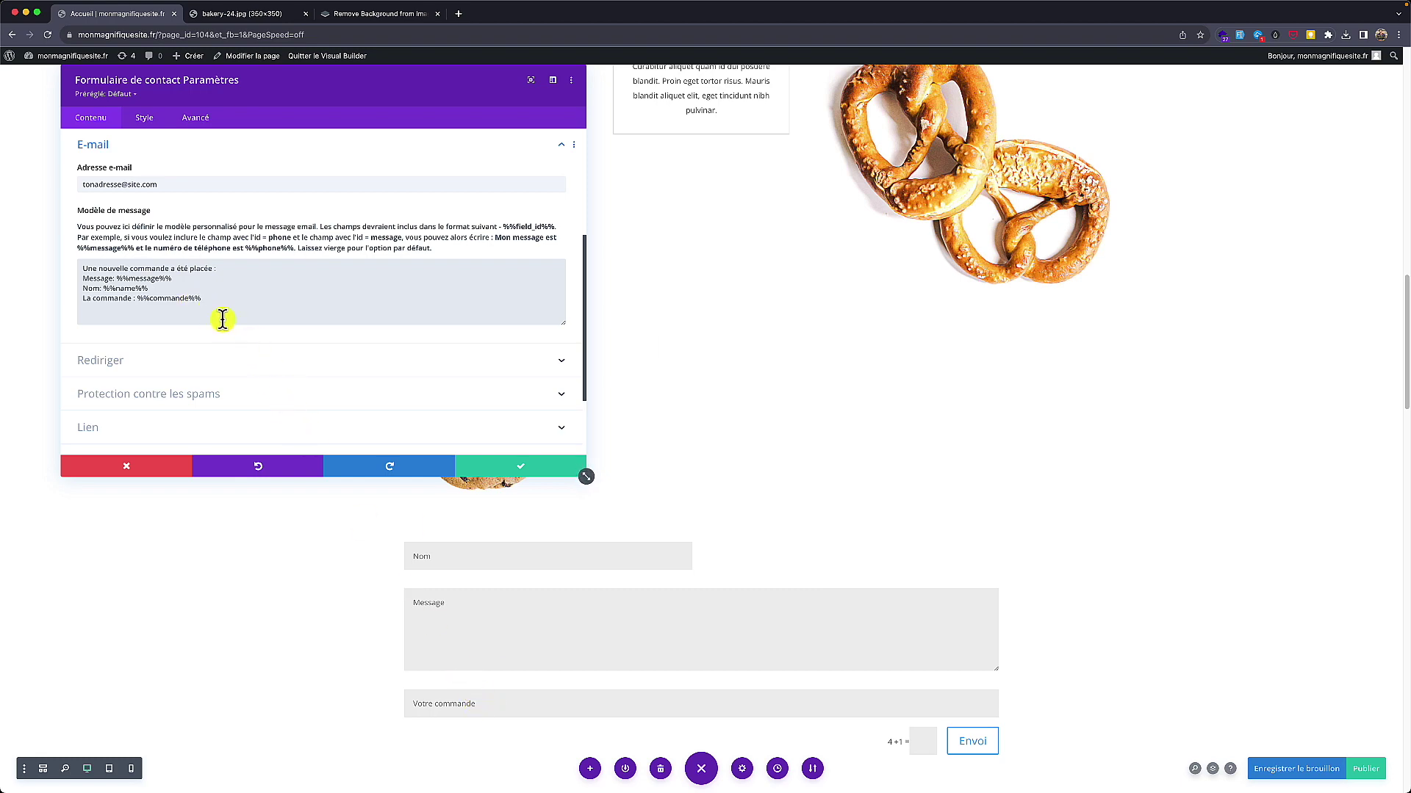
scroll(202, 261, up, 1)
scroll(196, 254, down, 2)
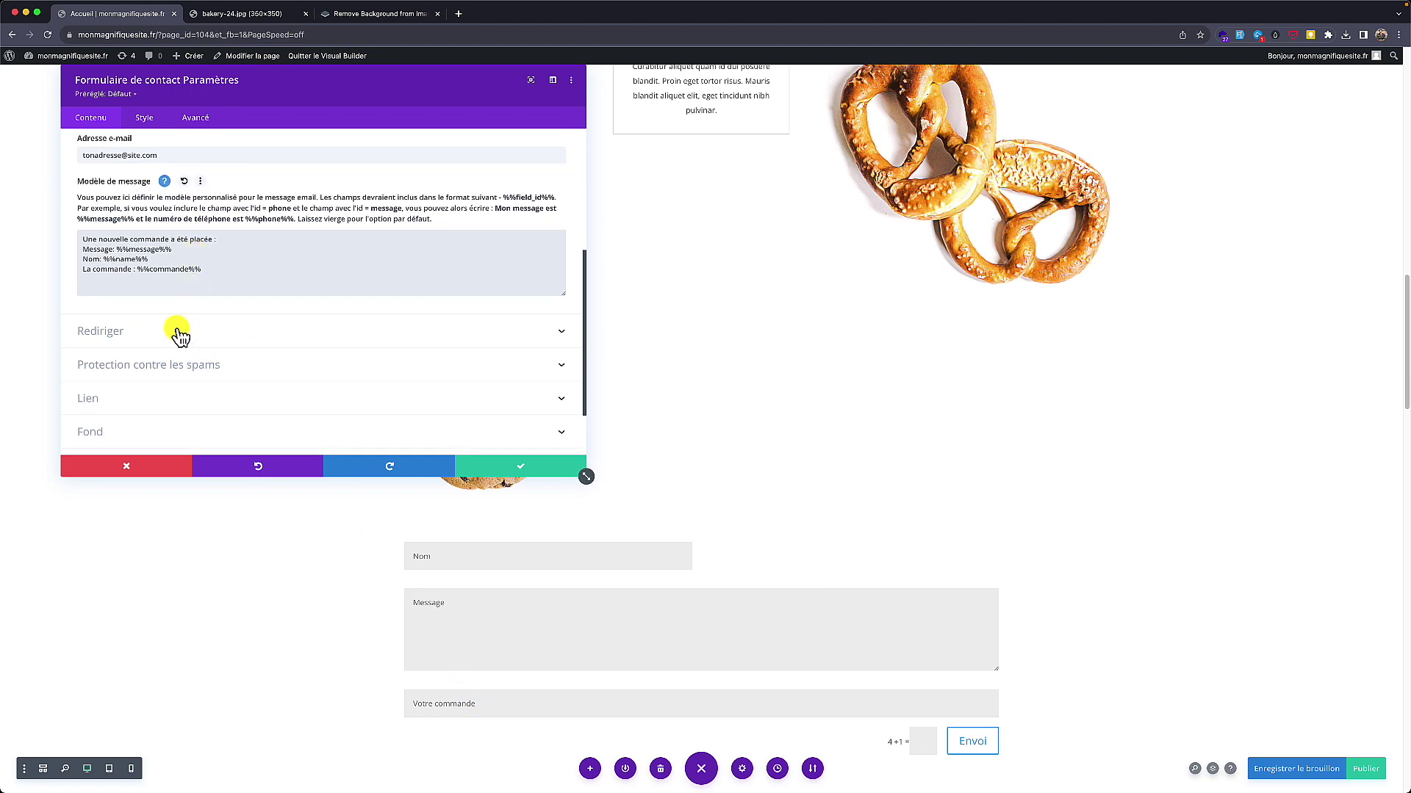
scroll(179, 335, up, 3)
scroll(176, 336, down, 3)
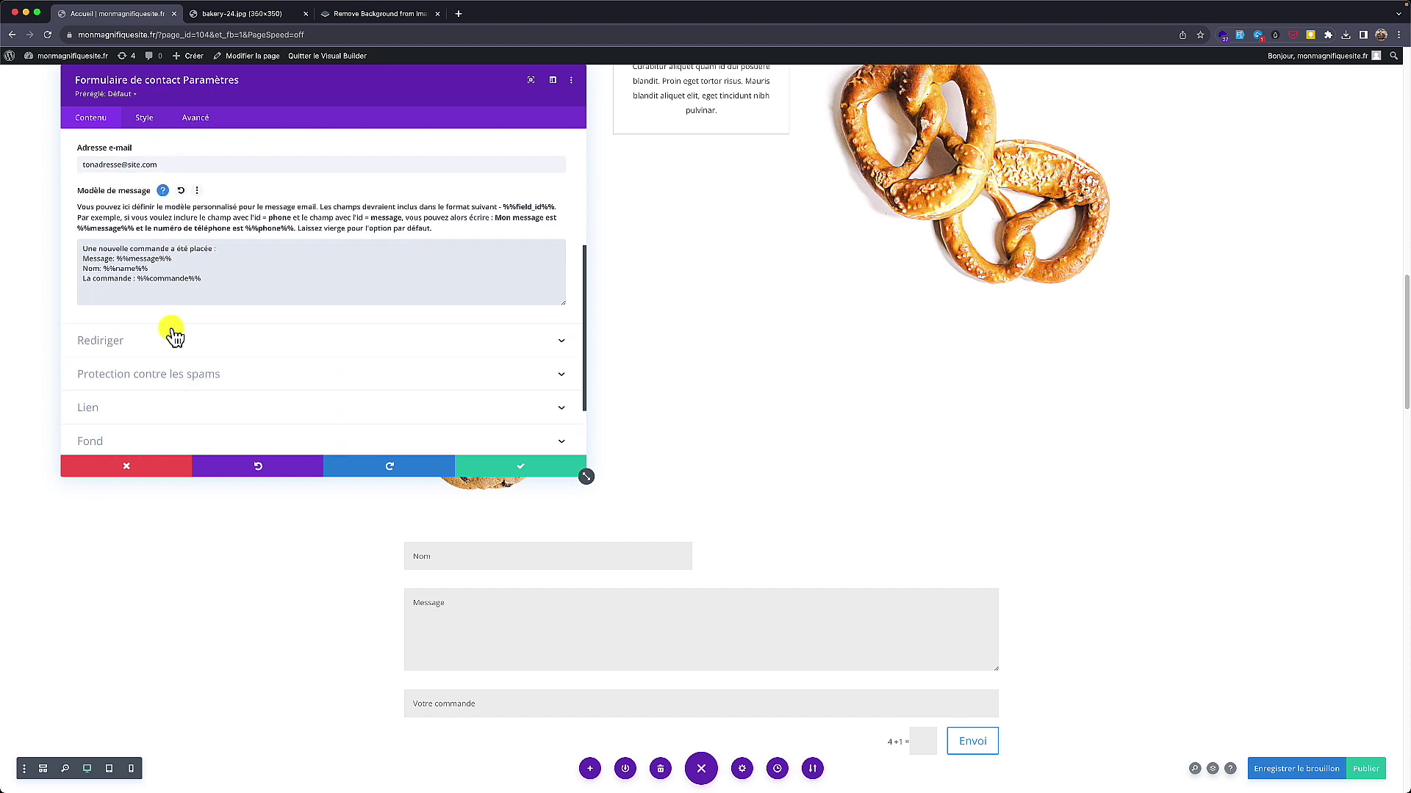
scroll(173, 309, up, 3)
click(174, 249)
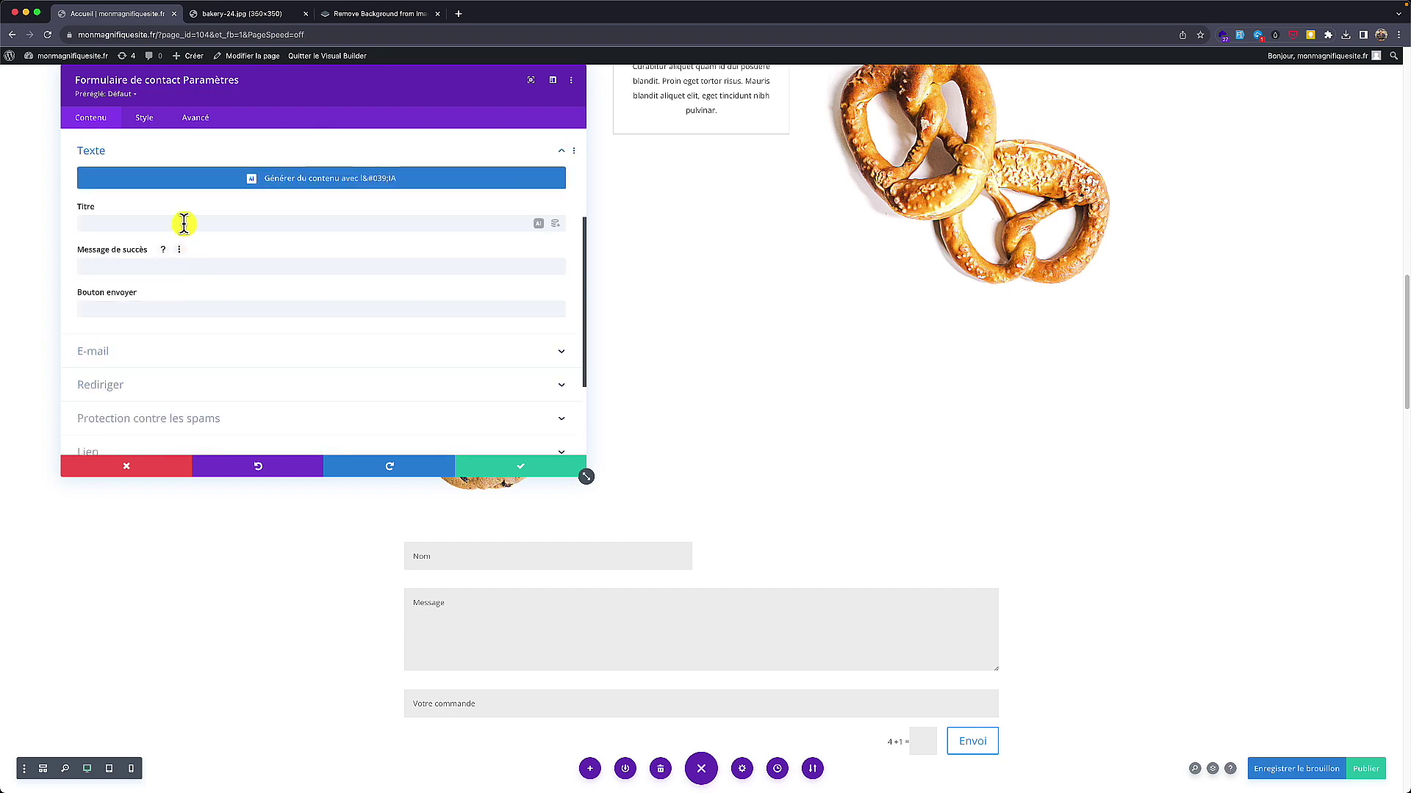
Step: Set the submit button label to 'Soumettre', leaving the form title empty
click(185, 222)
text(fesfesfse)
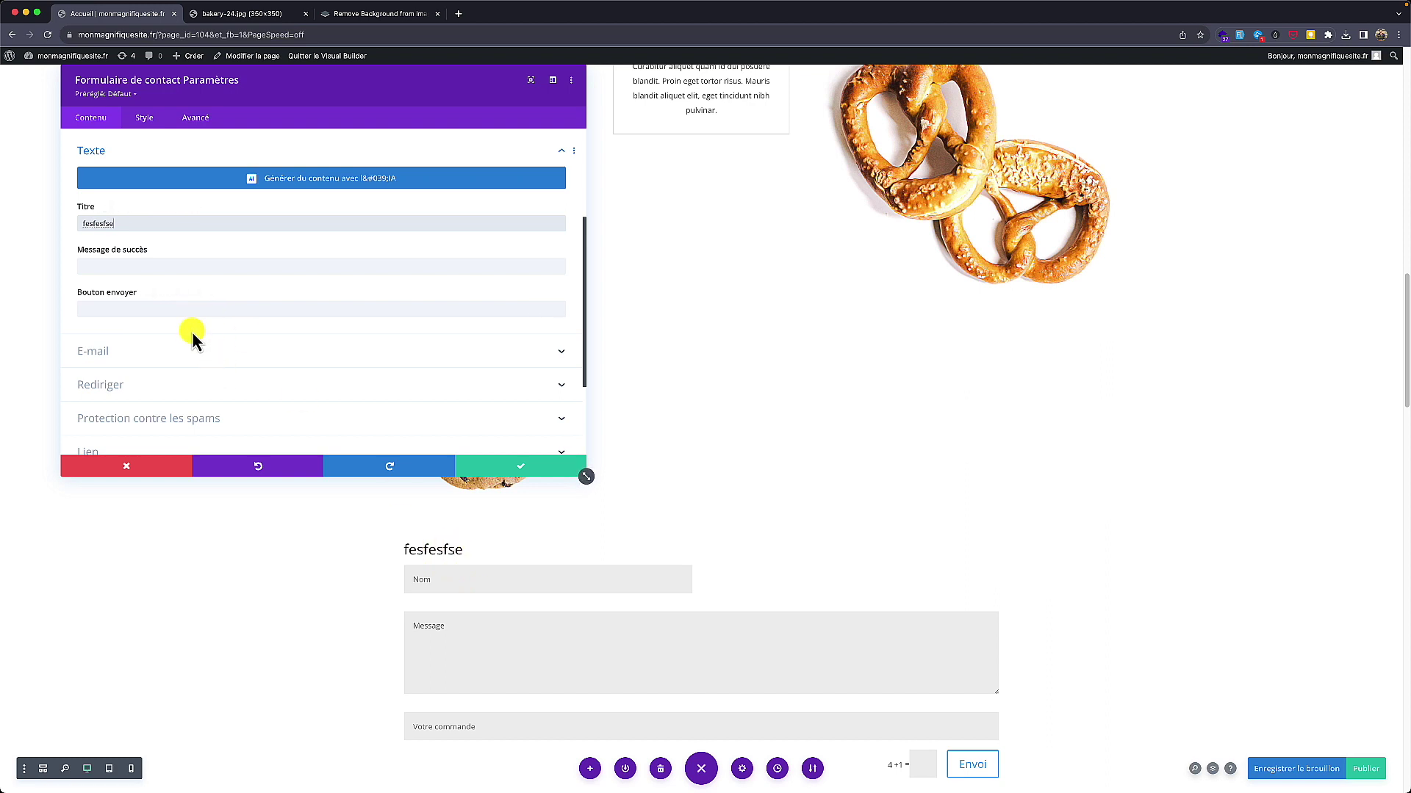
key(ctrl+z)
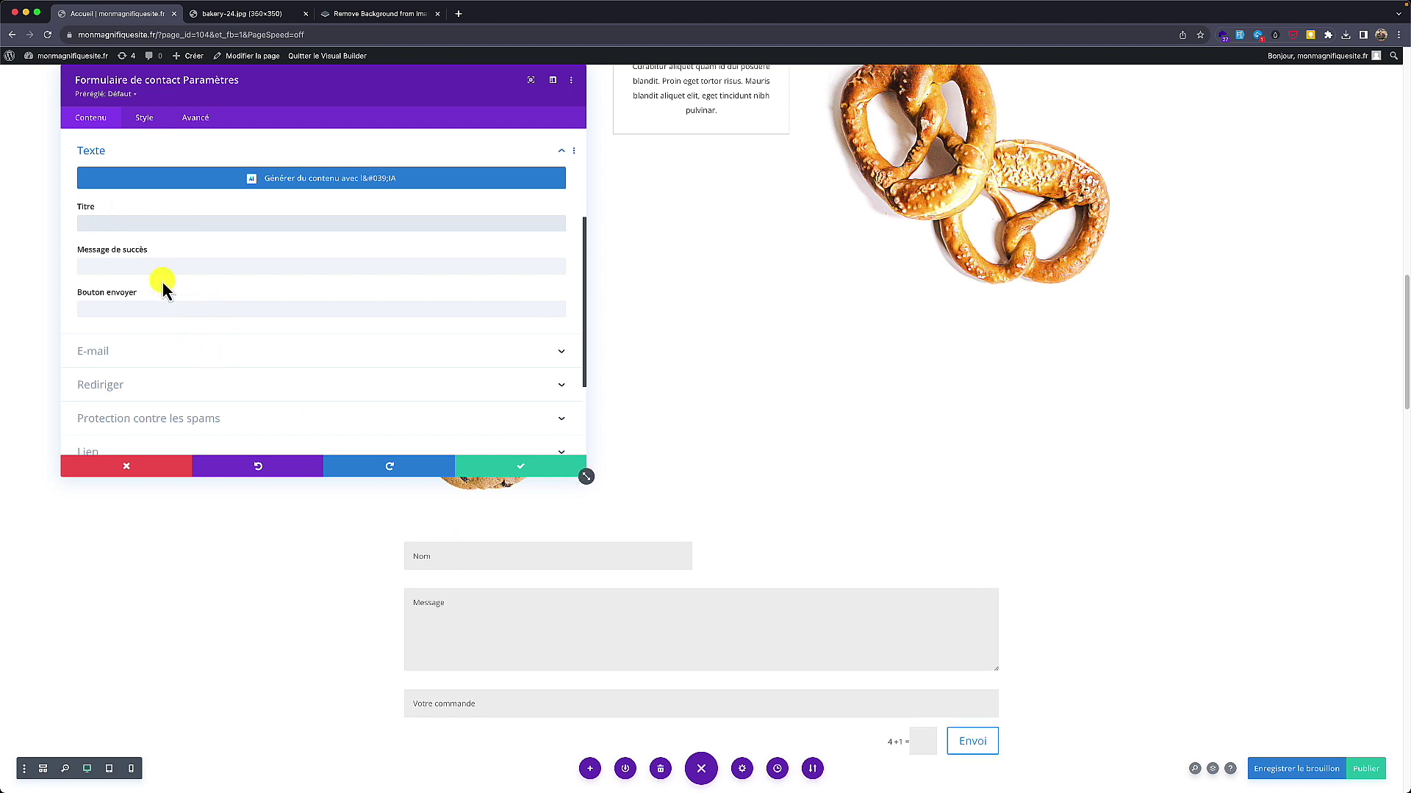
scroll(163, 294, down, 1)
click(157, 297)
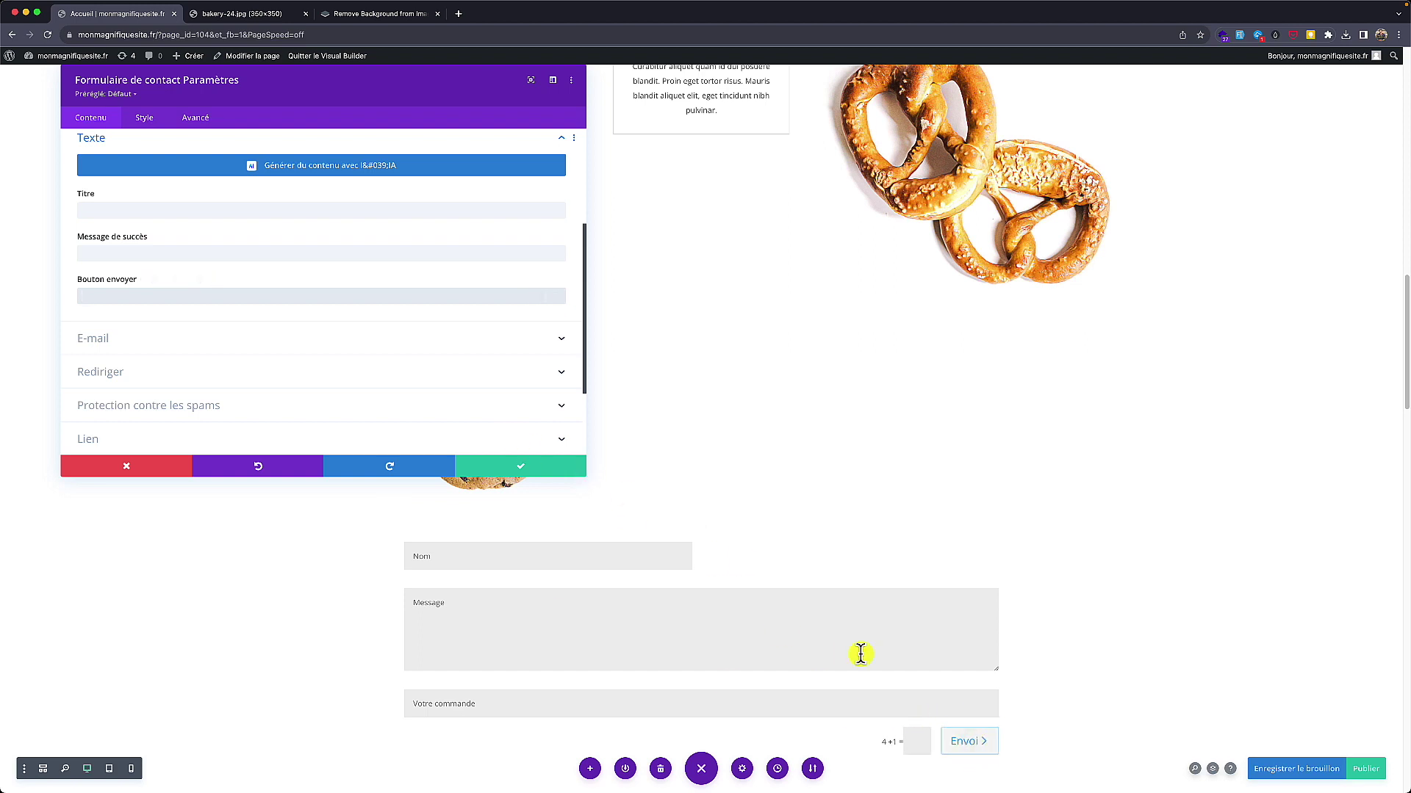
text(Soumettre)
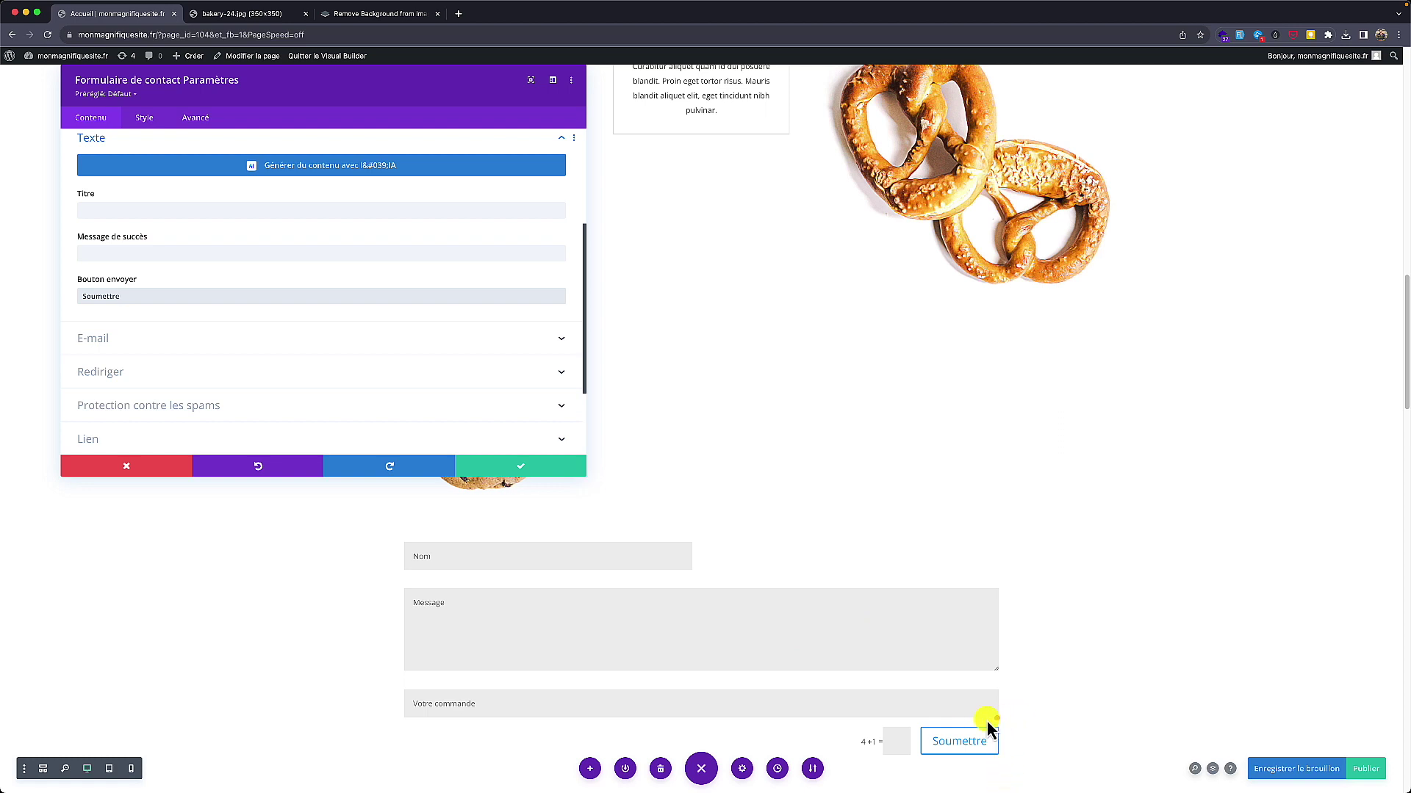
drag(988, 728, 946, 760)
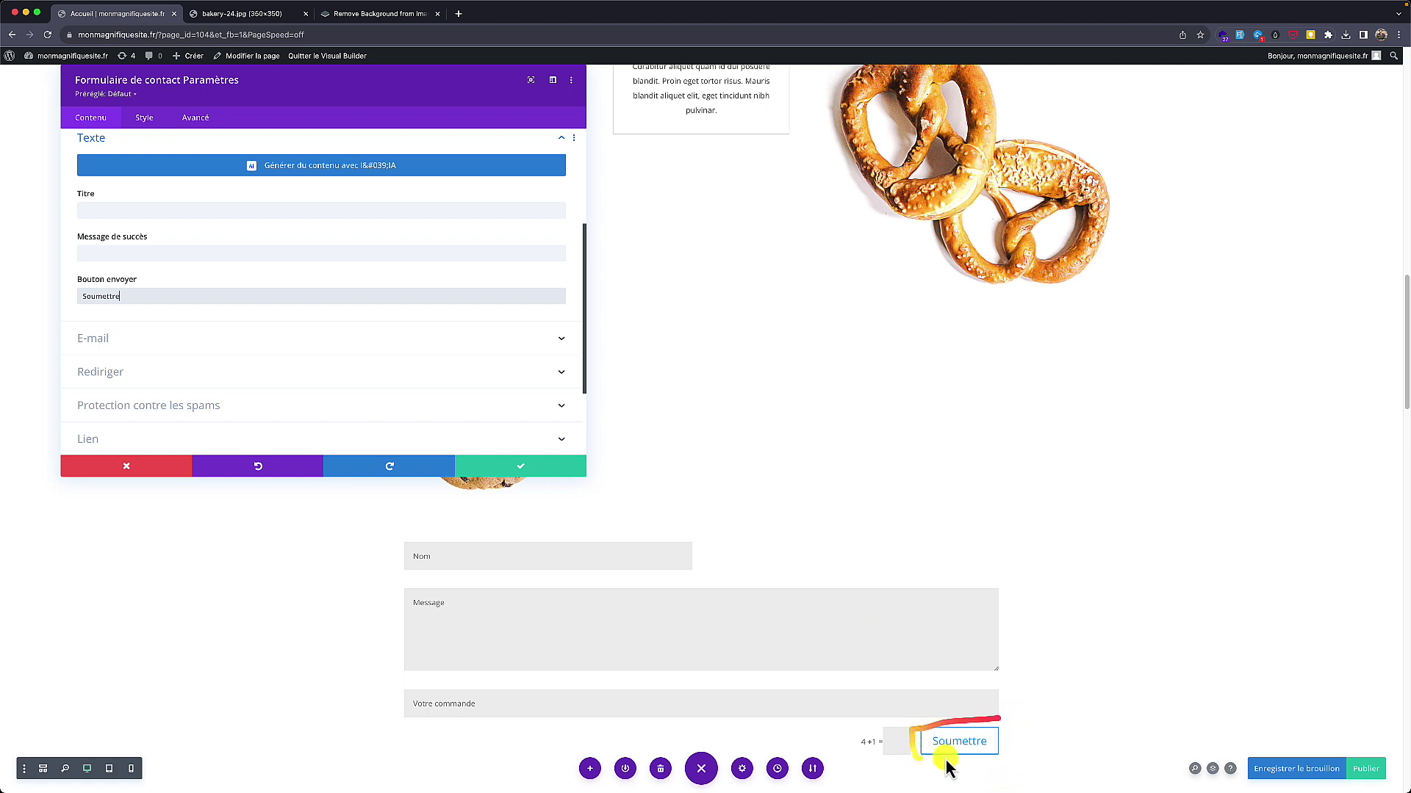
Step: Turn URL redirection after submission on, then back off
click(117, 372)
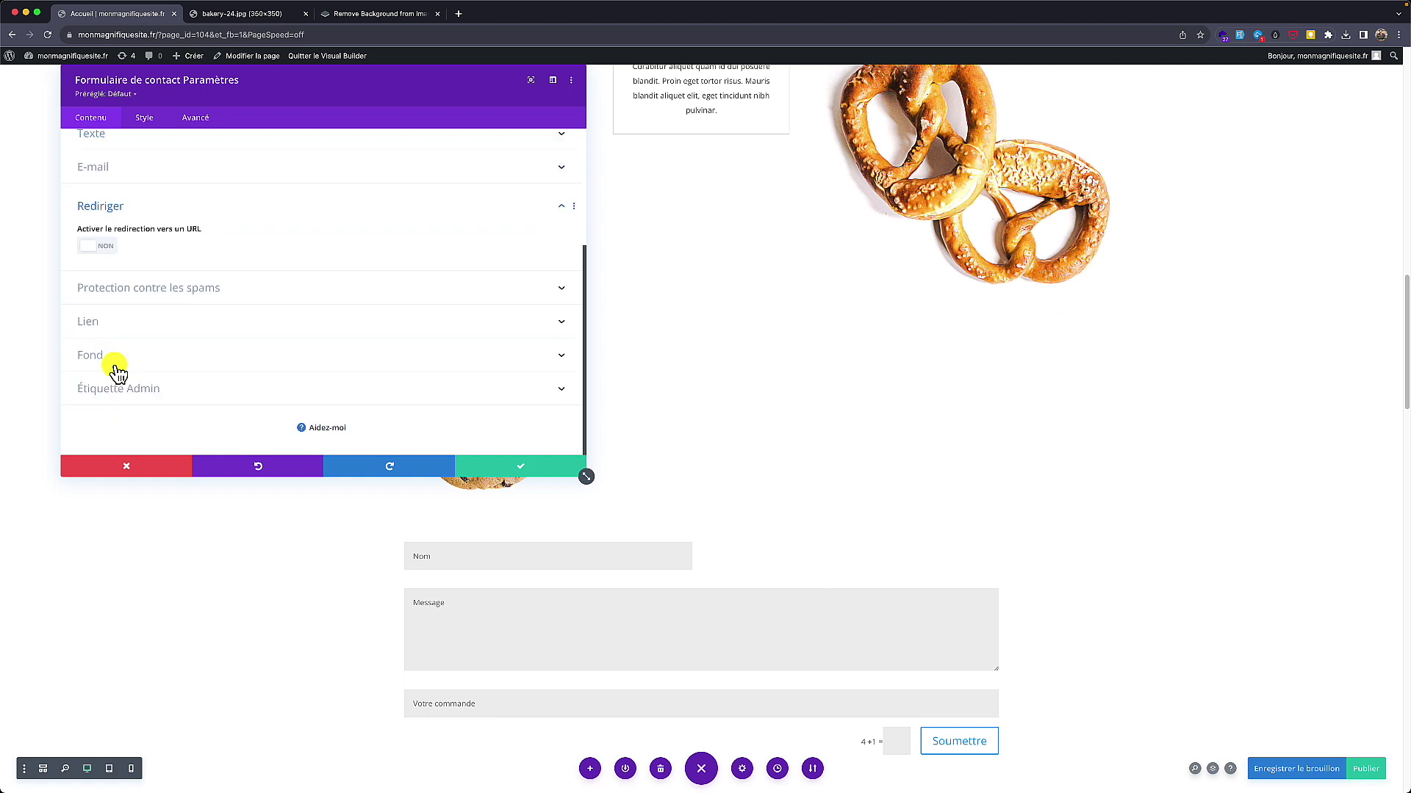
click(111, 247)
click(124, 288)
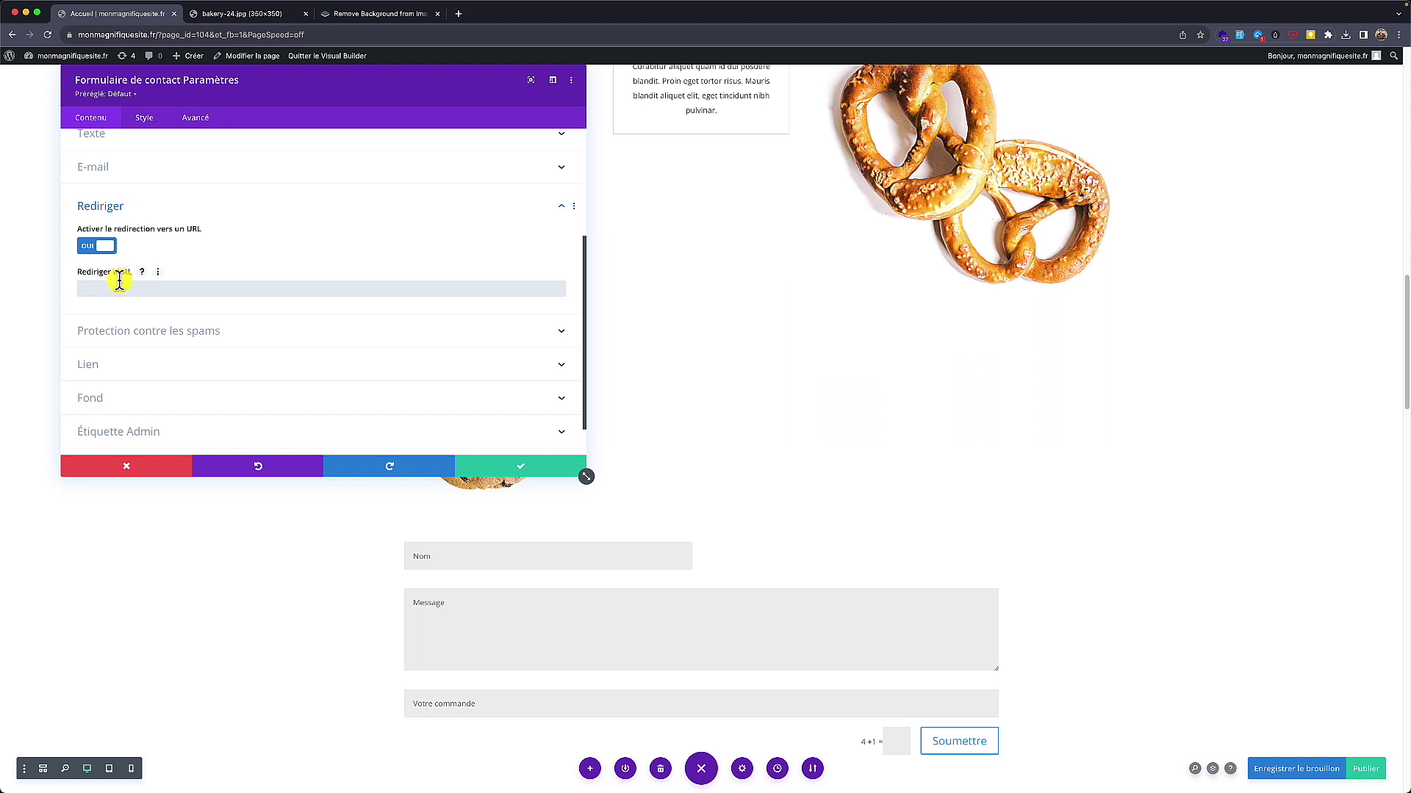
click(101, 250)
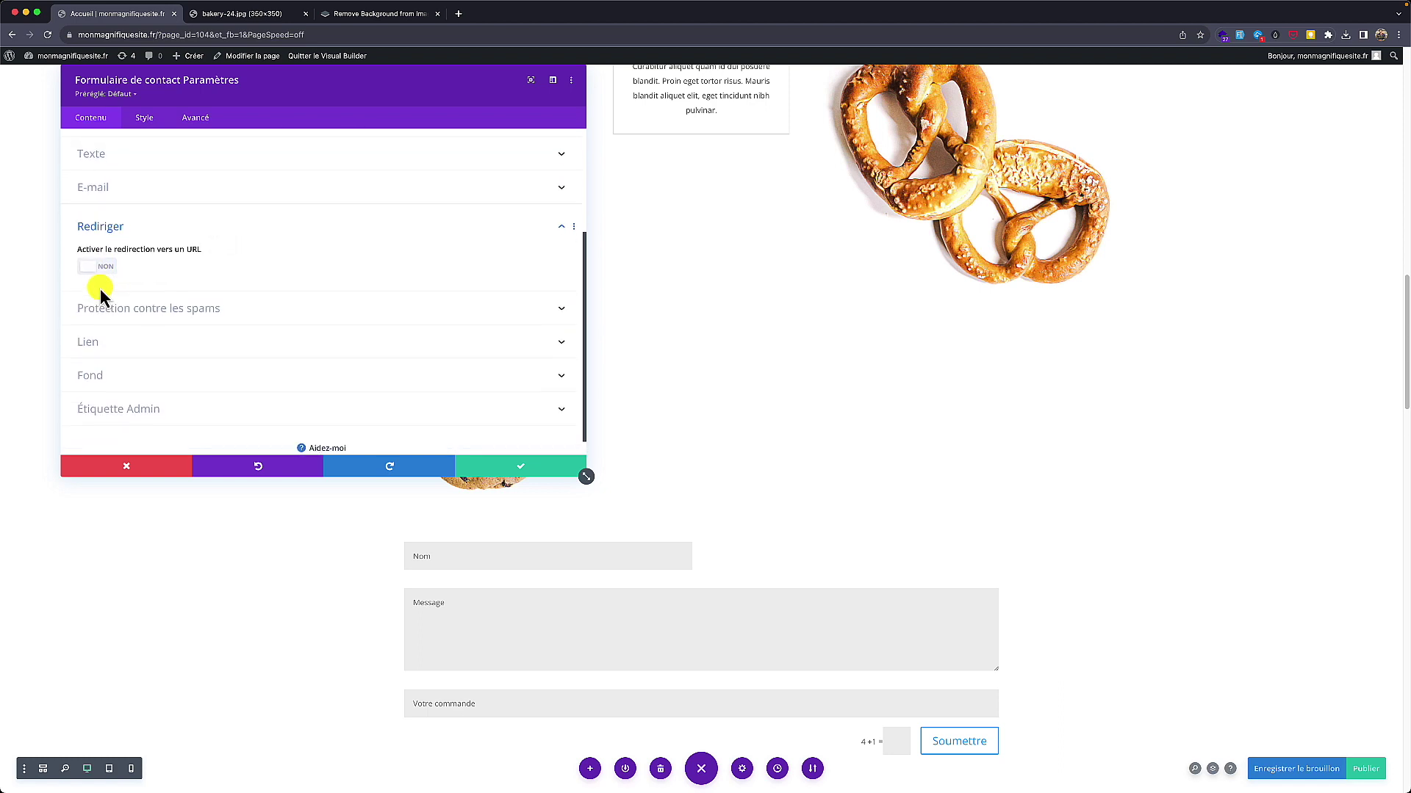
scroll(100, 288, up, 5)
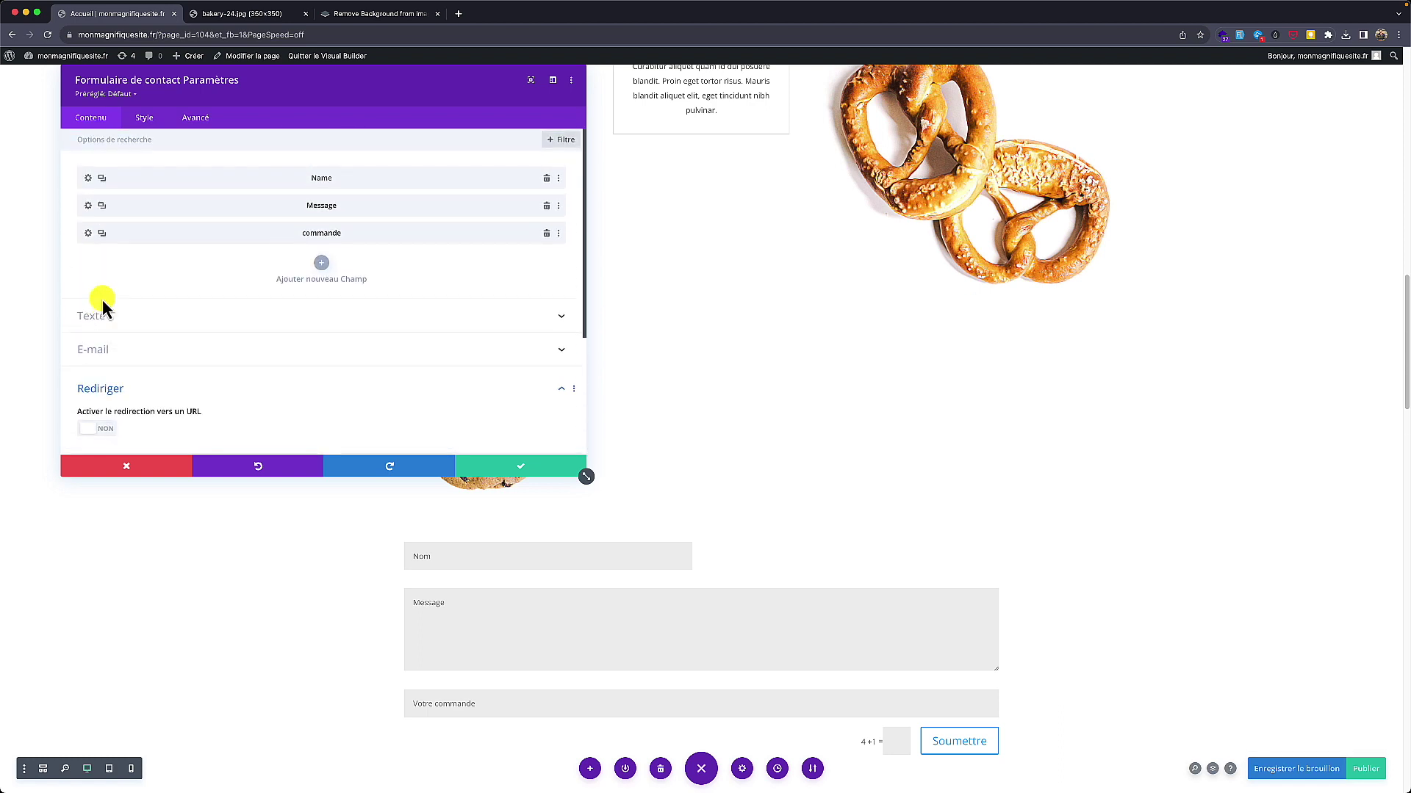
scroll(103, 301, down, 2)
Step: Set the success message to 'Votre message a été envoyé.' and save the form settings
click(120, 255)
click(120, 266)
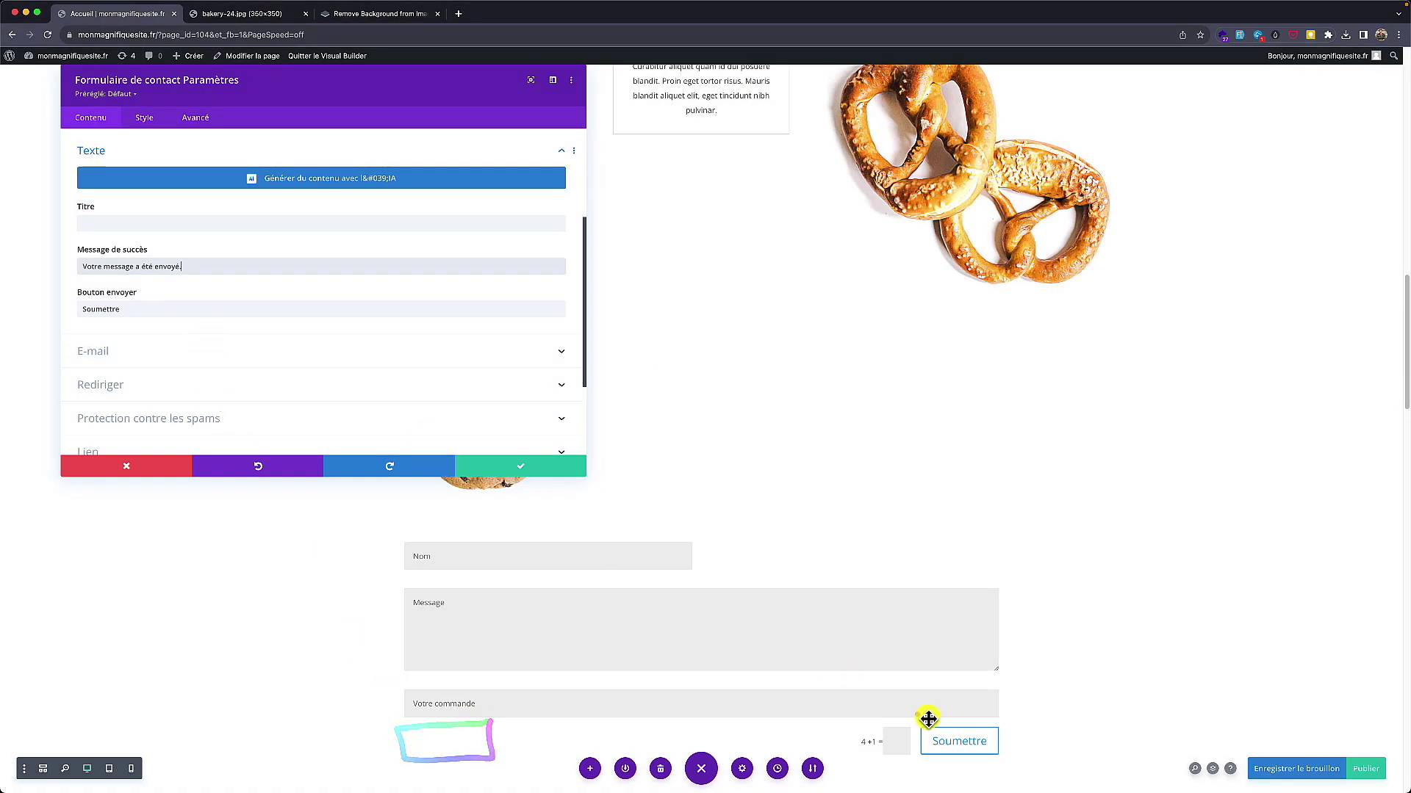
mouse_move(948, 718)
mouse_down()
mouse_move(918, 784)
mouse_move(1031, 756)
mouse_up()
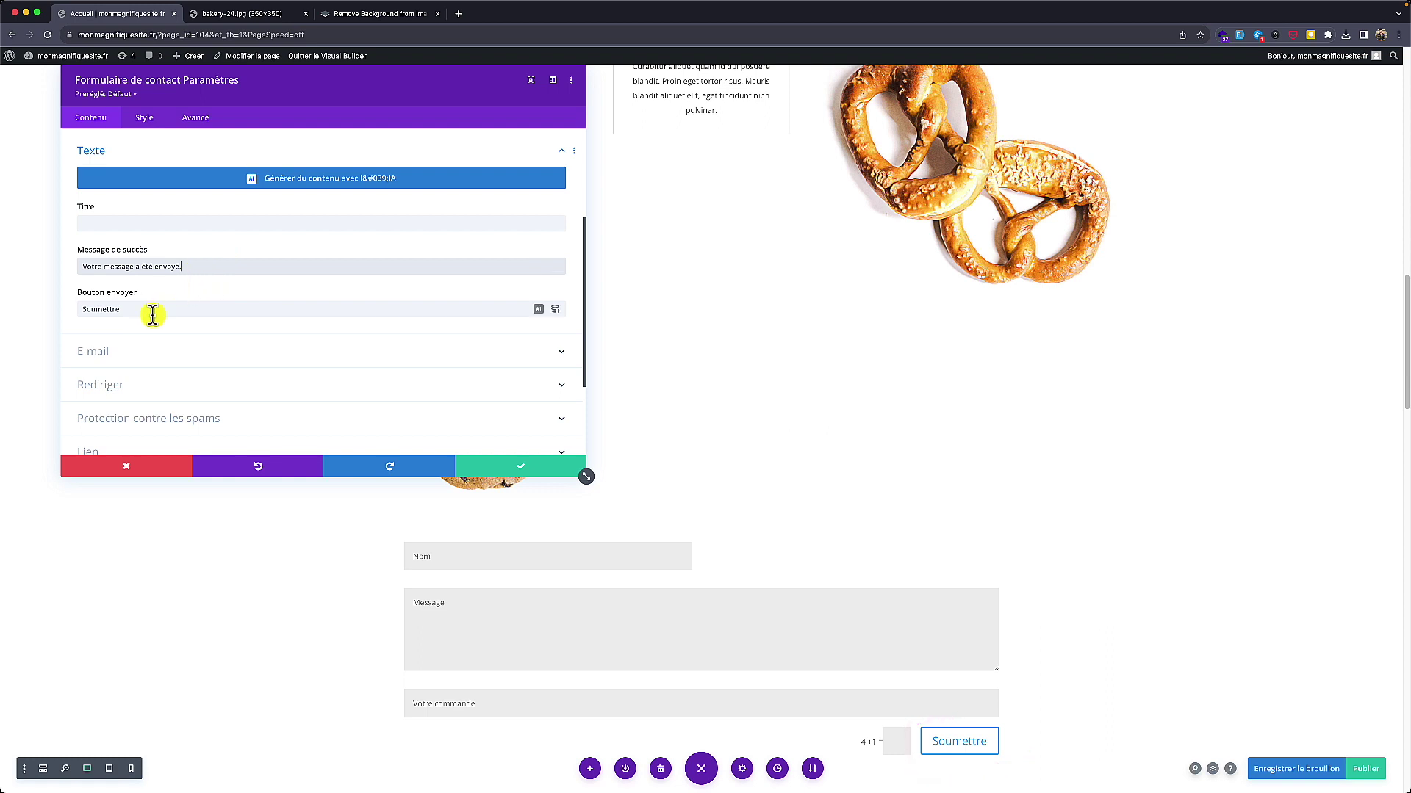
scroll(150, 314, down, 4)
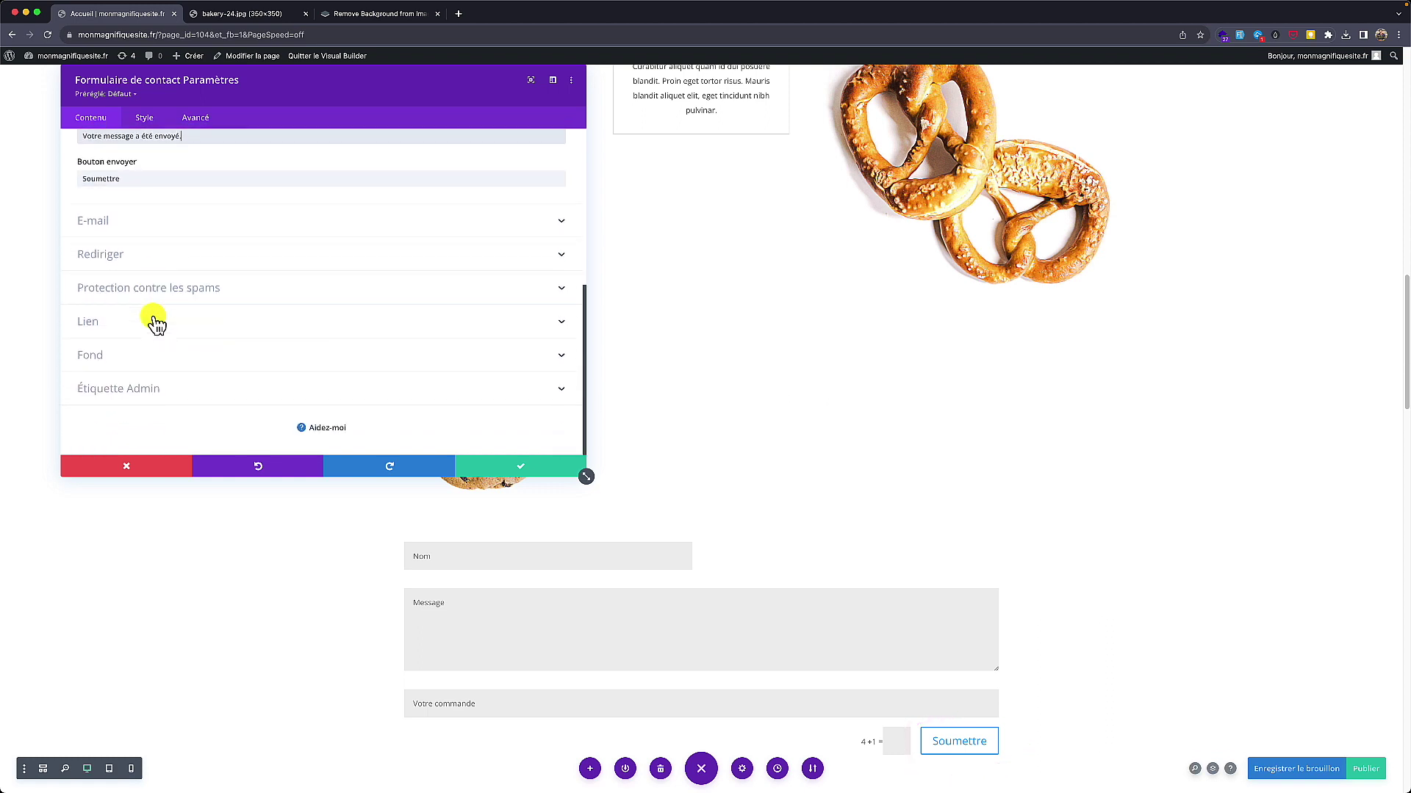
click(543, 469)
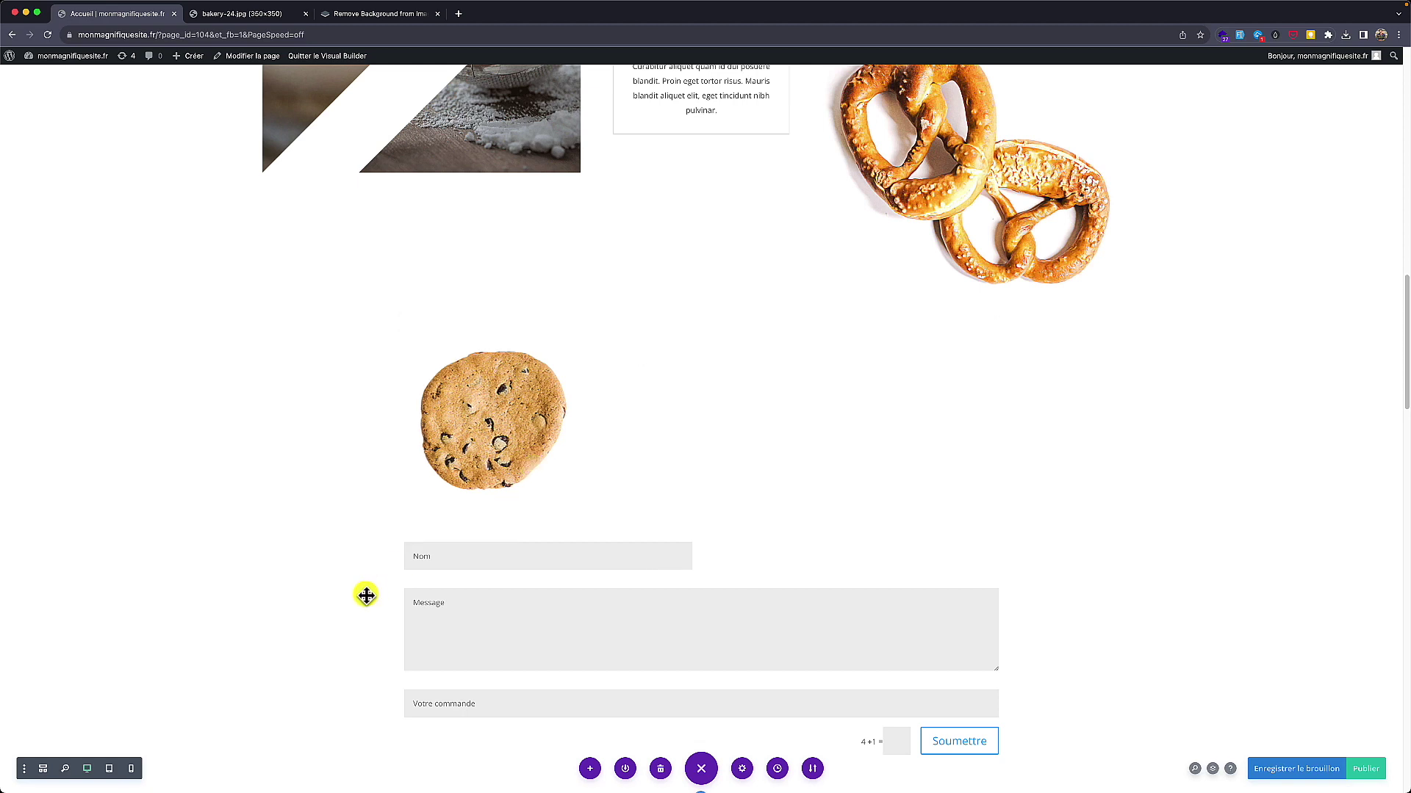
Step: Publish the page and open the live page in a new tab
scroll(366, 595, down, 1)
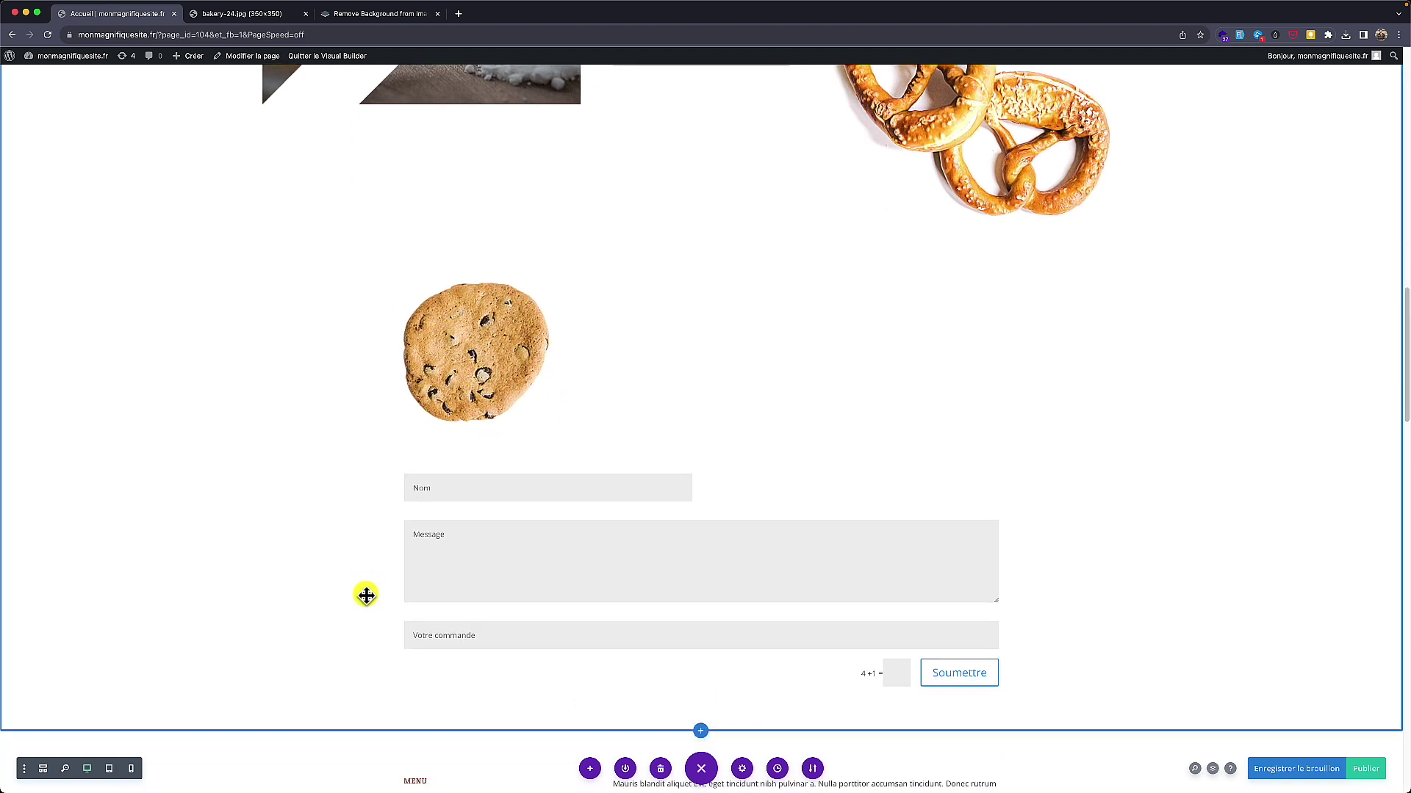
click(1379, 770)
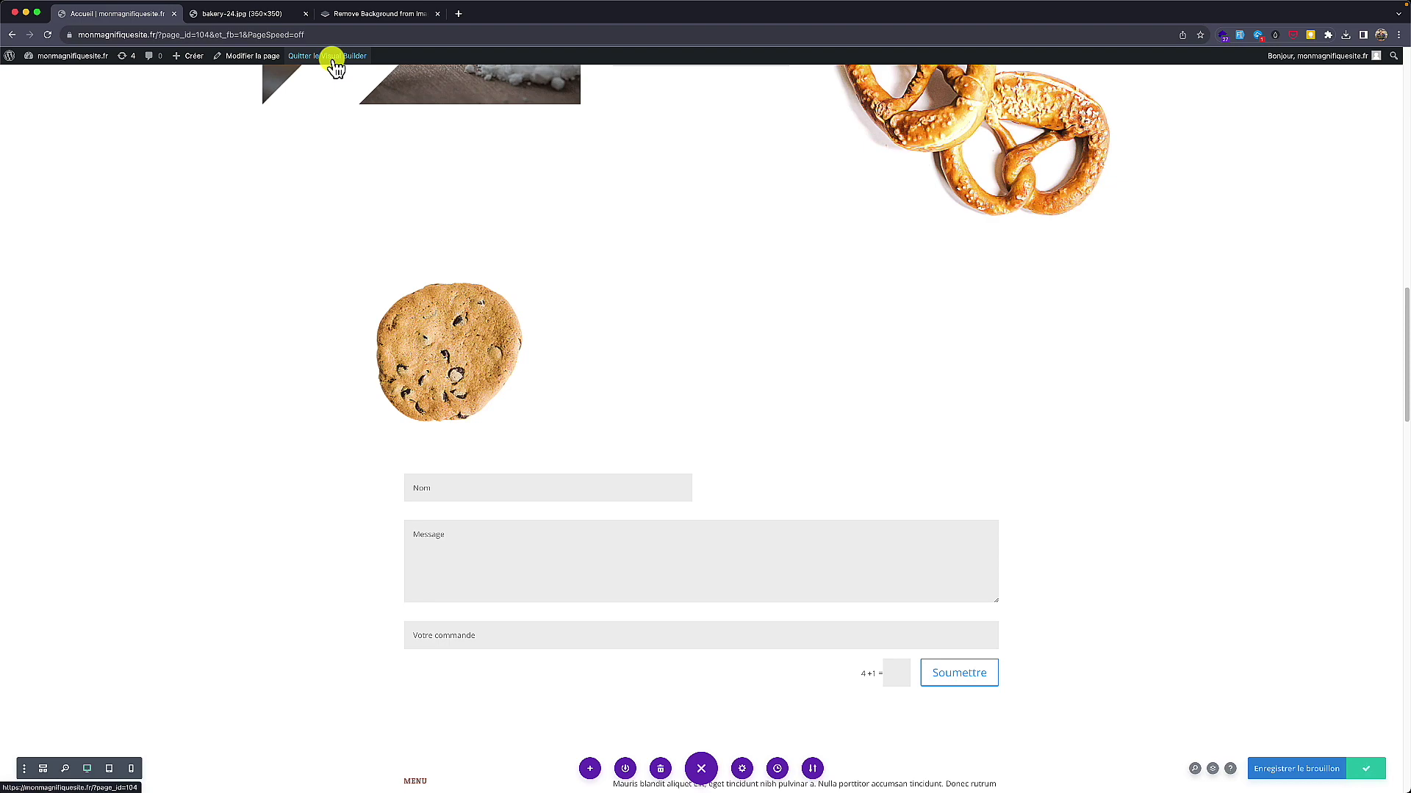
click(333, 59)
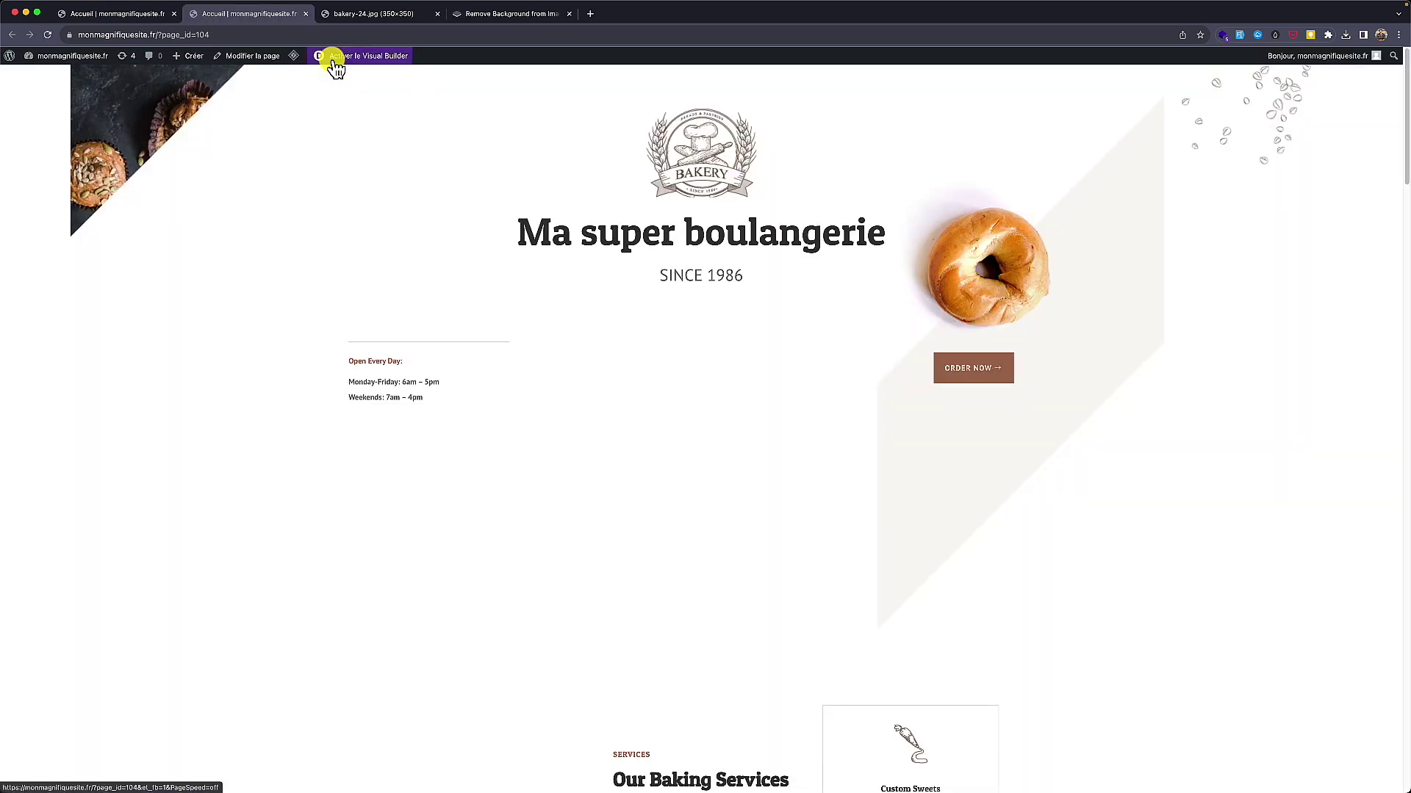
Step: Submit a test message with captcha answer 21 and confirm the success message appears
scroll(362, 325, down, 10)
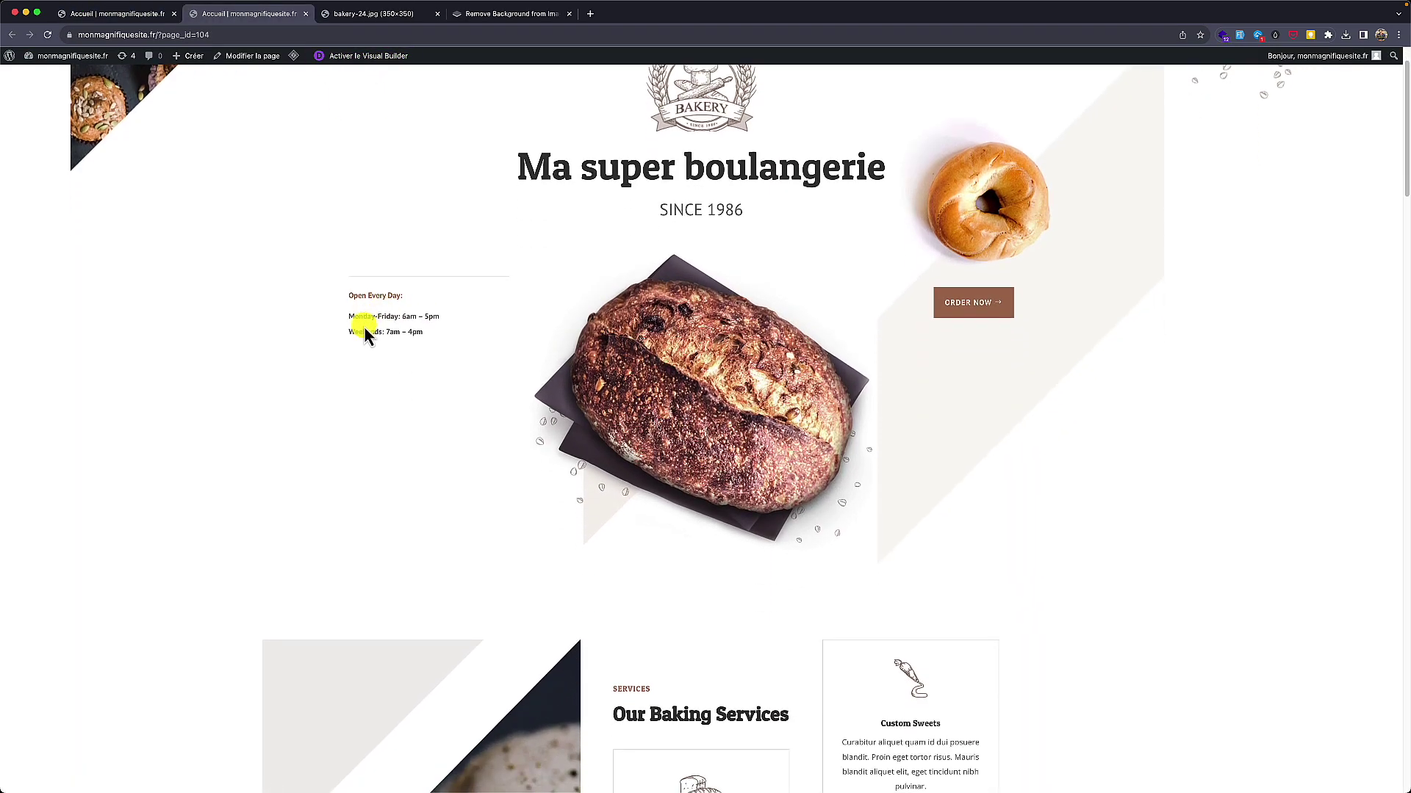
scroll(348, 391, down, 5)
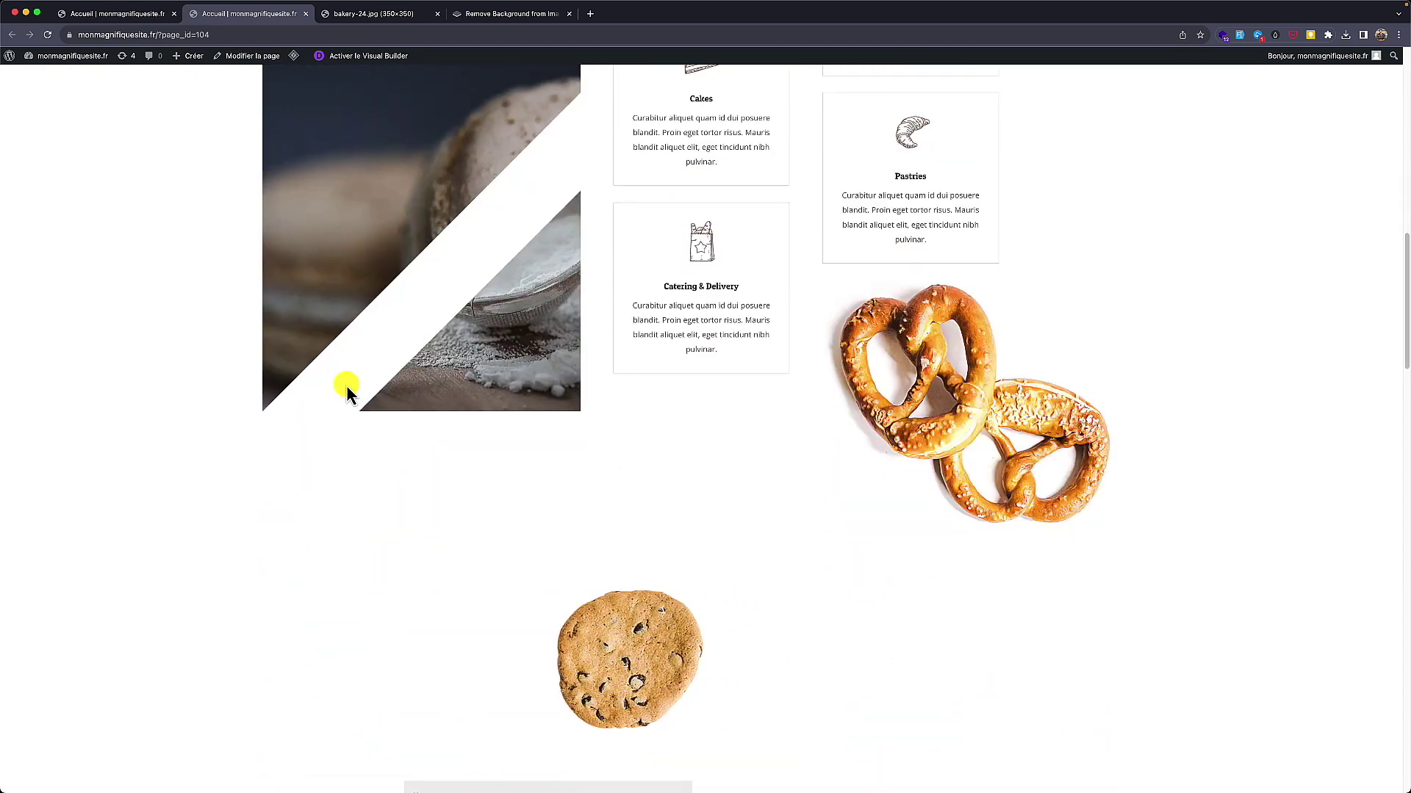
scroll(347, 385, down, 3)
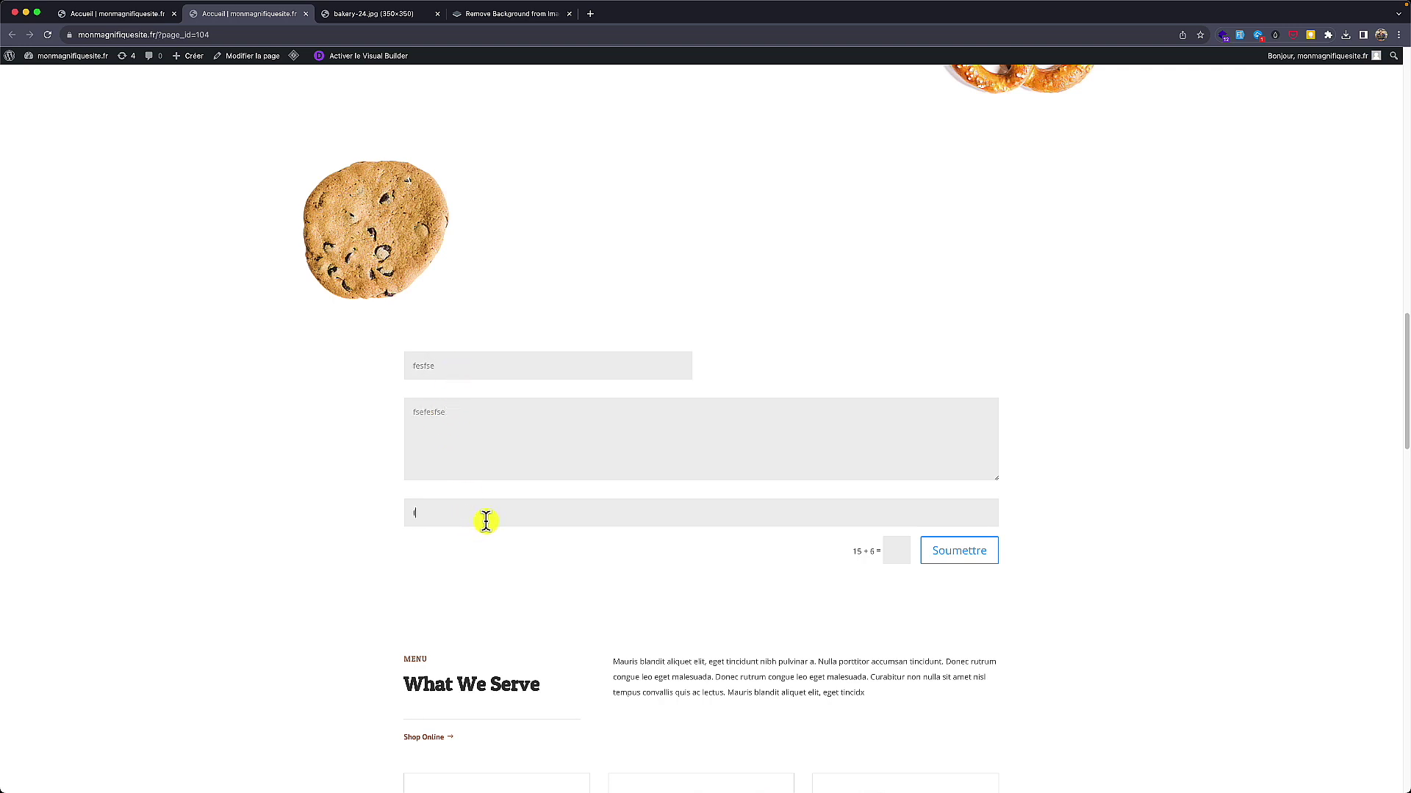
text(fsefesfse)
click(896, 552)
text(21)
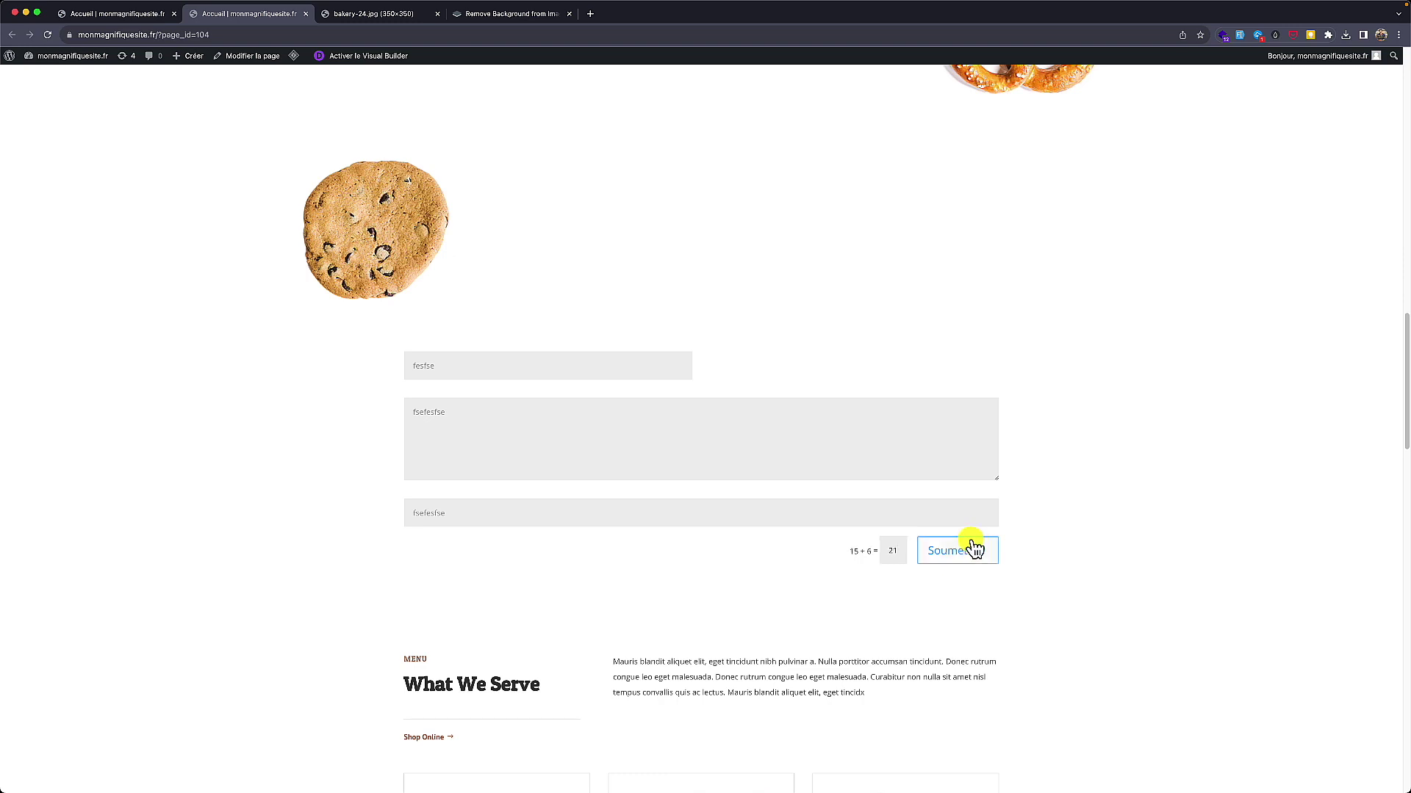
click(977, 552)
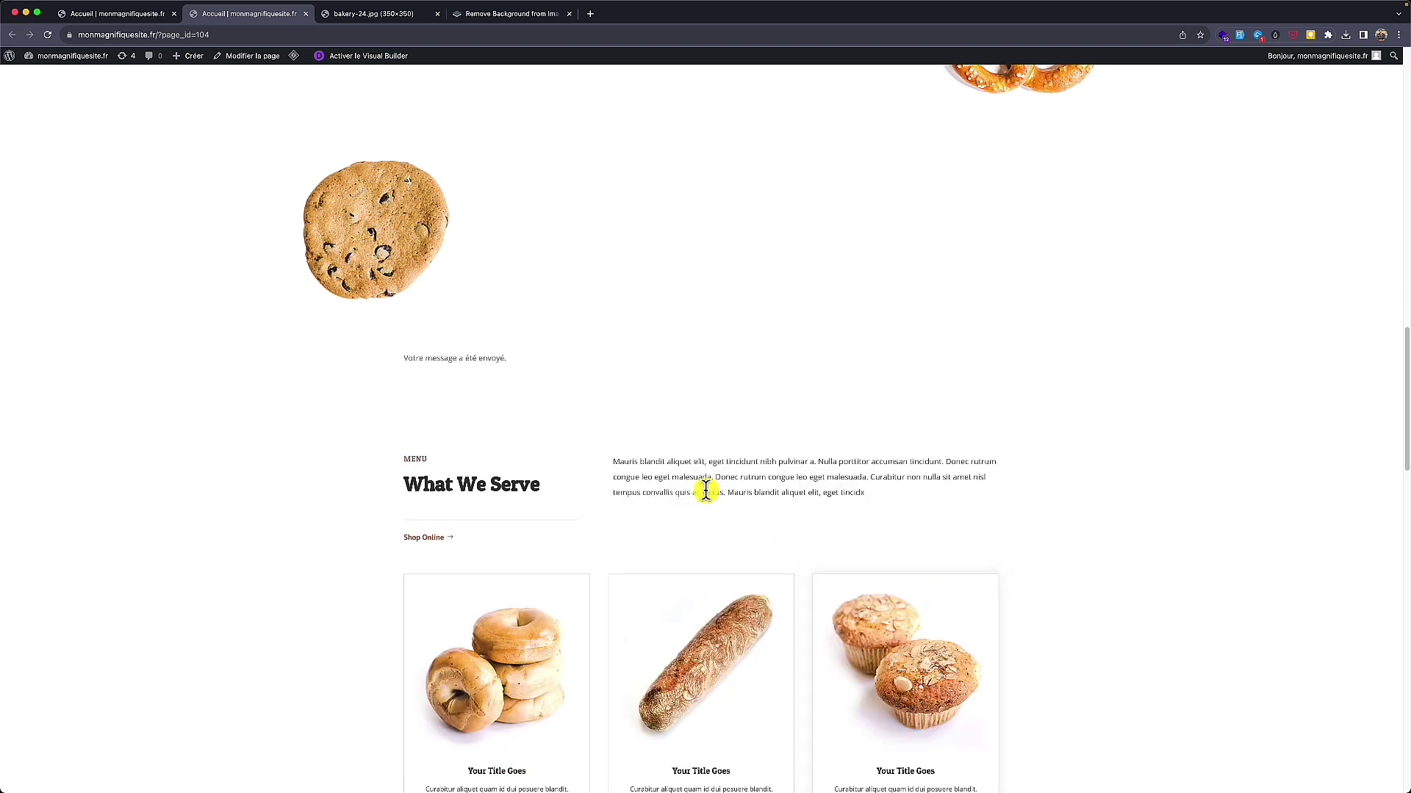
drag(508, 360, 418, 357)
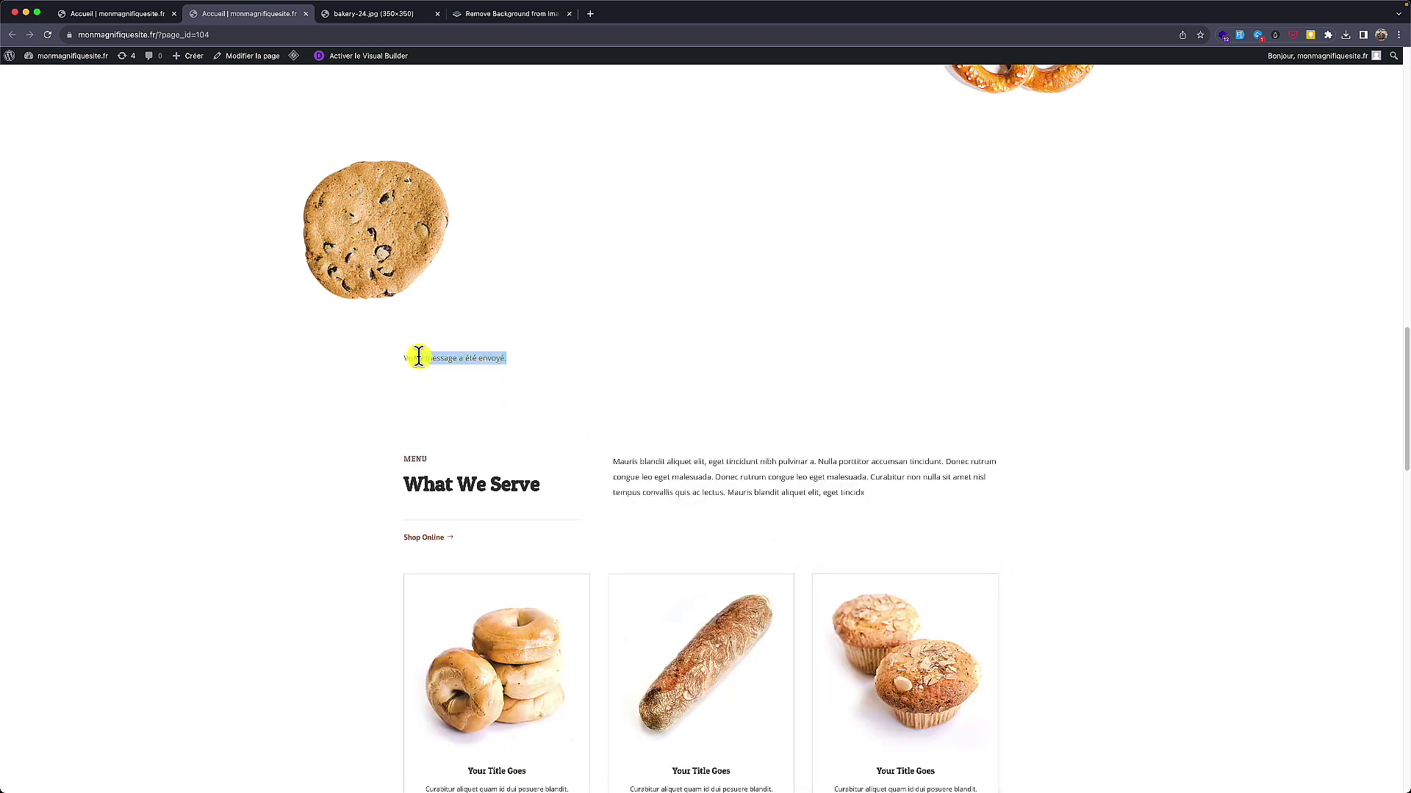
click(395, 401)
click(90, 15)
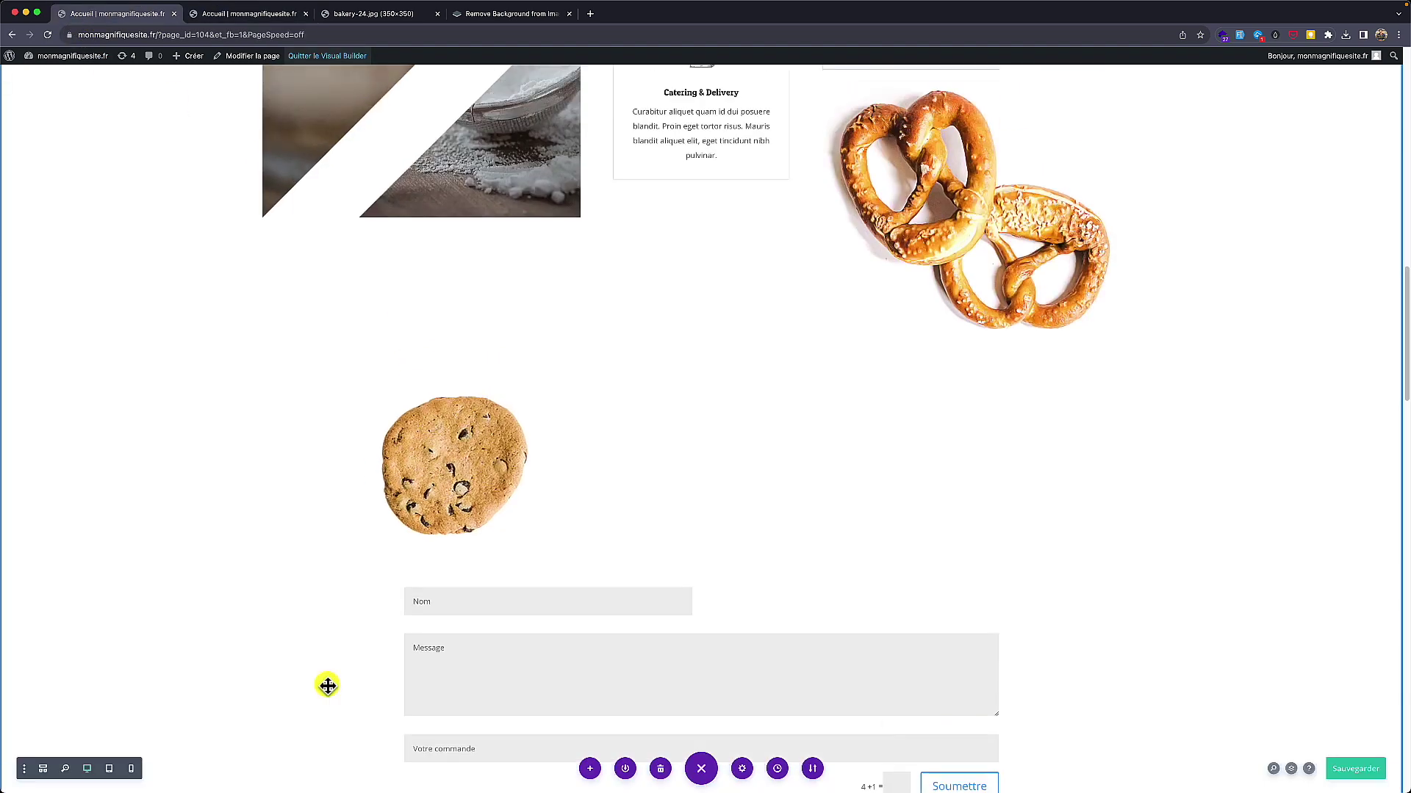
scroll(327, 688, up, 10)
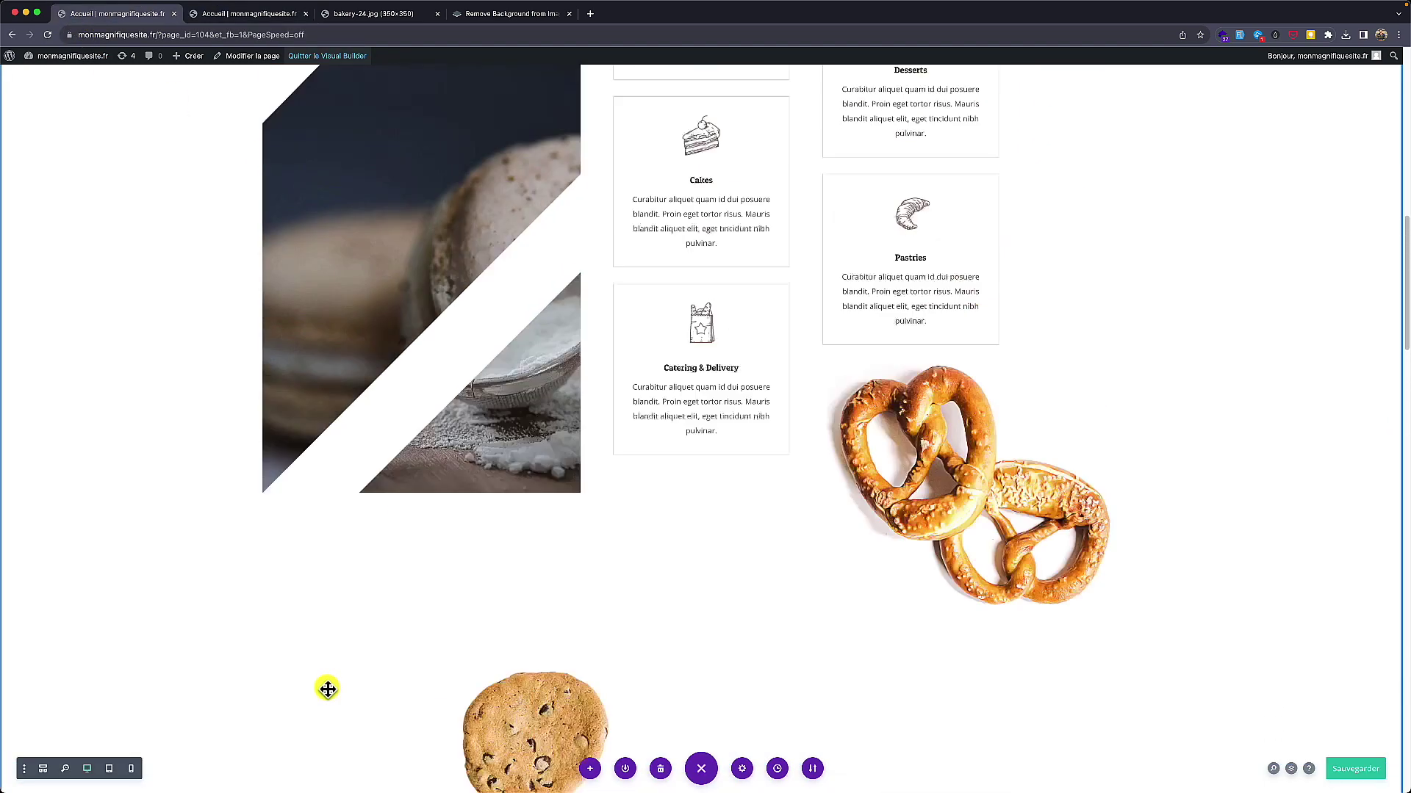
scroll(327, 688, up, 5)
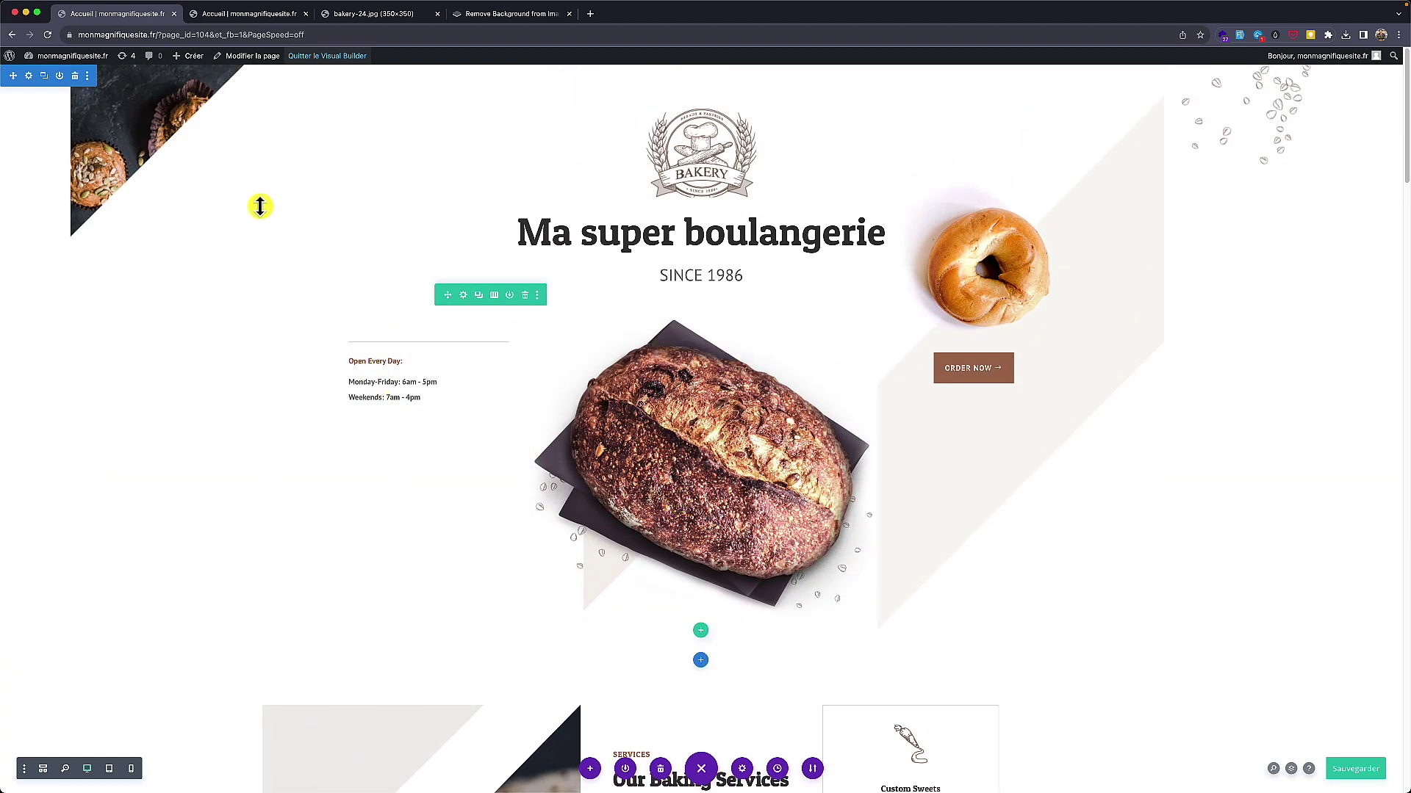
scroll(727, 378, down, 2)
scroll(727, 379, down, 3)
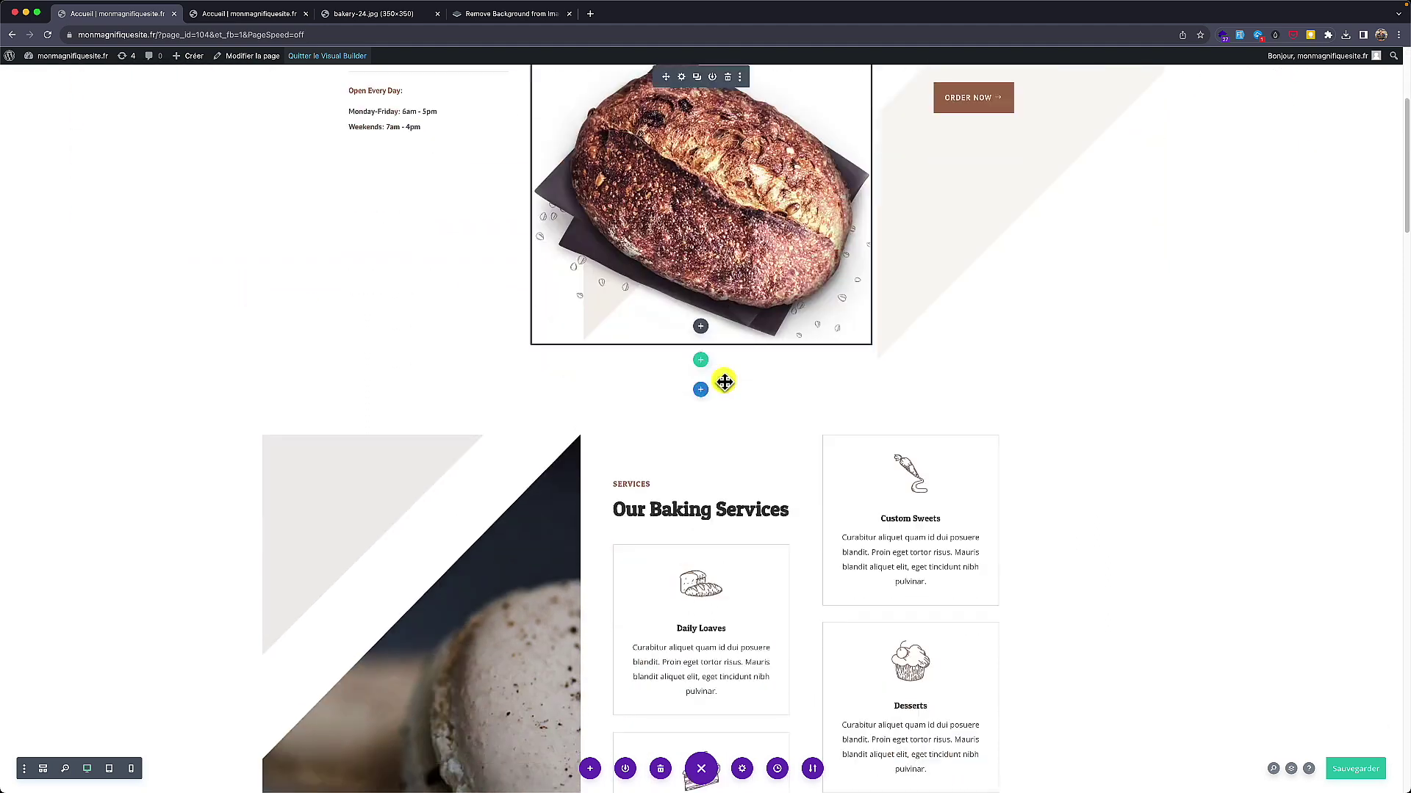
scroll(724, 381, up, 3)
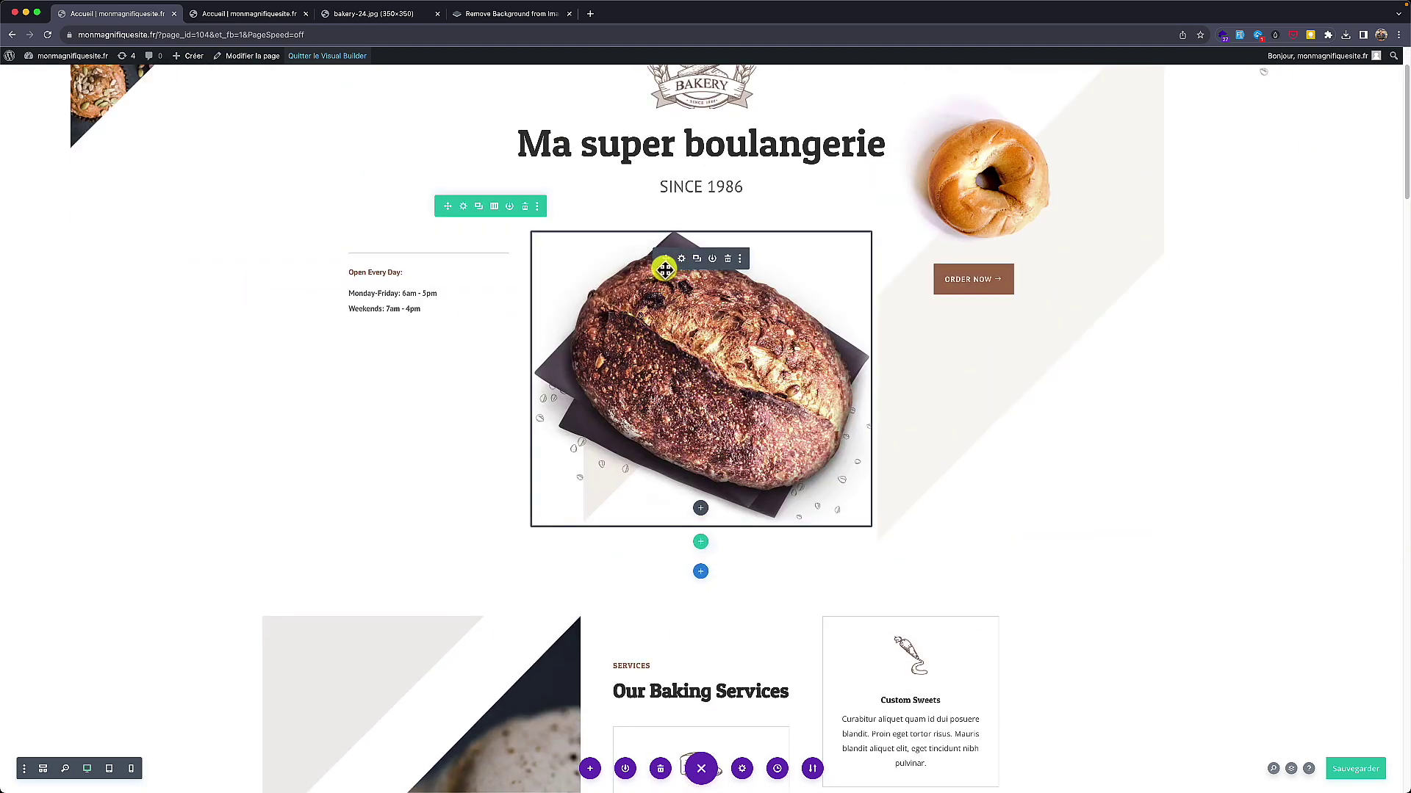
drag(665, 258, 690, 237)
drag(674, 339, 674, 356)
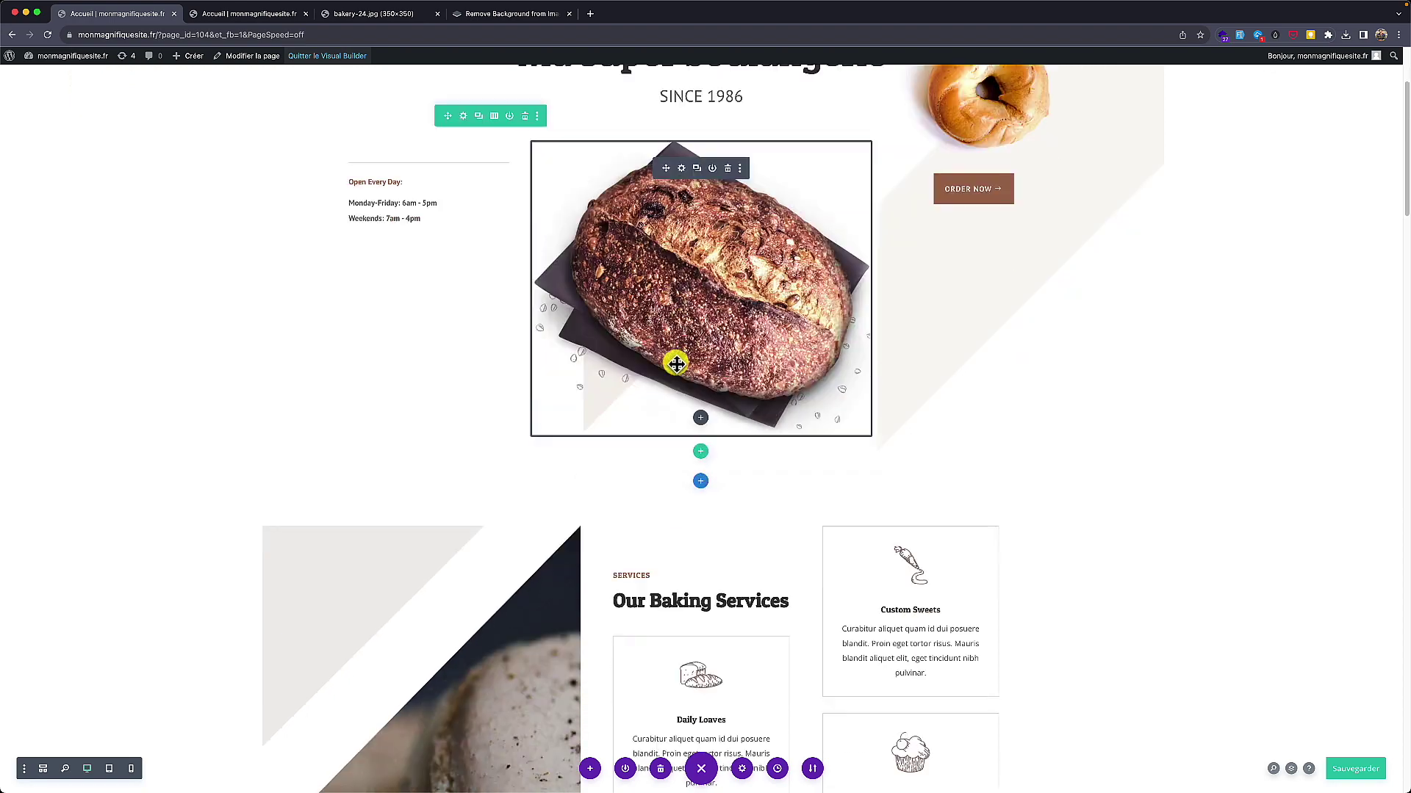
scroll(699, 412, down, 3)
scroll(699, 409, down, 12)
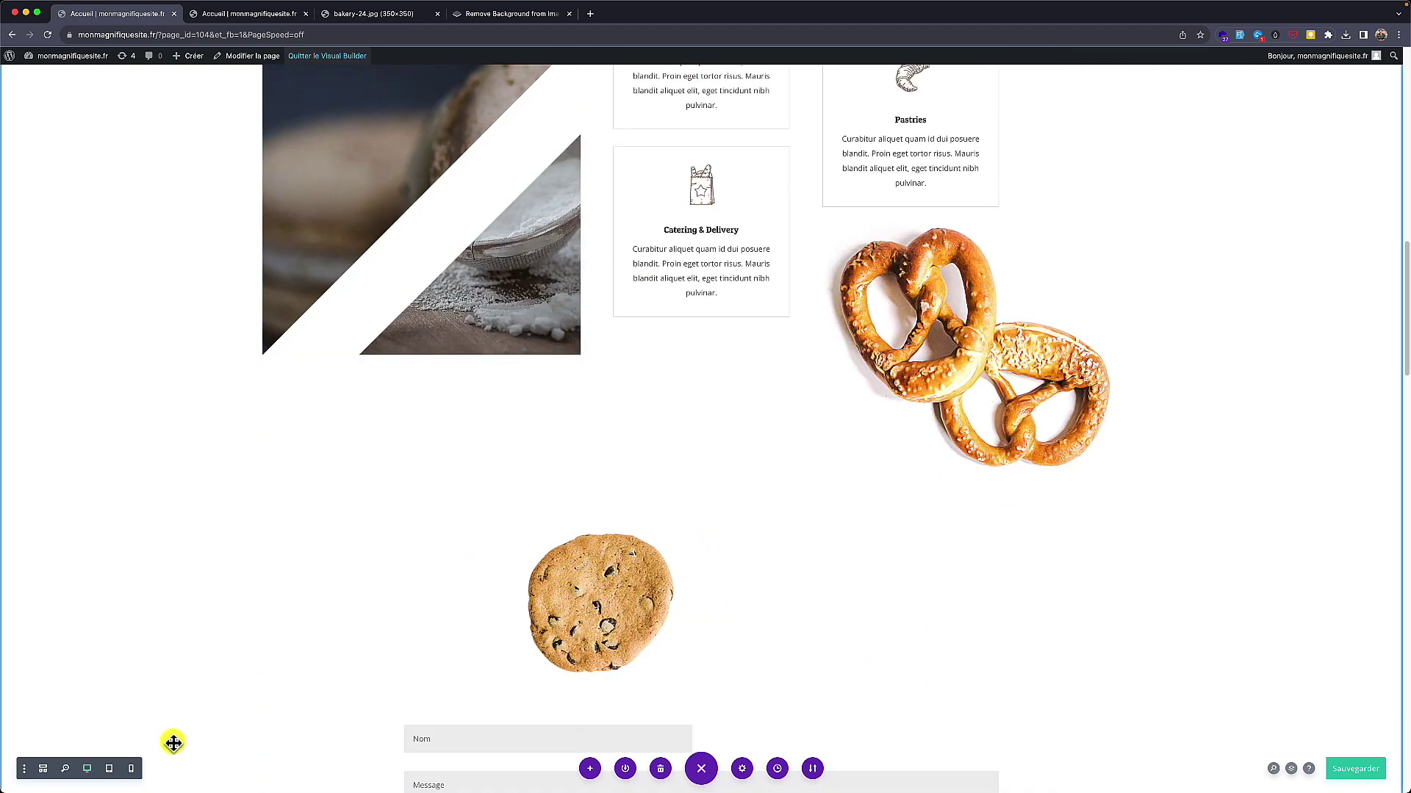
scroll(255, 579, down, 6)
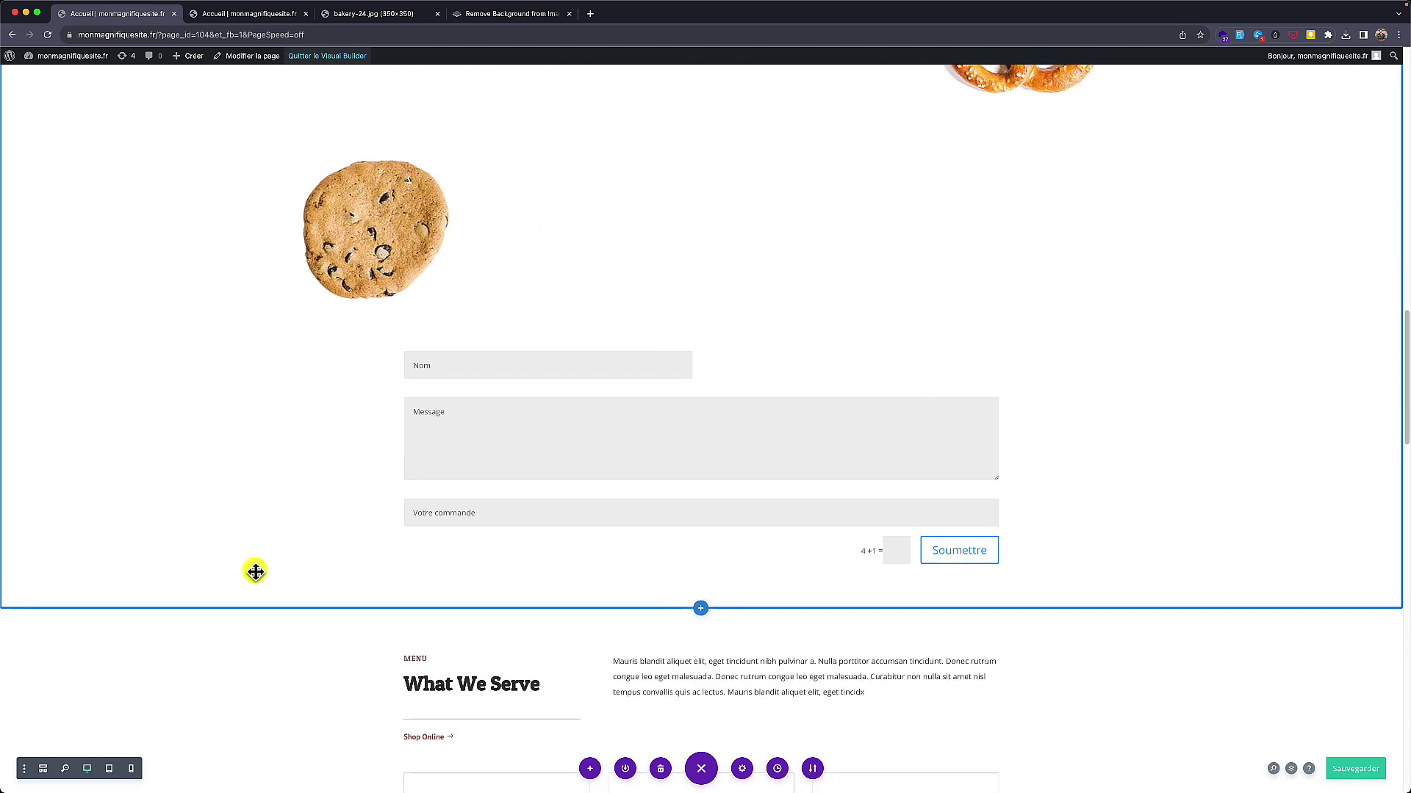
scroll(255, 571, down, 5)
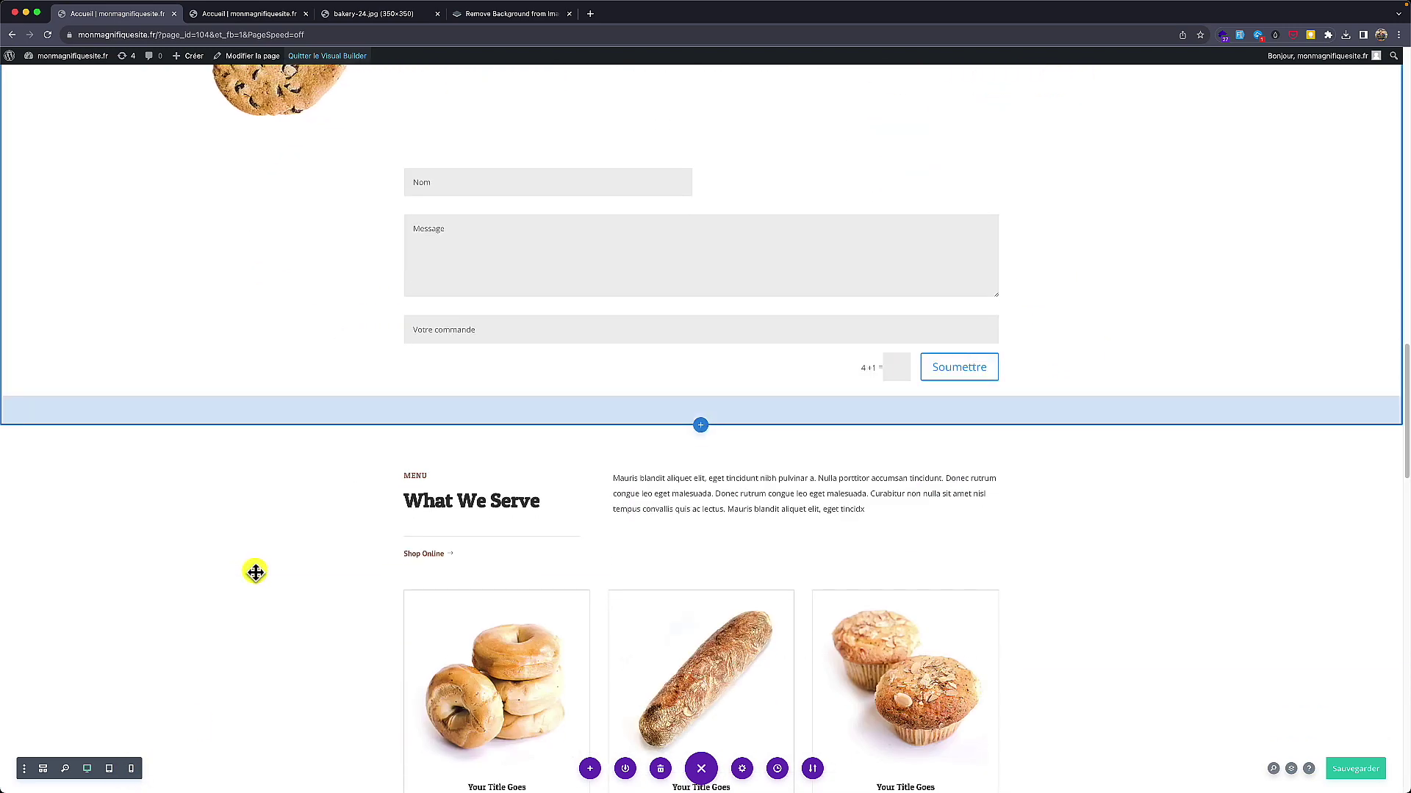
scroll(255, 571, down, 5)
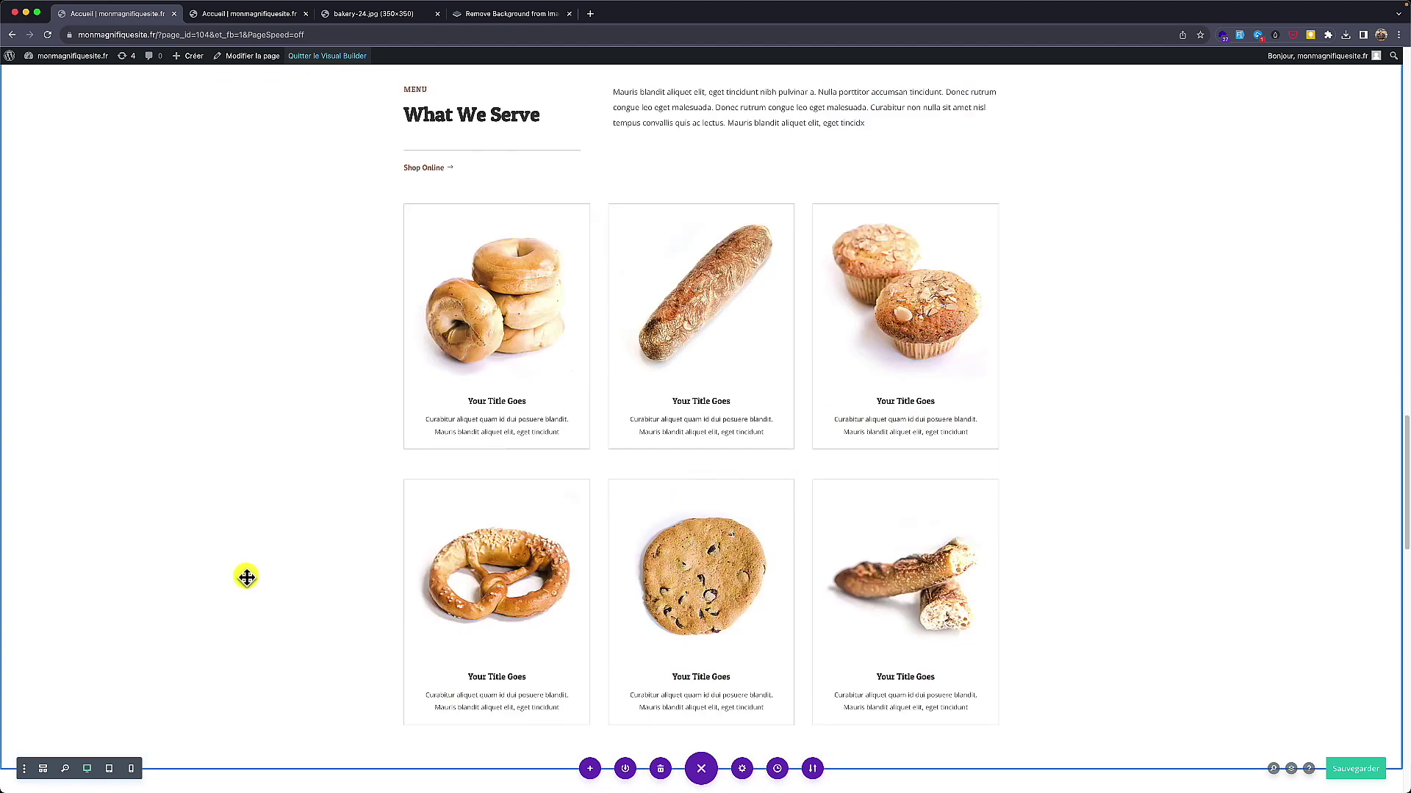